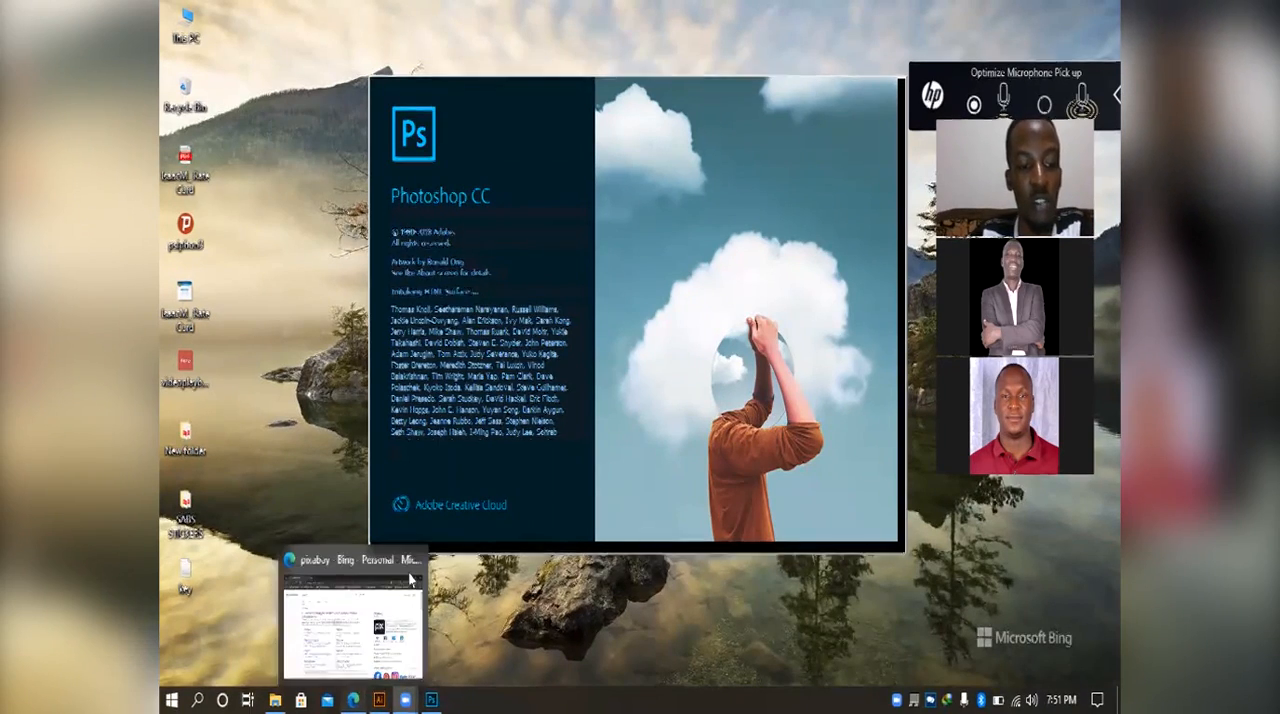
Step: Switch to the web browser, search for pixabay and open the Pixabay website
click(352, 699)
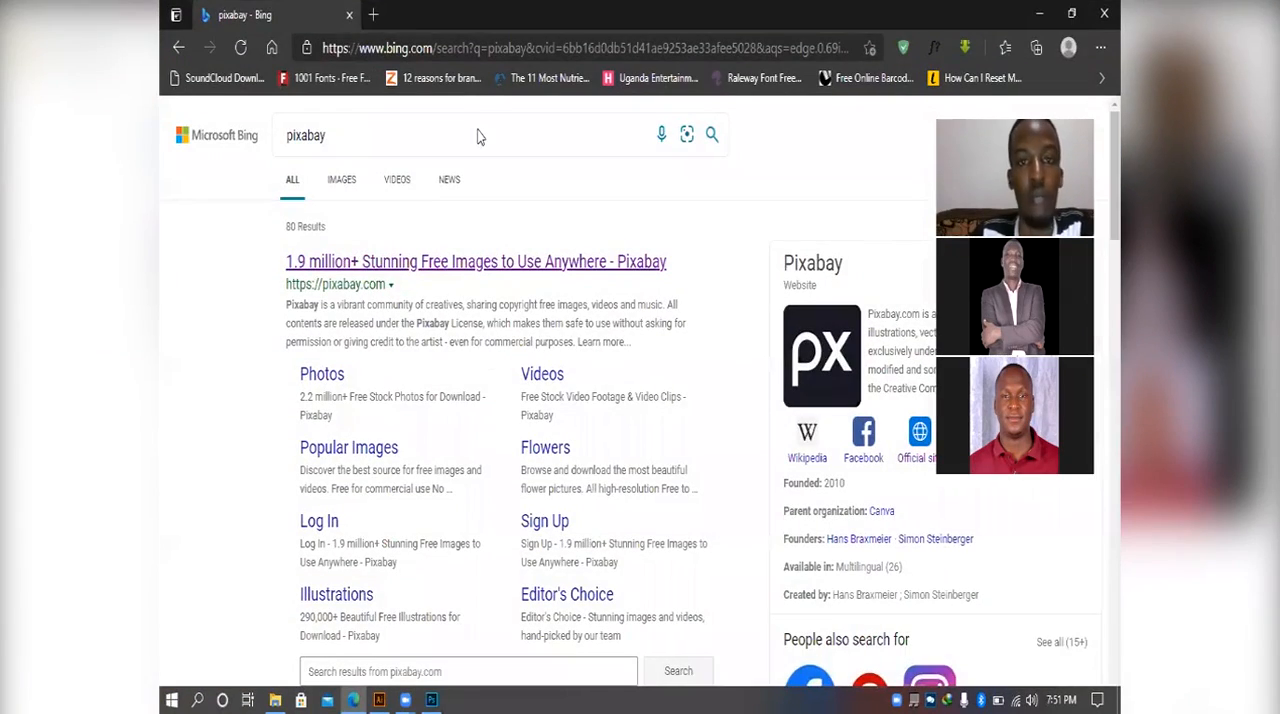
click(401, 119)
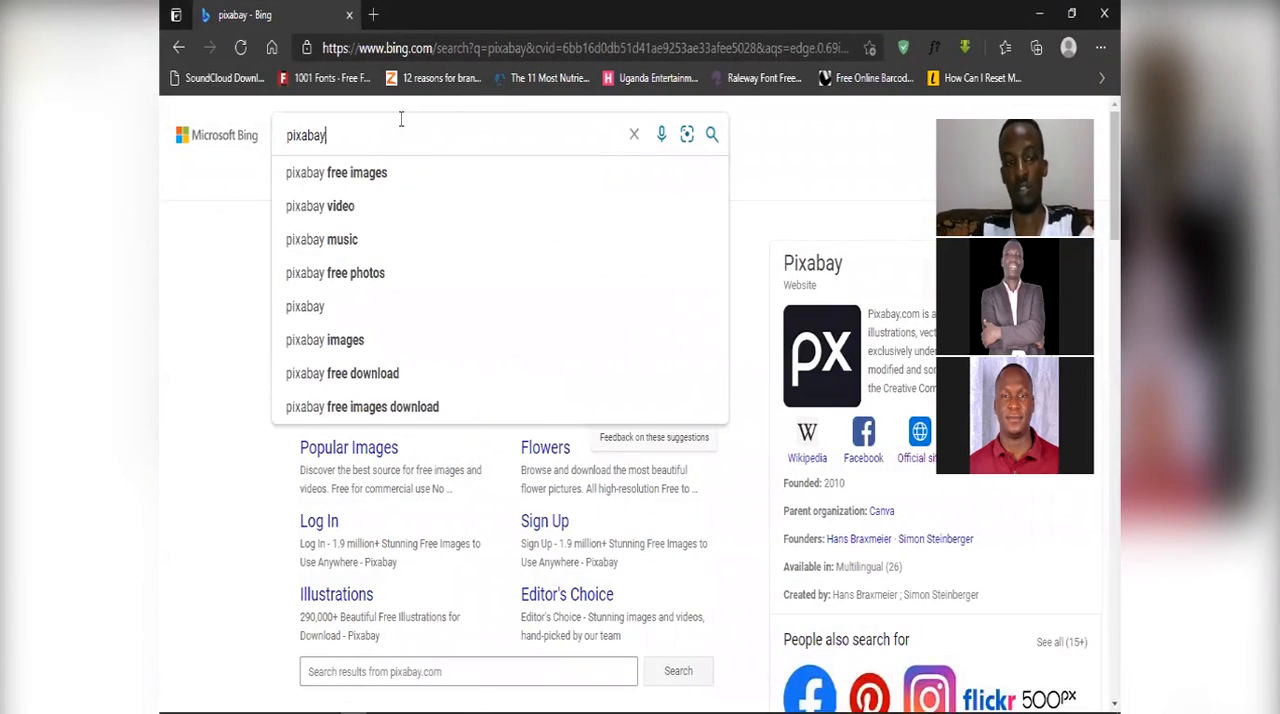
key(Return)
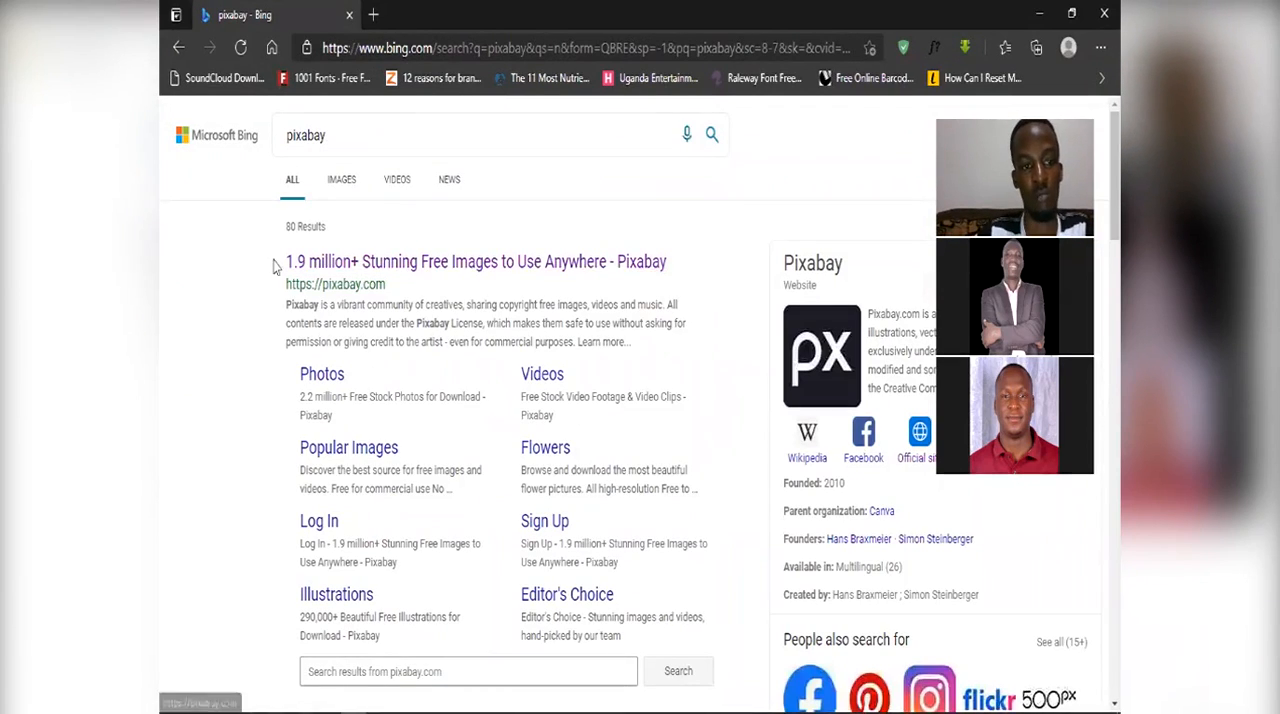
click(335, 263)
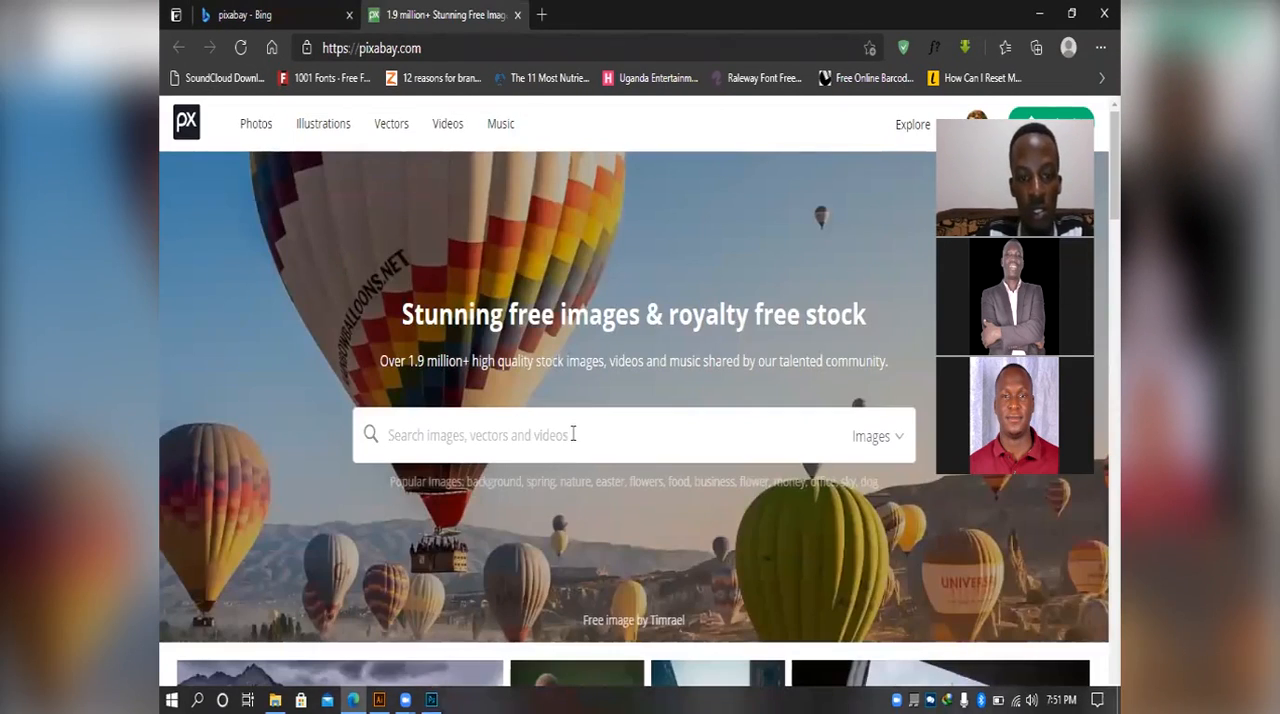
Step: Browse the Pixabay home page images and open the photo of two children in red hats
scroll(571, 434, down, 2)
scroll(445, 508, down, 3)
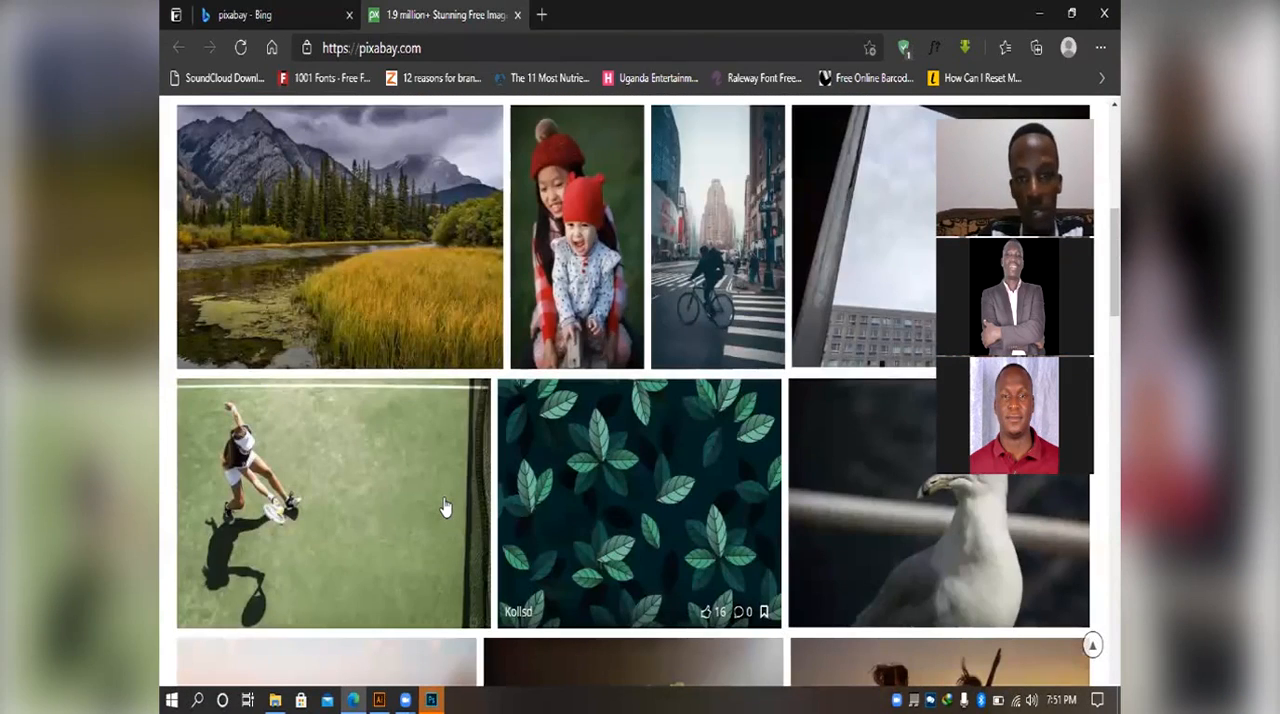
click(581, 215)
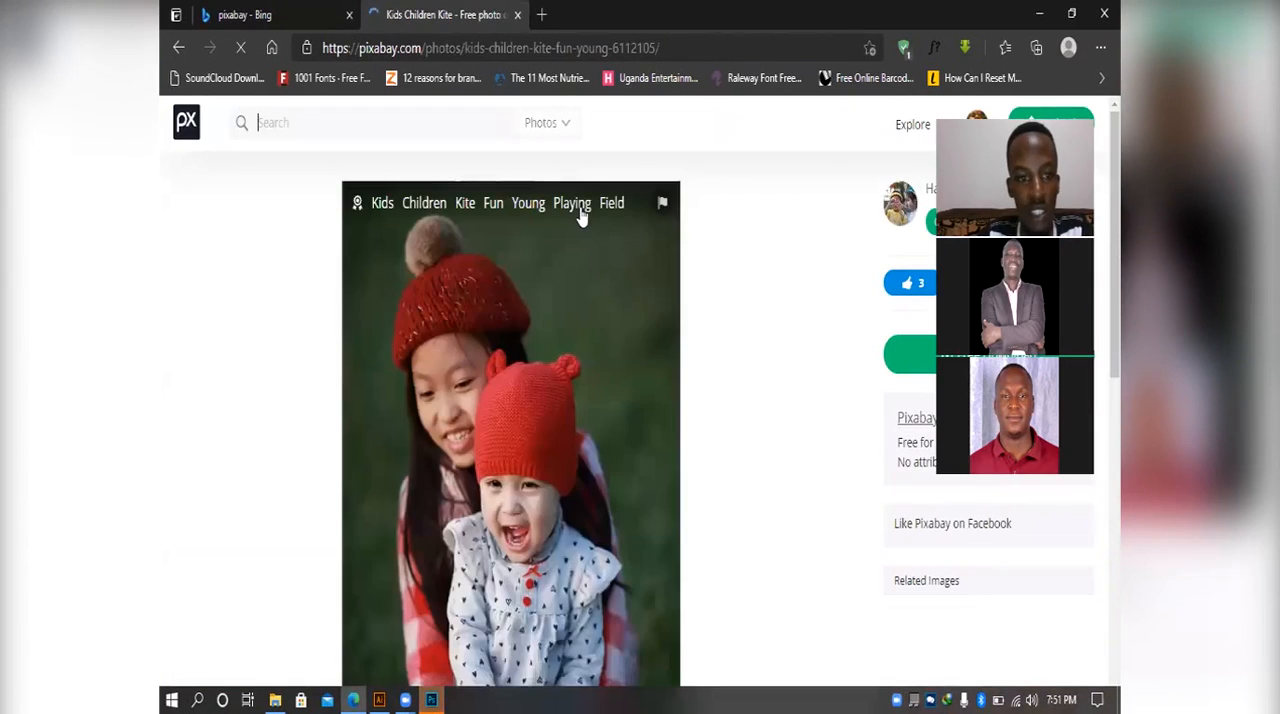
Step: Download the photo of the two children in the size starting with 1280
scroll(539, 296, down, 3)
scroll(540, 297, up, 2)
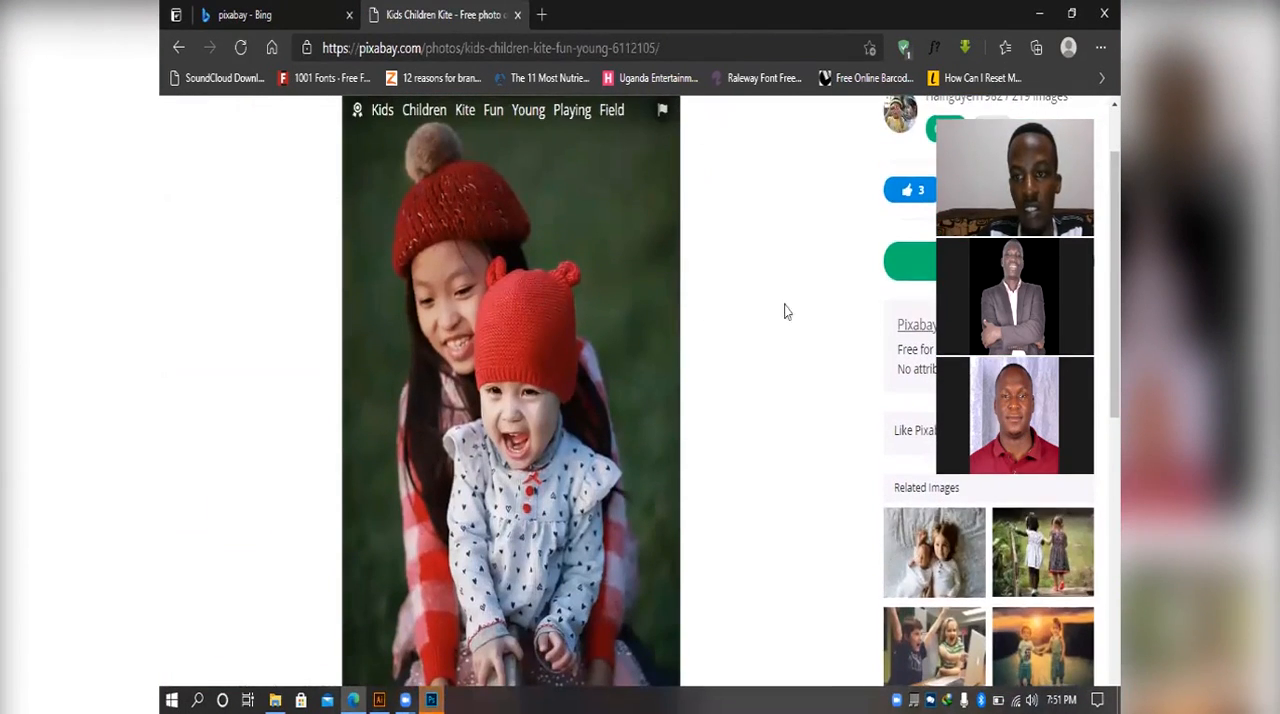
scroll(647, 358, down, 2)
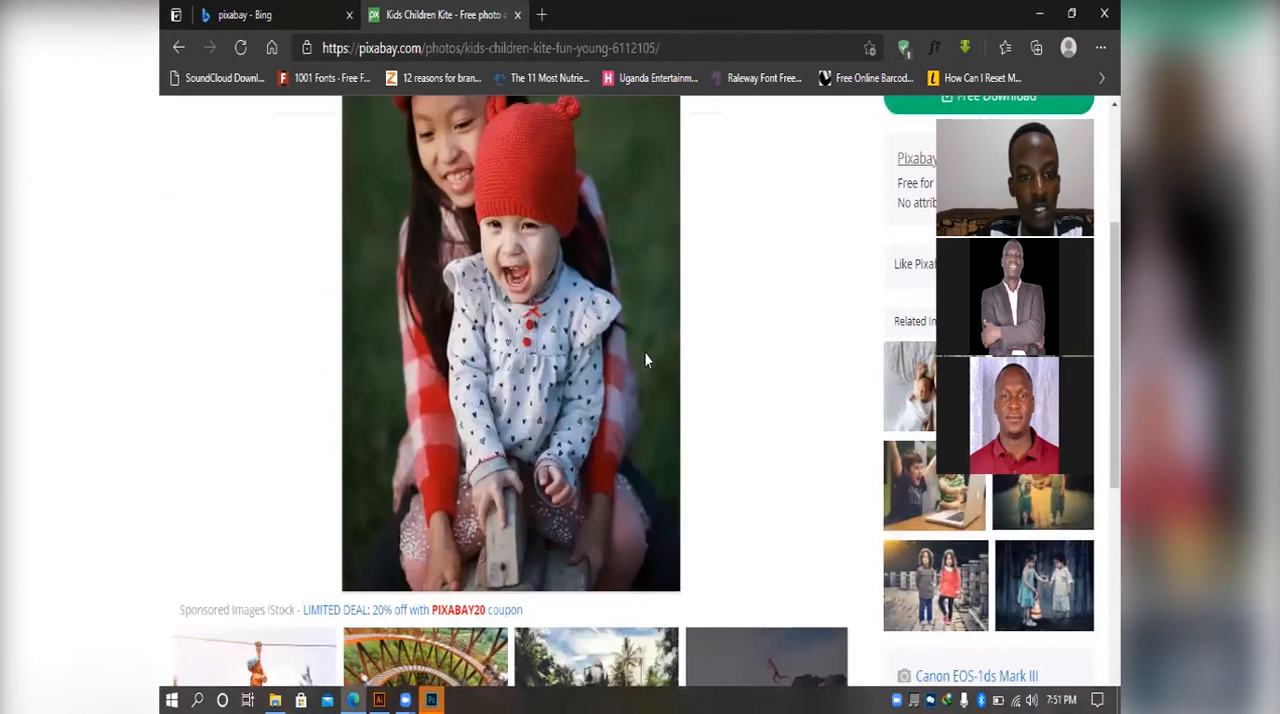
scroll(846, 277, up, 1)
click(908, 178)
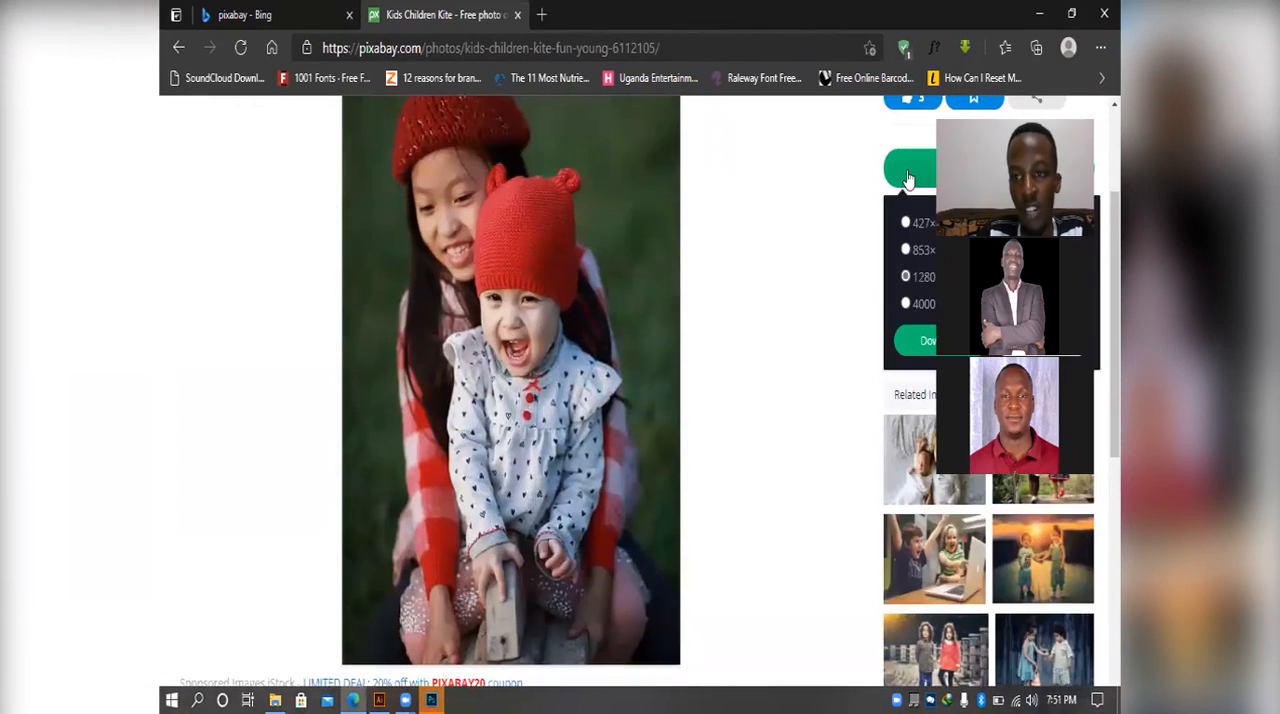
click(912, 343)
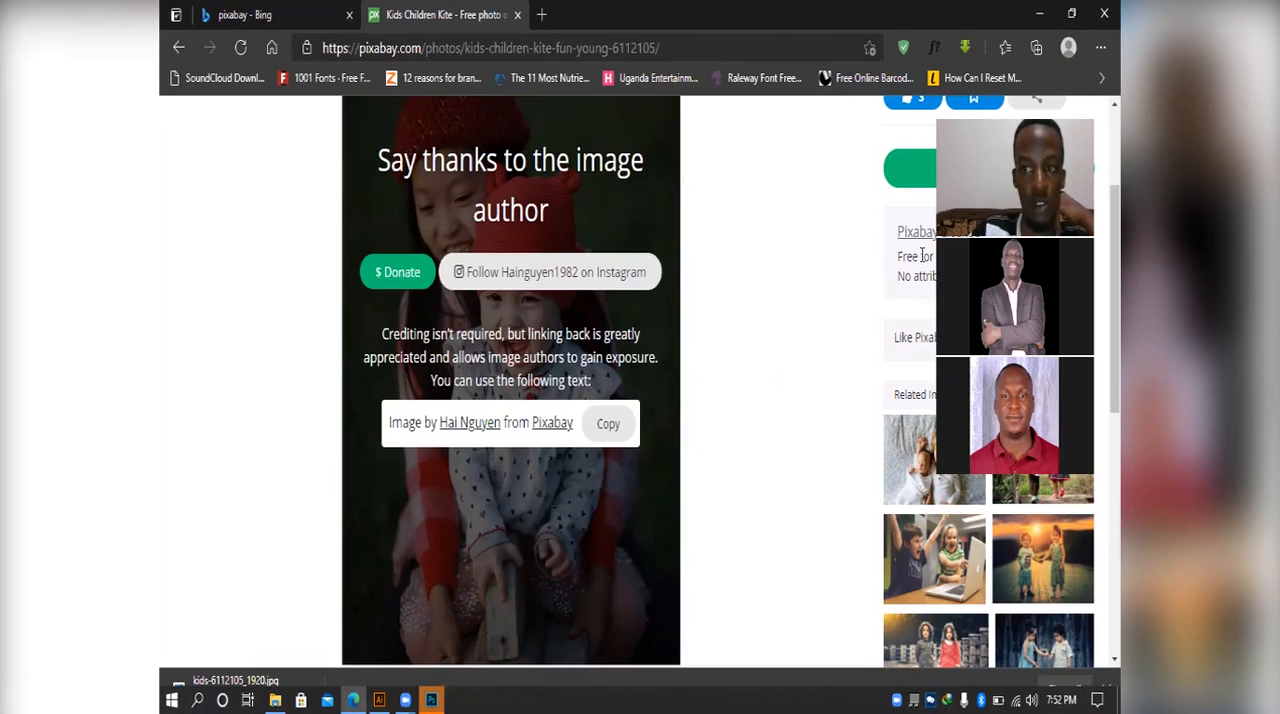
Step: Open the downloaded kids-6112105_1920.jpg in the image viewer to check it, and close the viewer
right_click(318, 688)
click(371, 493)
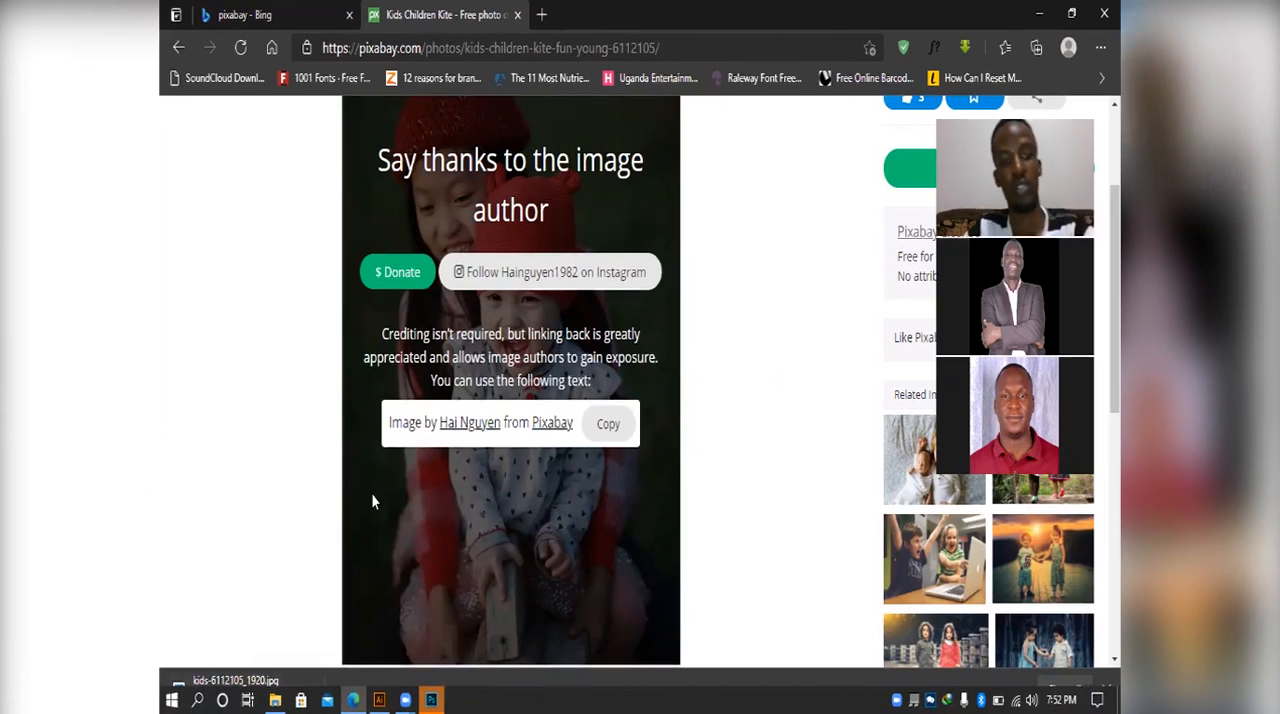
click(300, 680)
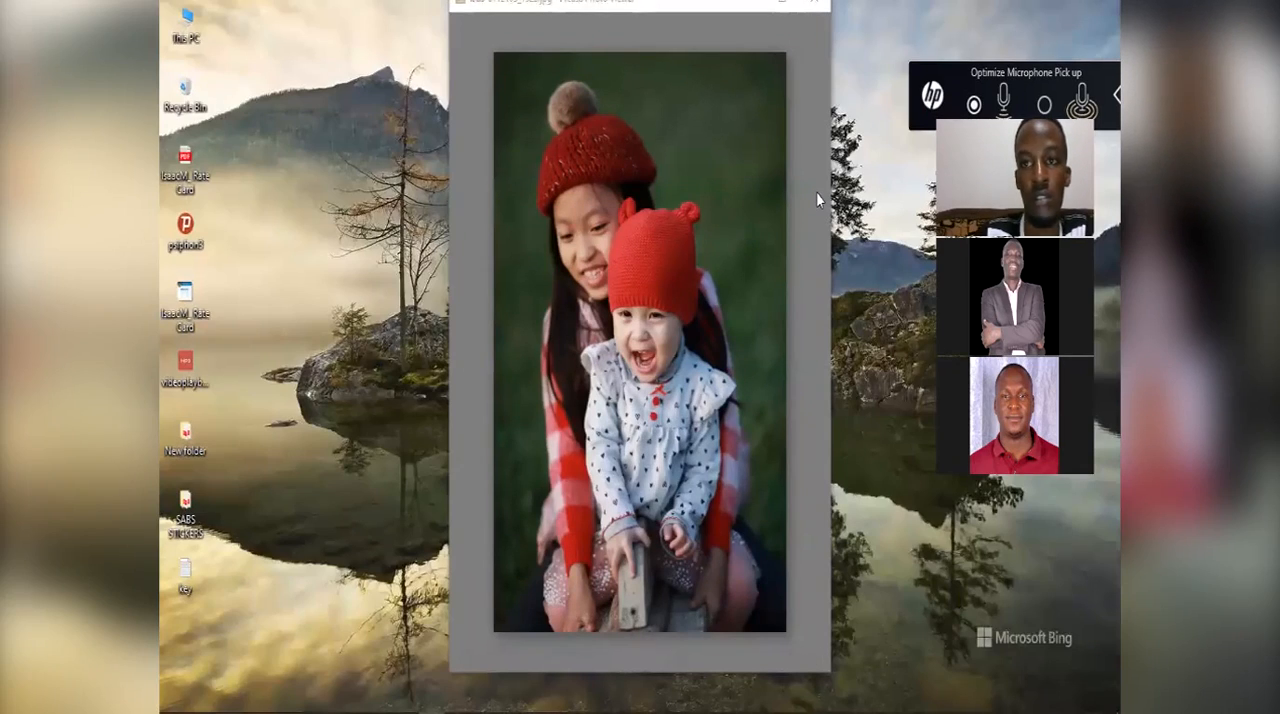
click(814, 2)
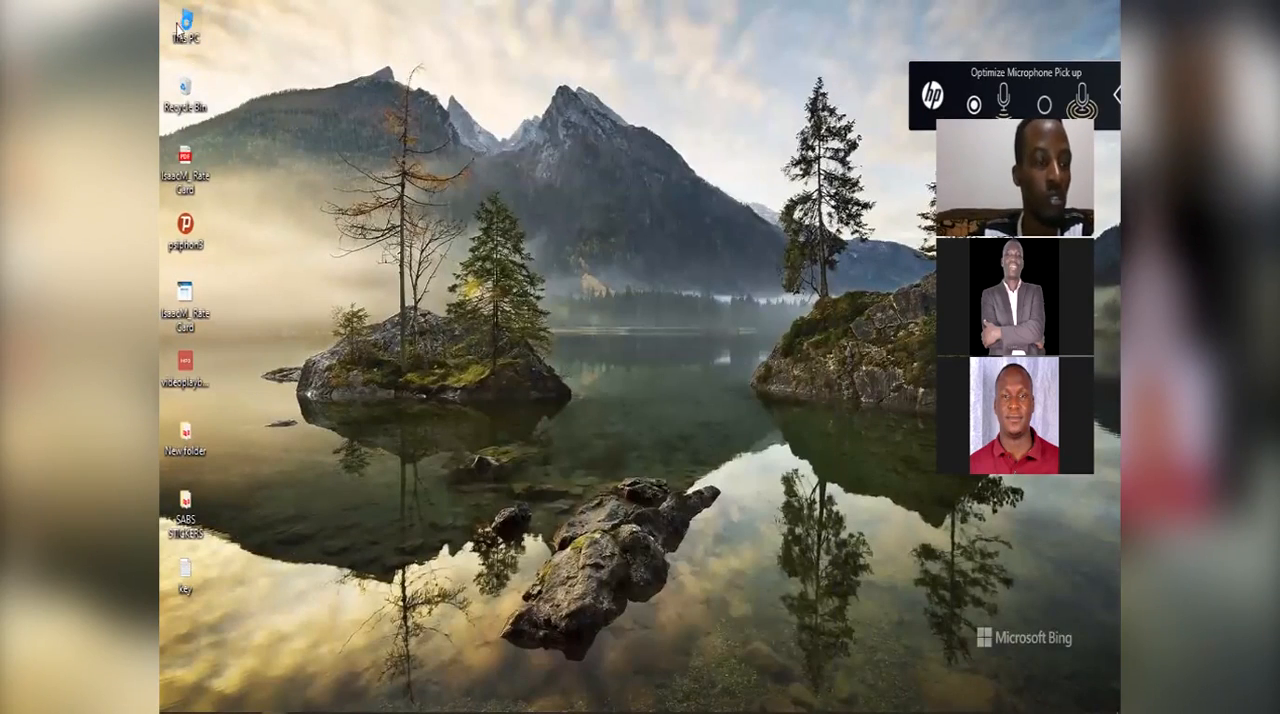
Step: Open kids-6112105_1920.jpg from the Downloads folder as a document in Photoshop
double_click(180, 25)
click(216, 240)
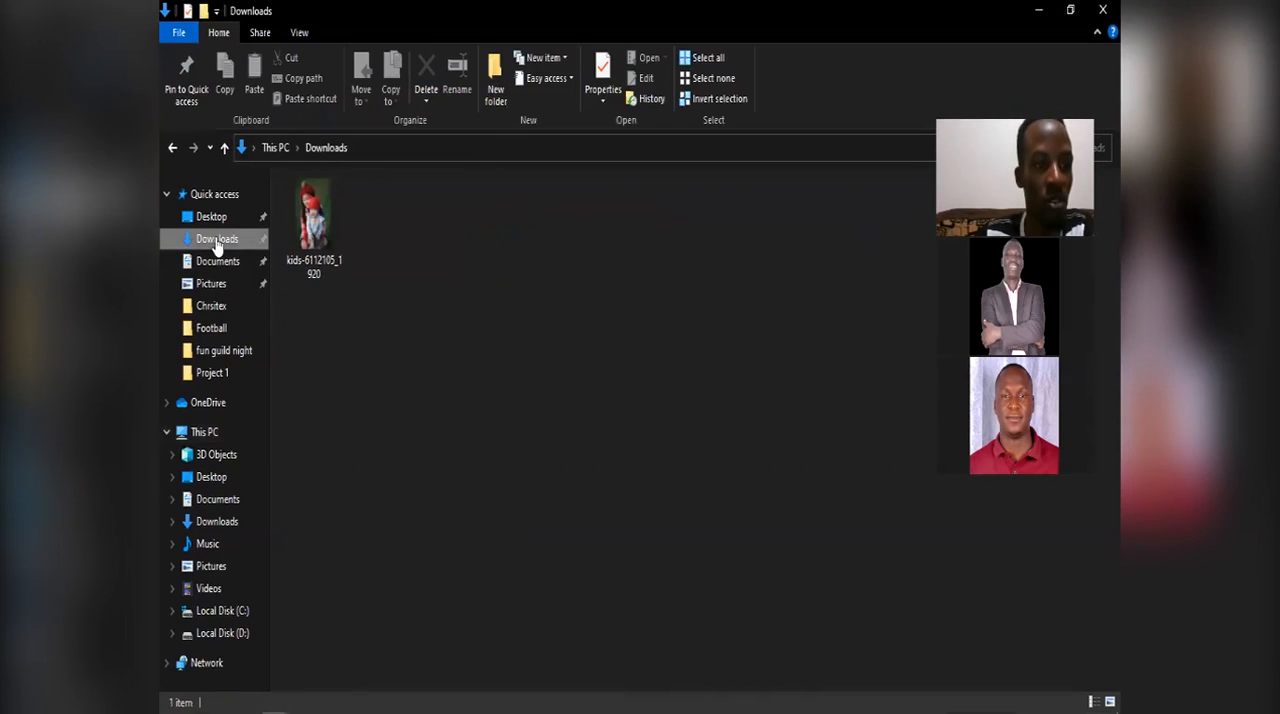
click(311, 228)
drag(333, 210, 568, 236)
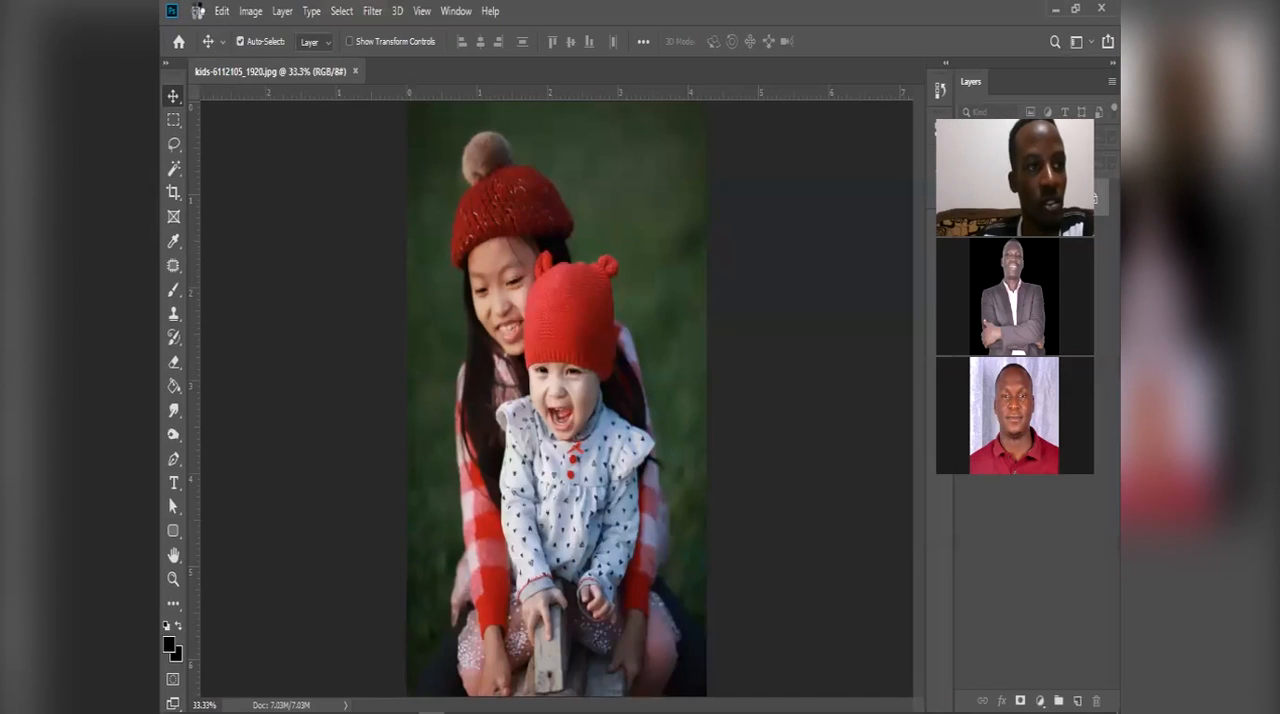
click(197, 10)
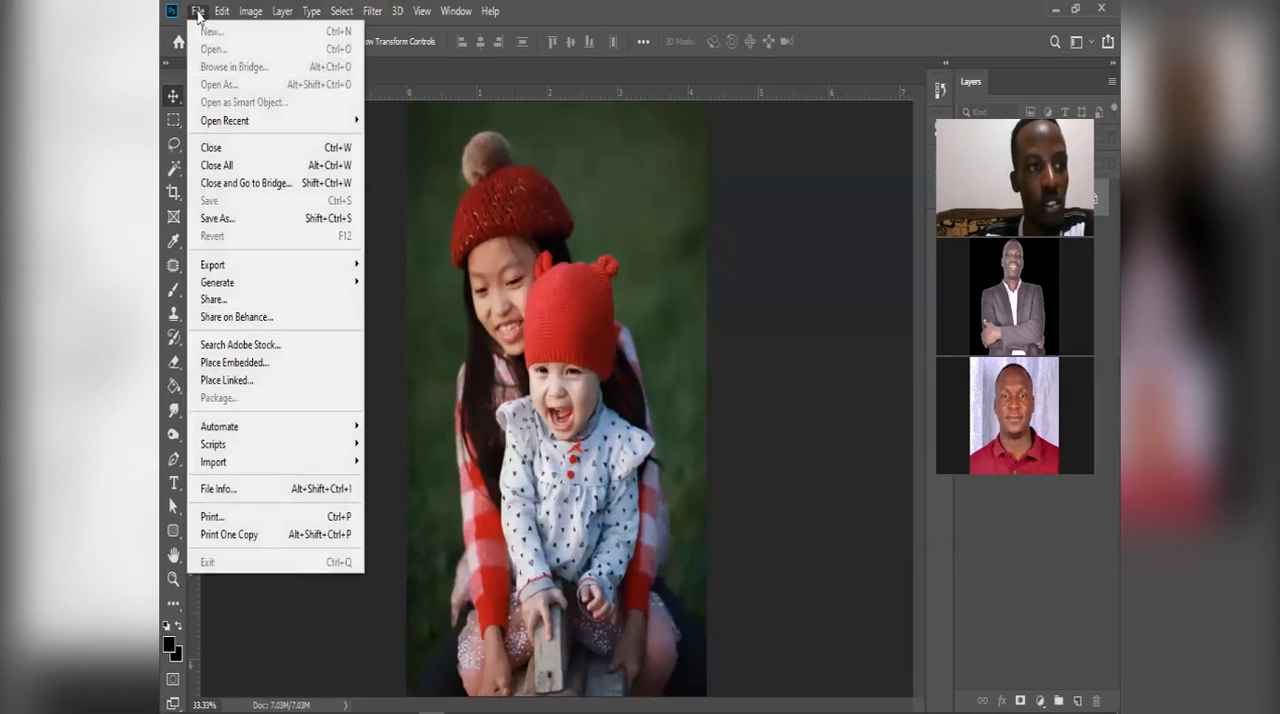
click(934, 145)
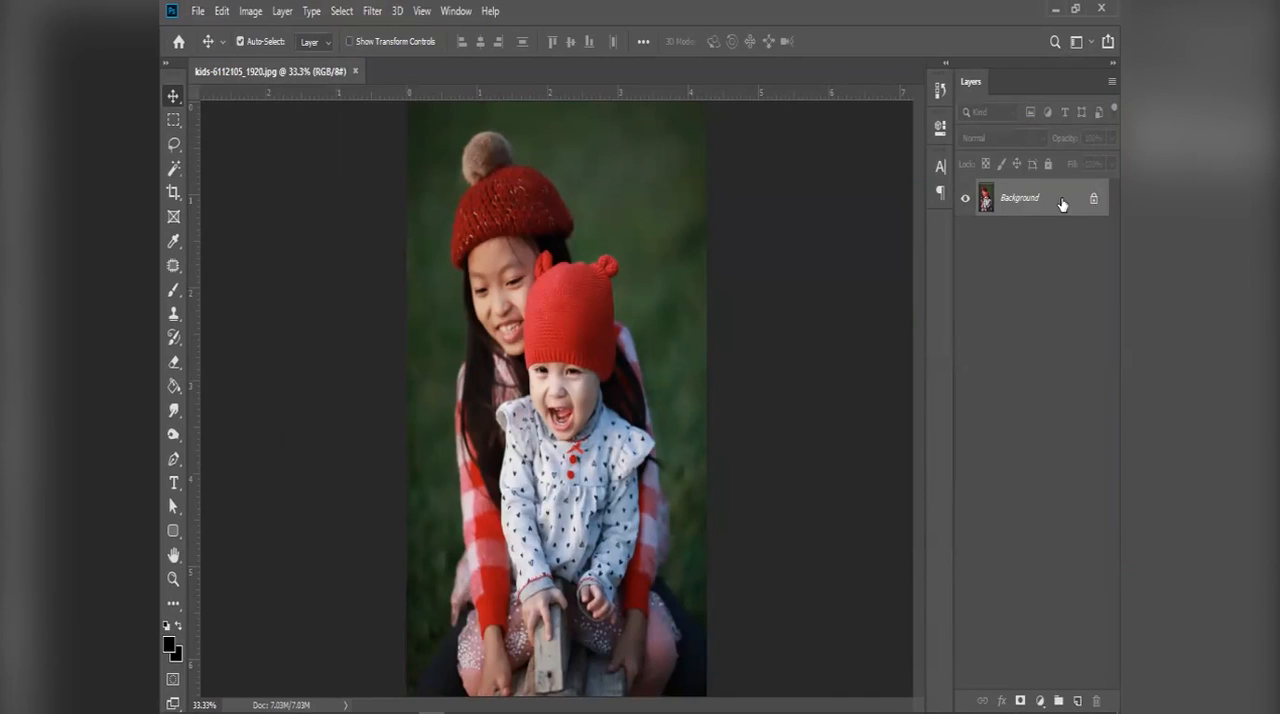
key(ctrl+j)
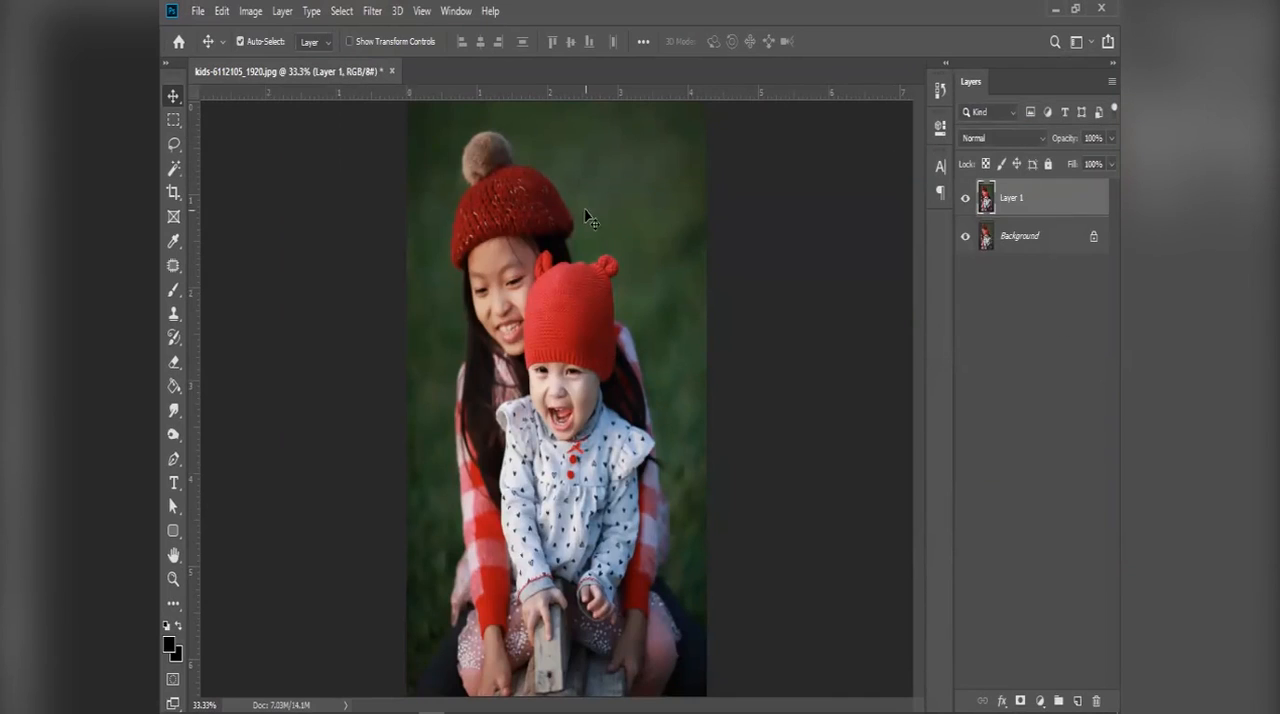
key(p)
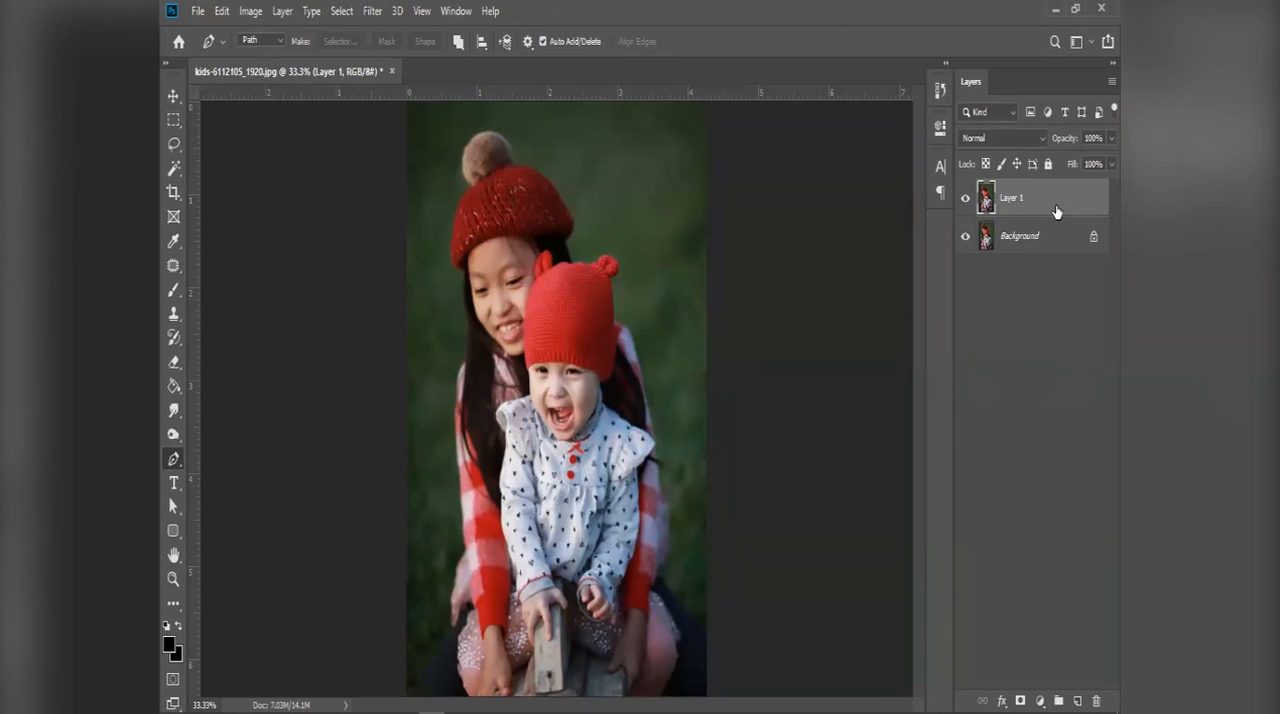
key(Delete)
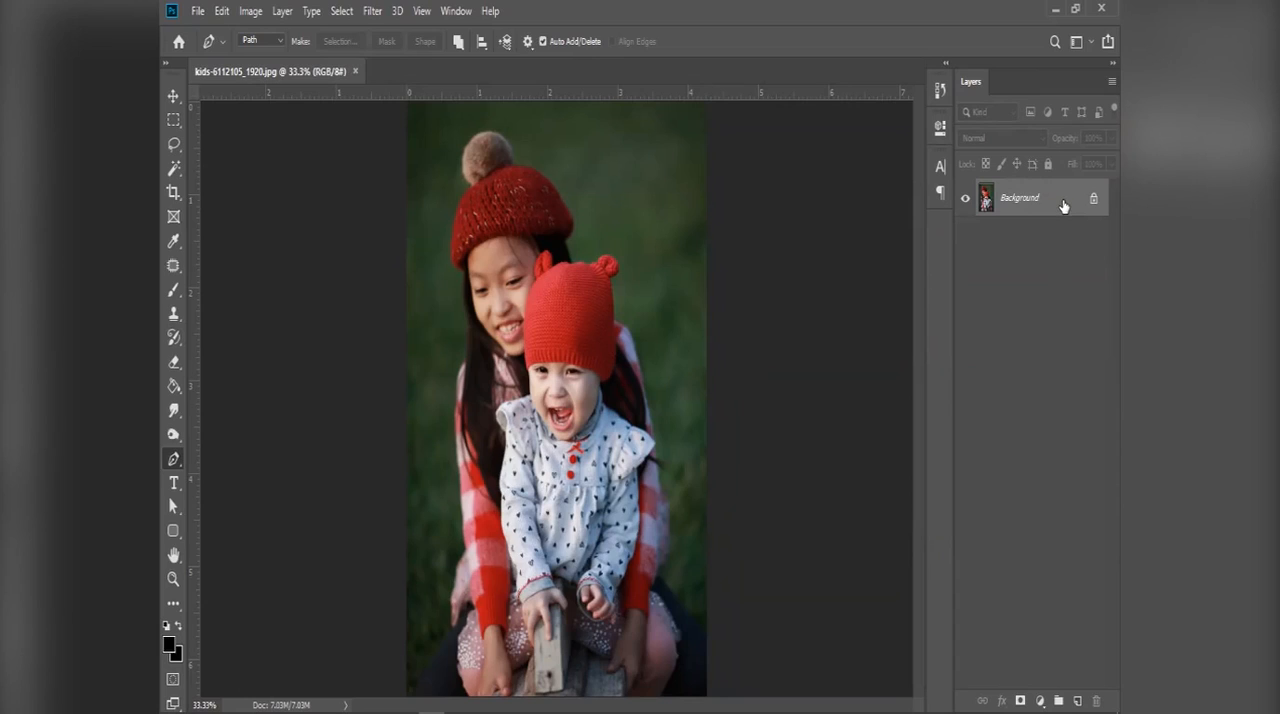
Step: Duplicate the Background layer and make the copy the active layer
drag(1073, 196, 1078, 694)
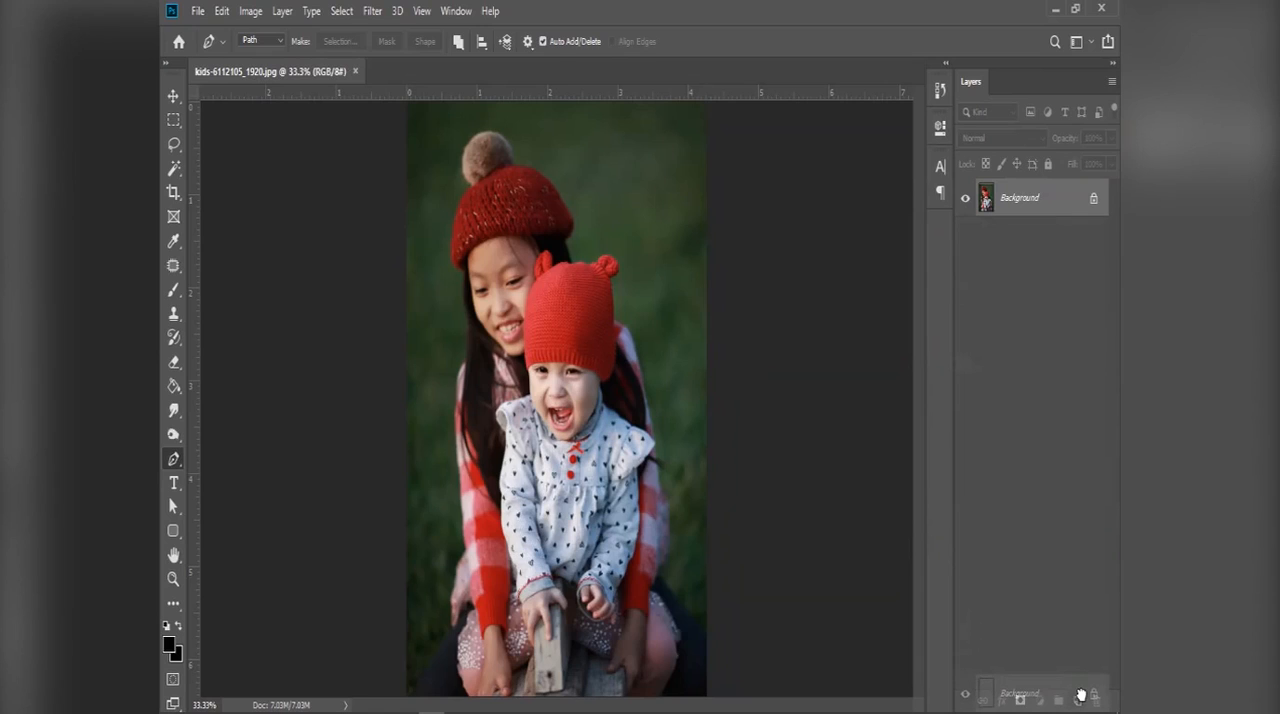
drag(1078, 694, 1077, 695)
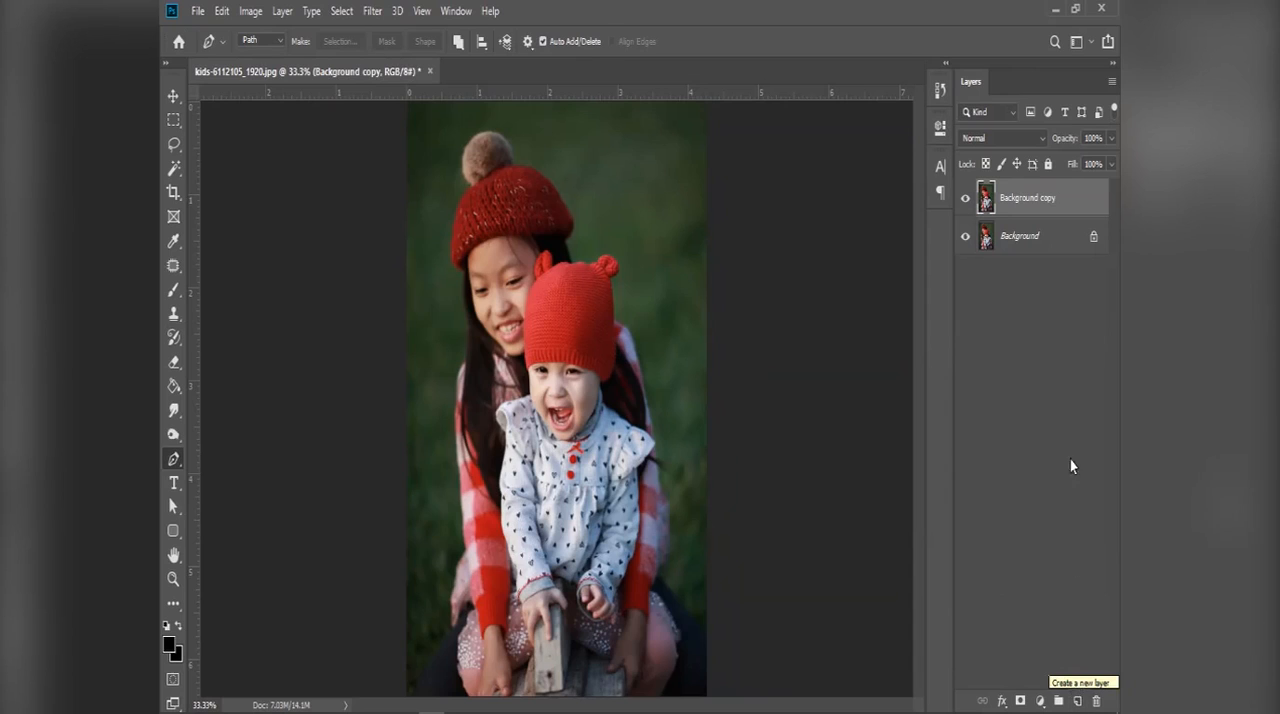
click(1071, 260)
click(1045, 202)
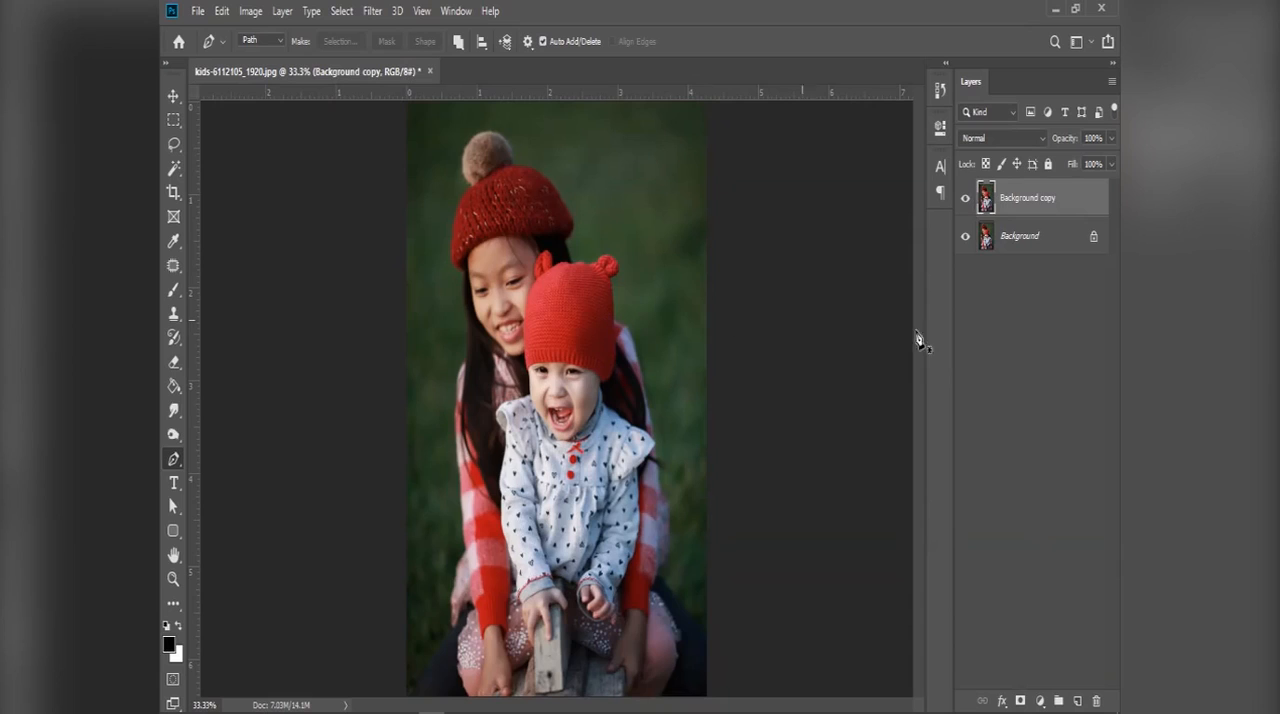
Step: Add a layer mask to the Background copy, target the mask and make white the foreground colour
click(1021, 700)
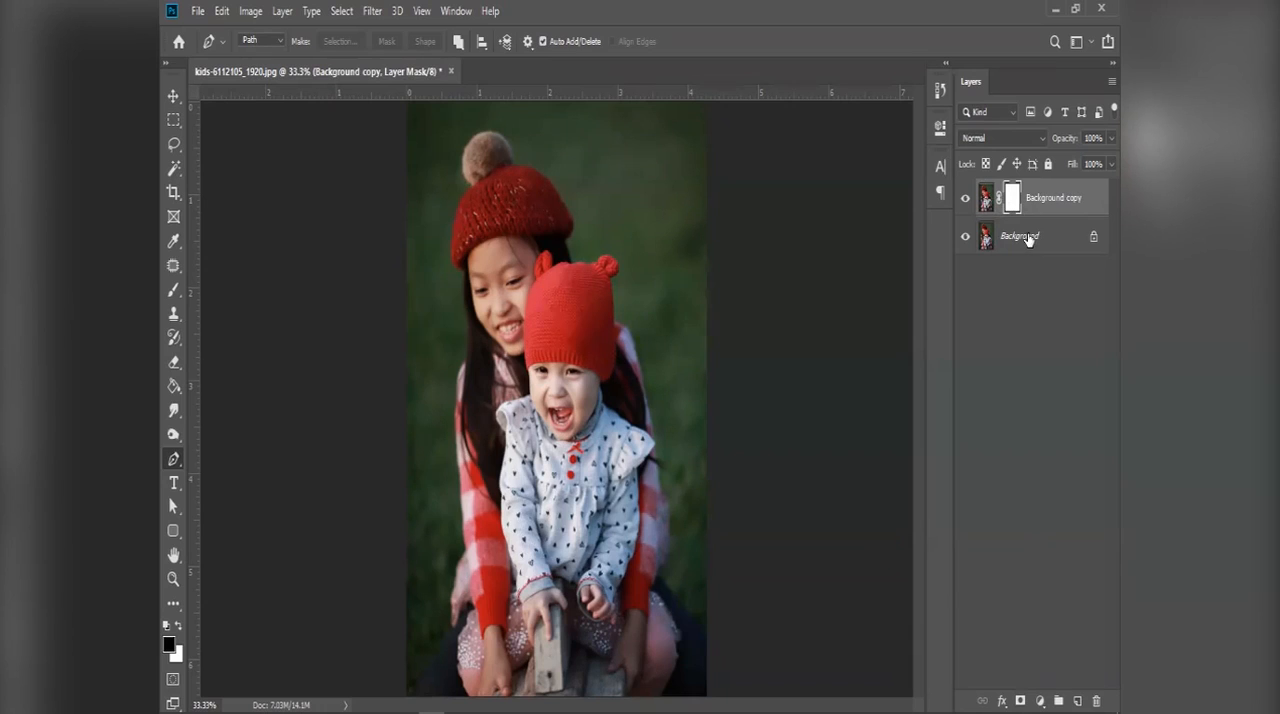
click(1029, 239)
click(1012, 197)
key(x)
Step: Try tracing an open path with the Pen Tool along the dark clothing edge at the photo's lower right
key(e)
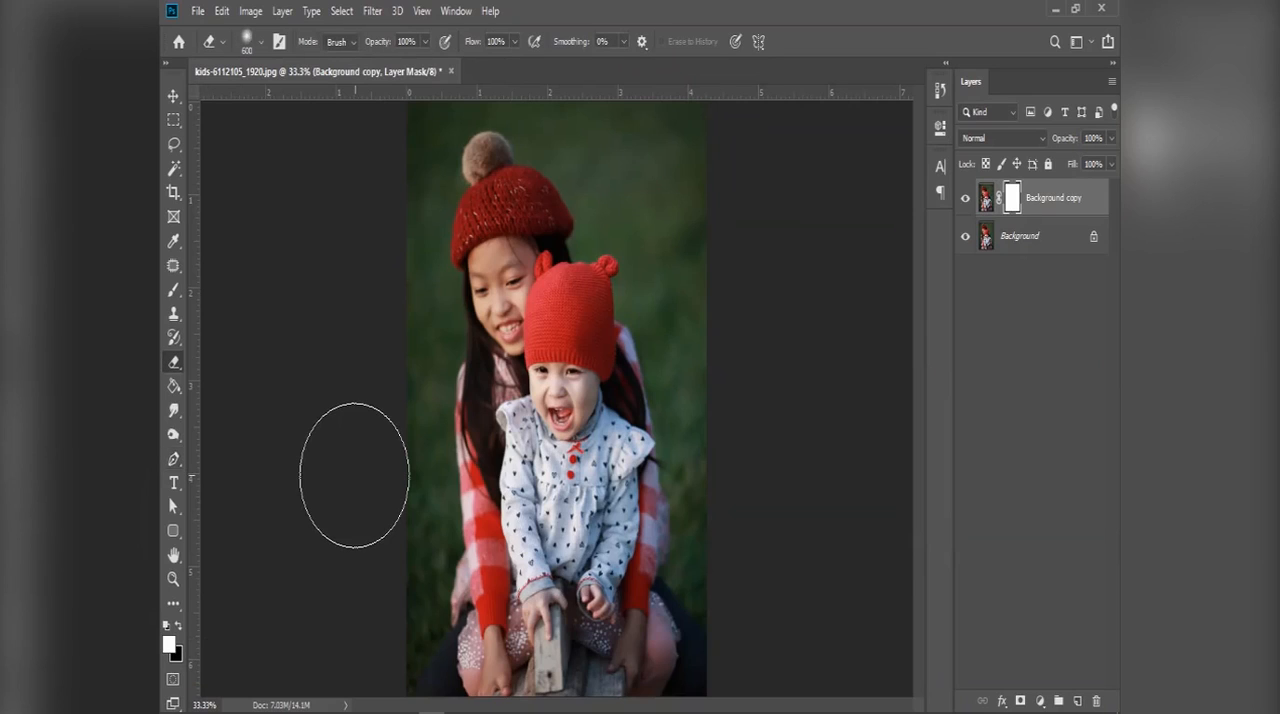
key(p)
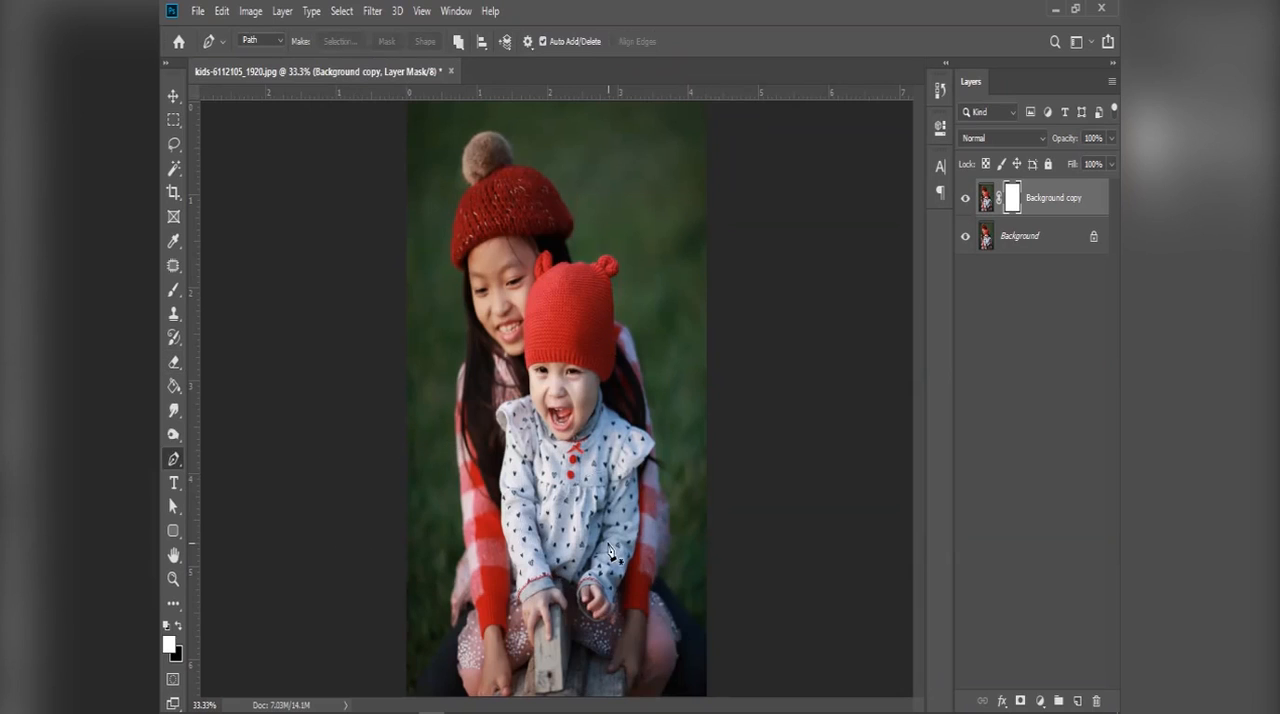
scroll(606, 540, up, 2)
scroll(606, 540, up, 1)
scroll(606, 540, down, 3)
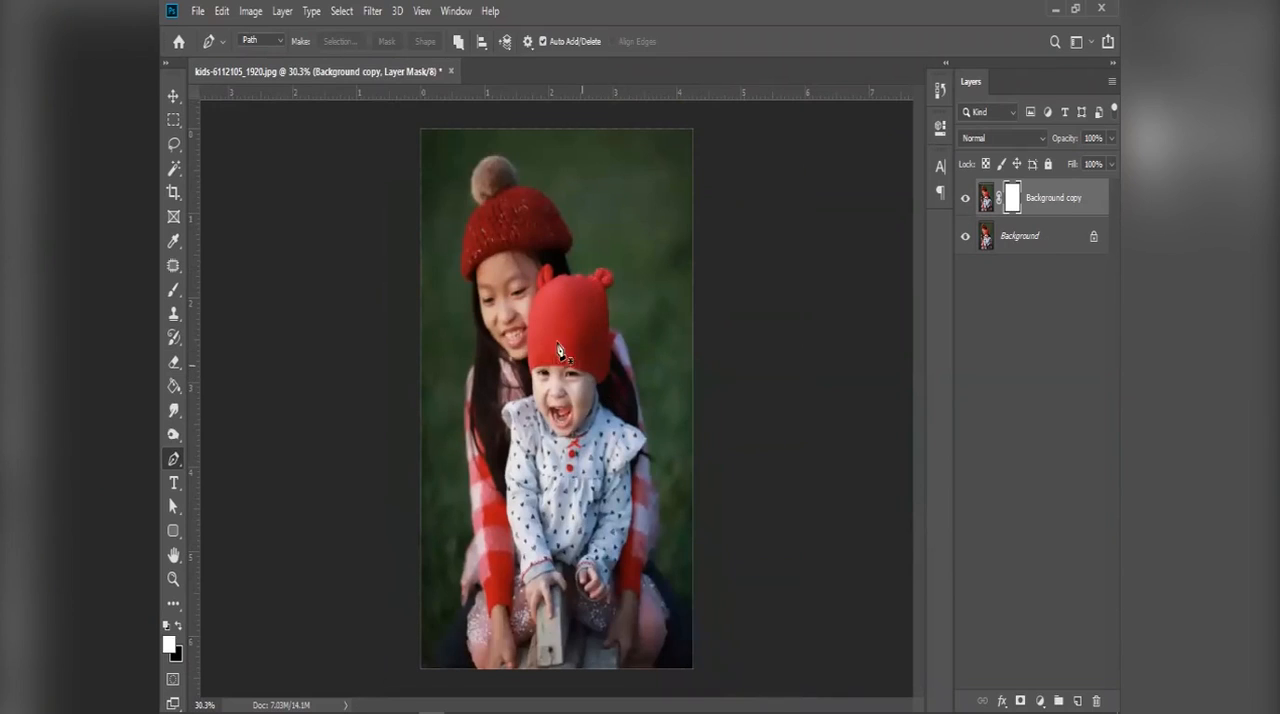
right_click(176, 460)
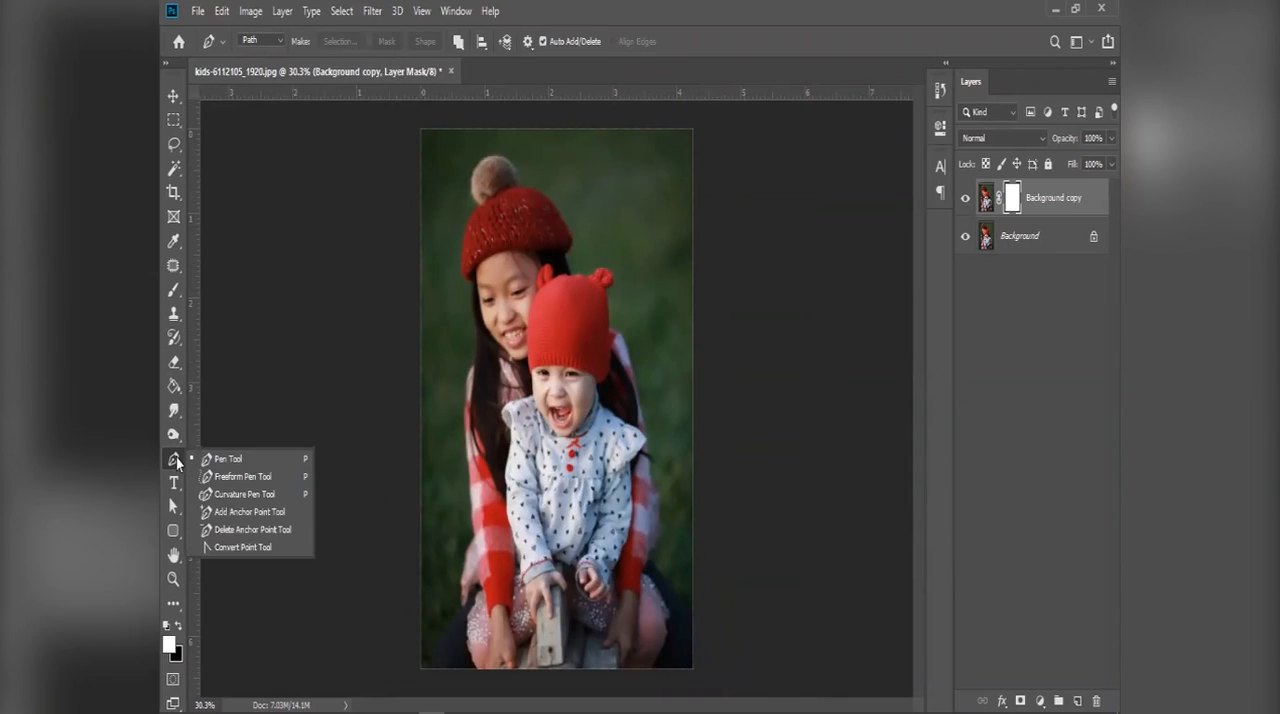
click(214, 459)
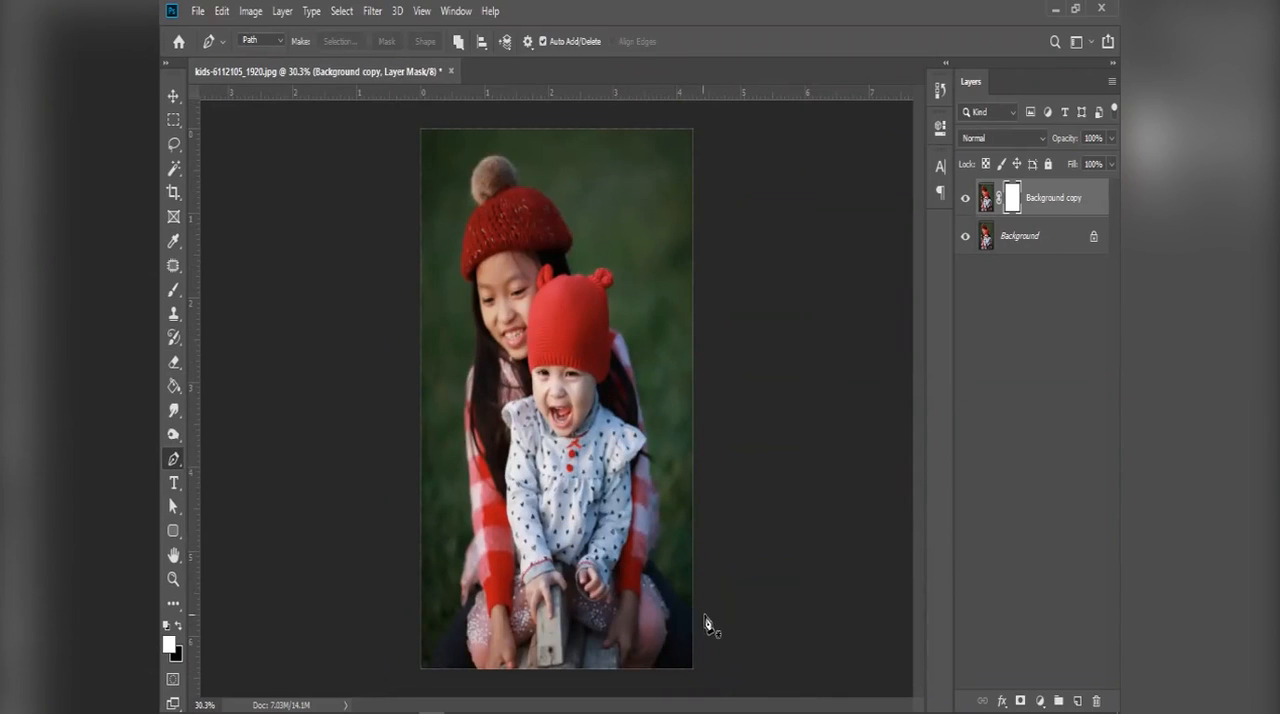
scroll(700, 625, up, 5)
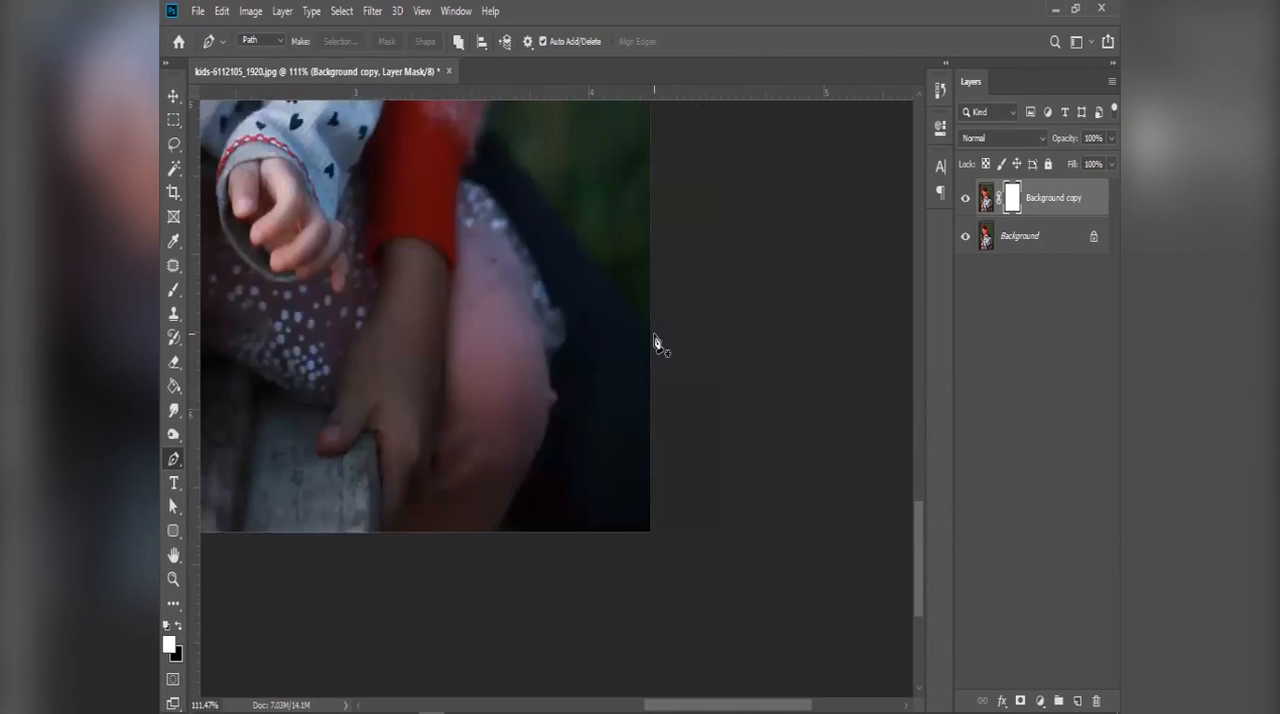
click(654, 334)
drag(619, 295, 613, 284)
drag(560, 221, 558, 276)
key(space)
click(549, 246)
click(528, 226)
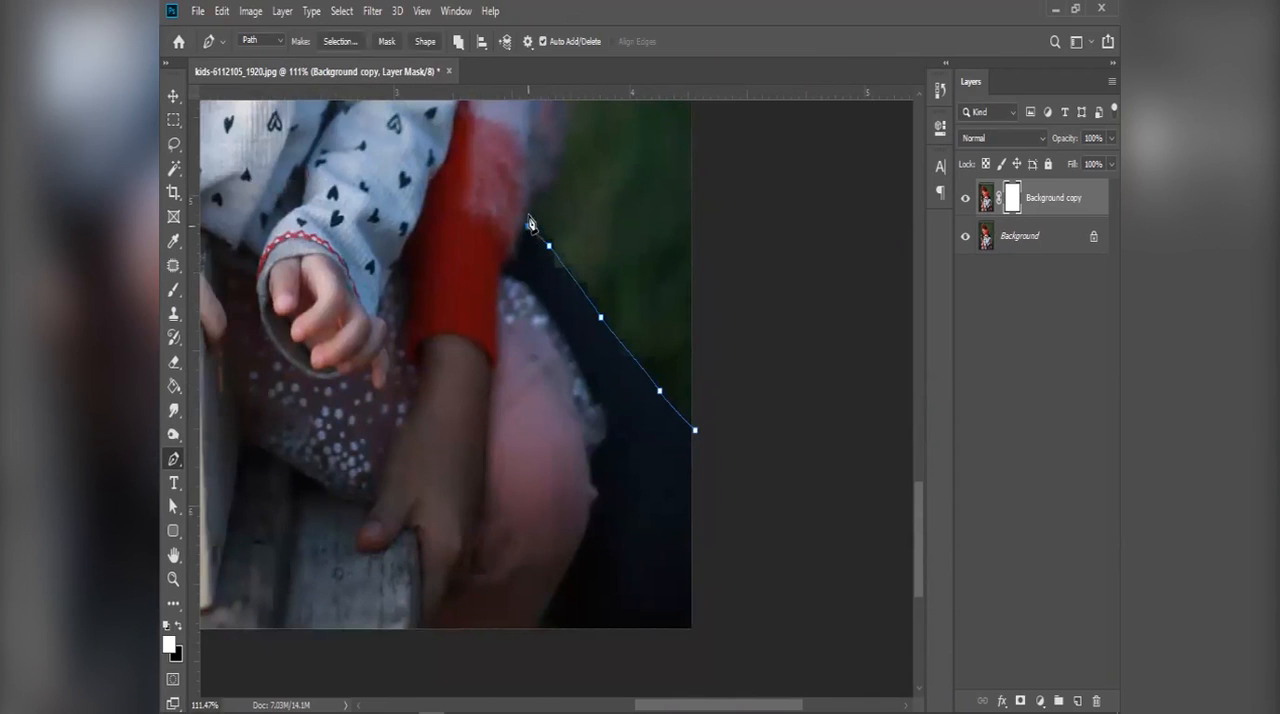
scroll(532, 225, up, 3)
scroll(540, 305, down, 5)
key(a)
drag(501, 255, 631, 471)
key(space)
drag(506, 227, 563, 343)
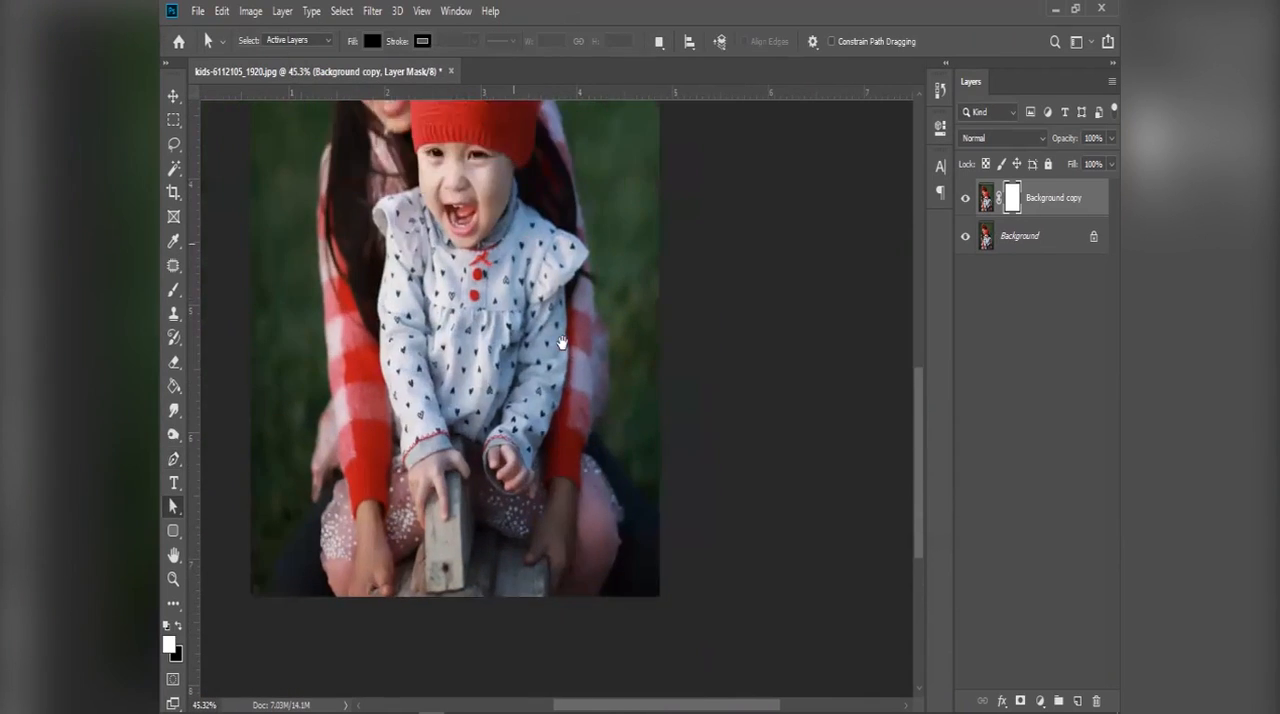
Step: Try selecting the green background on the photo's left side with the Quick Selection Tool, and clear the selection
scroll(563, 348, down, 2)
key(space)
drag(497, 257, 508, 334)
click(173, 168)
click(173, 168)
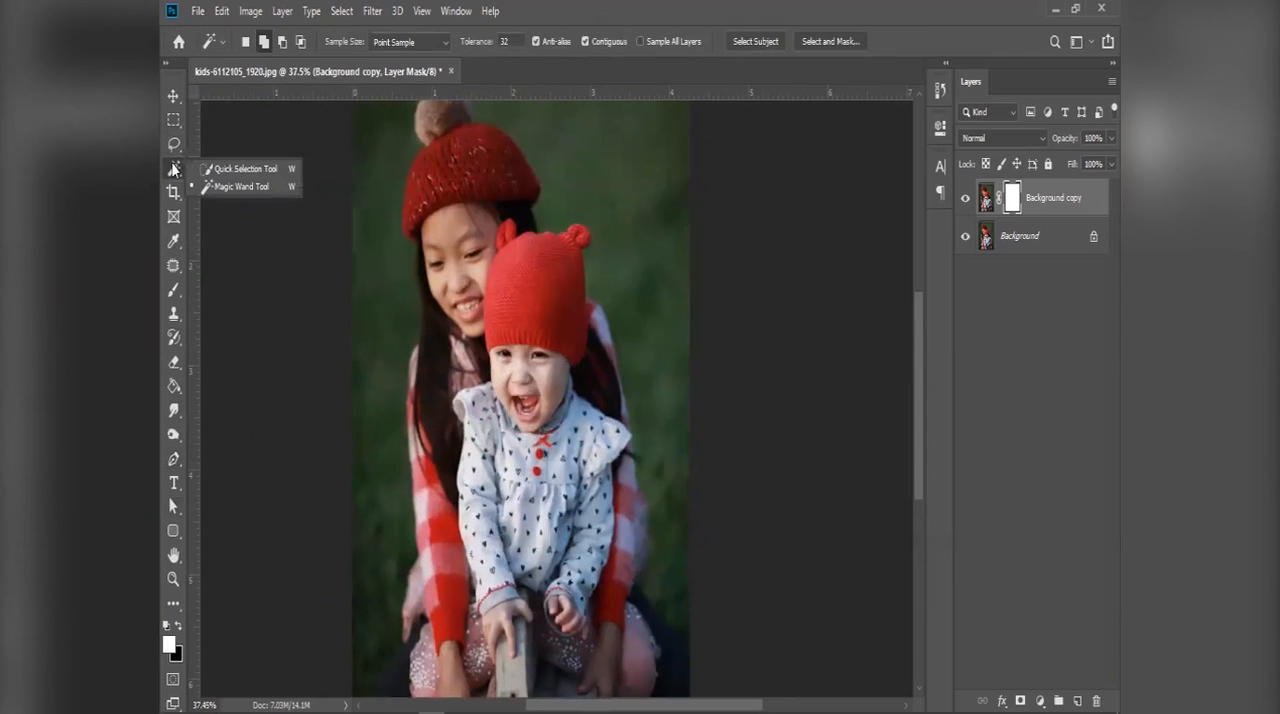
click(250, 169)
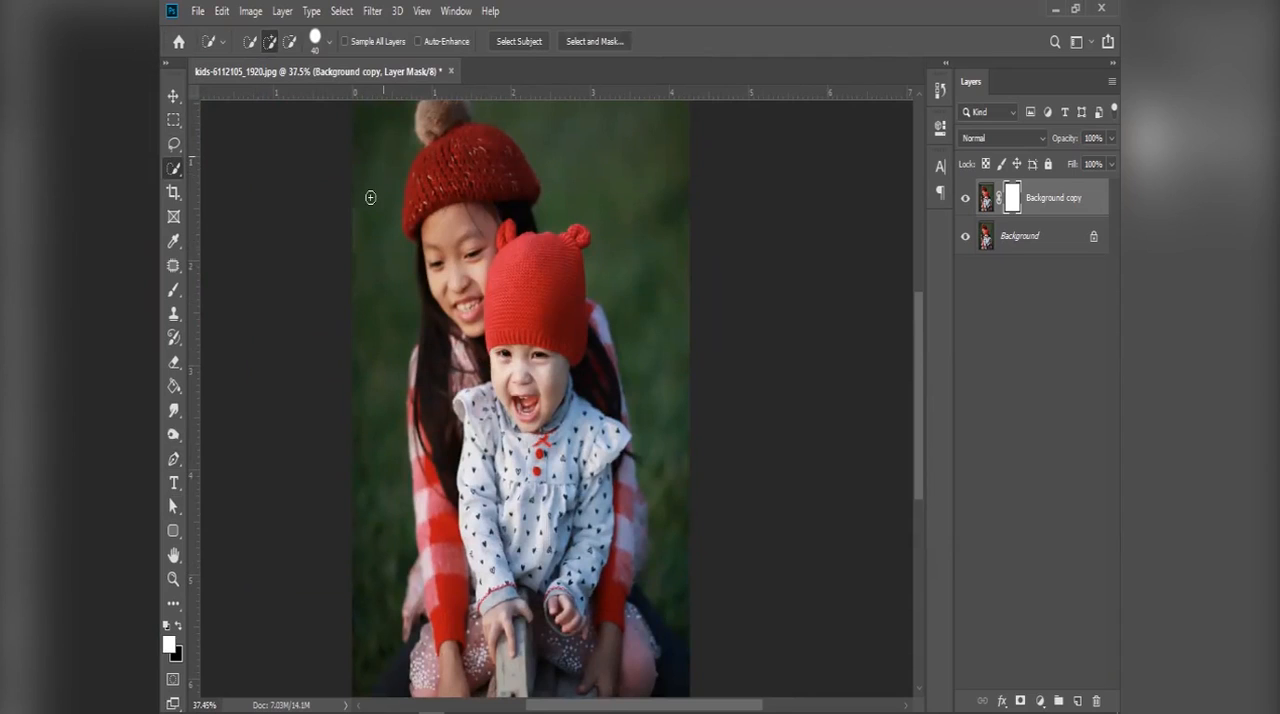
drag(371, 316, 369, 355)
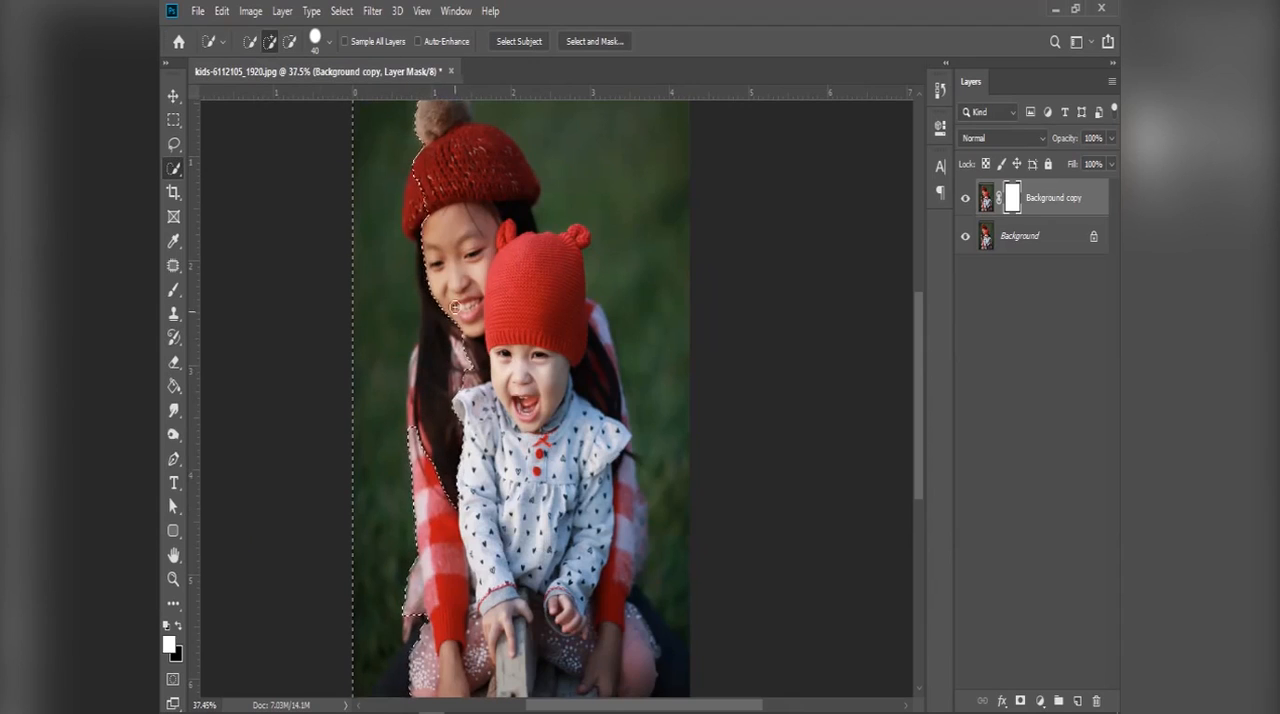
scroll(413, 201, up, 2)
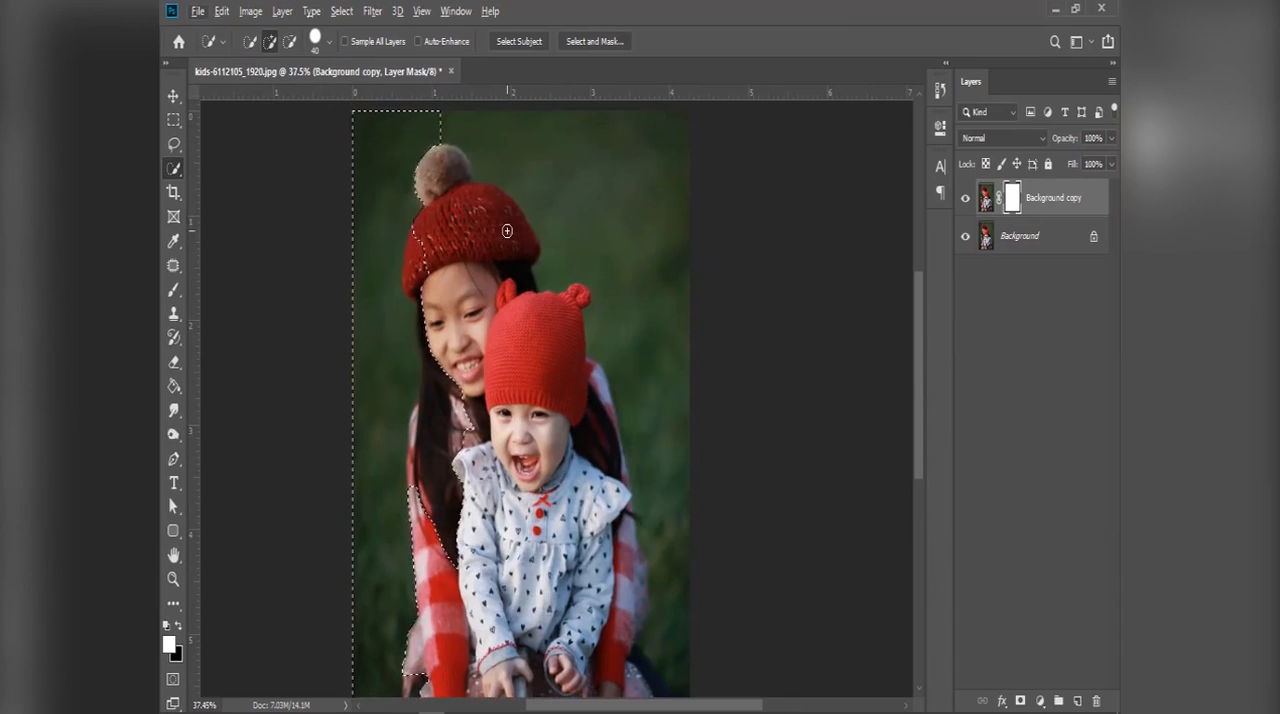
key(ctrl+d)
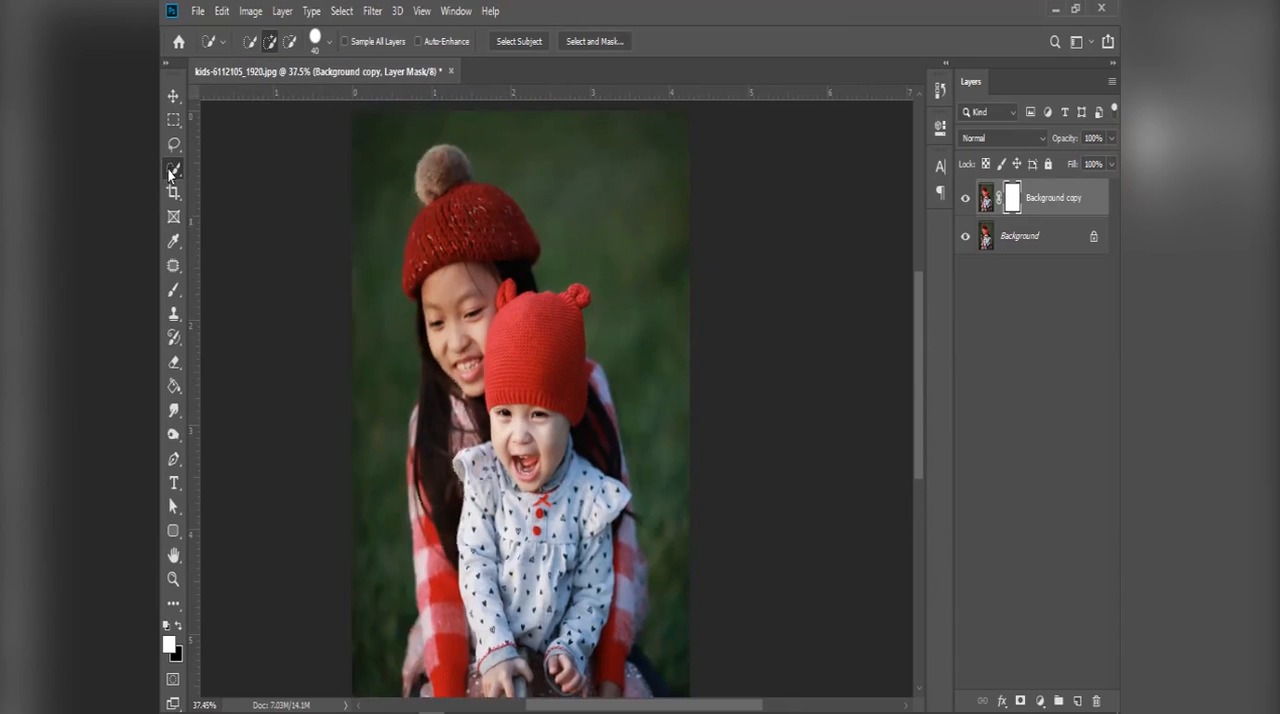
Step: Try selecting the whole green background around the children with the Magic Wand Tool at tolerance 32, contiguous
right_click(171, 172)
click(222, 187)
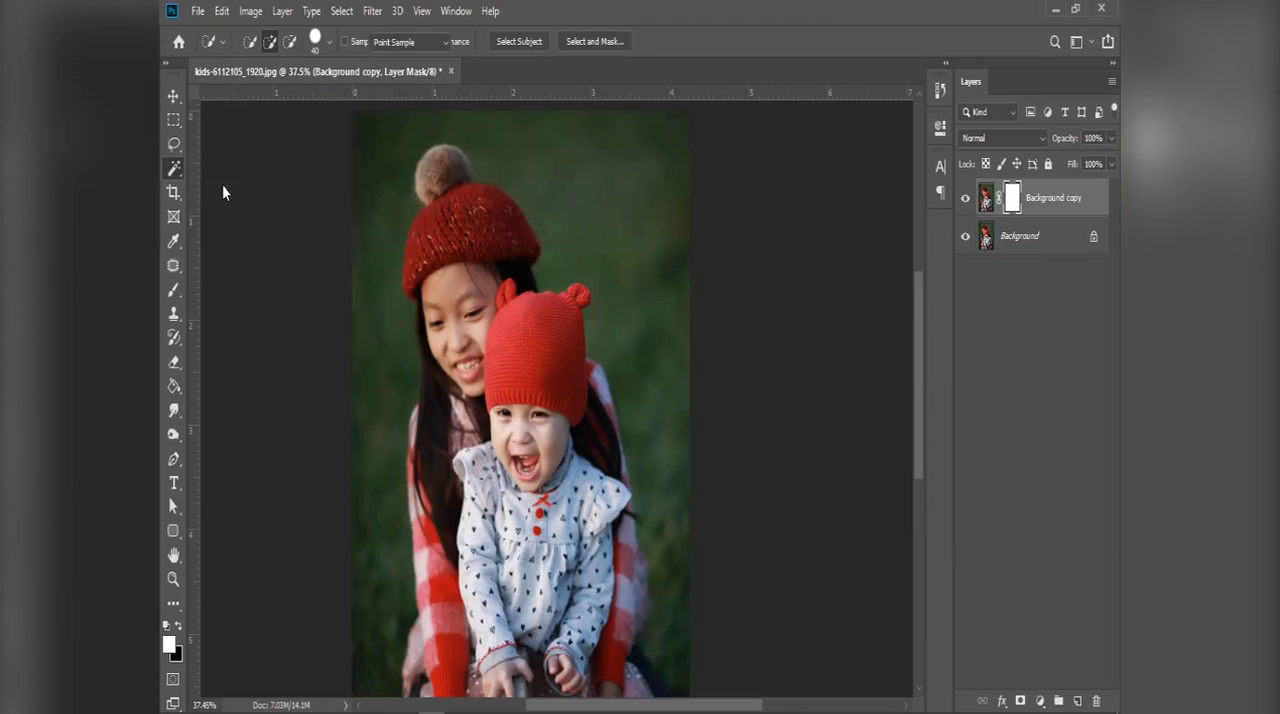
click(392, 182)
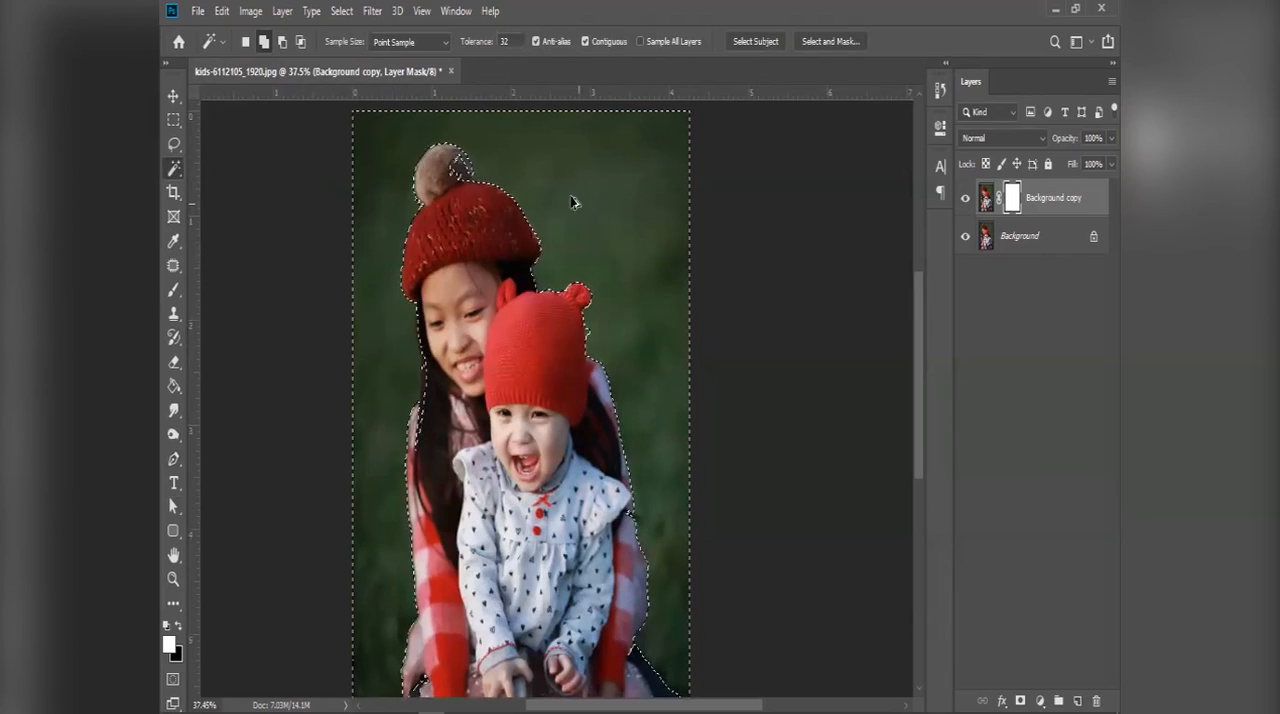
Step: Examine the background selection's edge around the pompom, the knitted hats and the older girl's hair
scroll(470, 202, up, 4)
scroll(470, 202, up, 5)
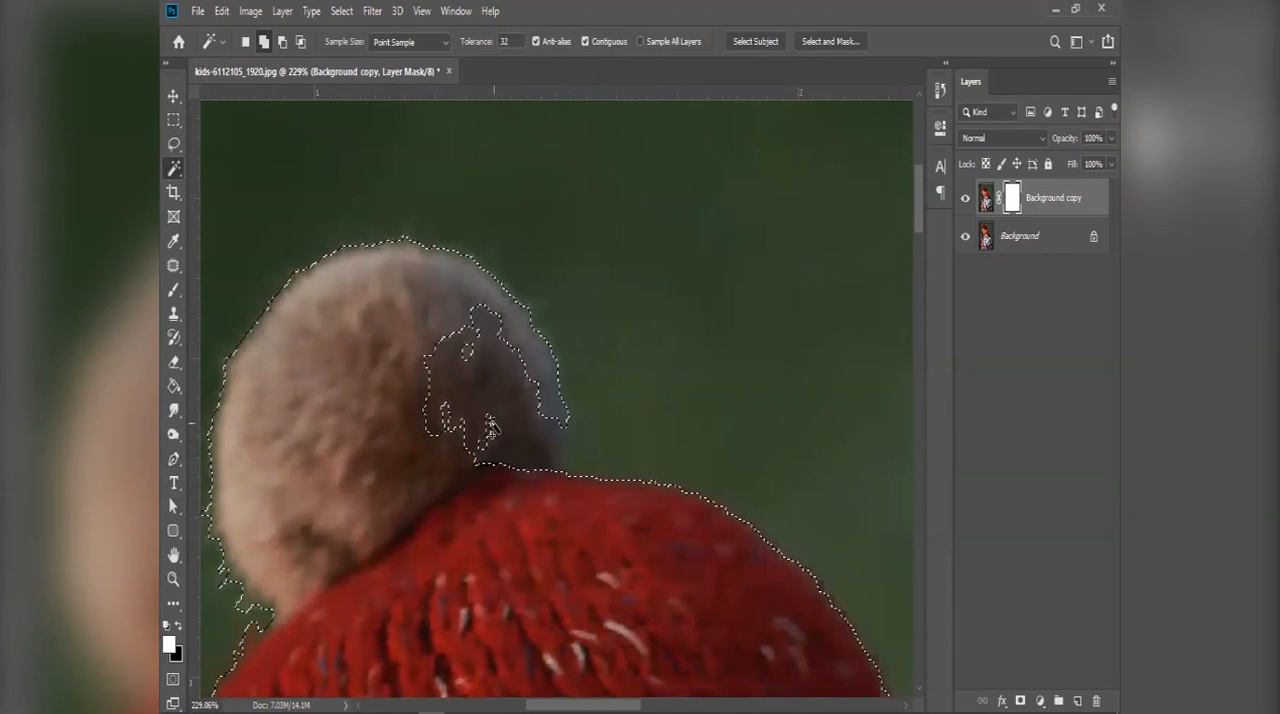
scroll(500, 310, down, 4)
scroll(492, 306, down, 4)
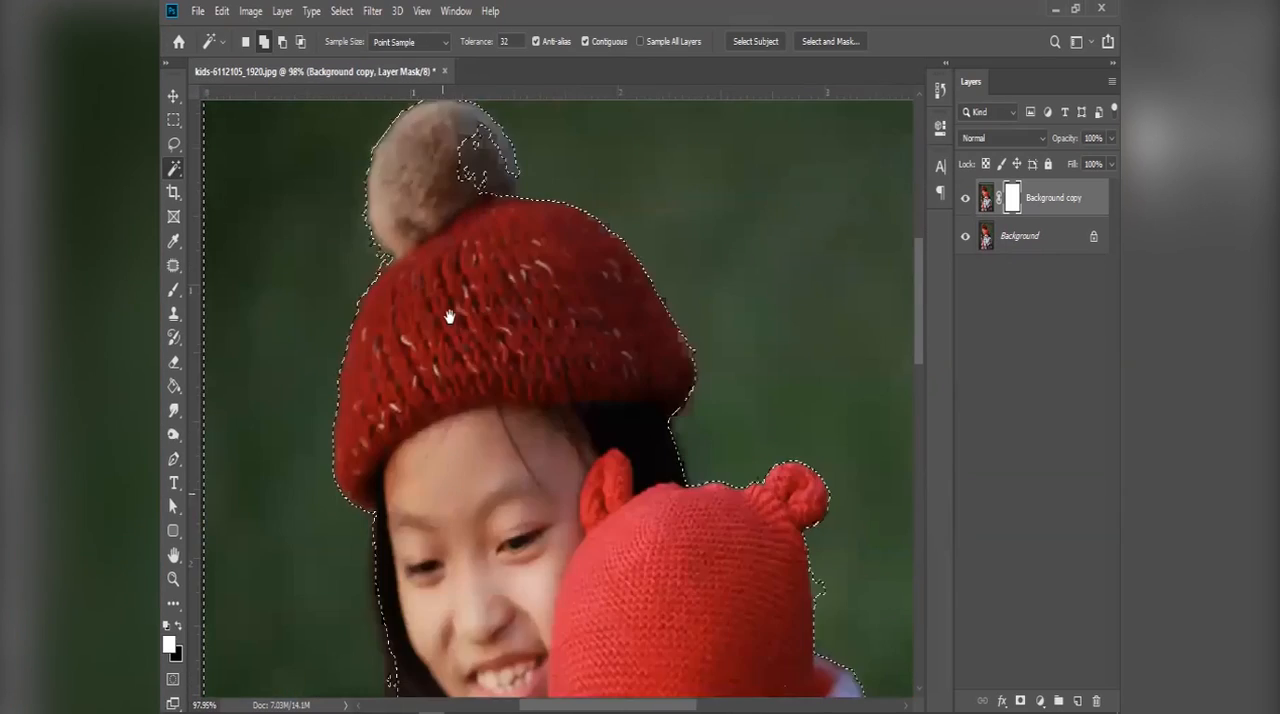
drag(425, 620, 448, 320)
drag(443, 525, 451, 411)
drag(452, 690, 471, 497)
drag(460, 160, 480, 580)
scroll(465, 403, up, 4)
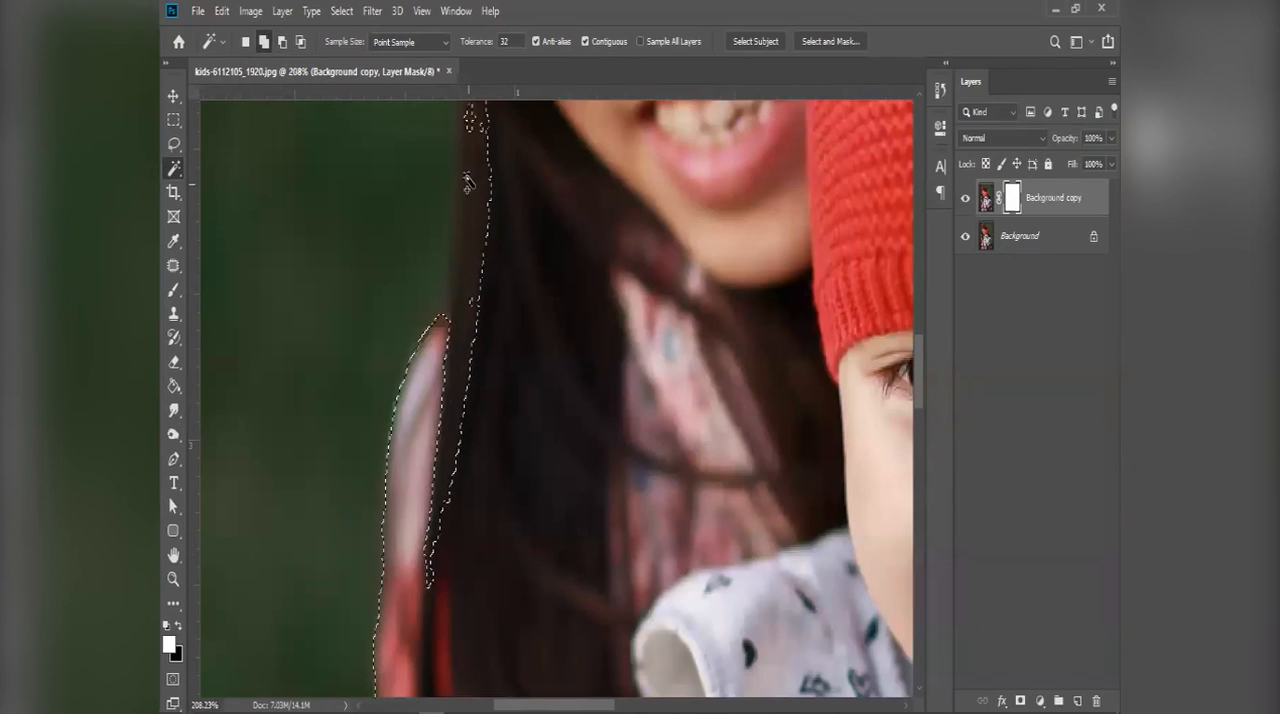
Step: Examine the selection's edge along the sleeves, skirt and dark clothing on both sides of the photo, and clear the selection
scroll(467, 530, down, 4)
drag(471, 564, 452, 210)
drag(472, 625, 462, 338)
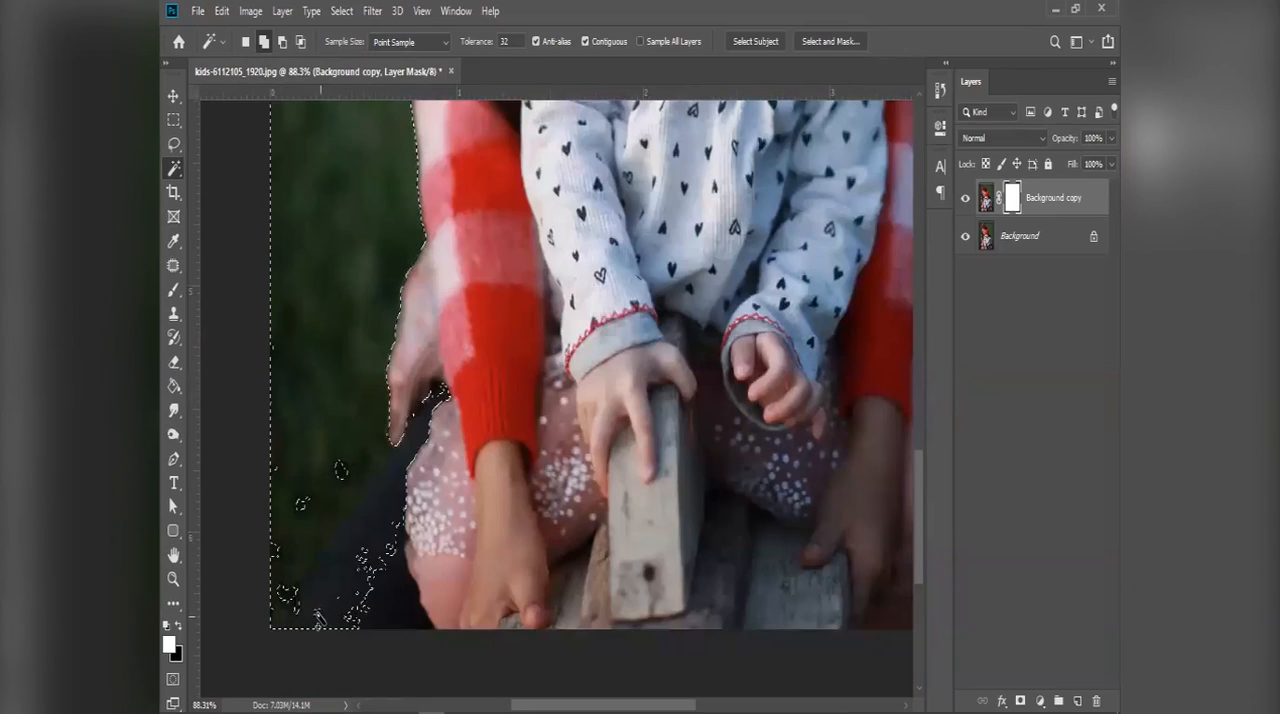
drag(810, 477, 480, 477)
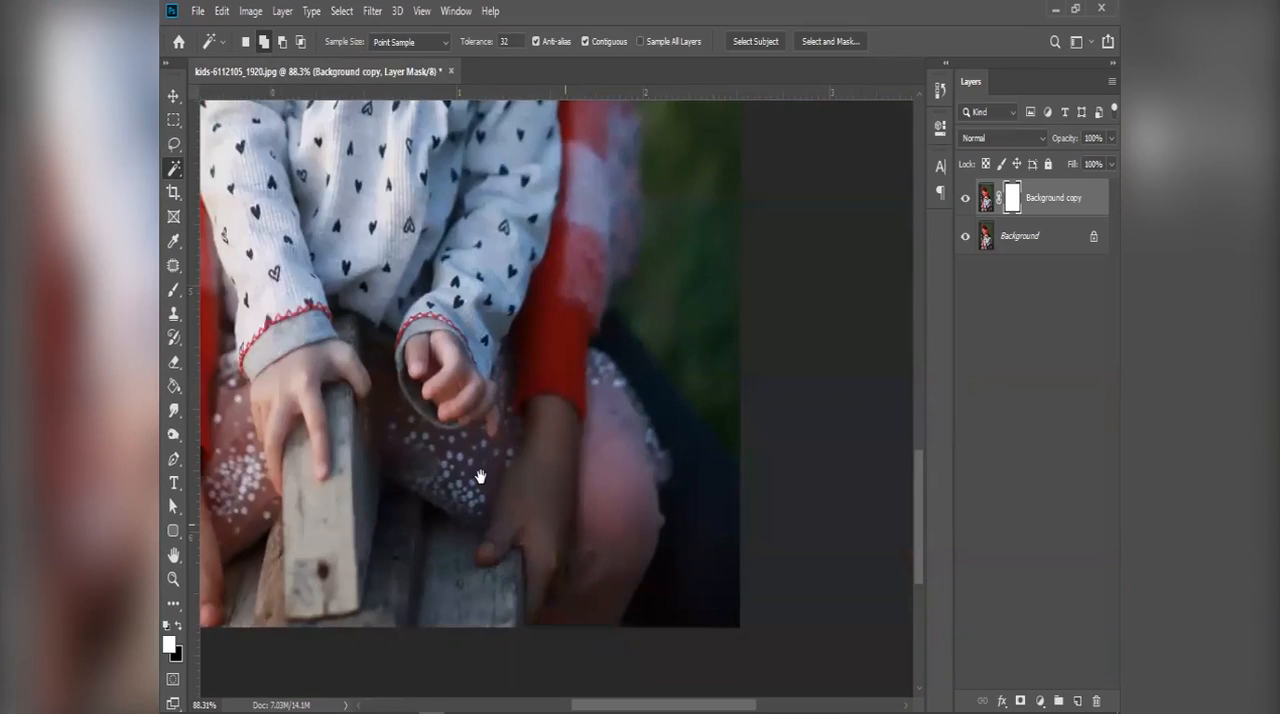
drag(730, 405, 440, 400)
scroll(412, 443, up, 8)
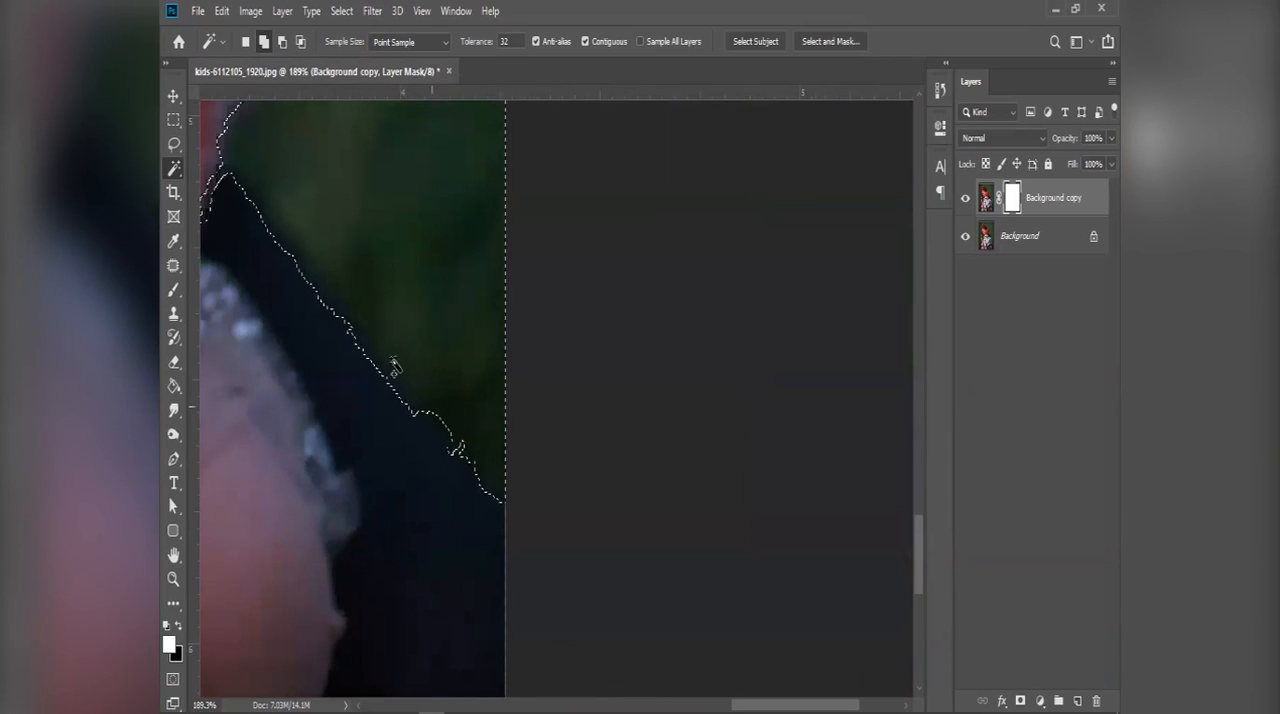
scroll(455, 450, down, 10)
scroll(443, 452, down, 5)
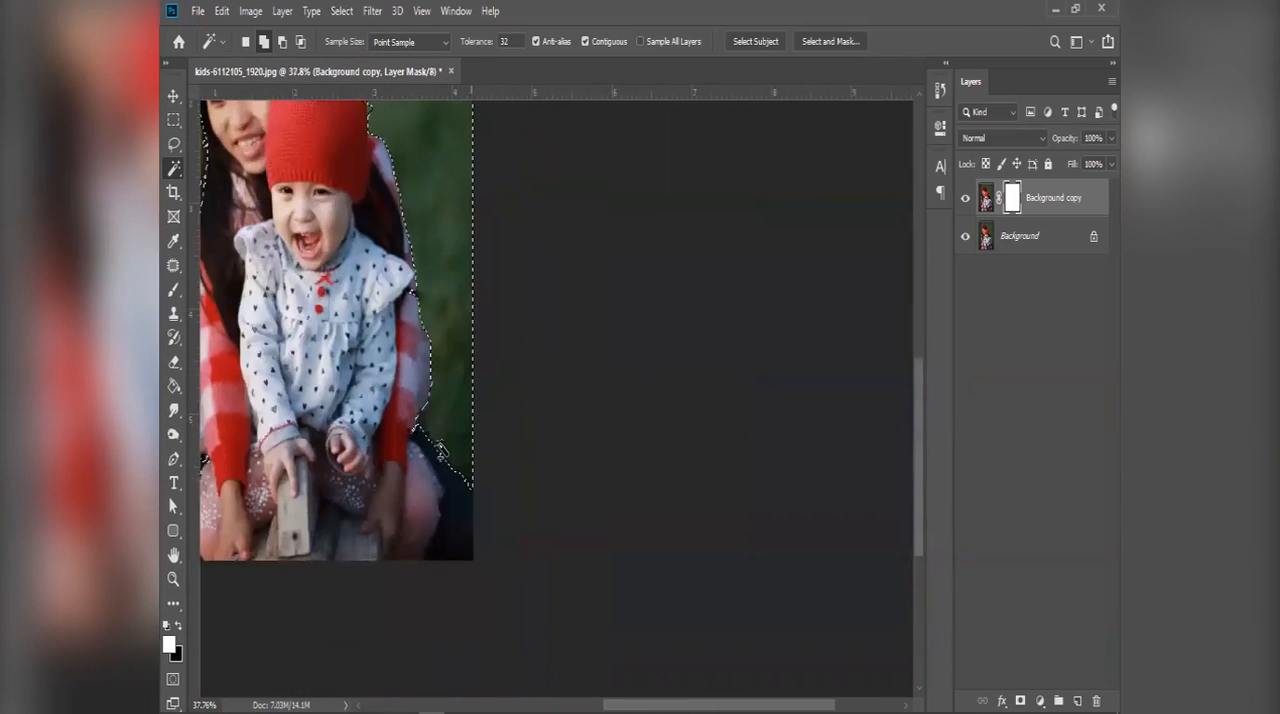
scroll(437, 443, up, 1)
drag(434, 413, 462, 468)
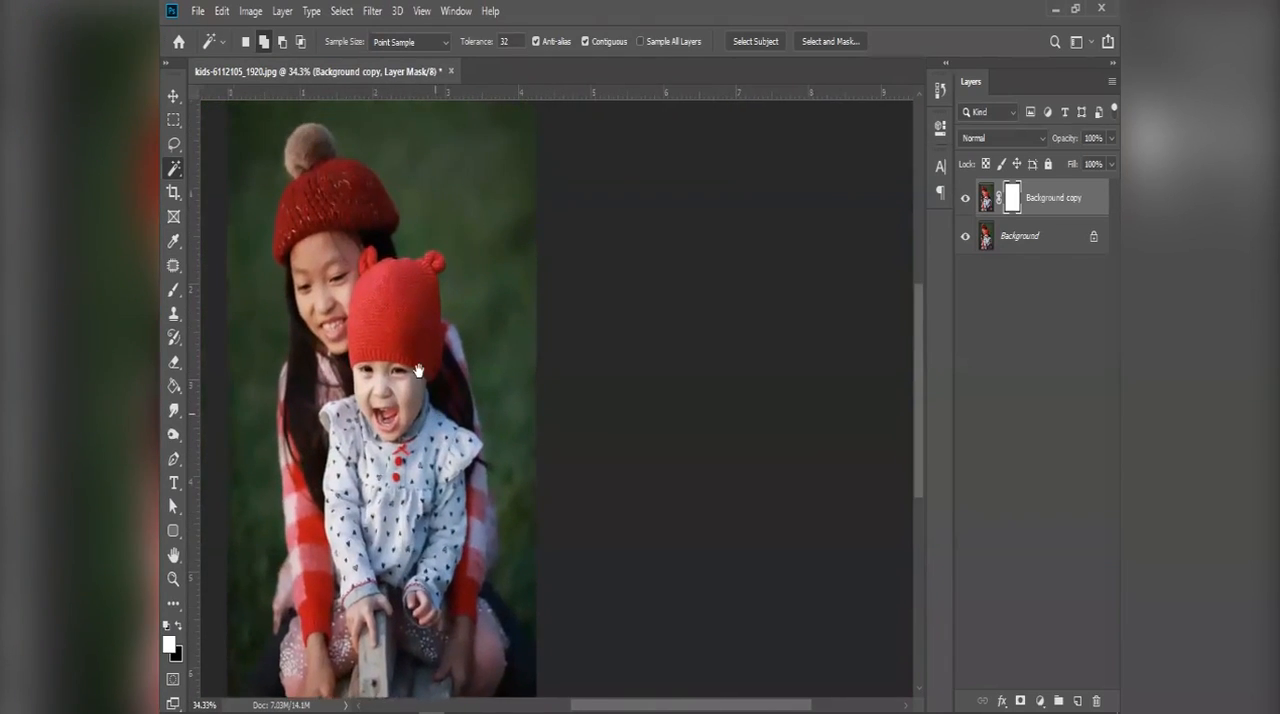
drag(423, 377, 483, 412)
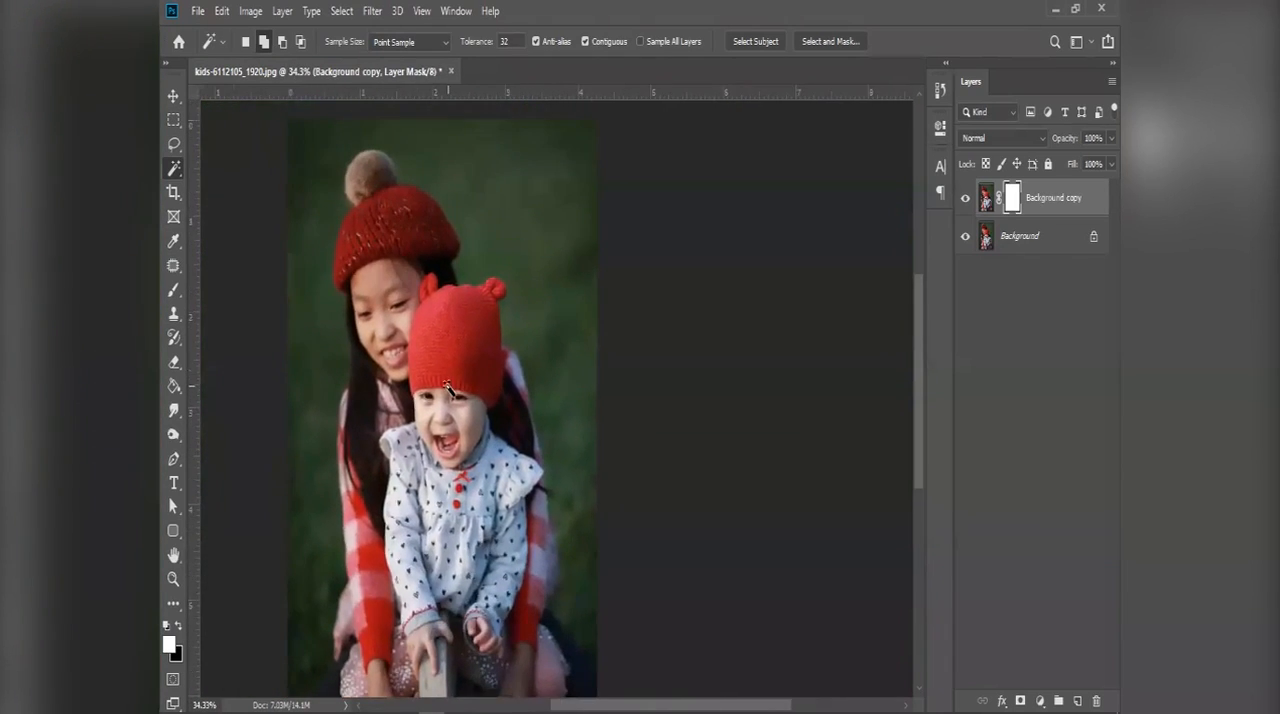
Step: Try outlining the dark clothing edge at the photo's lower right freehand with the Lasso Tool, and discard the selection
right_click(175, 150)
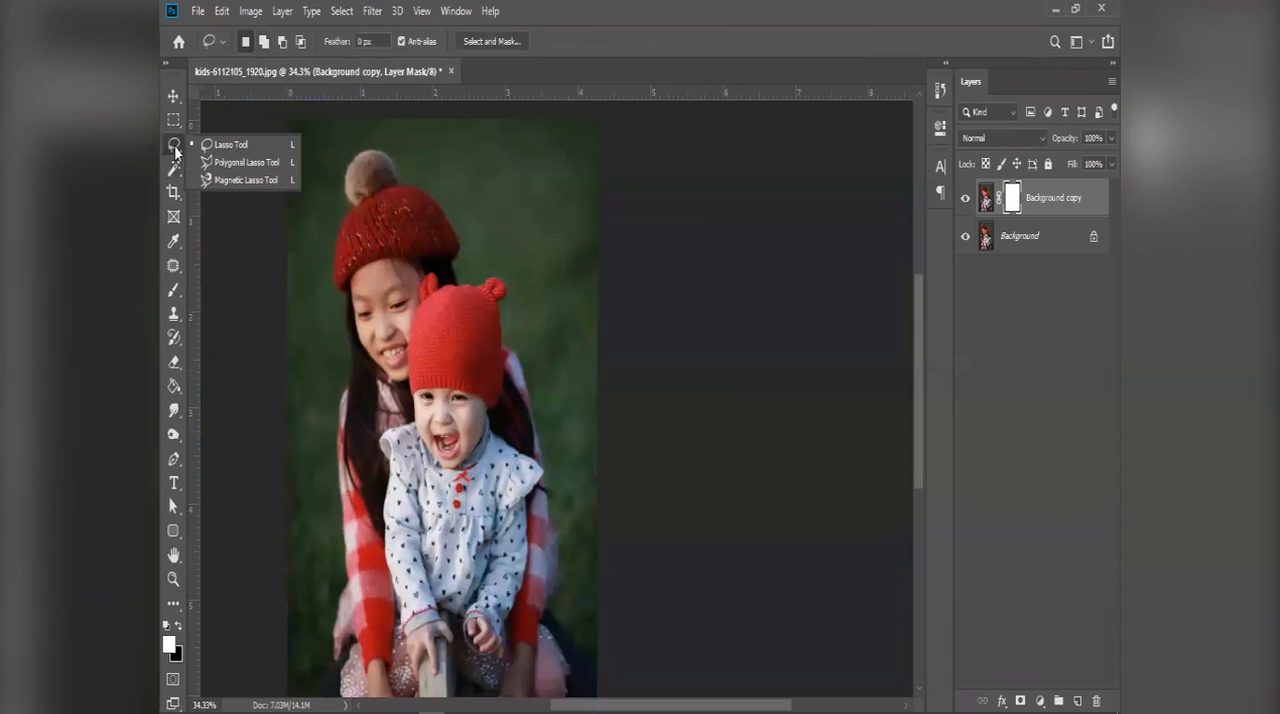
click(226, 146)
scroll(569, 627, up, 10)
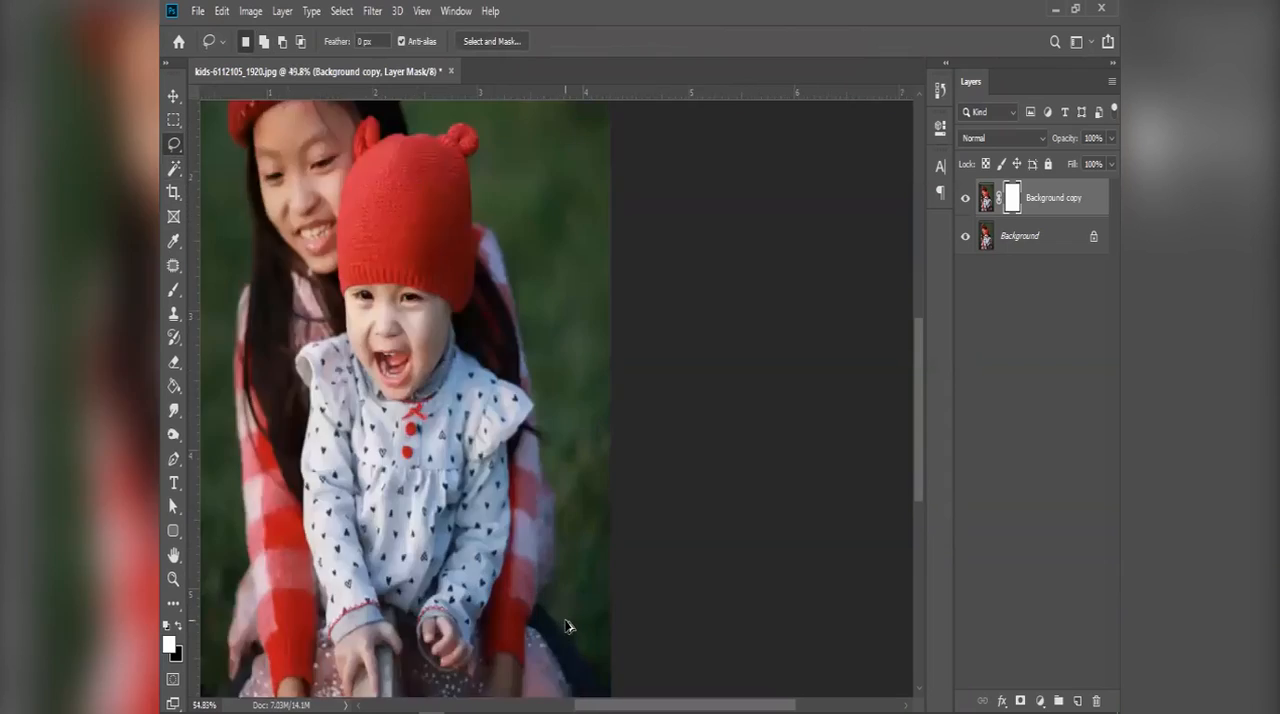
drag(548, 527, 538, 421)
drag(550, 468, 533, 248)
drag(646, 428, 509, 258)
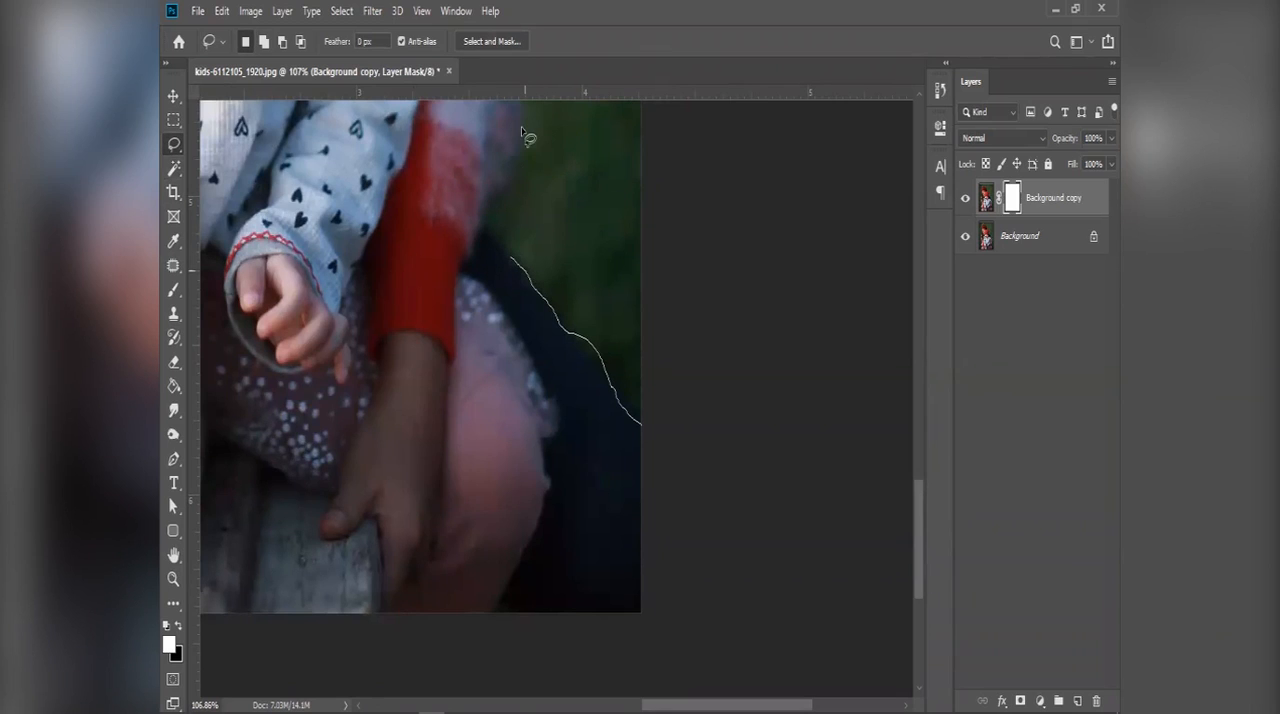
drag(524, 122, 522, 117)
drag(460, 134, 473, 326)
key(ctrl+d)
Step: Try selecting the outer sleeve and dark clothing edge with a closed Magnetic Lasso outline, and discard the selection
right_click(176, 147)
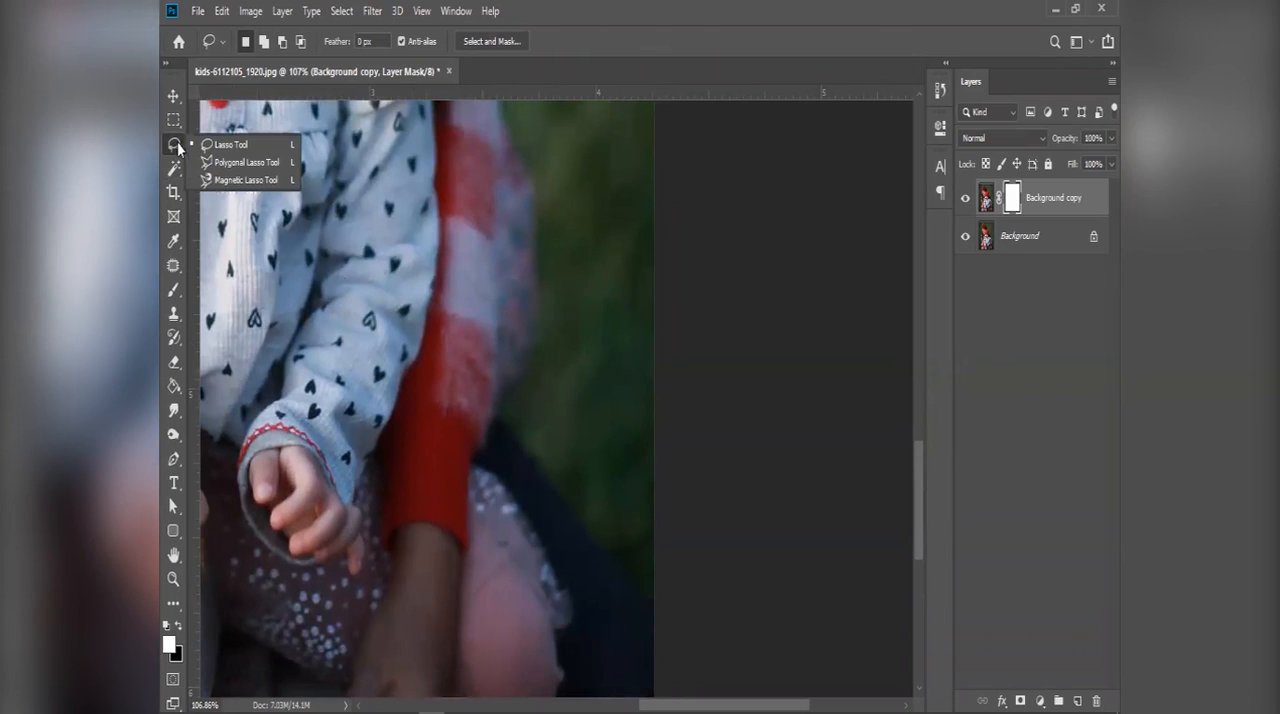
click(263, 181)
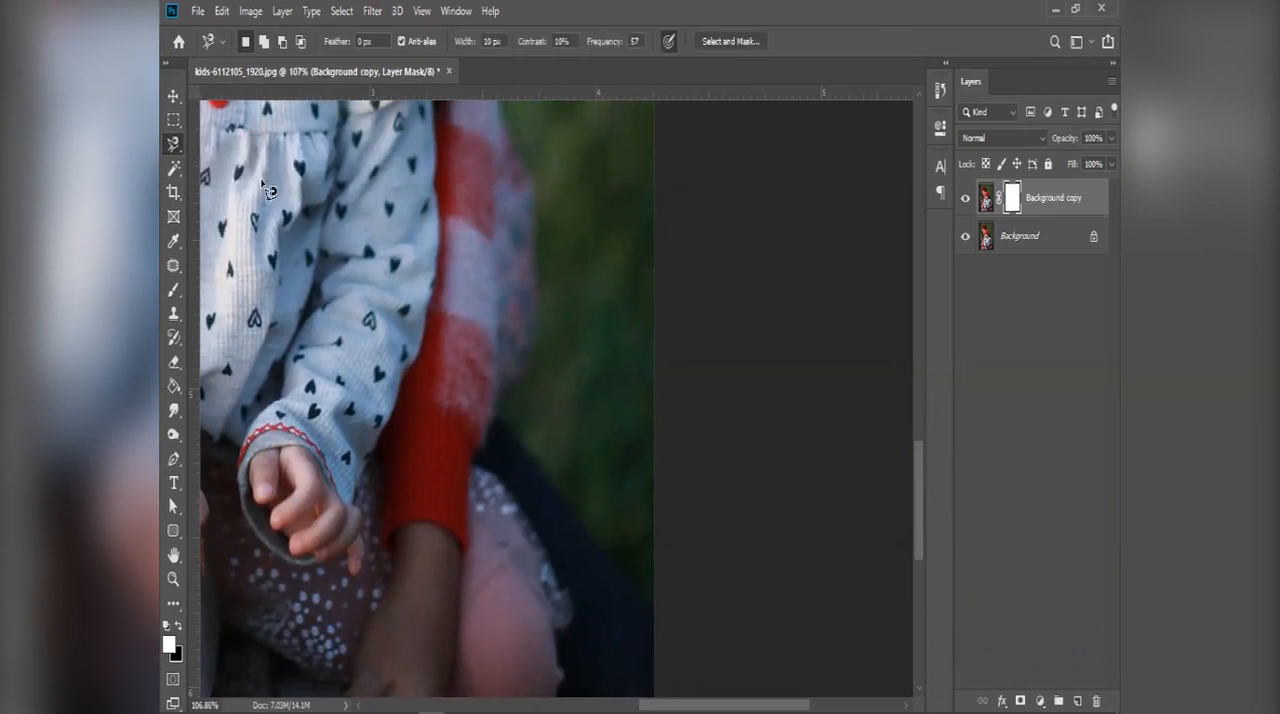
click(656, 613)
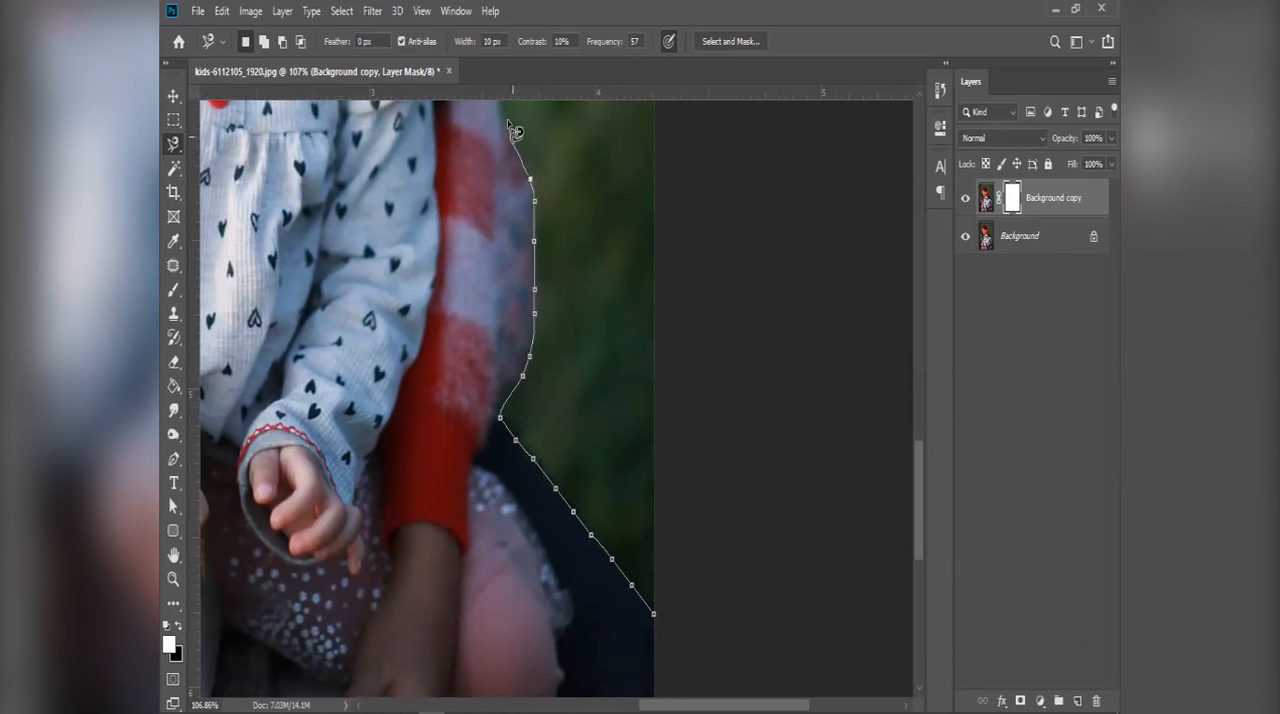
drag(504, 175, 514, 283)
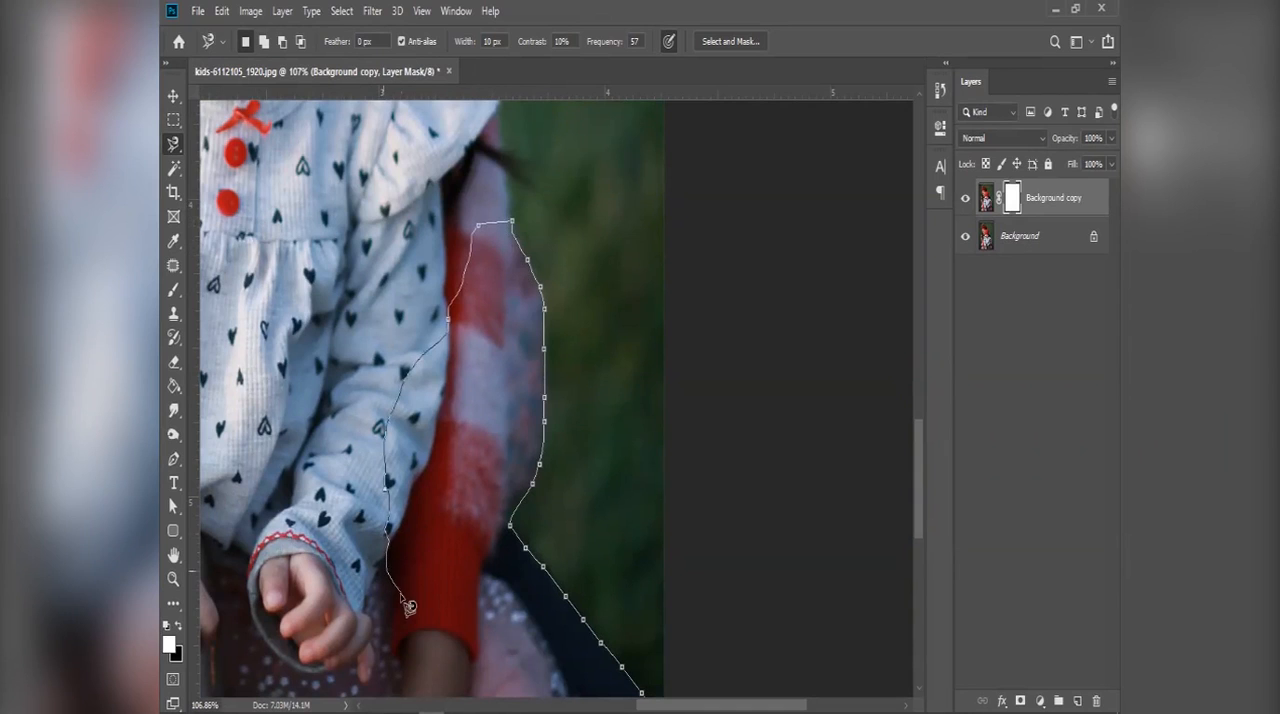
mouse_move(457, 523)
mouse_down()
mouse_move(471, 359)
mouse_move(444, 233)
mouse_up()
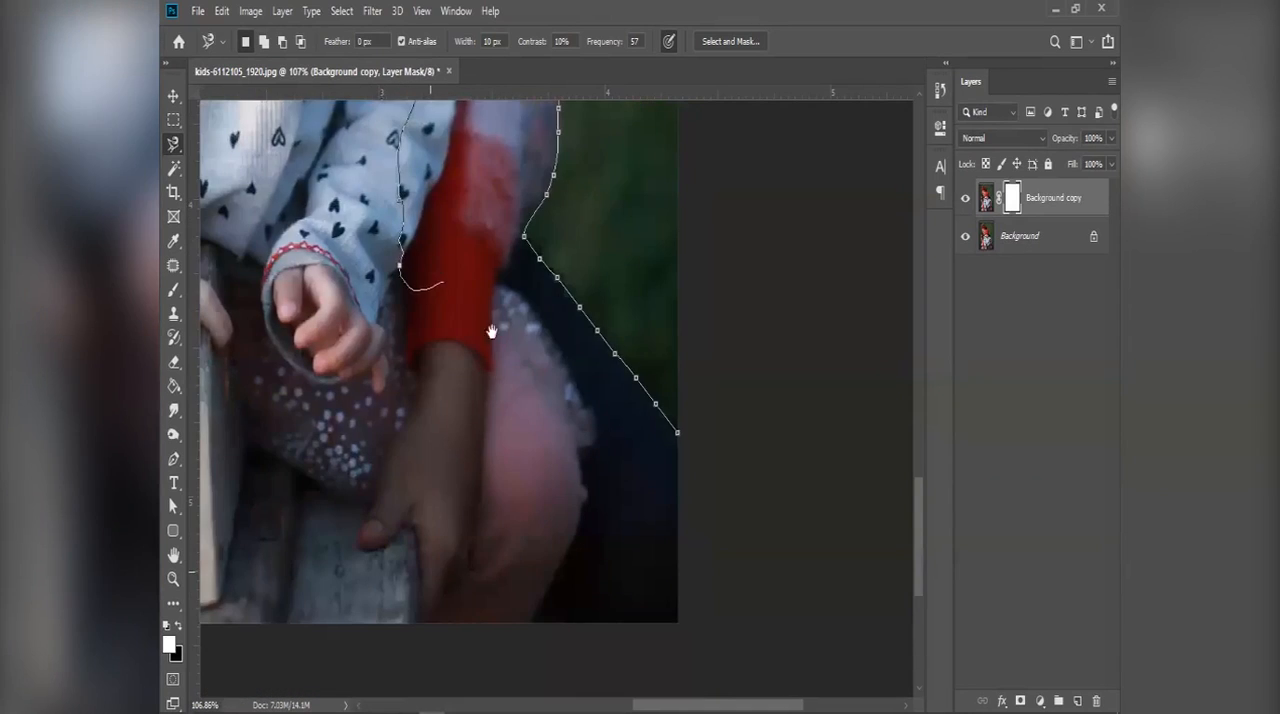
click(679, 434)
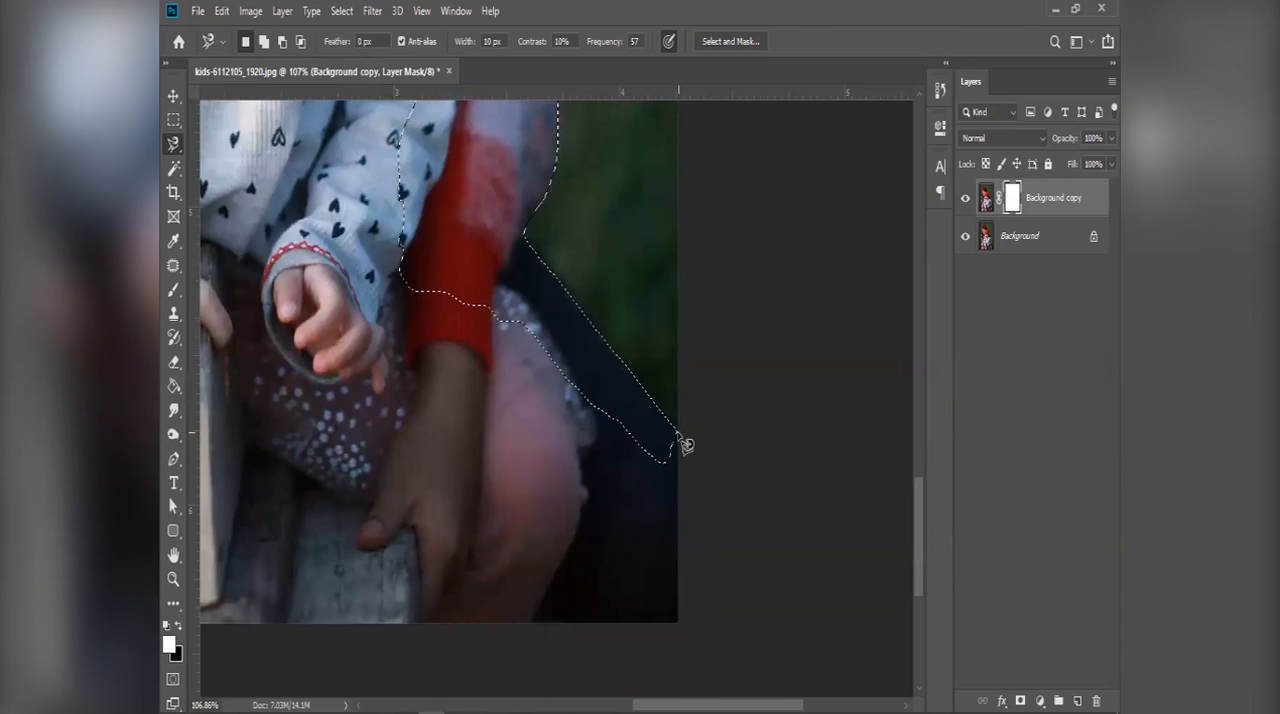
key(ctrl+d)
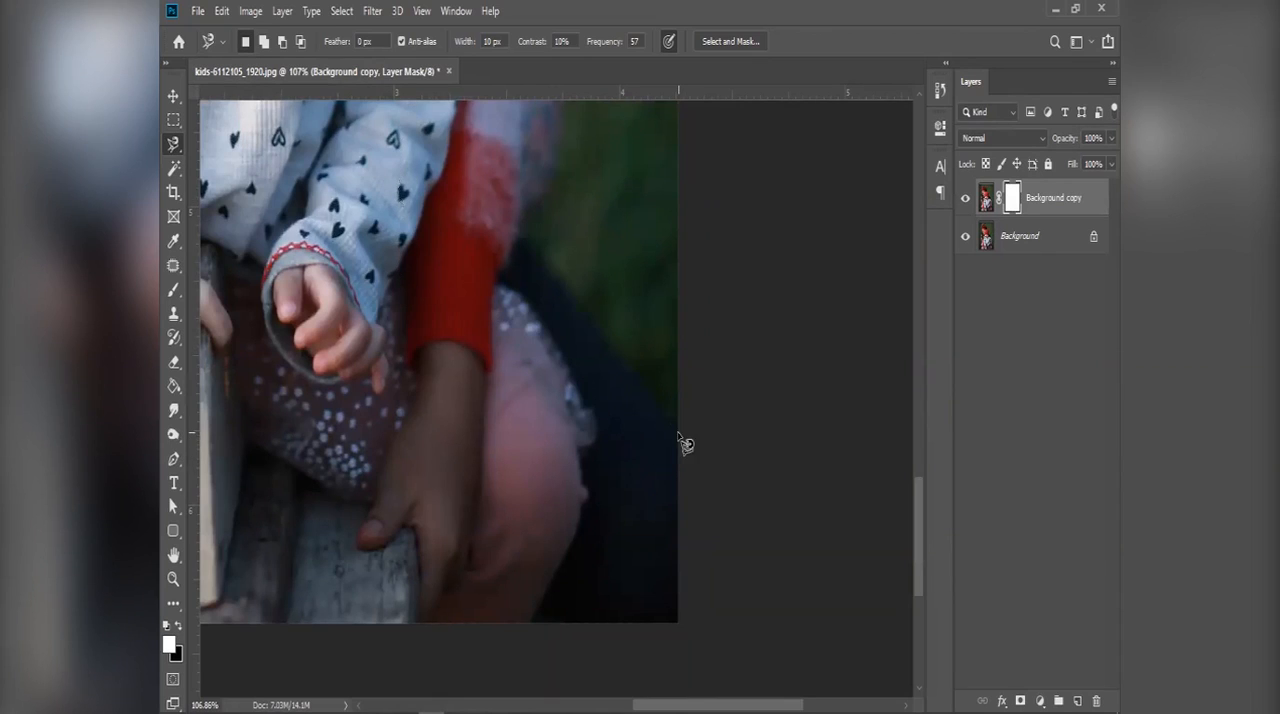
Step: Start a Pen Tool path at the photo's right border and trace the dark clothing edge up towards the sleeve
click(172, 460)
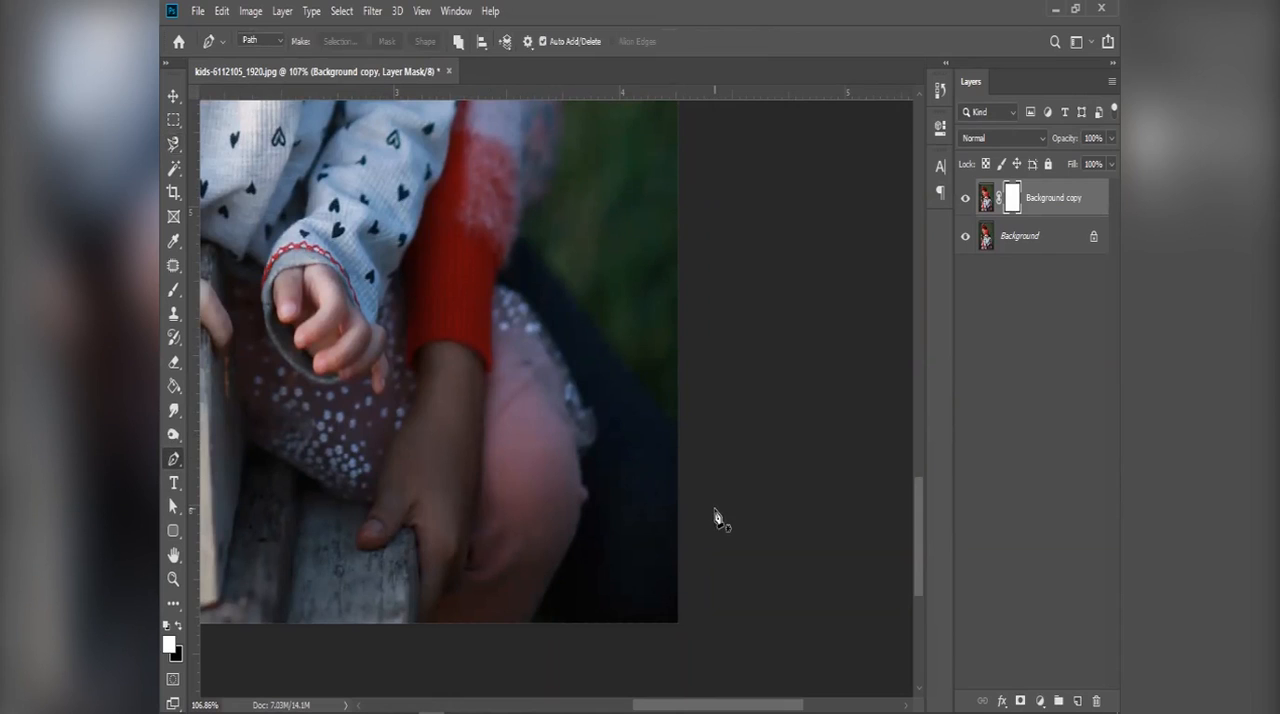
scroll(692, 426, up, 4)
click(655, 430)
drag(528, 279, 516, 270)
click(423, 146)
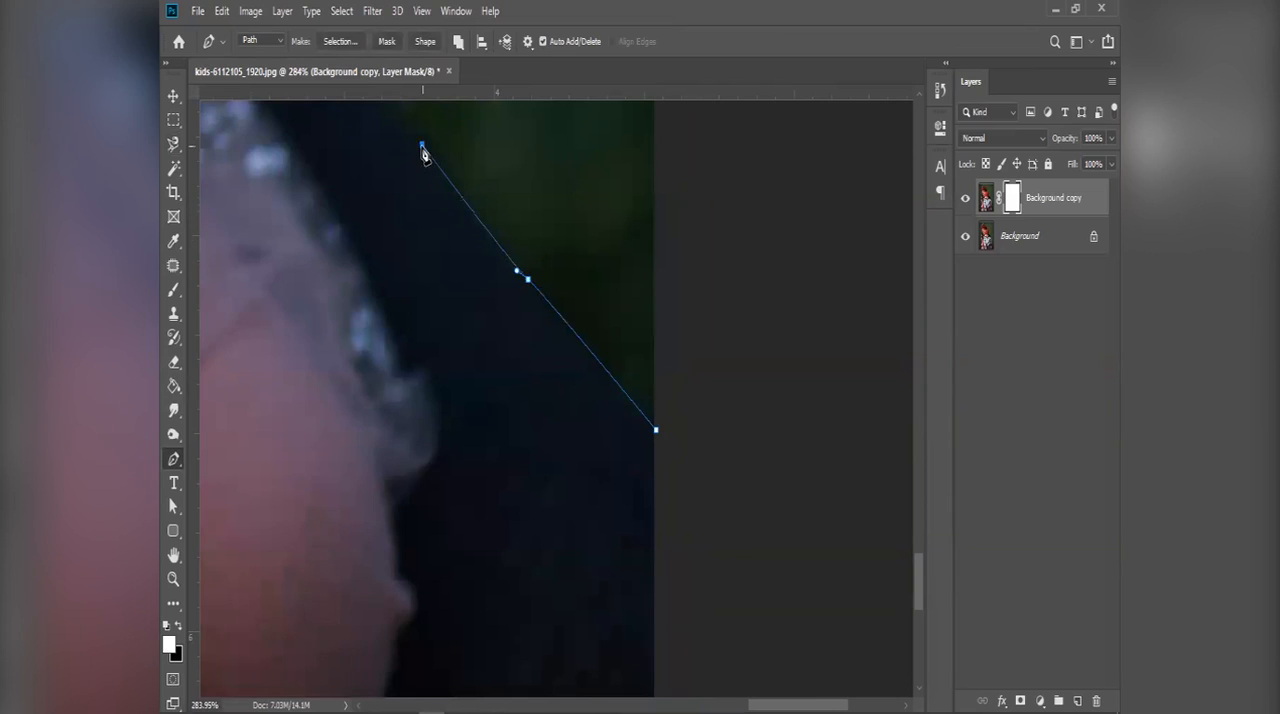
scroll(451, 423, up, 5)
click(323, 408)
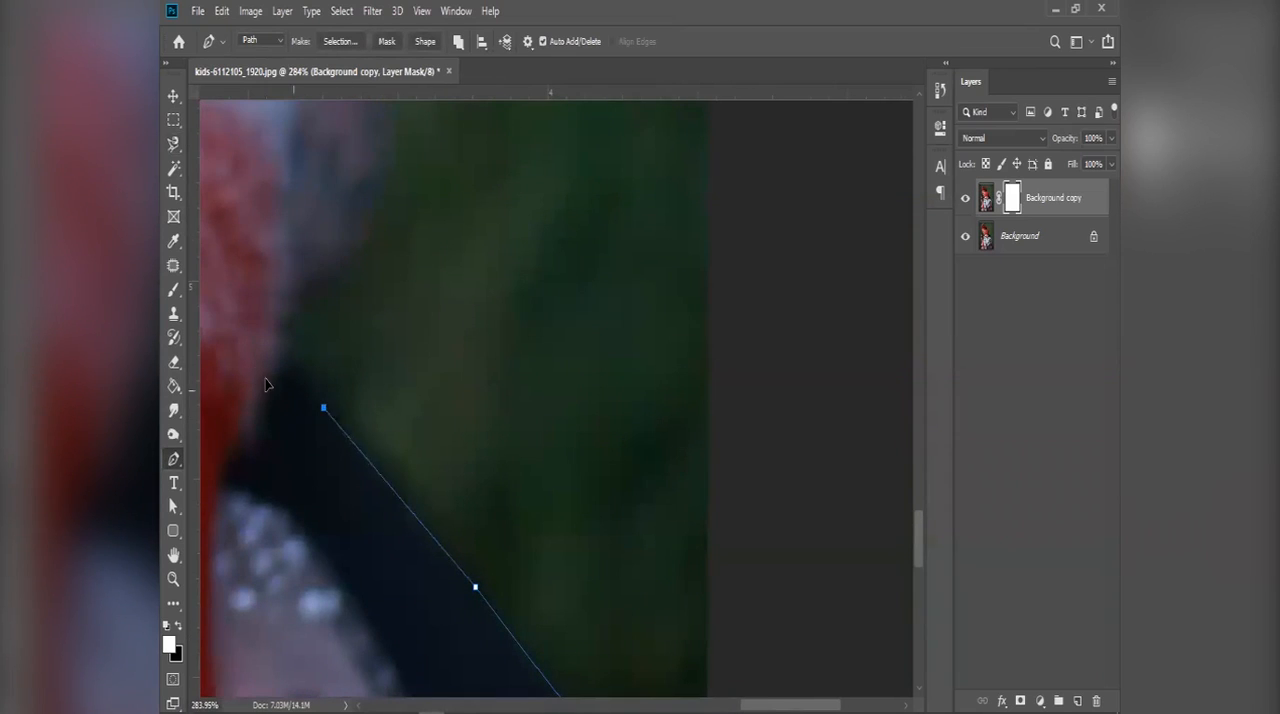
Step: Continue the path with curved anchor points up the outer edge of the older girl's checked sleeve
drag(295, 364, 321, 289)
mouse_move(336, 268)
mouse_down()
mouse_move(358, 253)
mouse_move(354, 297)
mouse_move(354, 282)
mouse_up()
drag(394, 191, 341, 266)
drag(340, 232, 345, 196)
drag(350, 192, 283, 146)
drag(280, 133, 429, 402)
drag(408, 334, 408, 317)
click(405, 262)
scroll(412, 262, down, 5)
scroll(412, 262, down, 3)
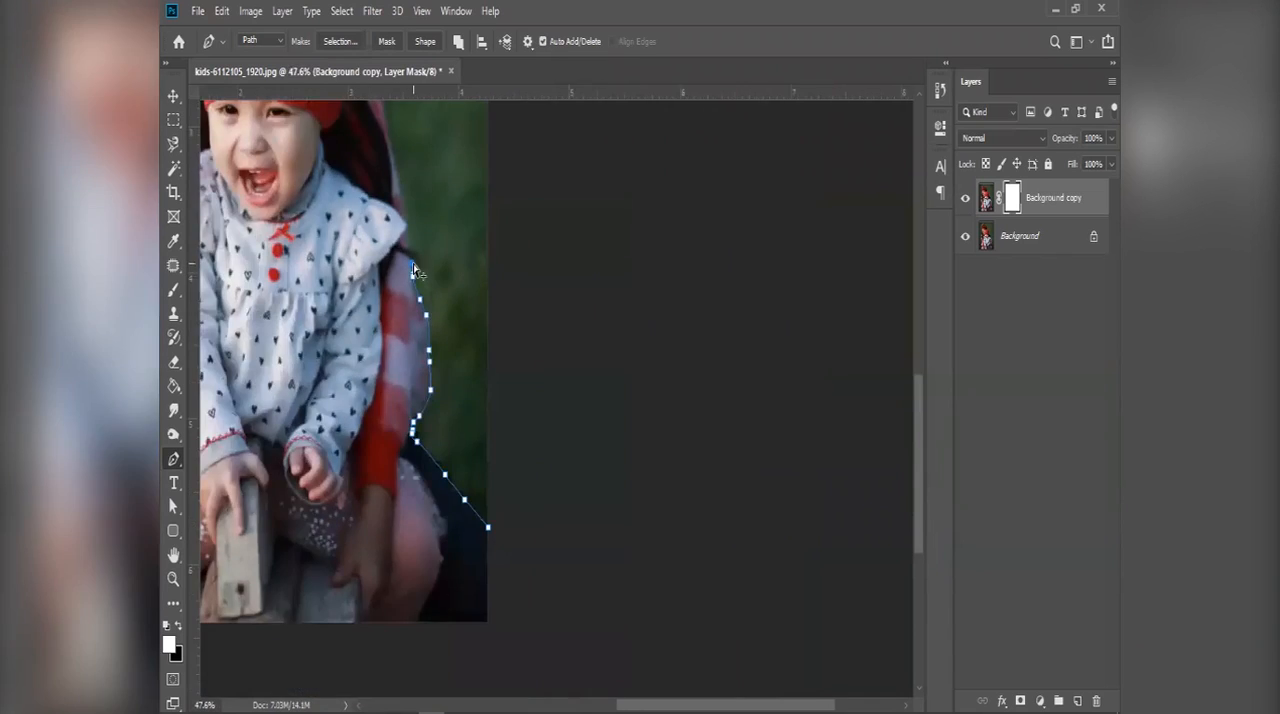
Step: Extend the path around the stray hair wisp beside the sleeve and up past the toddler's shoulder ruffle
scroll(412, 262, up, 5)
scroll(415, 268, up, 3)
click(459, 279)
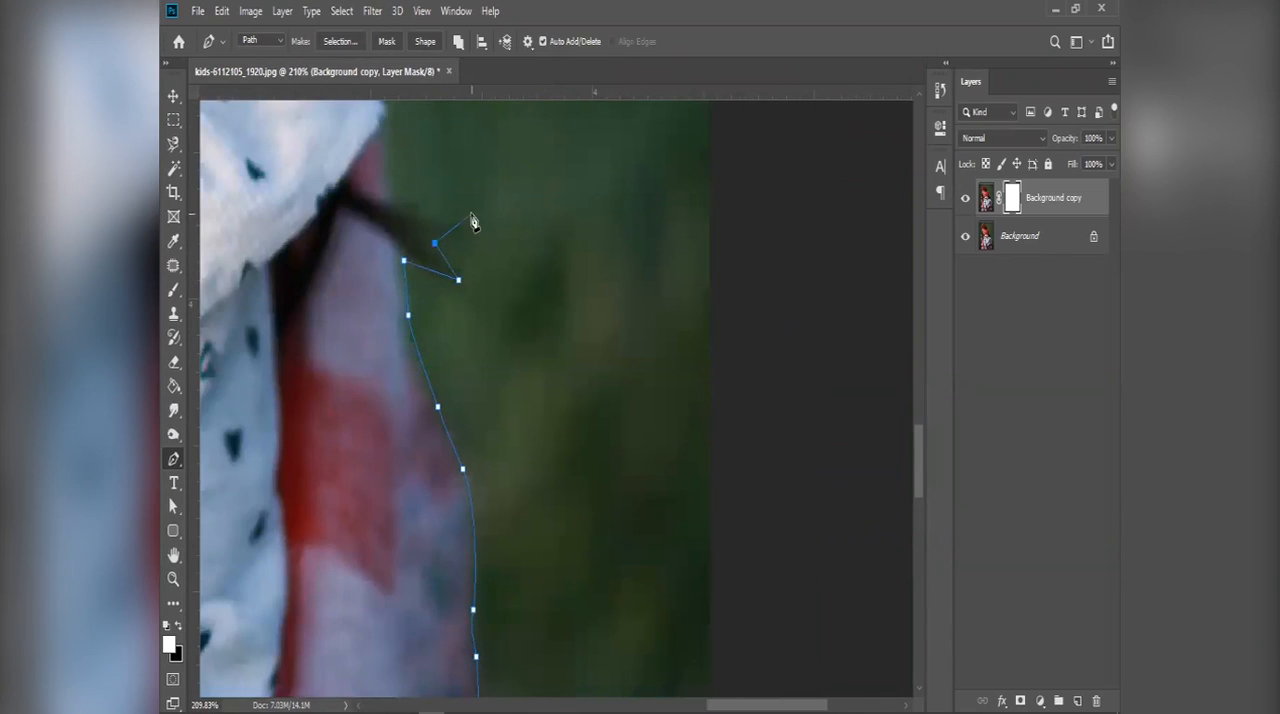
click(385, 173)
scroll(386, 170, up, 2)
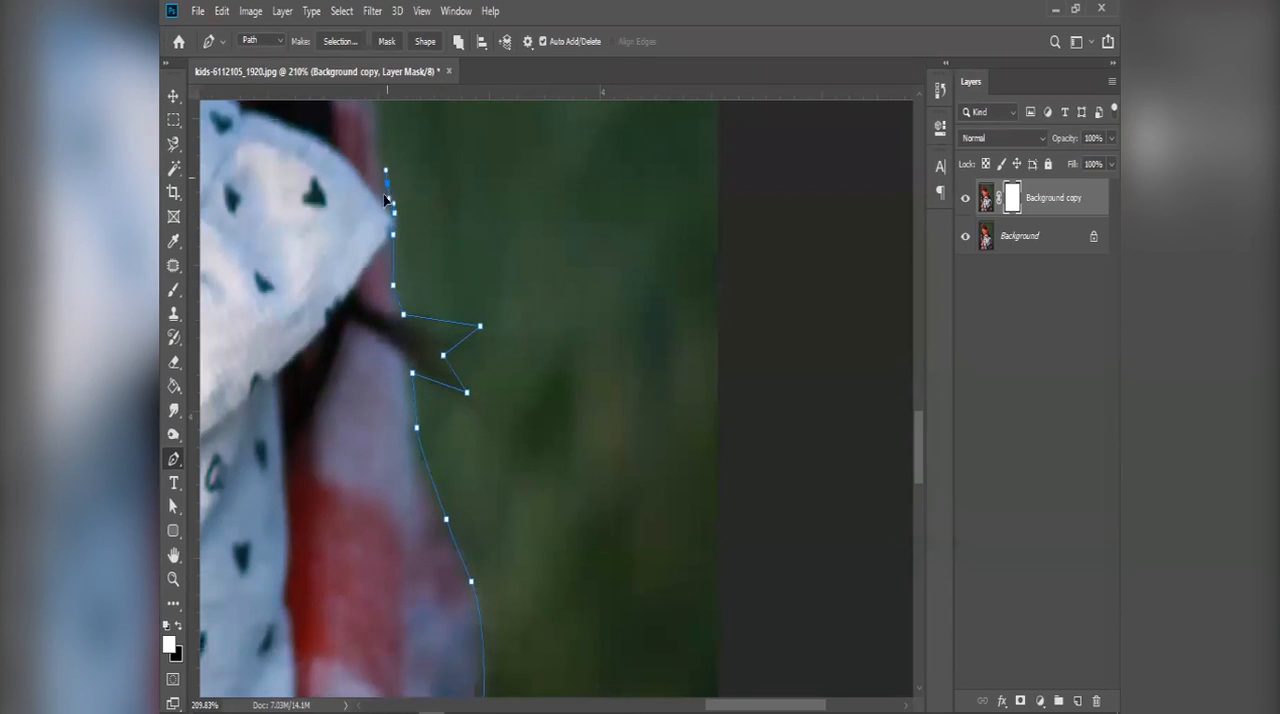
Step: Trace the path up the older girl's upper arm and over her shoulder to the toddler's red hat
drag(386, 200, 434, 497)
drag(408, 314, 397, 283)
drag(383, 197, 381, 177)
drag(402, 235, 489, 692)
drag(429, 406, 414, 371)
drag(374, 279, 312, 225)
drag(314, 232, 372, 347)
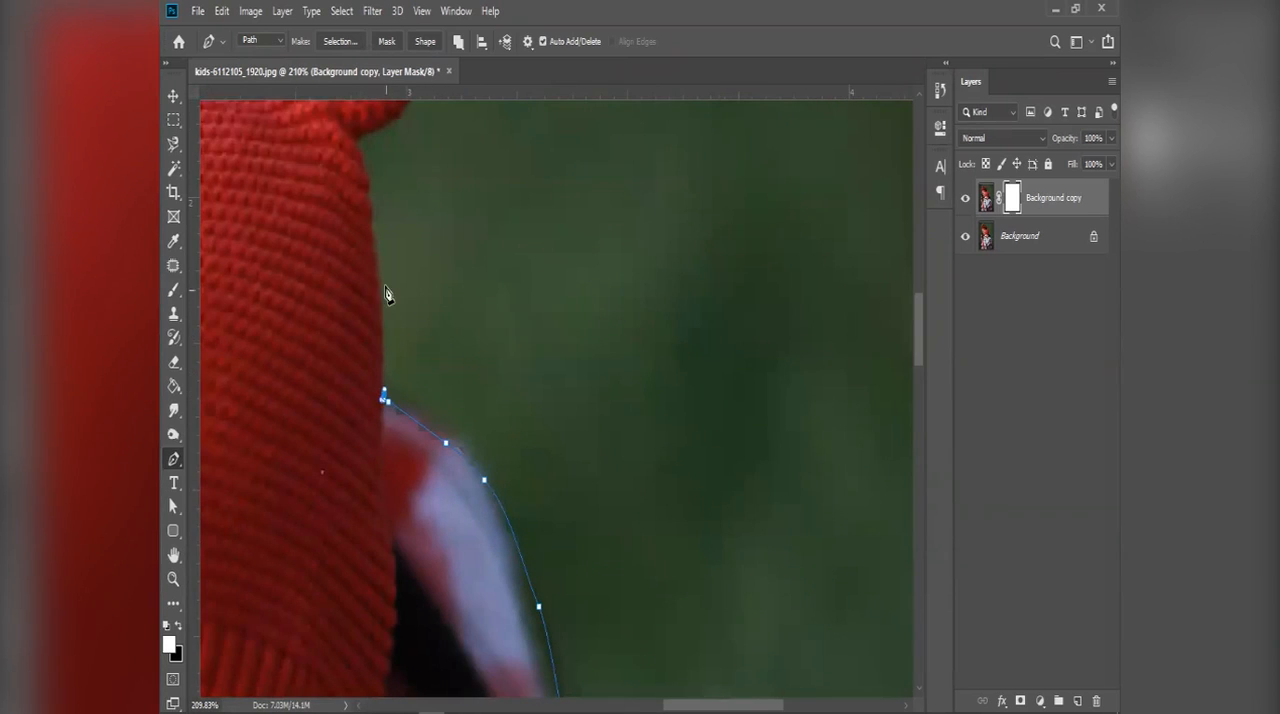
Step: Continue the pen path up the outer edge of the toddler's red hat and around its ear bobble to the hat's crown
drag(377, 250, 400, 351)
scroll(392, 427, up, 1)
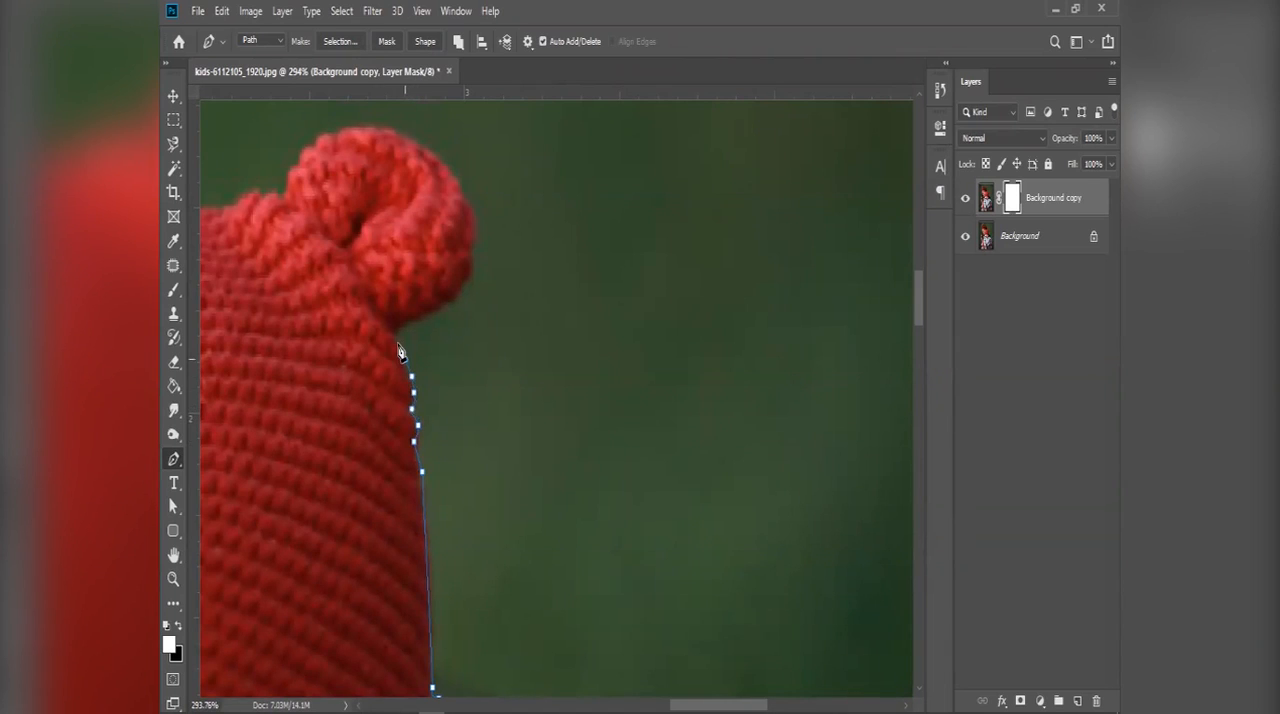
drag(445, 302, 456, 294)
drag(485, 363, 505, 602)
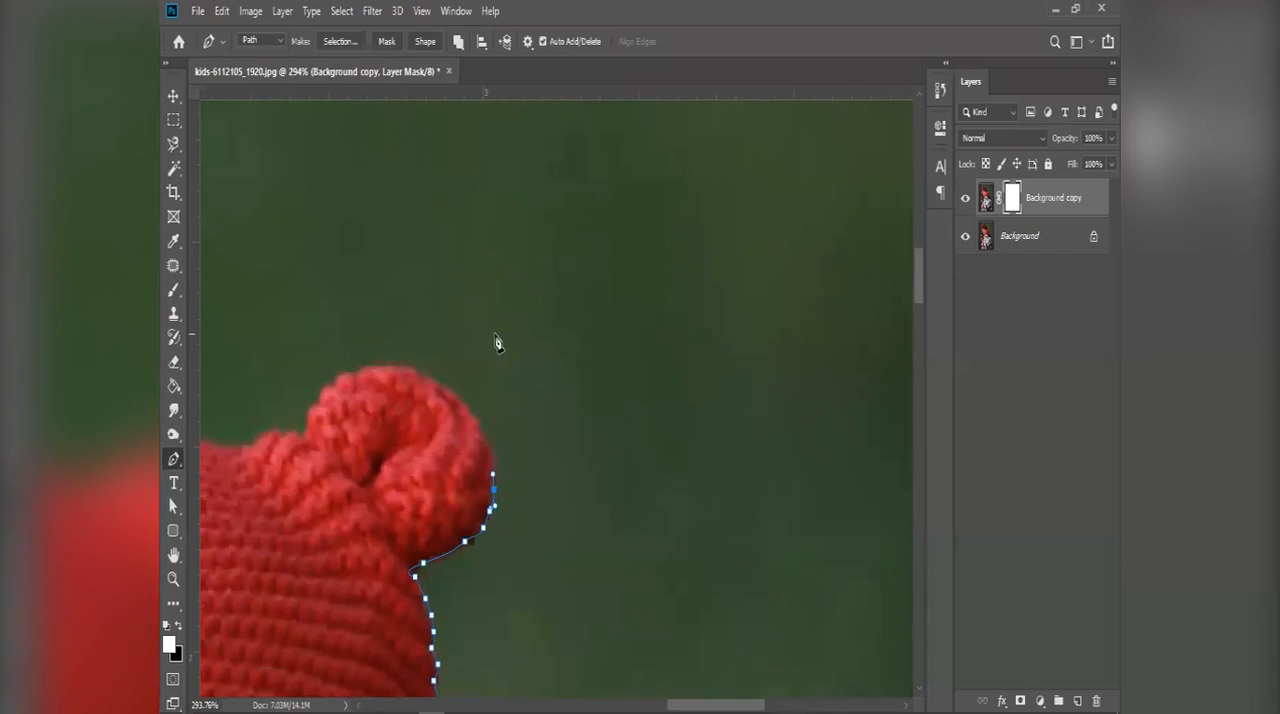
drag(481, 426, 302, 441)
drag(428, 465, 693, 518)
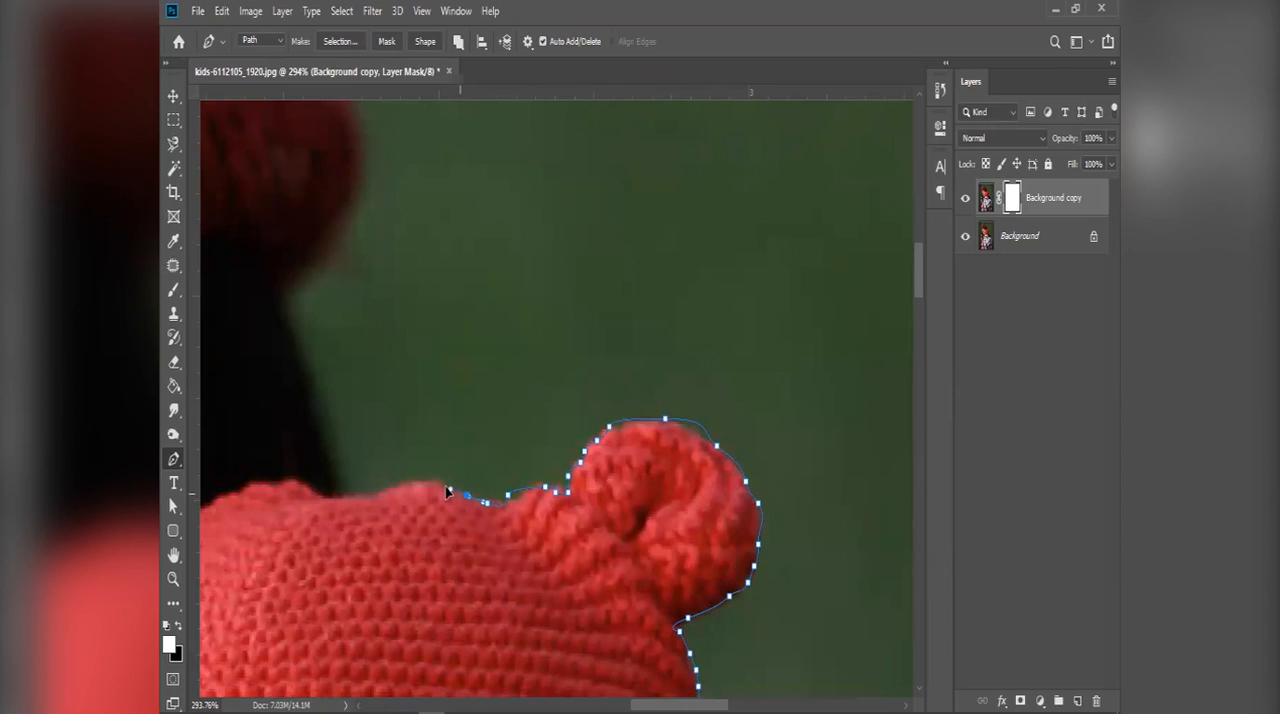
Step: Trace across the toddler's hat crown, up the older girl's hair and along her dark red hat towards the pom-pom
click(338, 492)
drag(332, 461, 328, 429)
drag(297, 361, 291, 343)
drag(284, 239, 387, 280)
drag(385, 229, 381, 221)
drag(321, 113, 449, 377)
drag(397, 303, 371, 266)
drag(349, 219, 348, 190)
drag(299, 151, 560, 468)
Step: Trace the path with curved anchor points around the fluffy pom-pom and down its far side
click(516, 455)
click(516, 429)
drag(534, 384, 538, 348)
drag(518, 302, 497, 268)
drag(464, 212, 434, 181)
click(373, 168)
drag(315, 162, 408, 175)
drag(350, 221, 254, 384)
drag(249, 608, 427, 343)
click(427, 342)
click(590, 315)
key(ctrl+z)
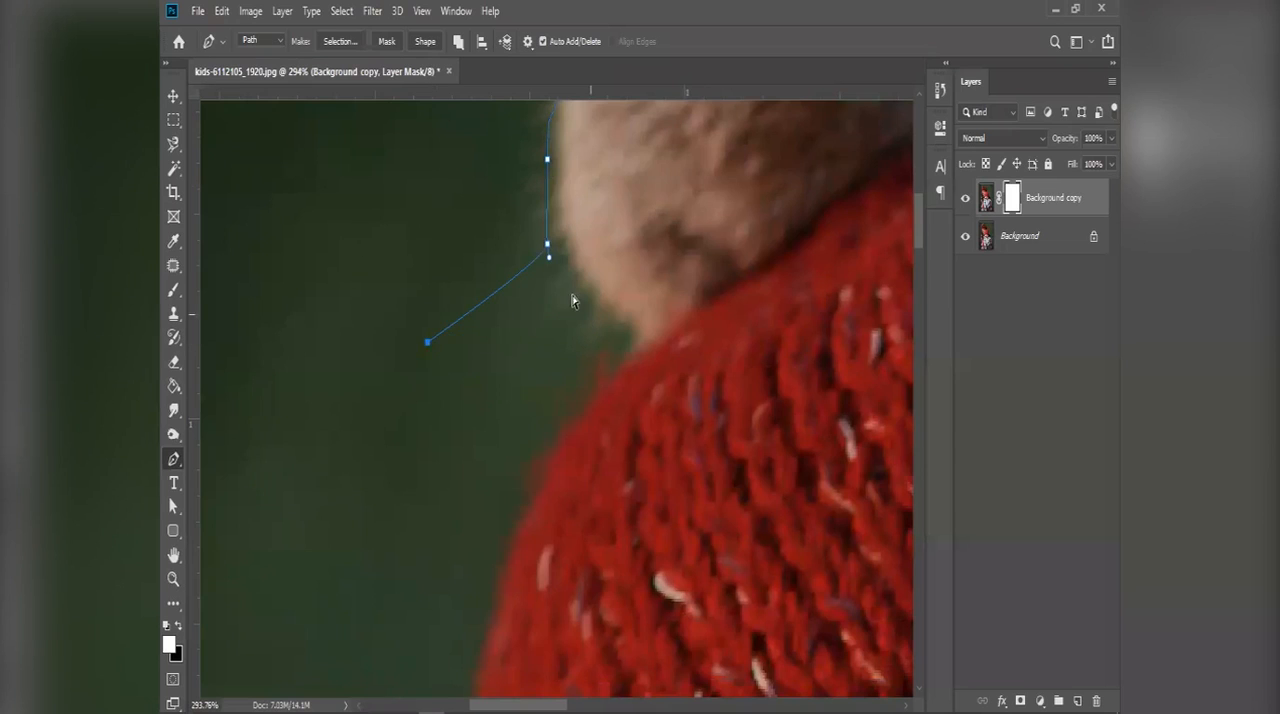
key(ctrl+z)
Step: Continue the path from the pom-pom's base down the upper outer curve of the older girl's knitted hat
drag(617, 346, 614, 366)
drag(588, 380, 560, 403)
drag(524, 482, 514, 503)
drag(508, 569, 504, 586)
drag(488, 650, 509, 410)
Step: Trace down the lower side of the knitted hat and around its brim to the older girl's hair
drag(505, 366, 505, 372)
drag(494, 504, 489, 535)
drag(503, 662, 514, 383)
click(520, 421)
key(ctrl+z)
drag(543, 437, 569, 452)
click(611, 467)
Step: Extend the path with curved anchor points down the outer edge of the older girl's long hair to her shoulder
drag(603, 567, 580, 331)
drag(579, 381, 584, 405)
drag(596, 485, 598, 505)
drag(607, 606, 638, 271)
drag(638, 300, 637, 329)
drag(632, 380, 632, 404)
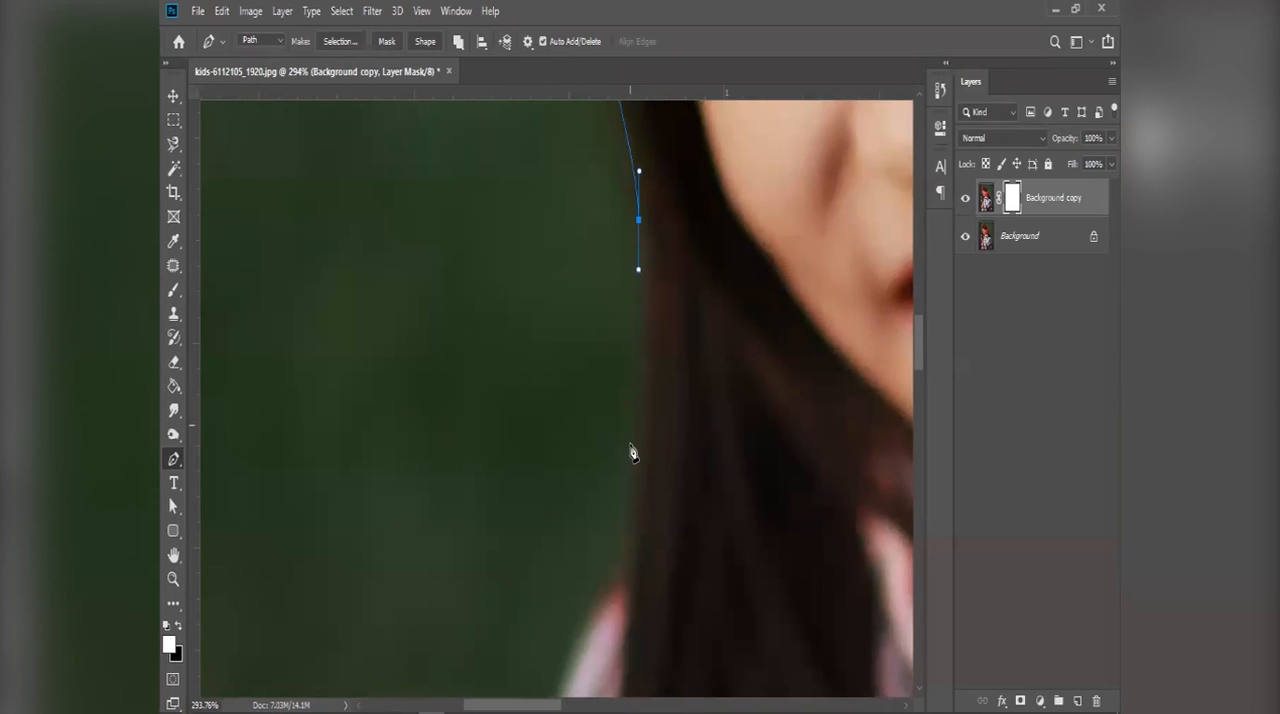
drag(616, 653, 644, 373)
Step: Trace the path over the older girl's shoulder and down the outer edge of her checked upper sleeve
drag(663, 207, 650, 233)
scroll(587, 418, down, 3)
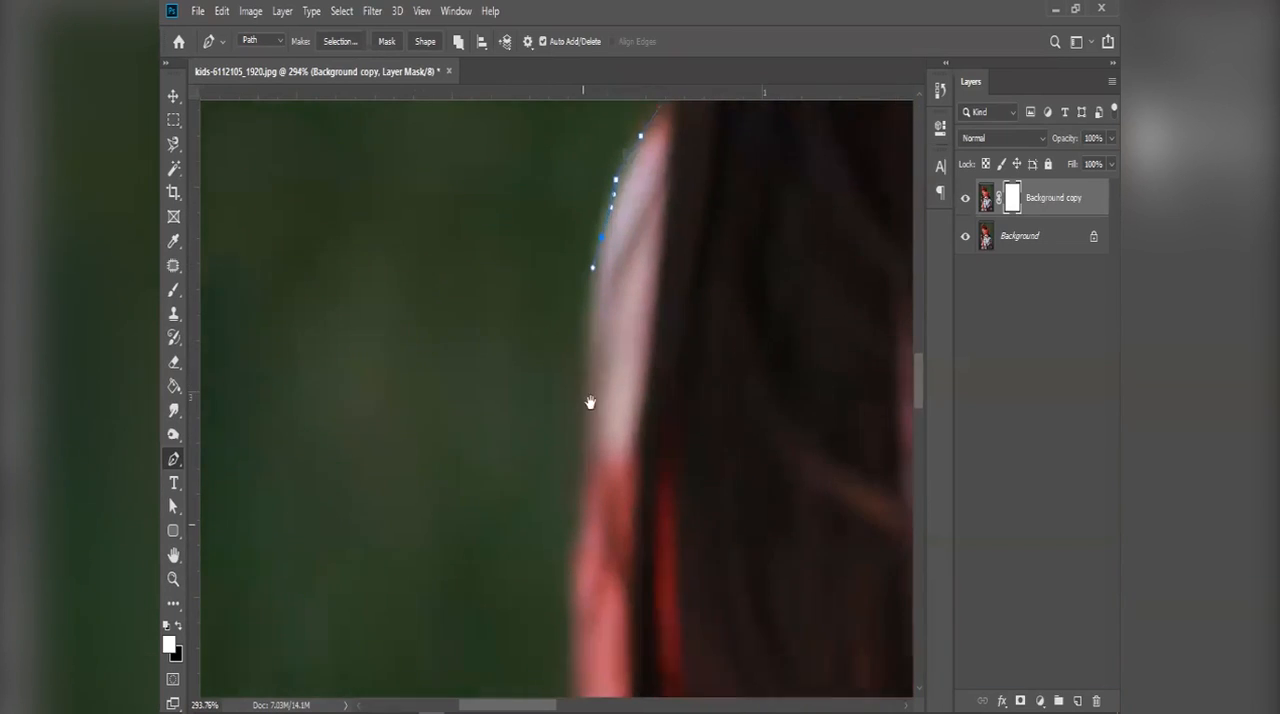
drag(561, 612, 538, 308)
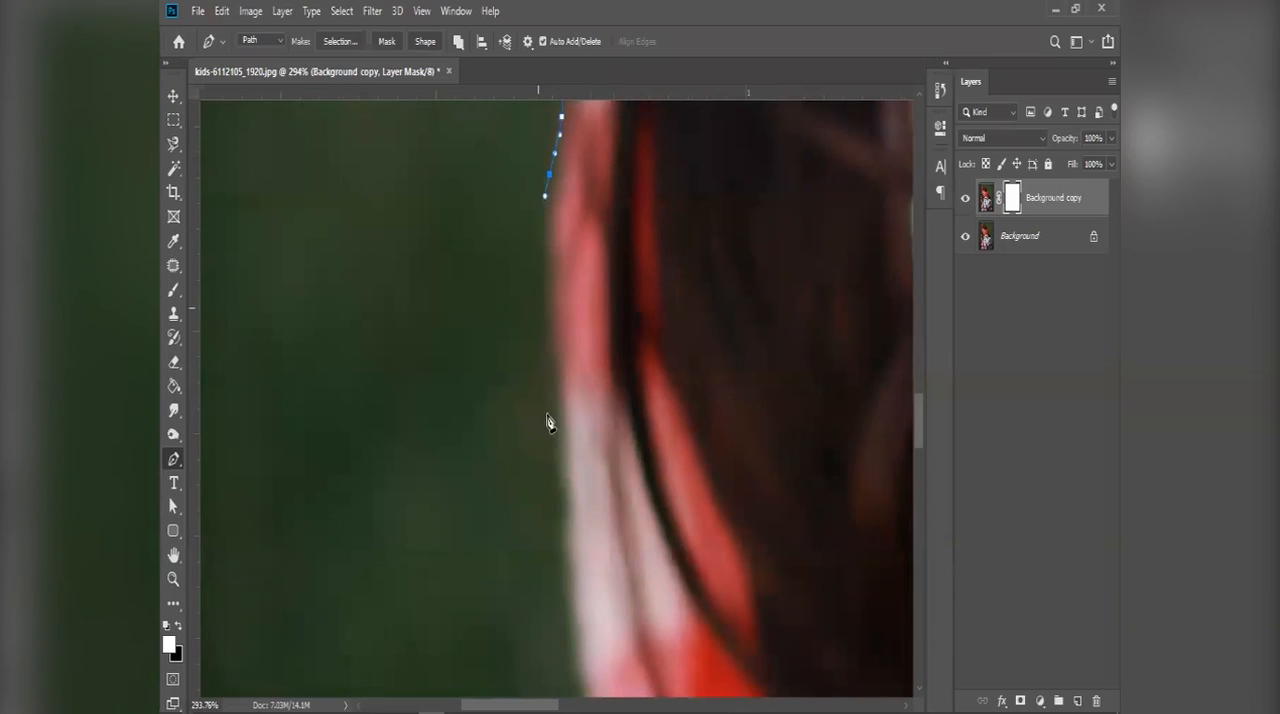
drag(560, 526, 561, 567)
drag(565, 632, 536, 373)
drag(556, 467, 559, 501)
drag(560, 594, 575, 327)
Step: Continue the path down the outer edge of the lower checked sleeve to the dark trousers
drag(574, 391, 575, 465)
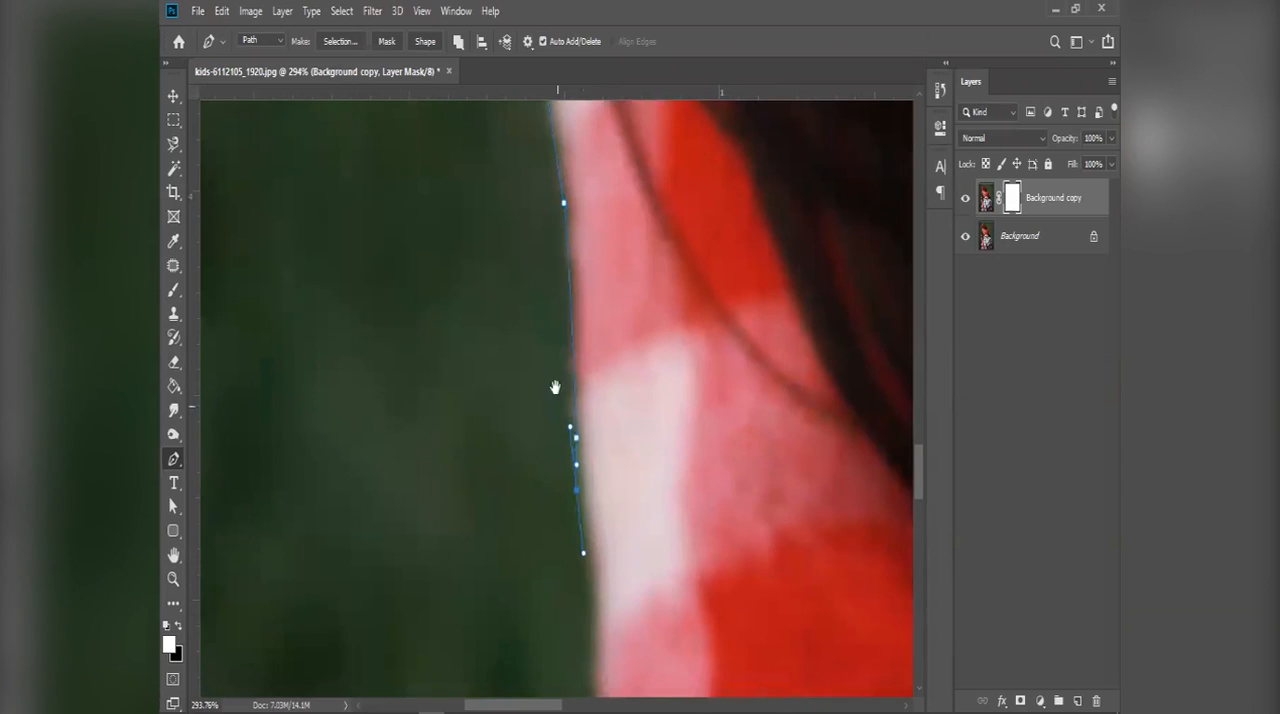
drag(551, 386, 543, 281)
drag(565, 398, 568, 464)
drag(497, 622, 611, 423)
drag(606, 475, 598, 557)
drag(597, 541, 577, 243)
drag(557, 445, 560, 484)
drag(558, 622, 566, 374)
Step: Trace the edge of the dark trousers down to the photo's bottom border
drag(567, 421, 506, 498)
drag(374, 657, 577, 406)
drag(557, 444, 453, 630)
drag(447, 692, 431, 412)
ctrl+click(430, 453)
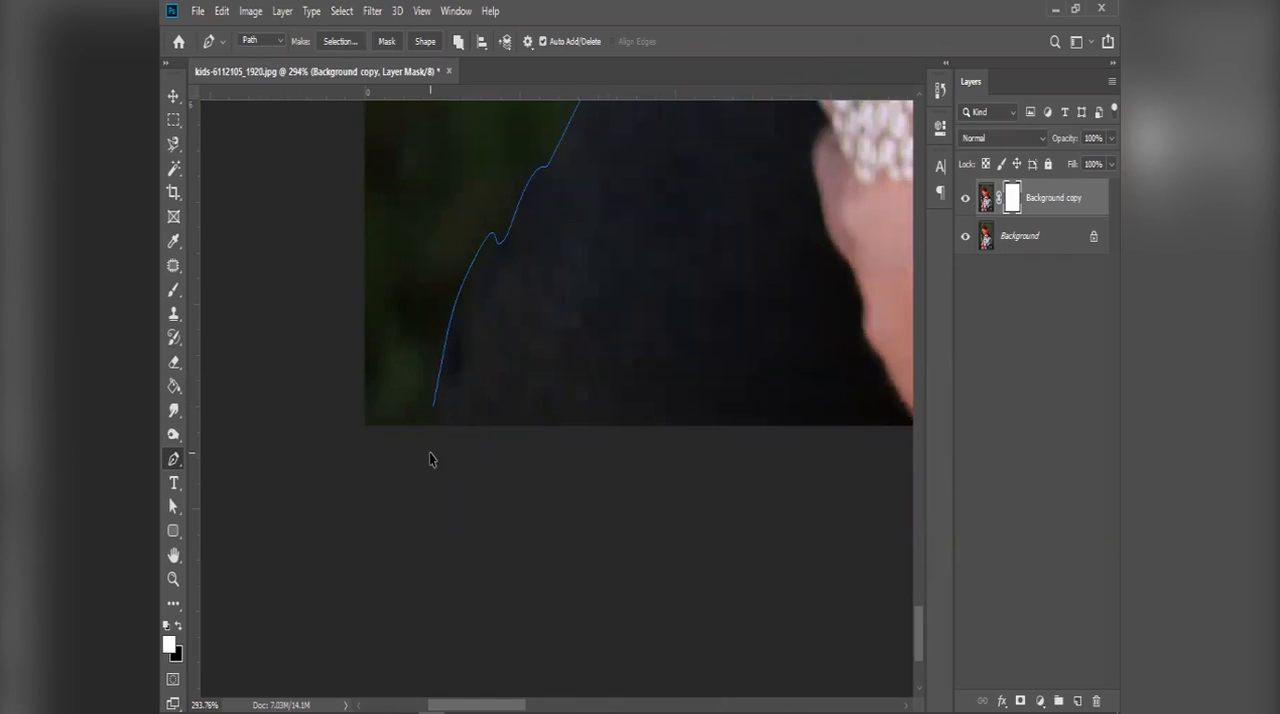
scroll(430, 453, down, 5)
click(479, 524)
click(587, 517)
key(ctrl+z)
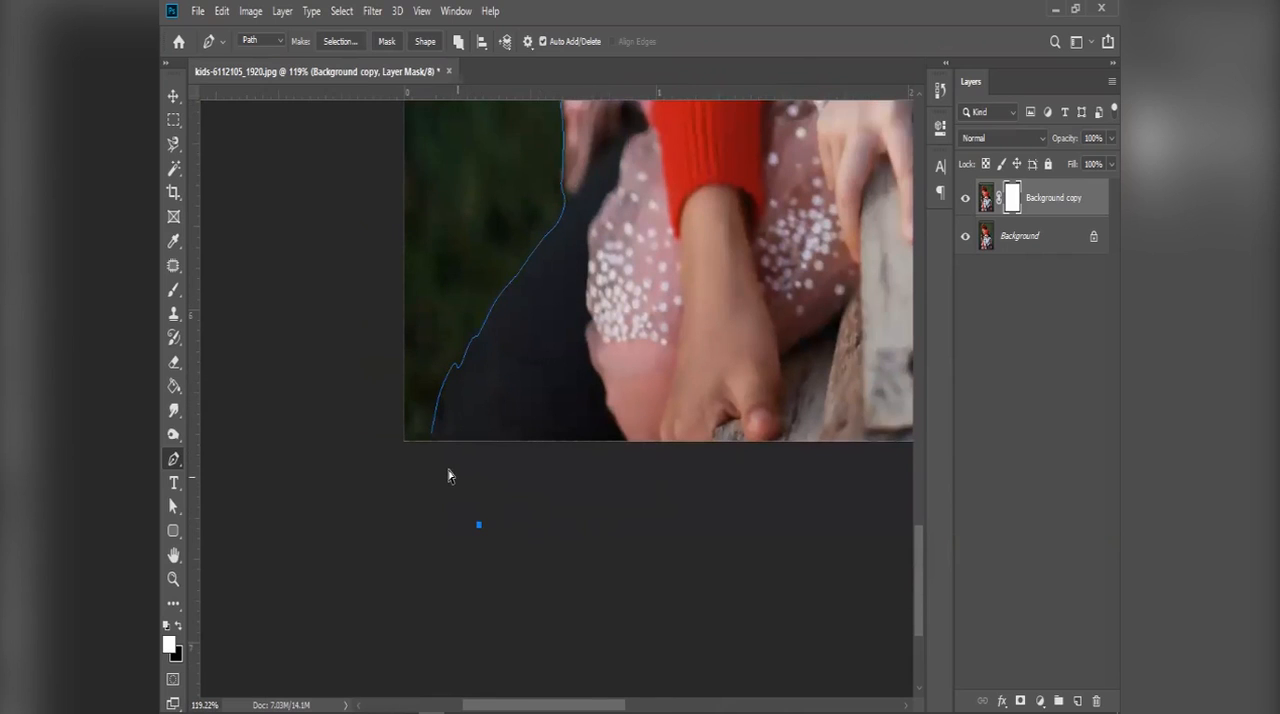
key(ctrl+z)
Step: Run the path outside the photo beneath its bottom border and close it at the starting anchor on the photo's right border
click(430, 453)
click(424, 476)
click(432, 490)
mouse_move(600, 485)
mouse_down()
mouse_move(637, 514)
mouse_move(597, 491)
mouse_up()
drag(820, 455, 542, 465)
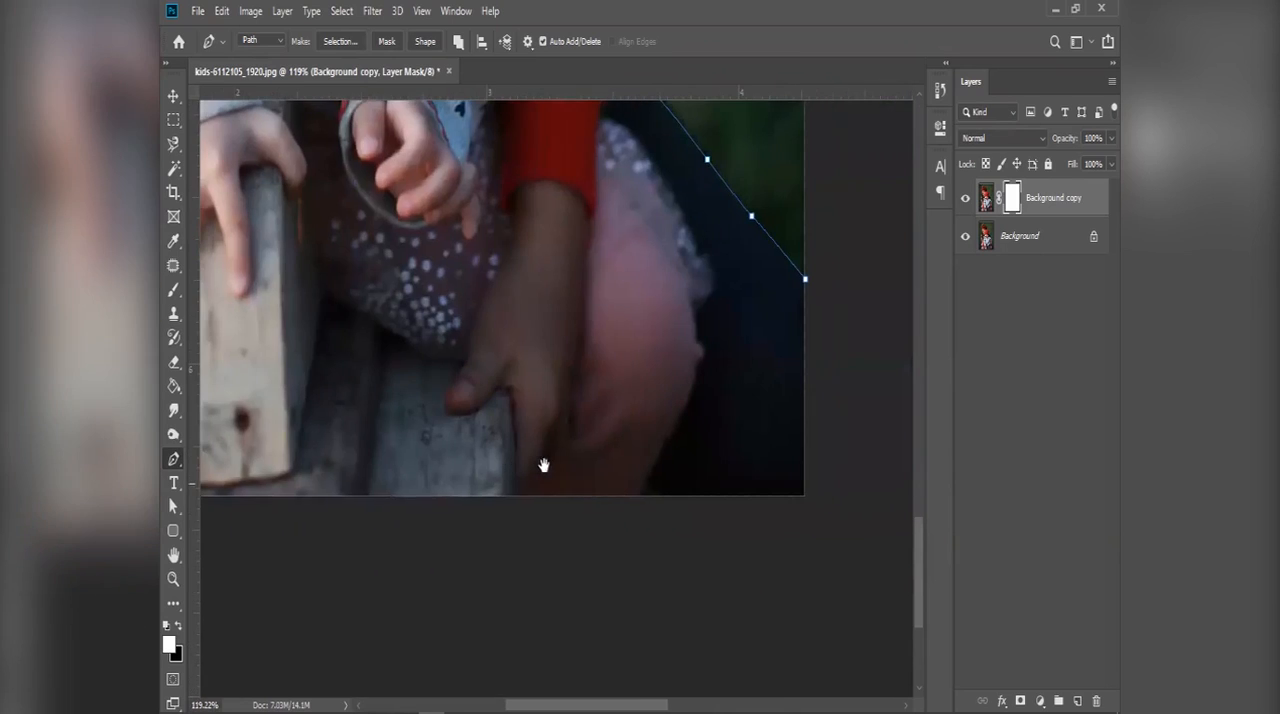
click(821, 532)
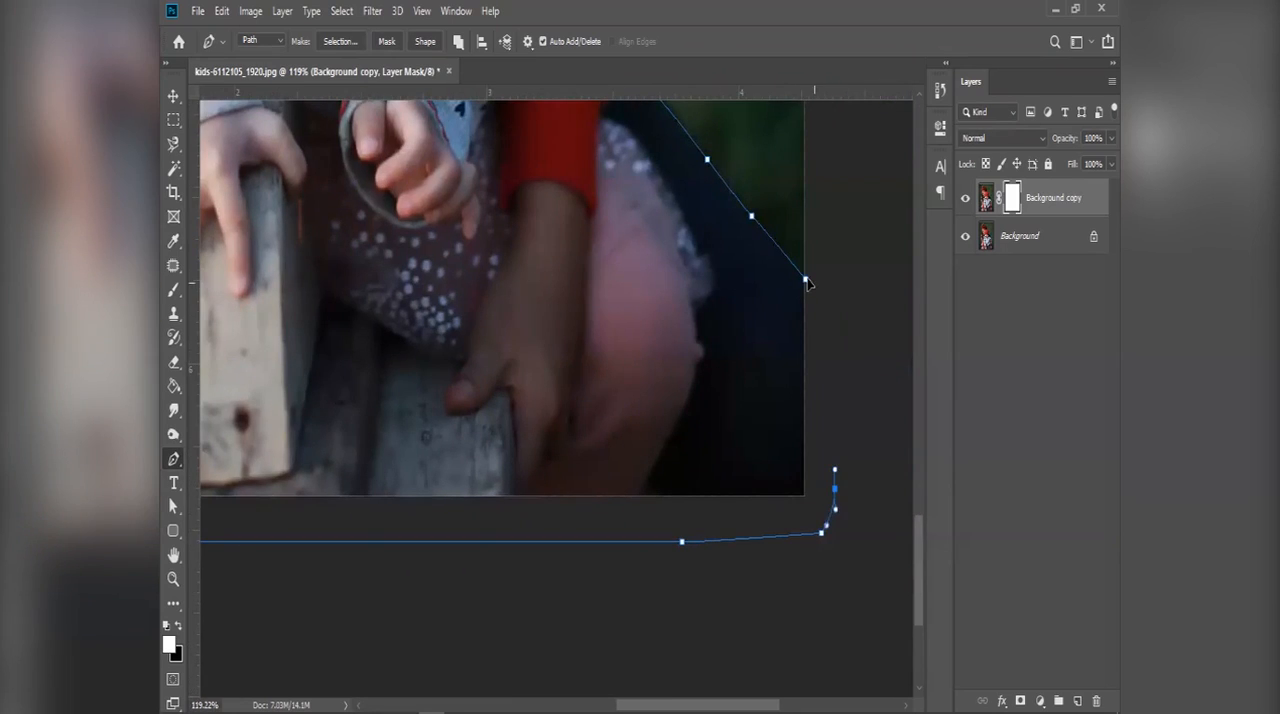
scroll(740, 289, down, 7)
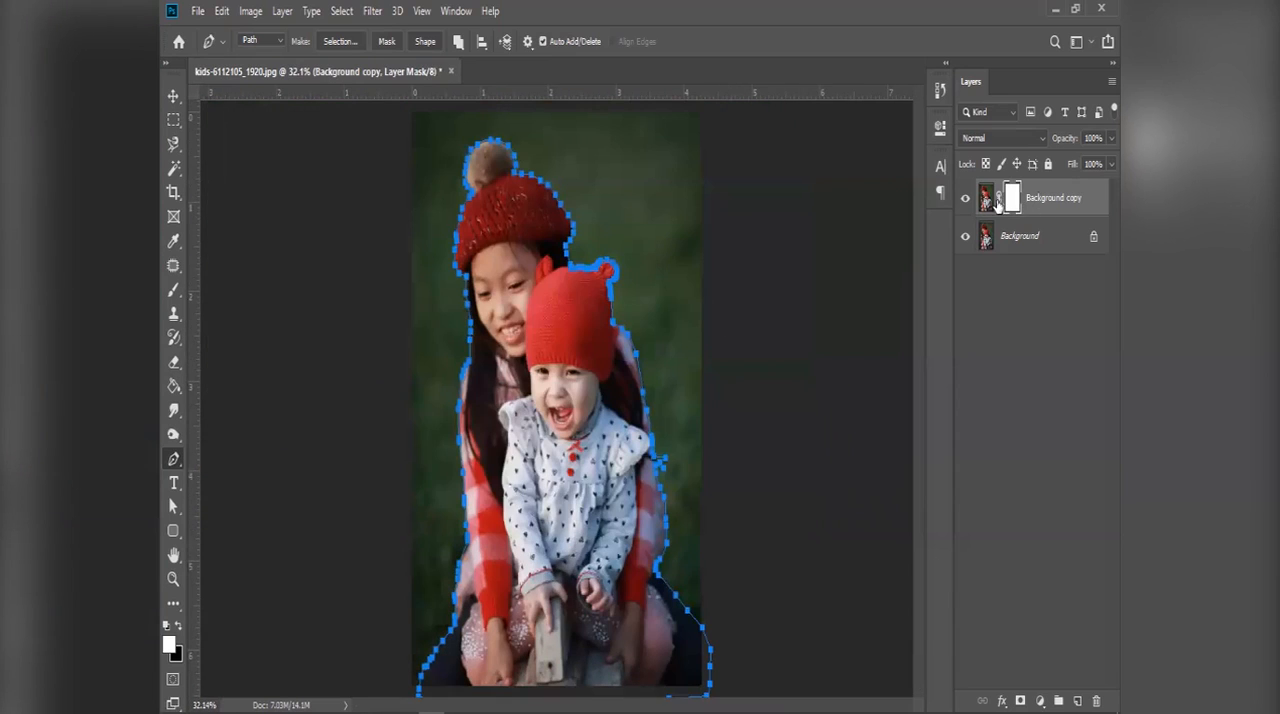
scroll(457, 267, down, 1)
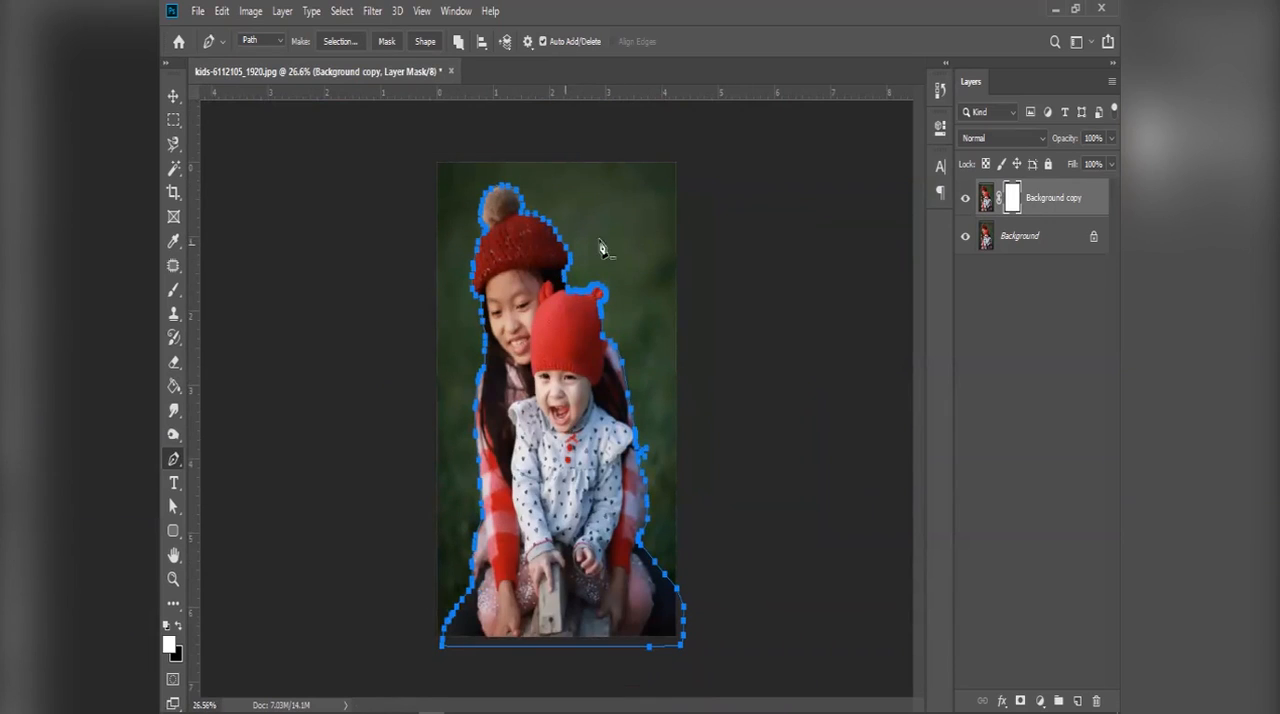
Step: Convert the closed path into a new anti-aliased selection with a feather radius of 1 pixel
right_click(567, 364)
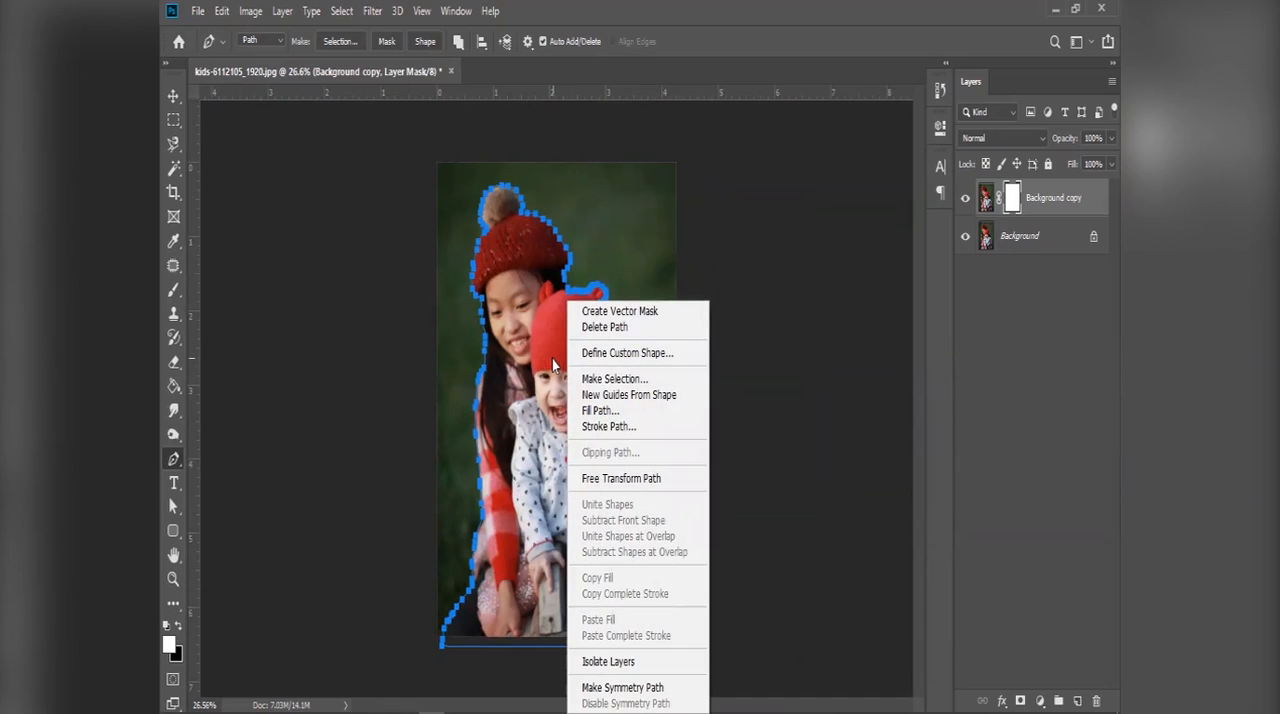
click(614, 379)
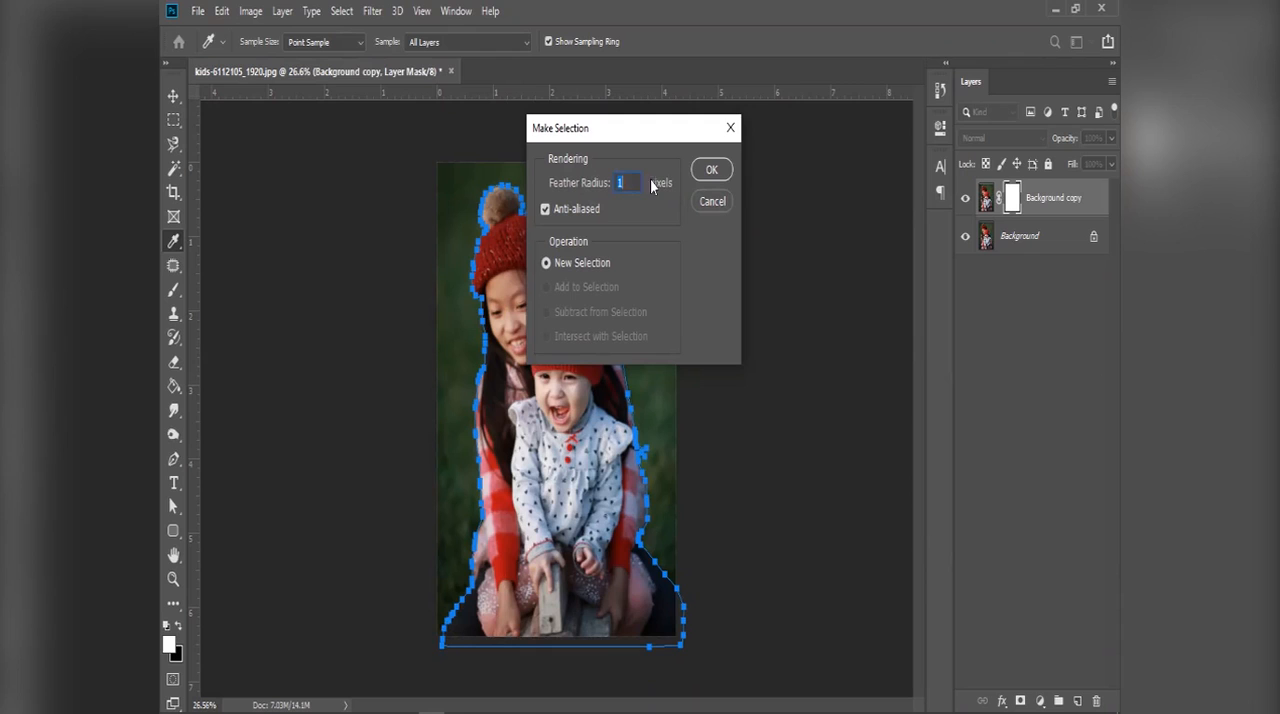
click(721, 168)
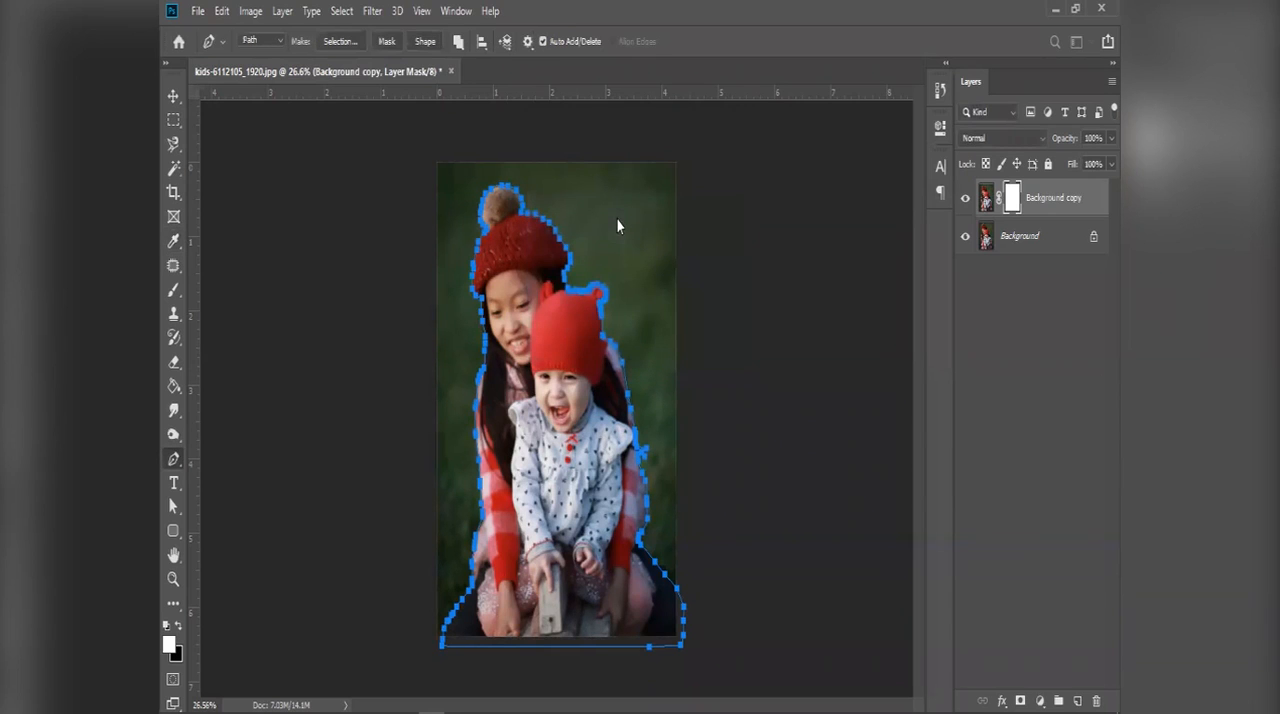
scroll(553, 219, up, 5)
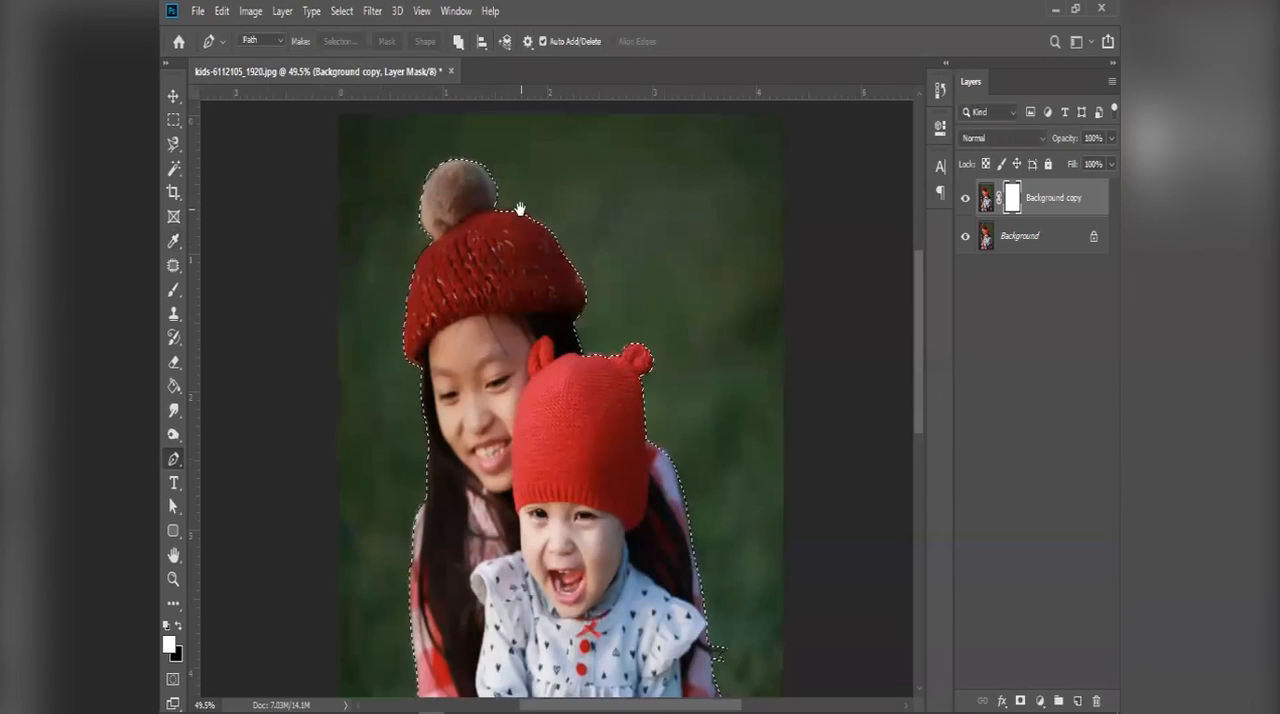
drag(512, 187, 534, 244)
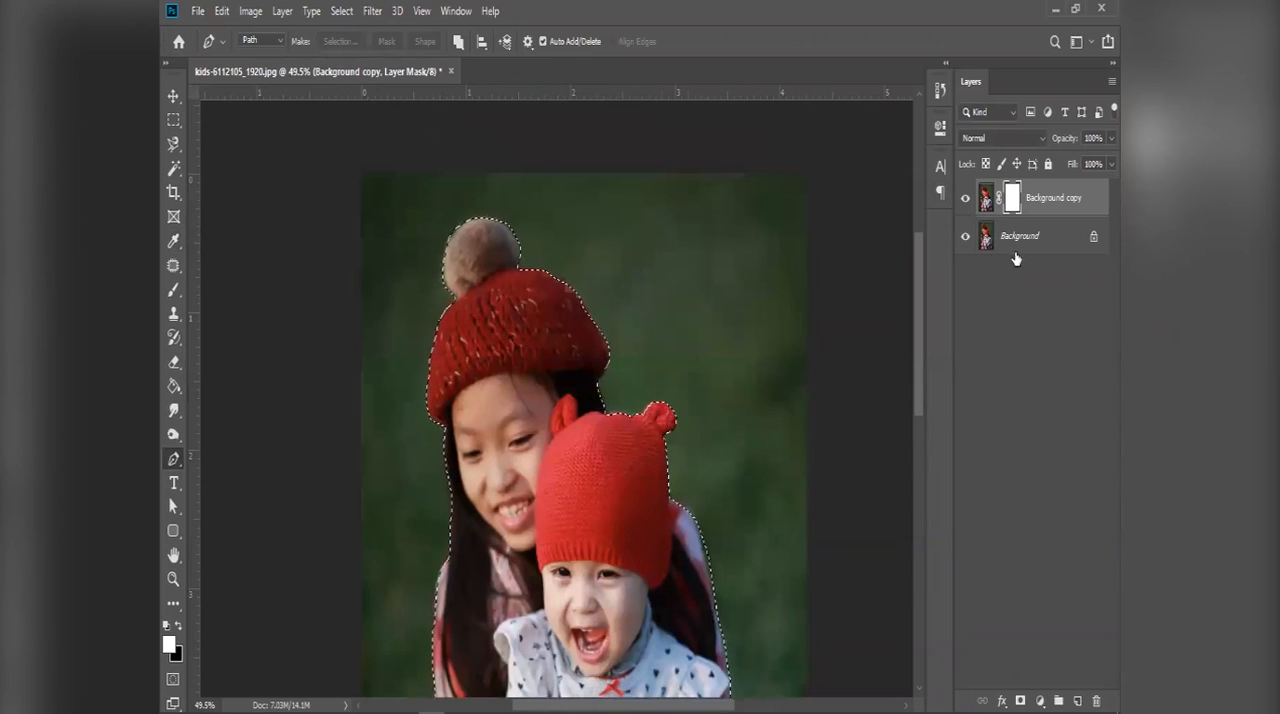
Step: Hide the Background layer and try clearing the selected children area on the Background copy's layer mask
click(966, 238)
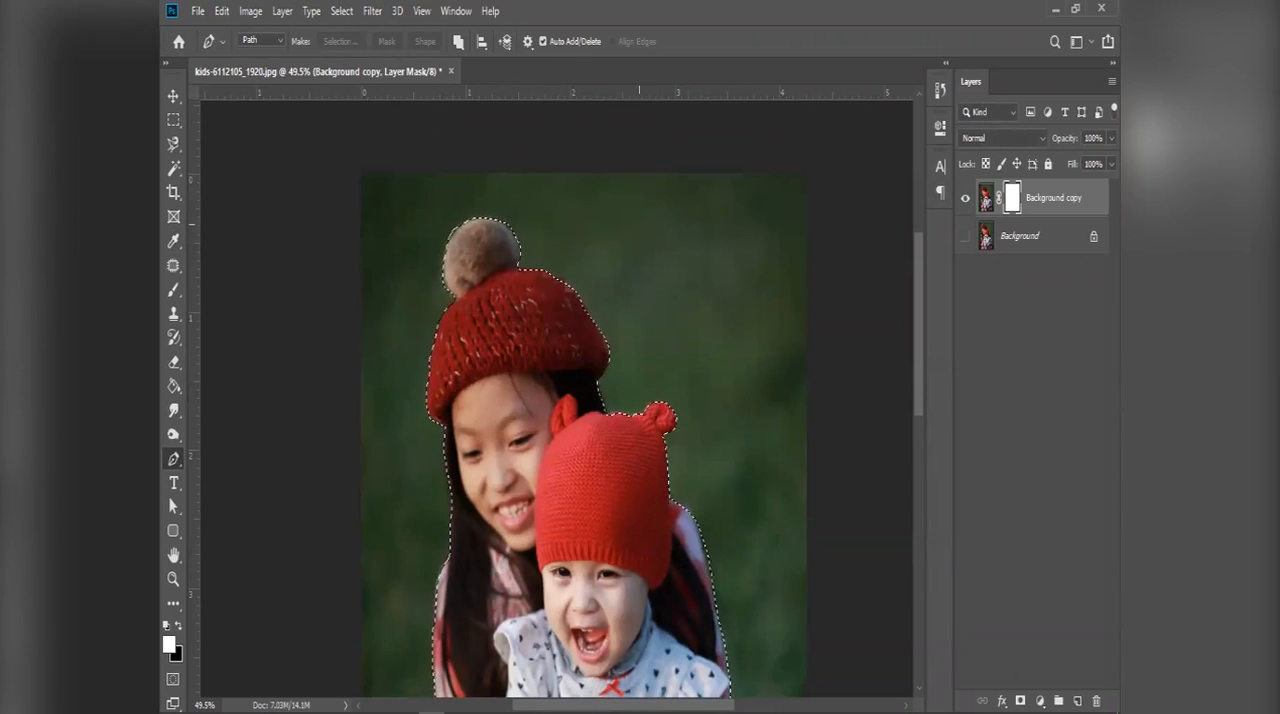
click(987, 199)
click(1013, 199)
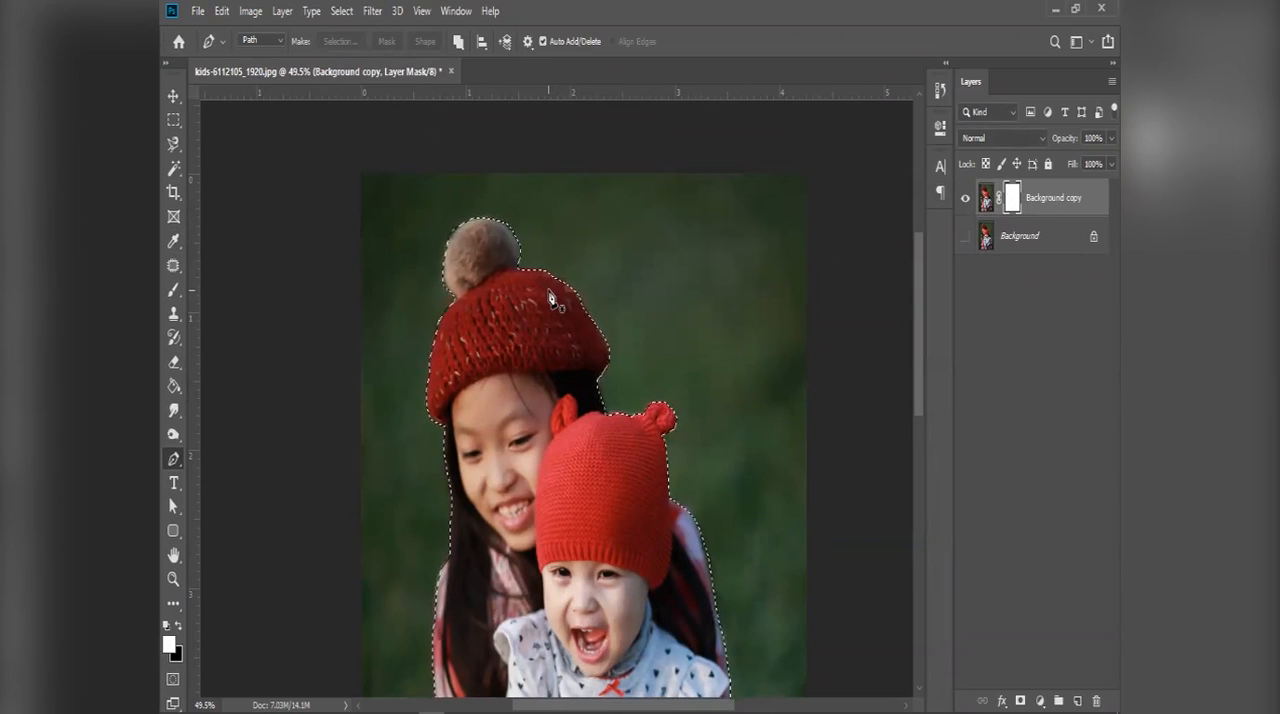
key(Delete)
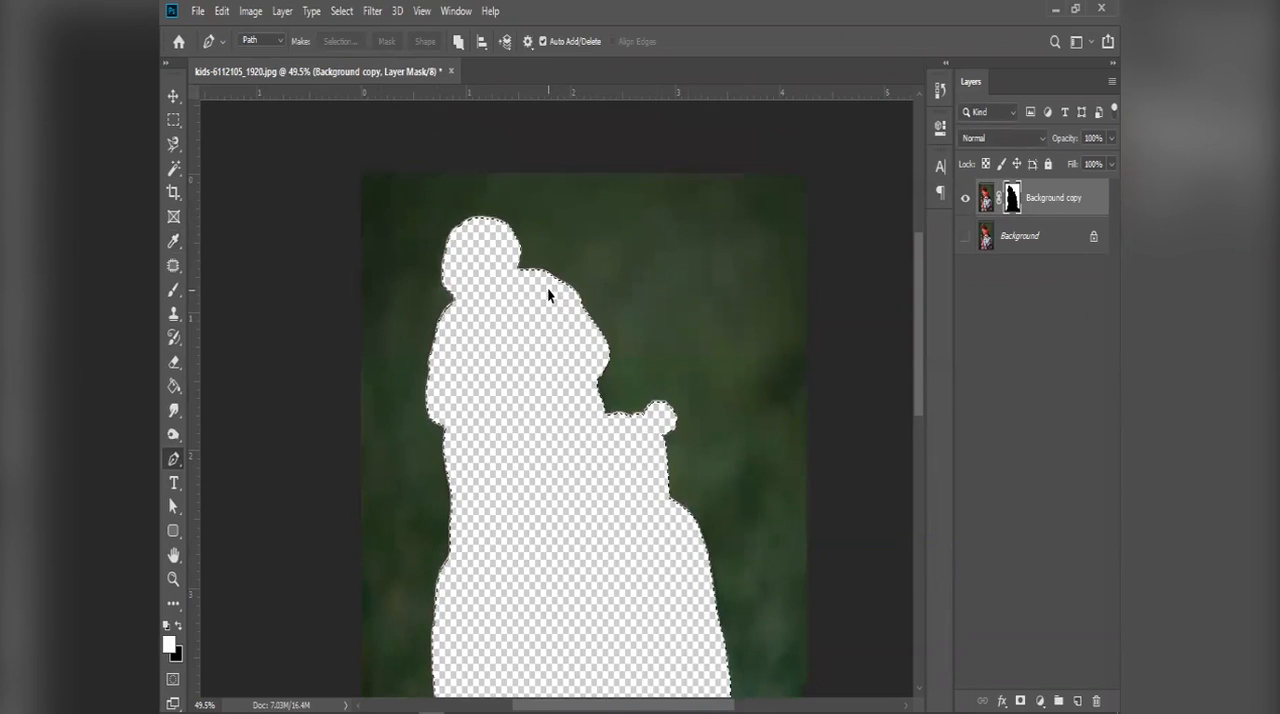
key(ctrl+0)
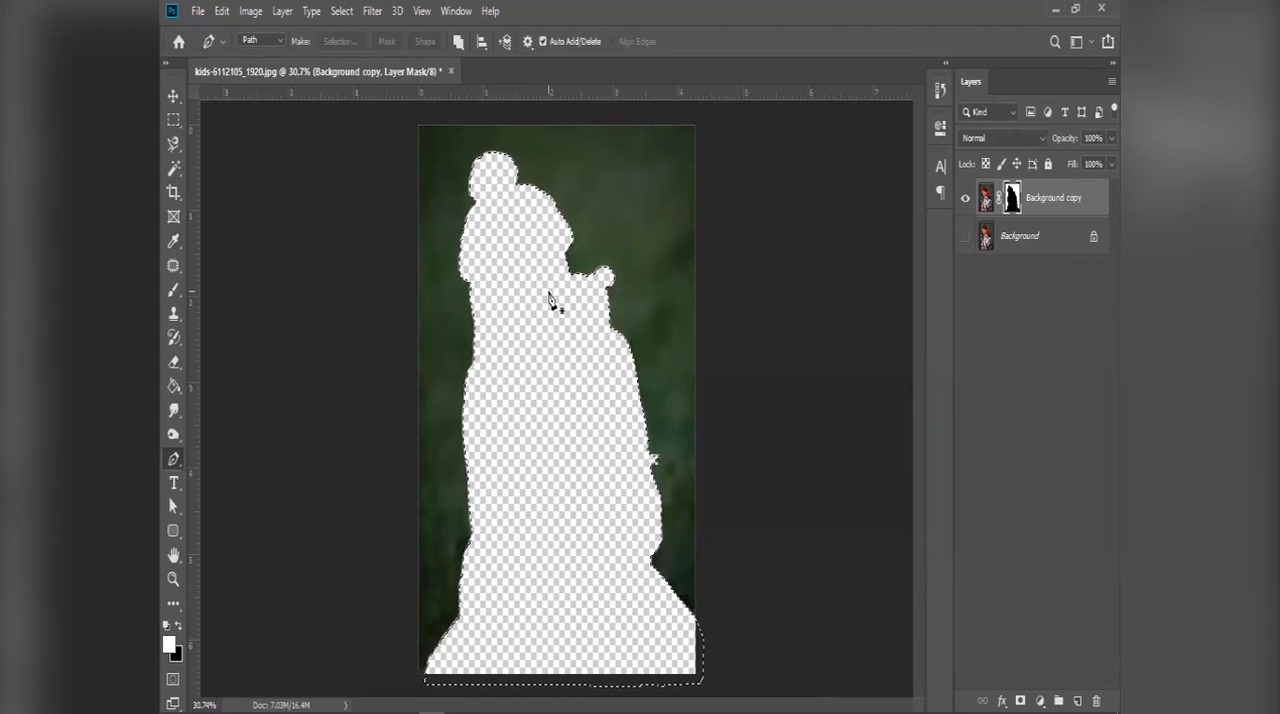
Step: Restore the layer mask to white inside the children's outline and try inverting and dropping the selection
key(alt+BackSpace)
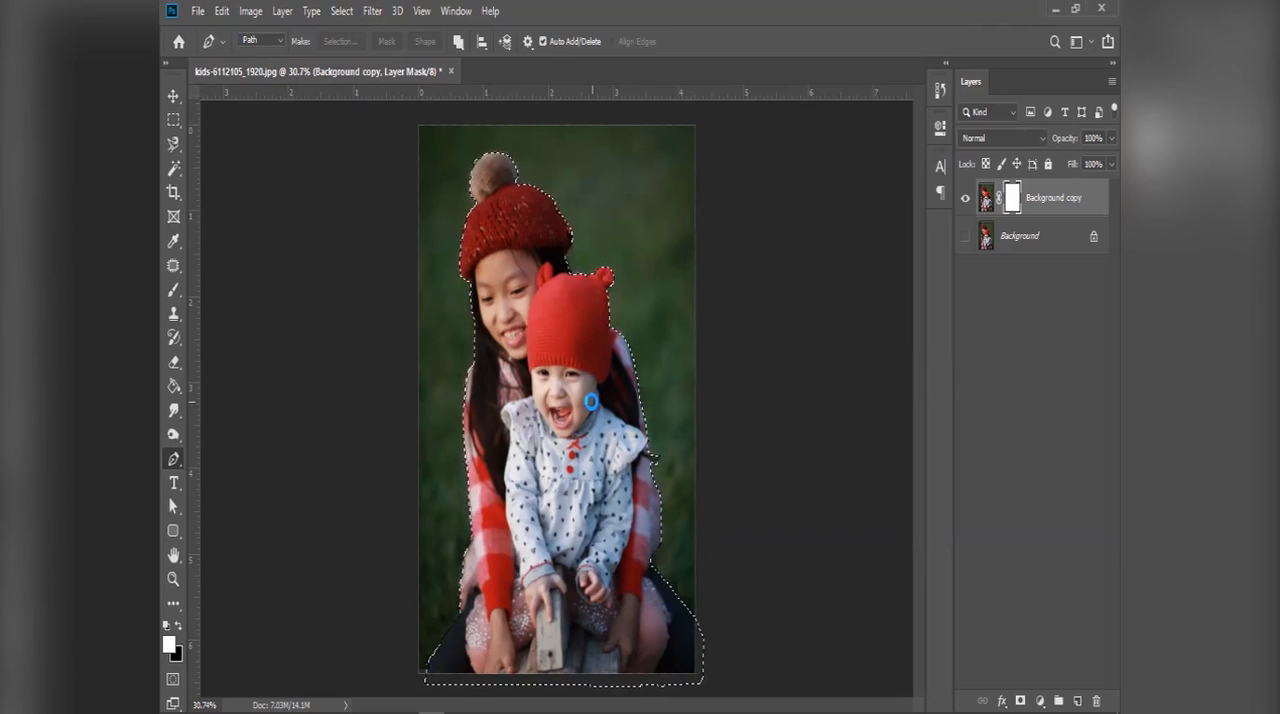
key(Escape)
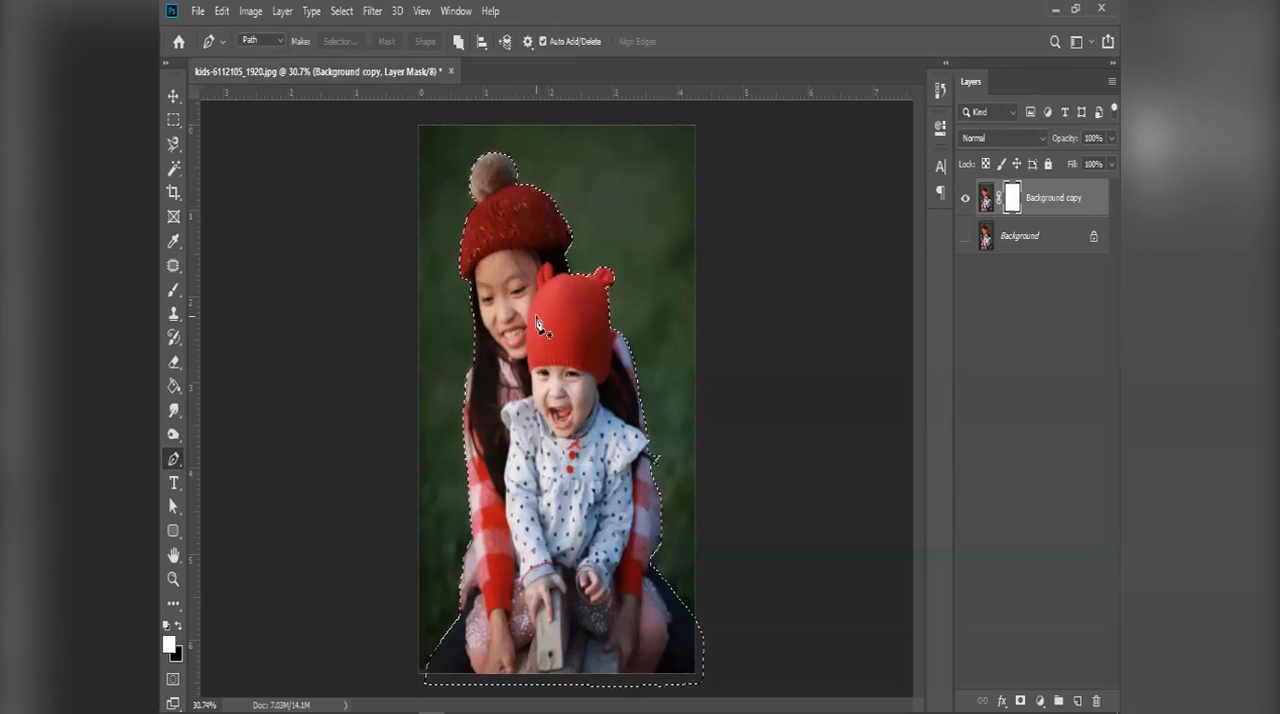
key(ctrl+shift+i)
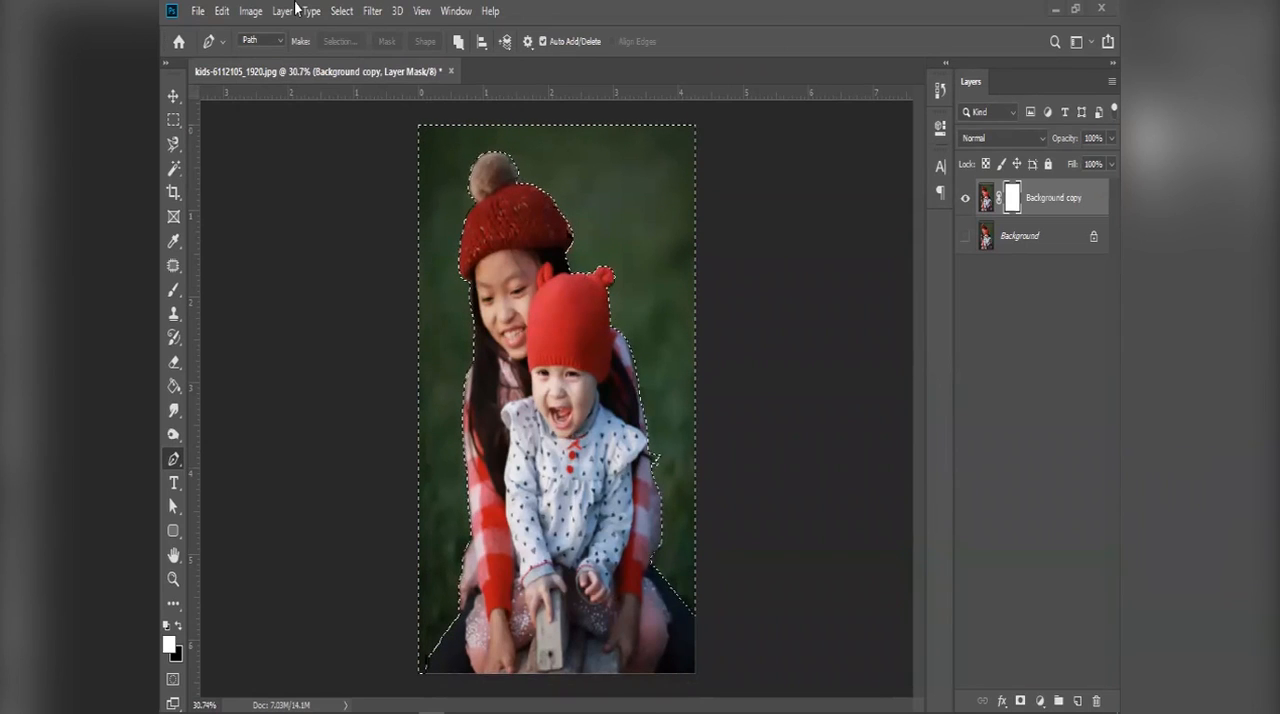
key(ctrl+d)
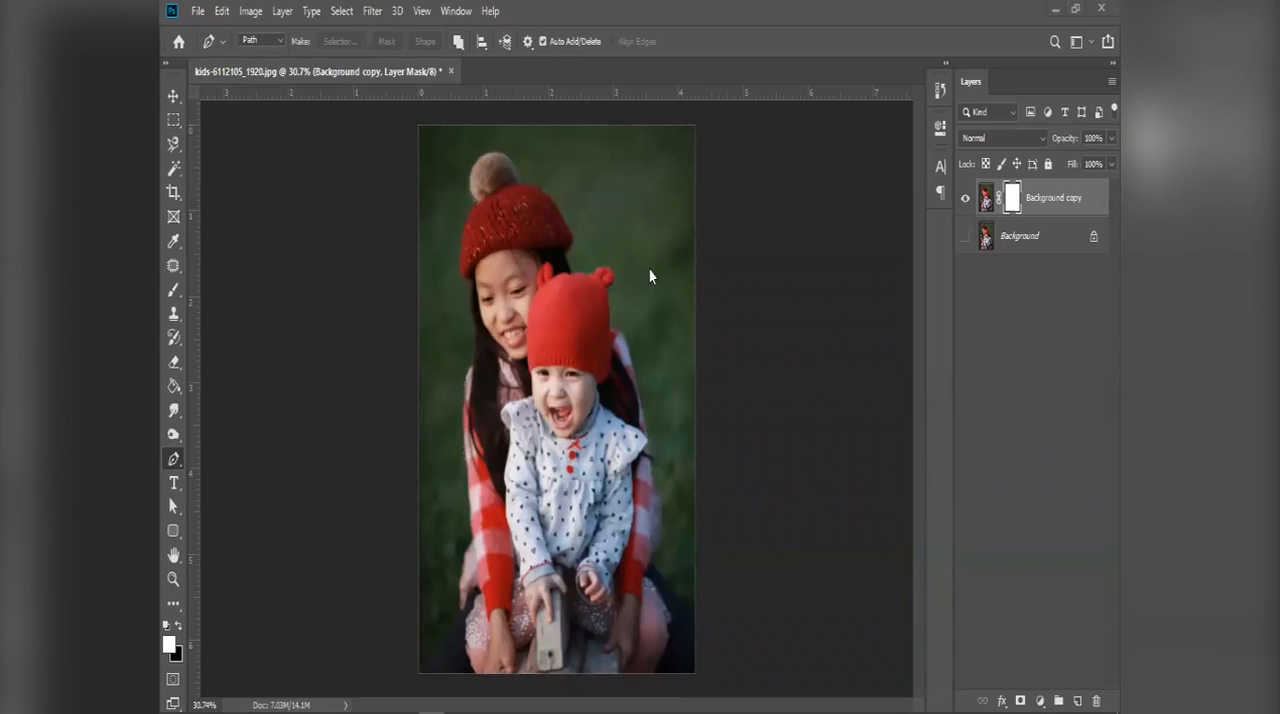
key(ctrl+z)
key(ctrl+shift+i)
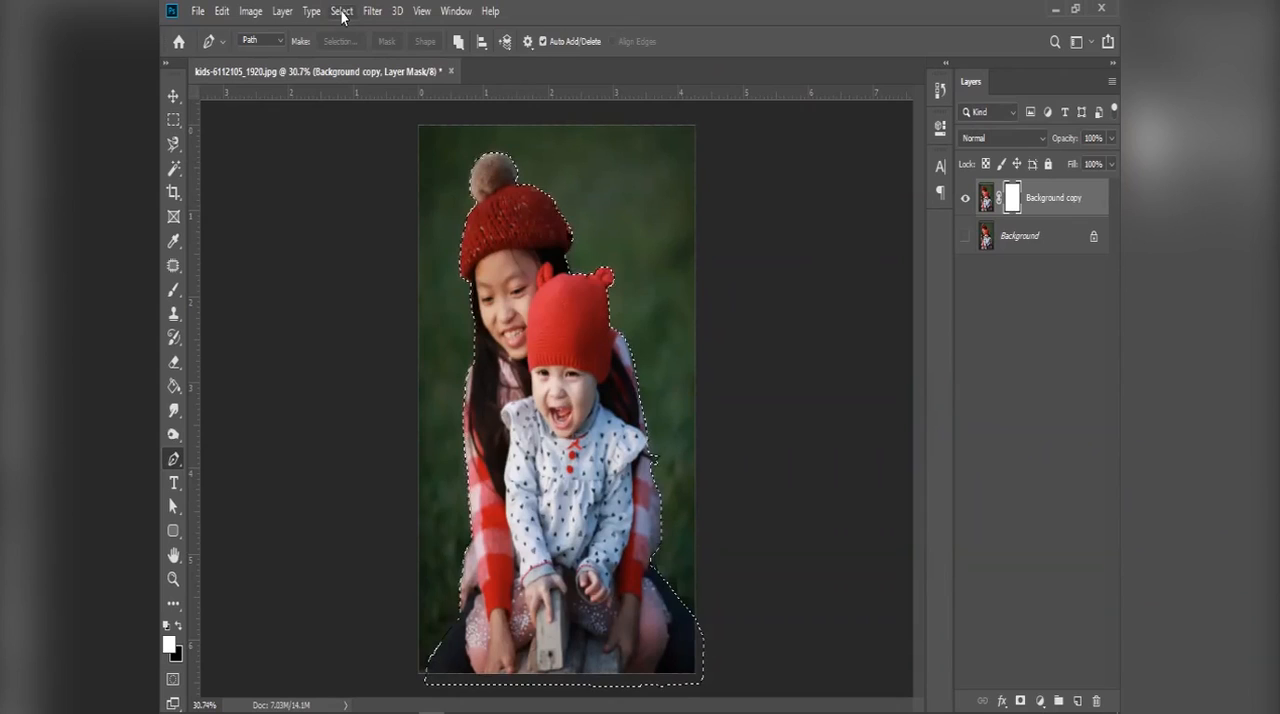
Step: Invert the selection and clear the green background on the Background copy's layer mask
click(342, 12)
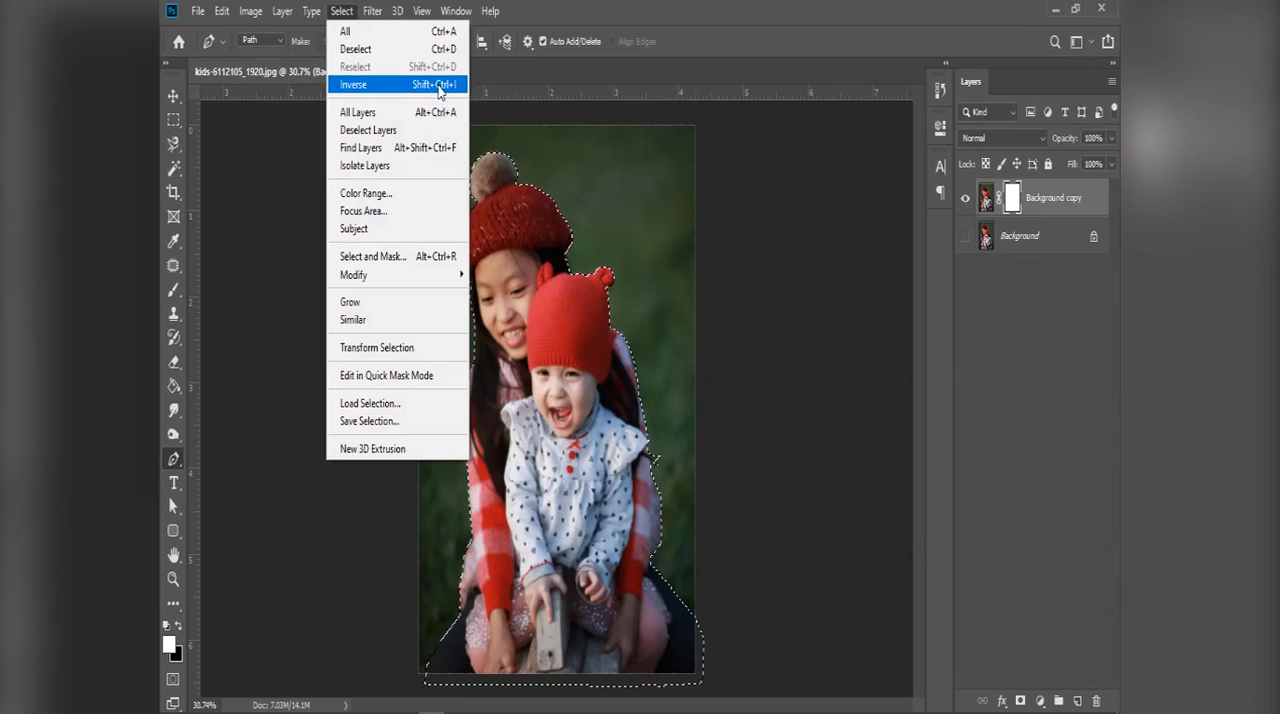
click(406, 86)
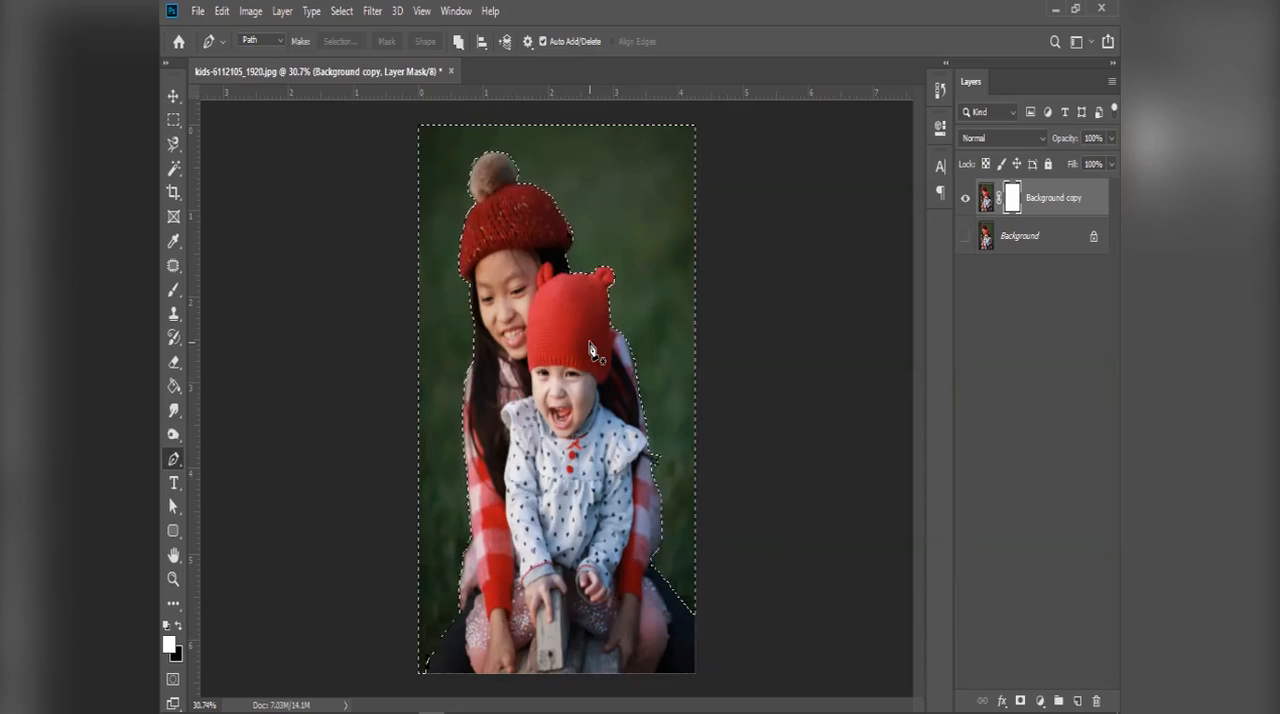
key(Delete)
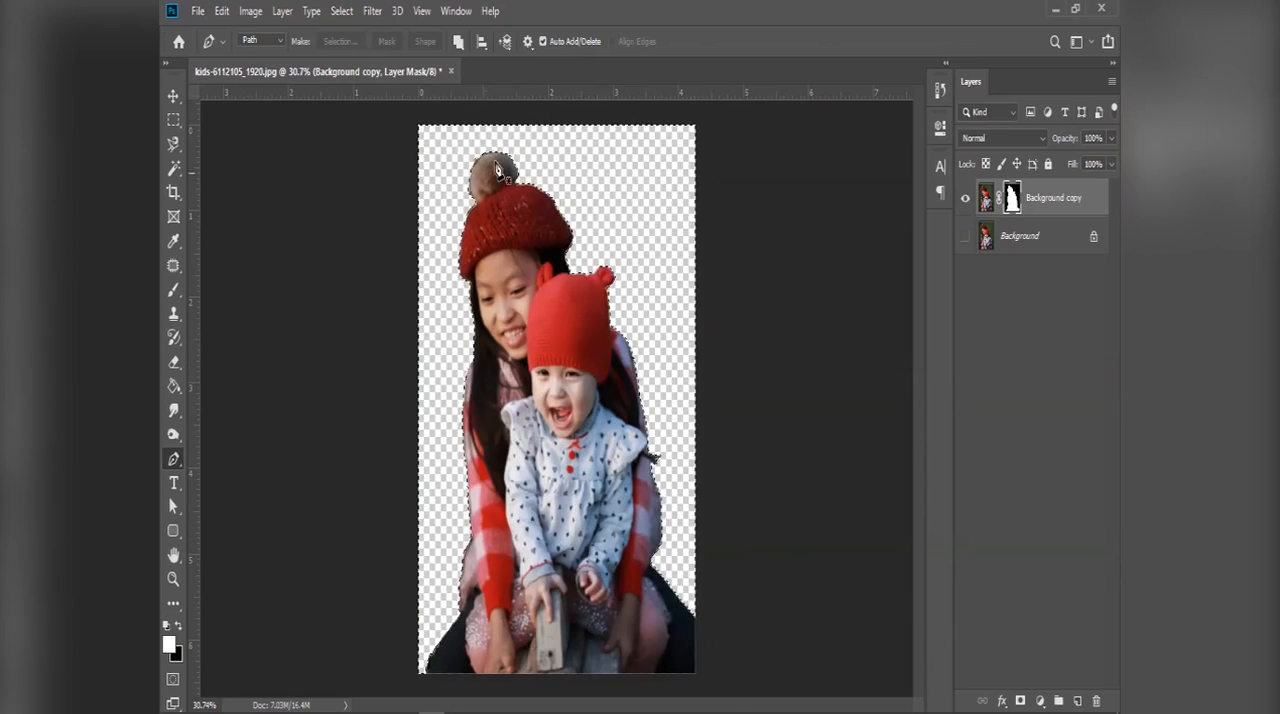
Step: Check the cutout edge on the knitted hat up close and undo the mask clearing and selection back to the pen path
scroll(497, 170, up, 10)
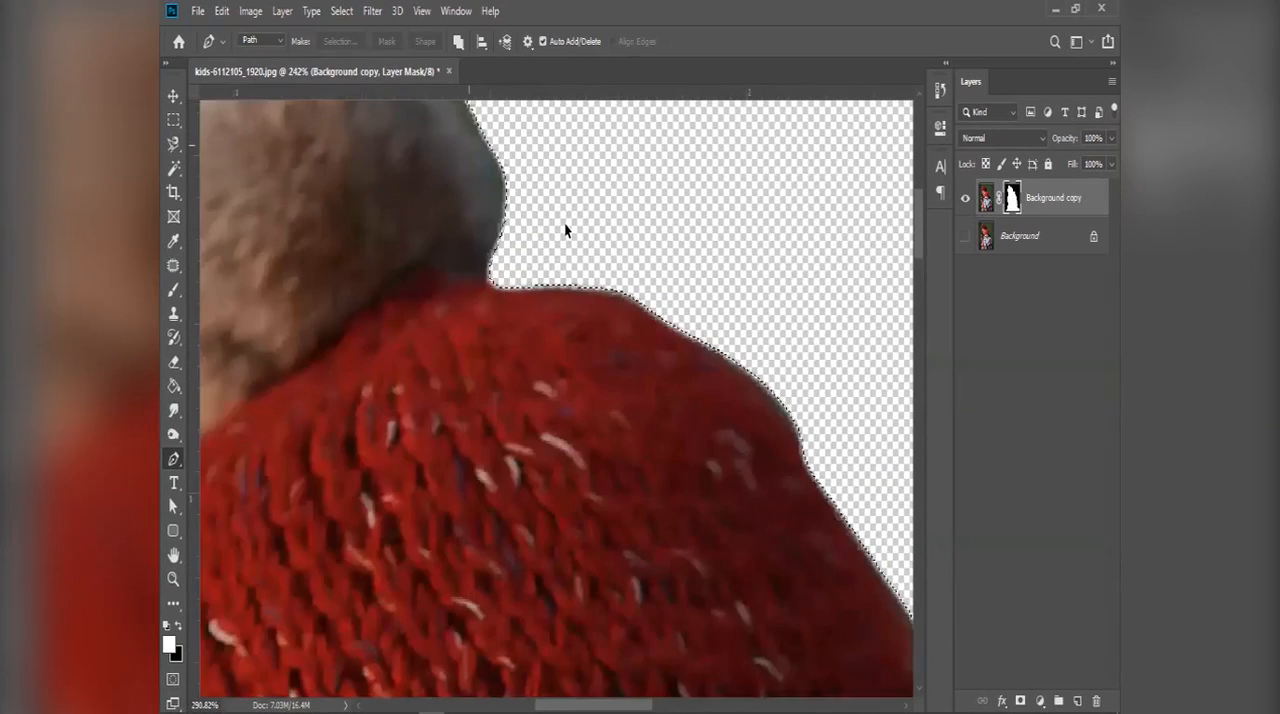
scroll(564, 229, up, 4)
scroll(630, 337, up, 3)
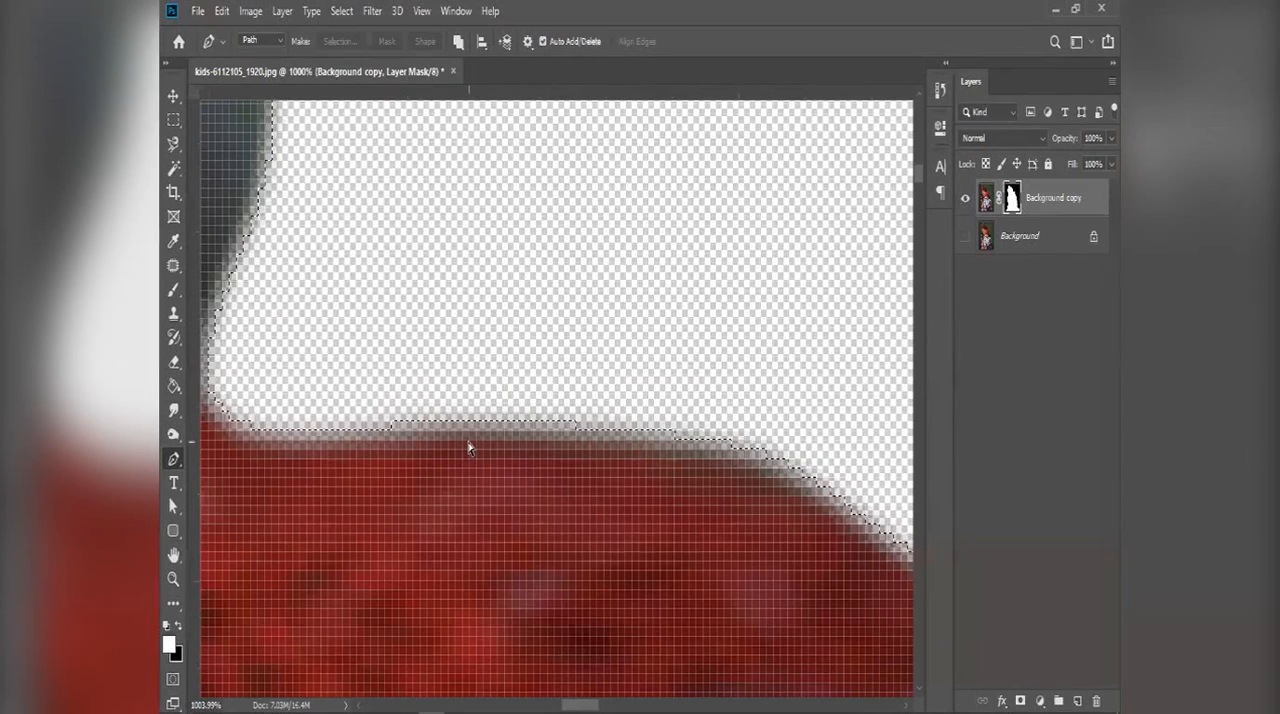
key(ctrl+z)
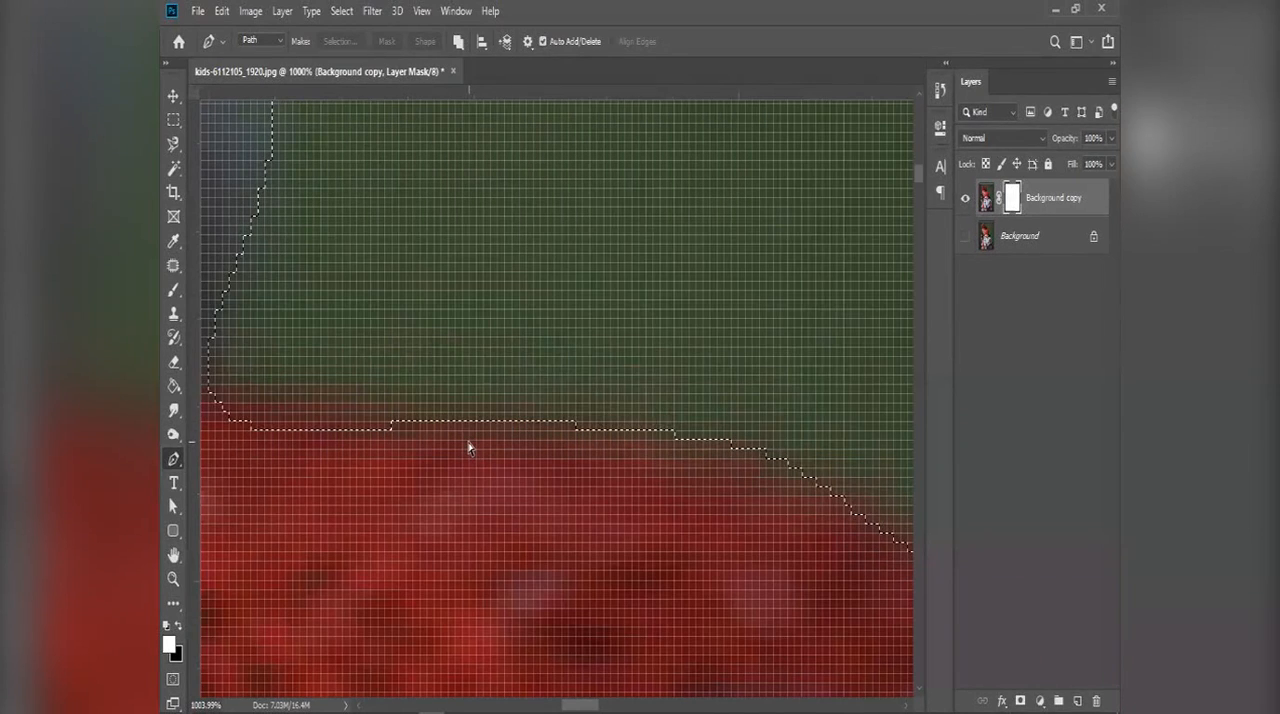
key(ctrl+z)
key(ctrl+z)
Step: Convert the pen path to a selection with a 0-pixel feather, invert it and clear the background on the Background copy's layer mask
right_click(488, 439)
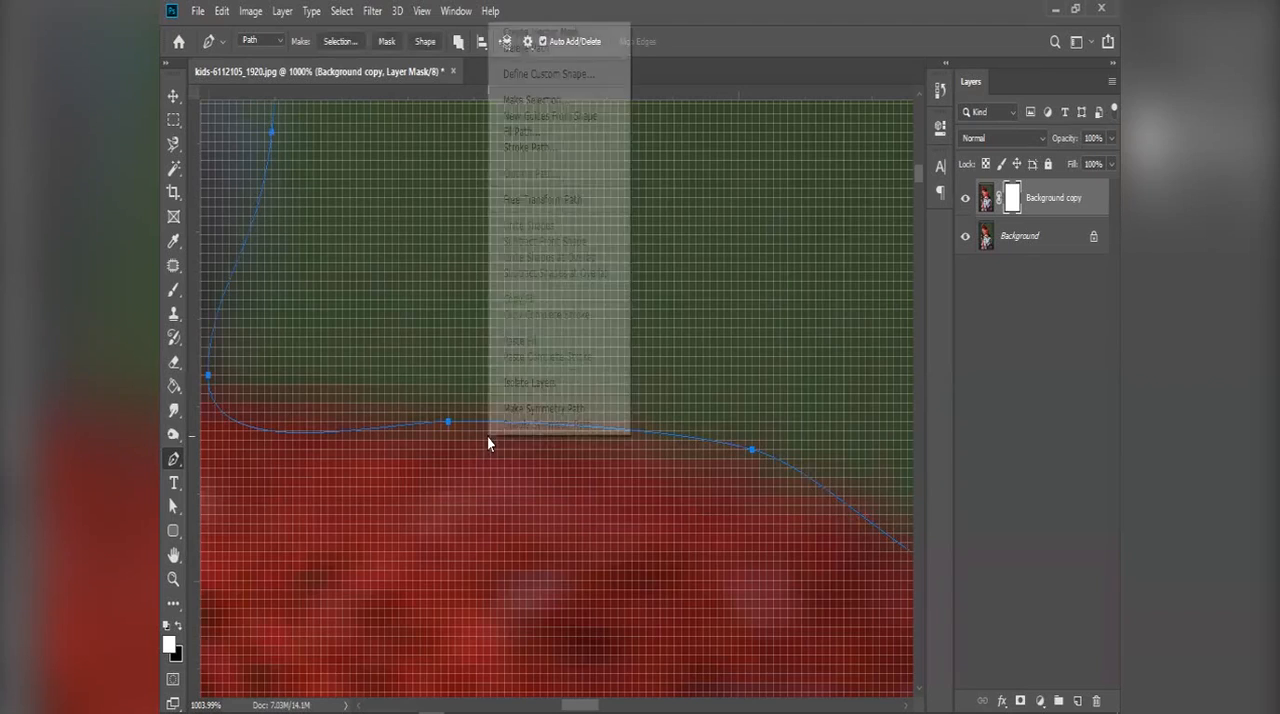
click(563, 104)
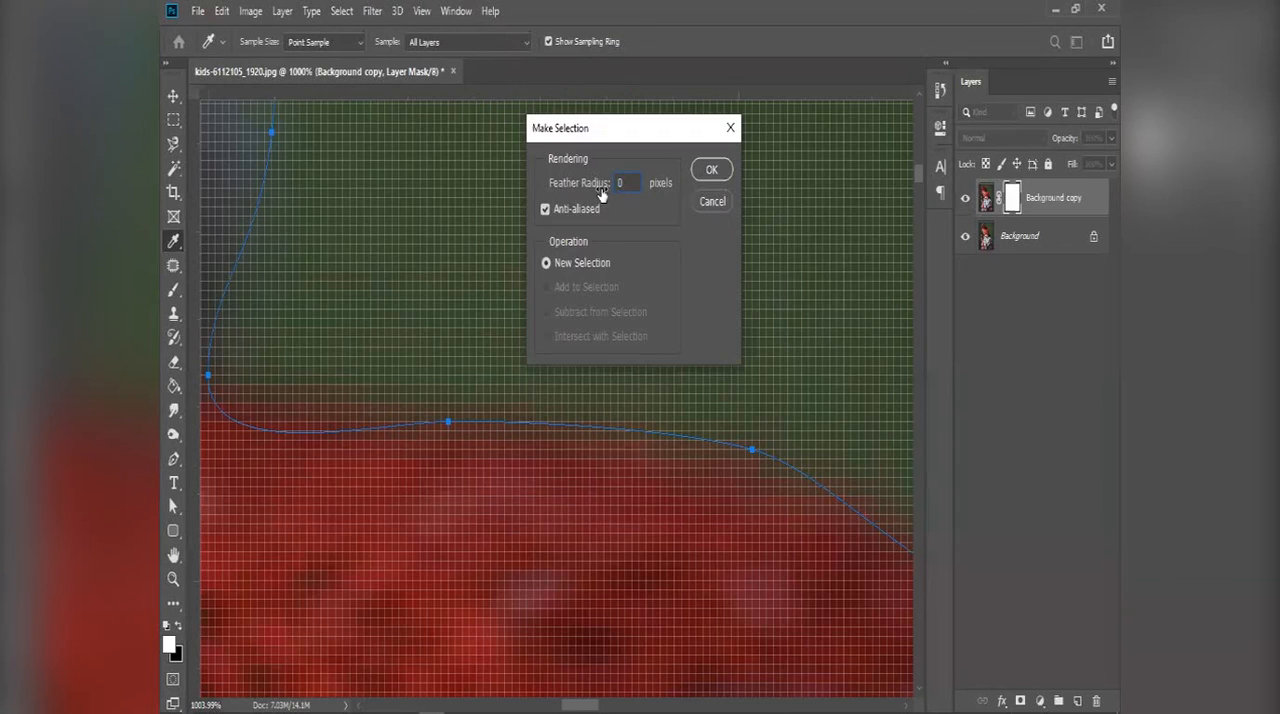
key(Return)
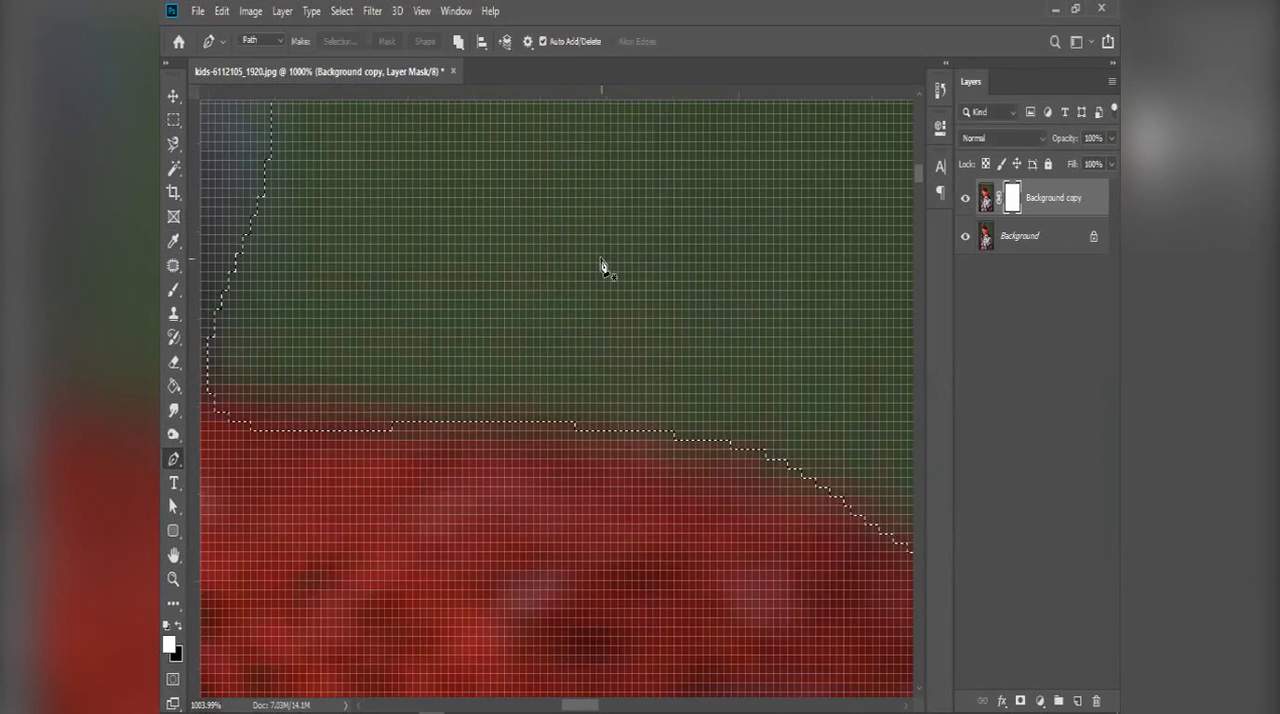
key(ctrl+shift+i)
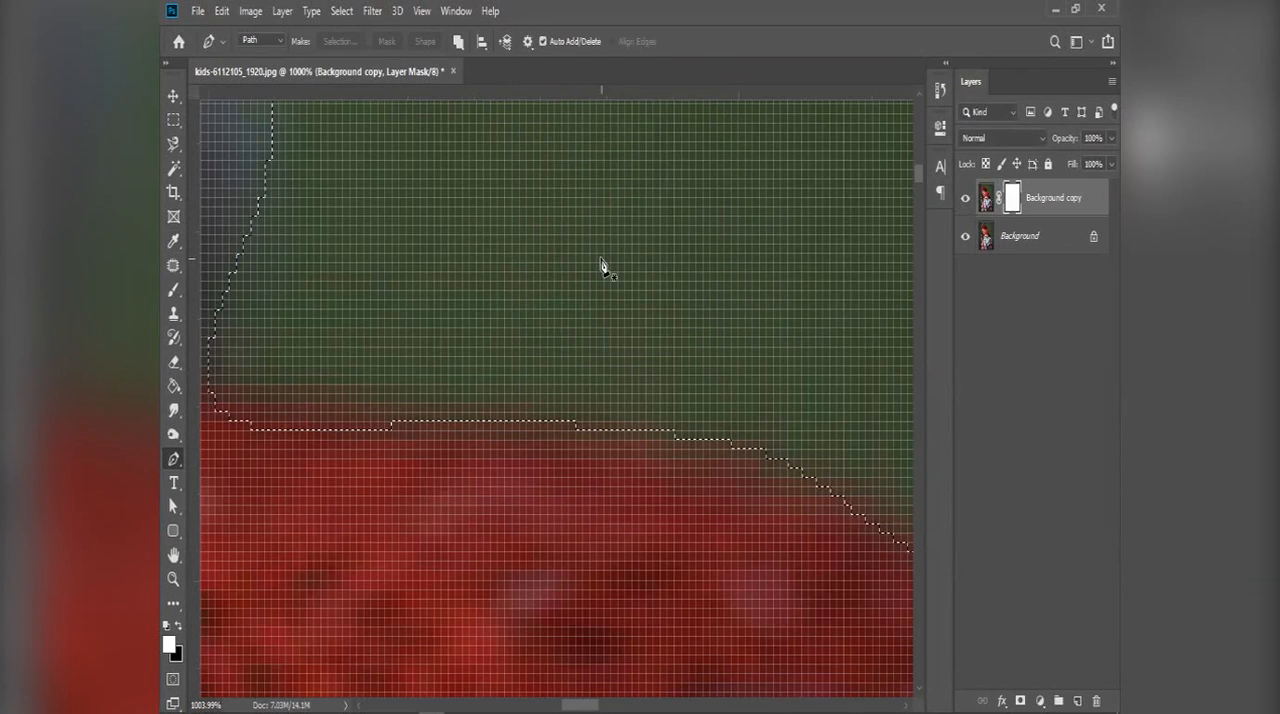
key(ctrl+BackSpace)
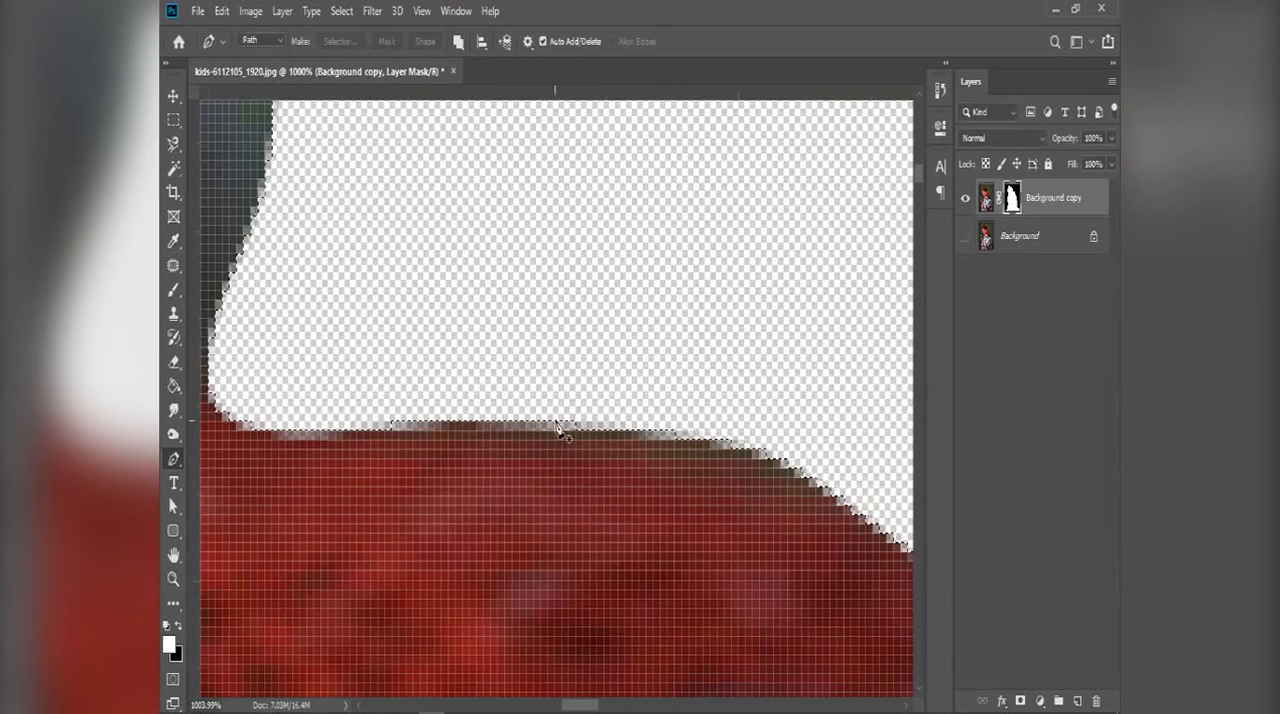
Step: Deselect, check the unfeathered cutout edge around the pompom and hat, and undo the mask clearing back to the pen path
scroll(492, 428, down, 3)
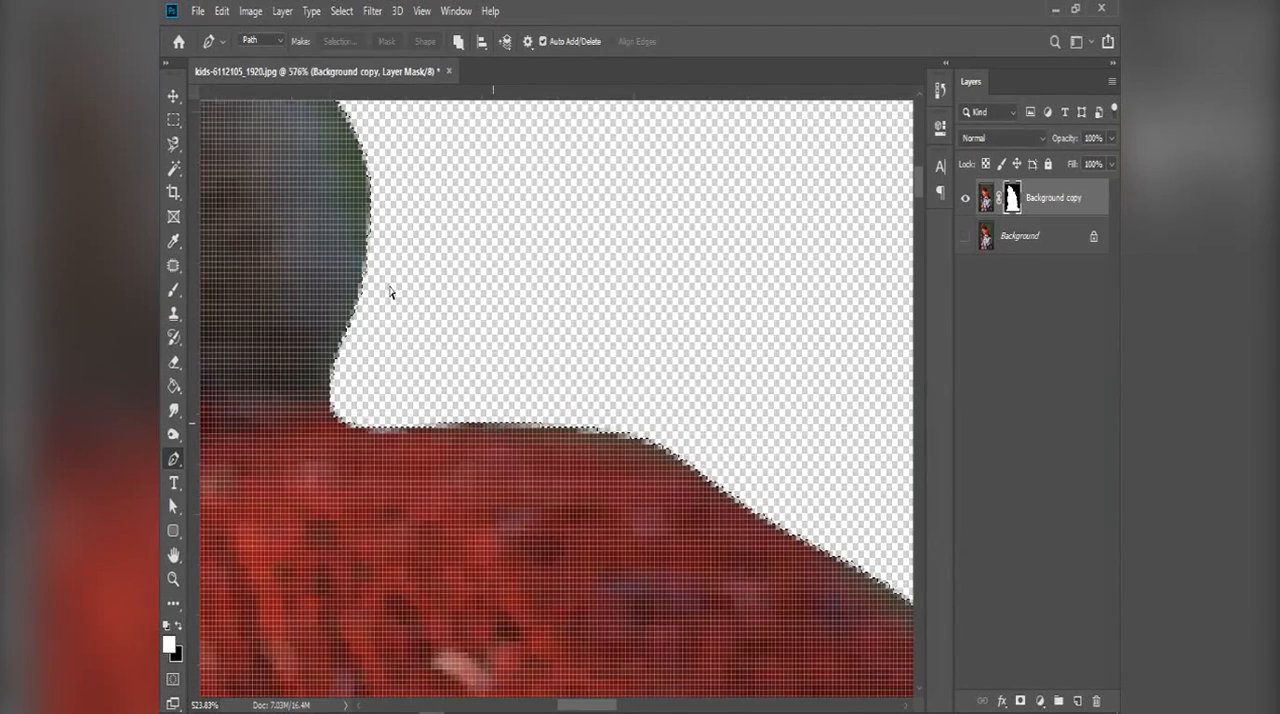
key(ctrl+d)
scroll(386, 286, down, 6)
scroll(386, 254, up, 6)
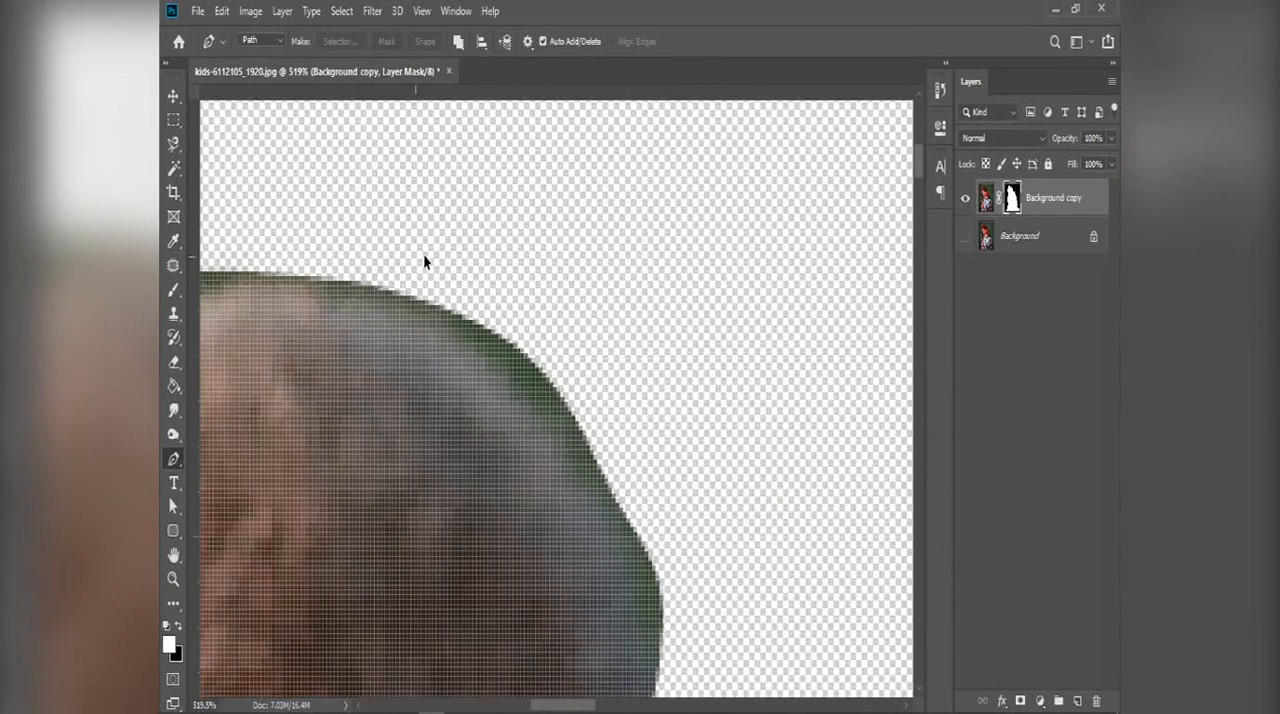
scroll(540, 295, down, 10)
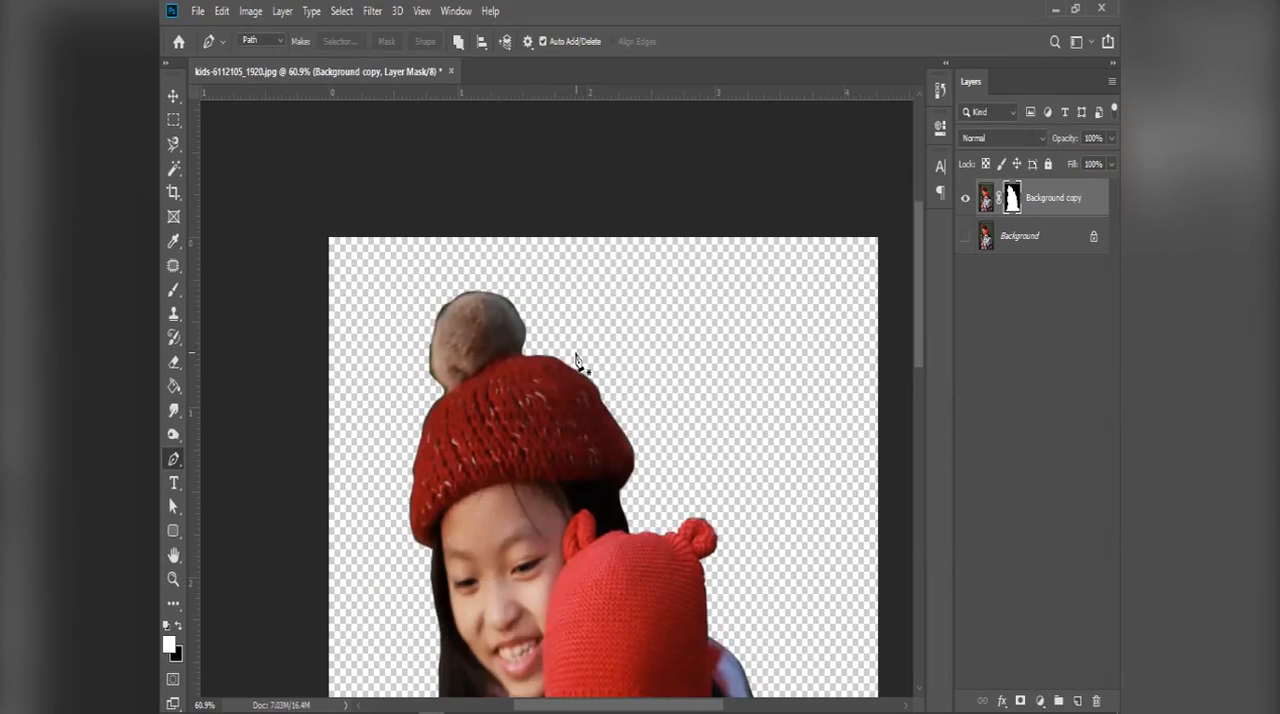
key(ctrl+z)
key(ctrl+z)
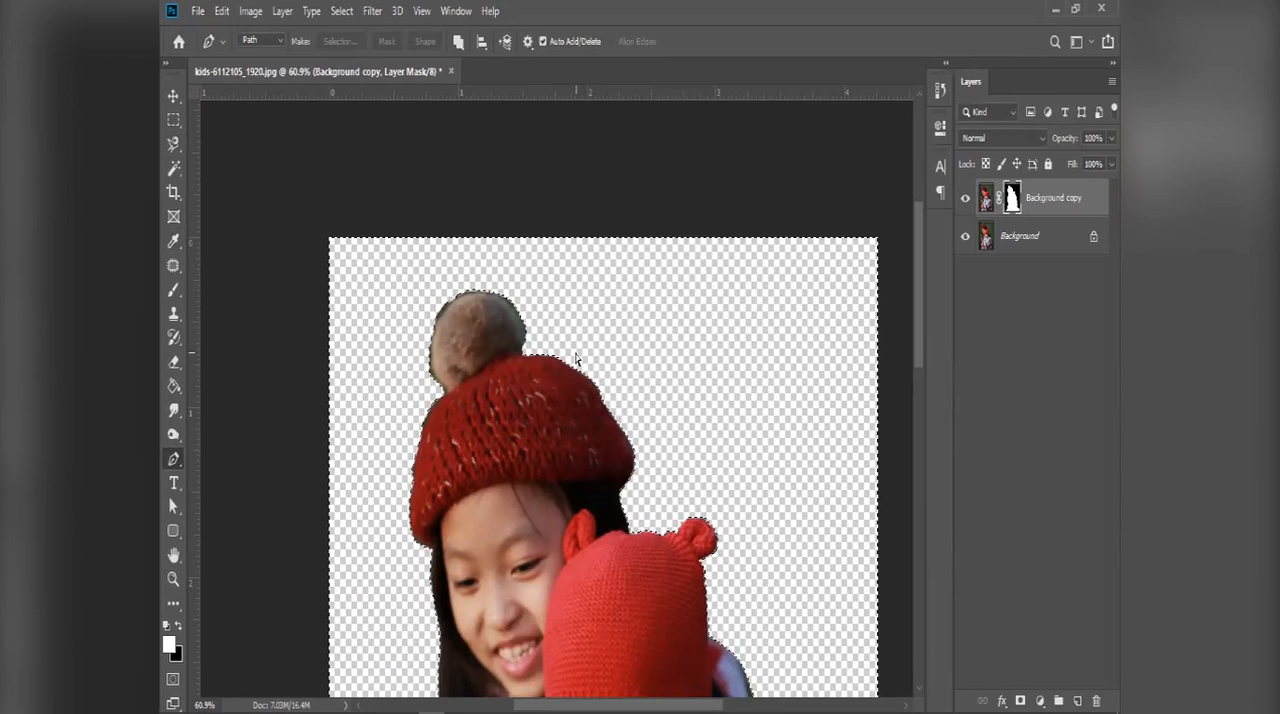
key(ctrl+z)
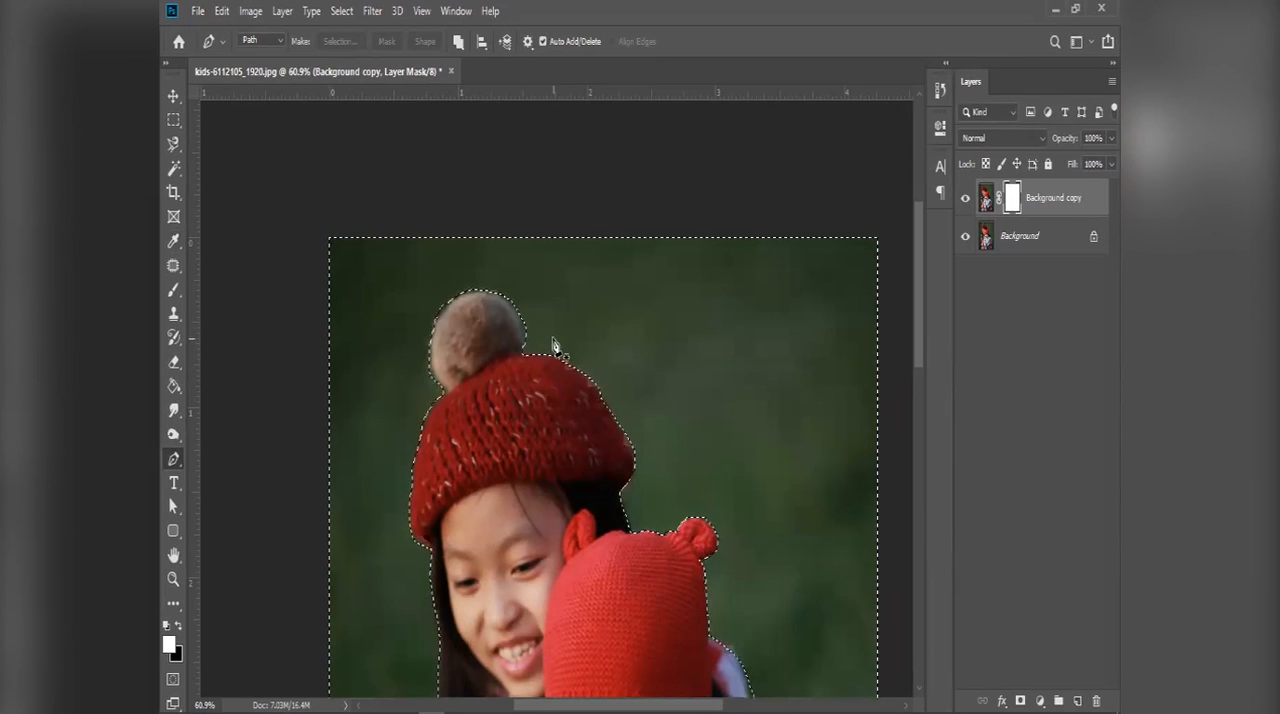
Step: Convert the pen path around the children to a selection with a feather radius of 5 pixels and invert it
scroll(543, 322, up, 3)
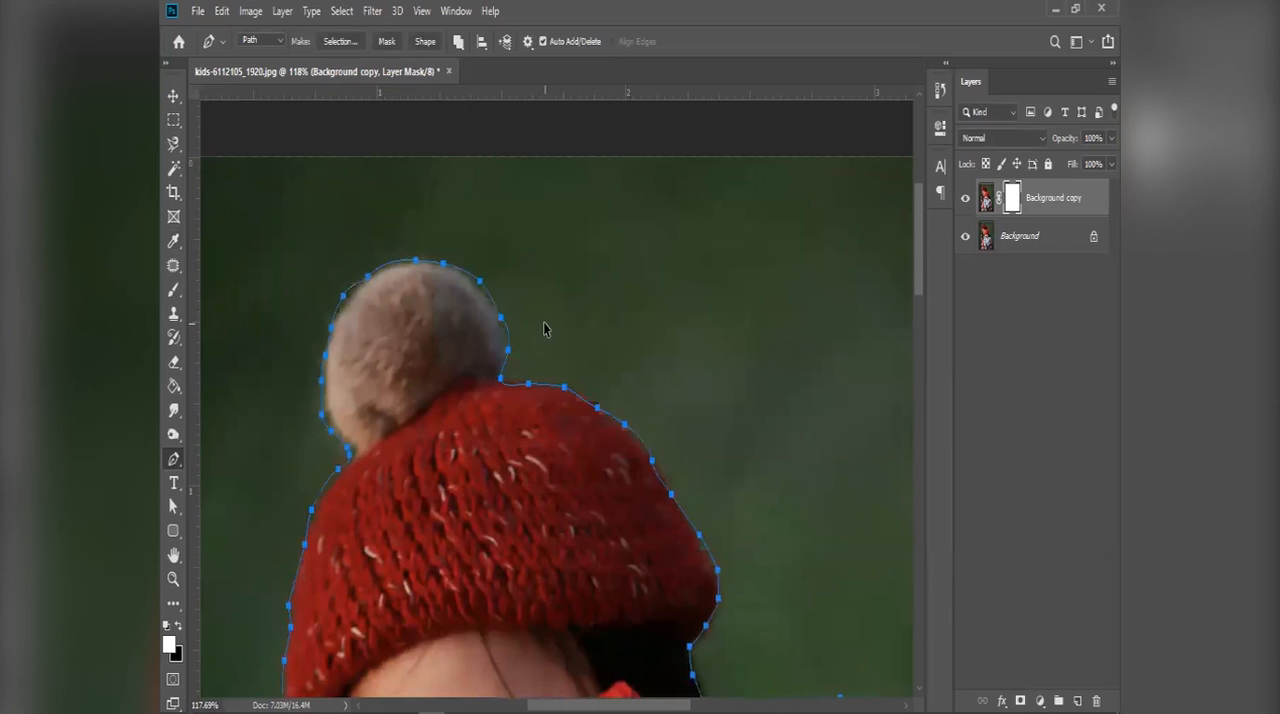
scroll(545, 328, up, 3)
right_click(545, 331)
click(586, 377)
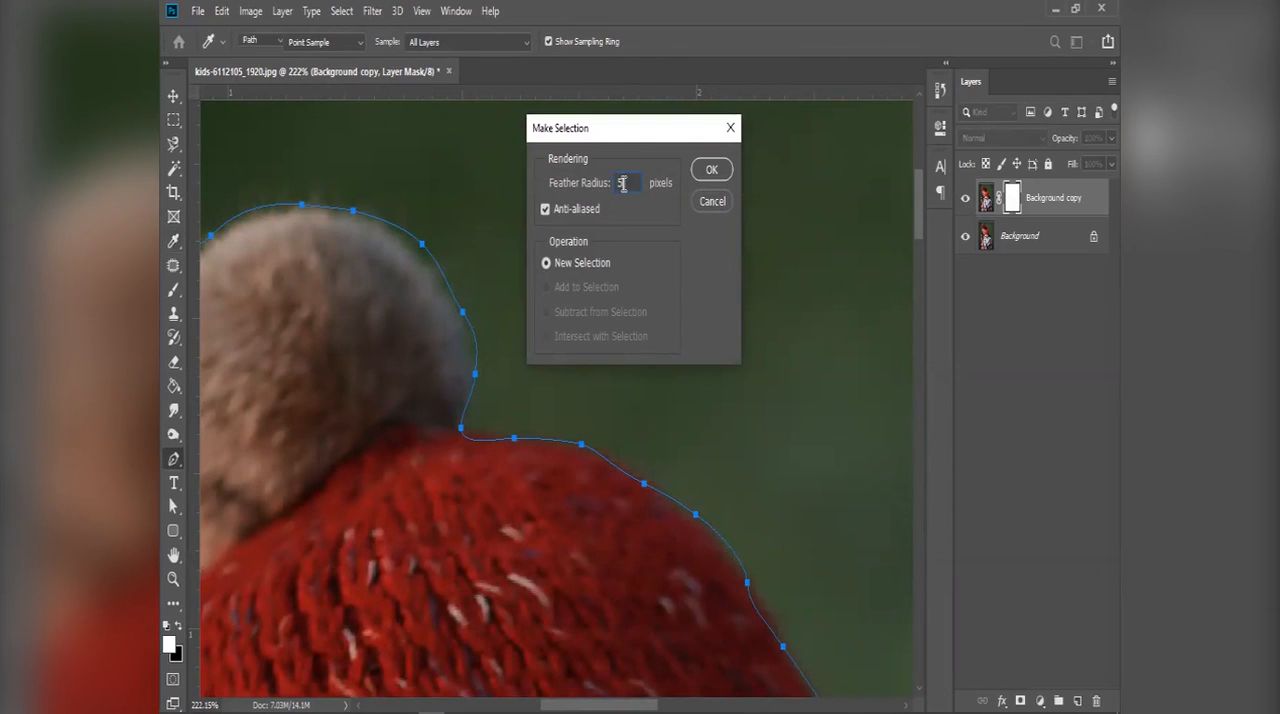
key(Return)
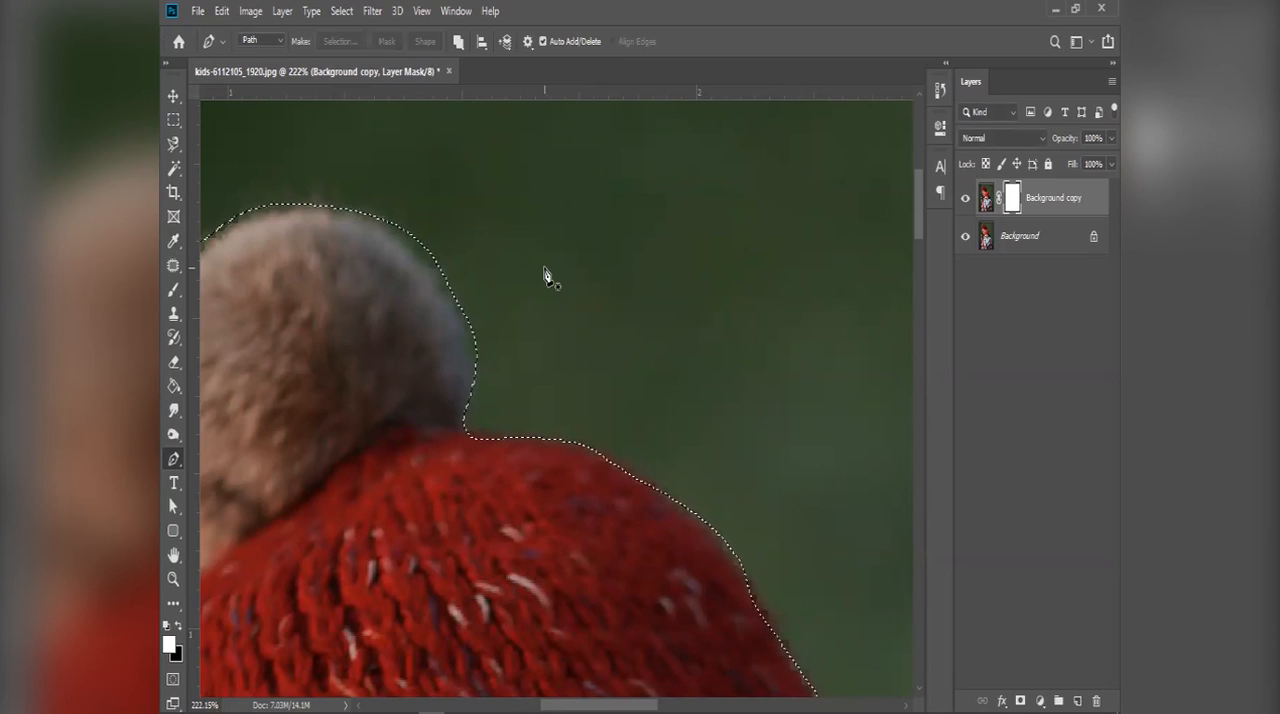
Step: Clear the green background on the Background copy's layer mask and hide the Background layer
key(ctrl+BackSpace)
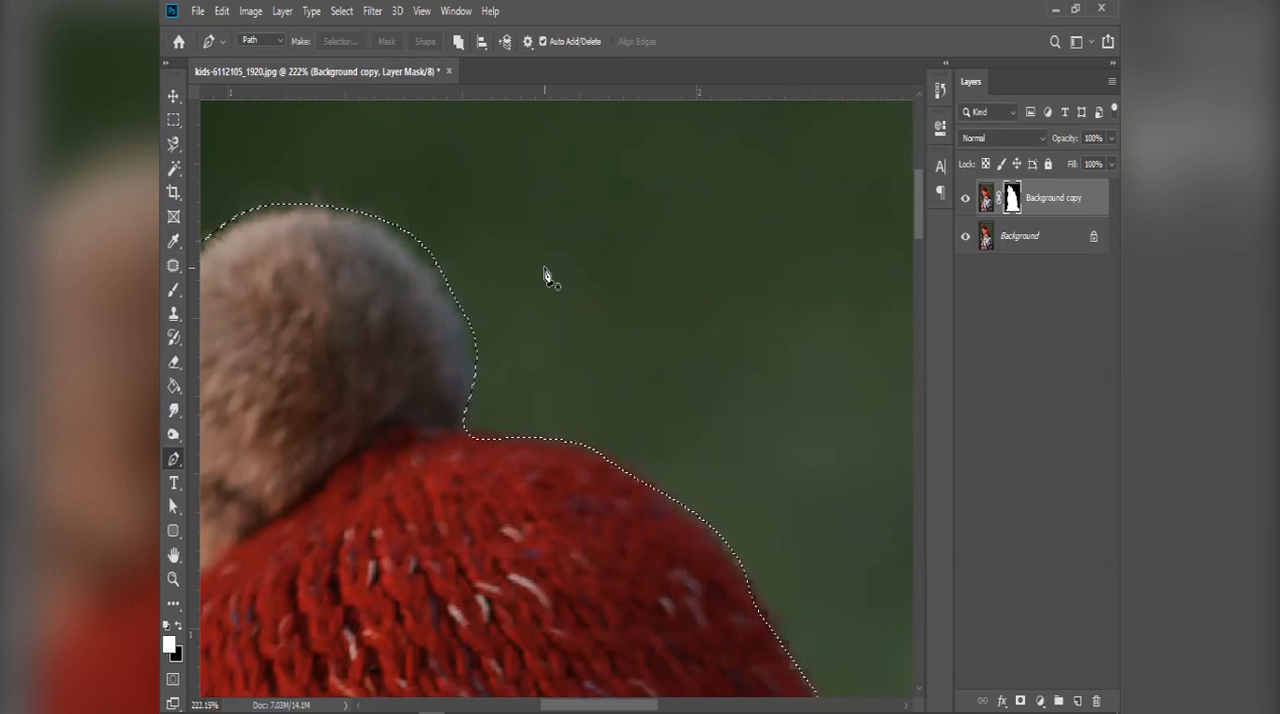
click(978, 237)
click(966, 236)
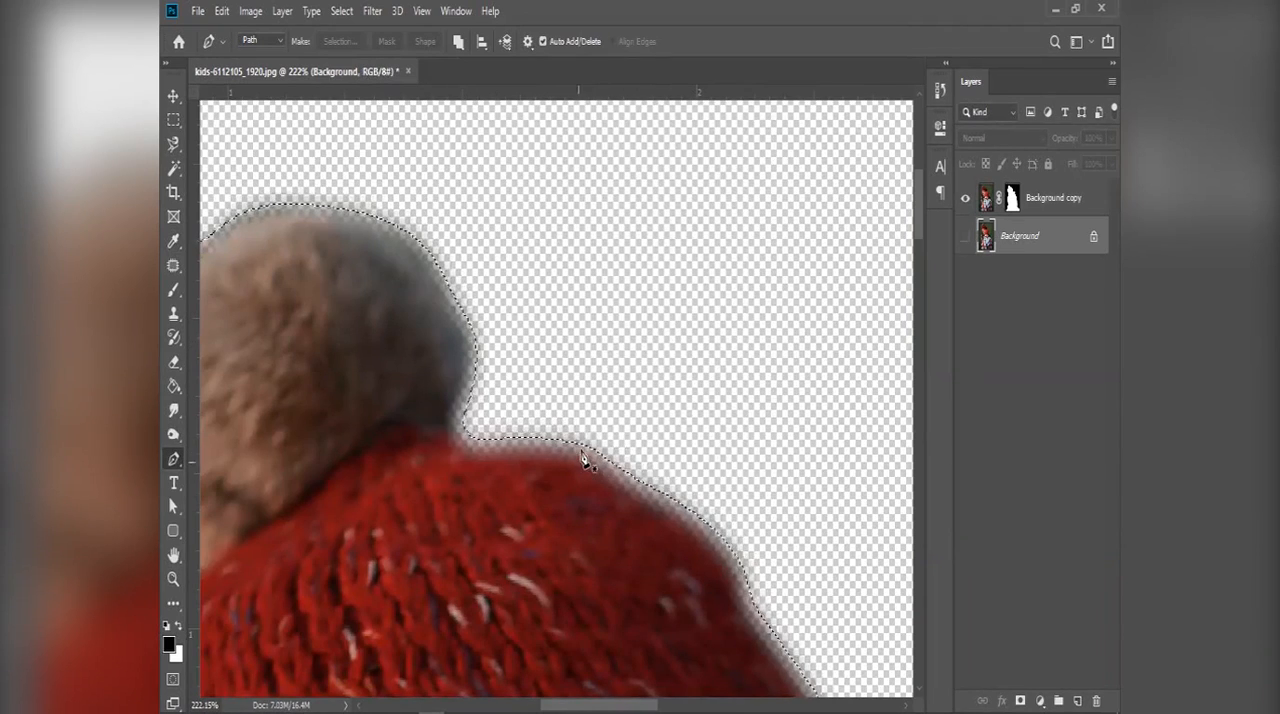
Step: Inspect the feathered cutout edge around the pompom and knitted hat up close, and drop the selection
scroll(575, 470, up, 3)
scroll(541, 490, down, 4)
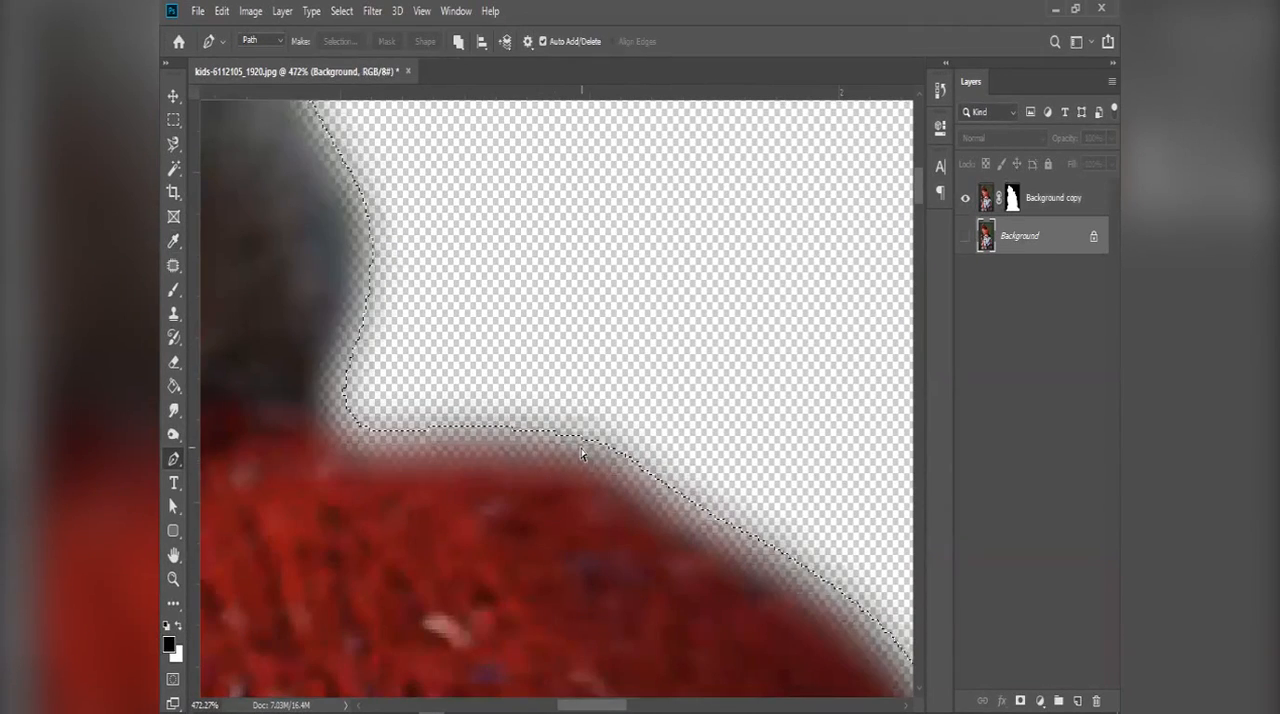
scroll(583, 455, down, 6)
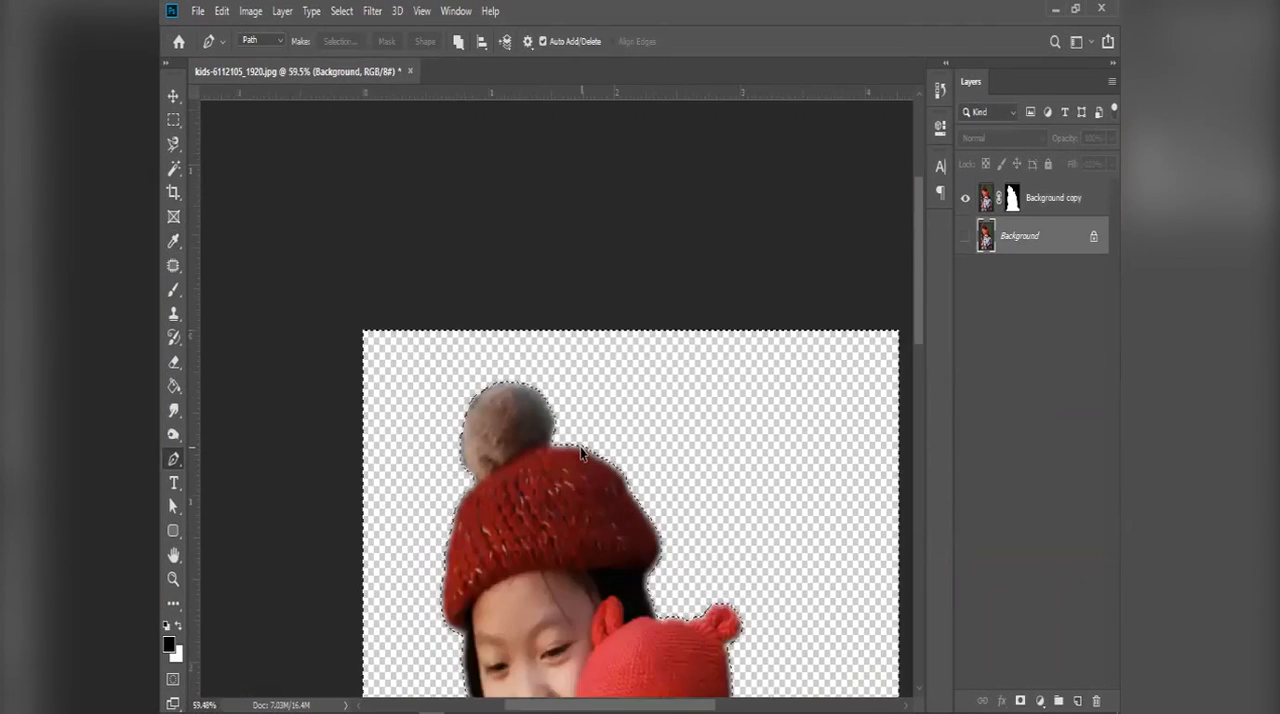
key(ctrl+d)
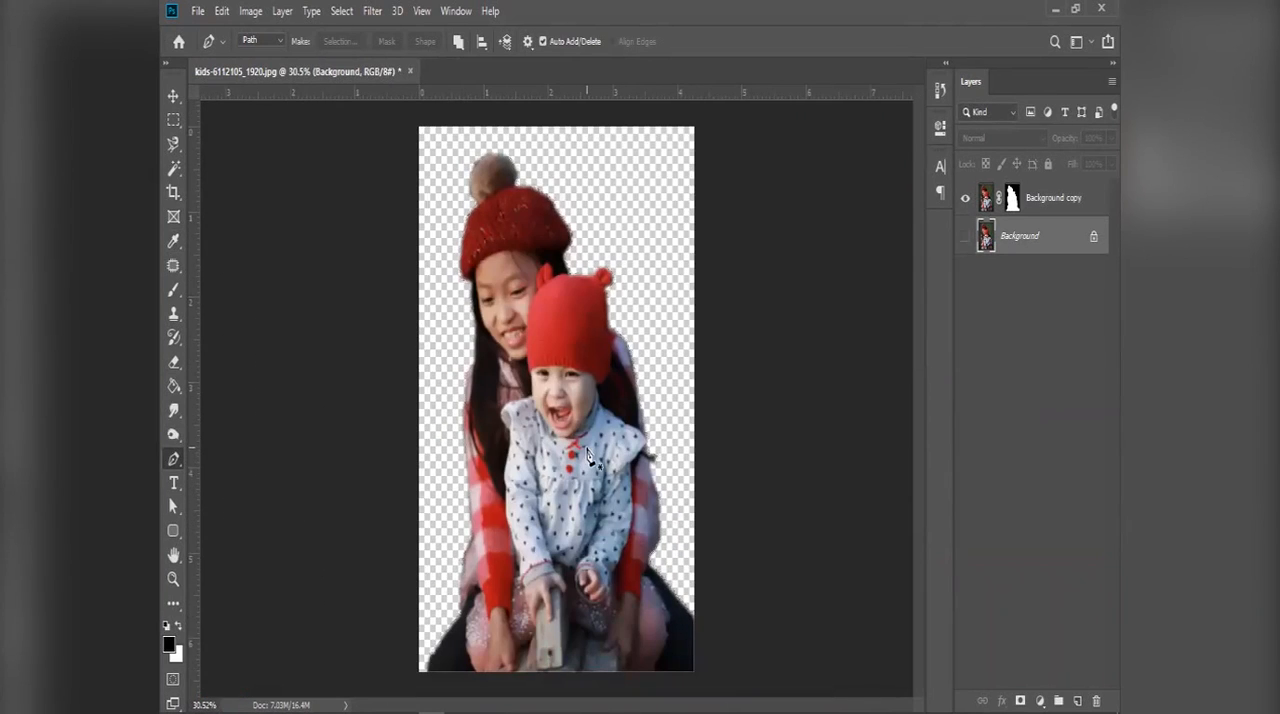
Step: Switch to the Edge browser and bring up the open Pixabay photo page
click(1038, 240)
click(383, 695)
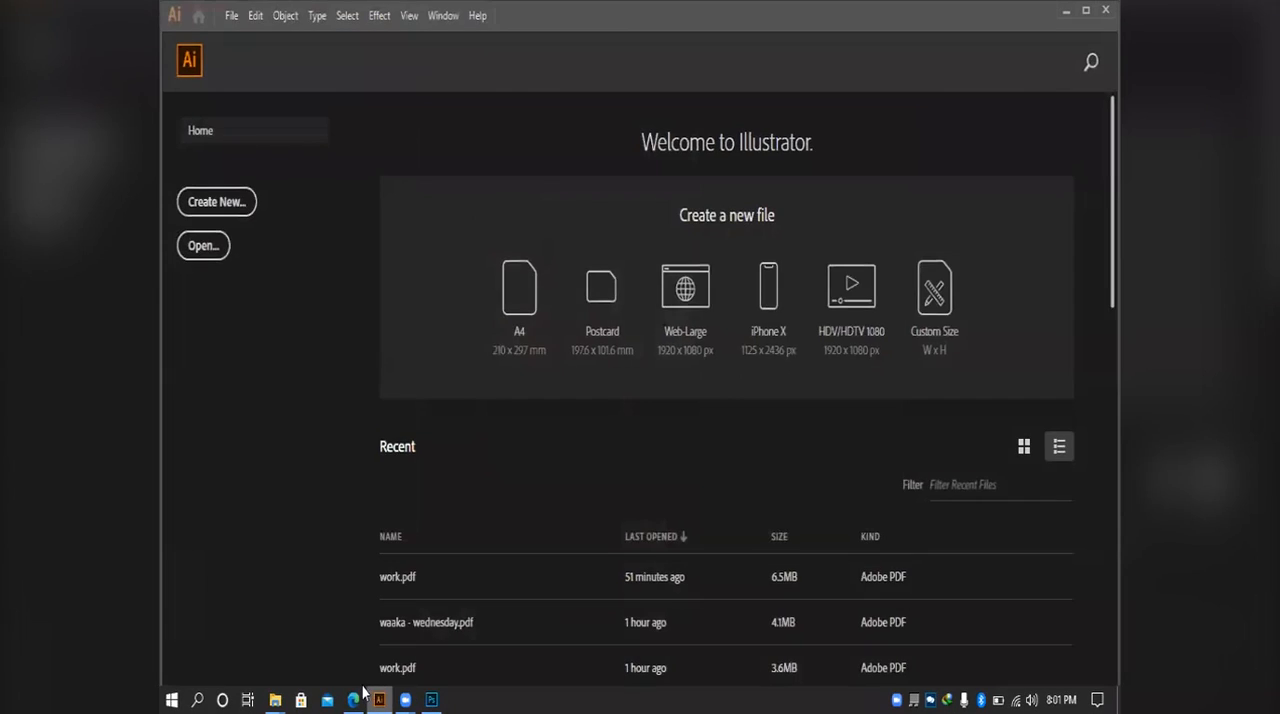
click(355, 695)
click(546, 17)
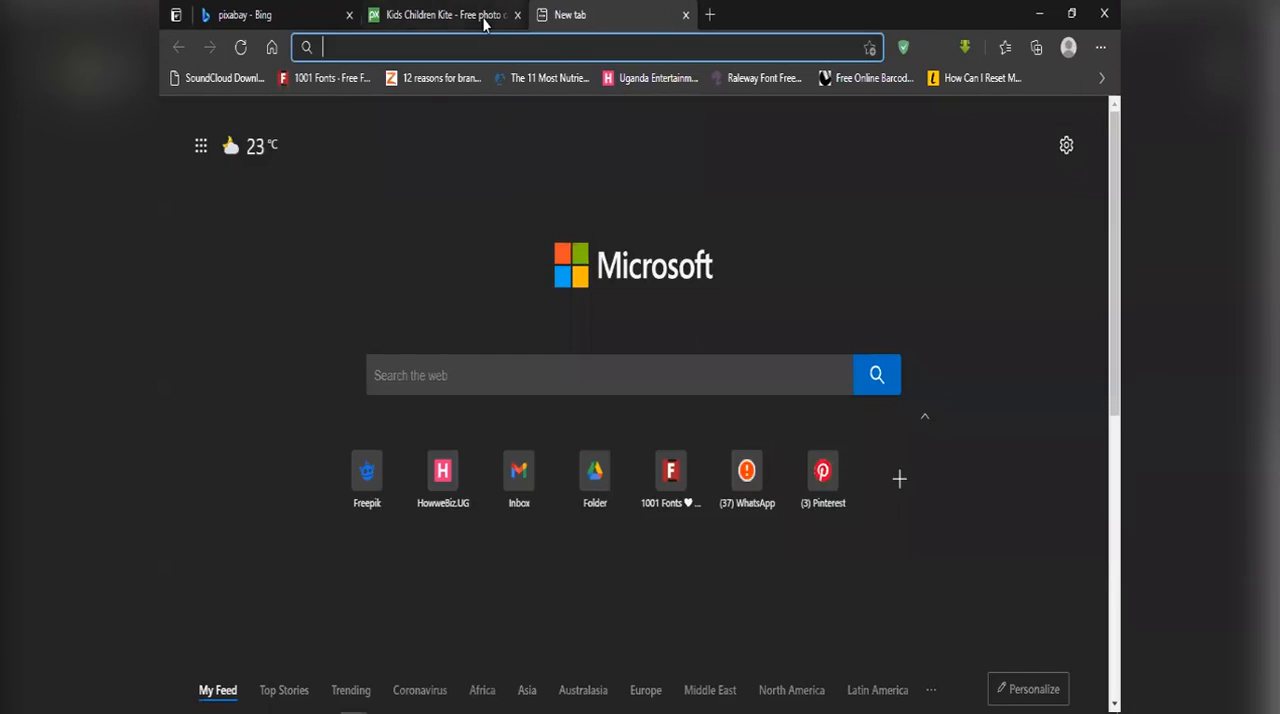
click(483, 20)
scroll(527, 360, up, 2)
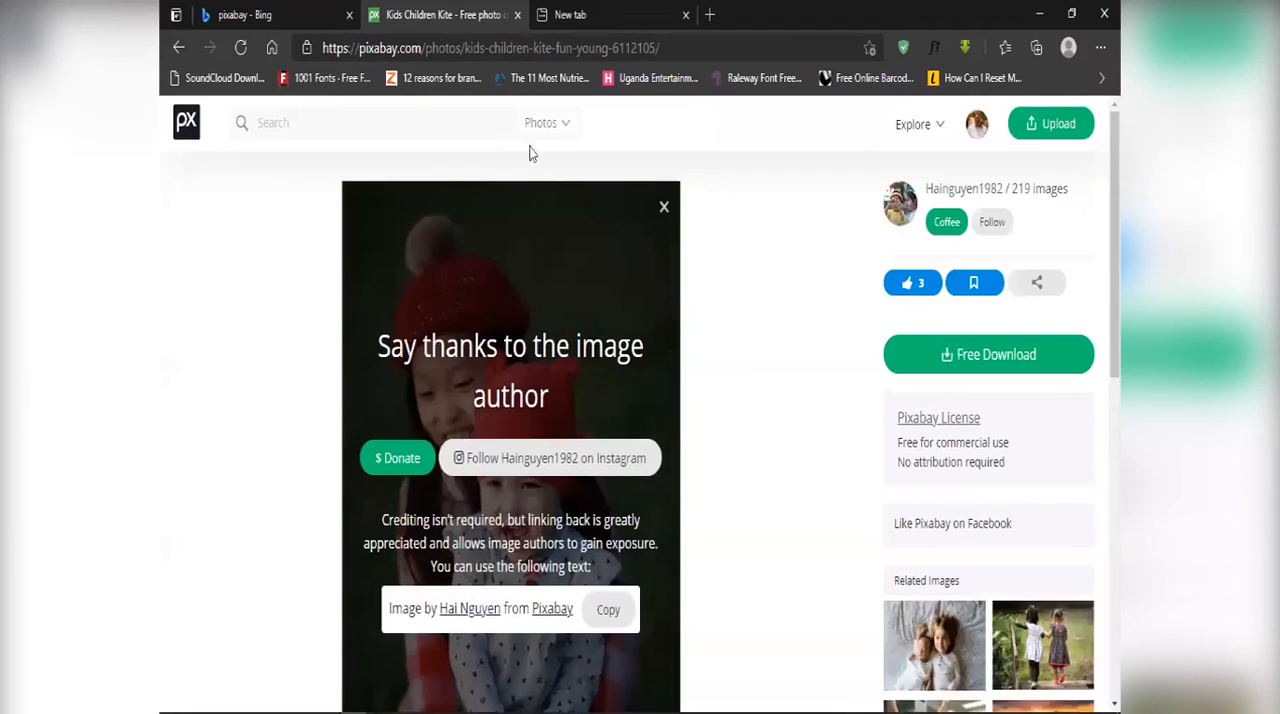
Step: Search Pixabay photos for "backgound"
click(379, 119)
text(bac)
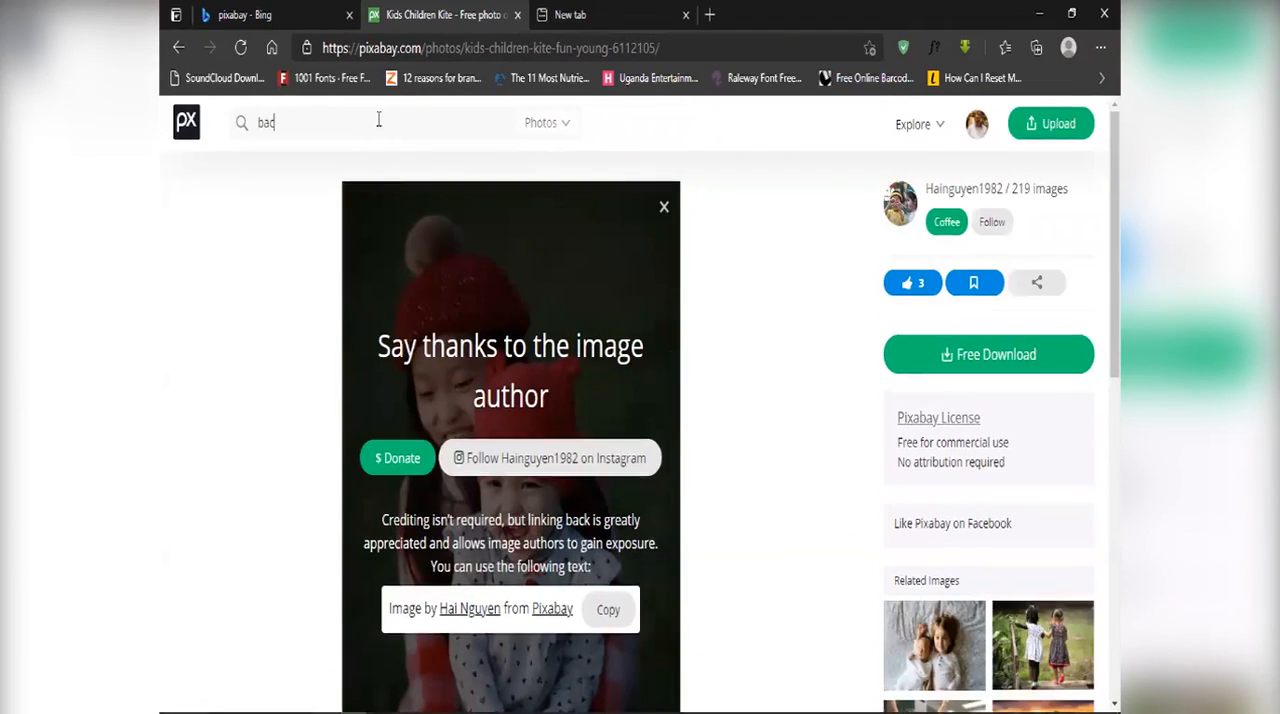
text(kgound)
key(Return)
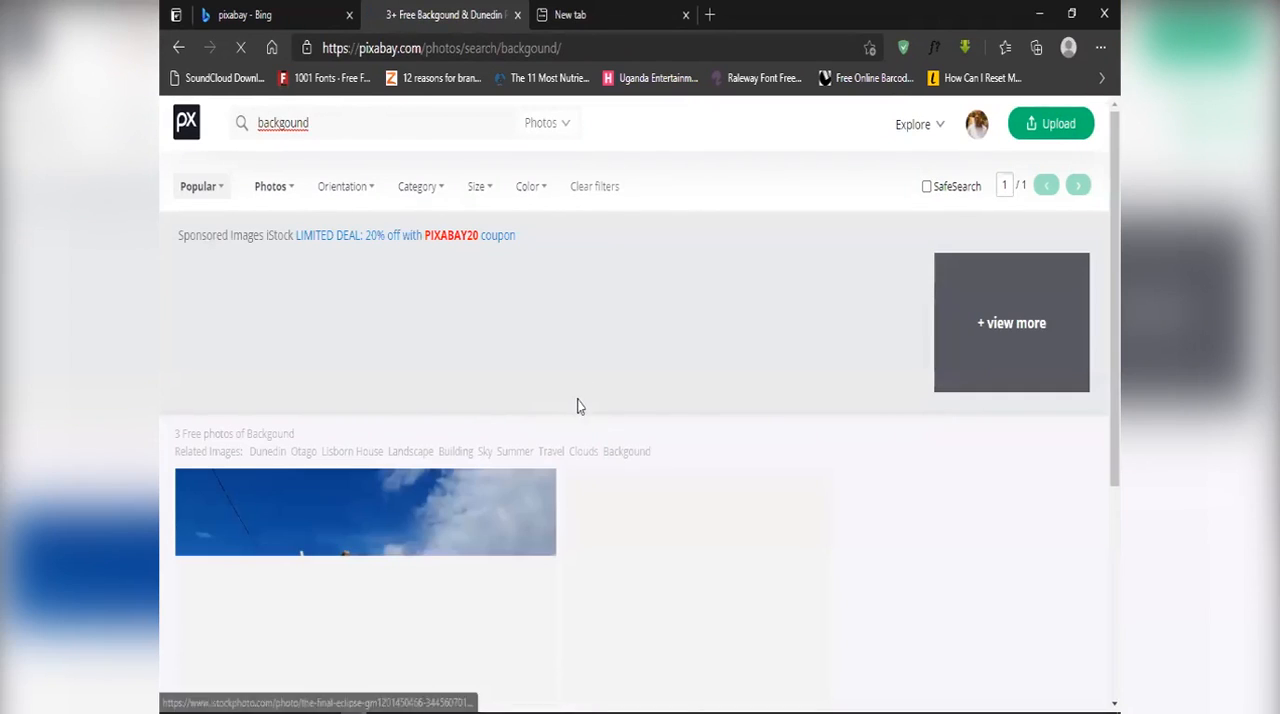
Step: Look through the search results, open the Lisborn House photo and return to the results
scroll(606, 394, down, 2)
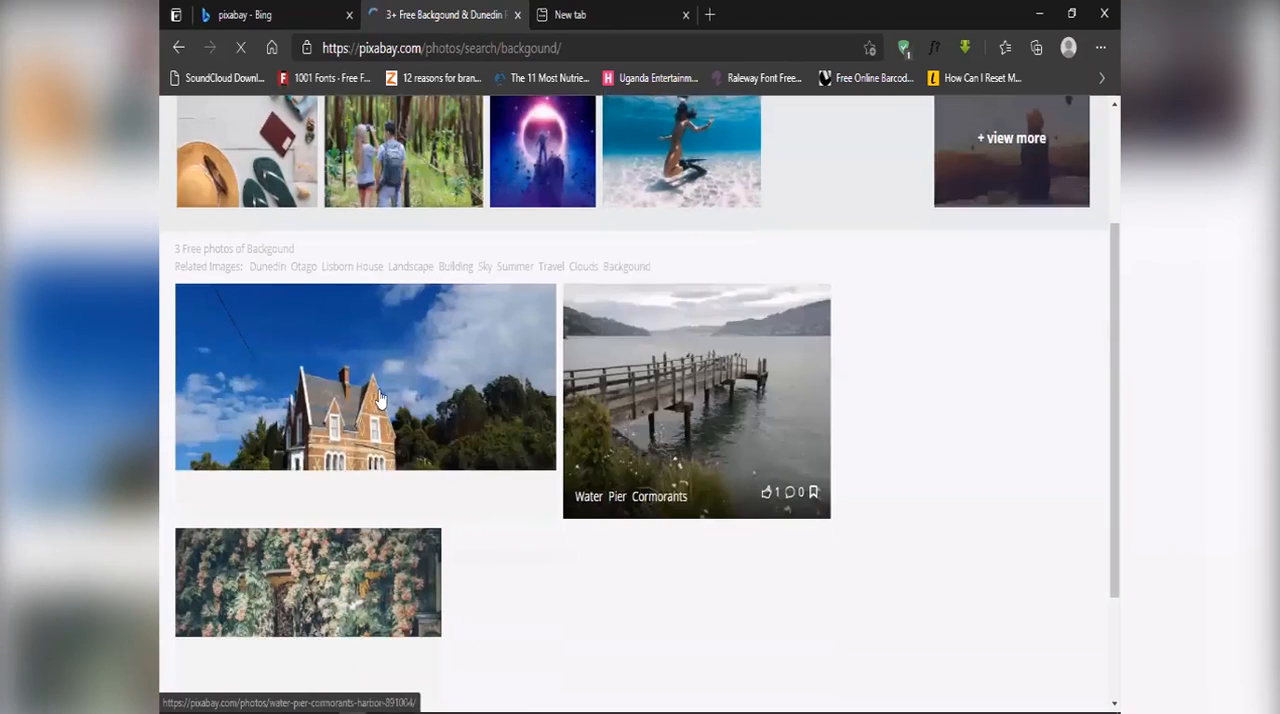
scroll(381, 396, down, 2)
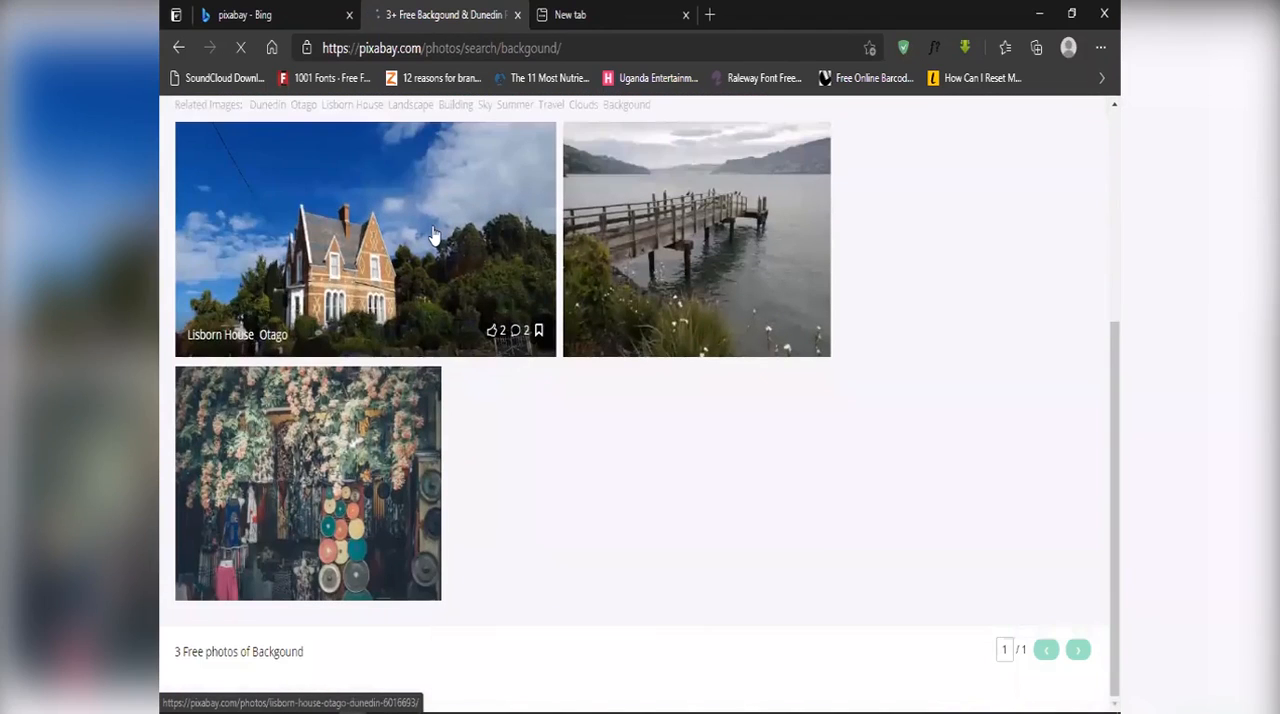
click(434, 235)
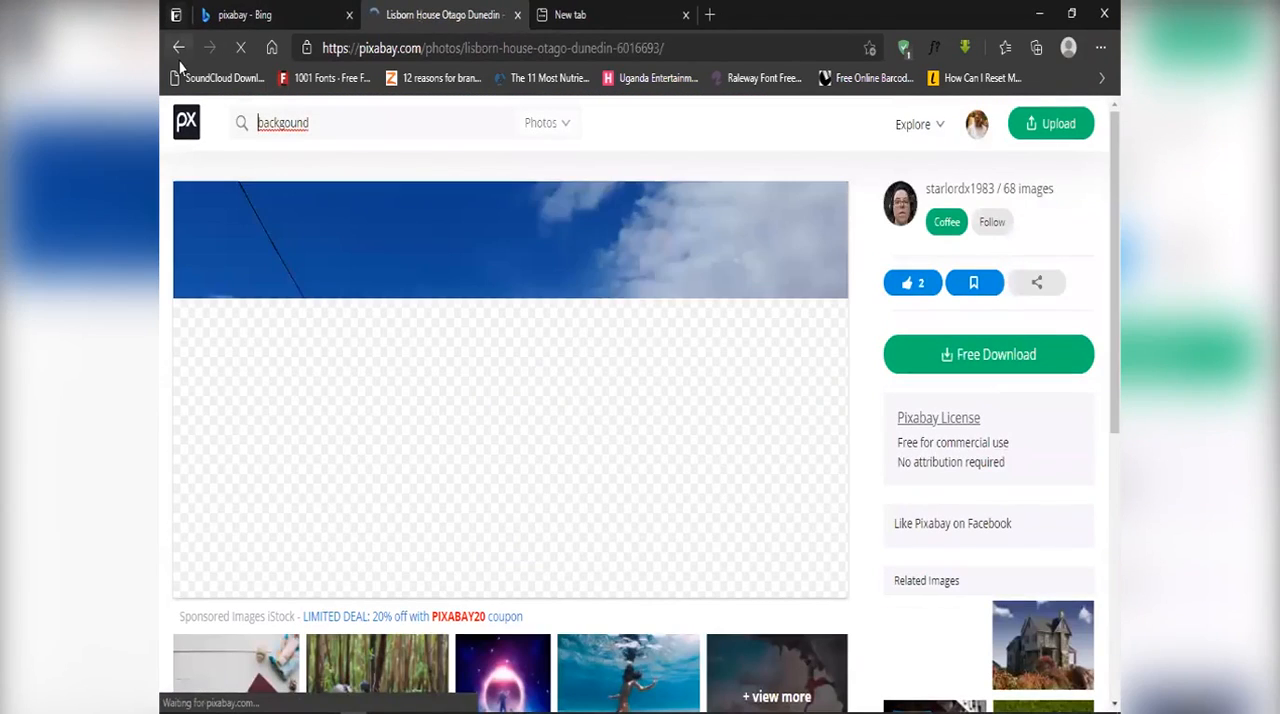
click(179, 50)
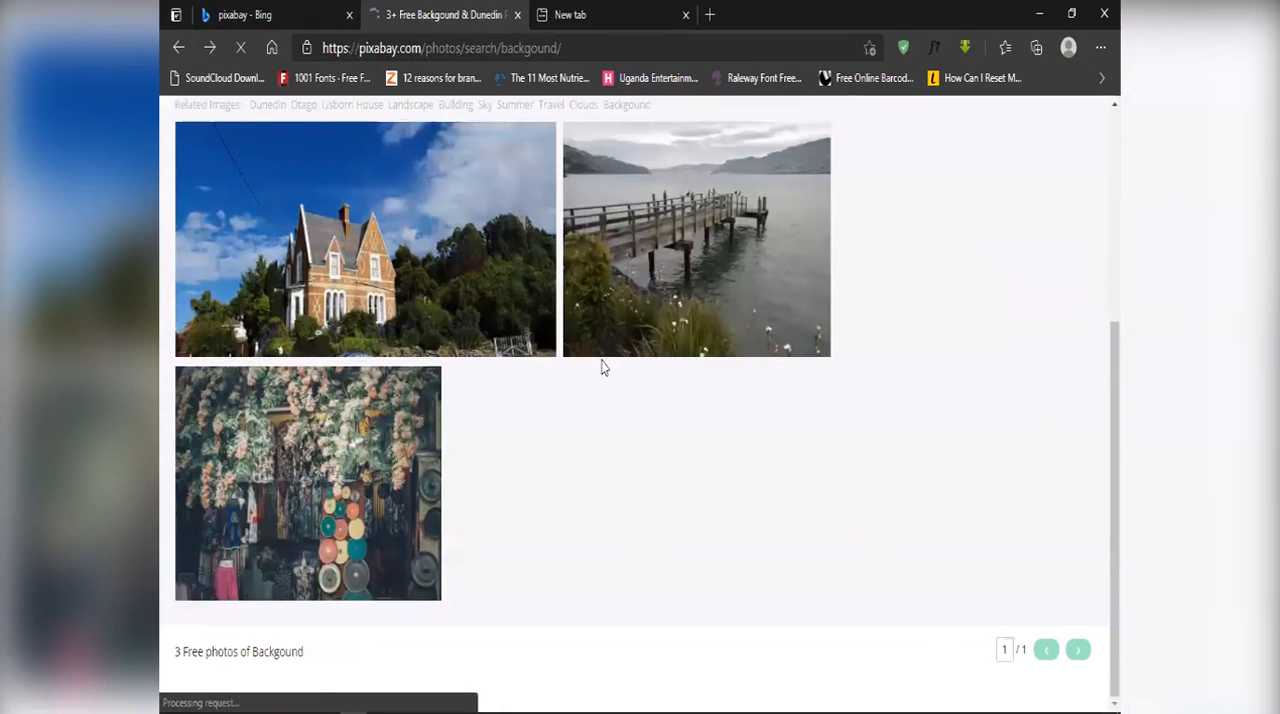
Step: Open the vintage flower shop photo, download it for free, and view the downloaded image before closing the viewer
click(328, 461)
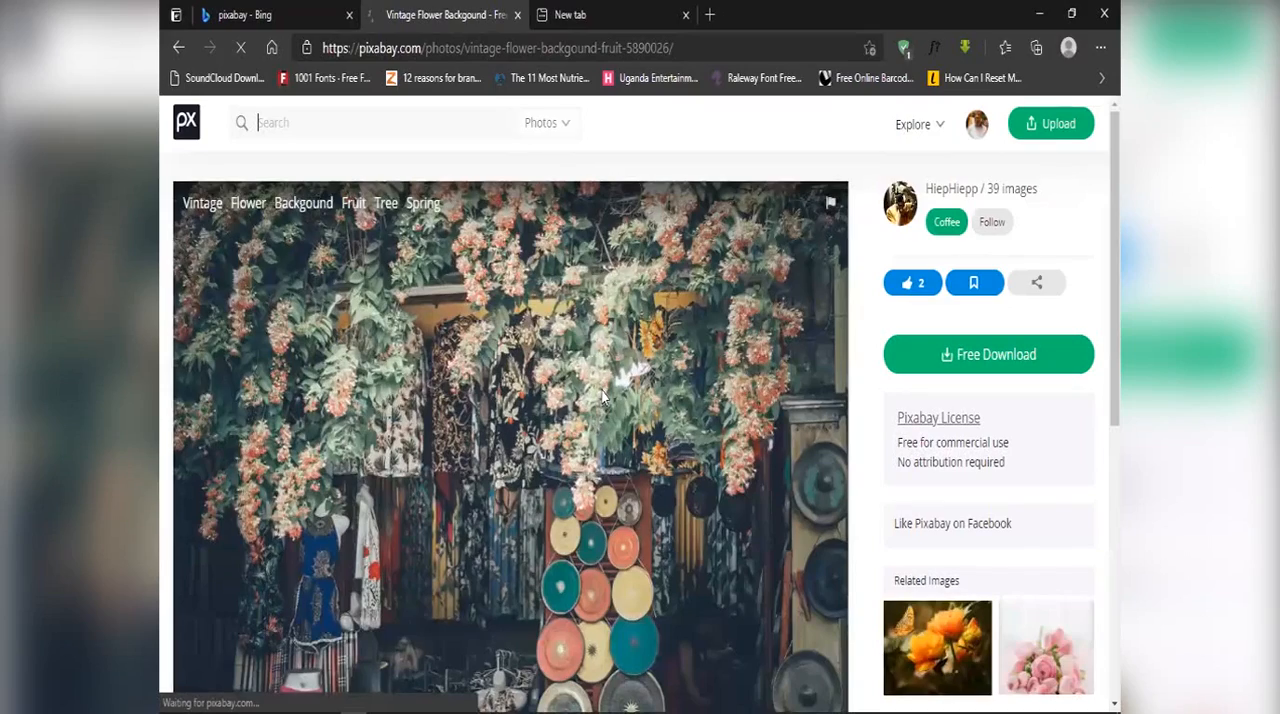
scroll(920, 171, down, 2)
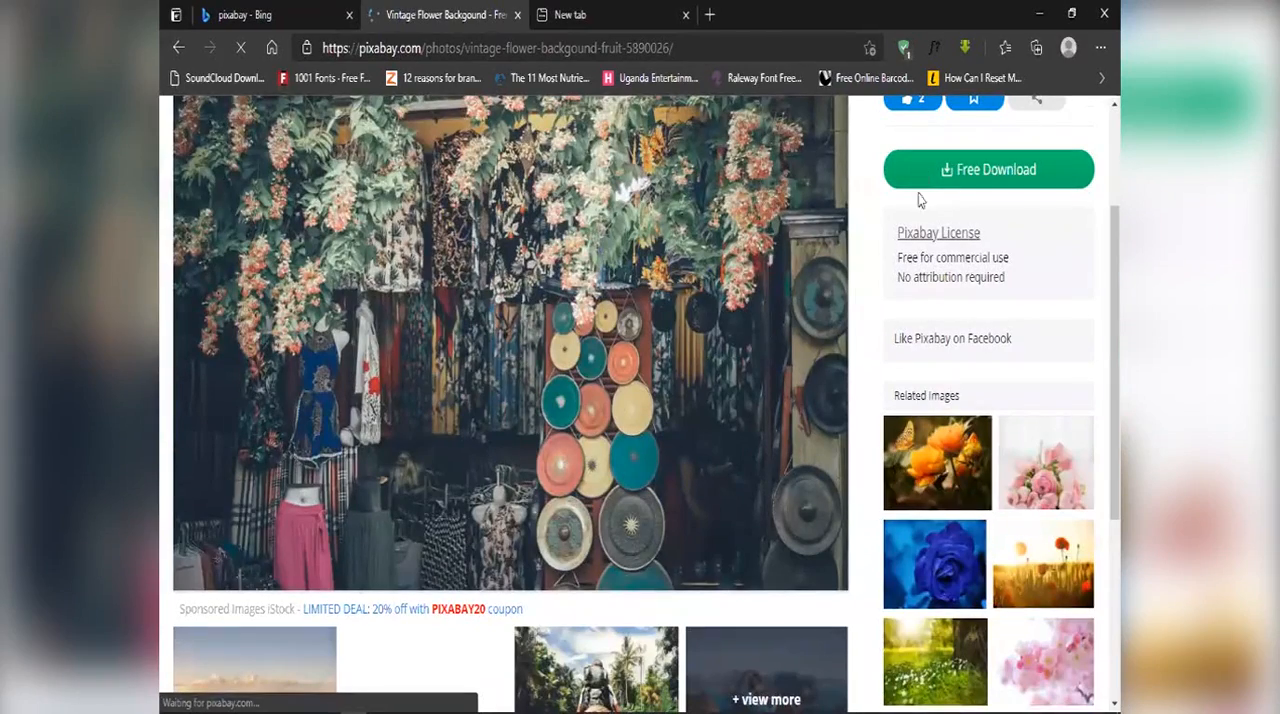
click(928, 345)
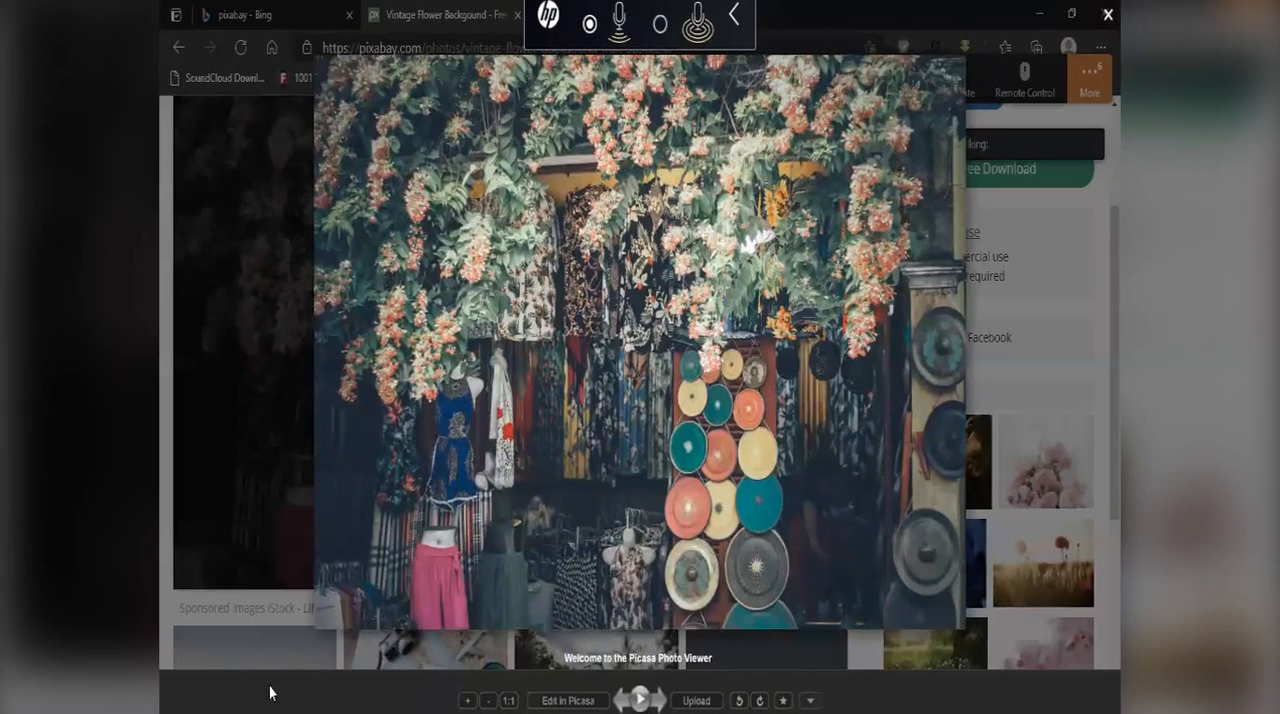
click(297, 662)
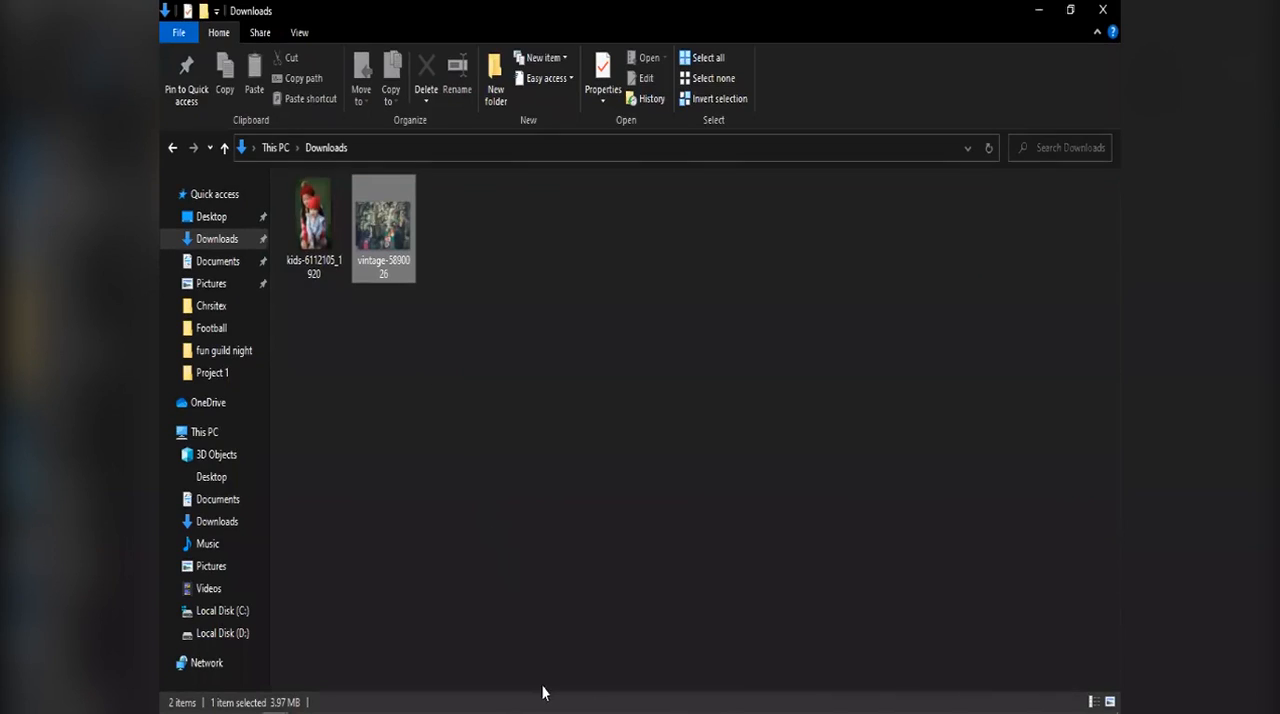
Step: Switch to Photoshop, place the vintage-5890026 photo beneath the cut-out children and enlarge it to cover the whole canvas
drag(542, 692, 458, 690)
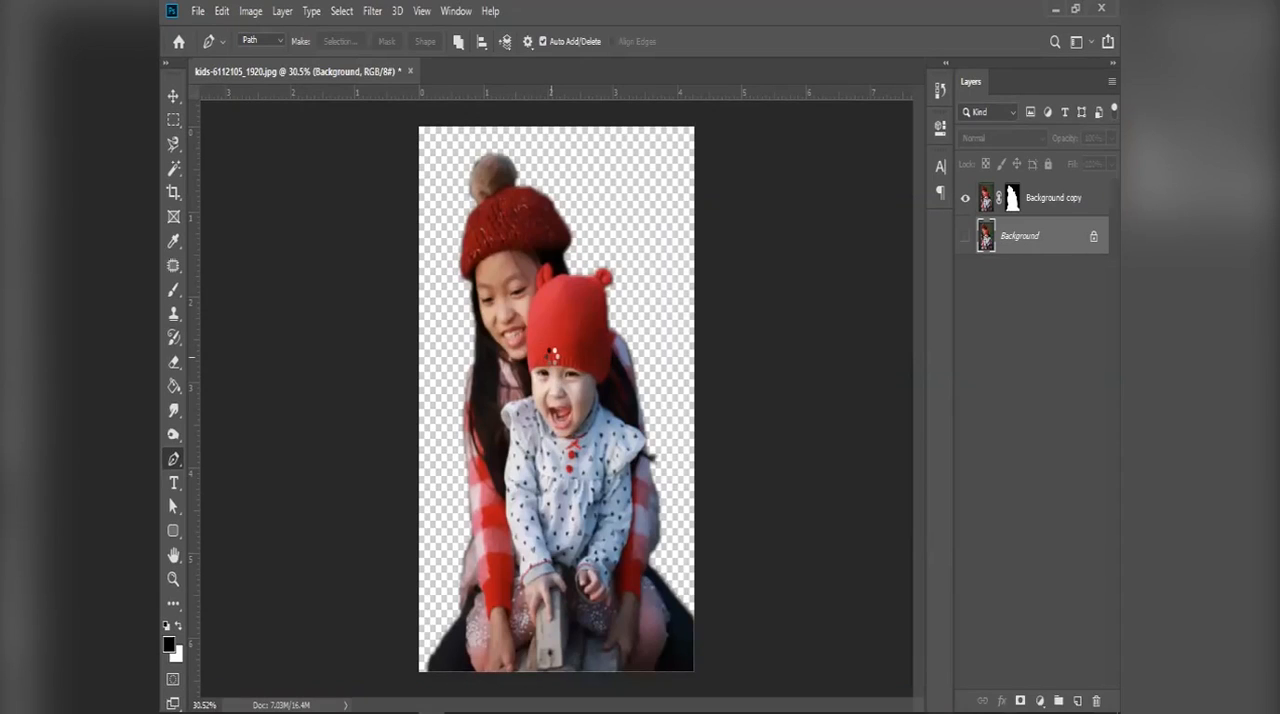
drag(553, 353, 552, 360)
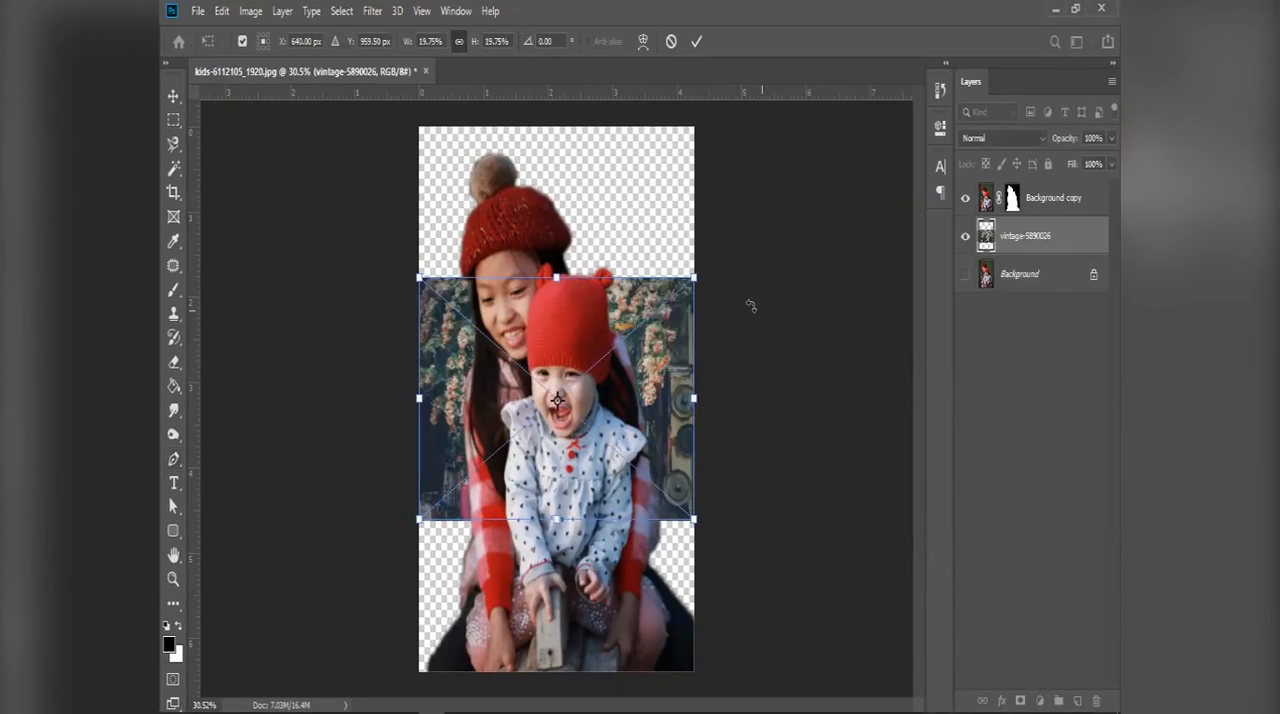
drag(699, 279, 902, 163)
key(Return)
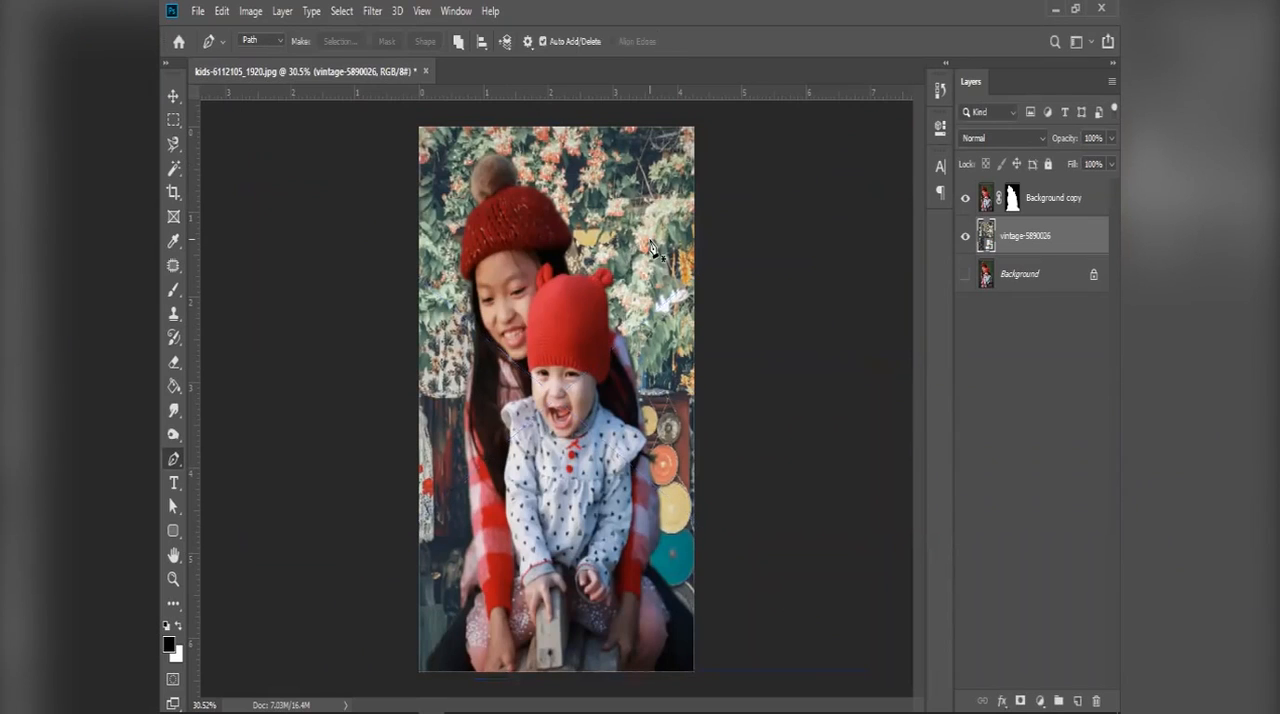
key(v)
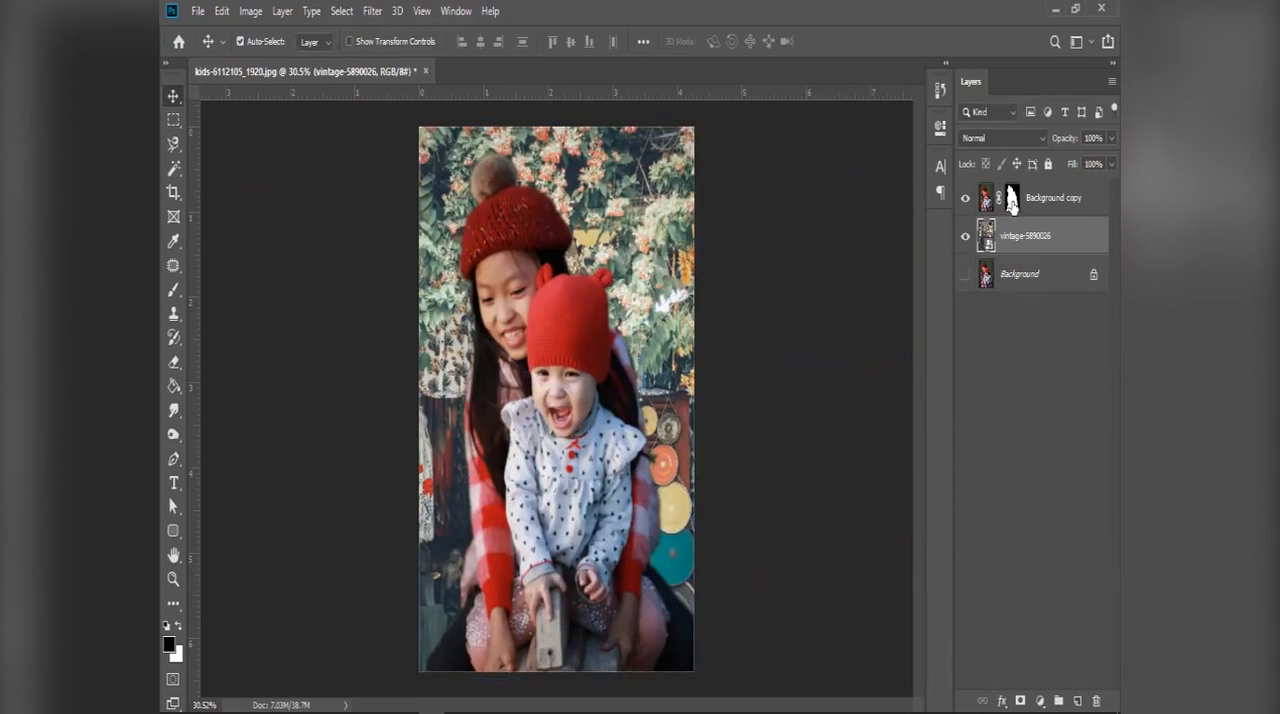
Step: Toggle the cut-out layer's visibility to compare the composite with the bare background photo, and examine the children's edges up close
click(966, 198)
click(966, 198)
click(966, 198)
click(966, 198)
click(966, 198)
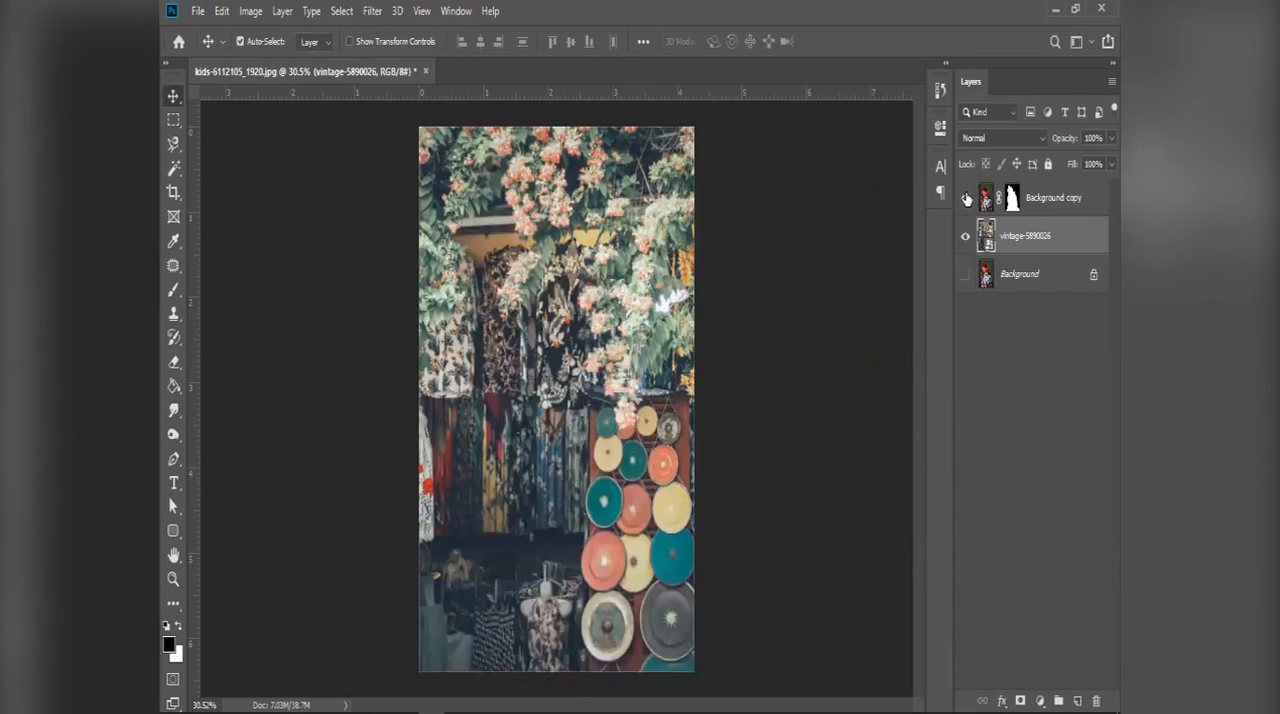
click(966, 198)
scroll(520, 232, up, 2)
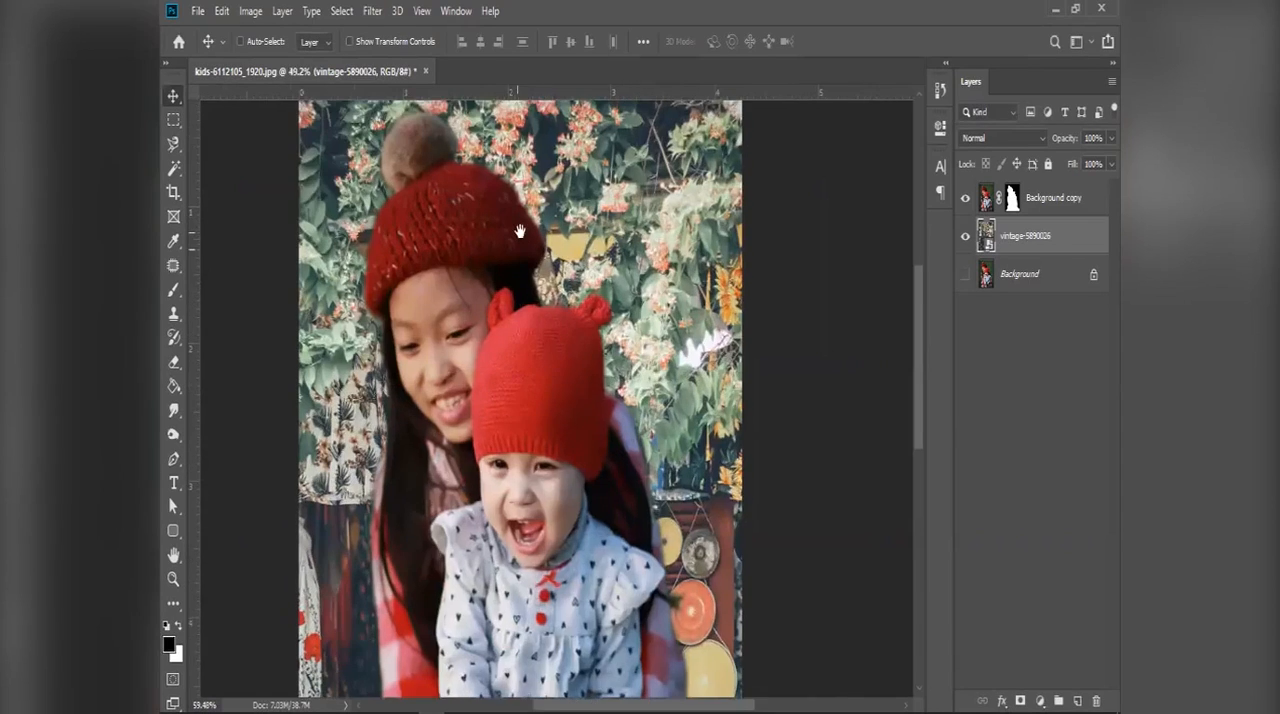
scroll(520, 232, up, 3)
scroll(540, 272, down, 3)
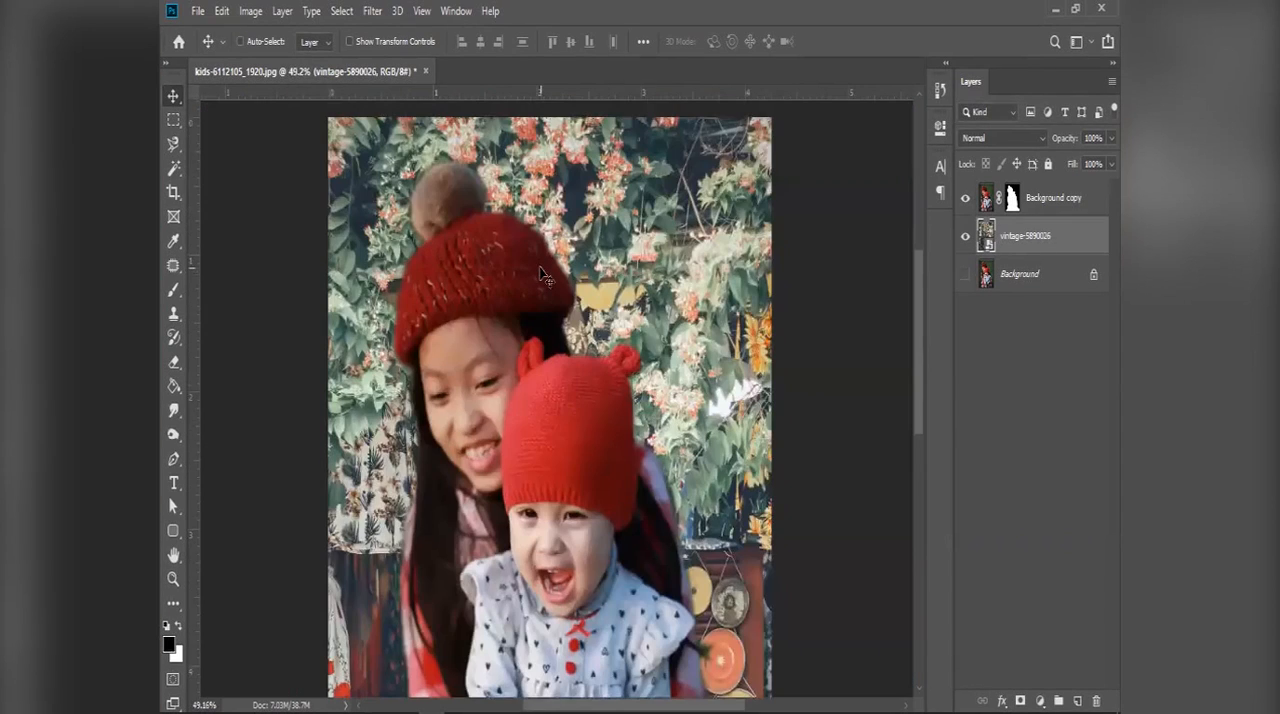
Step: Place the vintage-5890026 photo from the Downloads folder as an embedded image directly above the Background layer
click(1068, 282)
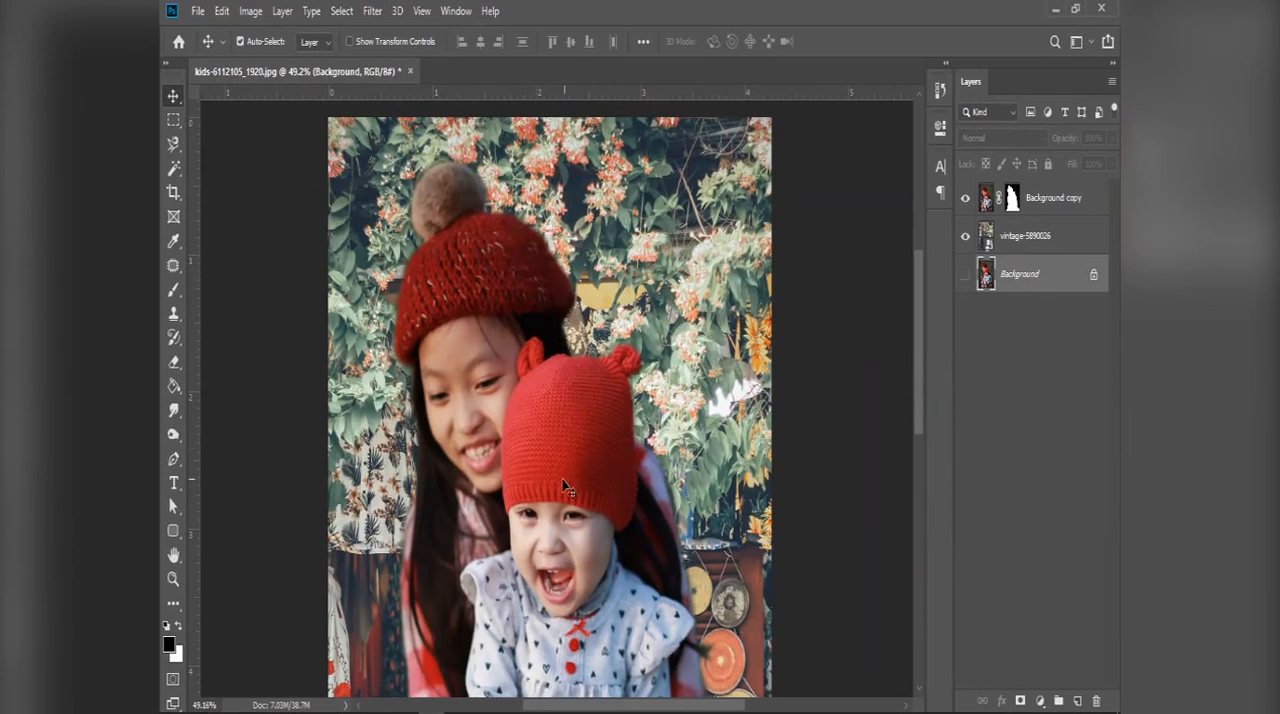
click(200, 11)
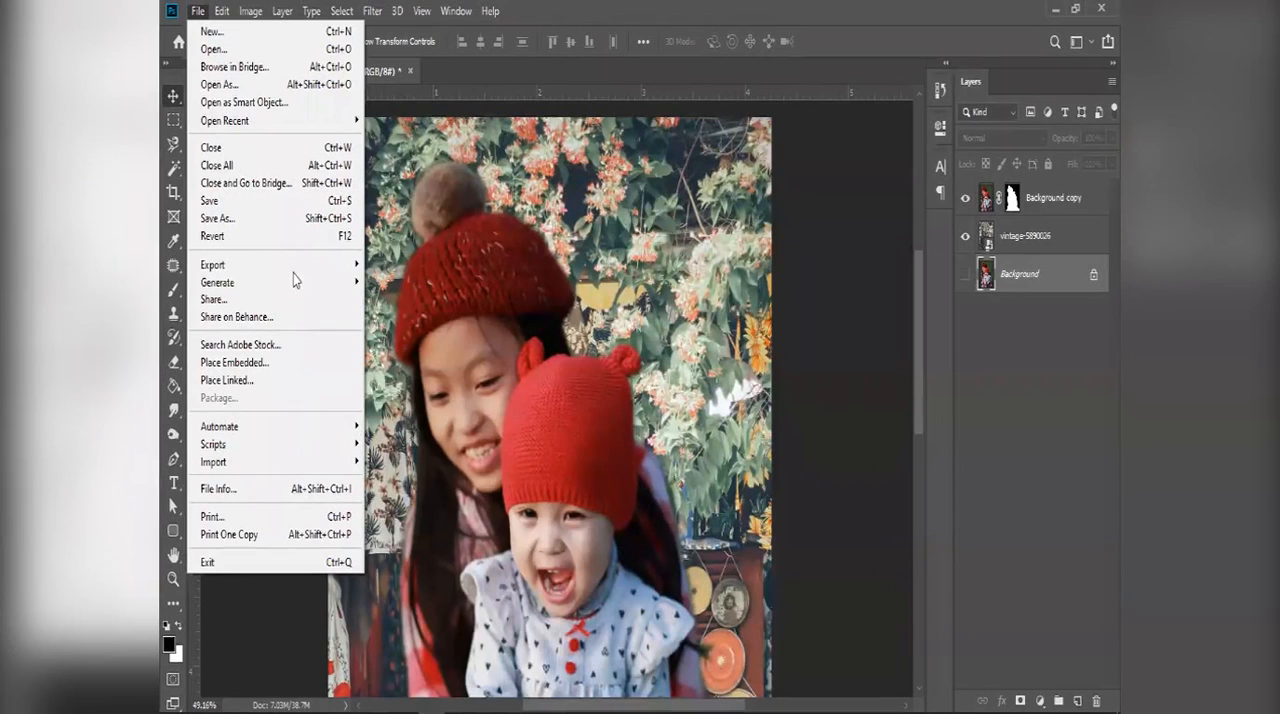
mouse_move(294, 270)
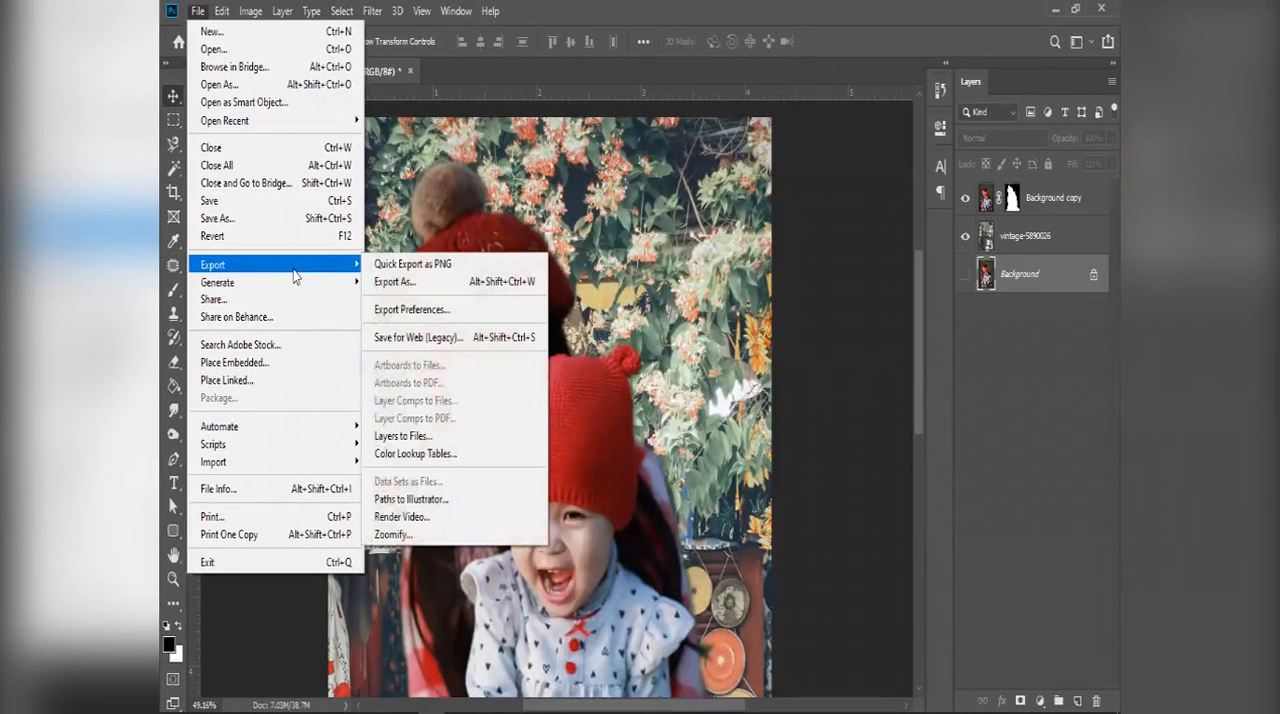
click(301, 356)
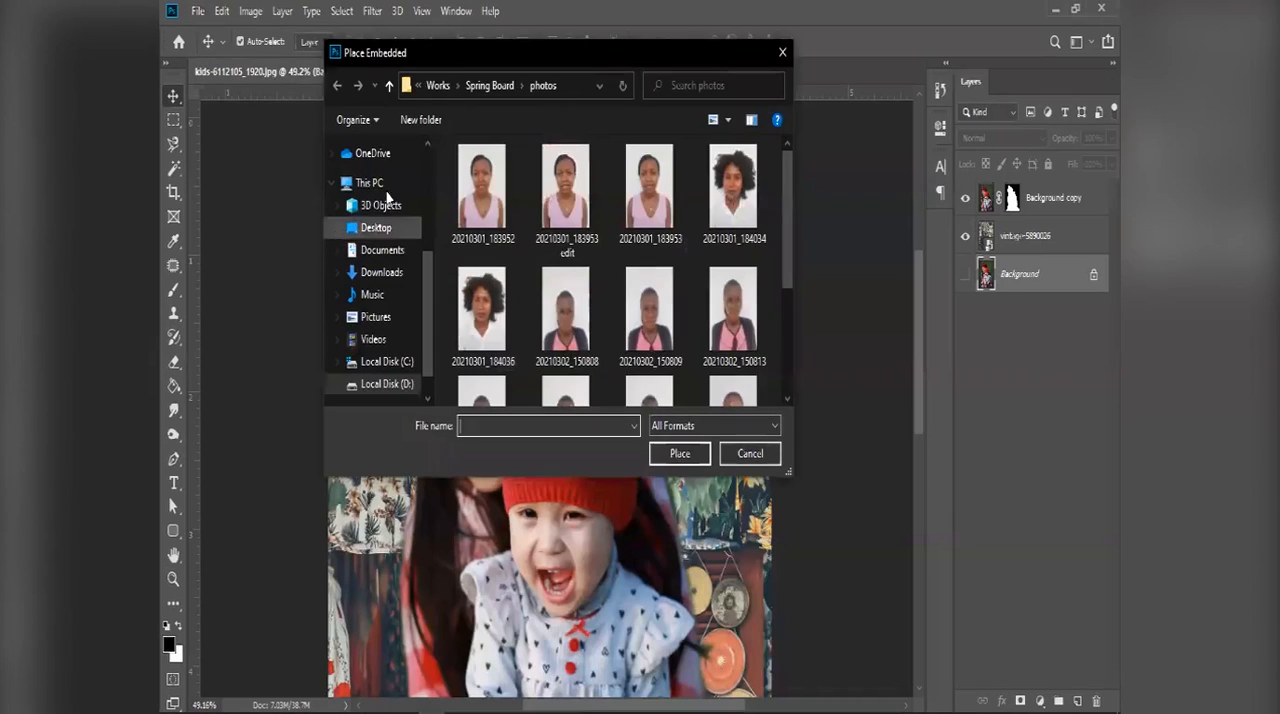
click(386, 230)
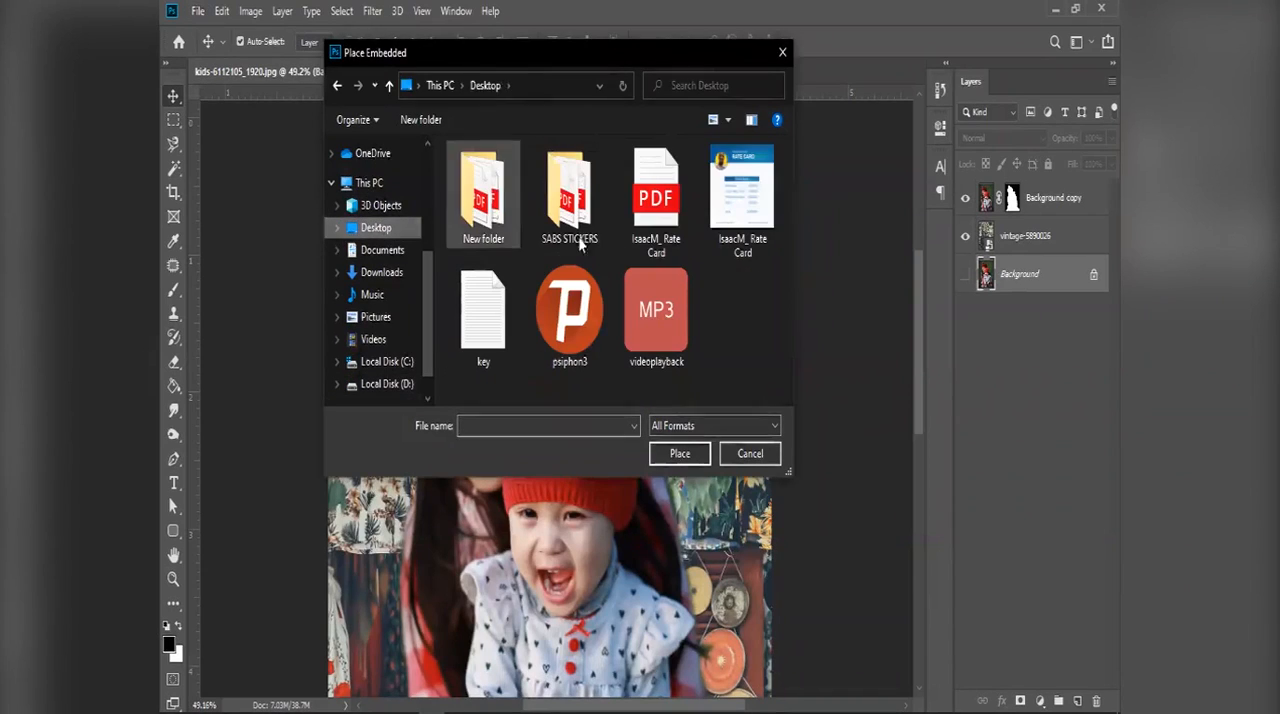
click(385, 272)
double_click(476, 229)
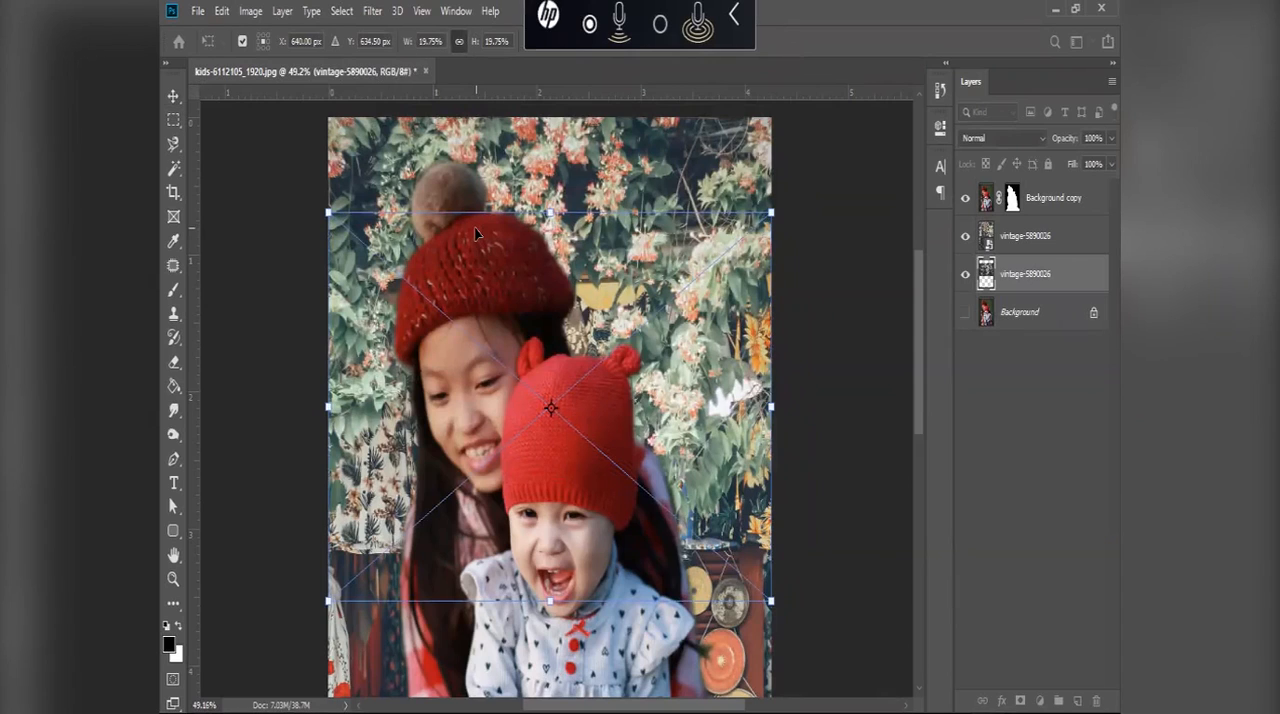
key(Return)
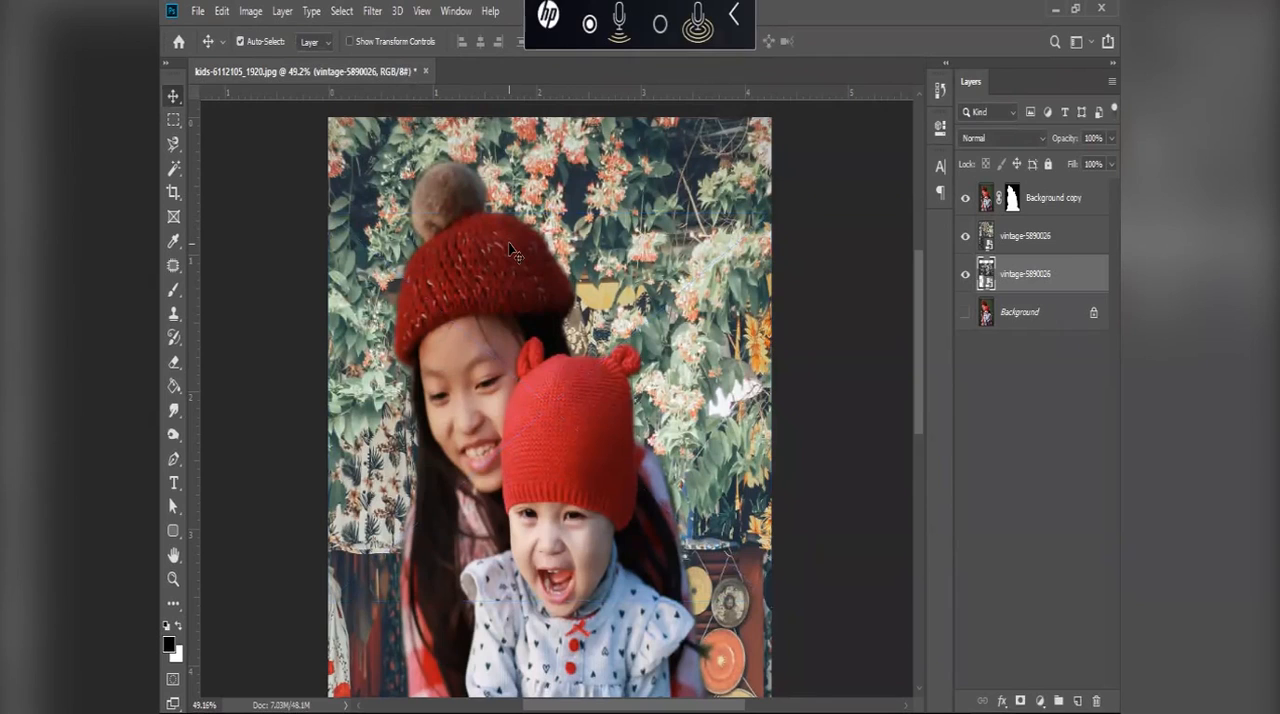
Step: Hide both vintage-5890026 photo layers so only the cut-out children show
scroll(510, 303, down, 1)
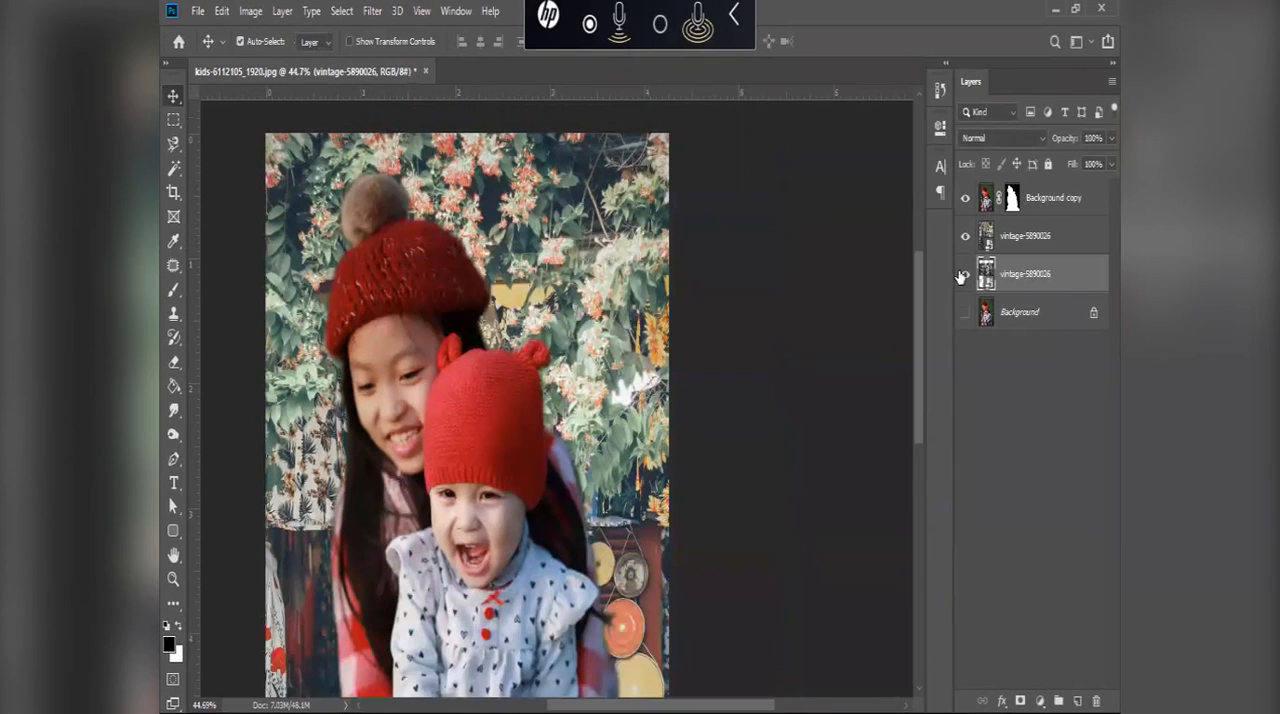
click(965, 274)
click(965, 236)
Step: Add a Solid Color fill layer directly above the Background layer in light green #80eeac
click(989, 314)
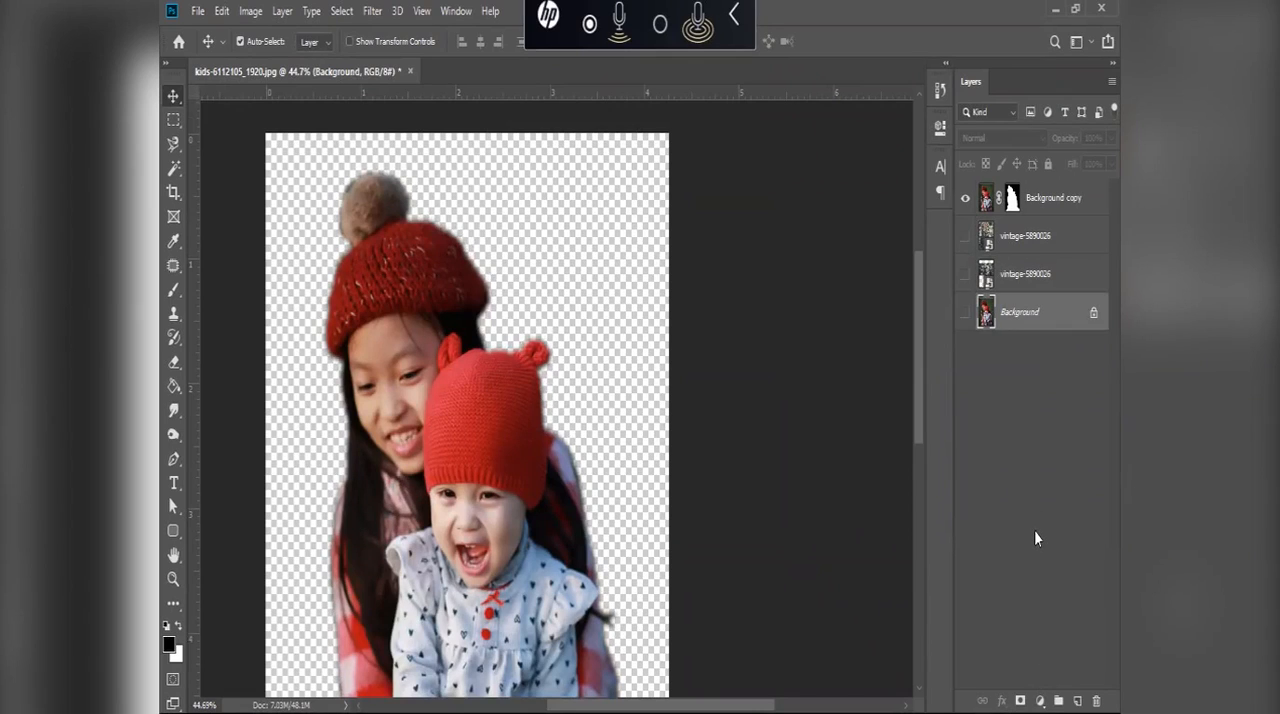
click(1040, 699)
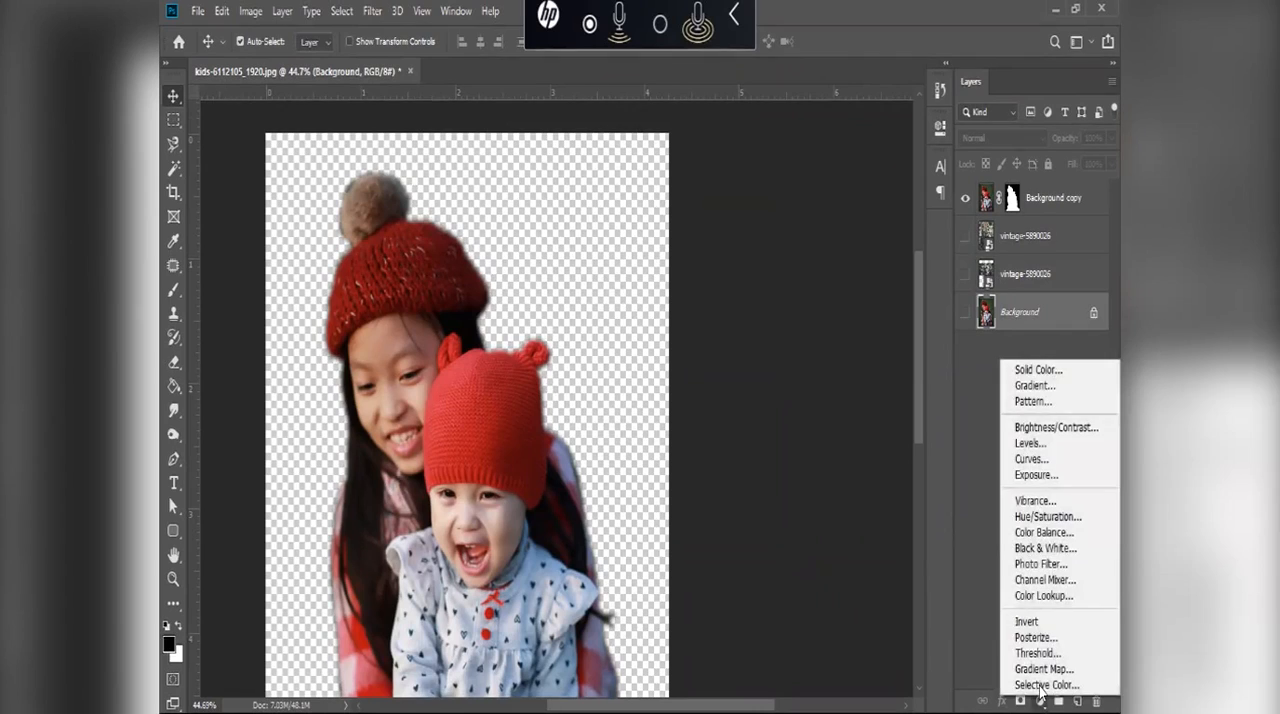
click(1040, 696)
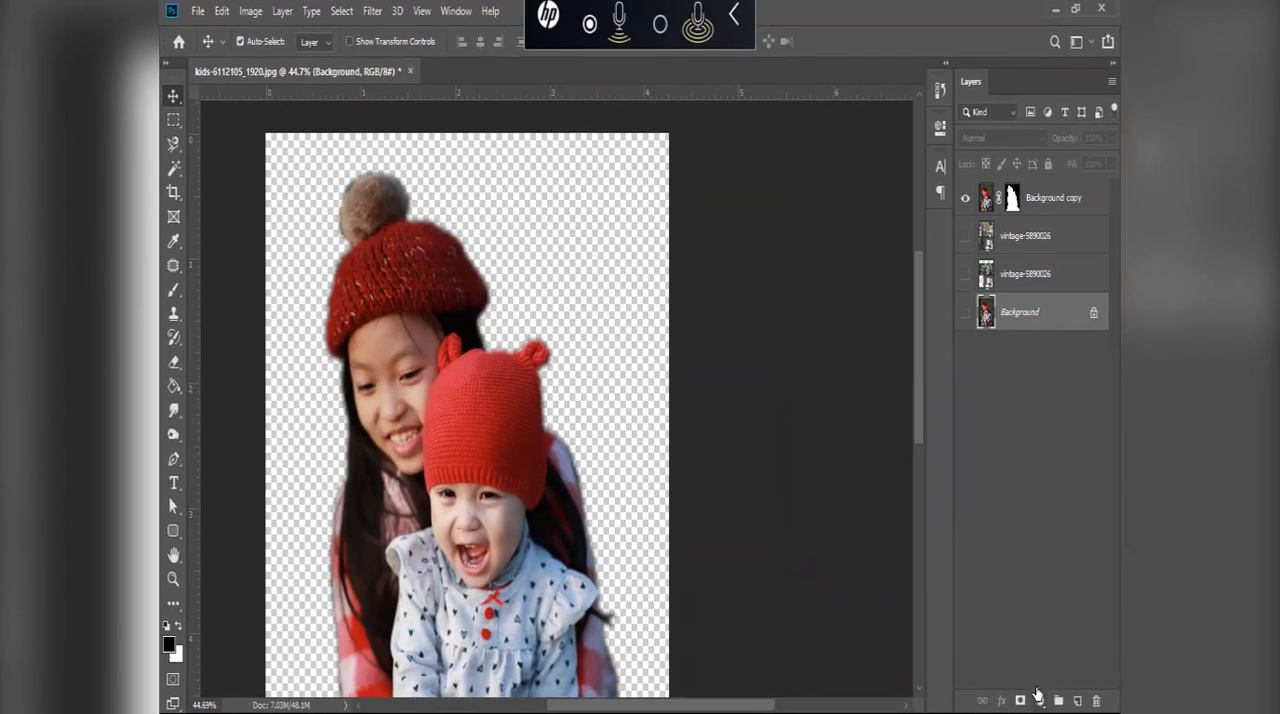
click(1041, 694)
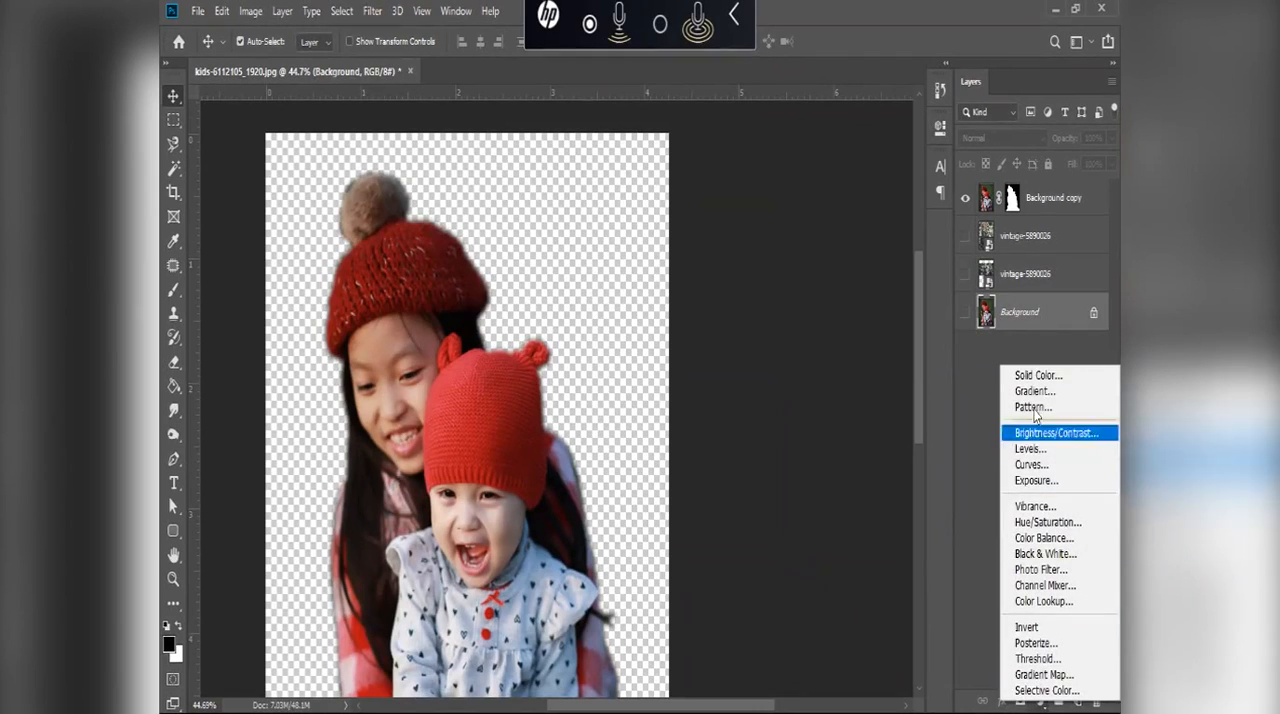
click(1038, 376)
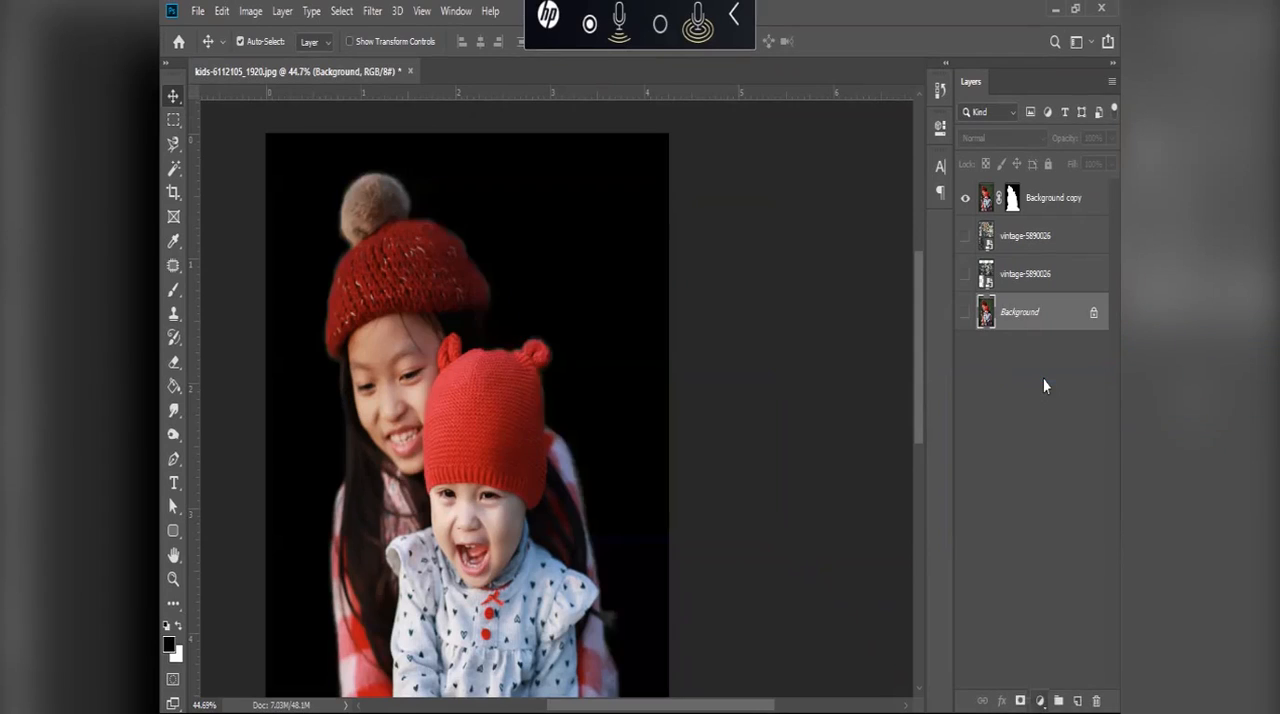
click(519, 221)
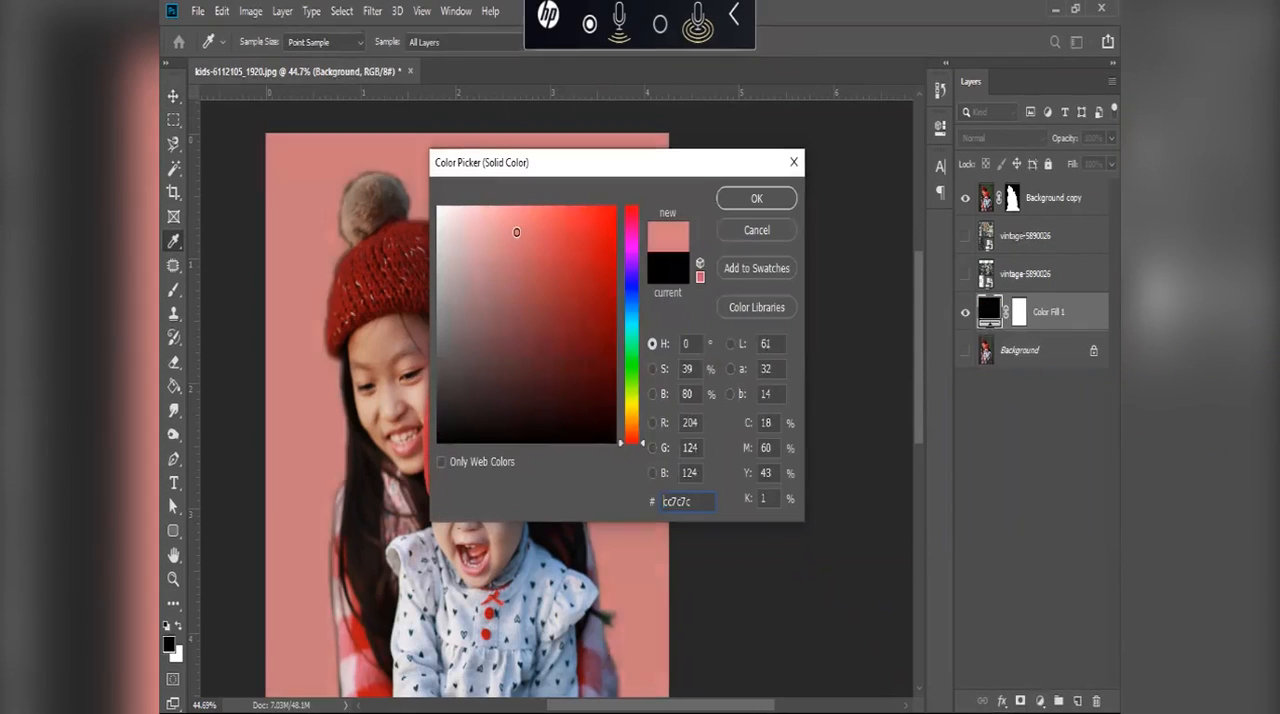
click(635, 250)
drag(636, 248, 637, 259)
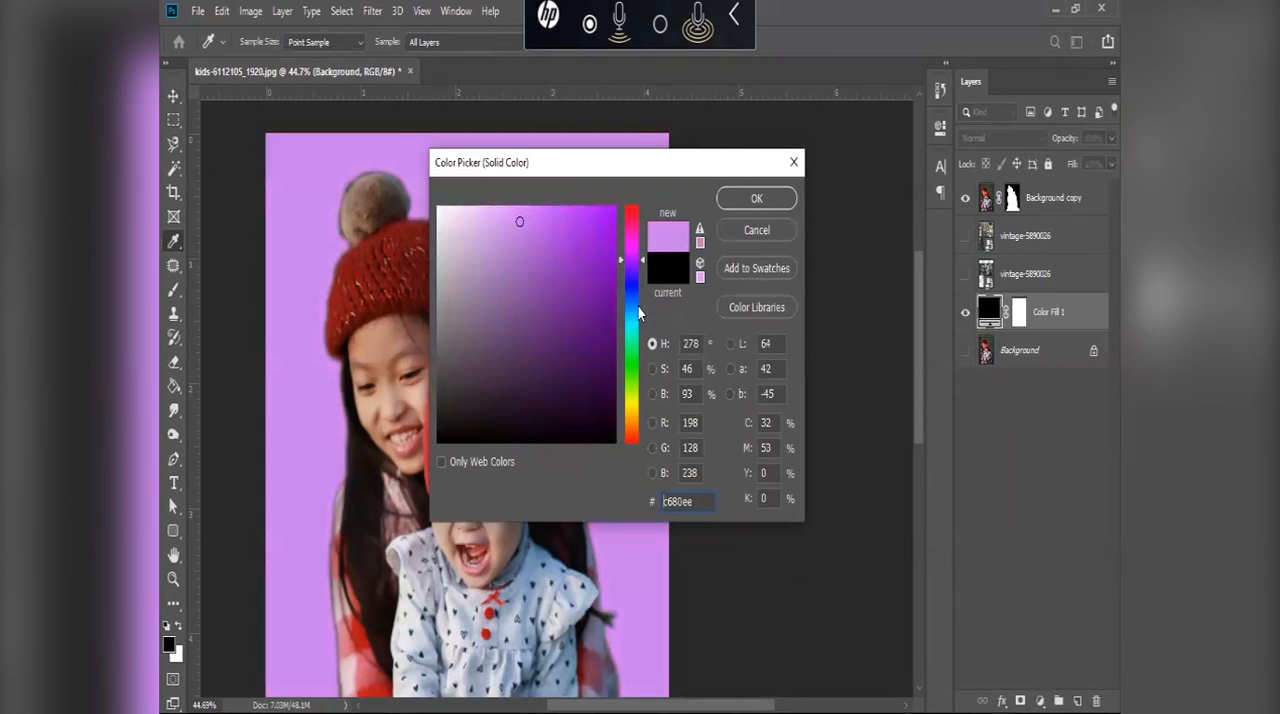
mouse_move(638, 366)
mouse_down()
mouse_move(637, 335)
mouse_move(638, 362)
mouse_move(638, 349)
mouse_up()
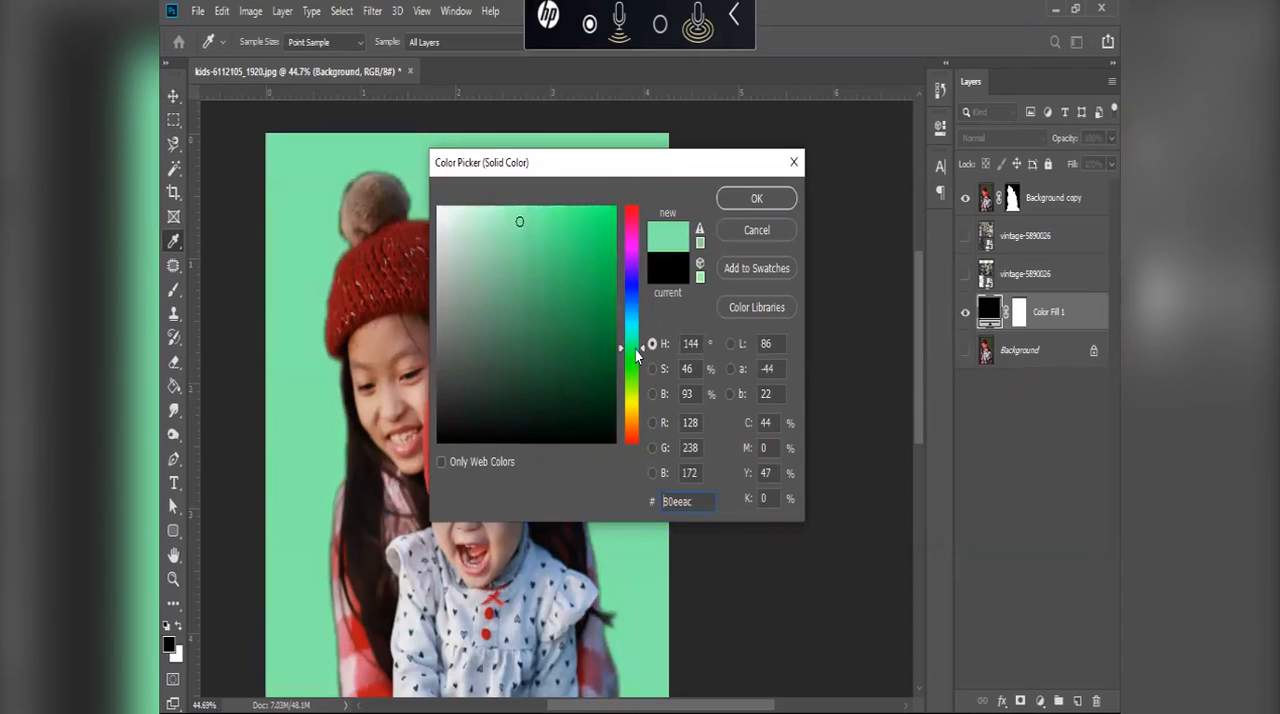
click(741, 205)
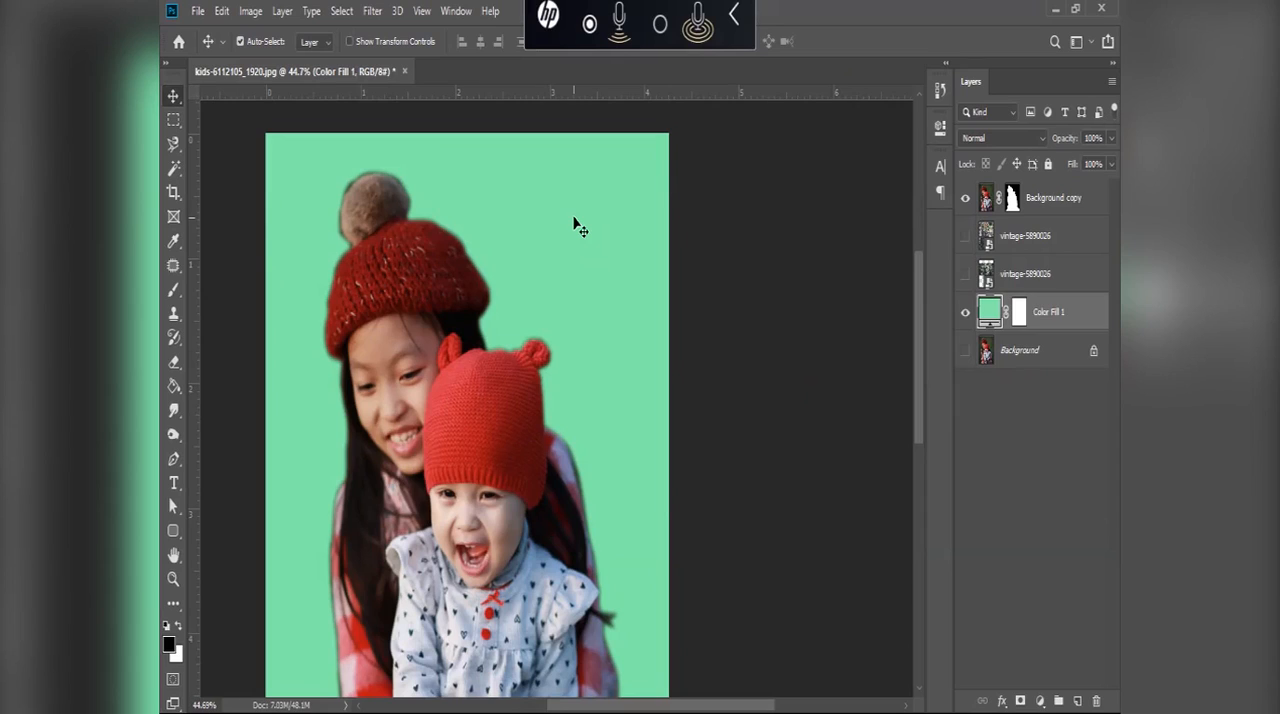
Step: Try the dark green #154026 as the color of the fill layer, and undo the change
click(1012, 443)
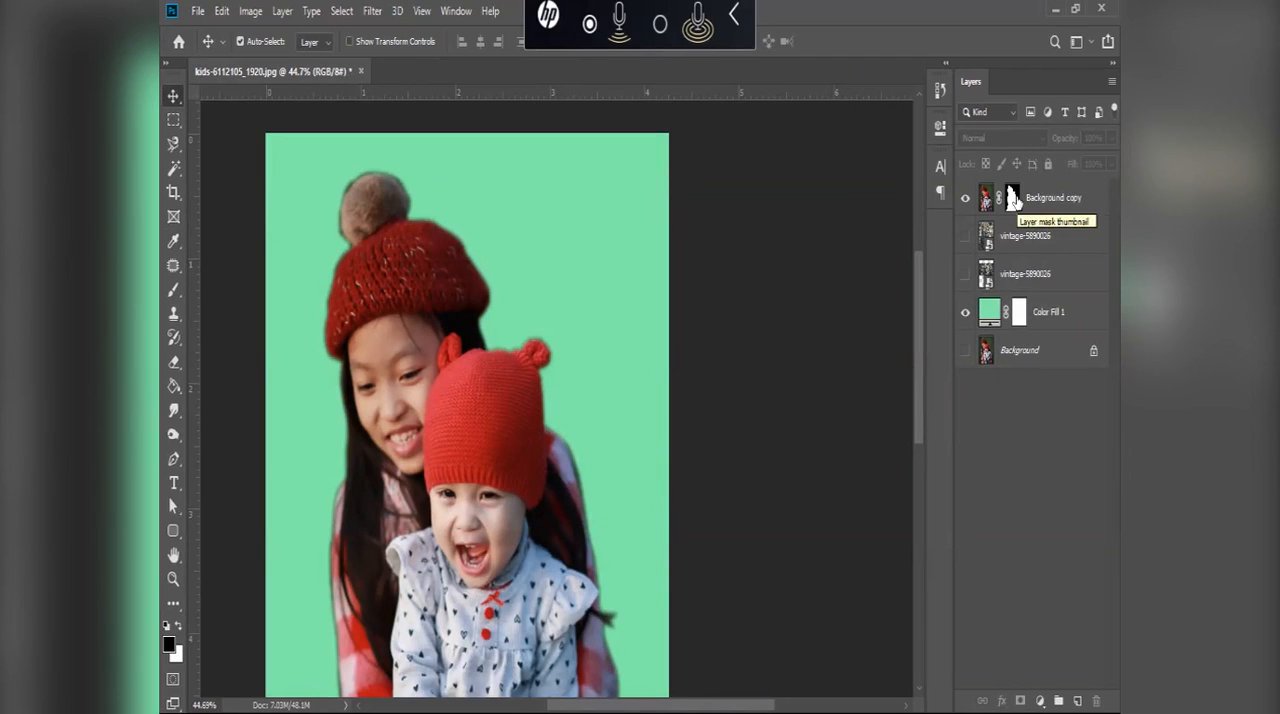
click(985, 317)
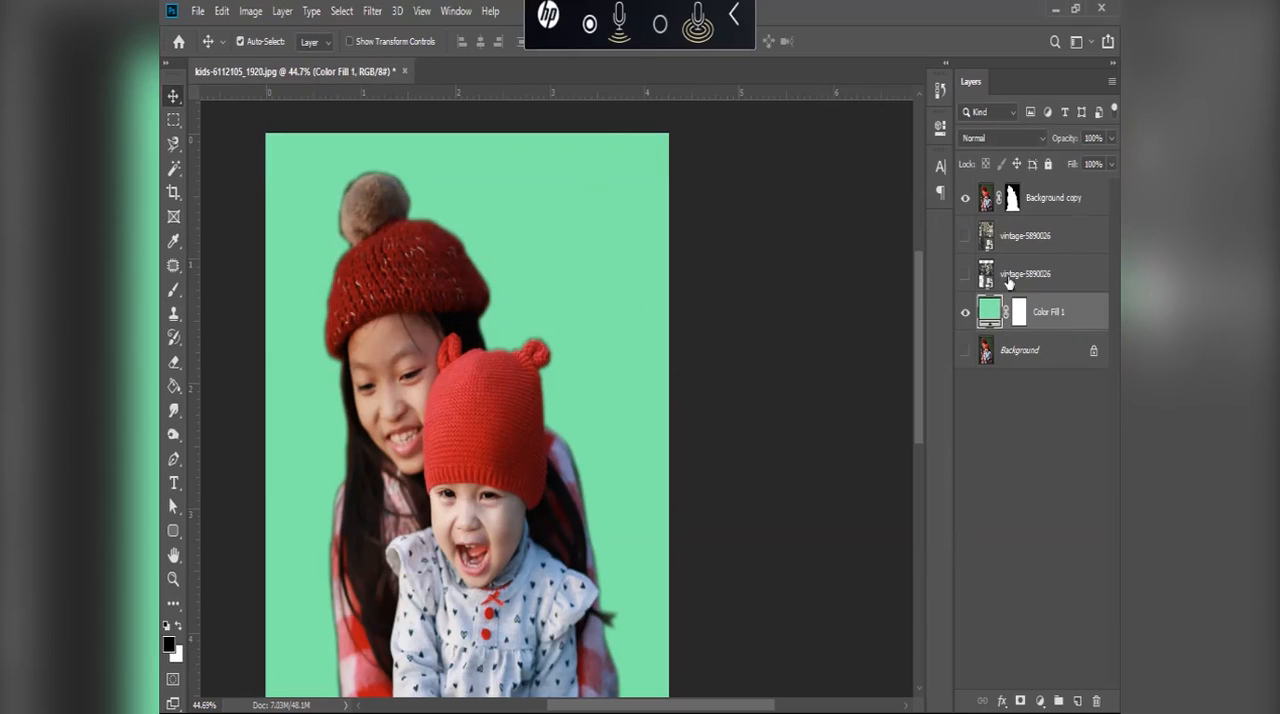
double_click(998, 312)
click(525, 284)
drag(526, 301, 557, 383)
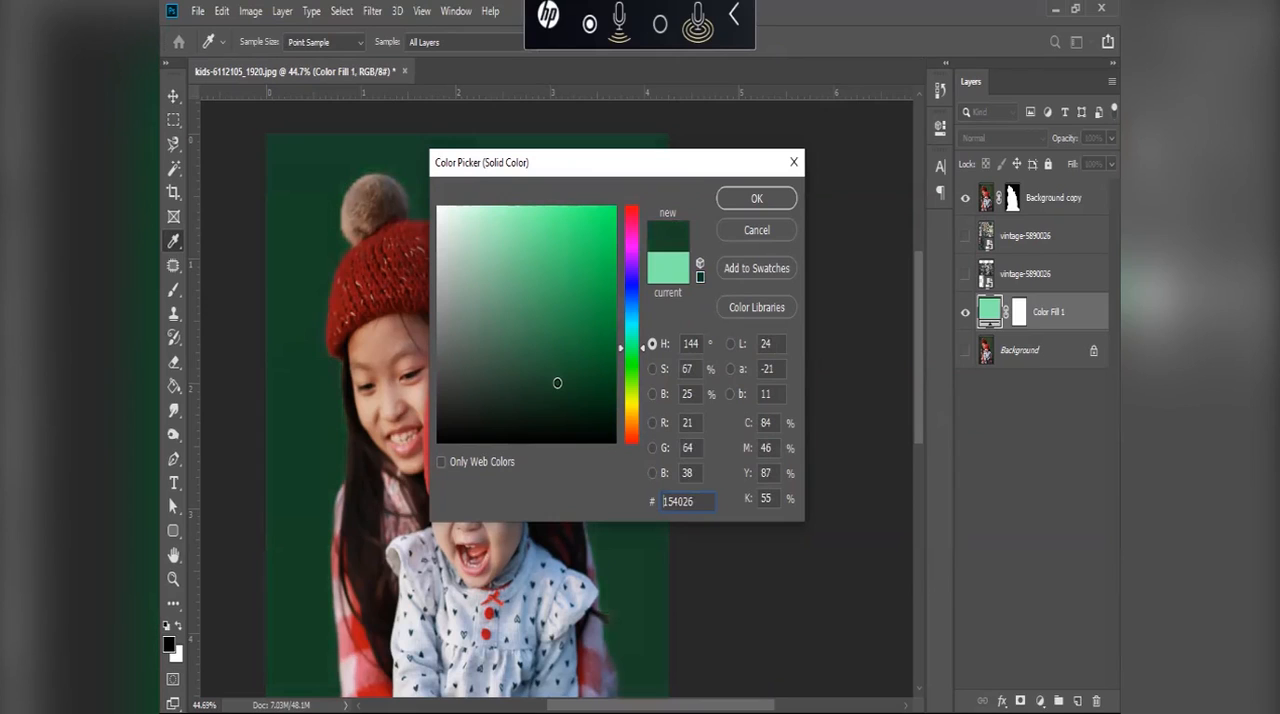
click(750, 199)
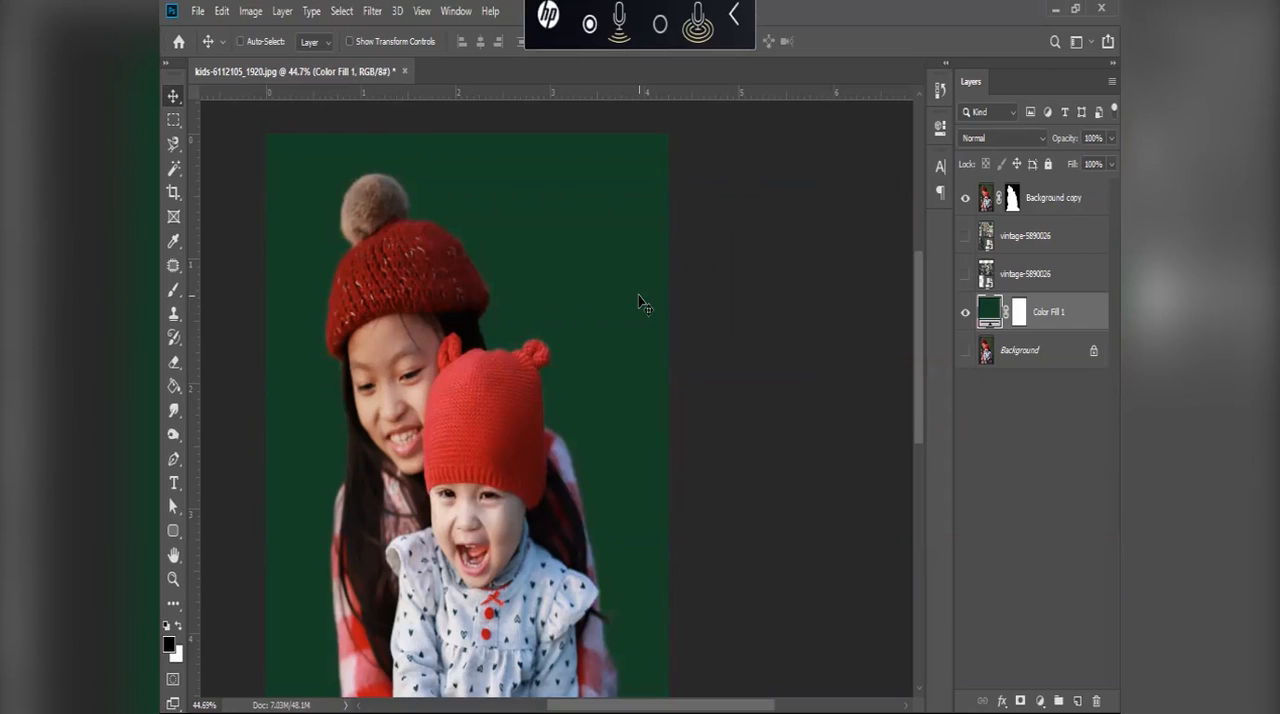
key(ctrl+z)
Step: Select the Background copy layer's mask and set up the Eraser tool with a soft 28 px brush
click(1010, 199)
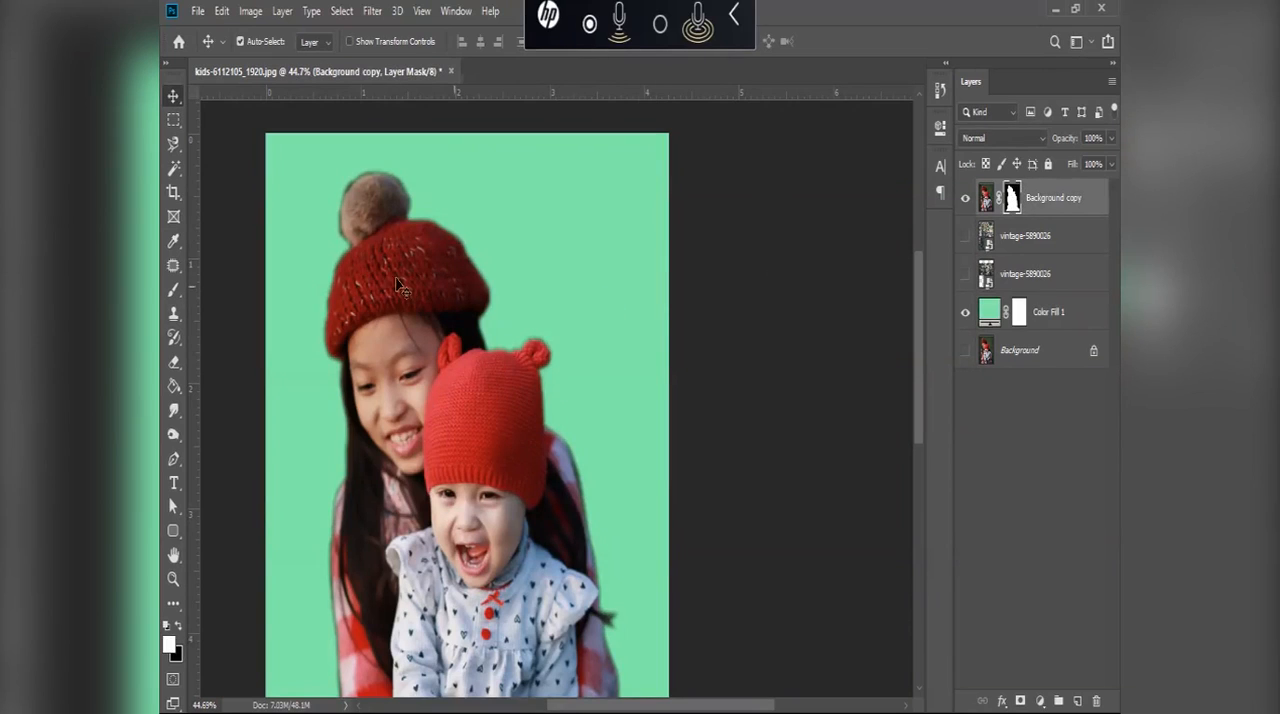
key(e)
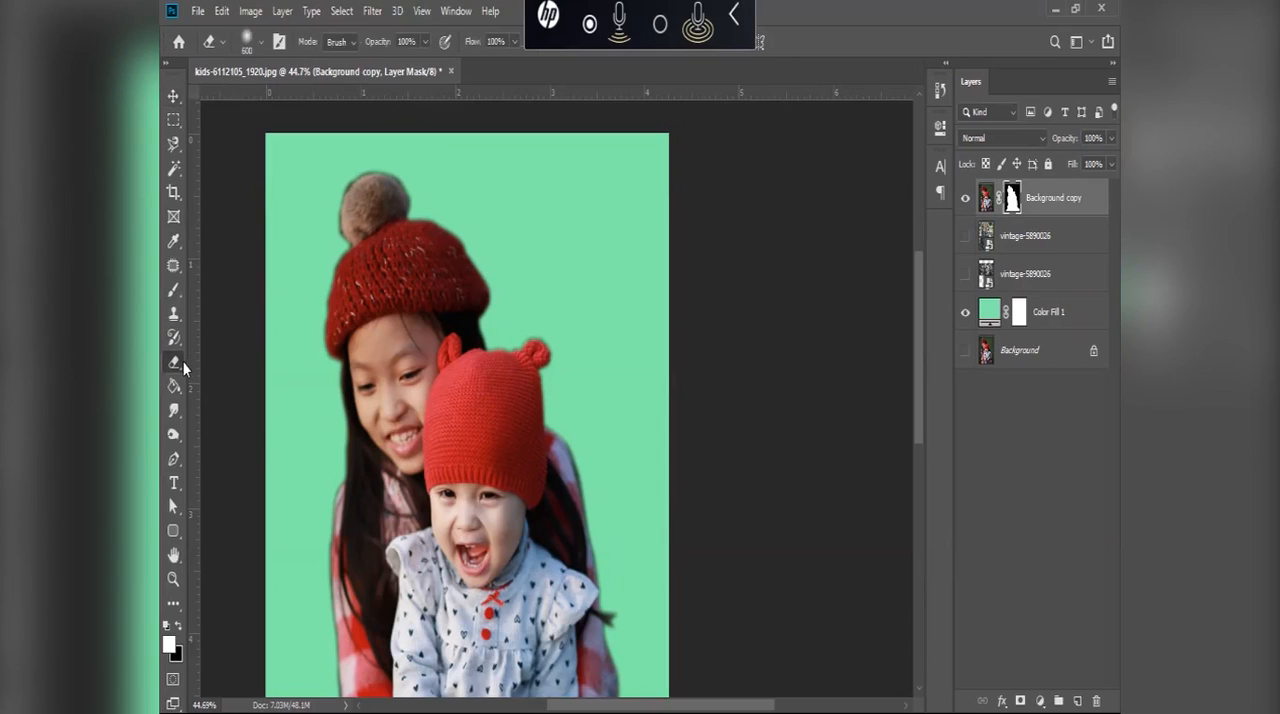
click(174, 362)
click(236, 364)
click(259, 45)
click(298, 123)
drag(315, 100, 280, 103)
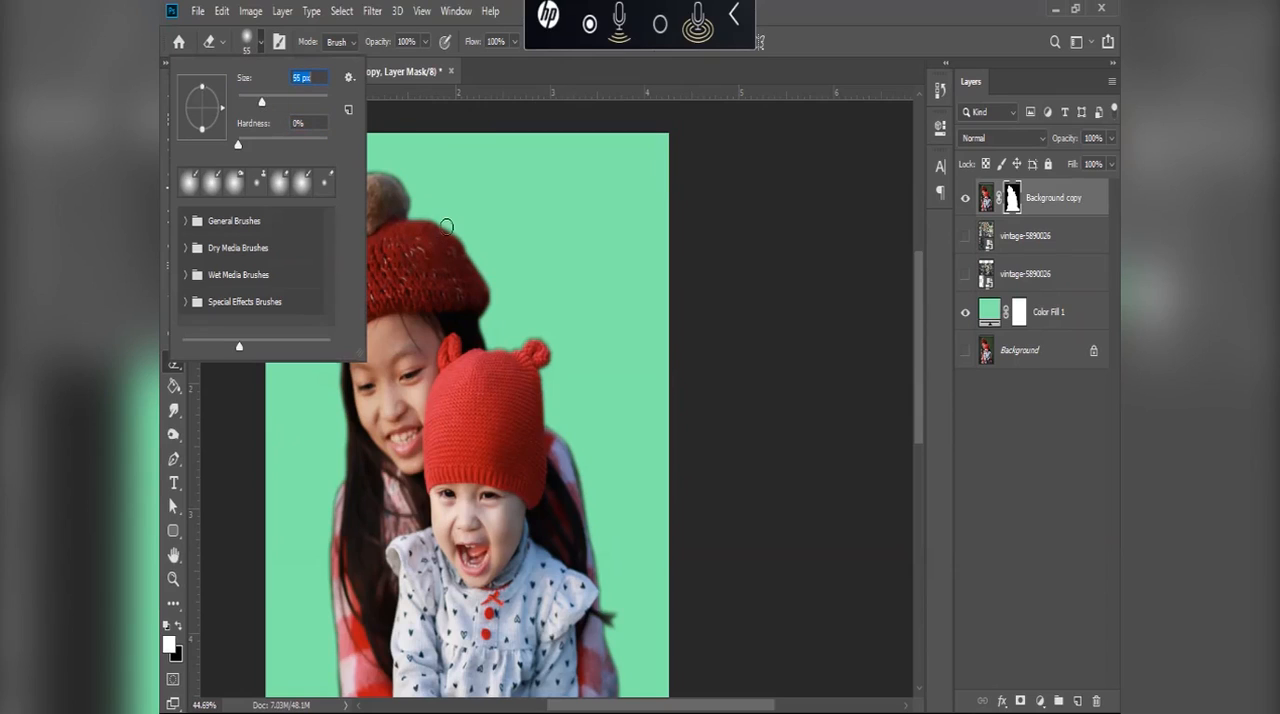
drag(243, 103, 249, 106)
click(980, 388)
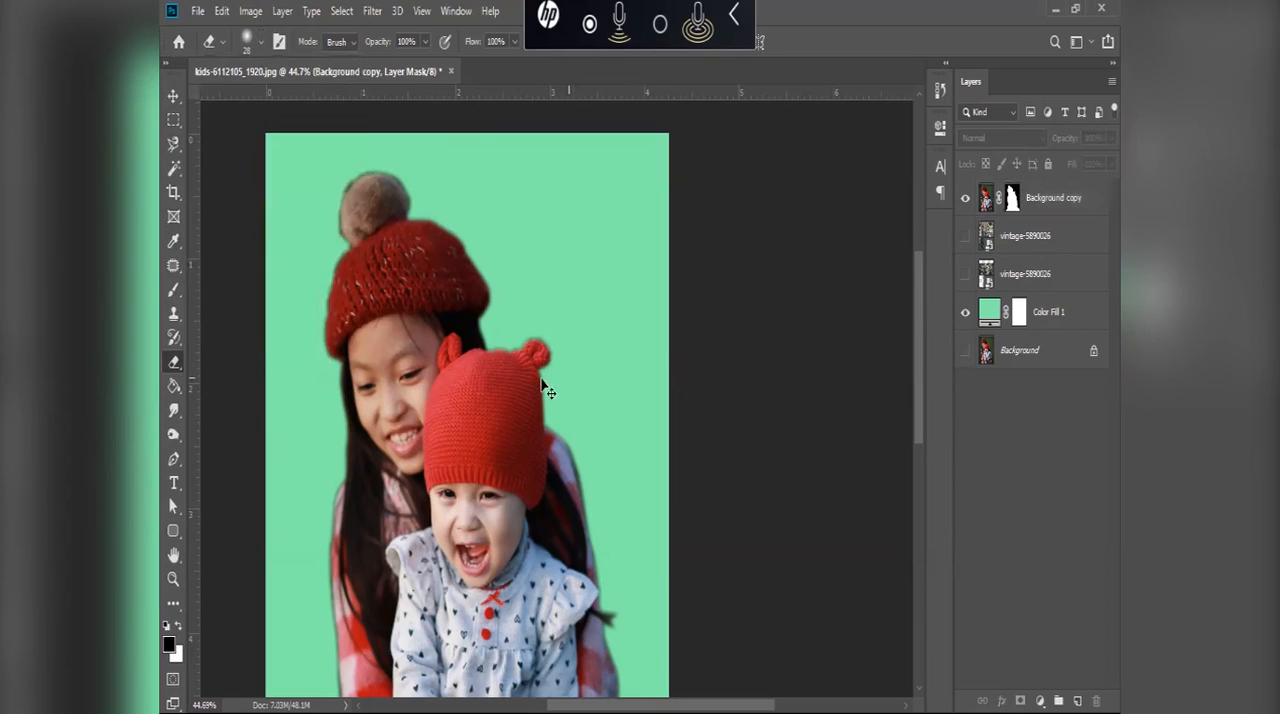
Step: On the Background copy mask, erase the dark fringe along the pom-pom's upper and right edges with a 15 px eraser
scroll(428, 242, up, 5)
scroll(439, 266, up, 4)
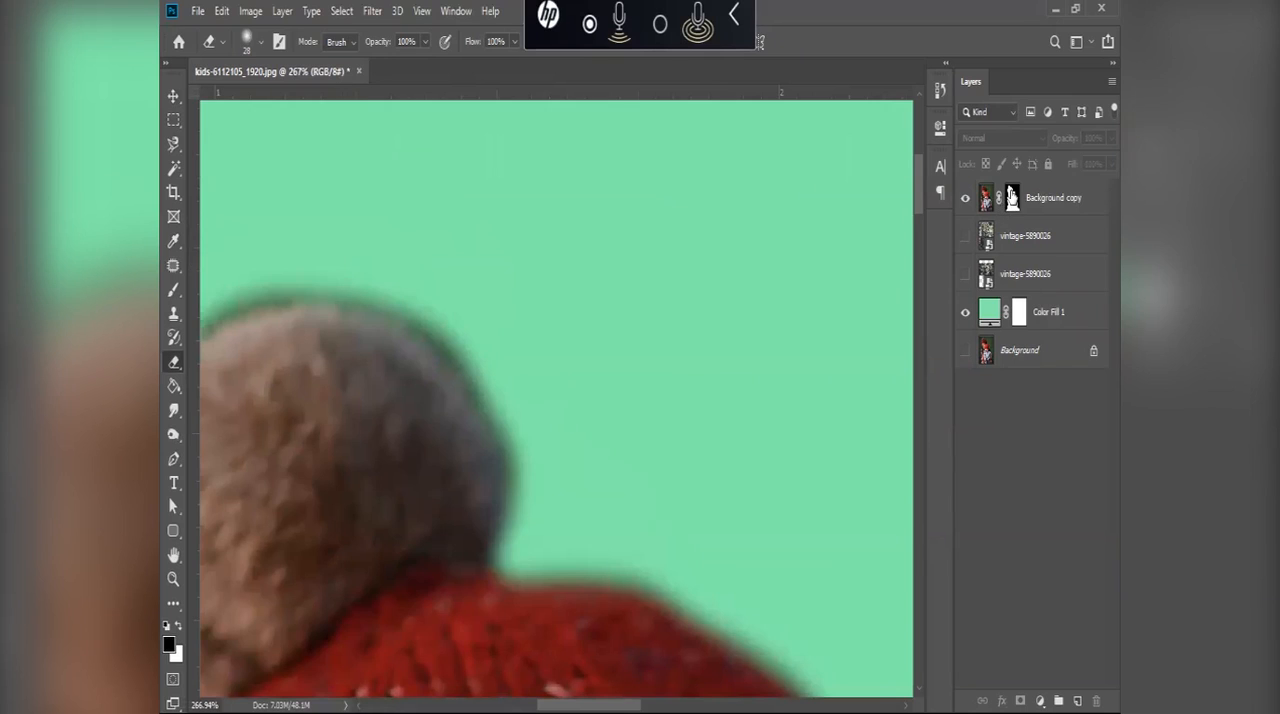
click(1012, 197)
key(x)
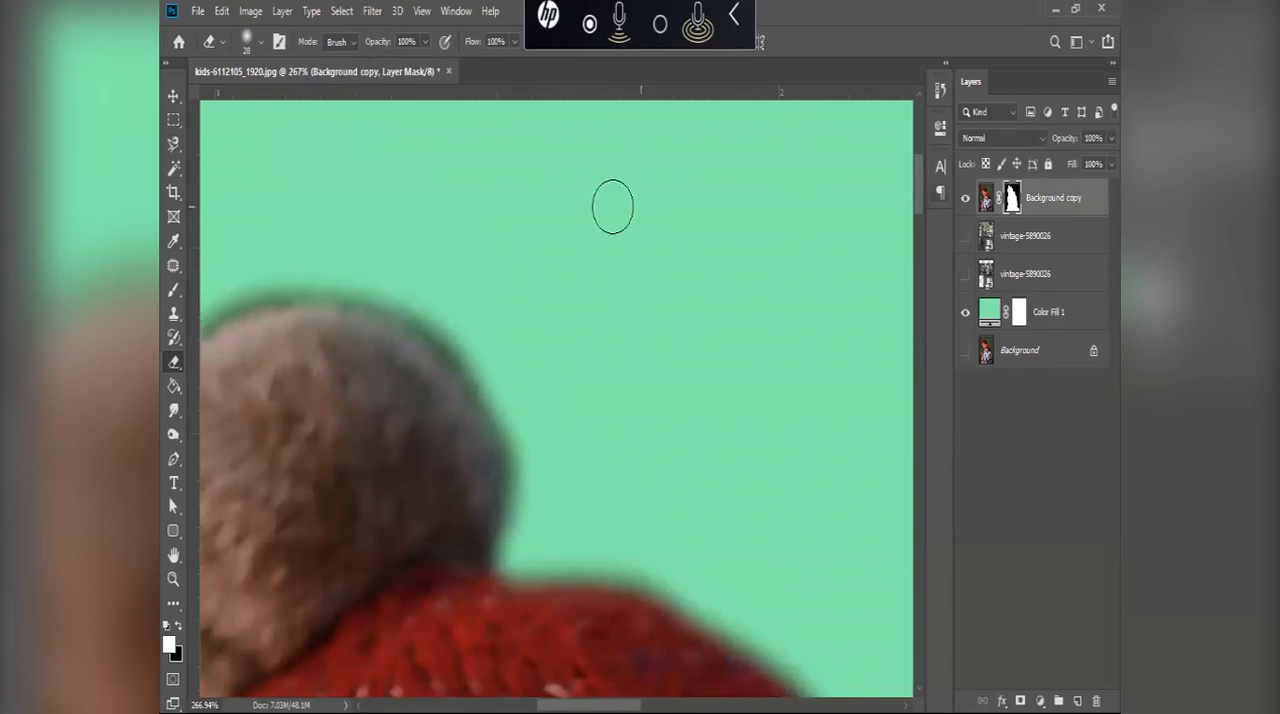
scroll(569, 211, left, 3)
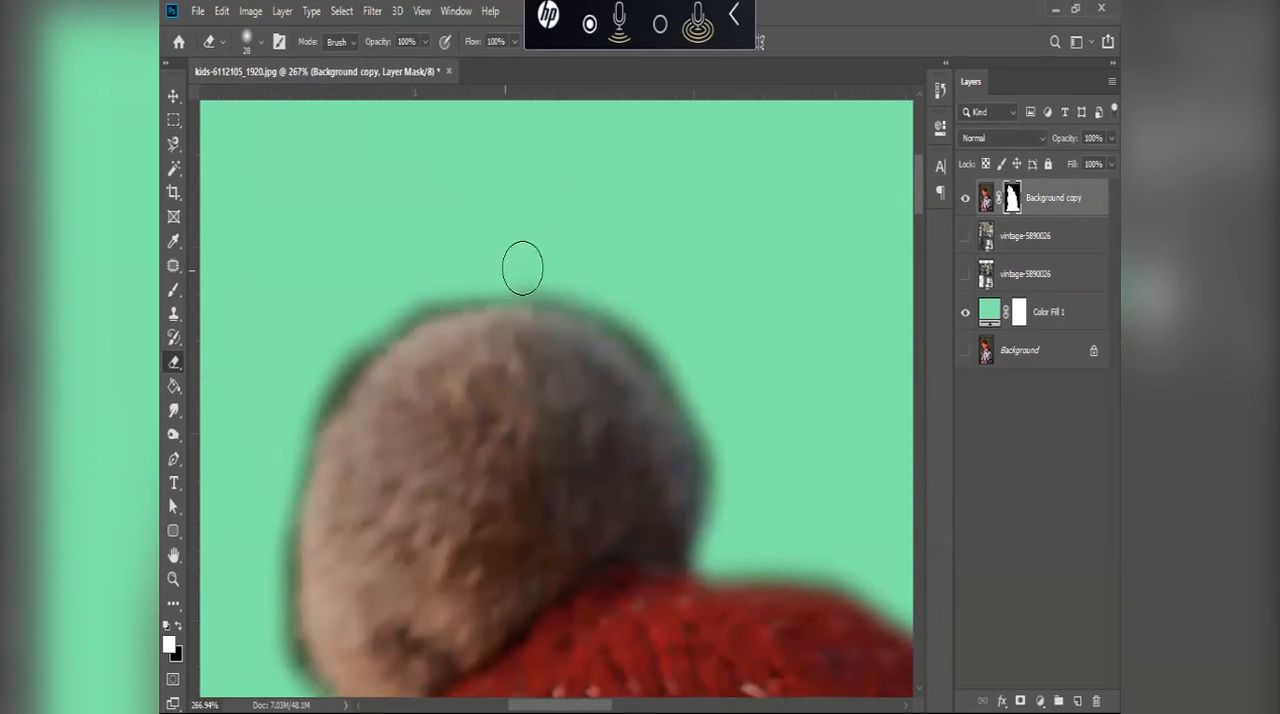
key(bracketleft)
key(bracketleft)
key(bracketleft)
mouse_move(524, 275)
mouse_down()
mouse_move(610, 315)
mouse_move(666, 366)
mouse_move(638, 327)
mouse_move(624, 318)
mouse_move(704, 420)
mouse_move(665, 344)
mouse_move(669, 380)
mouse_move(709, 427)
mouse_move(691, 378)
mouse_move(579, 293)
mouse_move(686, 331)
mouse_move(506, 279)
mouse_move(538, 359)
mouse_move(537, 413)
mouse_move(555, 314)
mouse_move(534, 462)
mouse_move(534, 415)
mouse_move(533, 458)
mouse_up()
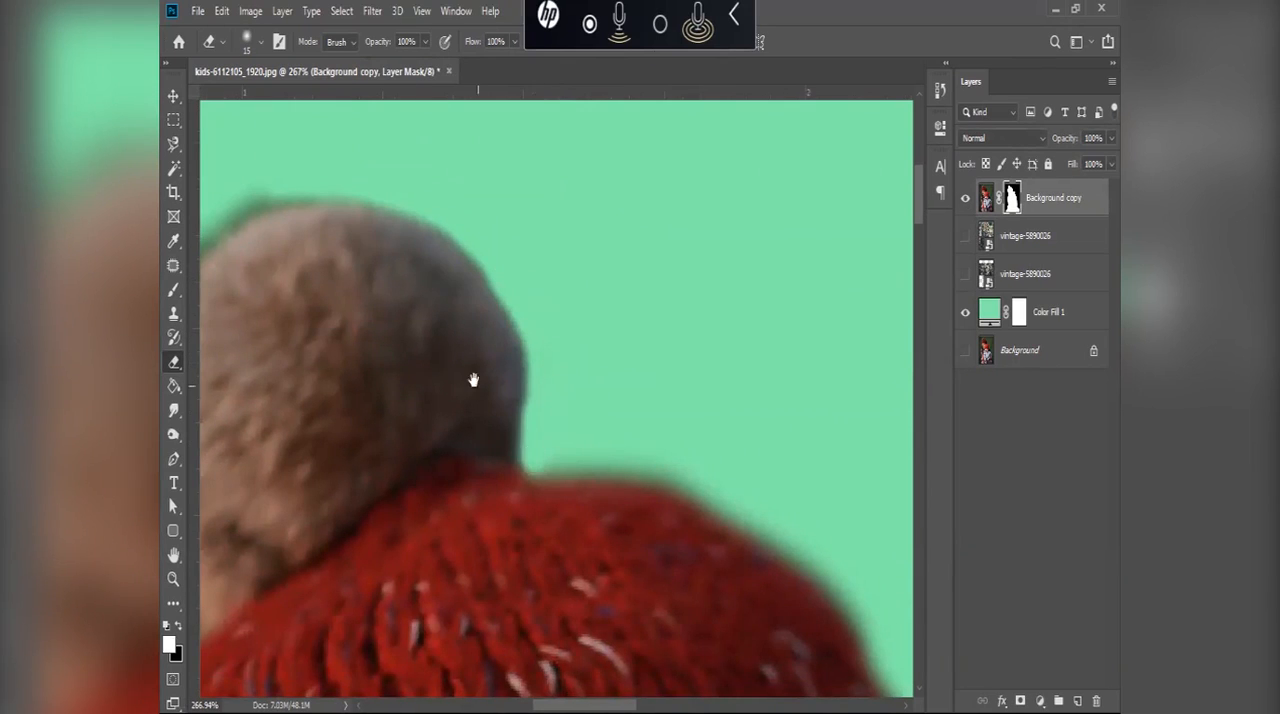
Step: On the Background copy mask, erase the remaining dark fringe along the pom-pom's upper-left edge
drag(474, 380, 682, 337)
drag(538, 197, 523, 319)
mouse_move(507, 253)
mouse_down()
mouse_move(417, 294)
mouse_move(494, 277)
mouse_move(446, 294)
mouse_move(366, 363)
mouse_move(411, 300)
mouse_move(371, 383)
mouse_move(363, 366)
mouse_move(334, 454)
mouse_move(340, 443)
mouse_move(323, 563)
mouse_move(337, 629)
mouse_move(342, 303)
mouse_move(330, 418)
mouse_up()
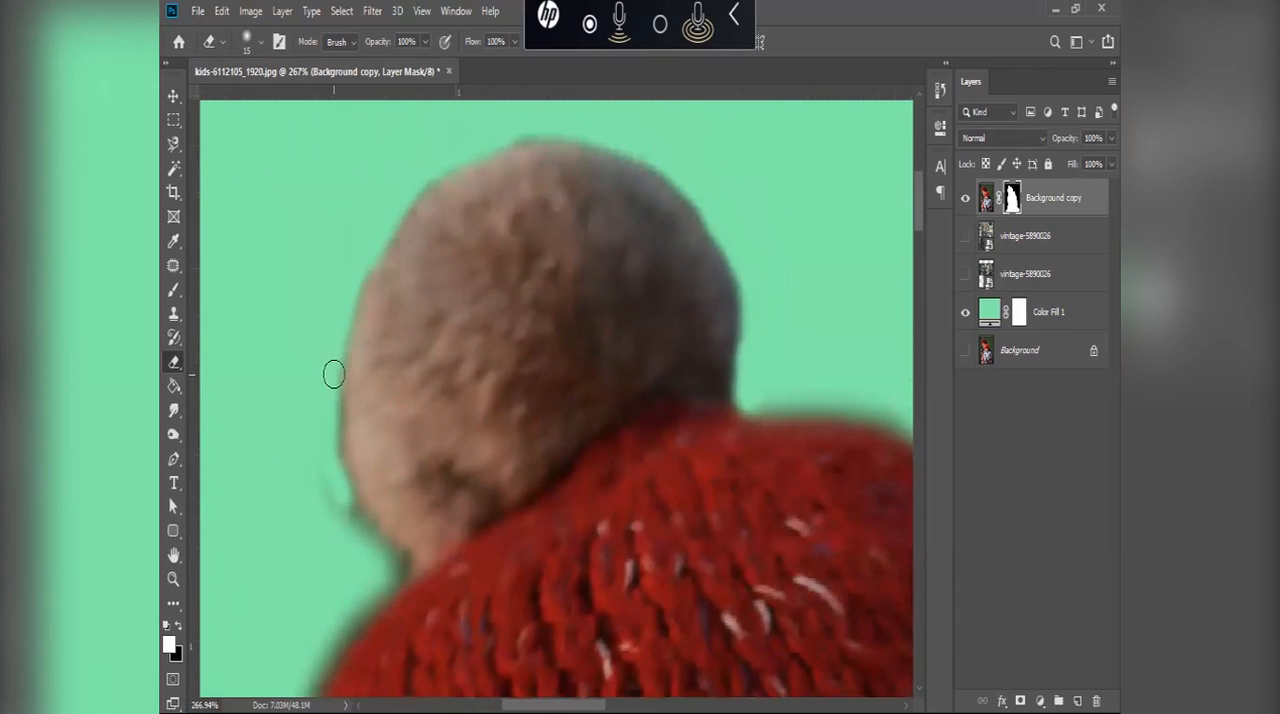
Step: Enlarge the eraser to 20 px and clear the residue beside the pom-pom's lower-left edge down to the hat
key(bracketright)
key(bracketright)
key(bracketright)
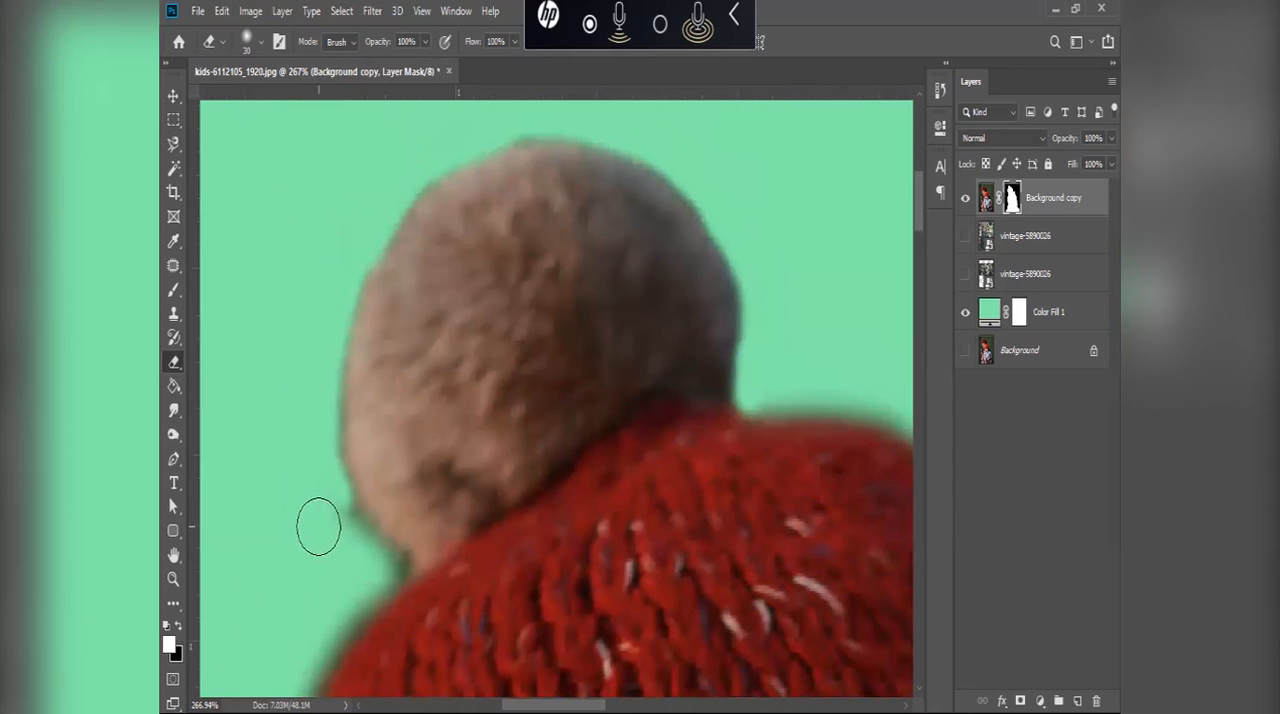
drag(317, 523, 351, 423)
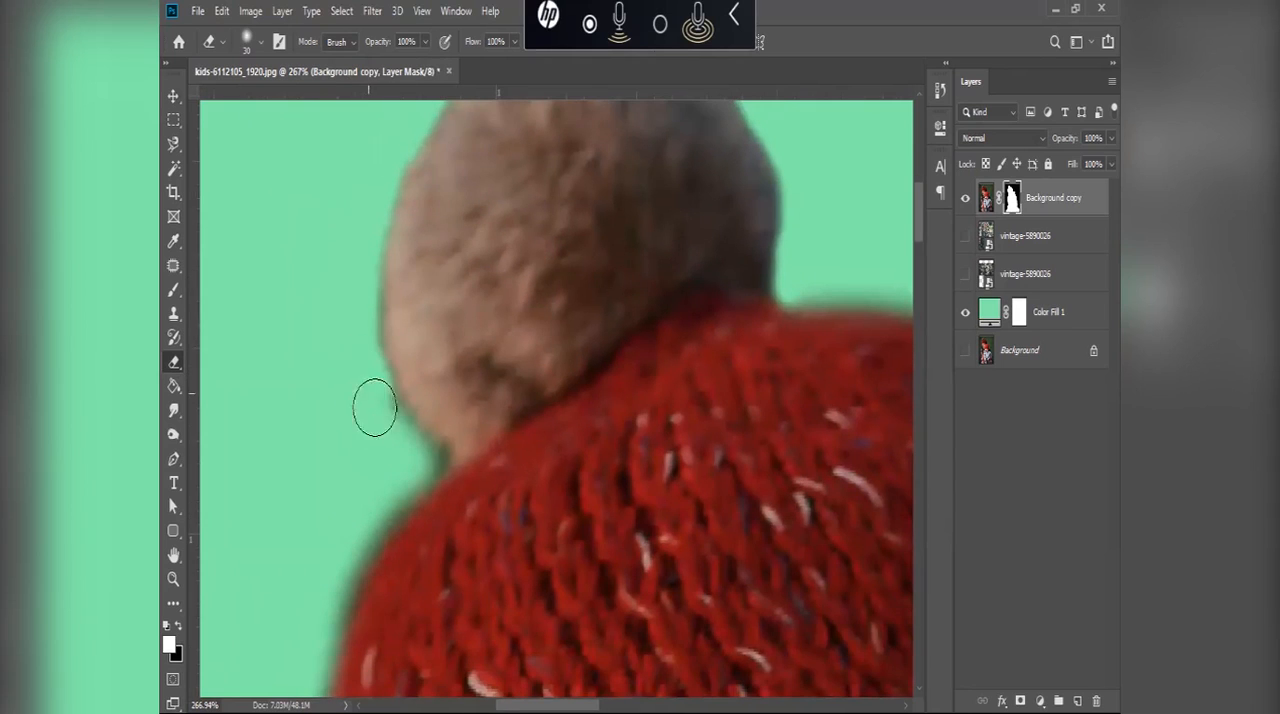
key(bracketleft)
key(bracketleft)
mouse_move(429, 451)
mouse_down()
mouse_move(440, 451)
mouse_move(397, 443)
mouse_up()
Step: With a 25 px eraser, clean the mask's fringe along the red knitted hat's left edge and the outline below it
key(bracketright)
key(bracketright)
key(bracketright)
drag(391, 502, 437, 348)
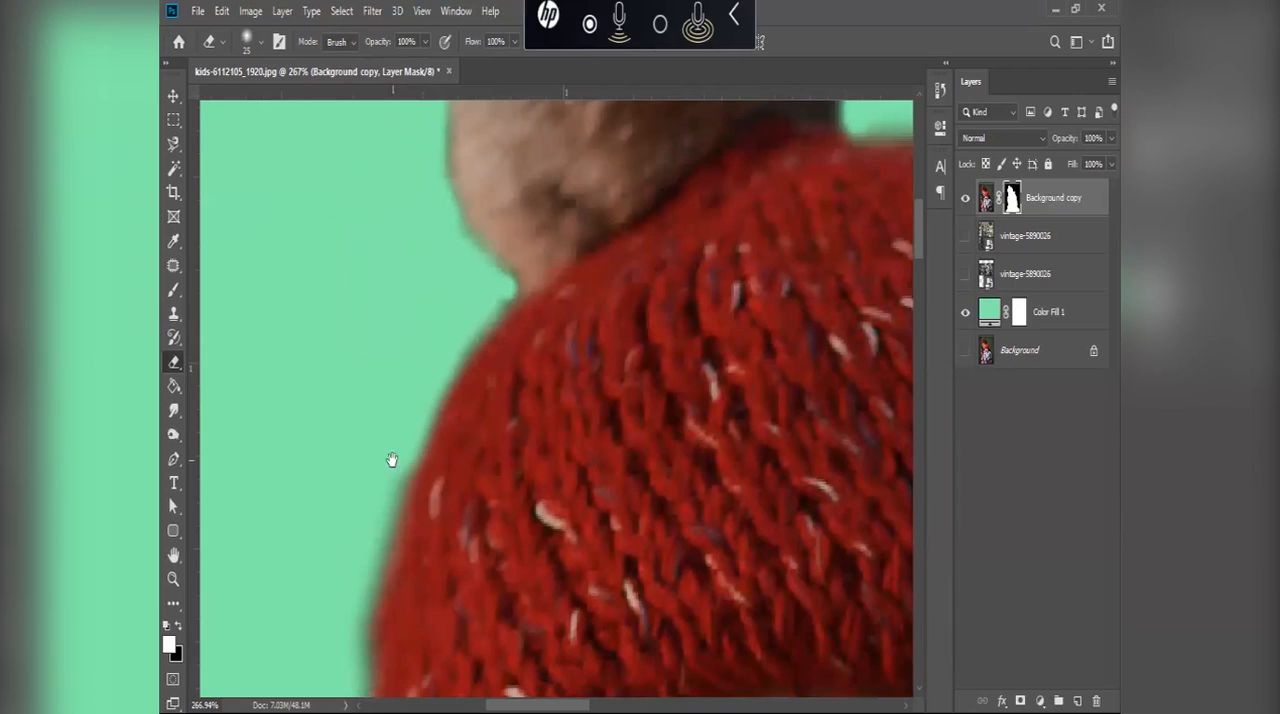
drag(394, 451, 471, 303)
drag(446, 480, 451, 274)
drag(443, 203, 428, 359)
mouse_move(435, 477)
mouse_down()
mouse_move(451, 303)
mouse_move(482, 213)
mouse_up()
mouse_move(483, 287)
mouse_down()
mouse_move(485, 410)
mouse_move(524, 482)
mouse_move(568, 505)
mouse_move(538, 413)
mouse_move(546, 357)
mouse_move(554, 570)
mouse_move(500, 343)
mouse_up()
mouse_move(503, 400)
mouse_down()
mouse_move(554, 263)
mouse_move(604, 265)
mouse_up()
mouse_move(676, 293)
mouse_down()
mouse_move(651, 374)
mouse_move(631, 606)
mouse_move(644, 223)
mouse_move(629, 286)
mouse_move(634, 434)
mouse_move(658, 635)
mouse_up()
mouse_move(640, 489)
mouse_down()
mouse_move(663, 257)
mouse_move(660, 474)
mouse_move(674, 549)
mouse_move(666, 314)
mouse_move(680, 614)
mouse_move(657, 349)
mouse_move(650, 366)
mouse_move(663, 480)
mouse_move(669, 320)
mouse_move(671, 411)
mouse_move(600, 509)
mouse_move(657, 189)
mouse_move(654, 274)
mouse_move(600, 388)
mouse_move(591, 463)
mouse_move(589, 314)
mouse_move(562, 321)
mouse_move(571, 406)
mouse_move(560, 403)
mouse_move(585, 359)
mouse_move(551, 566)
mouse_move(551, 394)
mouse_move(560, 534)
mouse_move(623, 403)
mouse_up()
Step: Inspect the cutout's edges around the children's sleeves and lower bodies, and the whole composition against the green fill
scroll(617, 370, down, 4)
drag(780, 208, 580, 306)
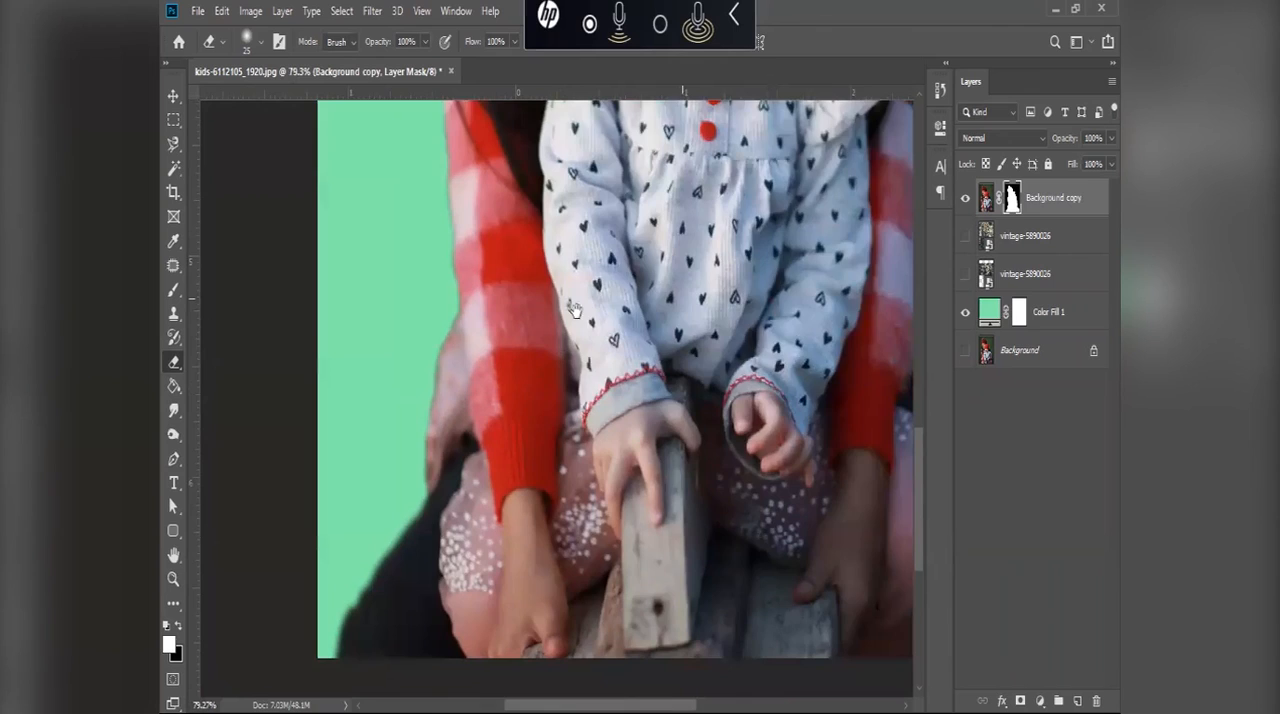
drag(890, 335, 681, 443)
scroll(585, 457, up, 3)
mouse_move(603, 537)
mouse_down()
mouse_move(639, 489)
mouse_move(646, 366)
mouse_move(632, 212)
mouse_move(611, 150)
mouse_up()
mouse_move(612, 140)
mouse_down()
mouse_move(628, 259)
mouse_move(606, 226)
mouse_up()
scroll(612, 232, down, 3)
scroll(613, 233, down, 5)
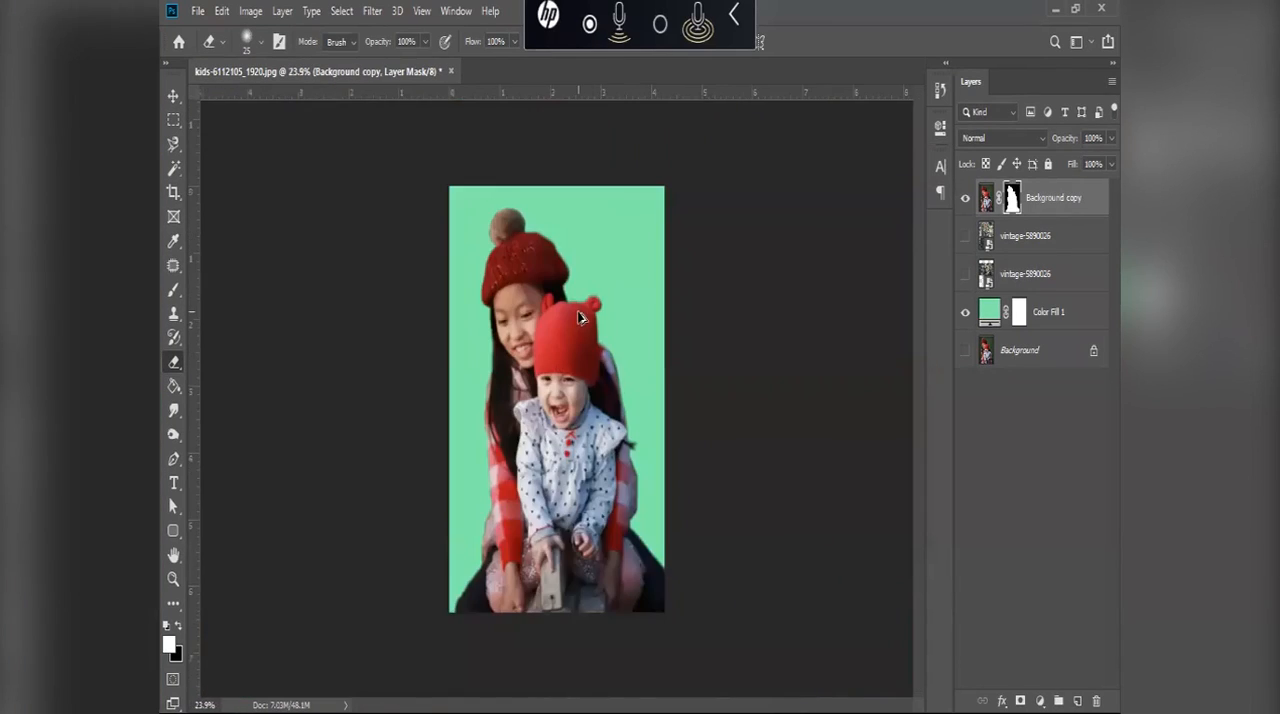
Step: Erase the dark fringe along the upper-right edge of the older girl's red knitted hat on the mask
scroll(551, 165, up, 3)
scroll(551, 165, up, 5)
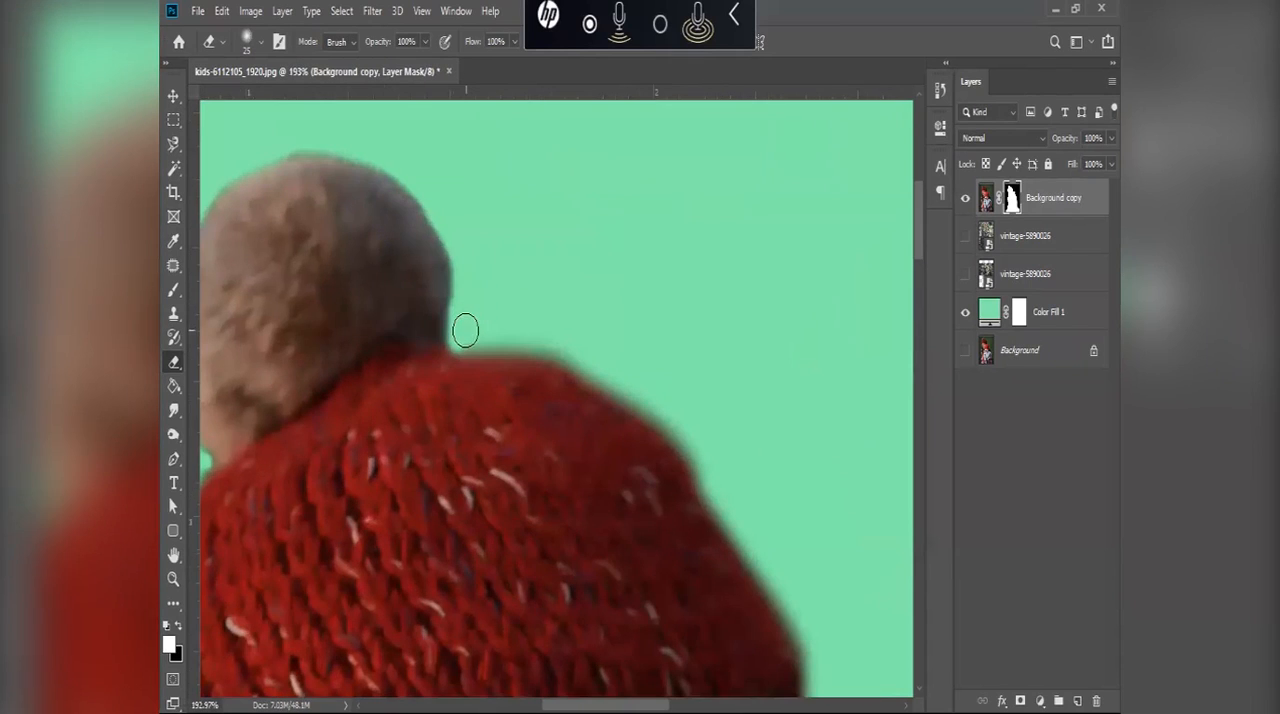
mouse_move(465, 330)
mouse_down()
mouse_move(572, 353)
mouse_move(648, 400)
mouse_move(555, 318)
mouse_up()
mouse_move(499, 283)
mouse_down()
mouse_move(569, 369)
mouse_move(613, 459)
mouse_up()
mouse_move(575, 390)
mouse_down()
mouse_move(677, 548)
mouse_move(611, 460)
mouse_move(643, 504)
mouse_move(597, 363)
mouse_up()
scroll(591, 337, down, 6)
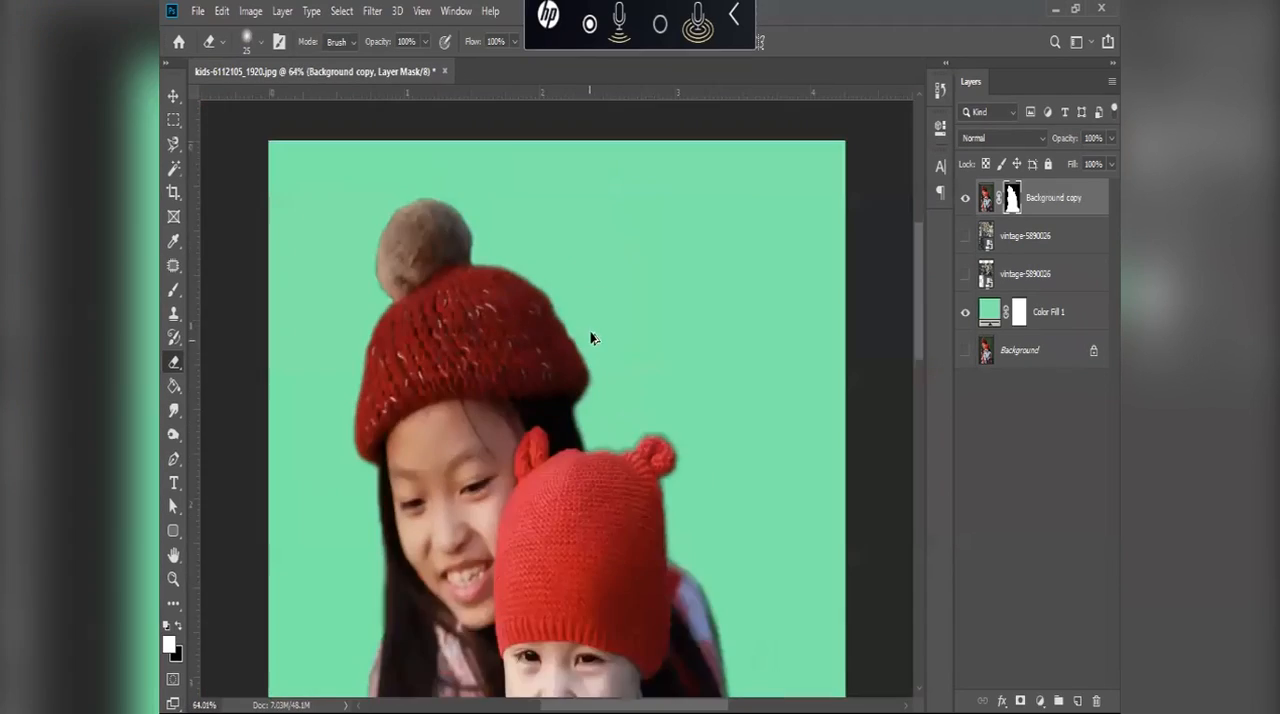
Step: Switch to the Move tool, check the cleaned cutout, and add a new empty layer above the Background copy layer
key(v)
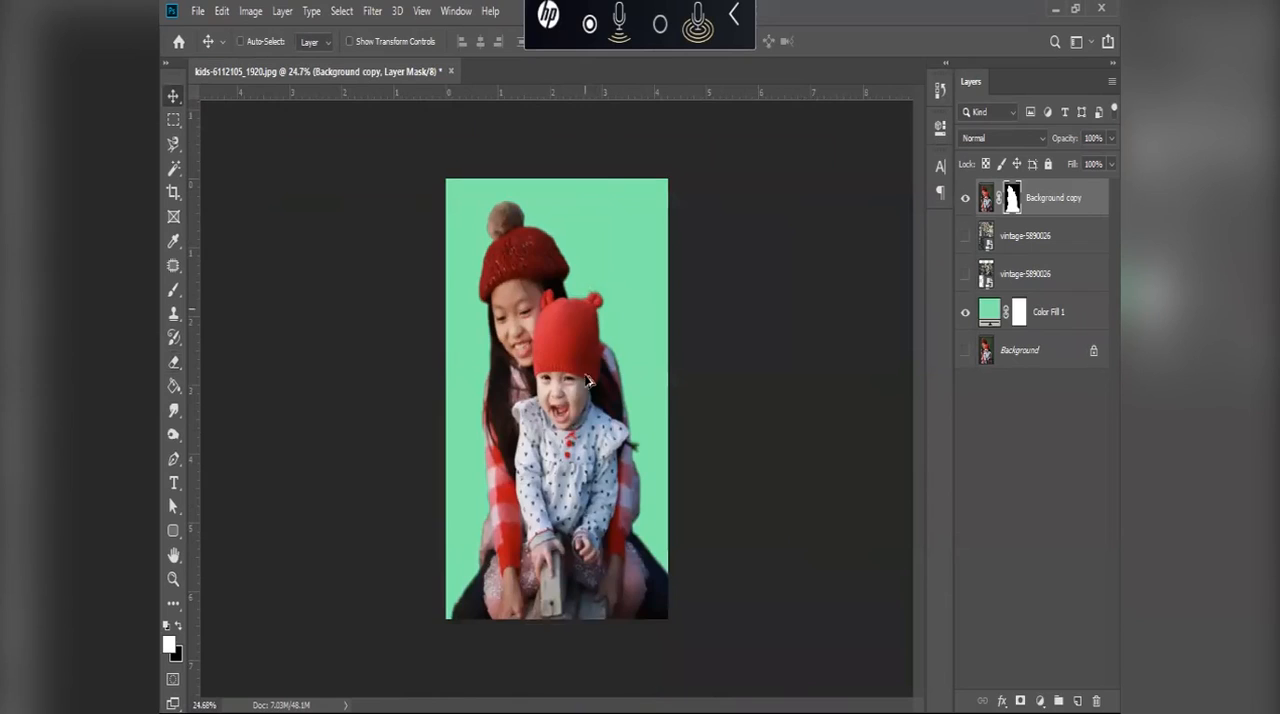
scroll(562, 303, up, 4)
scroll(671, 171, up, 2)
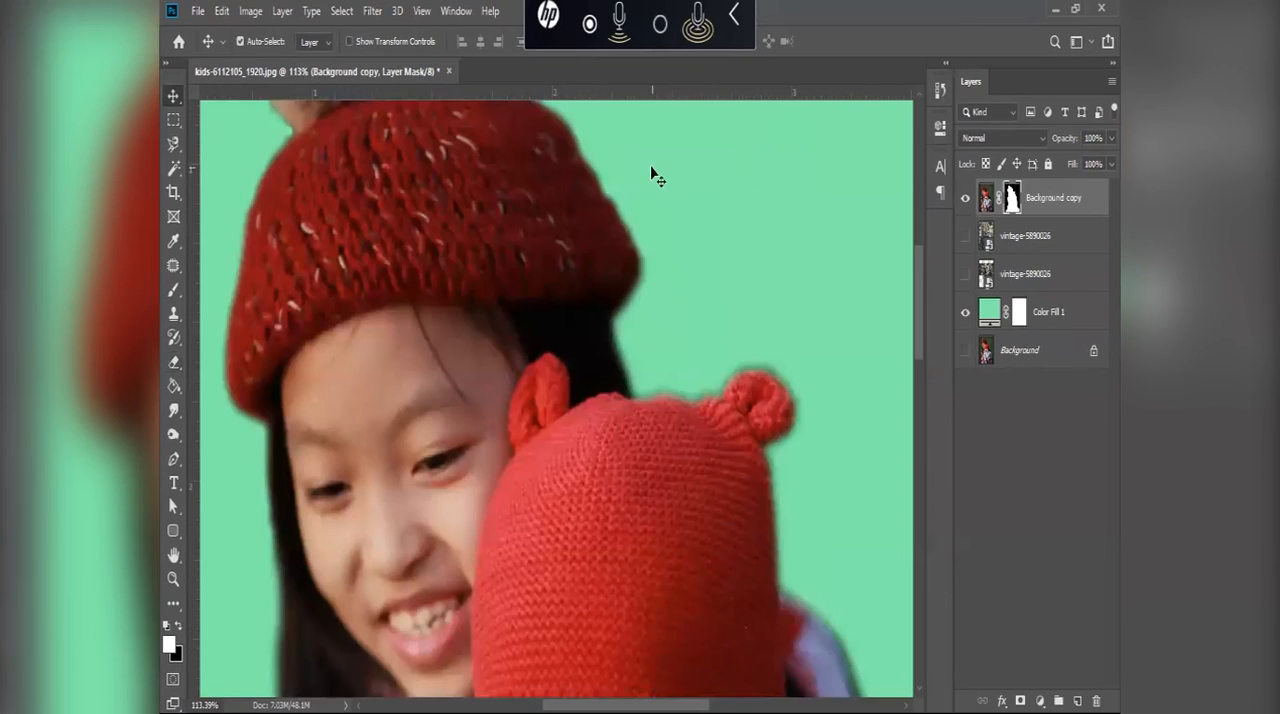
scroll(586, 252, down, 4)
scroll(586, 252, down, 4)
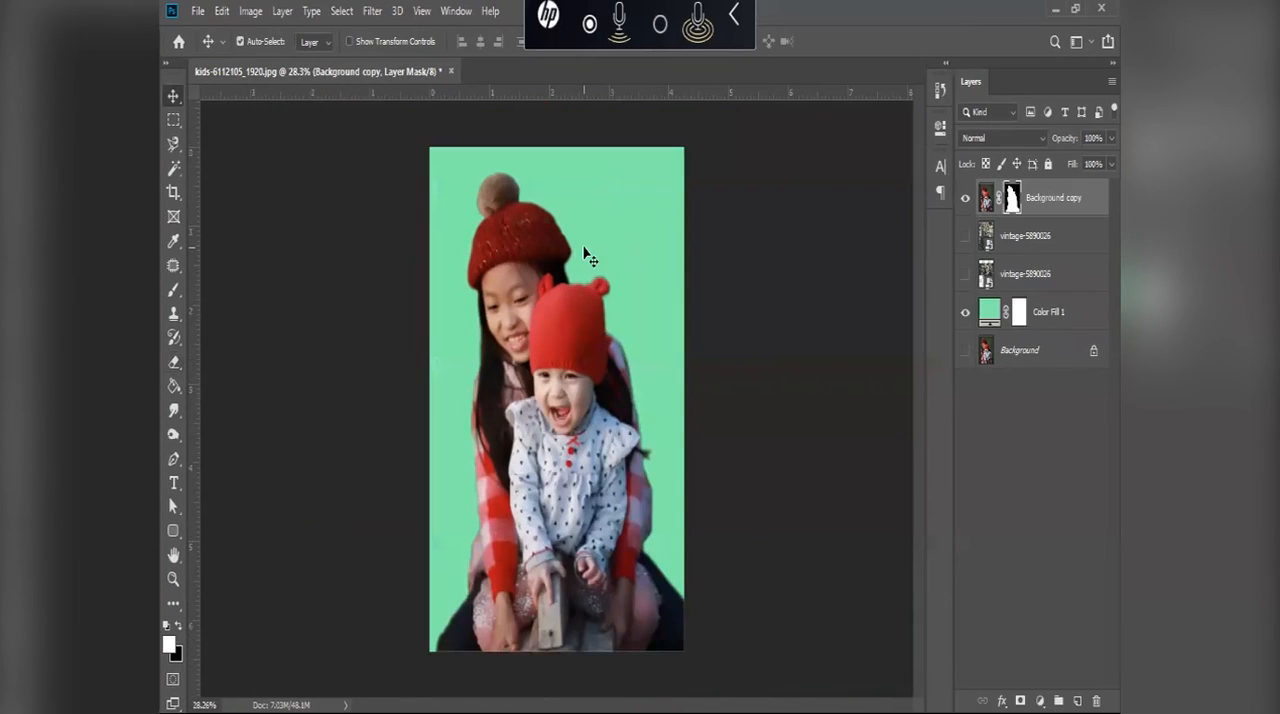
click(1040, 440)
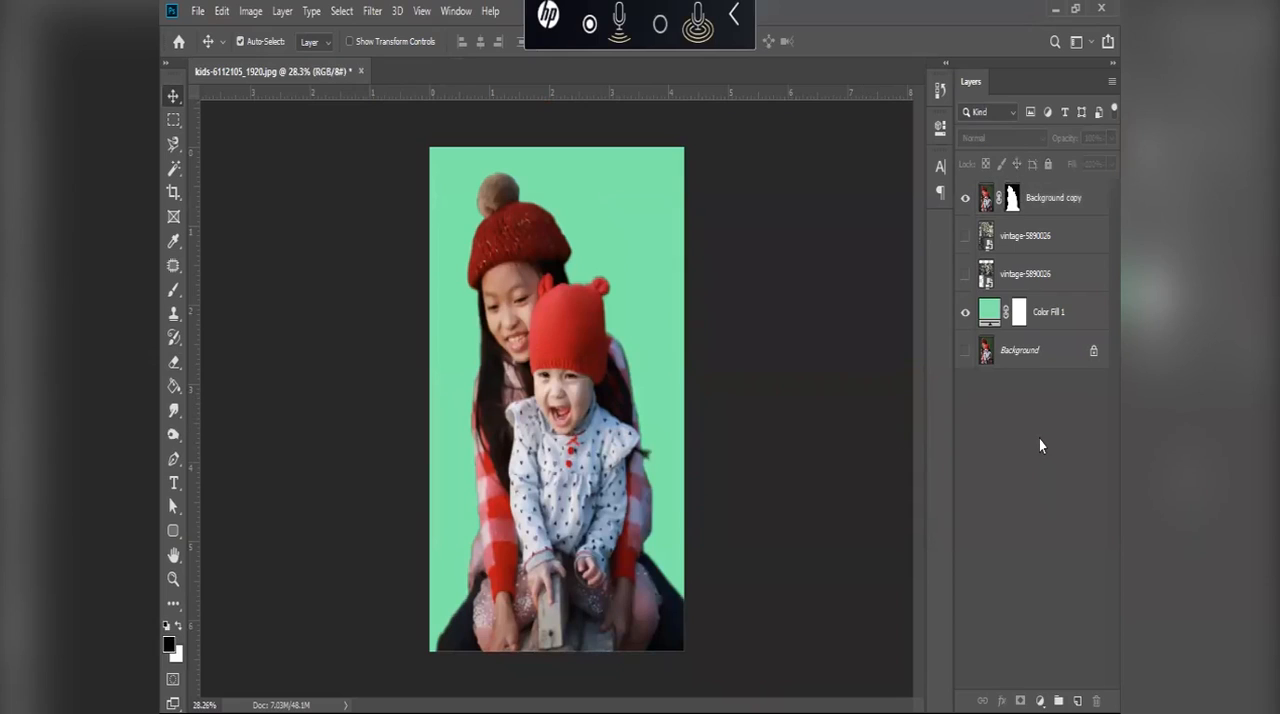
key(ctrl+shift+n)
key(Return)
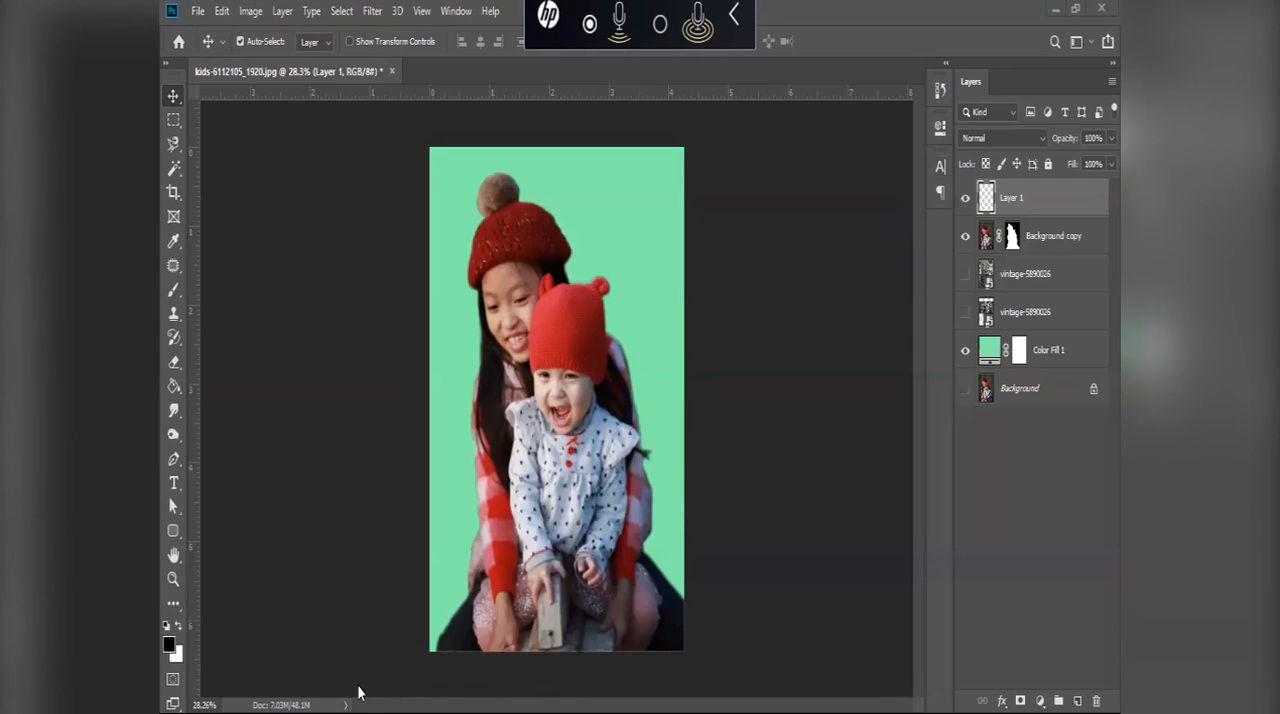
Step: Search Windows for Paint and launch it in its own window
key(super)
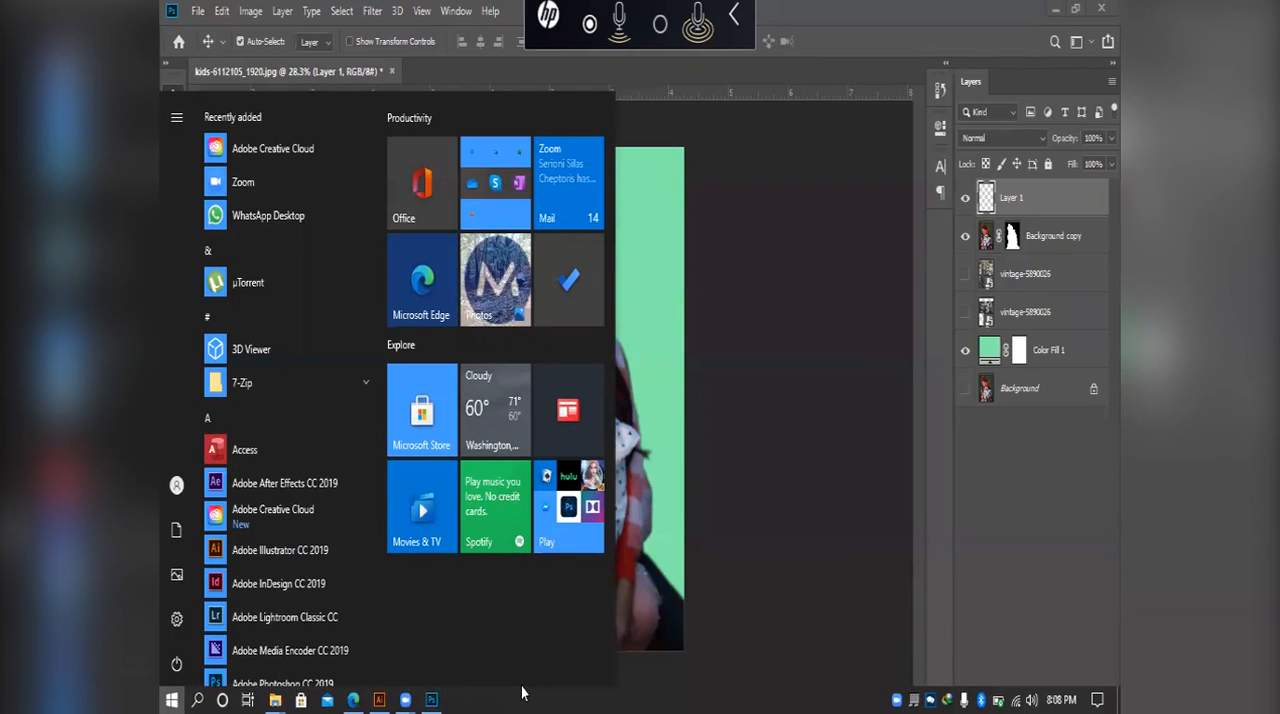
key(super)
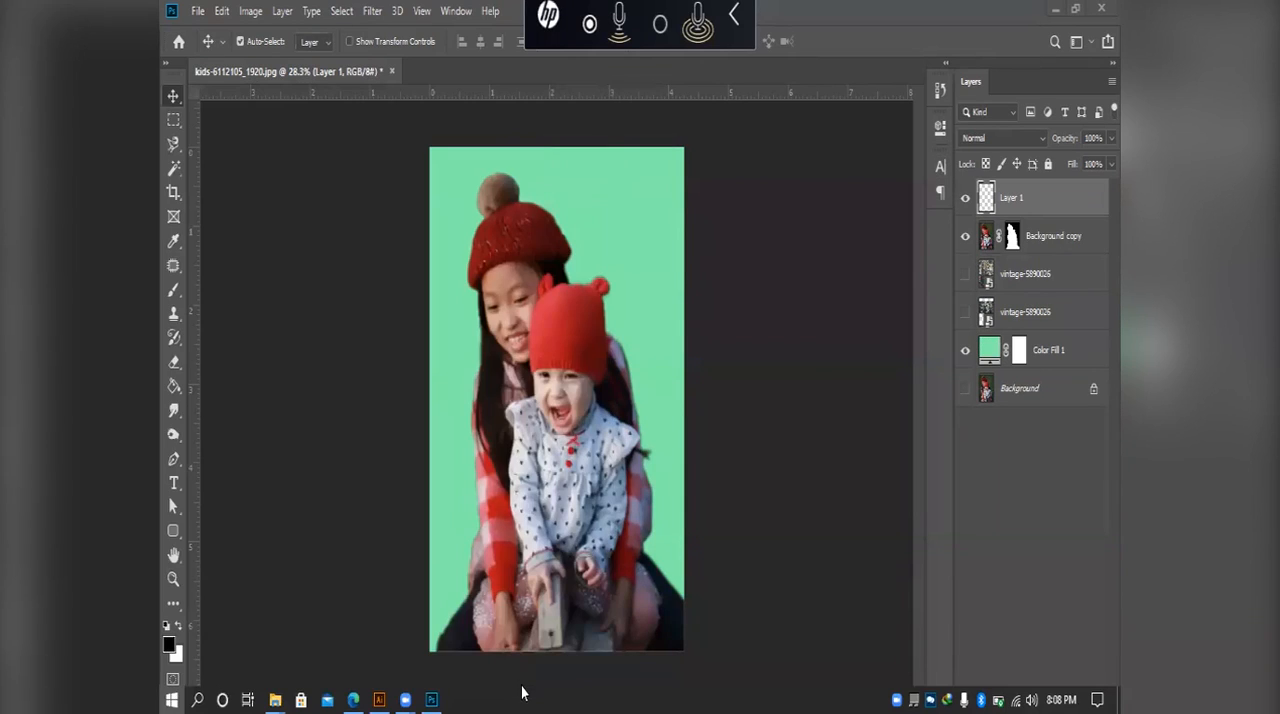
key(super)
text(pain)
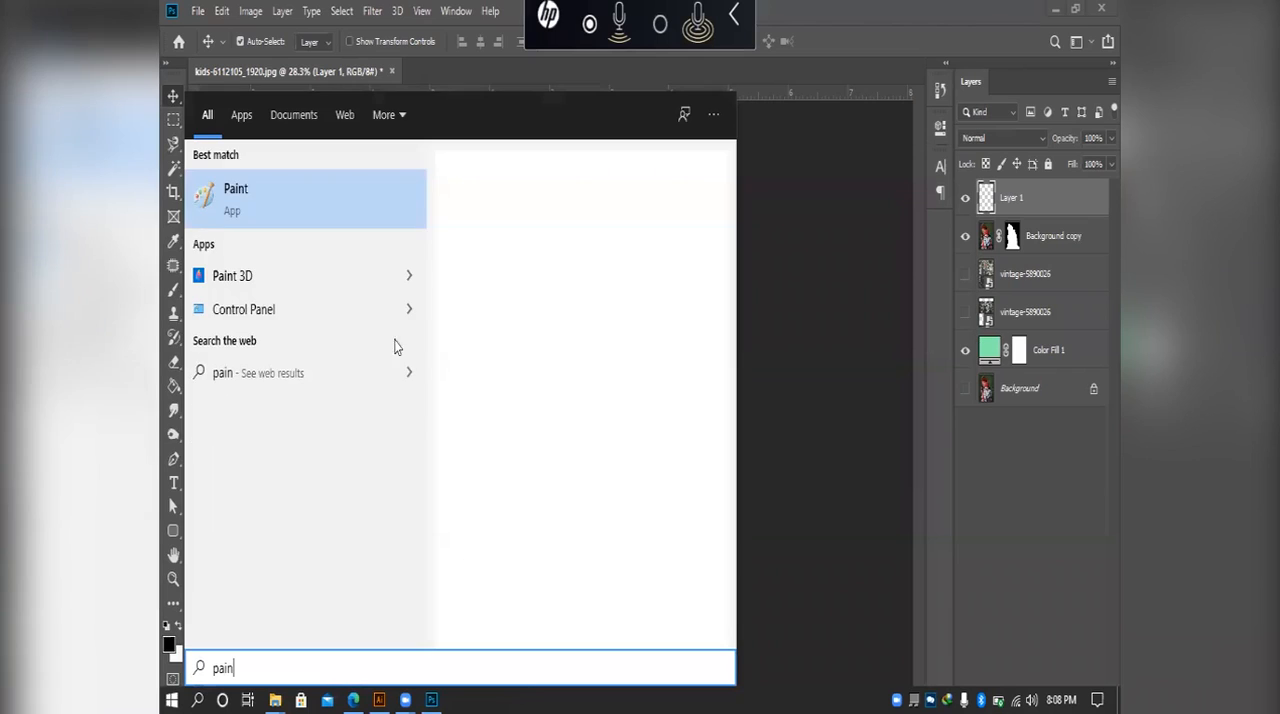
click(297, 208)
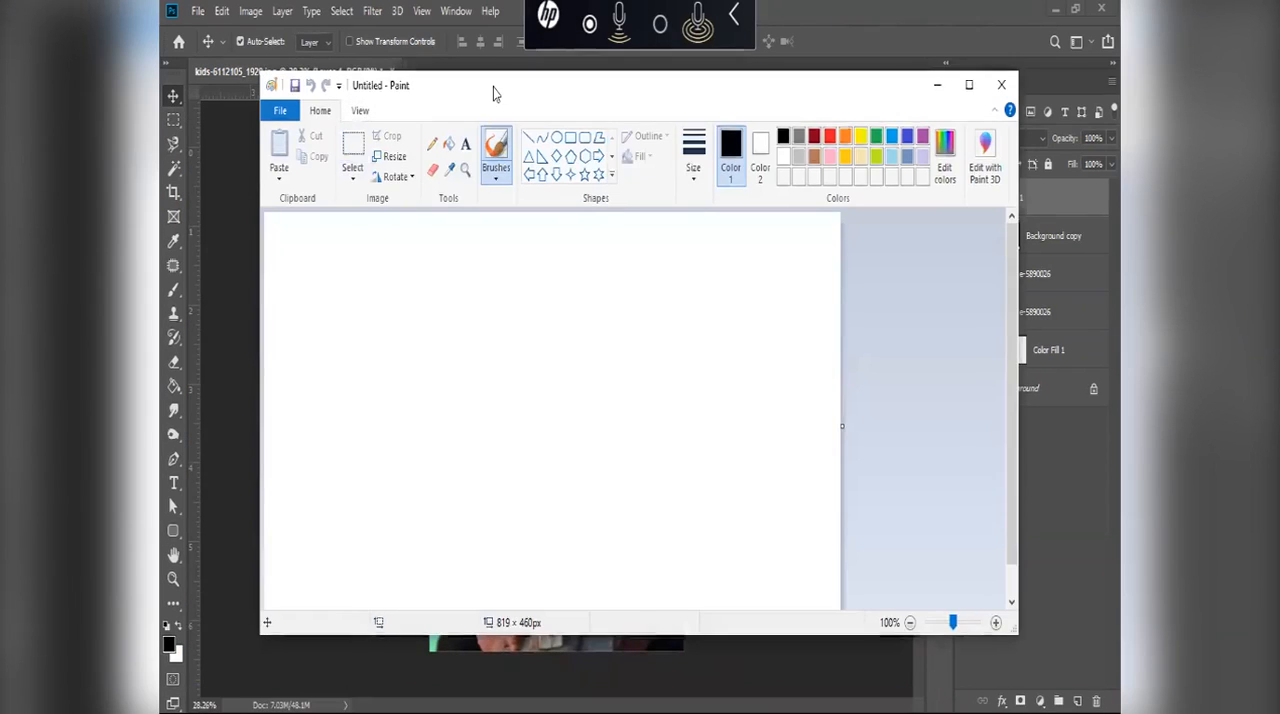
drag(493, 87, 467, 97)
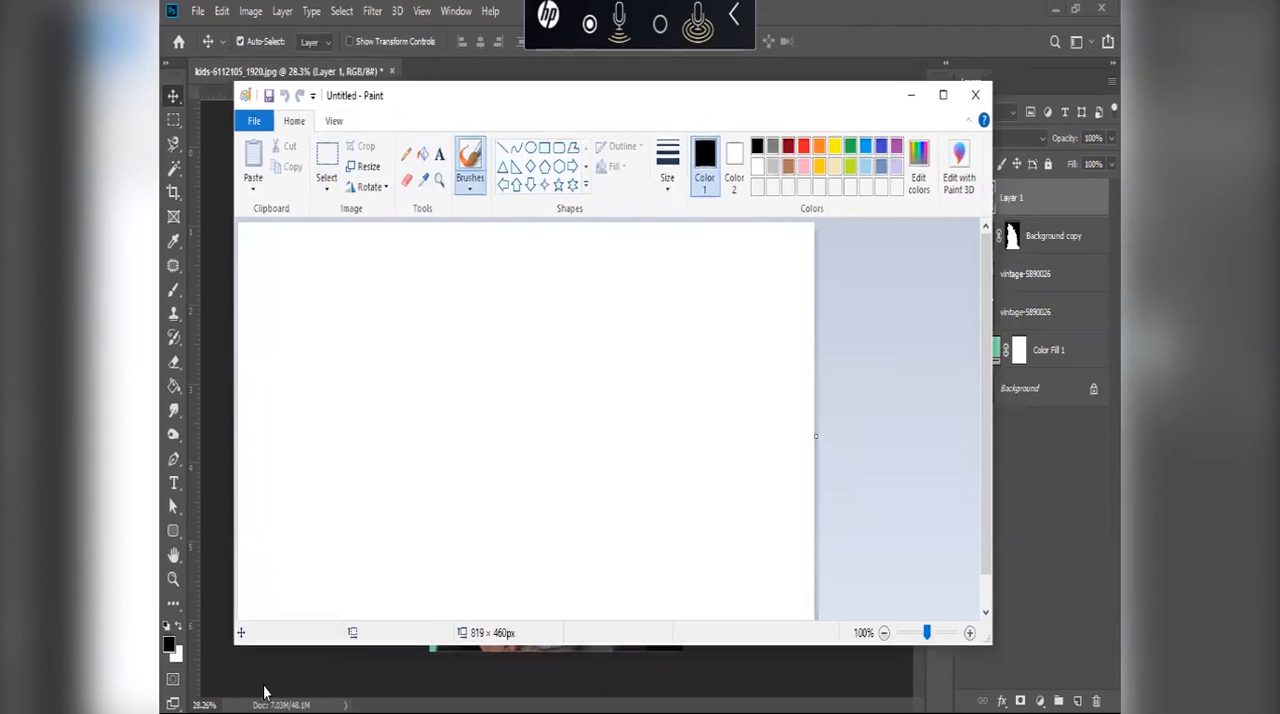
Step: Switch to the Downloads folder in File Explorer and open the image kids-6112105_1920 with Paint
key(super)
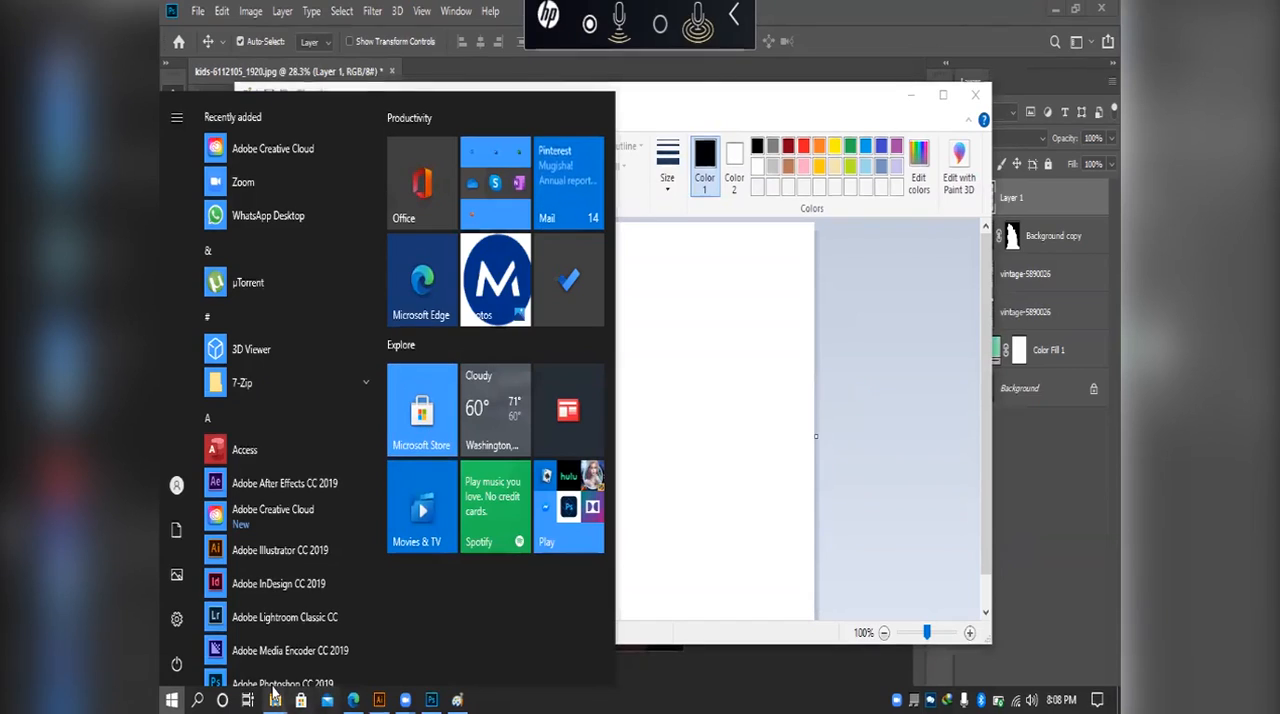
mouse_move(275, 699)
click(371, 605)
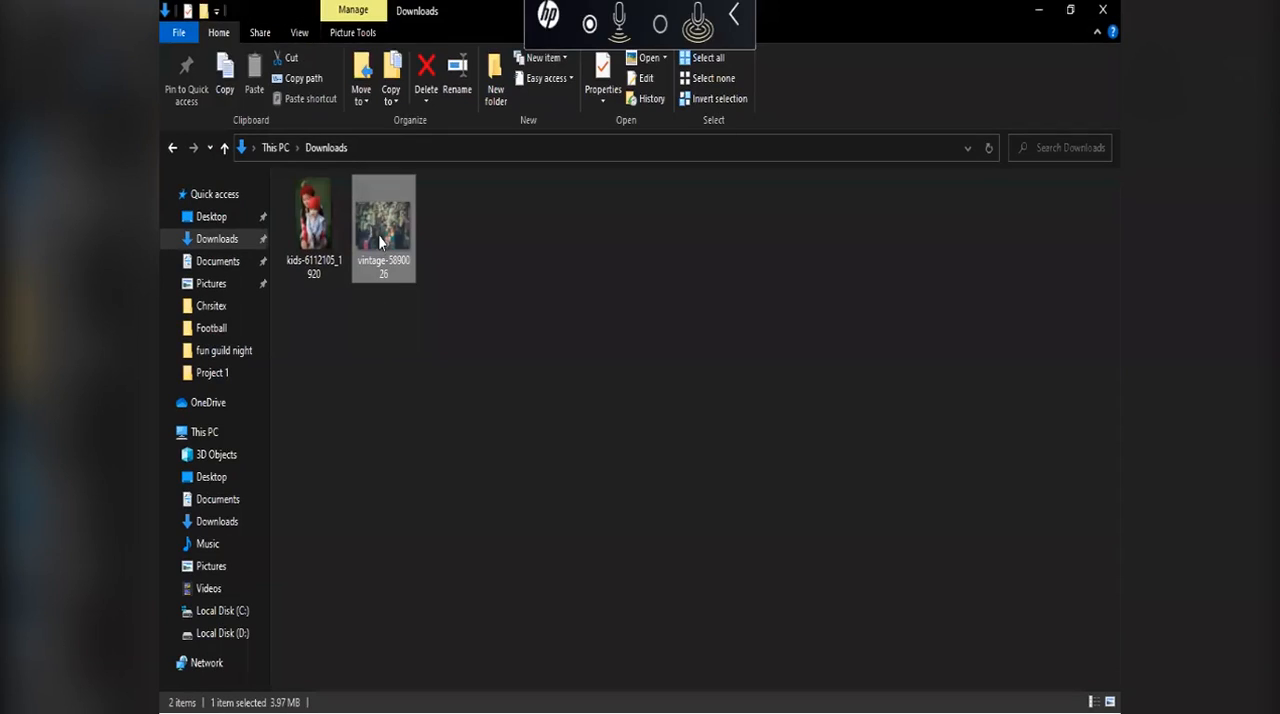
double_click(314, 222)
drag(494, 684, 429, 429)
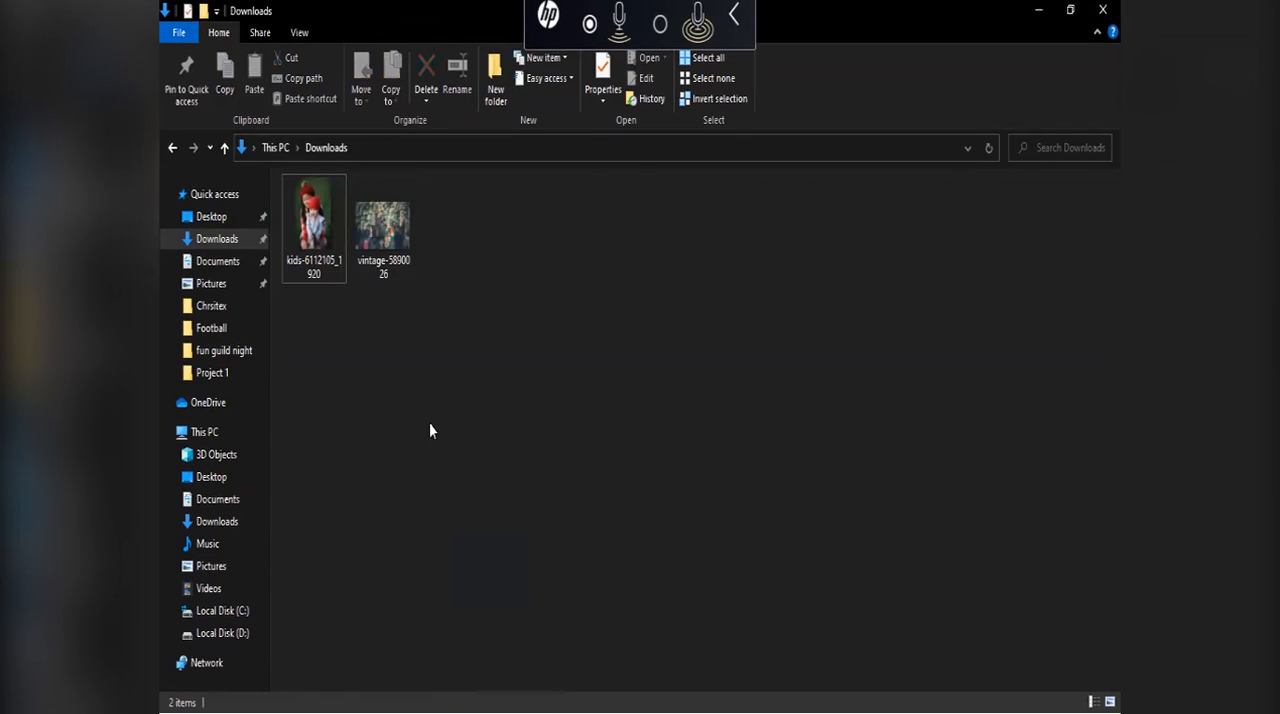
right_click(317, 223)
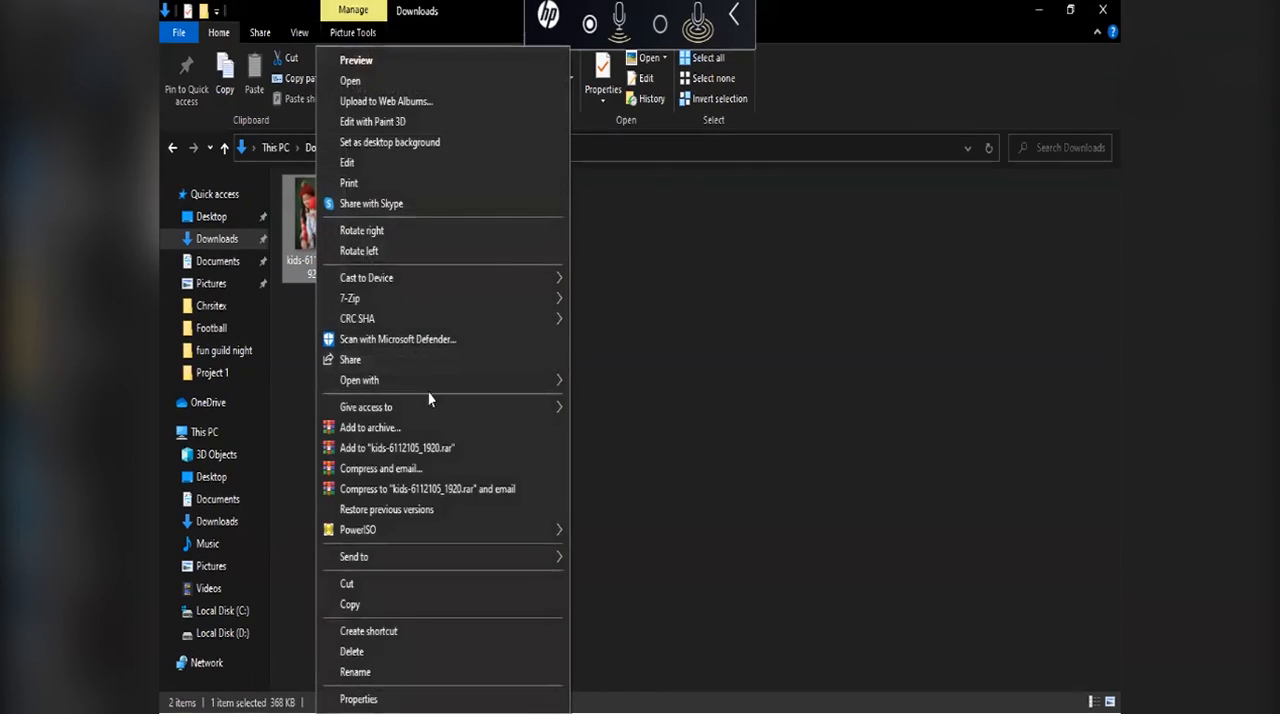
mouse_move(567, 380)
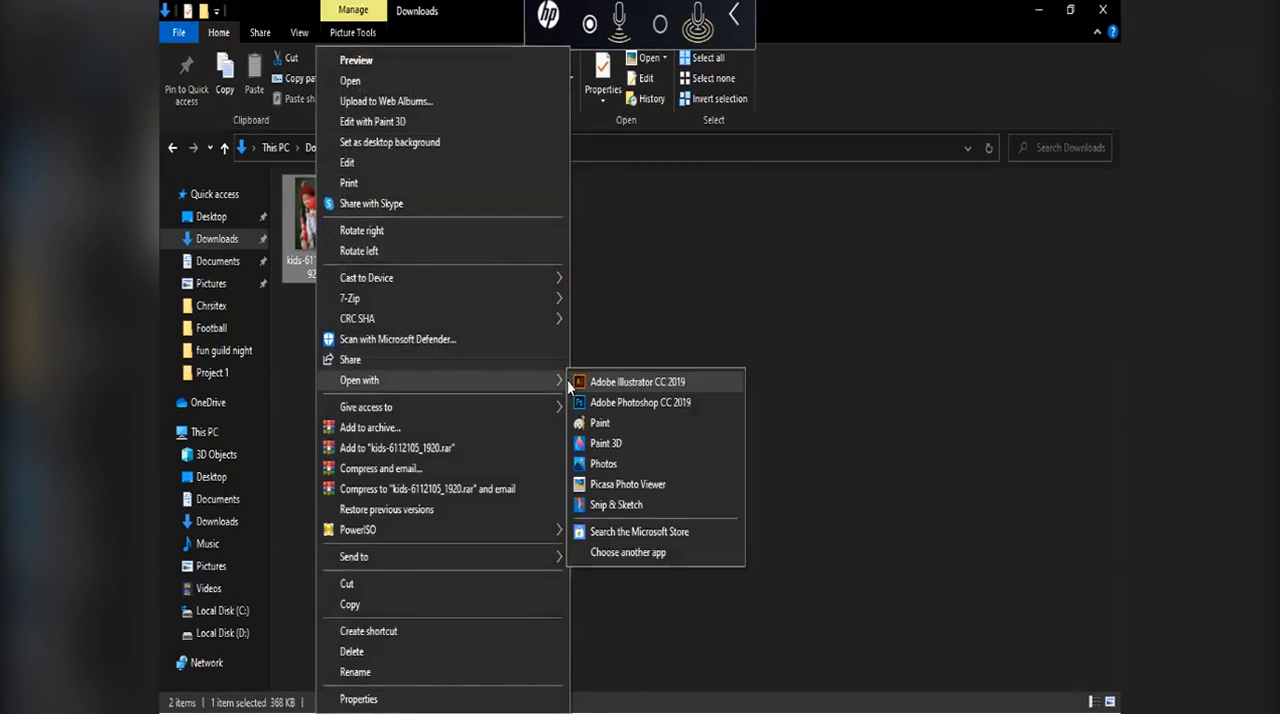
click(628, 428)
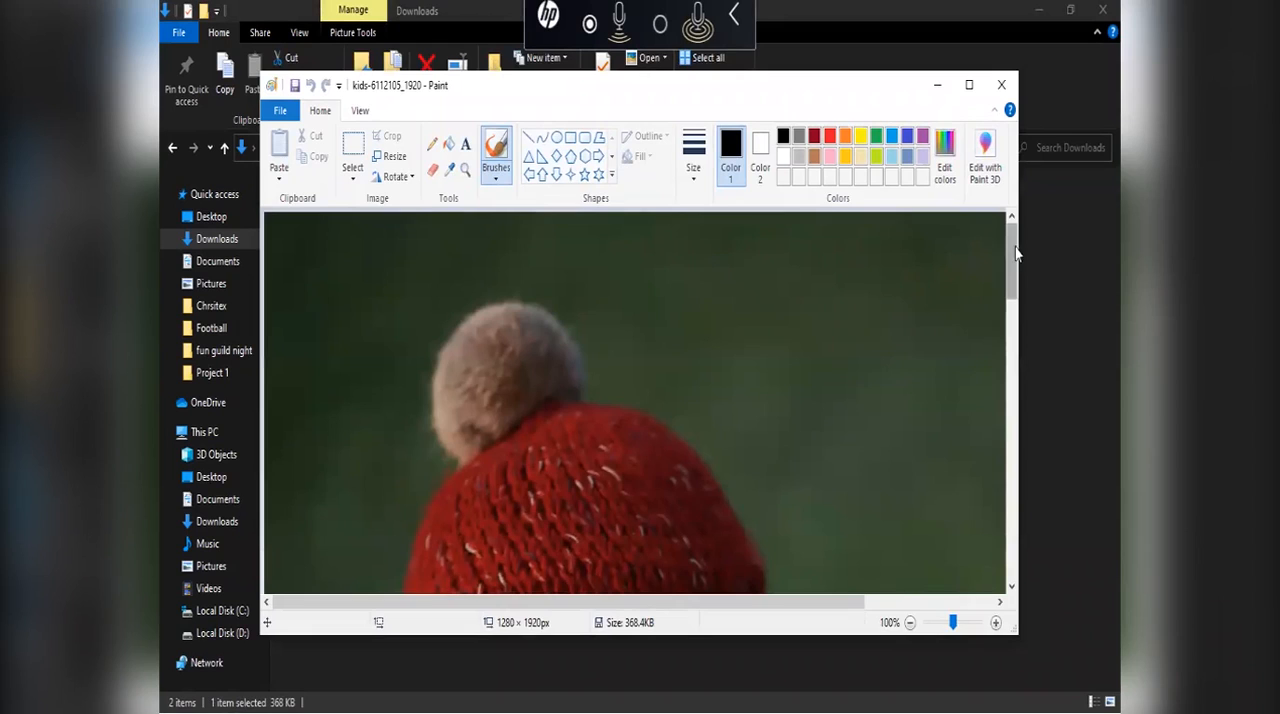
Step: In Paint, erase several freehand strokes of the green background above and beside the pom-pom
drag(1012, 258, 1012, 333)
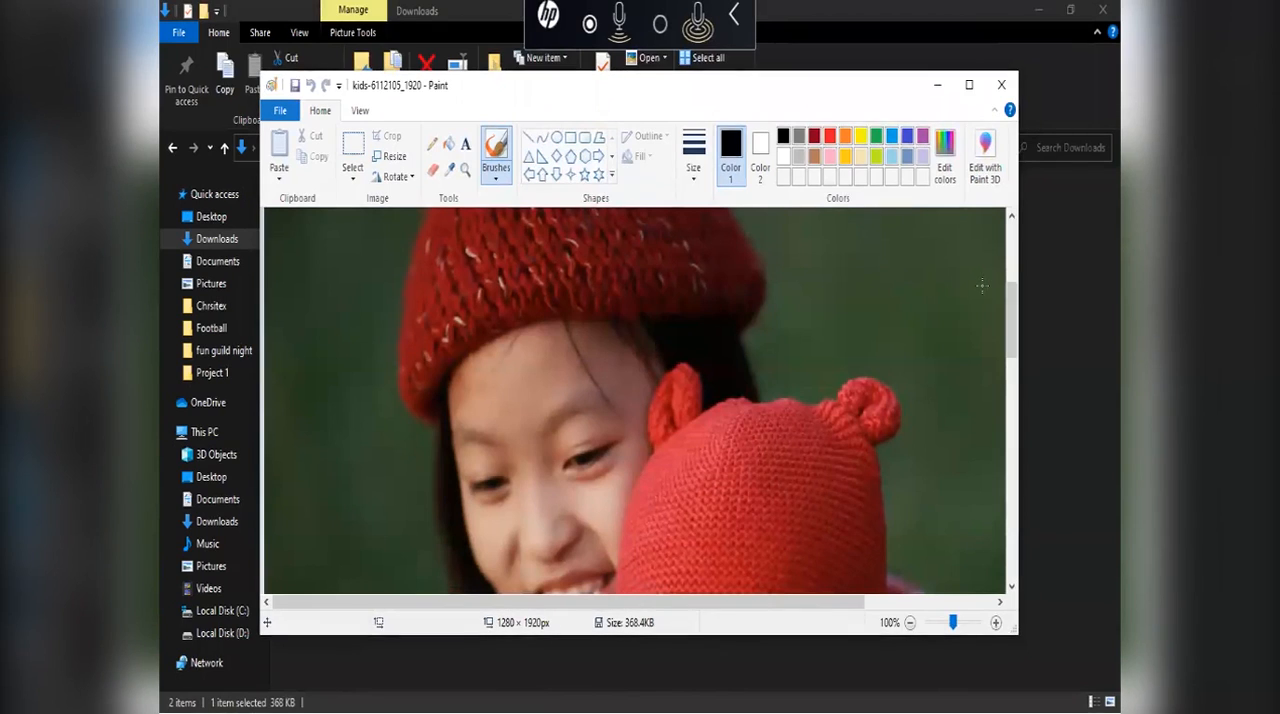
drag(389, 82, 329, 92)
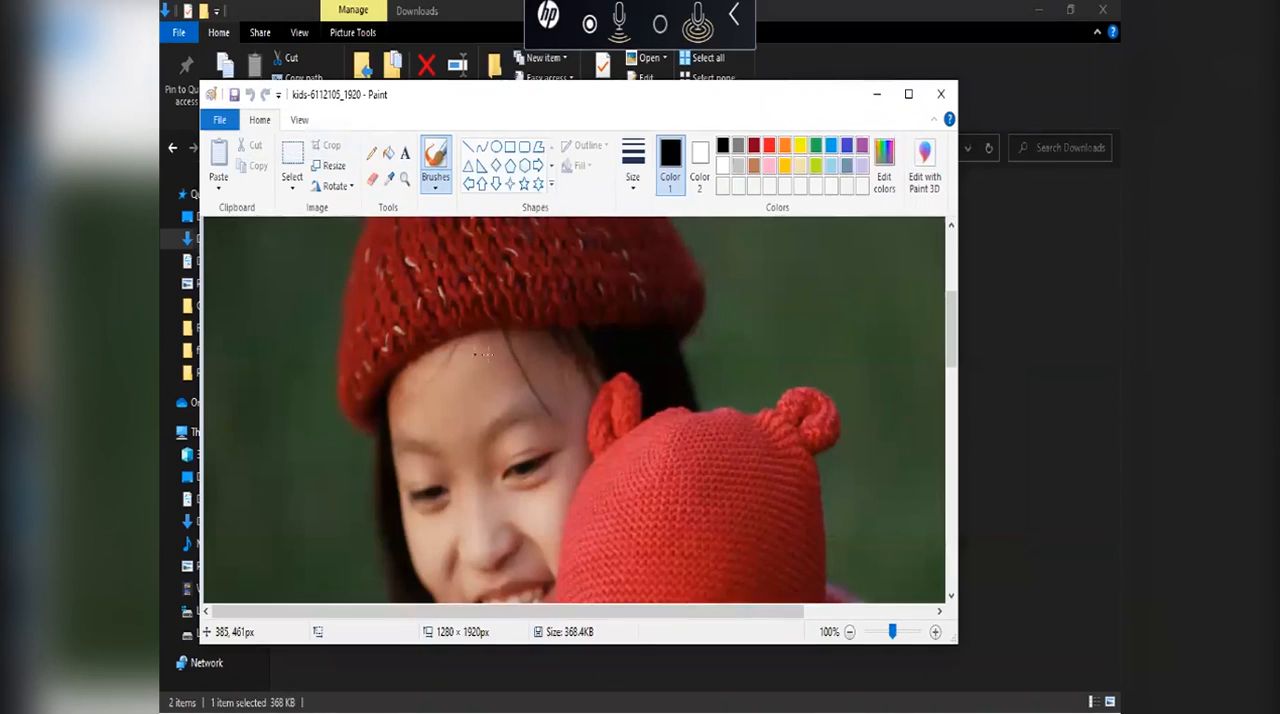
scroll(595, 340, up, 2)
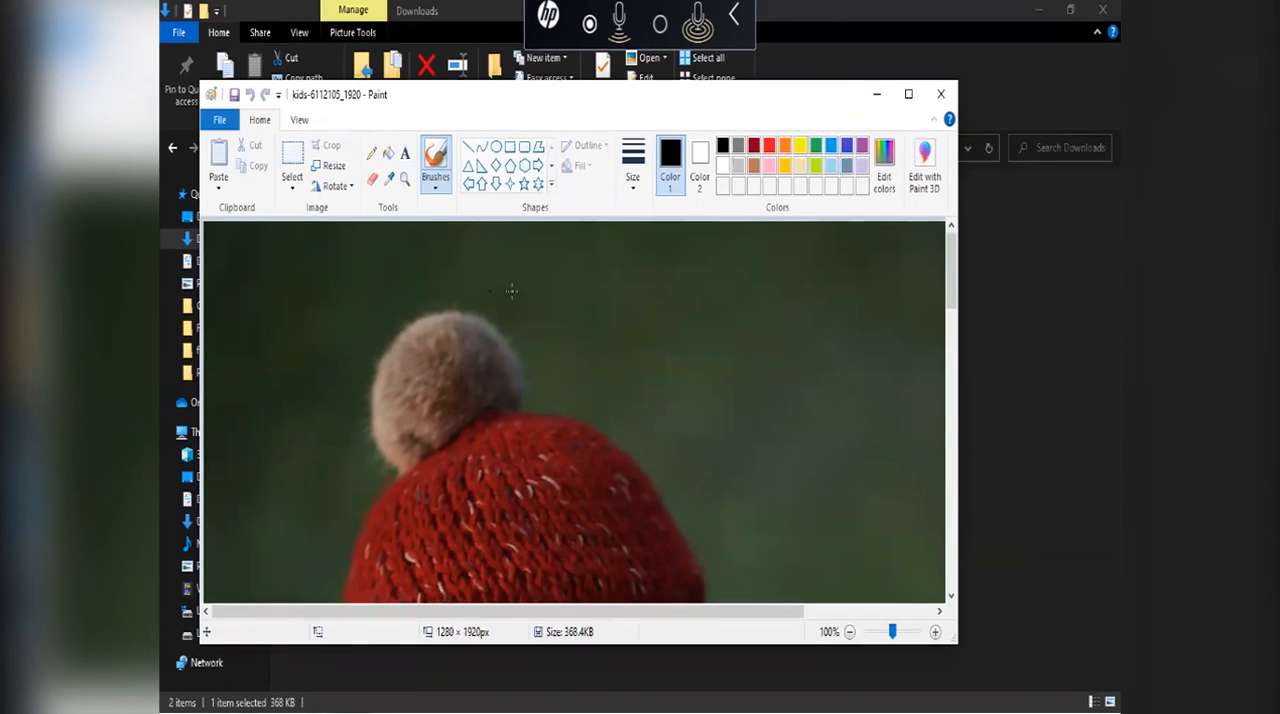
click(370, 180)
mouse_move(530, 266)
mouse_down()
mouse_move(328, 303)
mouse_move(433, 289)
mouse_move(390, 291)
mouse_move(498, 247)
mouse_move(472, 265)
mouse_move(607, 287)
mouse_move(576, 297)
mouse_move(609, 312)
mouse_move(668, 302)
mouse_move(539, 265)
mouse_move(595, 256)
mouse_up()
mouse_move(625, 318)
mouse_down()
mouse_move(688, 382)
mouse_move(613, 330)
mouse_move(718, 448)
mouse_up()
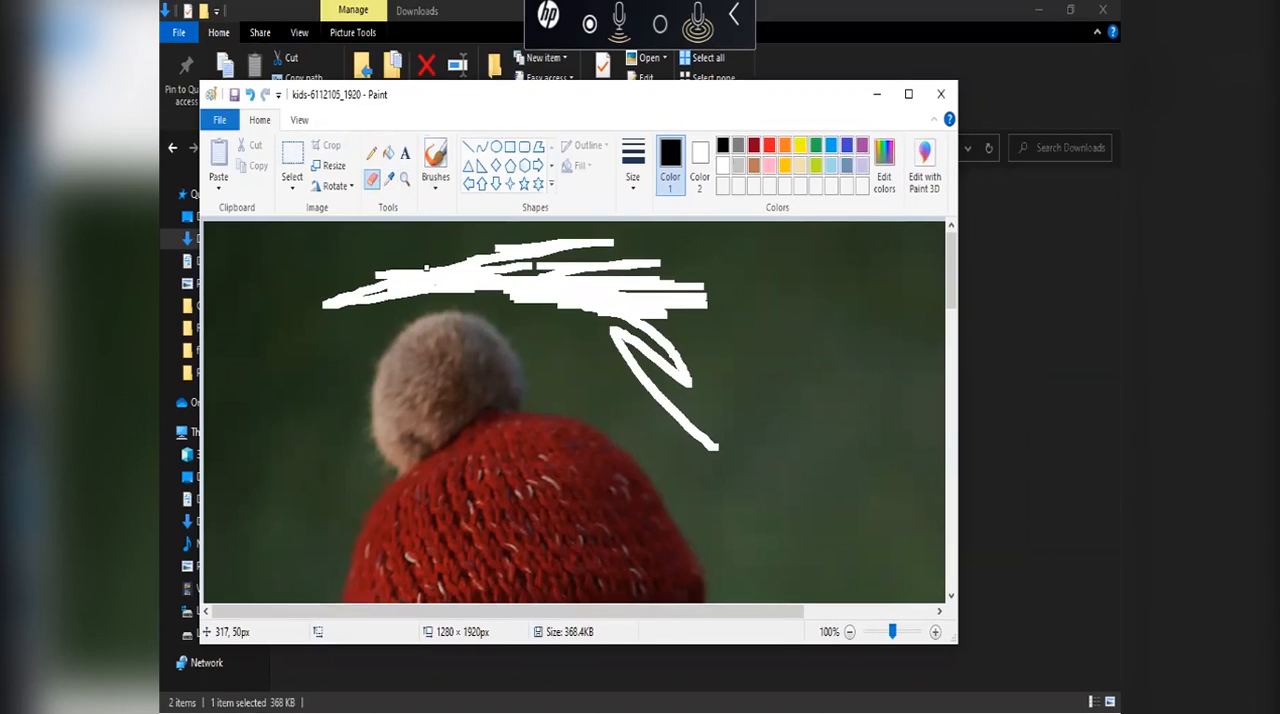
Step: Close the kids-6112105_1920 image in Paint without saving the eraser strokes
drag(604, 196, 600, 198)
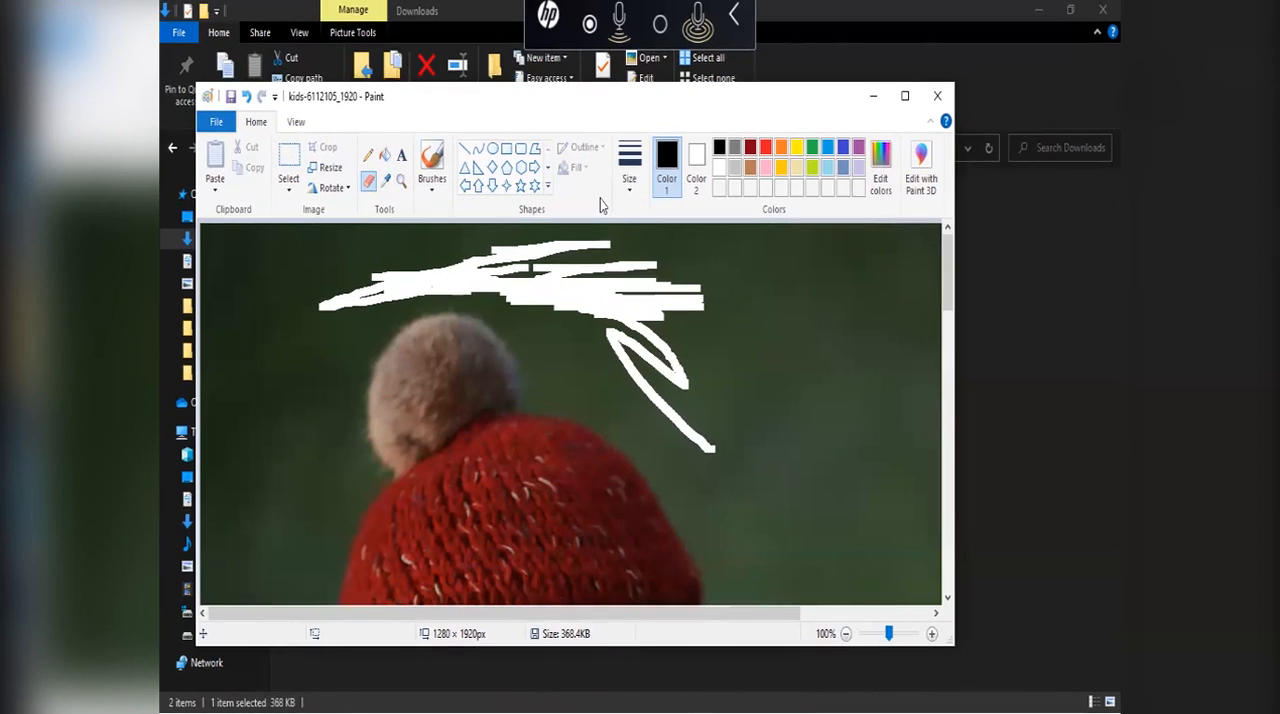
drag(600, 198, 590, 183)
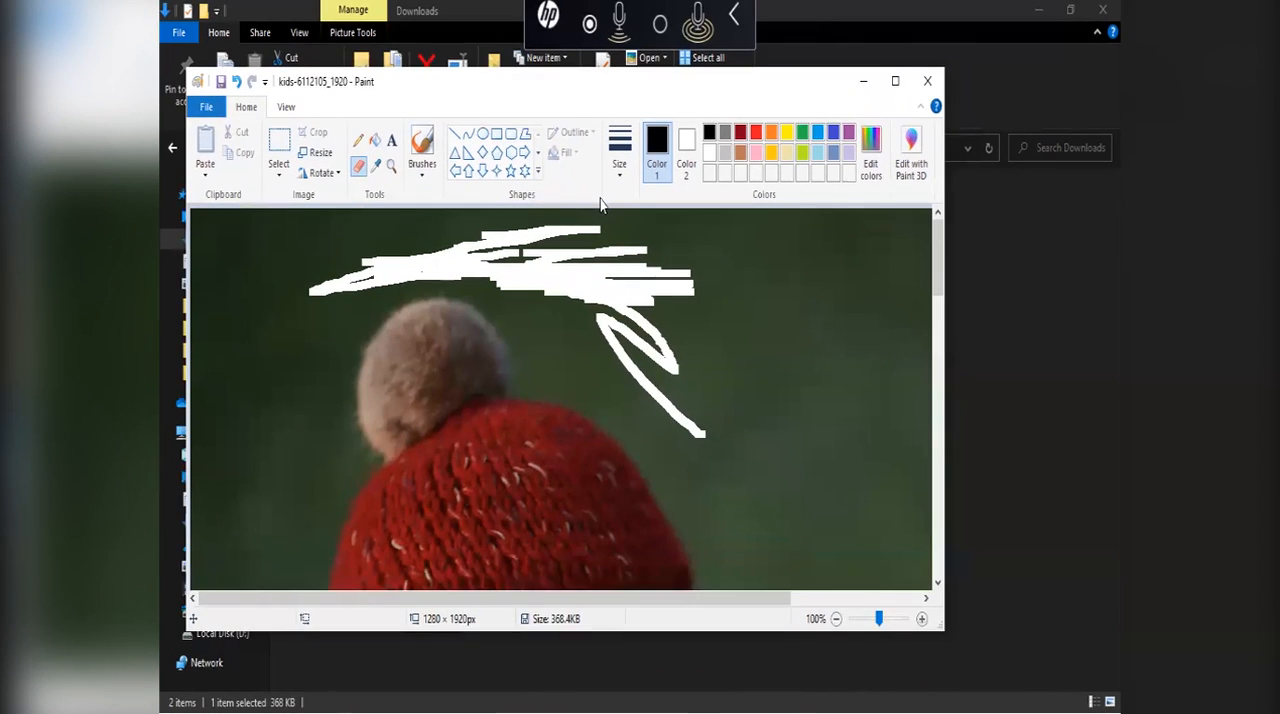
click(927, 81)
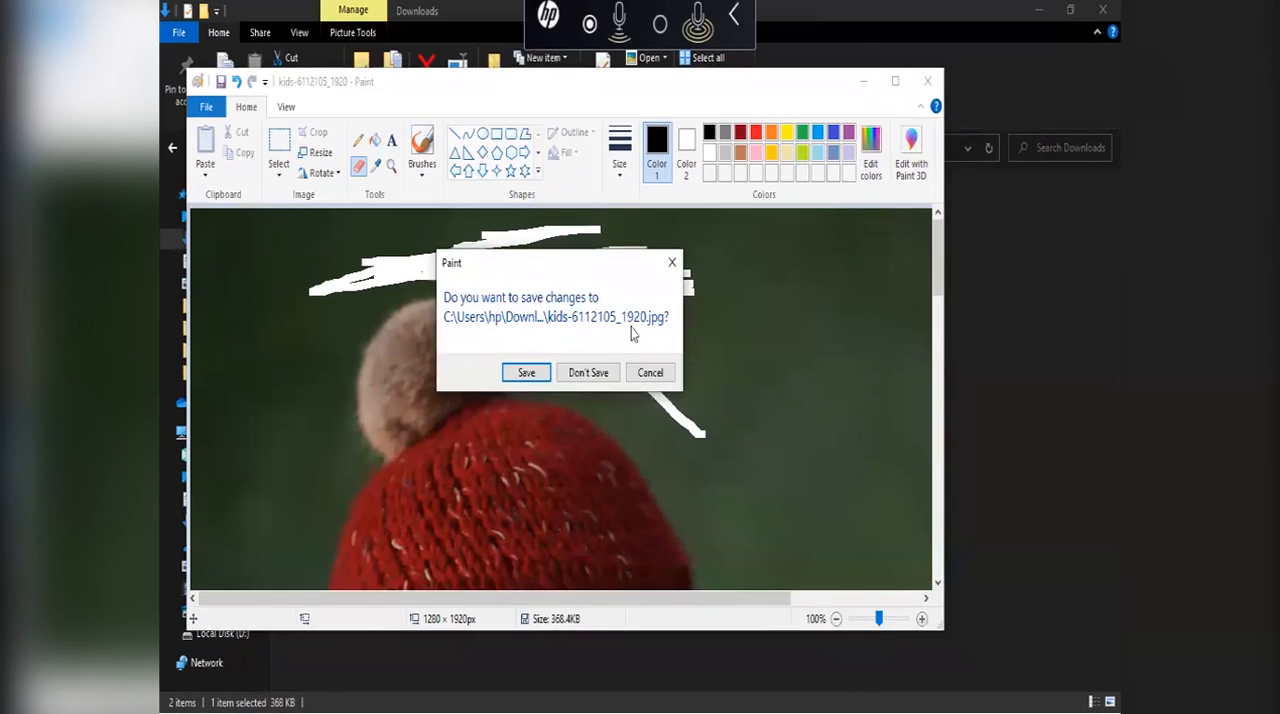
click(583, 370)
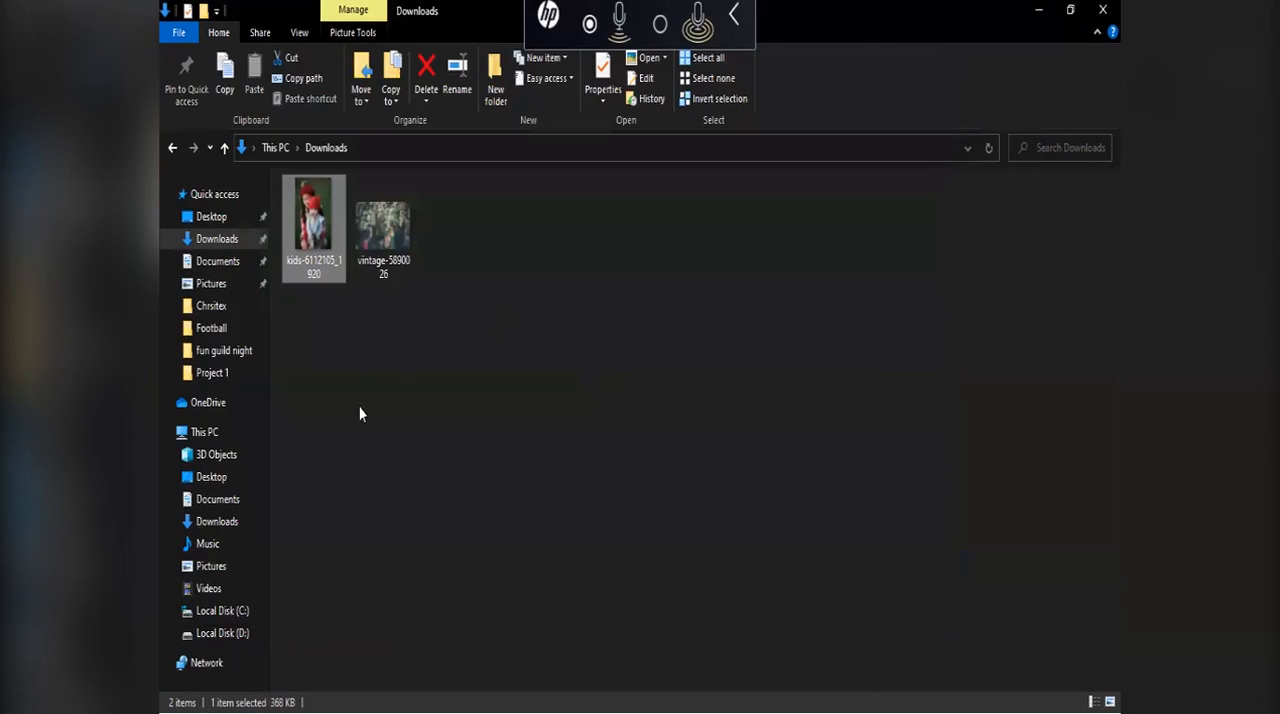
Step: Reopen the kids-6112105_1920 image from the Downloads folder with Paint
right_click(318, 218)
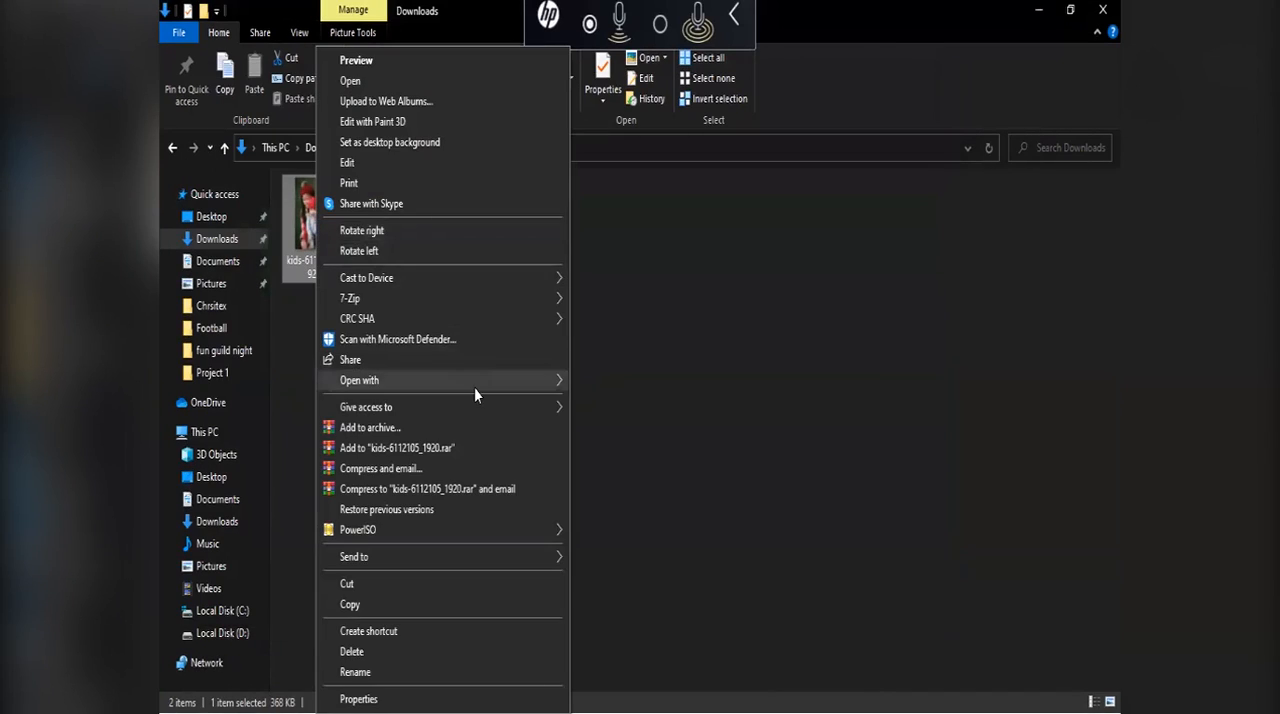
mouse_move(474, 388)
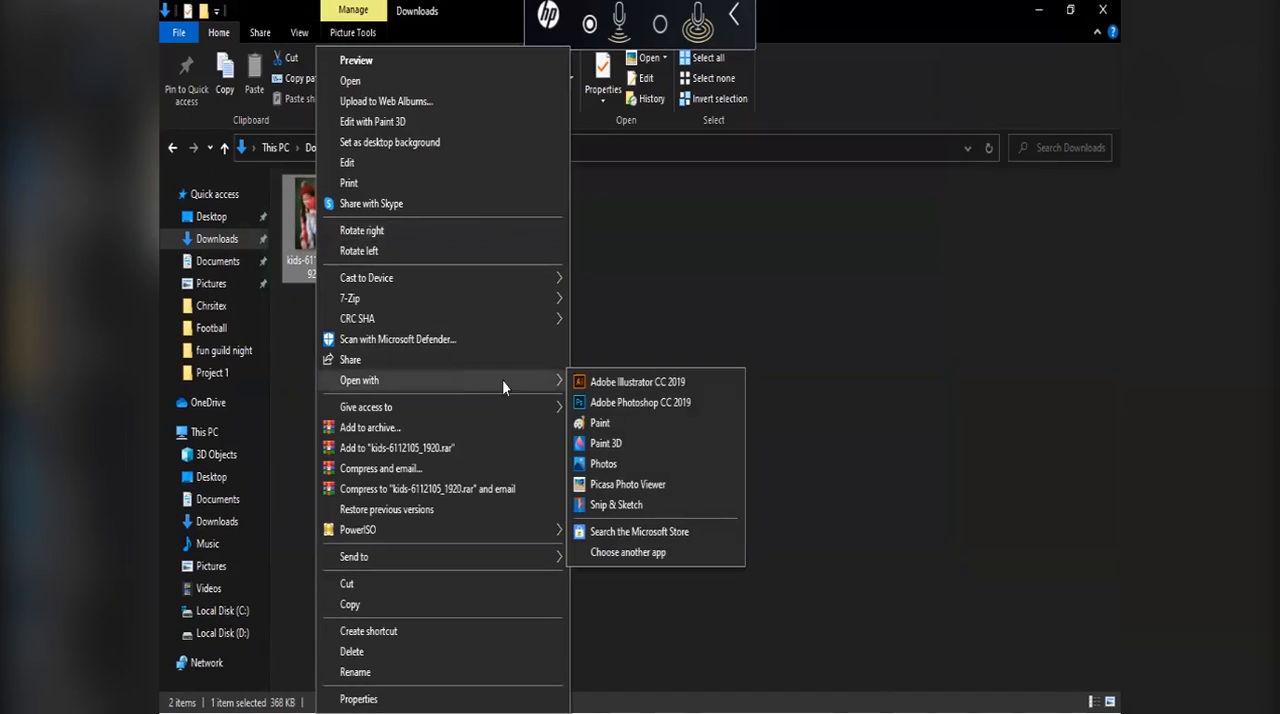
click(636, 422)
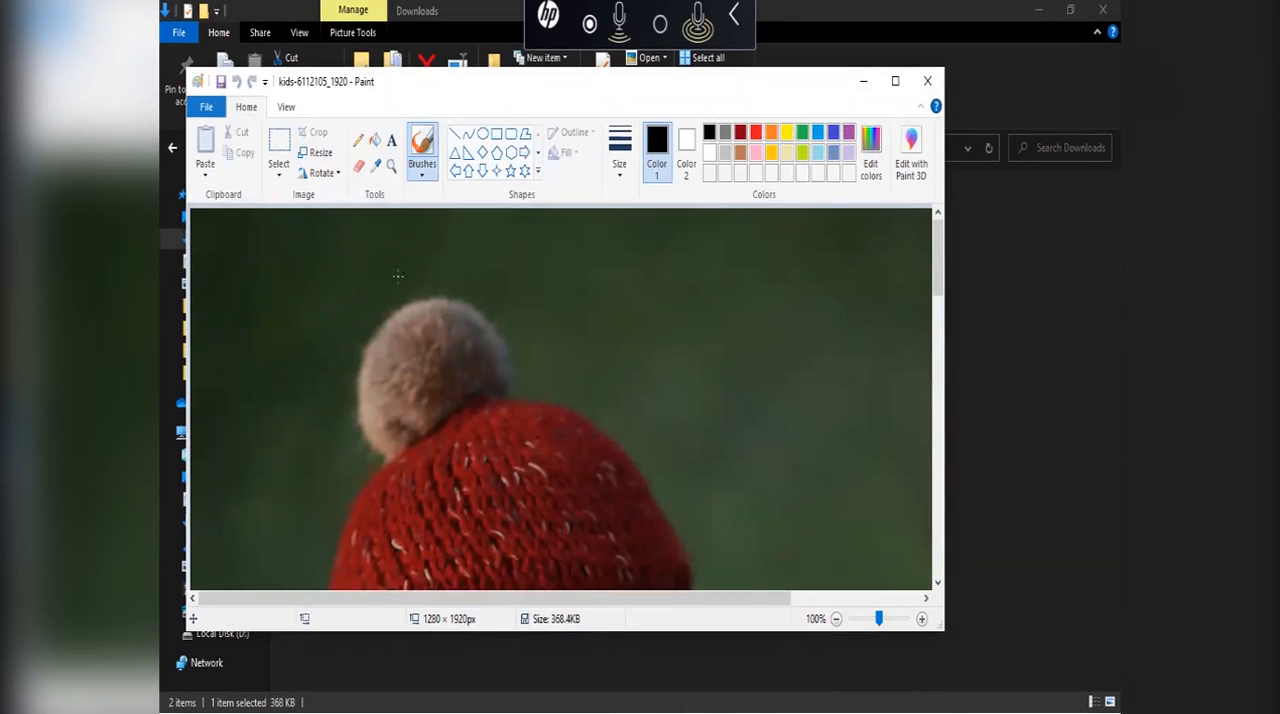
Step: In Paint, draw several black calligraphy-style brush strokes on the green background beside the hat and close the image without saving
click(360, 167)
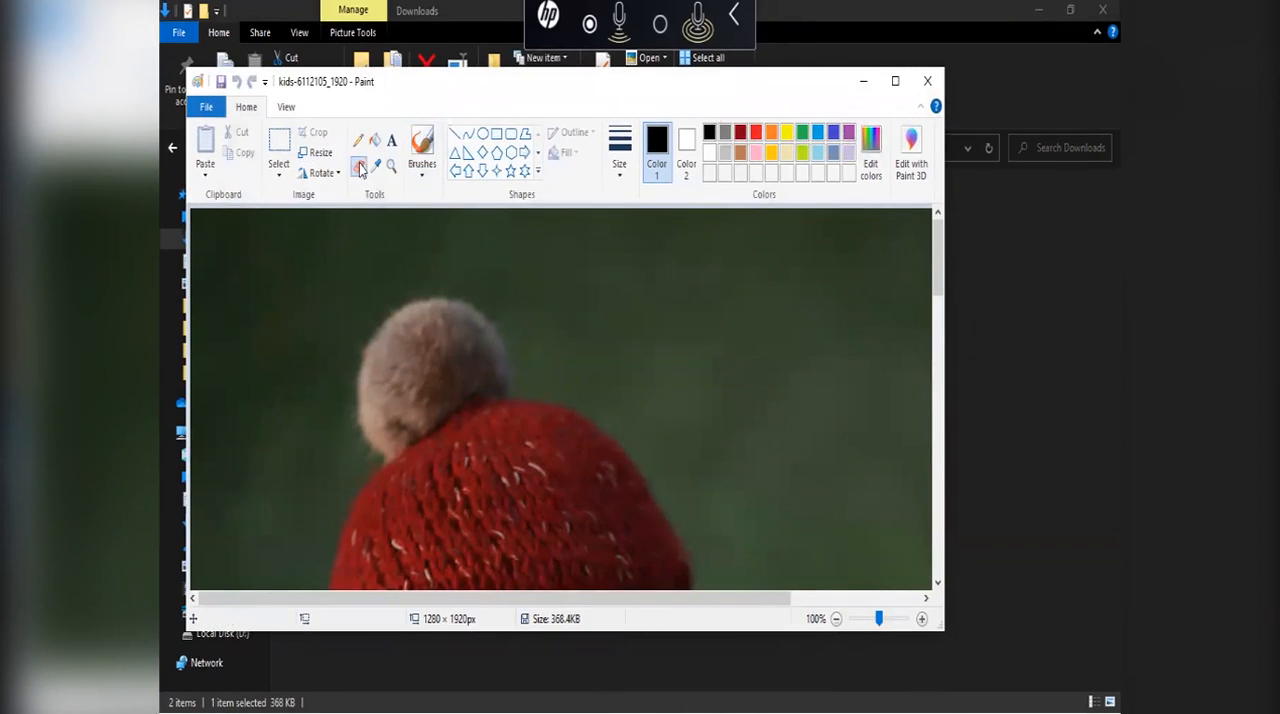
click(430, 173)
click(450, 203)
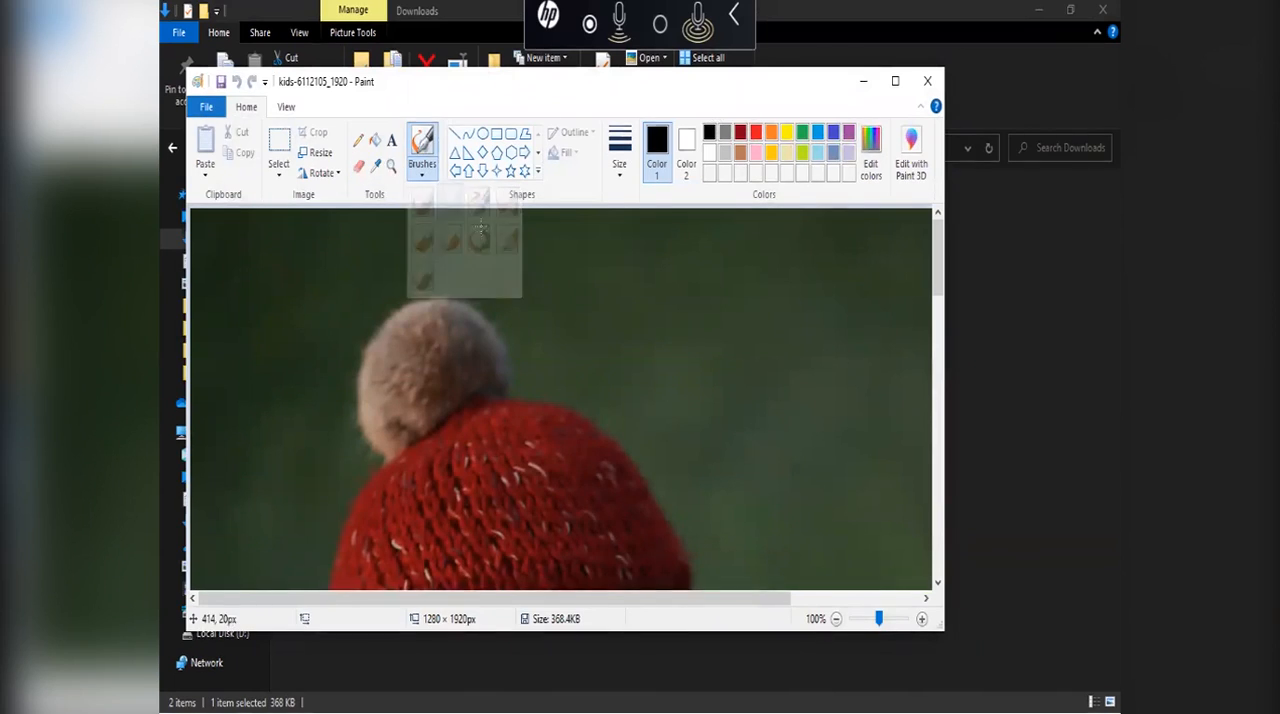
mouse_move(488, 249)
mouse_down()
mouse_move(578, 360)
mouse_move(659, 342)
mouse_move(698, 345)
mouse_up()
drag(764, 362, 803, 420)
drag(680, 358, 716, 406)
mouse_move(731, 330)
mouse_down()
mouse_move(788, 277)
mouse_move(717, 282)
mouse_up()
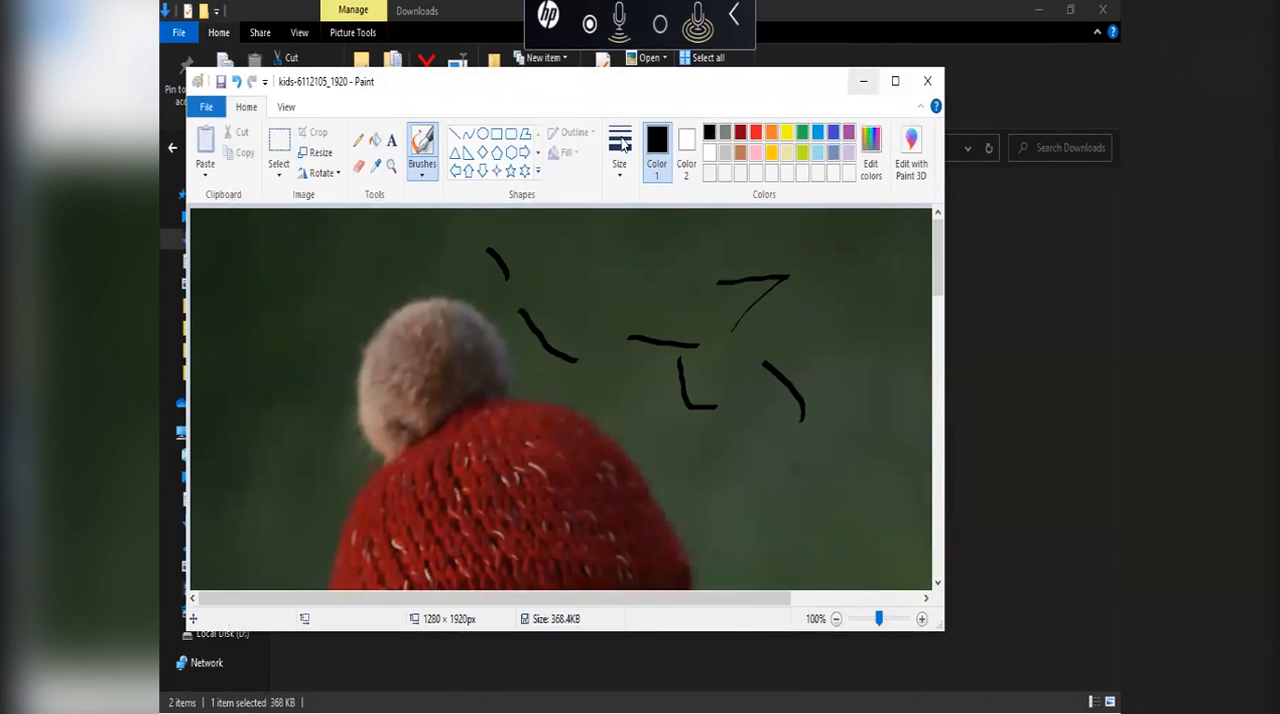
click(927, 81)
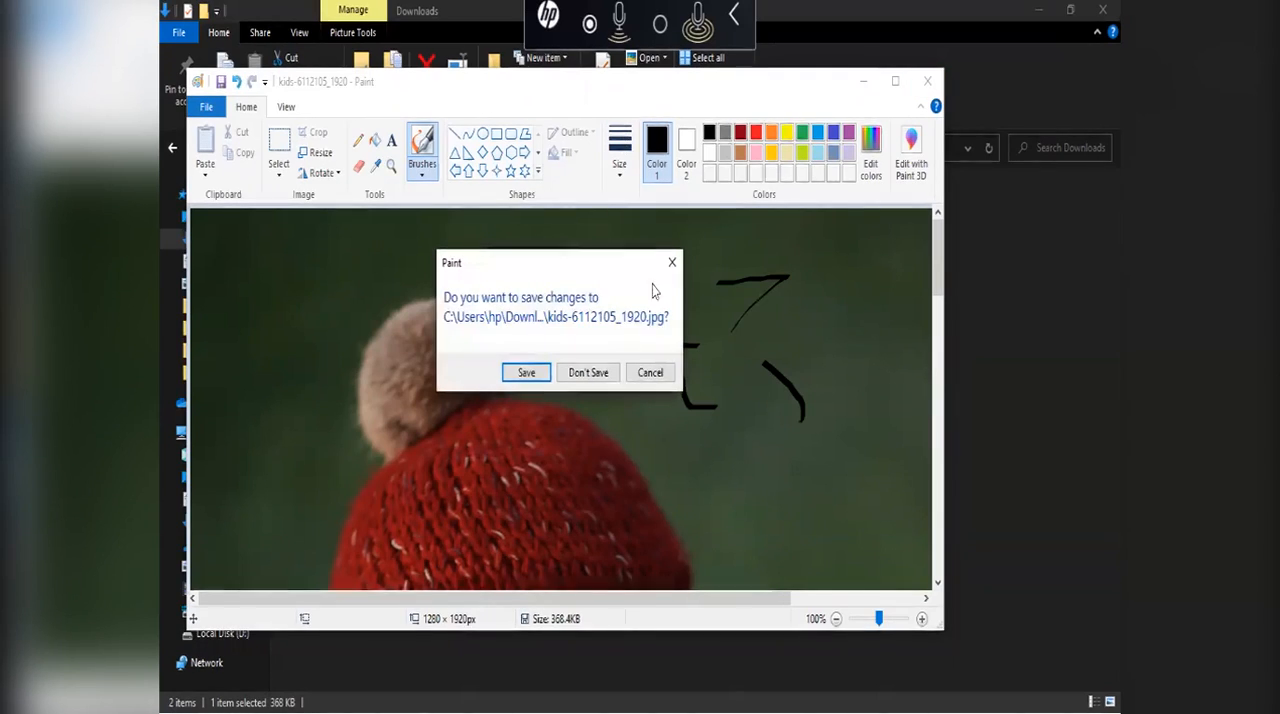
click(592, 372)
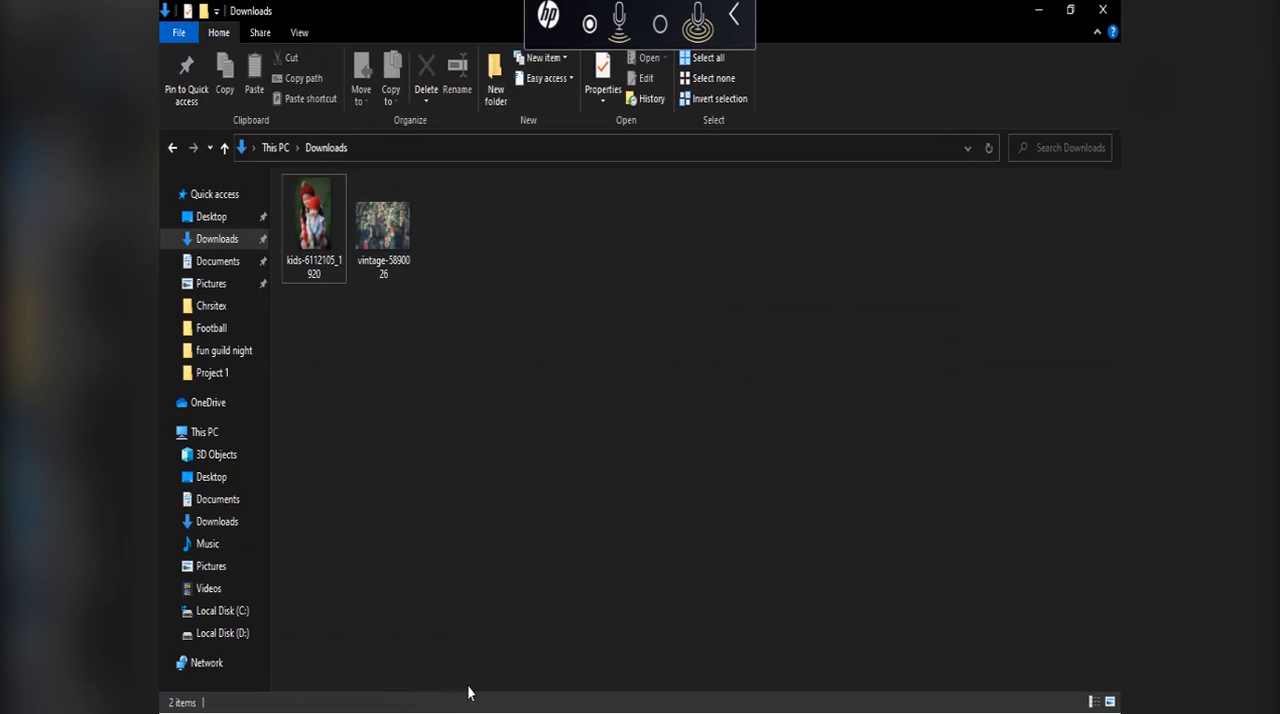
Step: Switch to Photoshop, hide Layer 1 and select the layer mask of the Background copy layer
key(super)
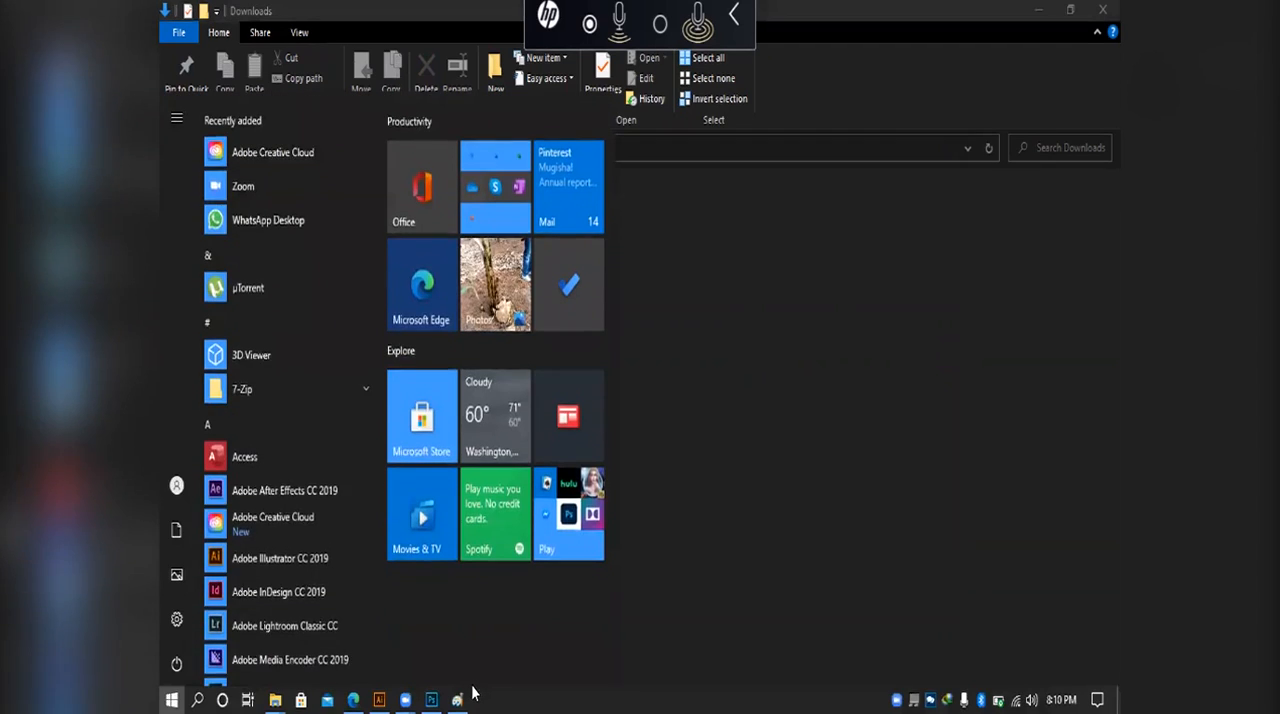
click(745, 250)
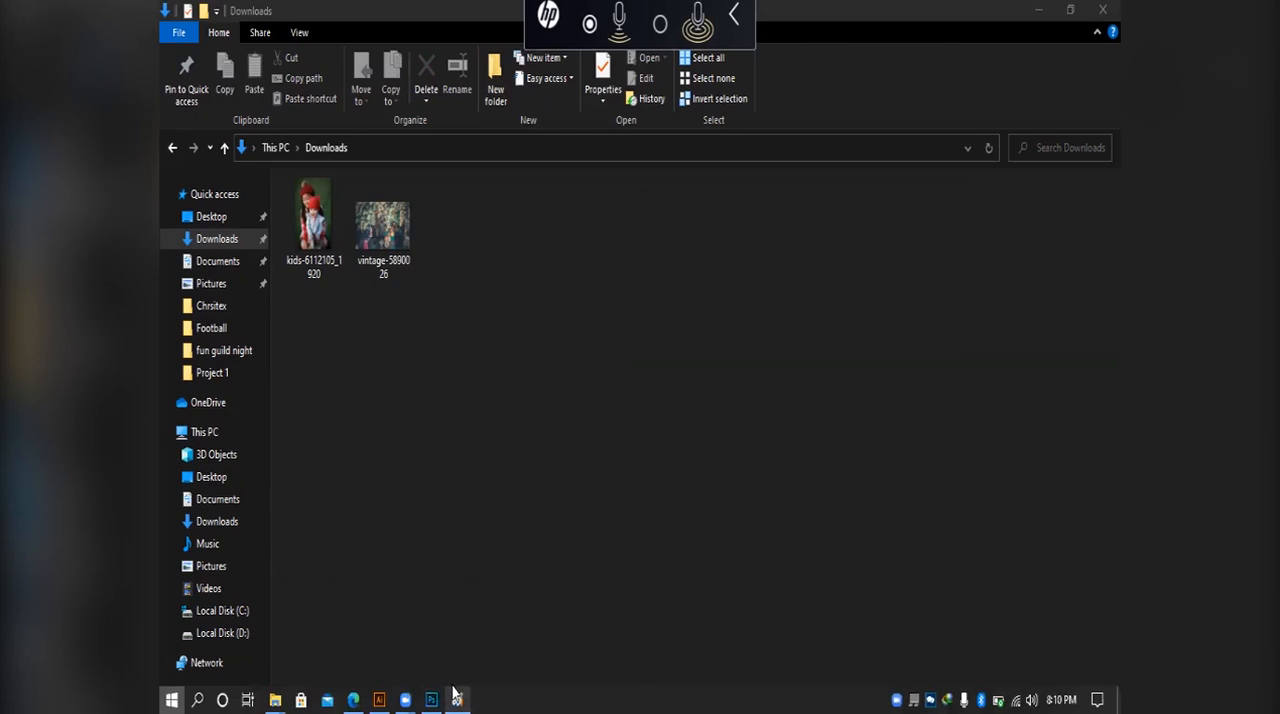
key(super)
click(432, 704)
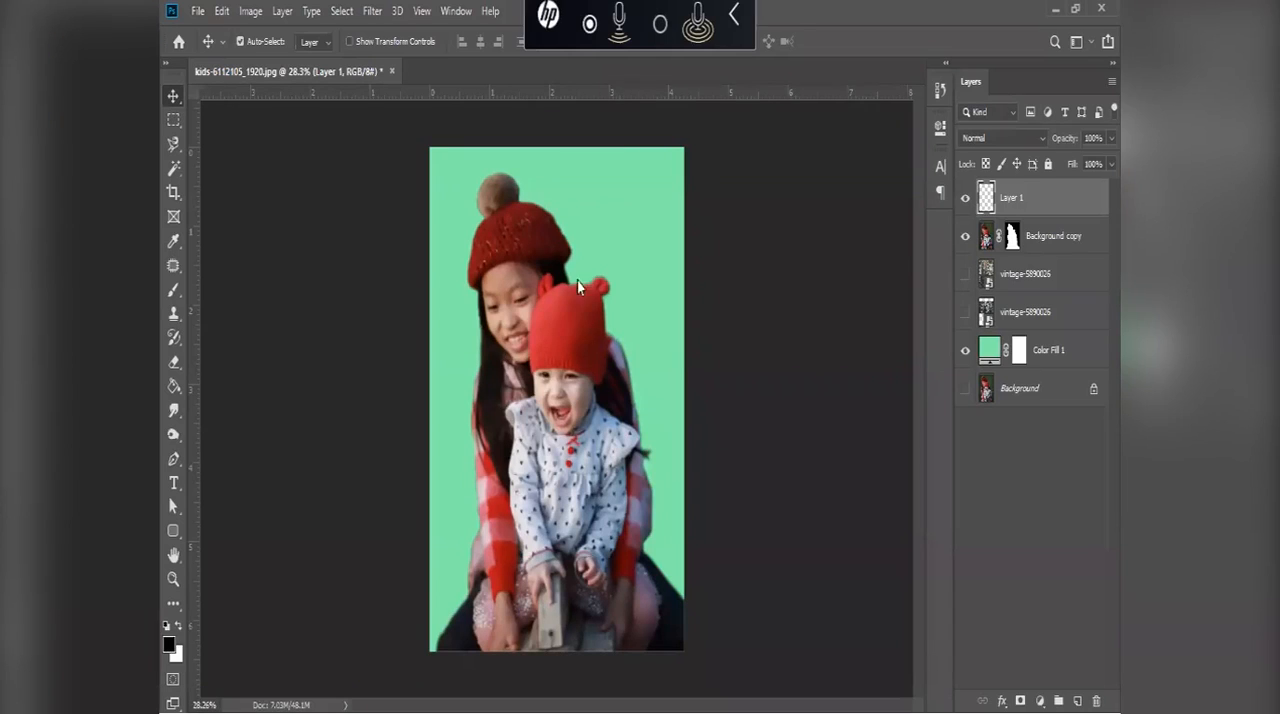
click(965, 197)
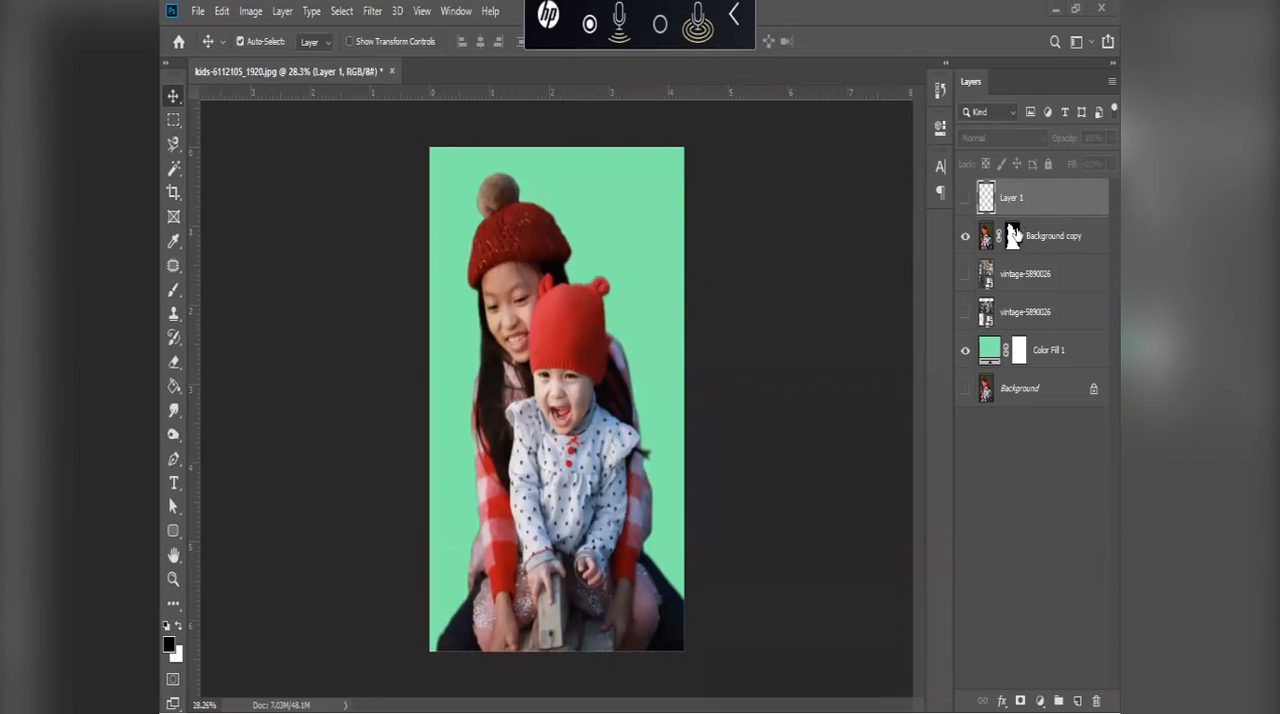
click(1012, 236)
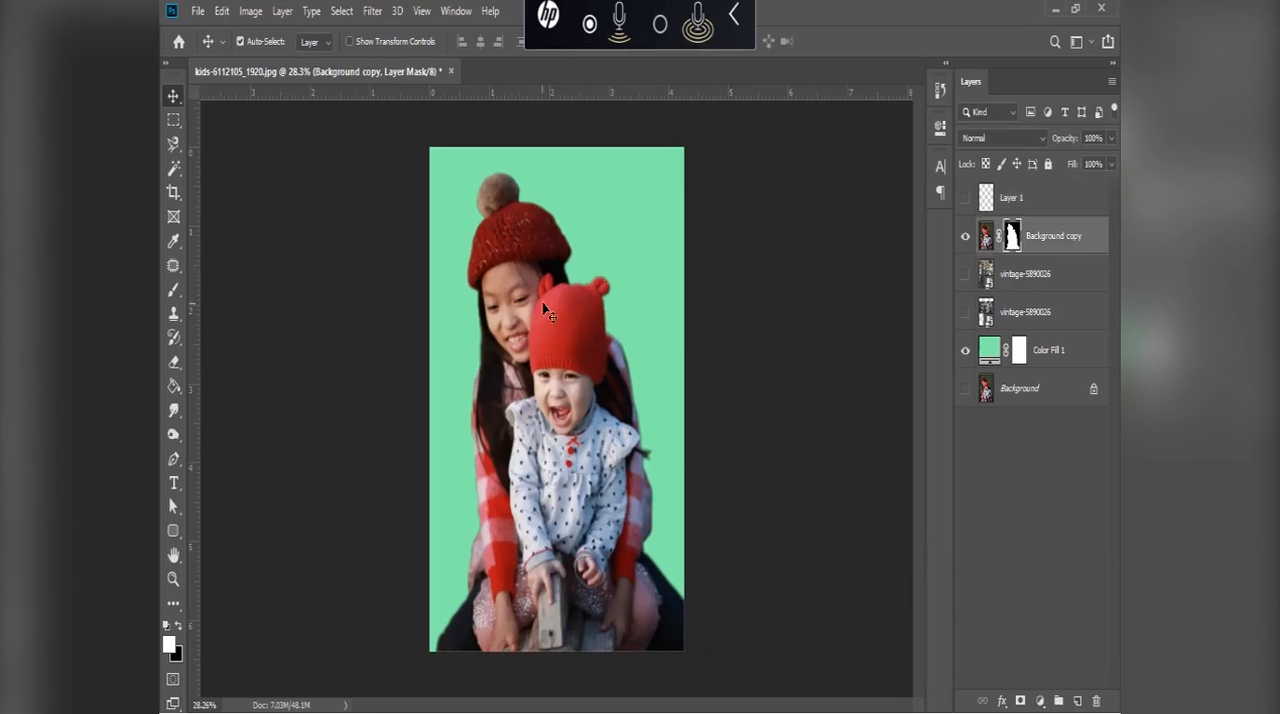
Step: Use the Eraser Tool on the mask to reveal the original background along the knit hat's edge down to the baby hat's ear
scroll(510, 228, up, 5)
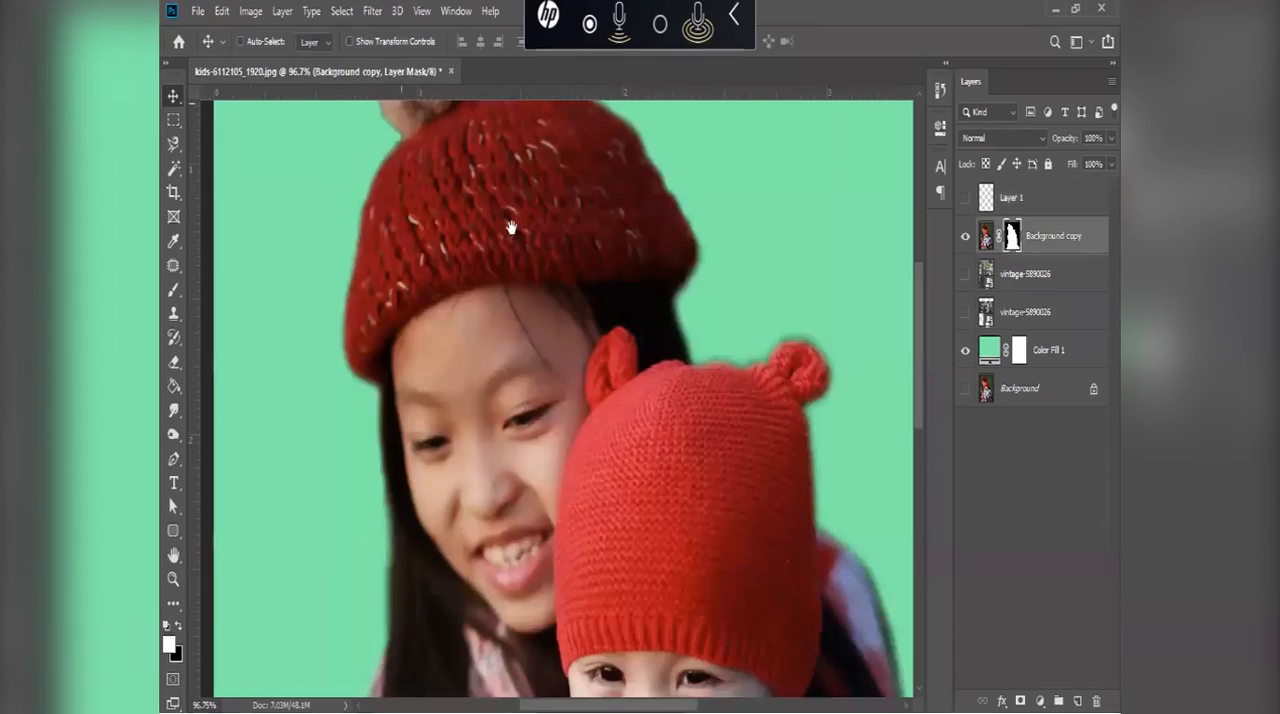
scroll(510, 228, up, 3)
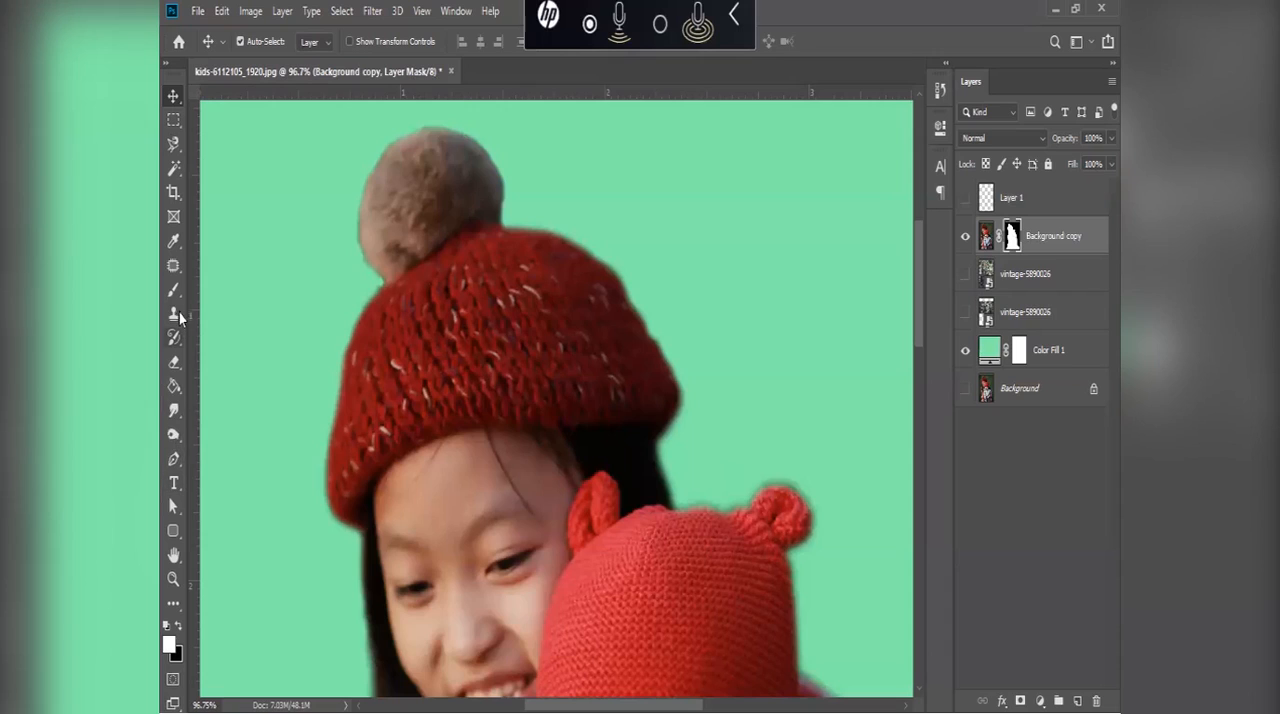
click(174, 363)
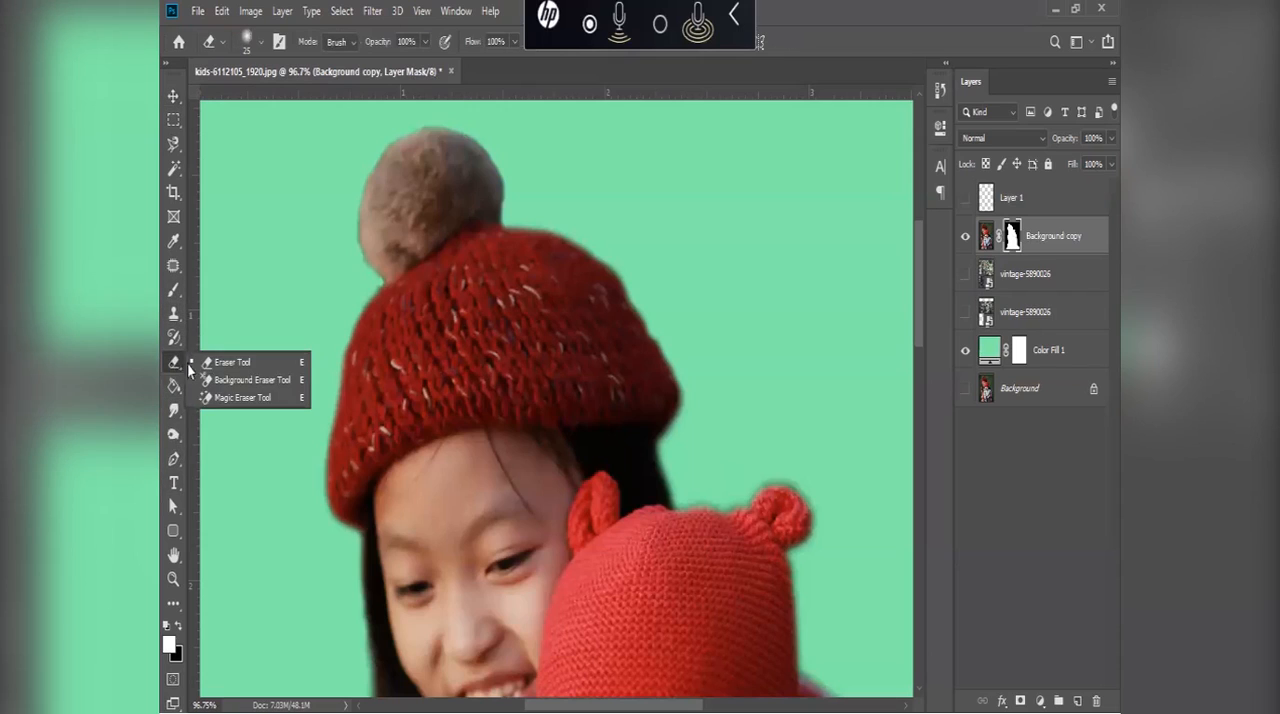
click(231, 364)
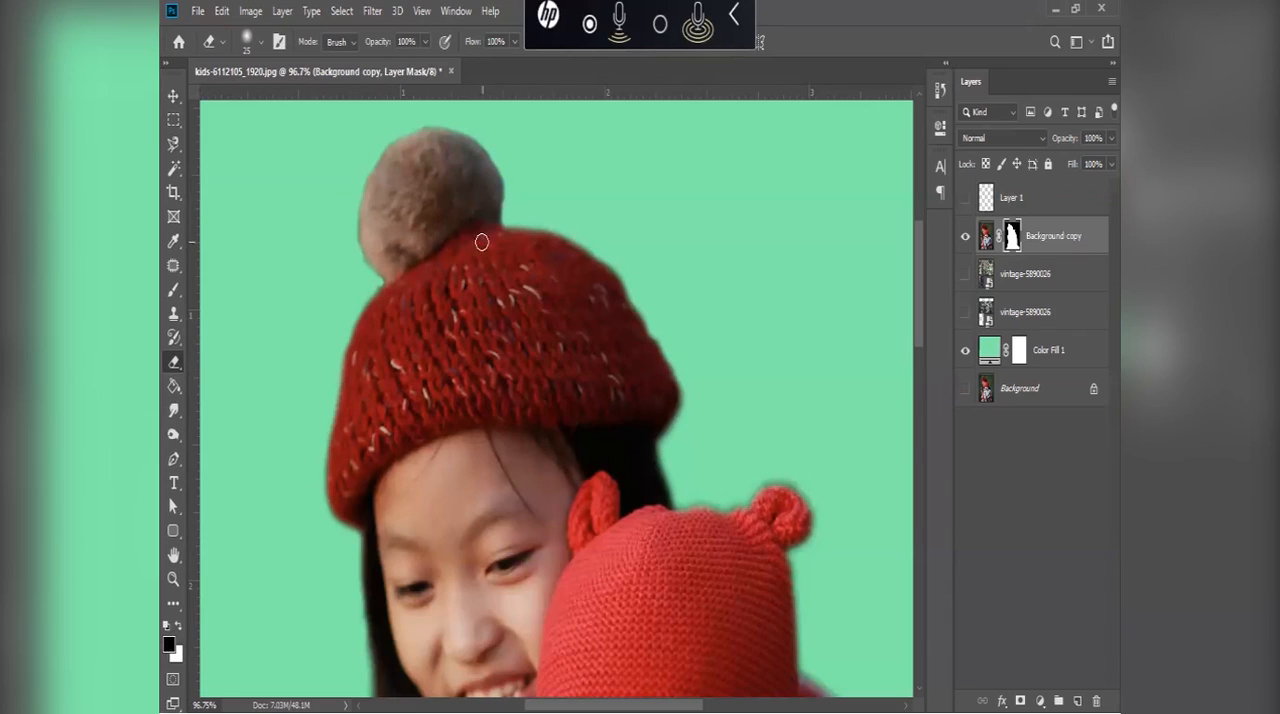
drag(541, 228, 507, 221)
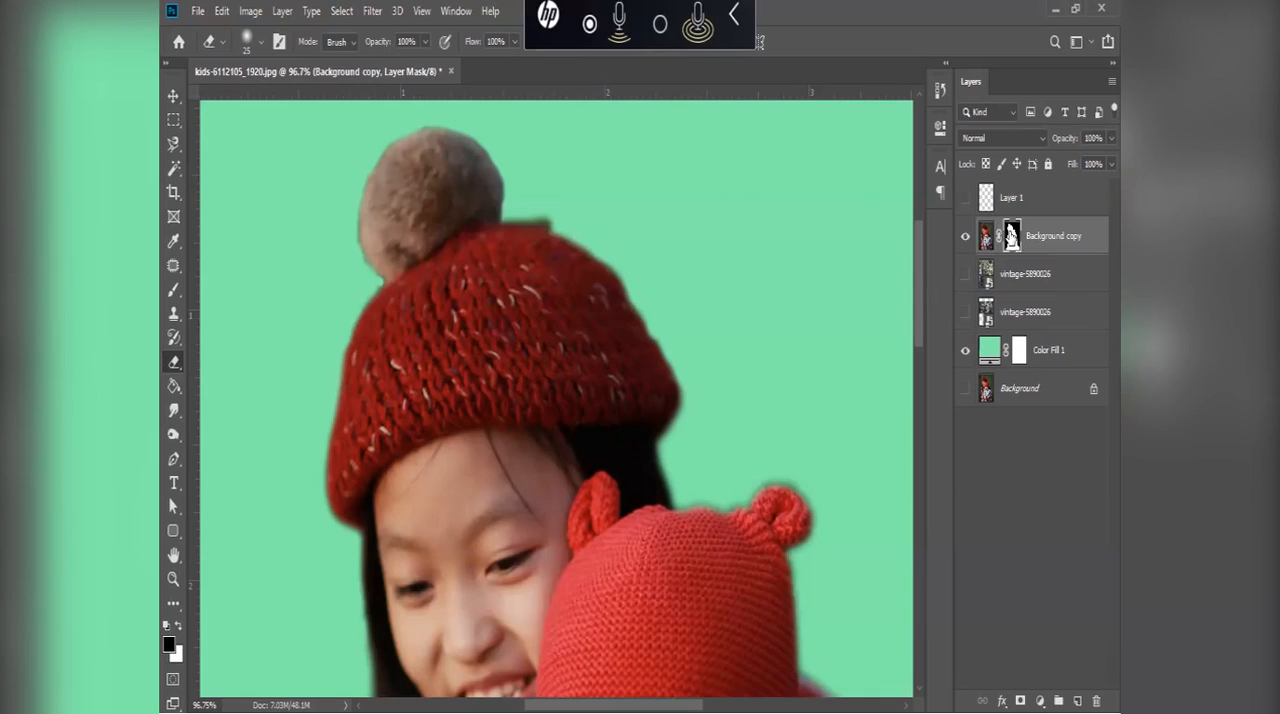
mouse_move(500, 222)
mouse_down()
mouse_move(600, 228)
mouse_move(542, 228)
mouse_move(649, 244)
mouse_move(570, 244)
mouse_move(657, 320)
mouse_move(614, 295)
mouse_move(683, 382)
mouse_move(674, 356)
mouse_move(681, 385)
mouse_move(663, 409)
mouse_move(659, 469)
mouse_move(676, 466)
mouse_move(671, 512)
mouse_move(670, 494)
mouse_move(691, 512)
mouse_move(650, 456)
mouse_move(697, 517)
mouse_move(723, 515)
mouse_move(690, 509)
mouse_move(803, 493)
mouse_move(797, 548)
mouse_move(819, 532)
mouse_move(801, 517)
mouse_move(764, 542)
mouse_up()
Step: Enlarge the eraser to size 50 and erase the mask around the pom-pom's outline
key(bracketright)
key(bracketright)
key(bracketright)
key(bracketright)
key(bracketright)
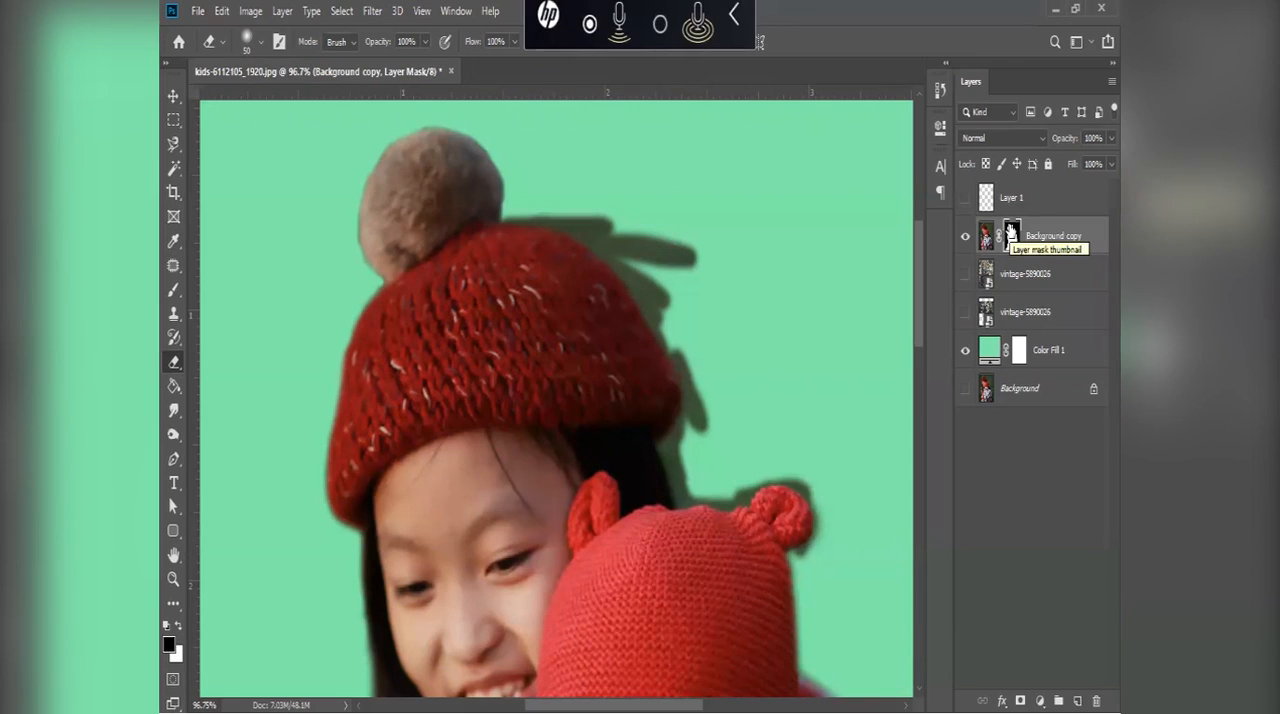
mouse_move(499, 196)
mouse_down()
mouse_move(449, 143)
mouse_move(400, 157)
mouse_move(371, 202)
mouse_move(371, 250)
mouse_move(388, 278)
mouse_up()
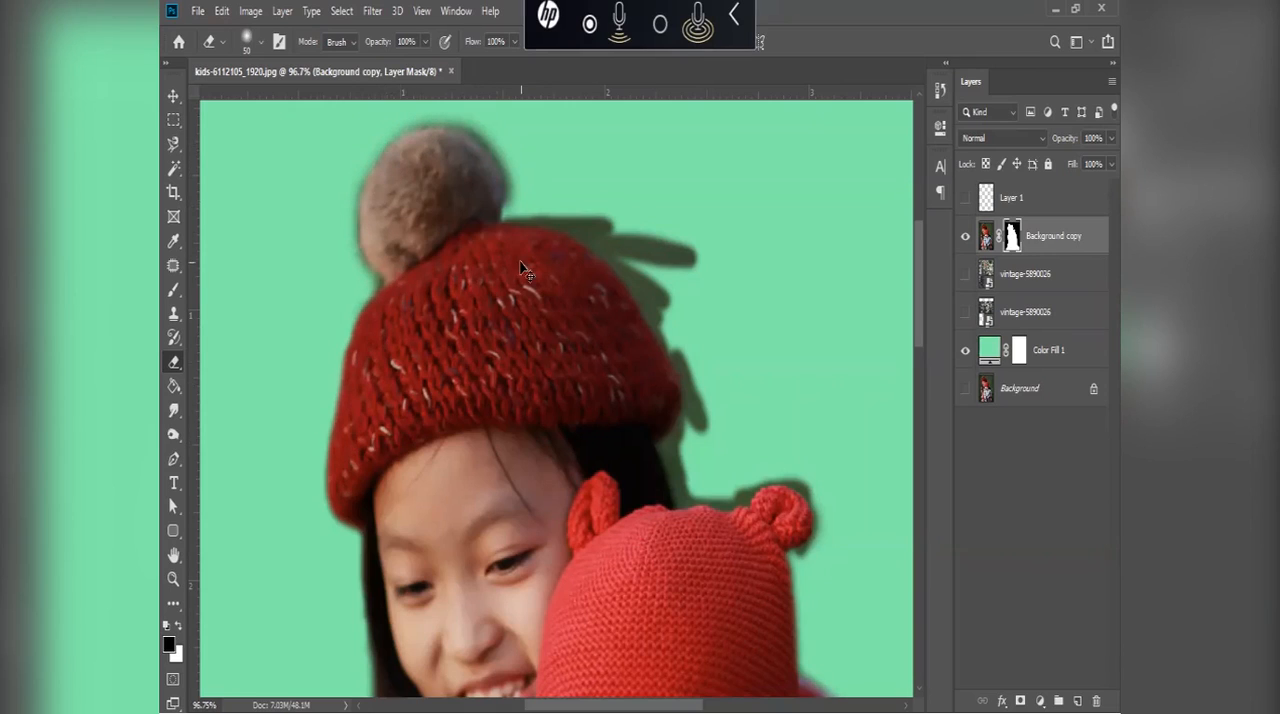
Step: Erase the mask along the older girl's shoulder beside the baby's red hat to bring back the background edge
scroll(520, 262, down, 6)
scroll(564, 328, up, 4)
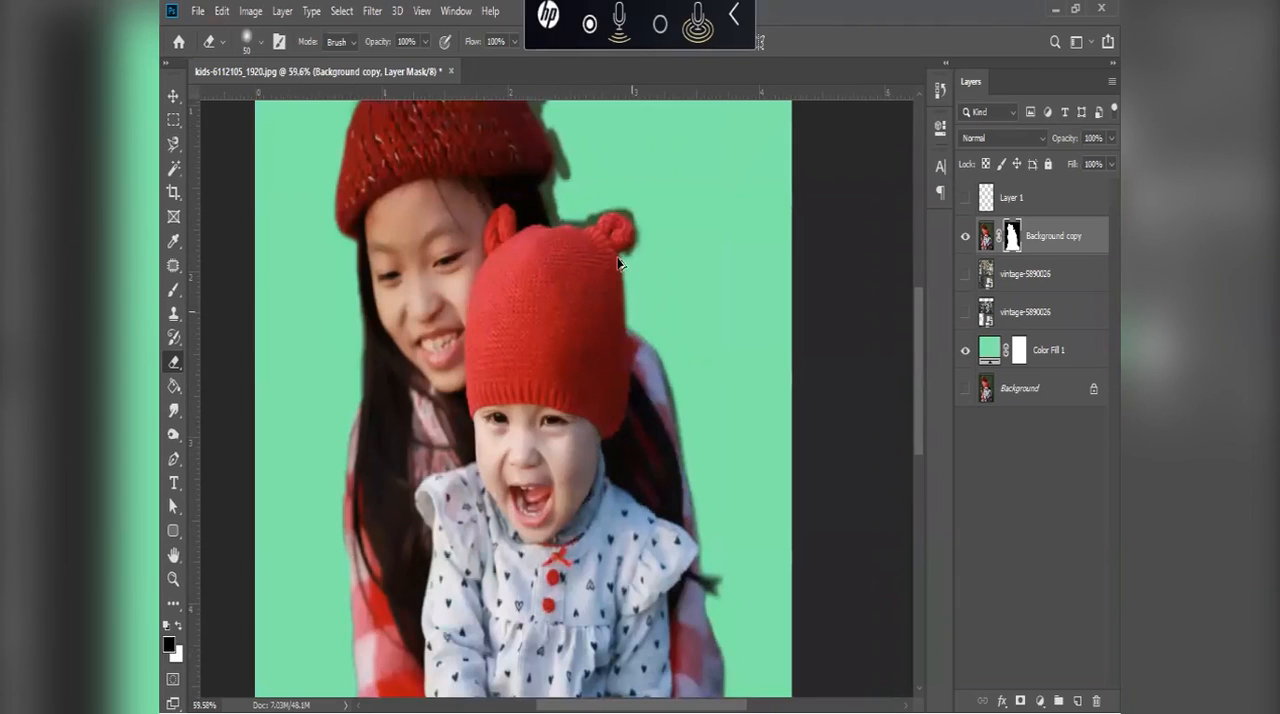
scroll(606, 266, up, 3)
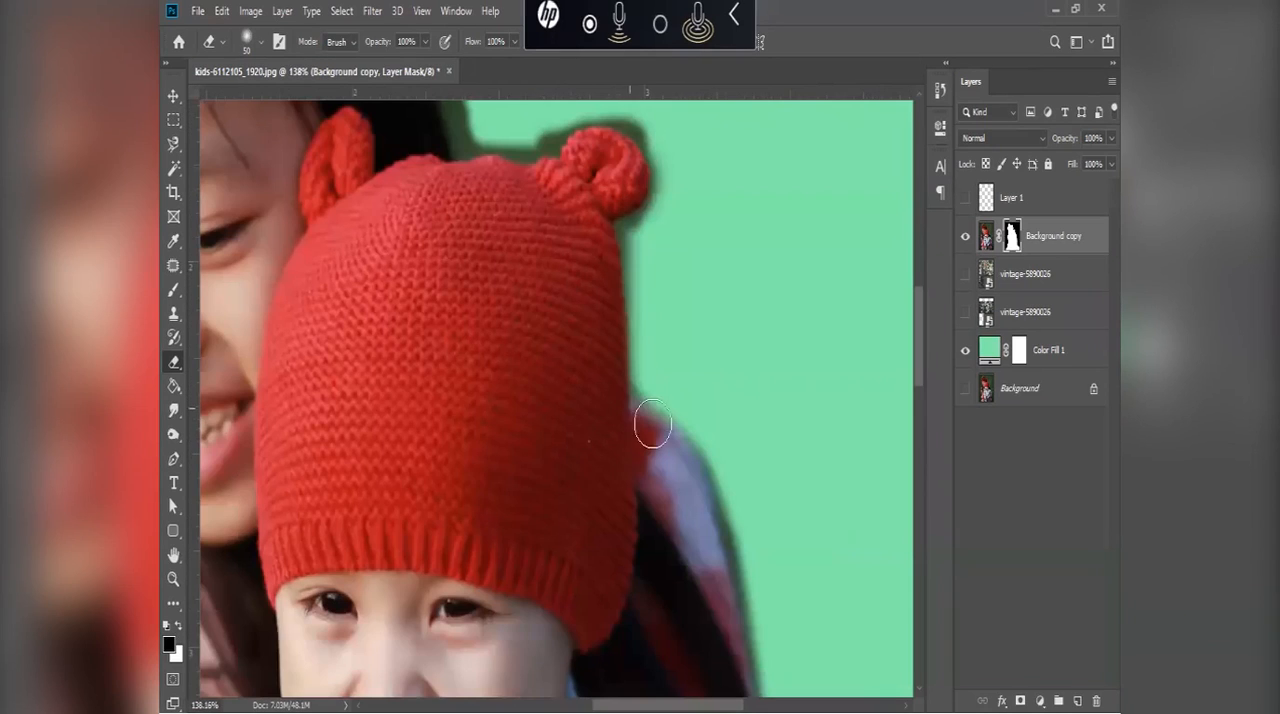
drag(703, 514, 652, 405)
scroll(652, 405, down, 1)
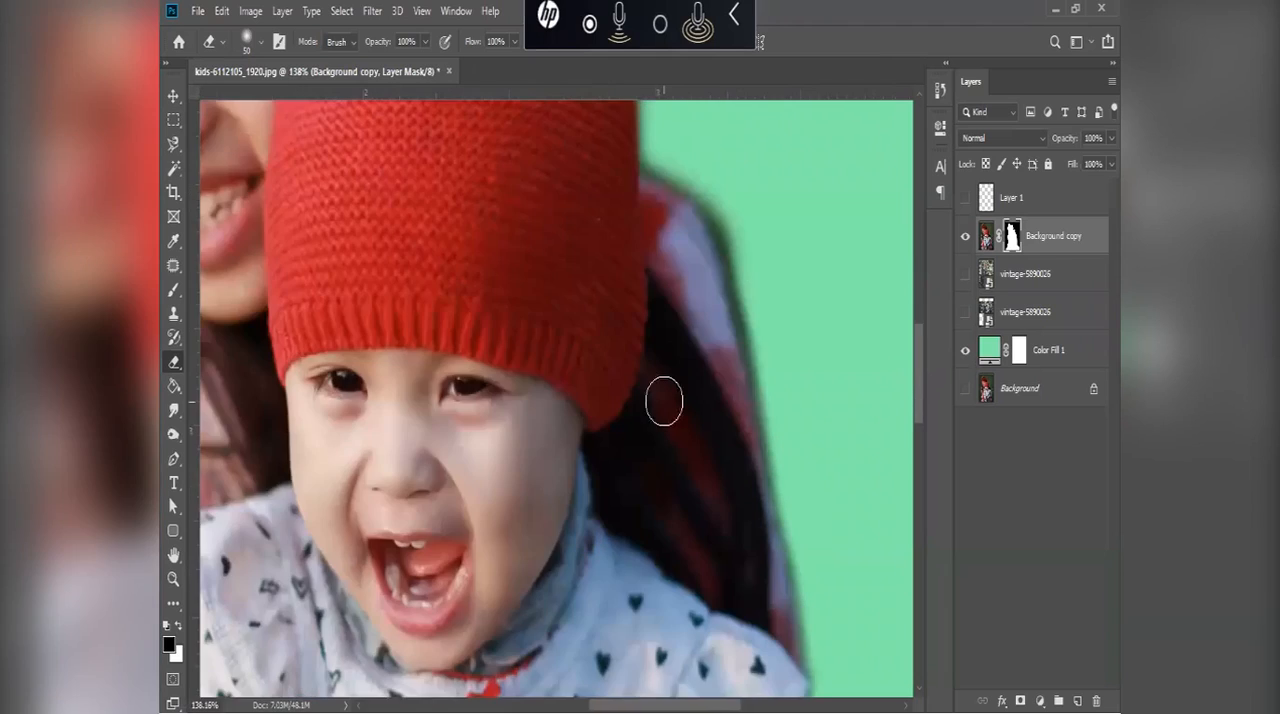
scroll(663, 397, down, 1)
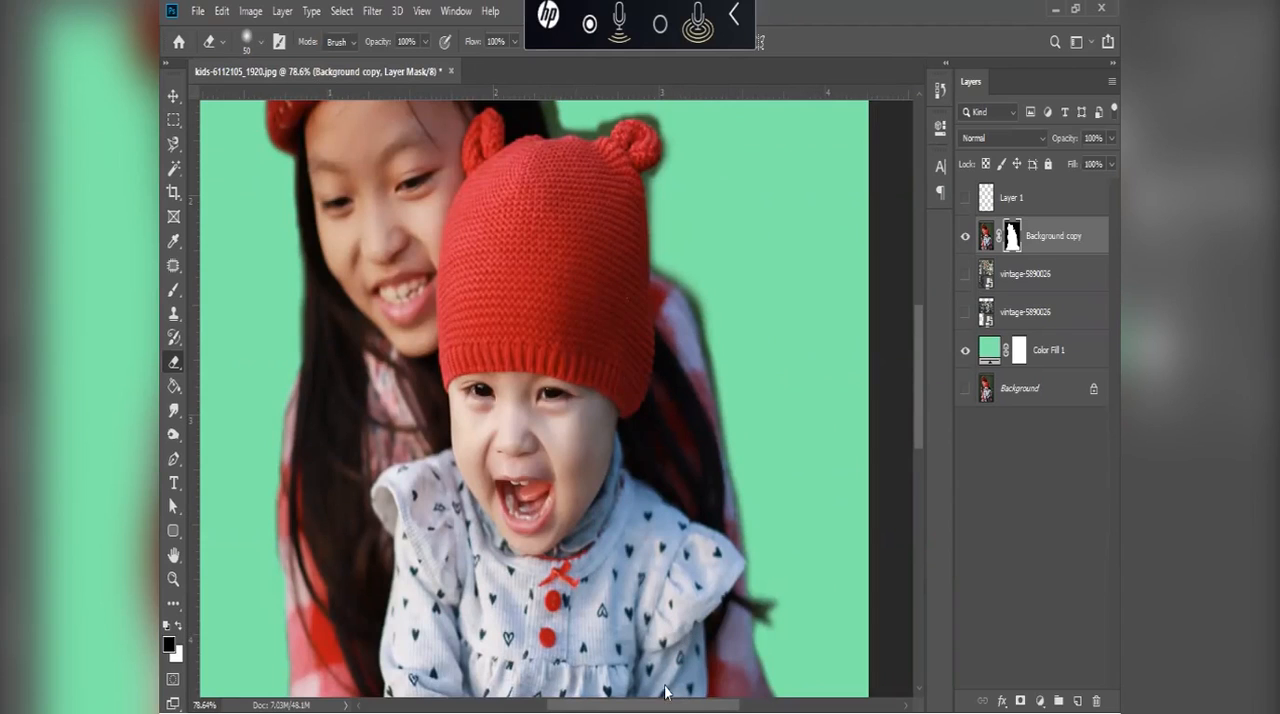
key(super)
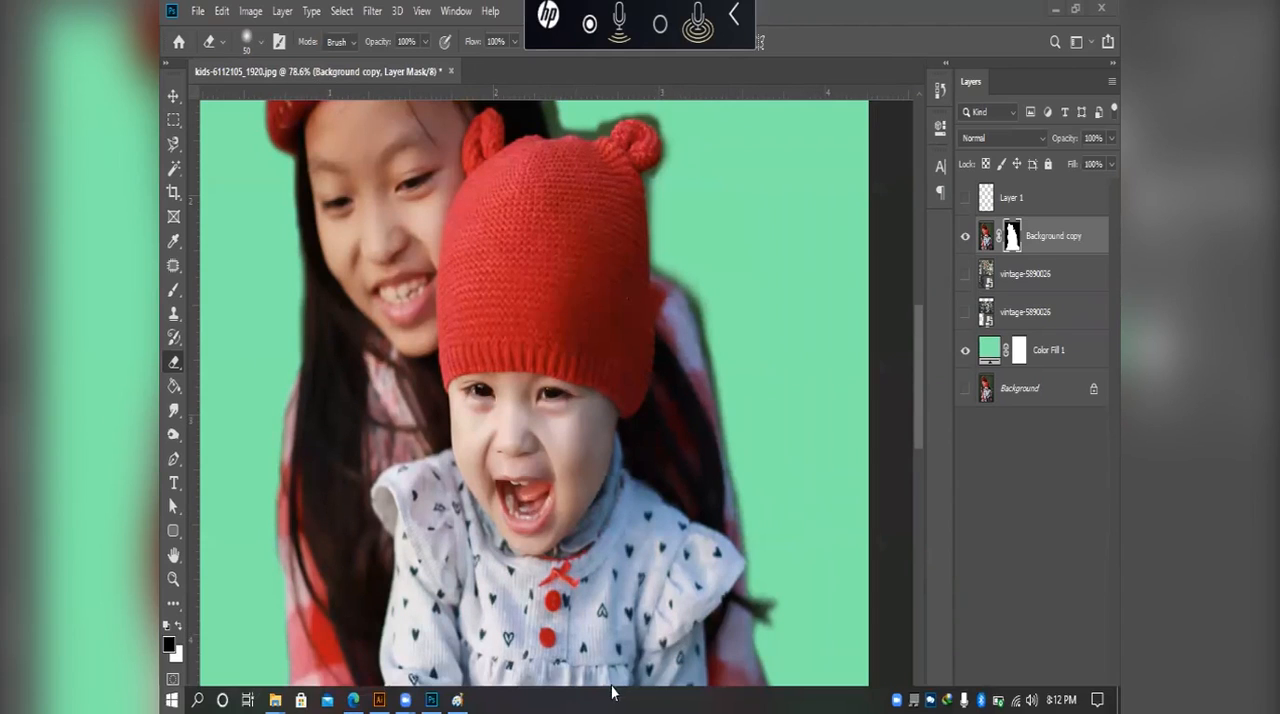
mouse_move(414, 693)
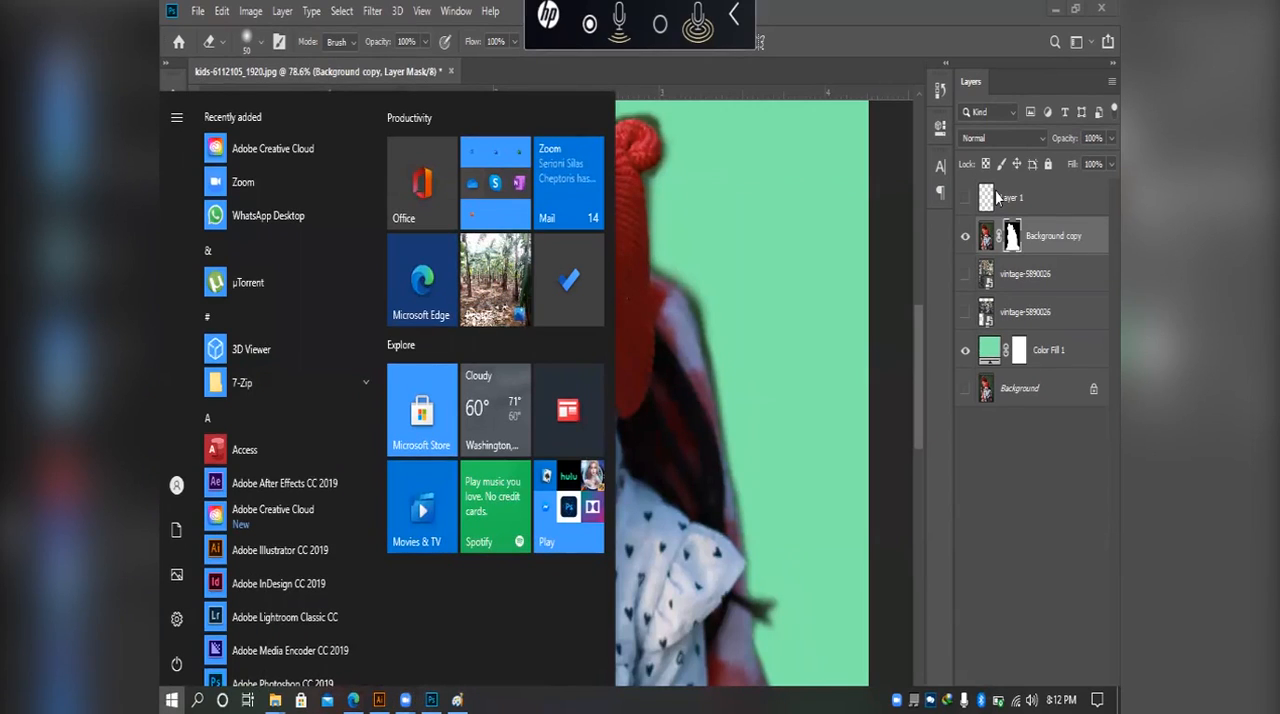
click(733, 34)
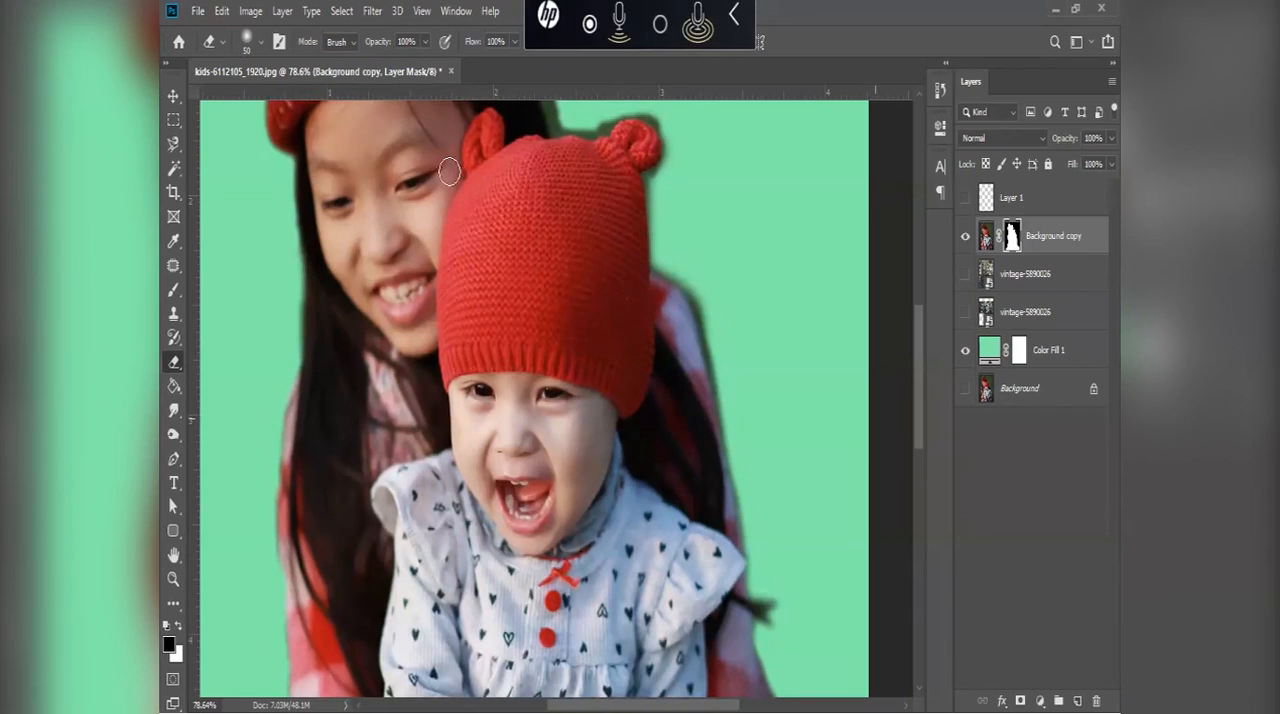
Step: Close the kids-6112105_1920.jpg document and minimize Photoshop
key(v)
click(451, 72)
click(625, 281)
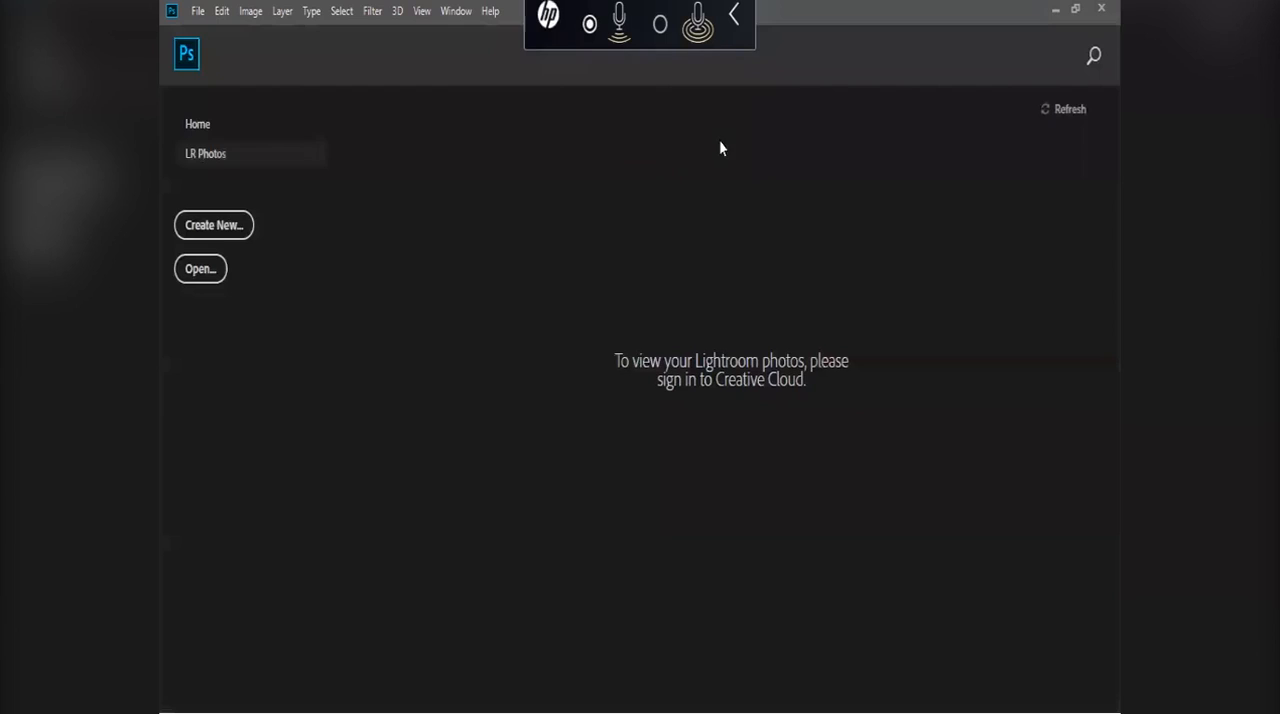
click(1054, 10)
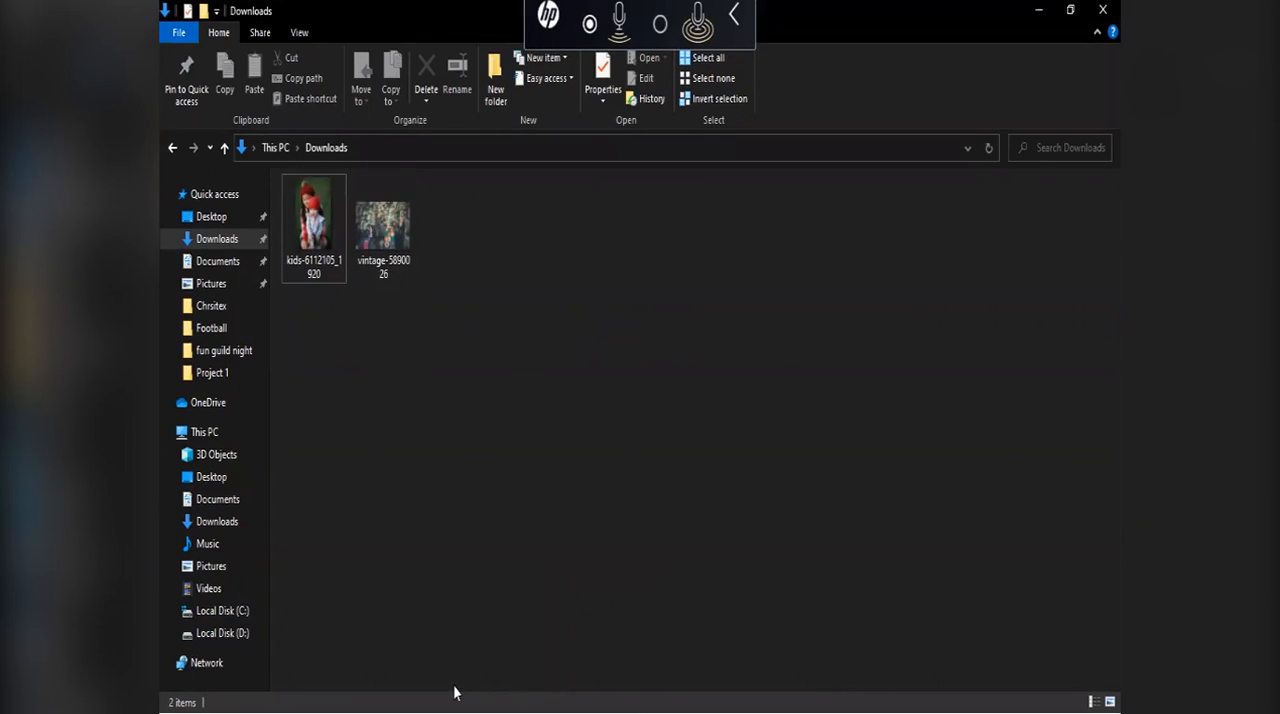
Step: Switch to the browser, return to the Pixabay background search results and open the Water Pier Cormorants photo
key(super)
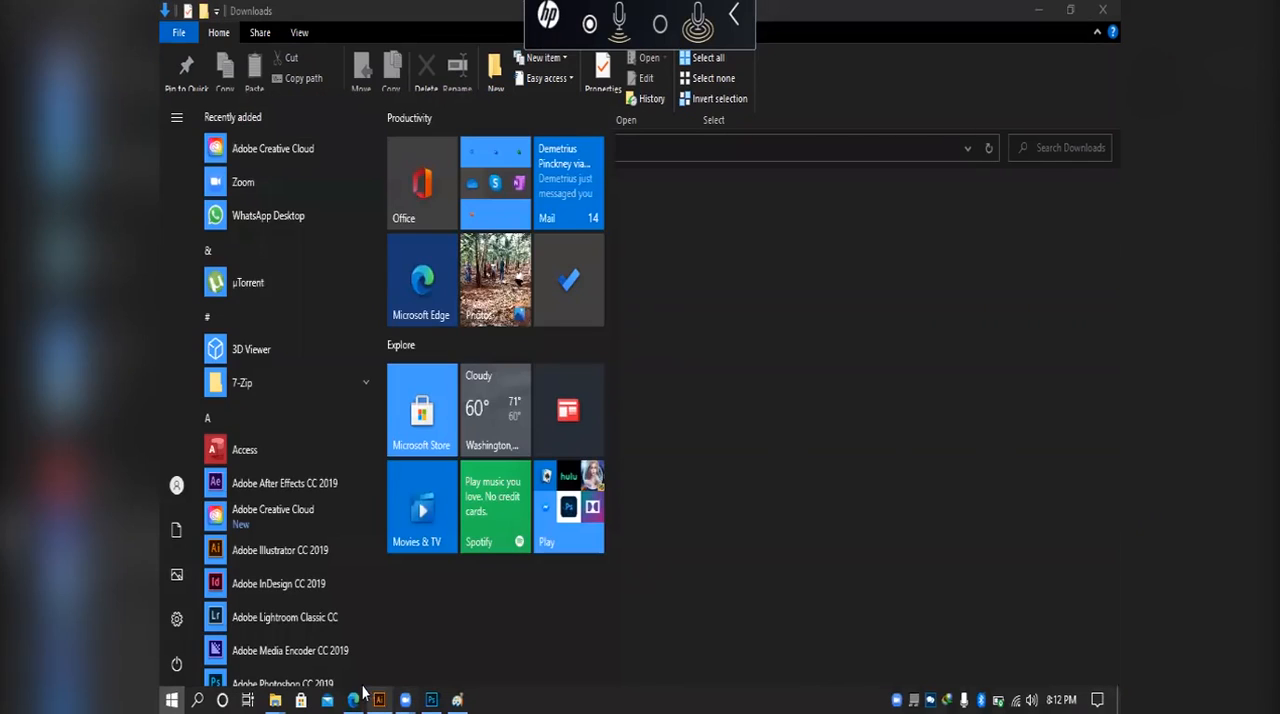
click(356, 697)
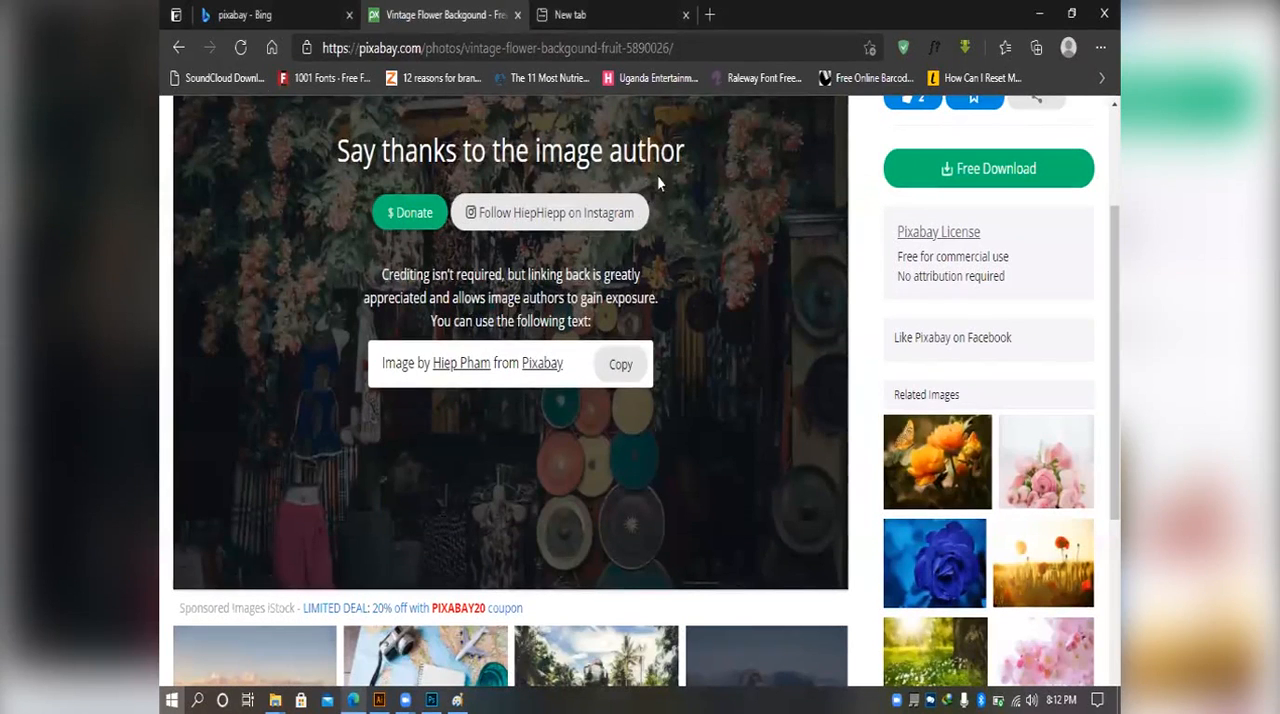
click(179, 50)
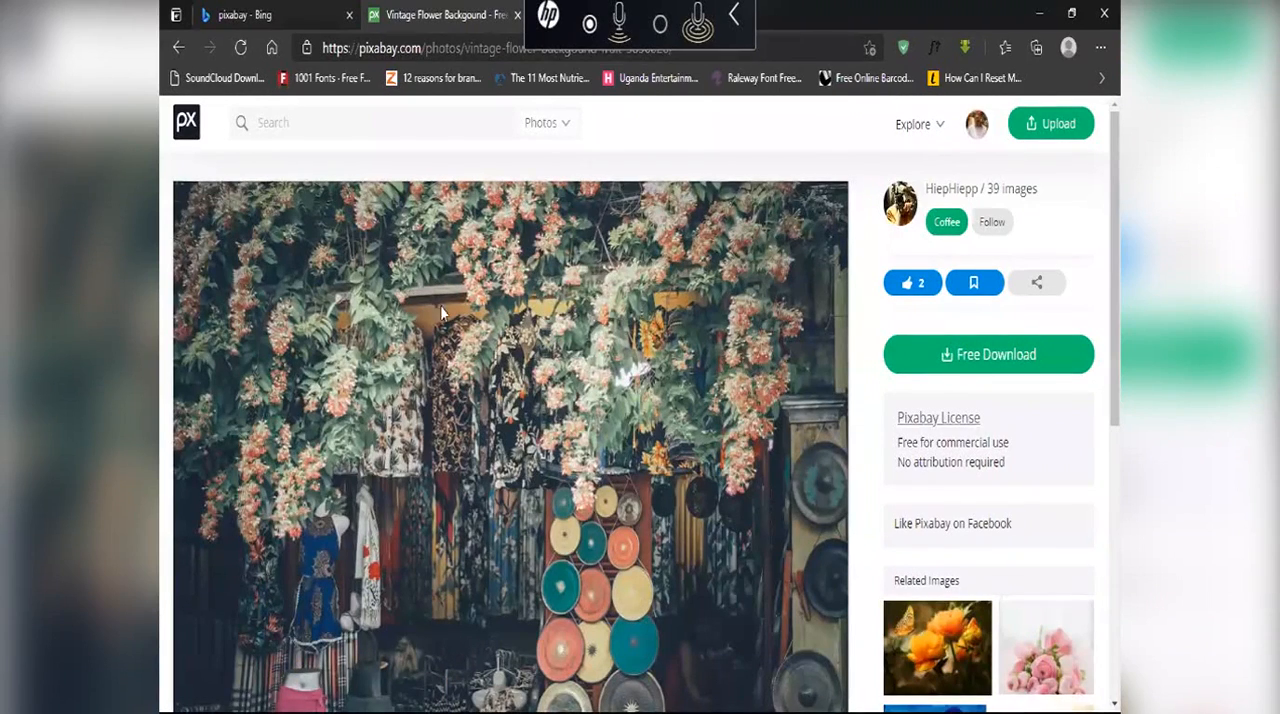
click(179, 48)
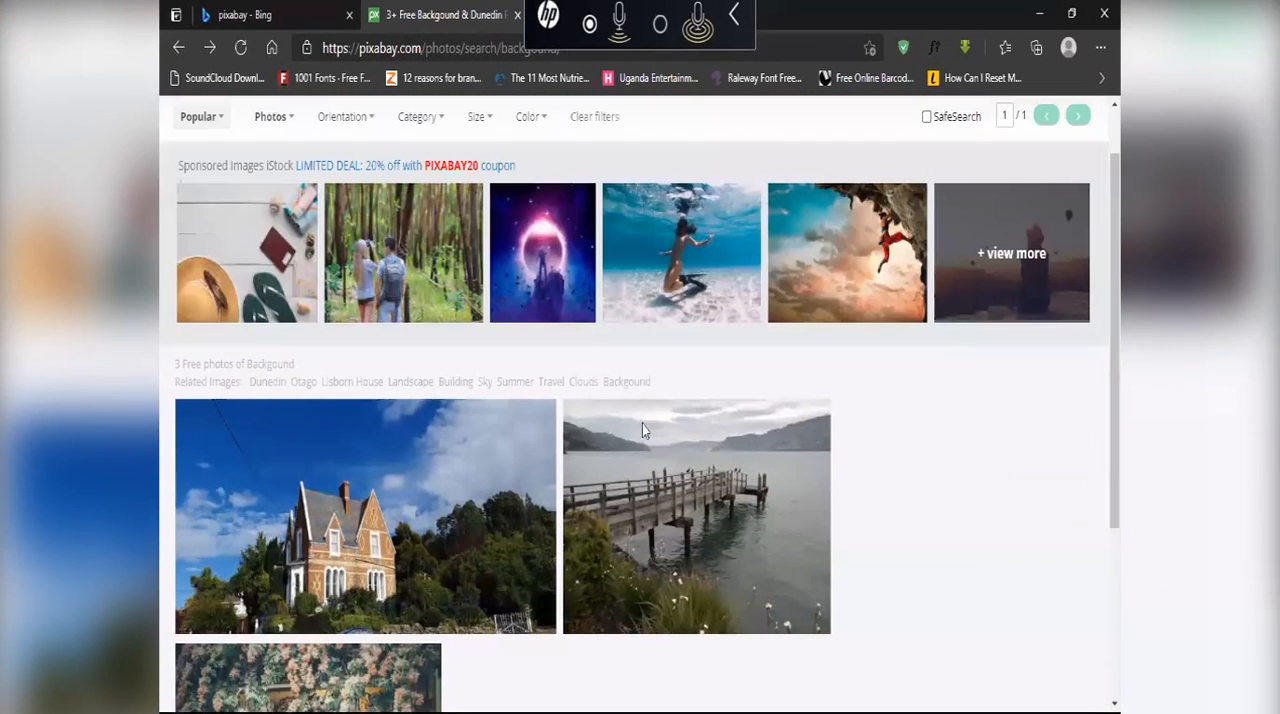
scroll(678, 268, down, 3)
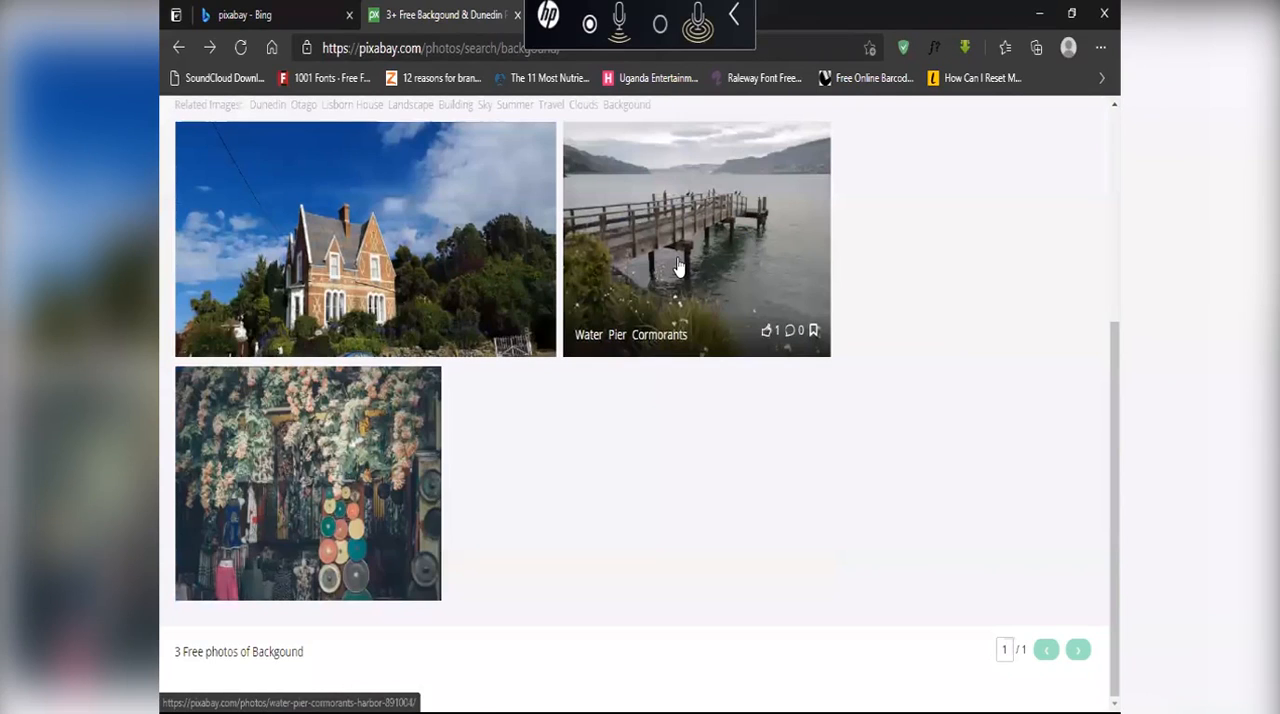
click(678, 268)
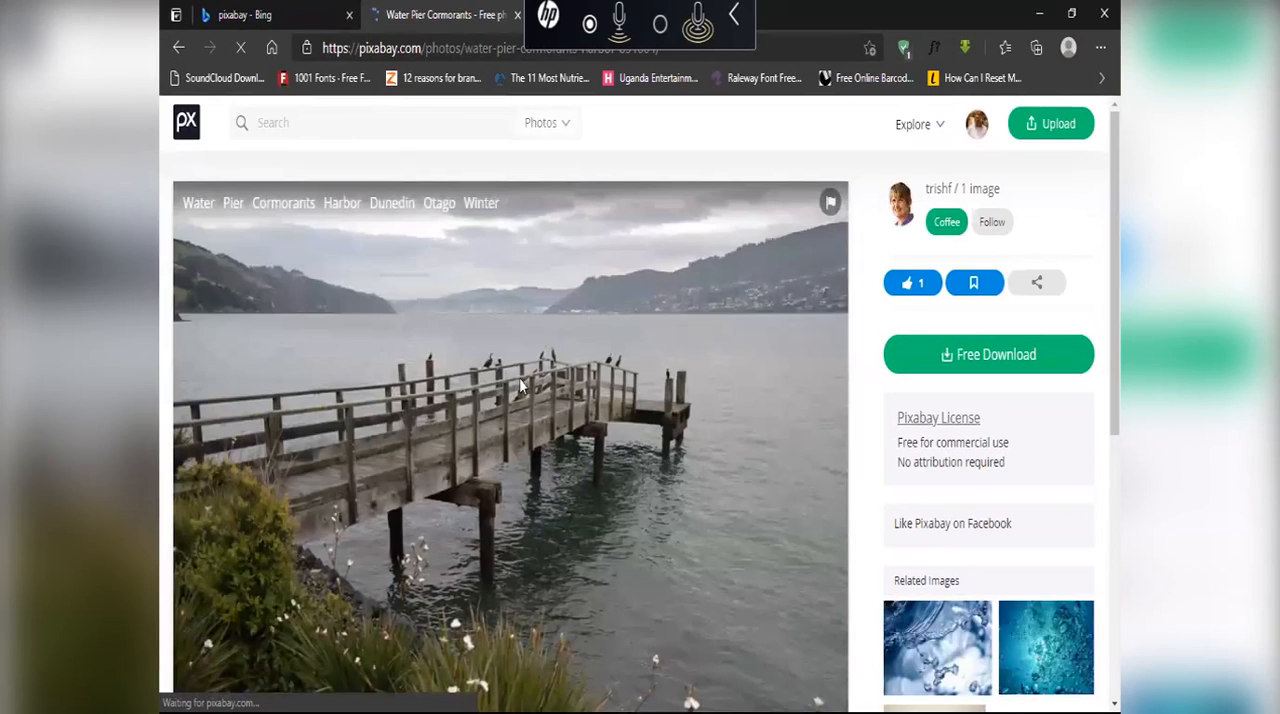
Step: Download the Water Pier Cormorants photo as a 5472×3648 JPG
click(957, 357)
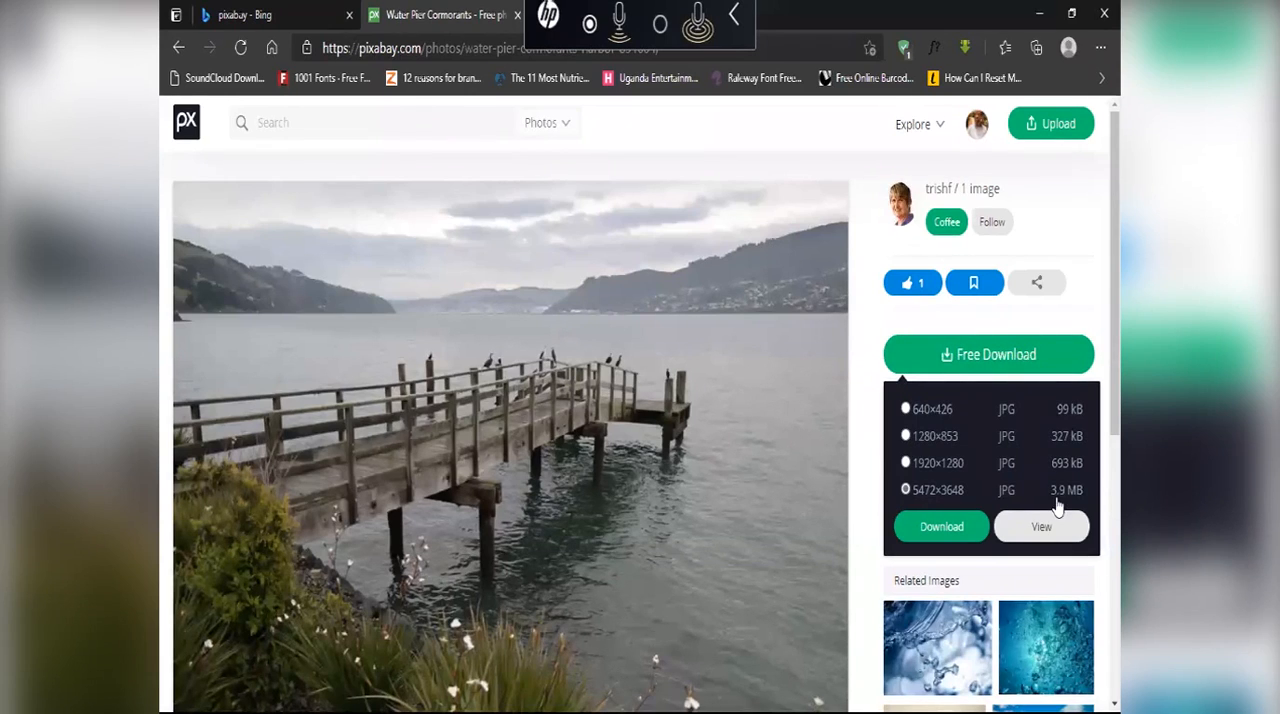
click(972, 527)
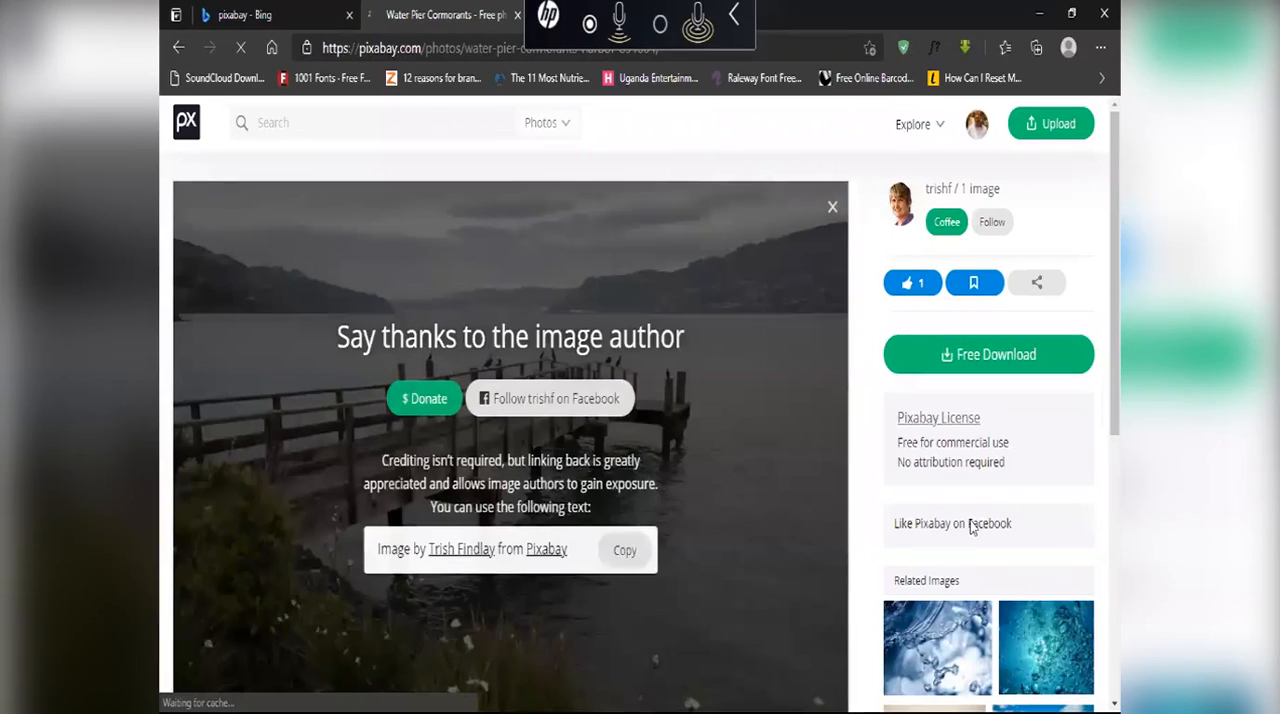
scroll(692, 365, down, 3)
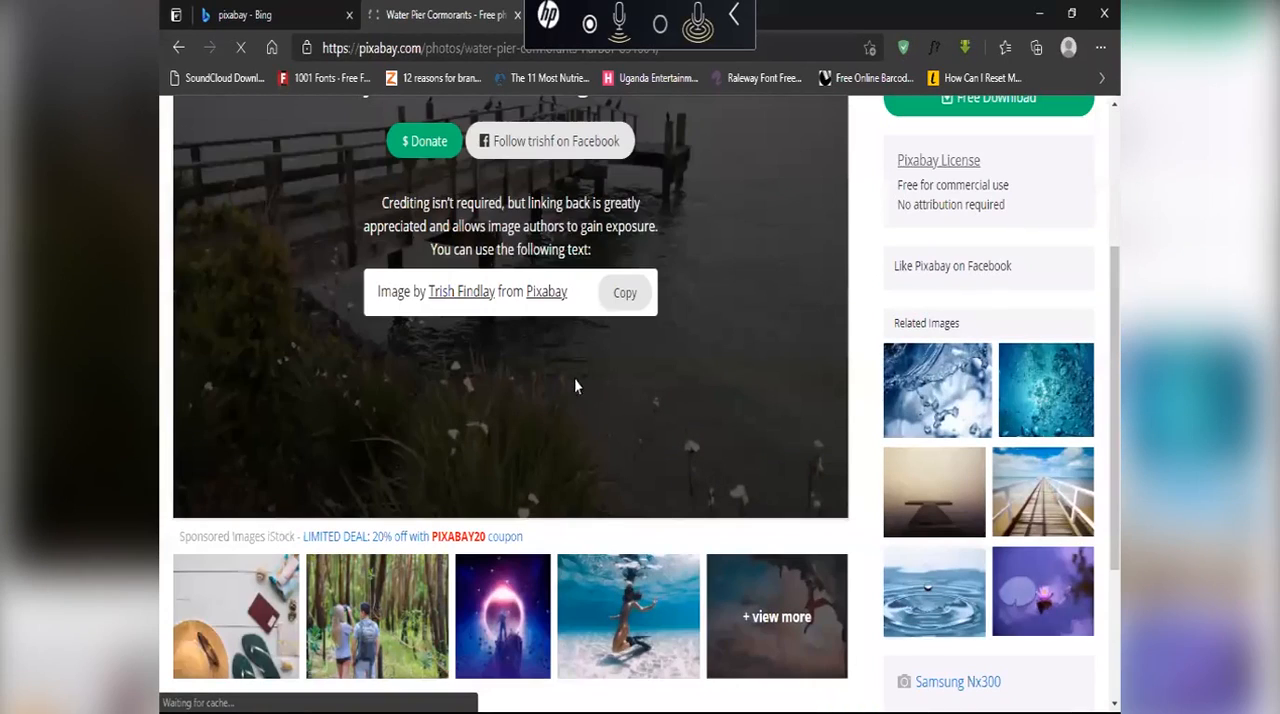
Step: Close the preview of the downloaded pier photo and switch to the Downloads folder in File Explorer
scroll(732, 319, up, 3)
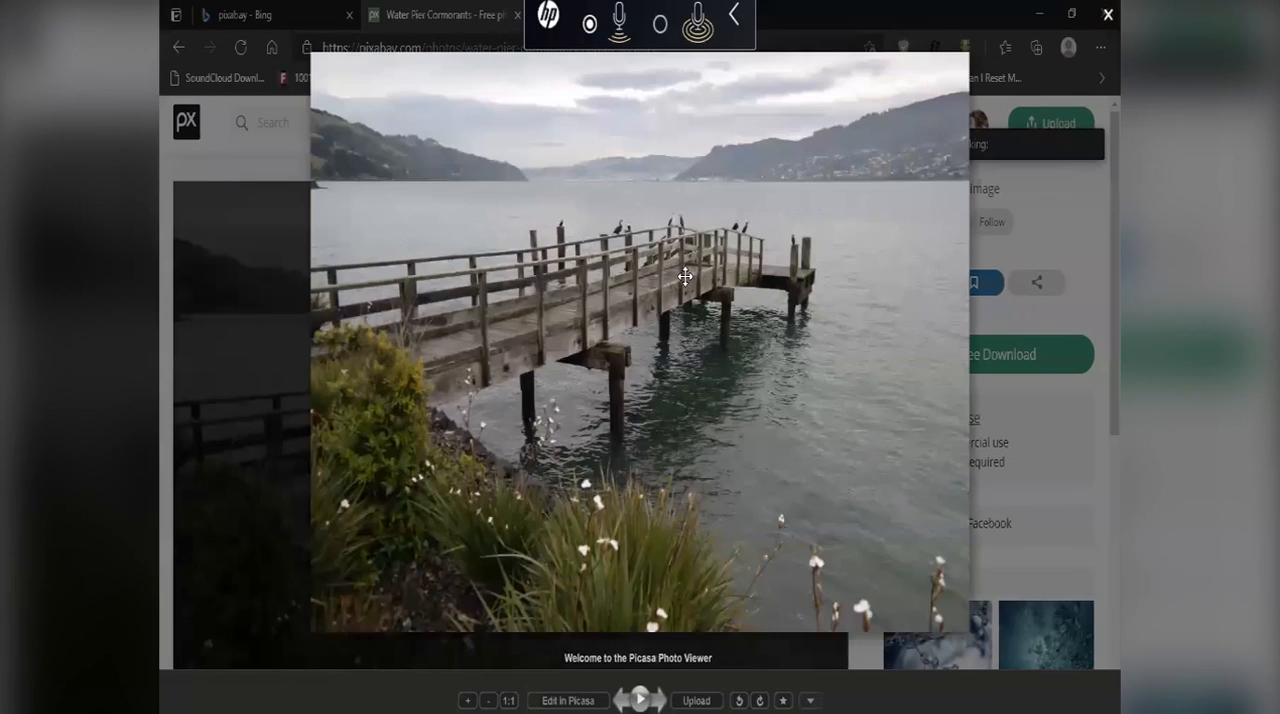
key(Escape)
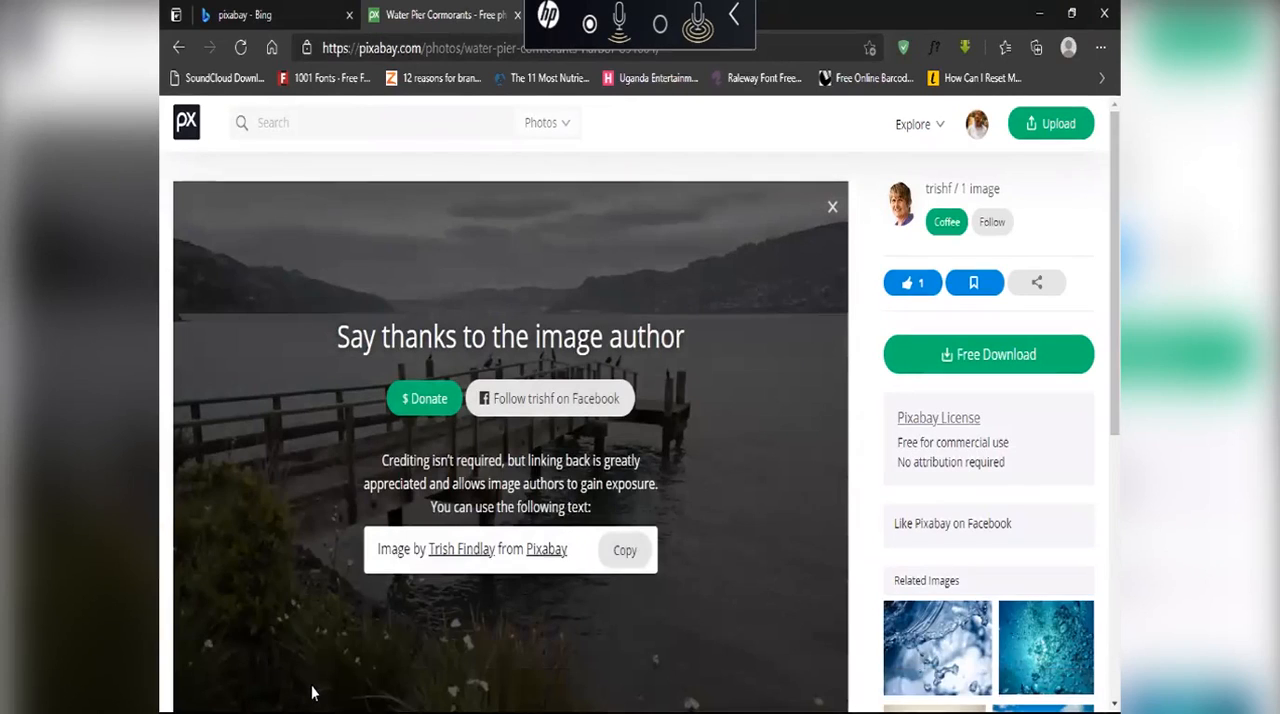
key(super)
mouse_move(276, 698)
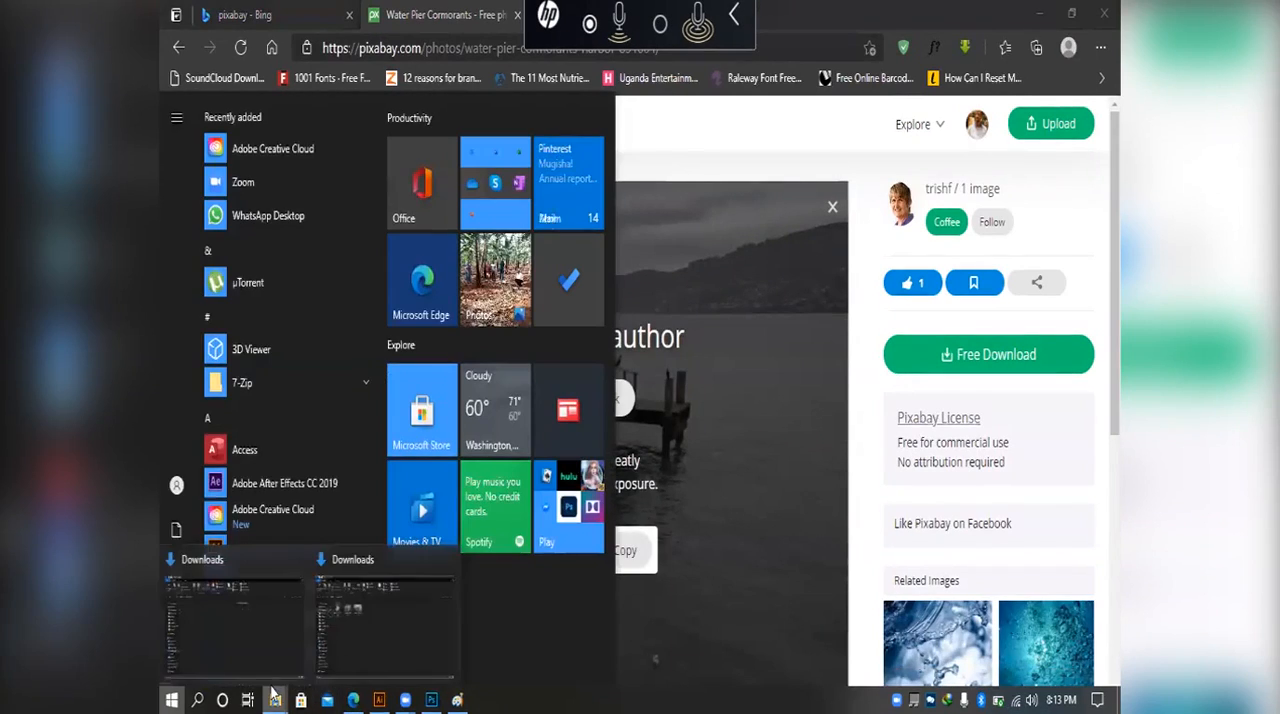
click(333, 636)
click(465, 228)
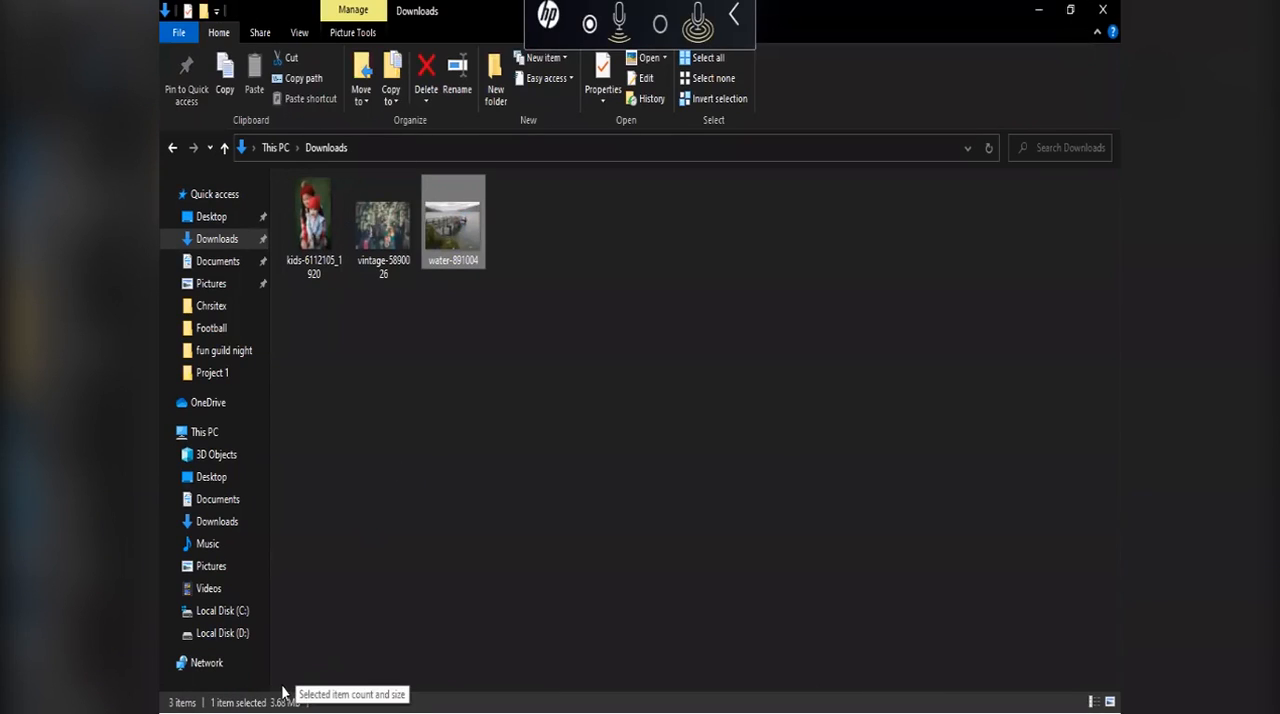
Step: Open the water-891004 image from the Downloads folder in Photoshop
double_click(446, 212)
right_click(446, 212)
mouse_move(622, 380)
click(765, 408)
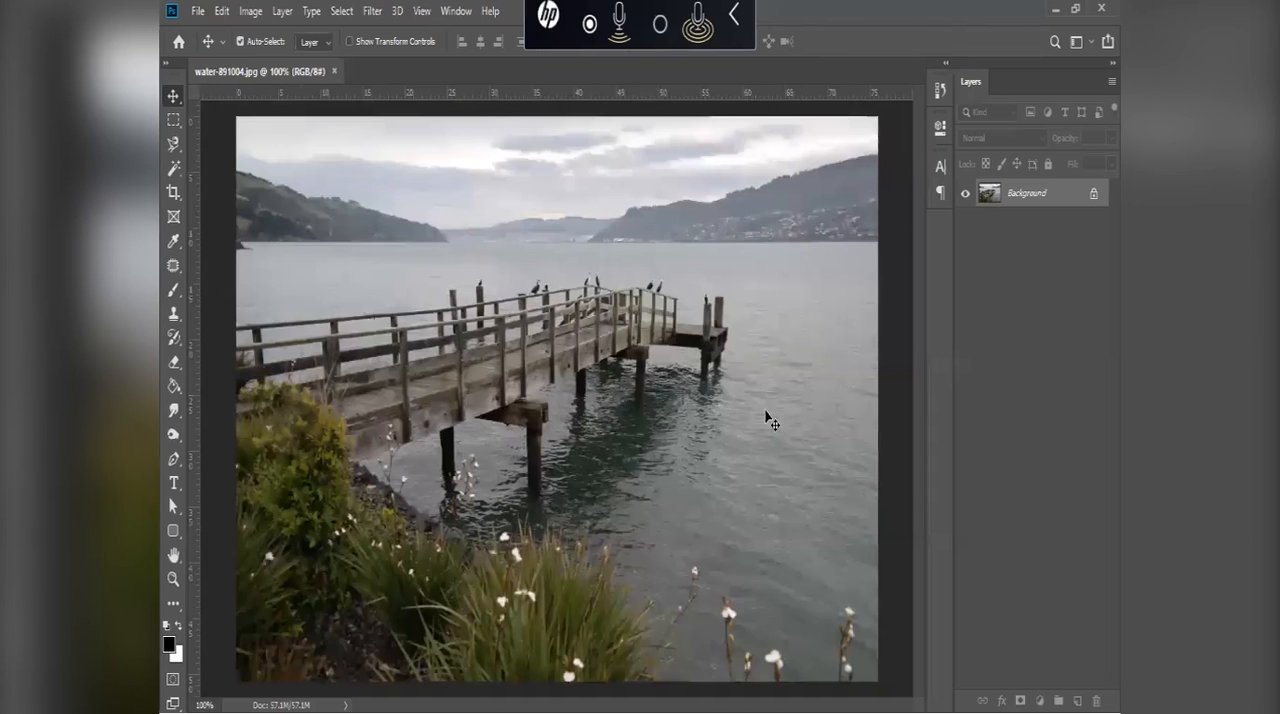
Step: Examine the pier photo's resolution, width and height in the Image Size settings, leaving them without applying changes
click(250, 12)
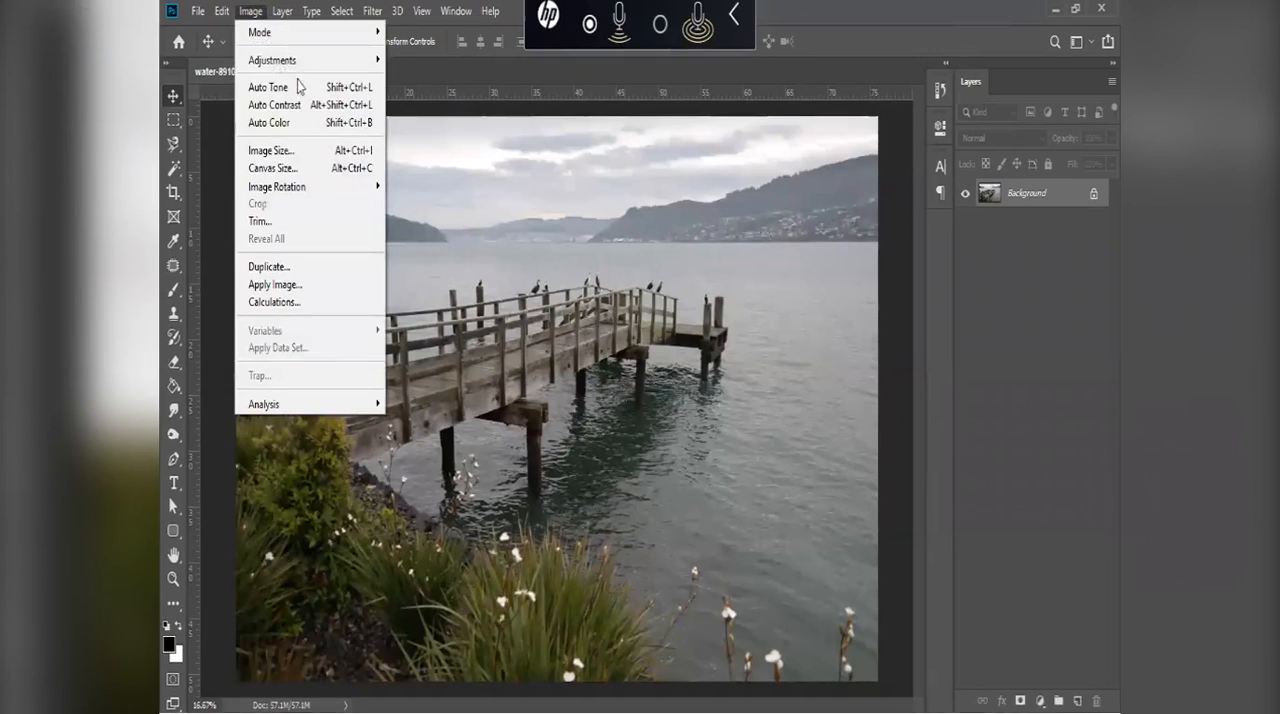
click(325, 151)
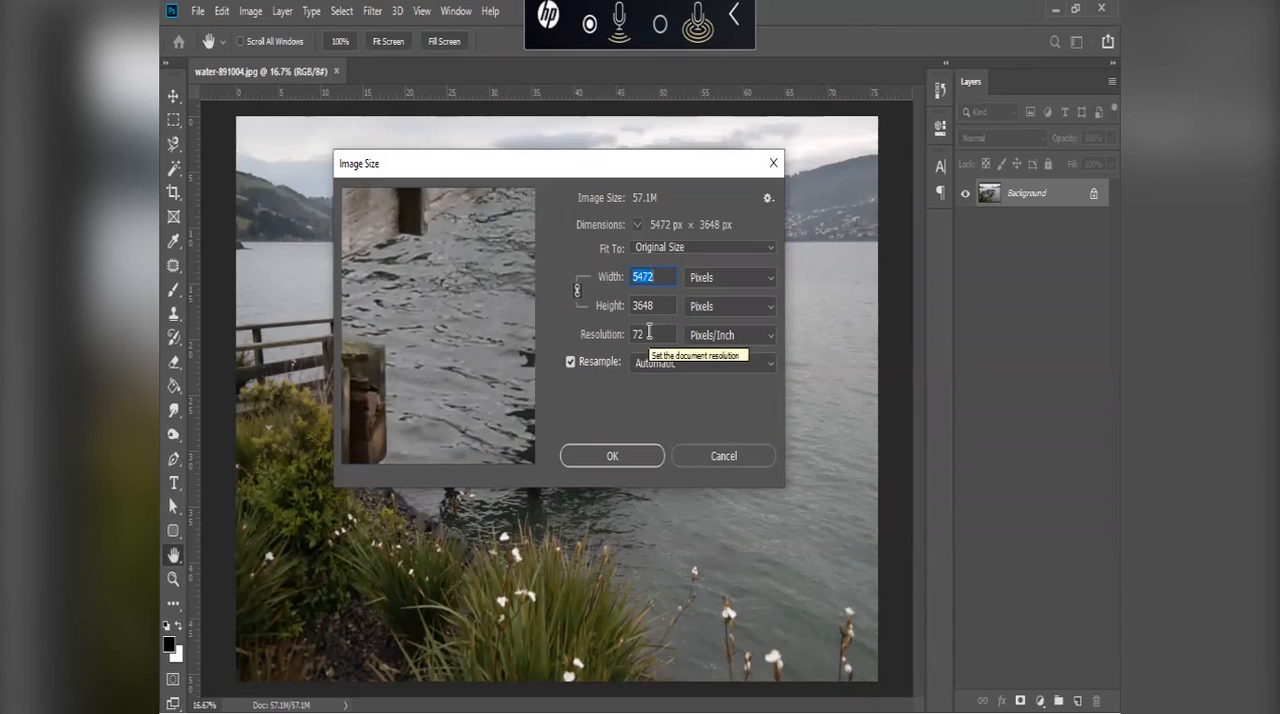
drag(649, 332, 627, 336)
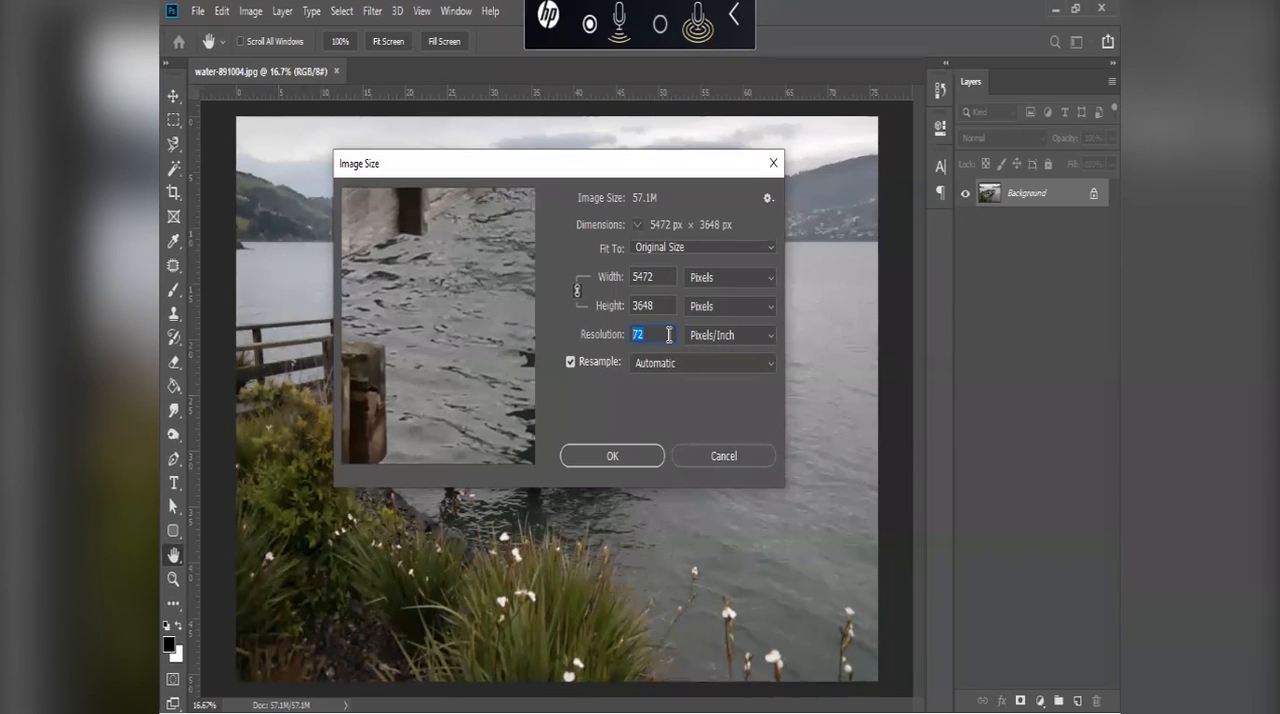
double_click(645, 277)
double_click(636, 305)
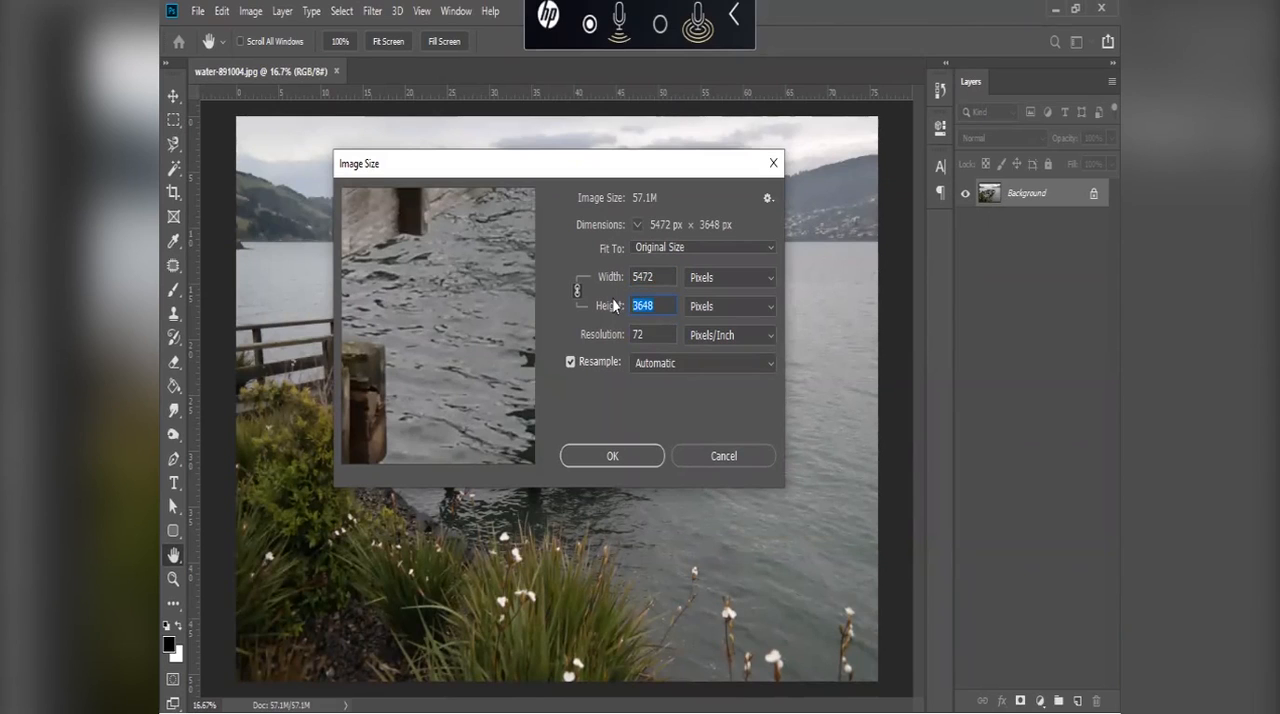
click(699, 458)
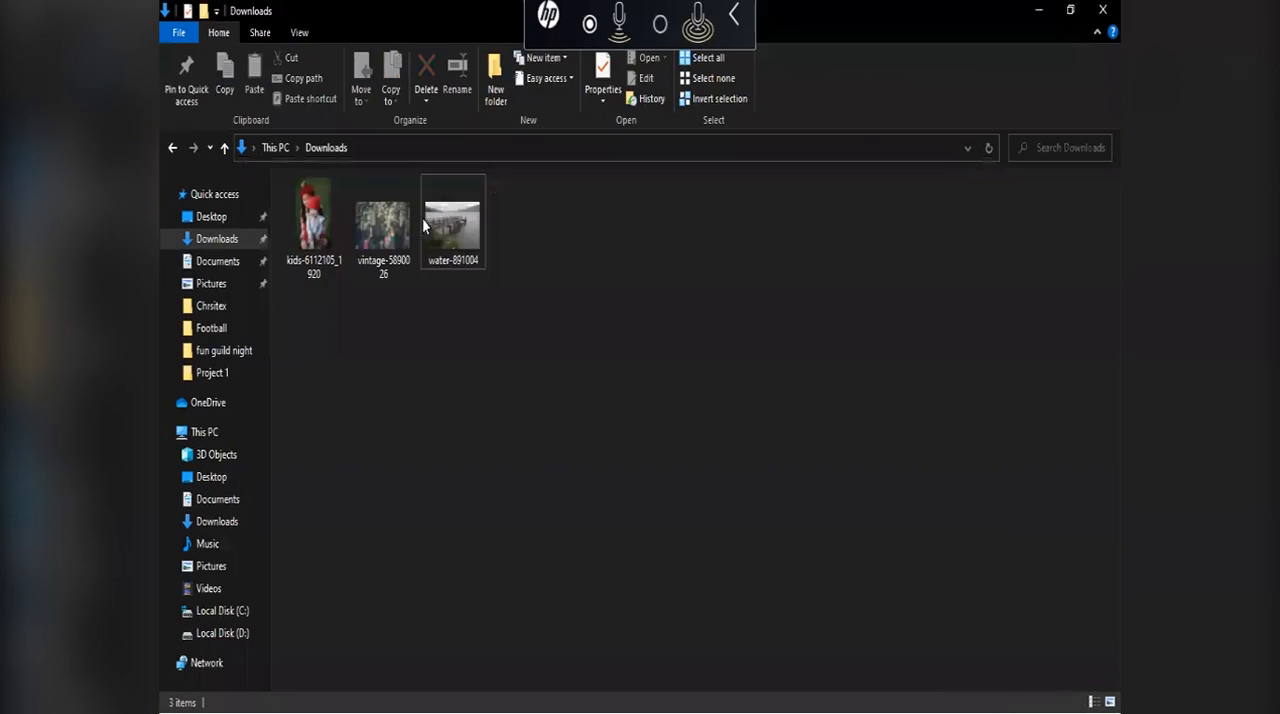
Step: Copy the water-891004 image file in the Downloads folder
click(450, 240)
right_click(450, 240)
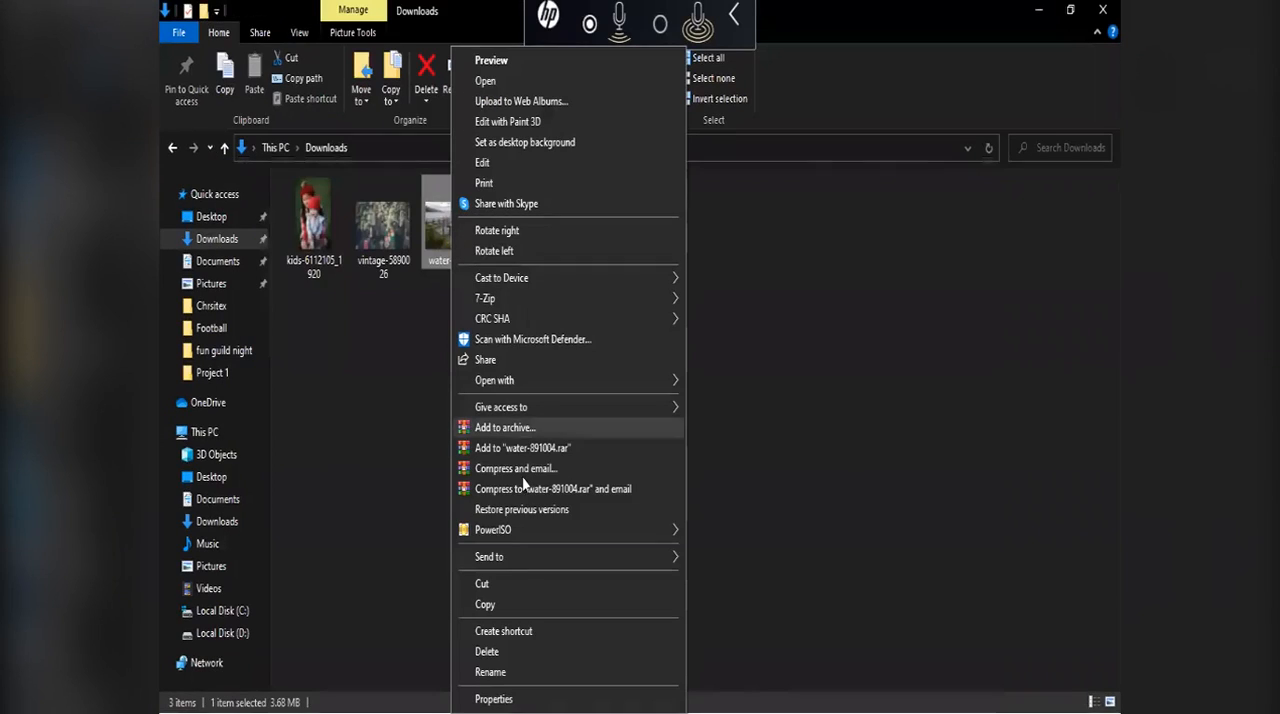
click(520, 603)
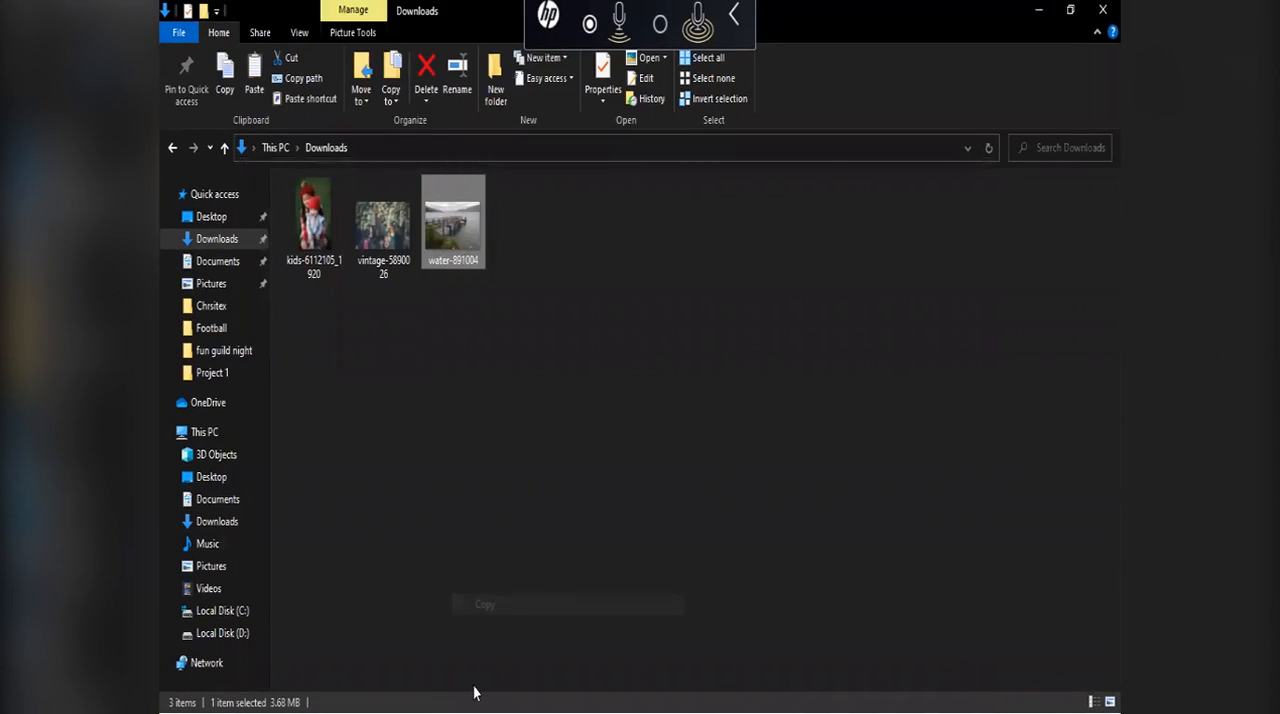
Step: Switch to Illustrator, create a new A4 document and paste the copied water-891004 image into it
key(super)
click(381, 699)
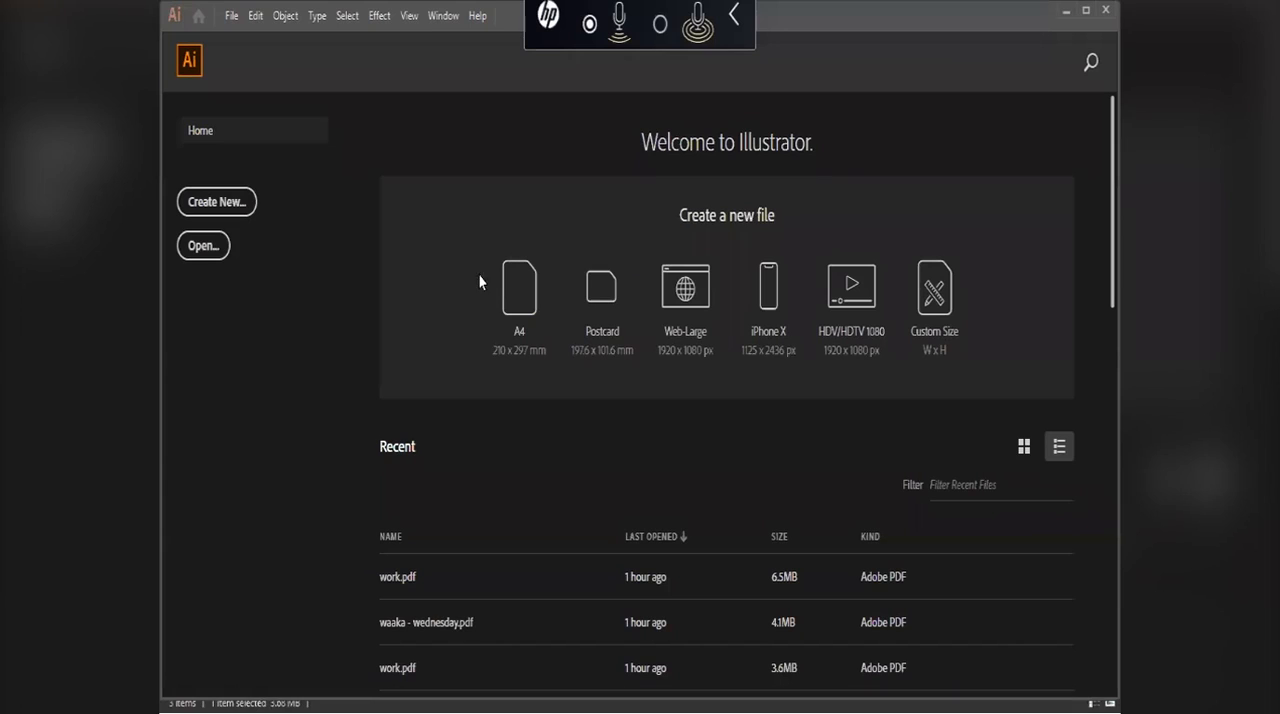
click(524, 302)
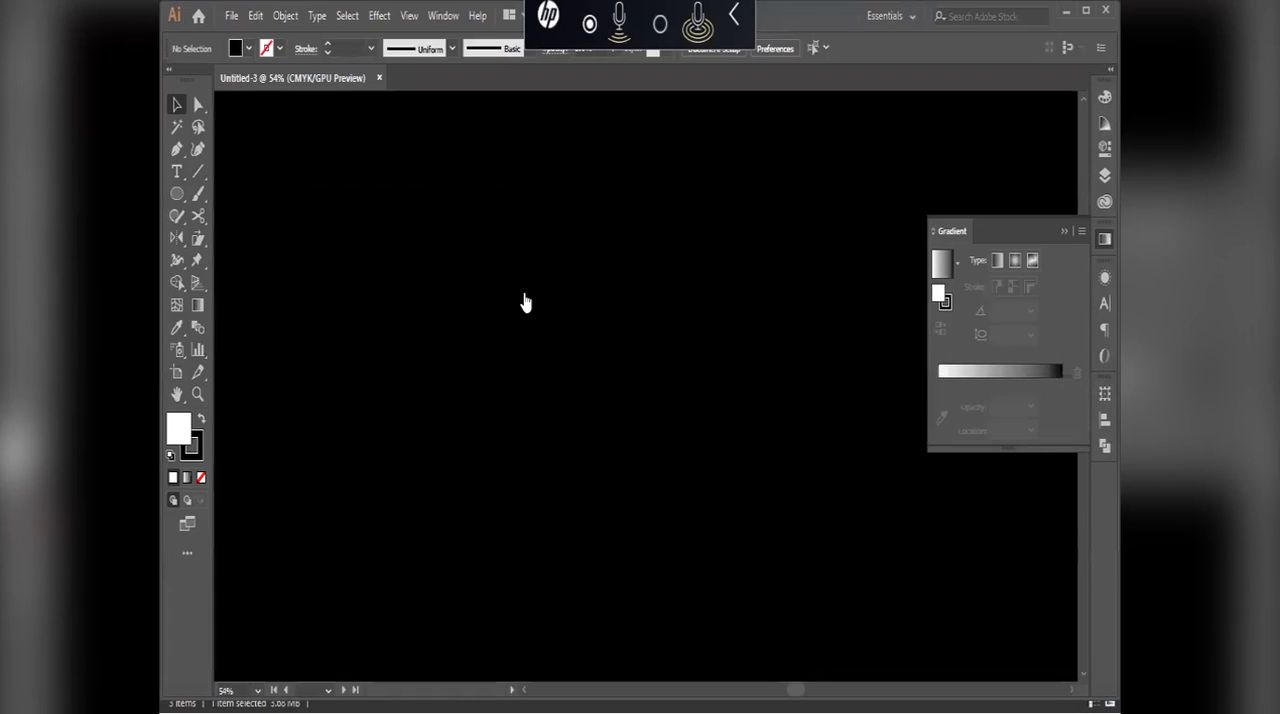
key(a)
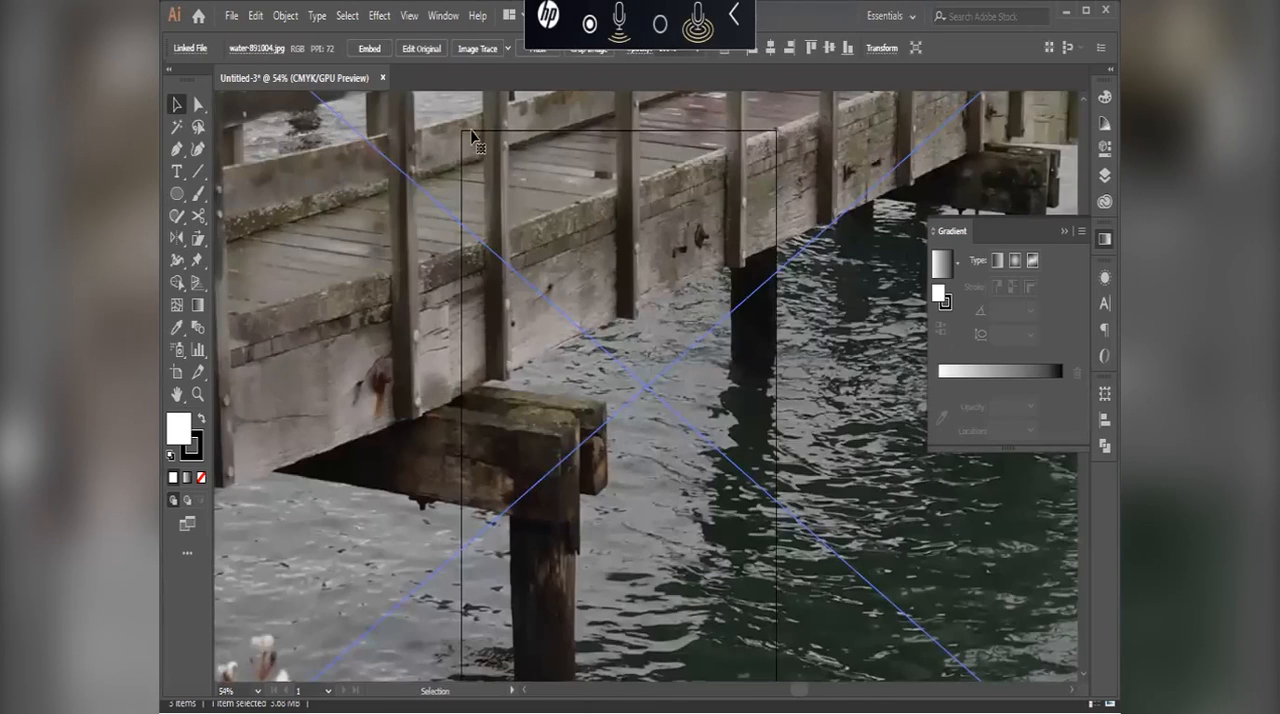
Step: Resize Artboard 1 with the Artboard tool using Fit to Selected Art so it matches the pier image
key(shift+o)
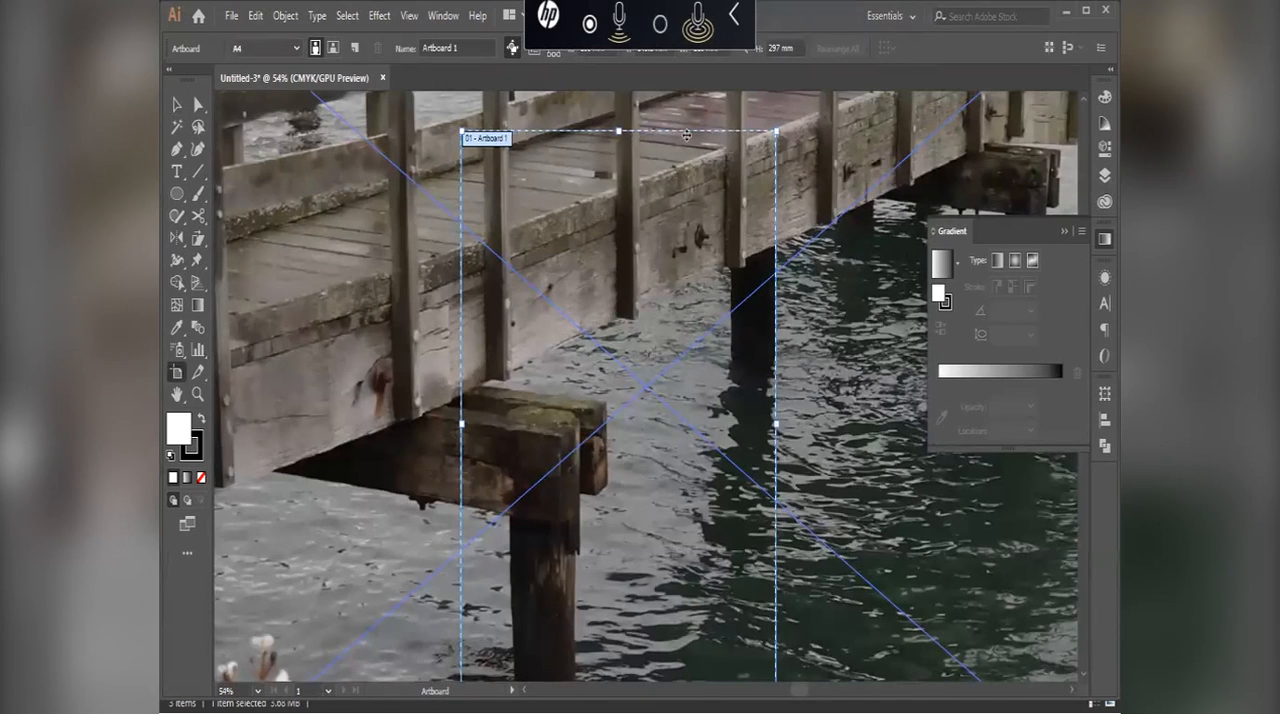
scroll(722, 438, down, 3)
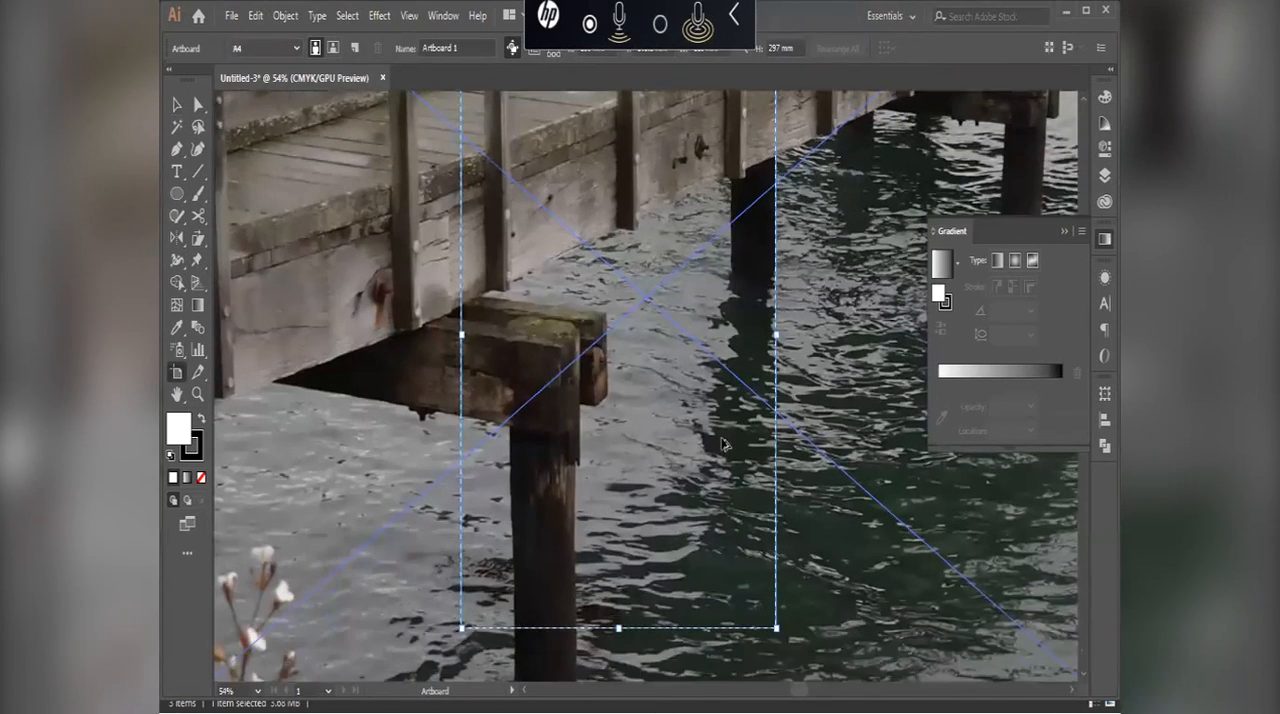
scroll(722, 438, down, 1)
scroll(724, 434, down, 1)
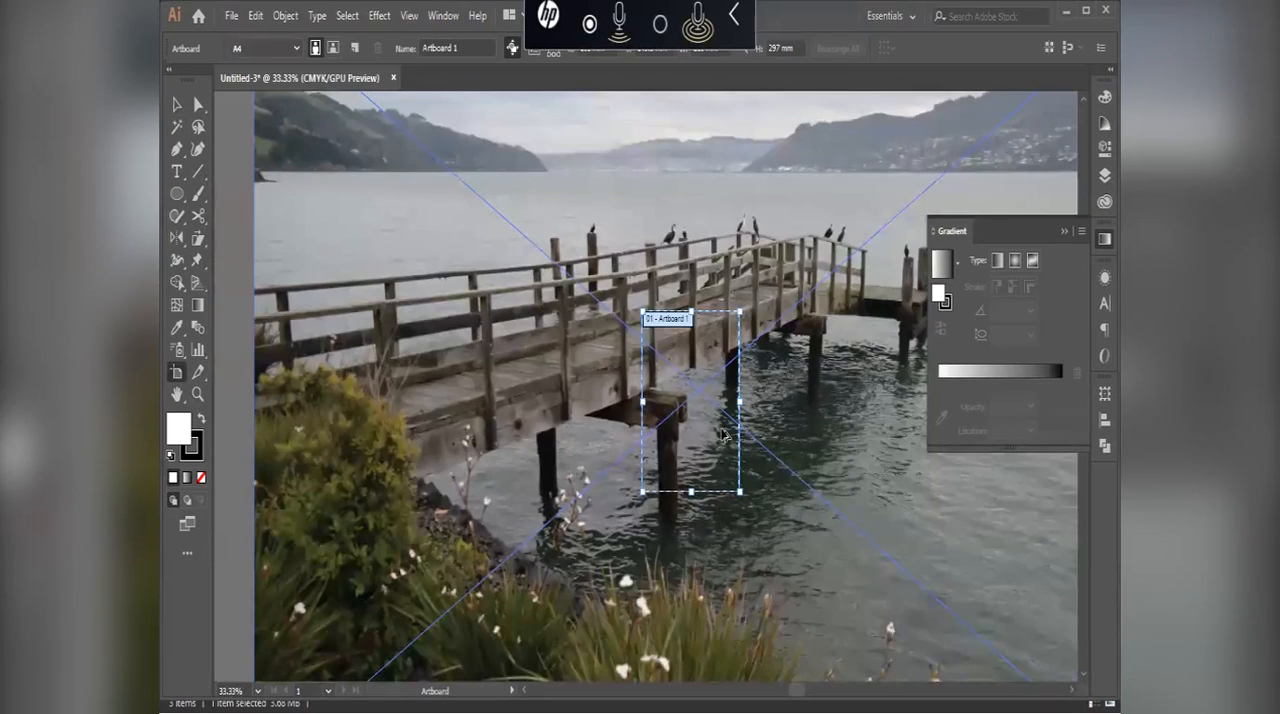
scroll(723, 434, down, 6)
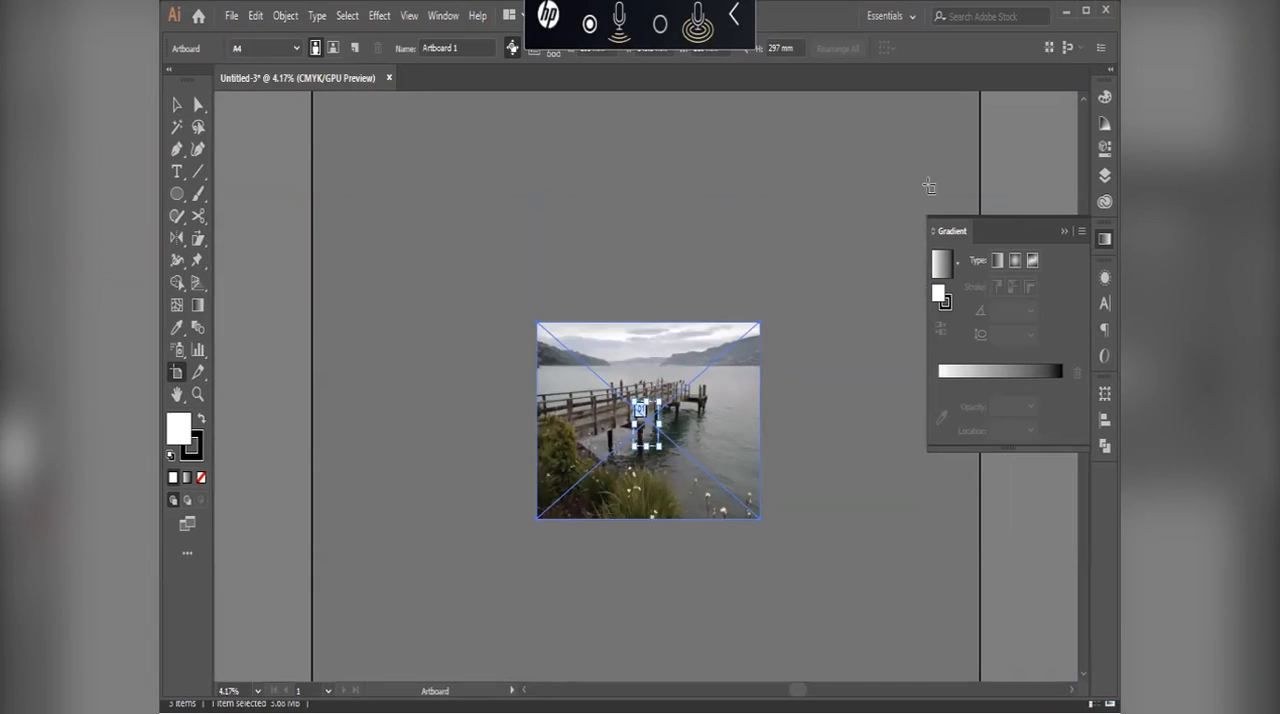
click(280, 50)
scroll(282, 110, up, 2)
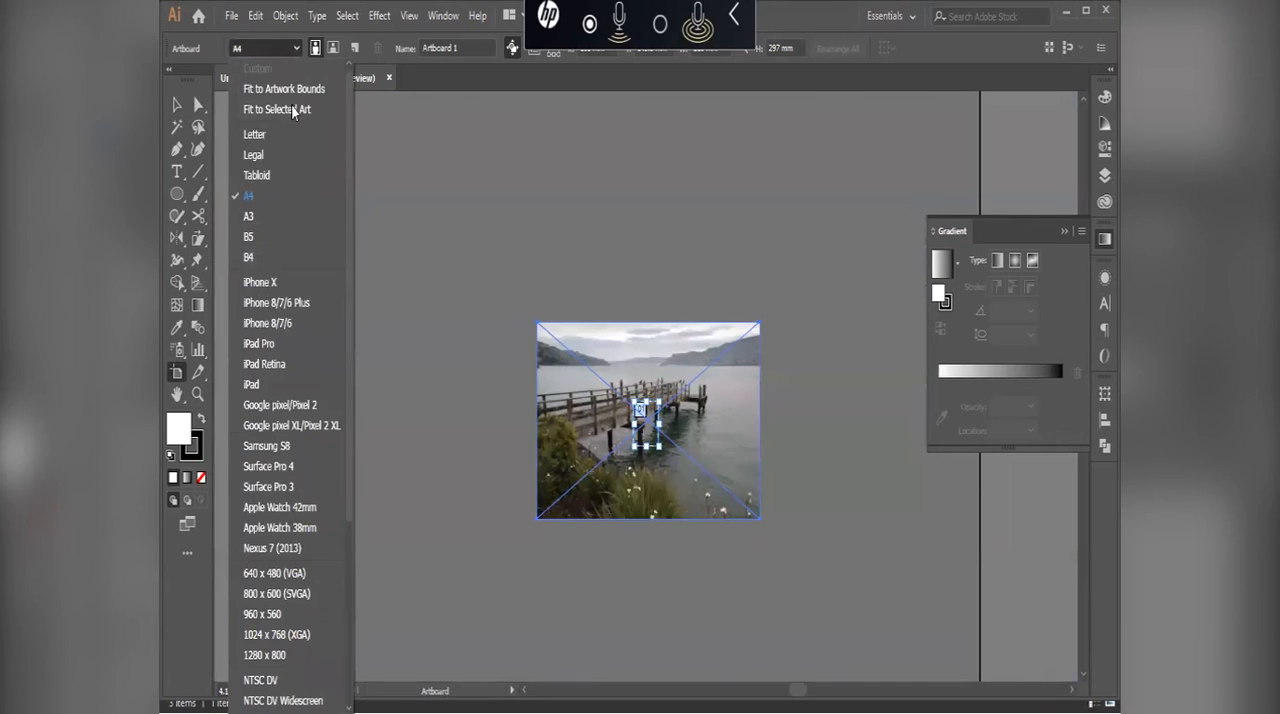
click(284, 109)
scroll(688, 370, up, 1)
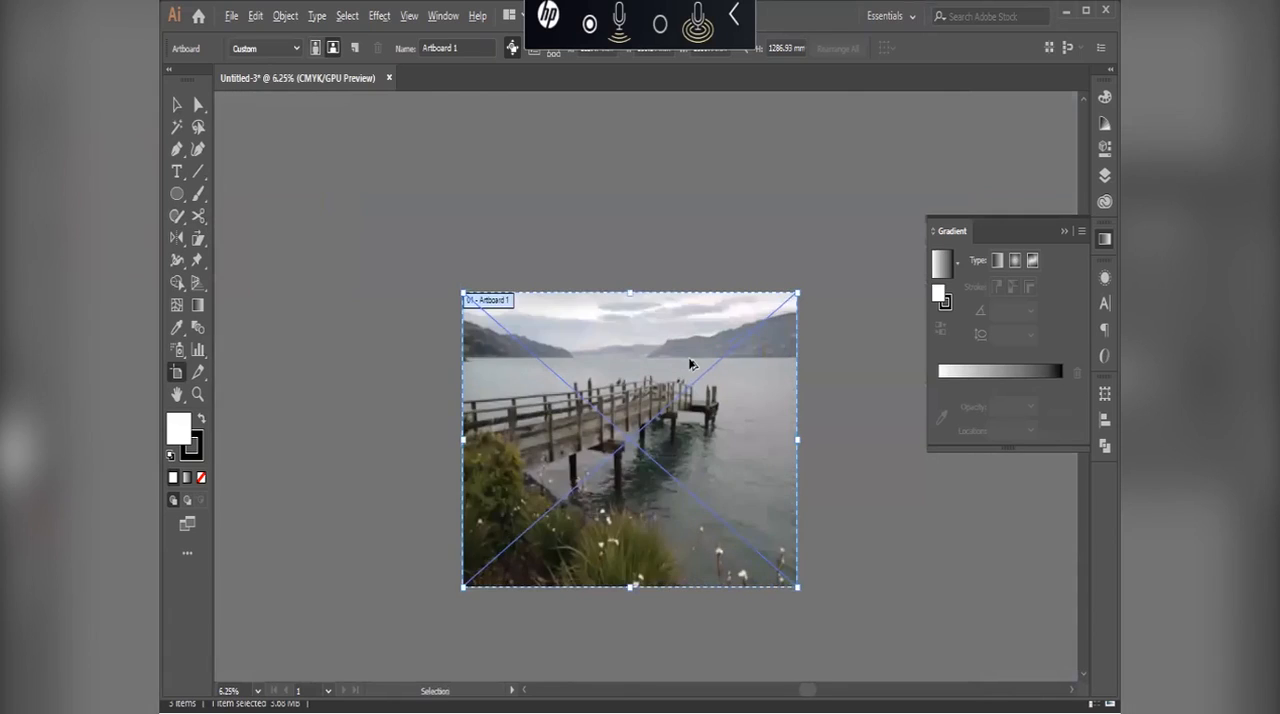
scroll(688, 362, up, 1)
click(589, 190)
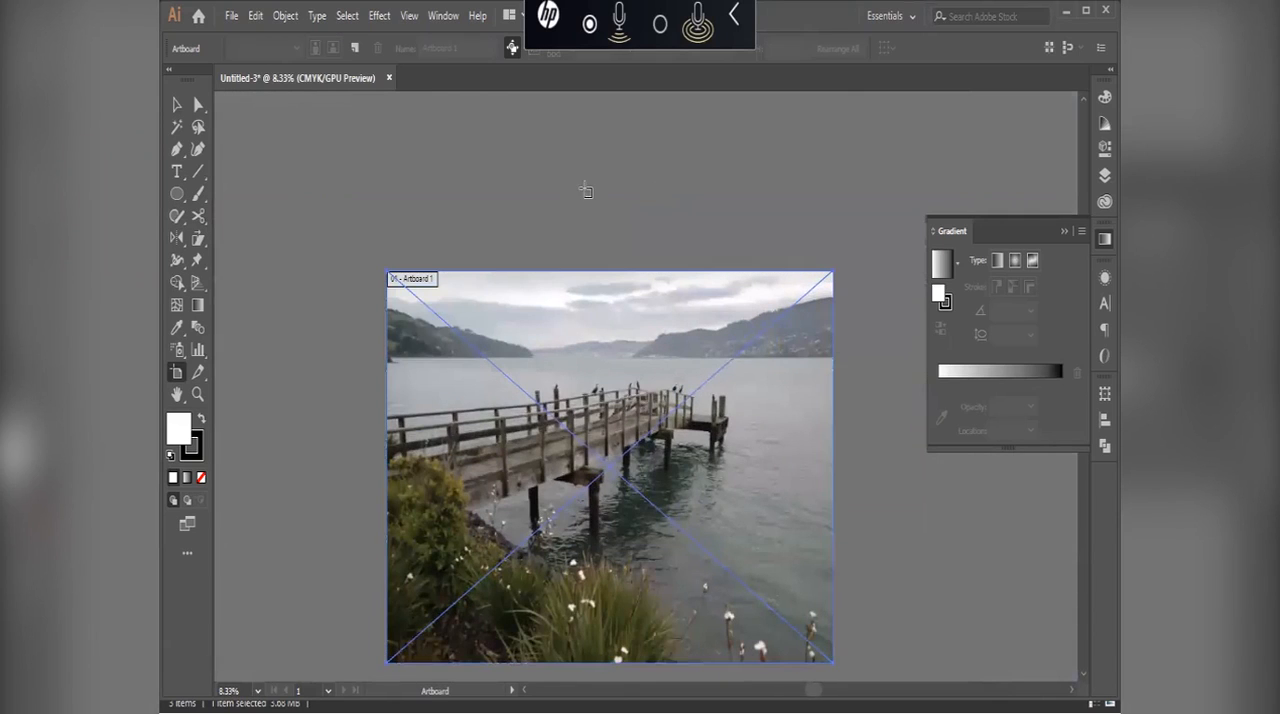
Step: Show the rulers and set their units to centimeters
key(ctrl+r)
right_click(440, 100)
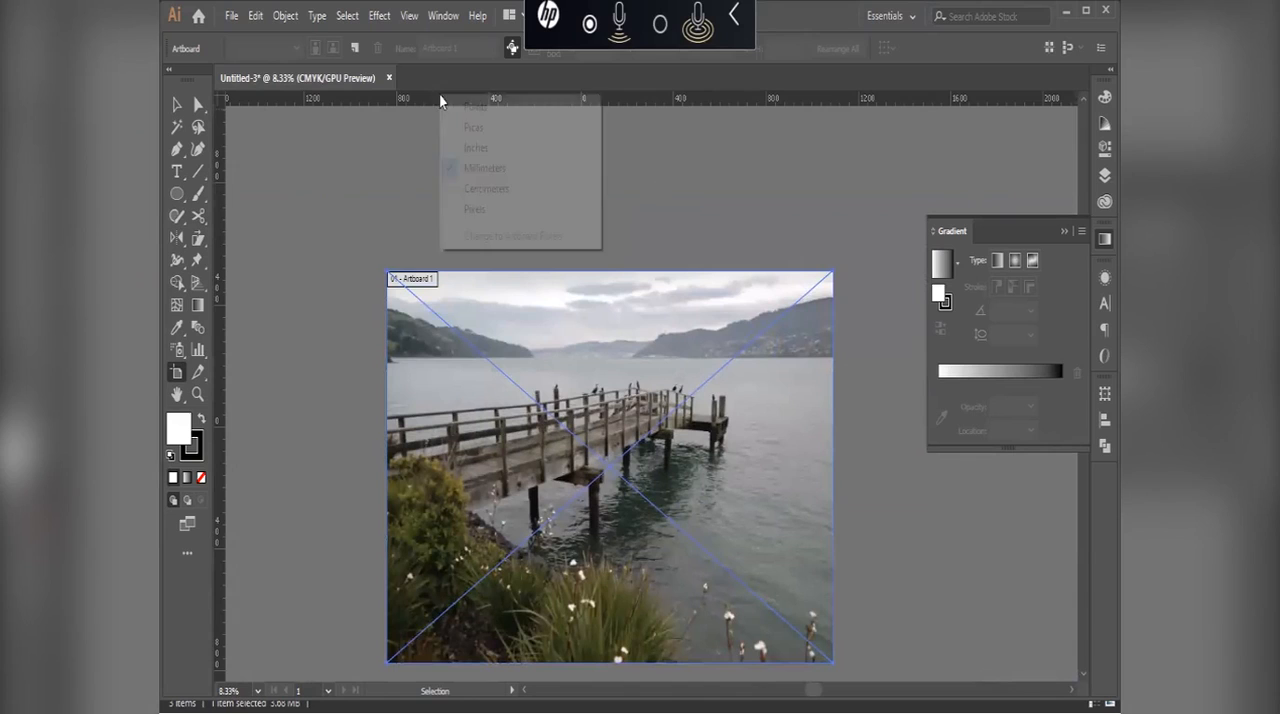
click(490, 188)
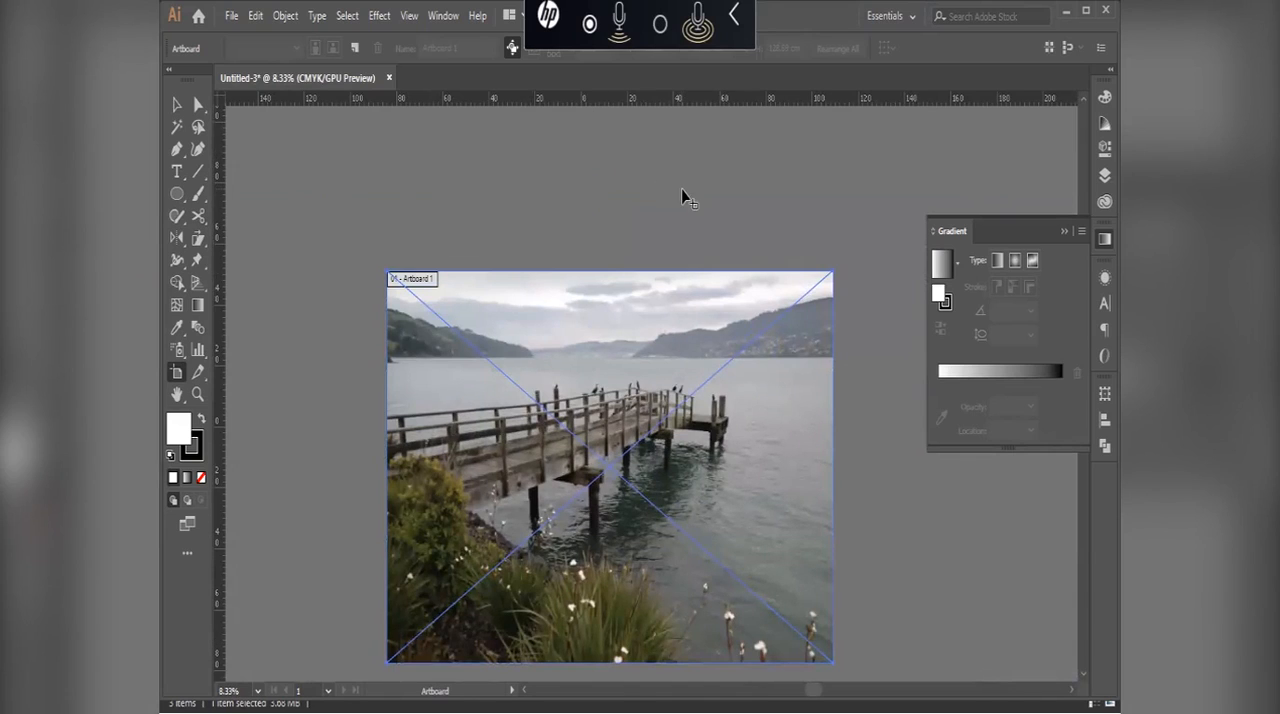
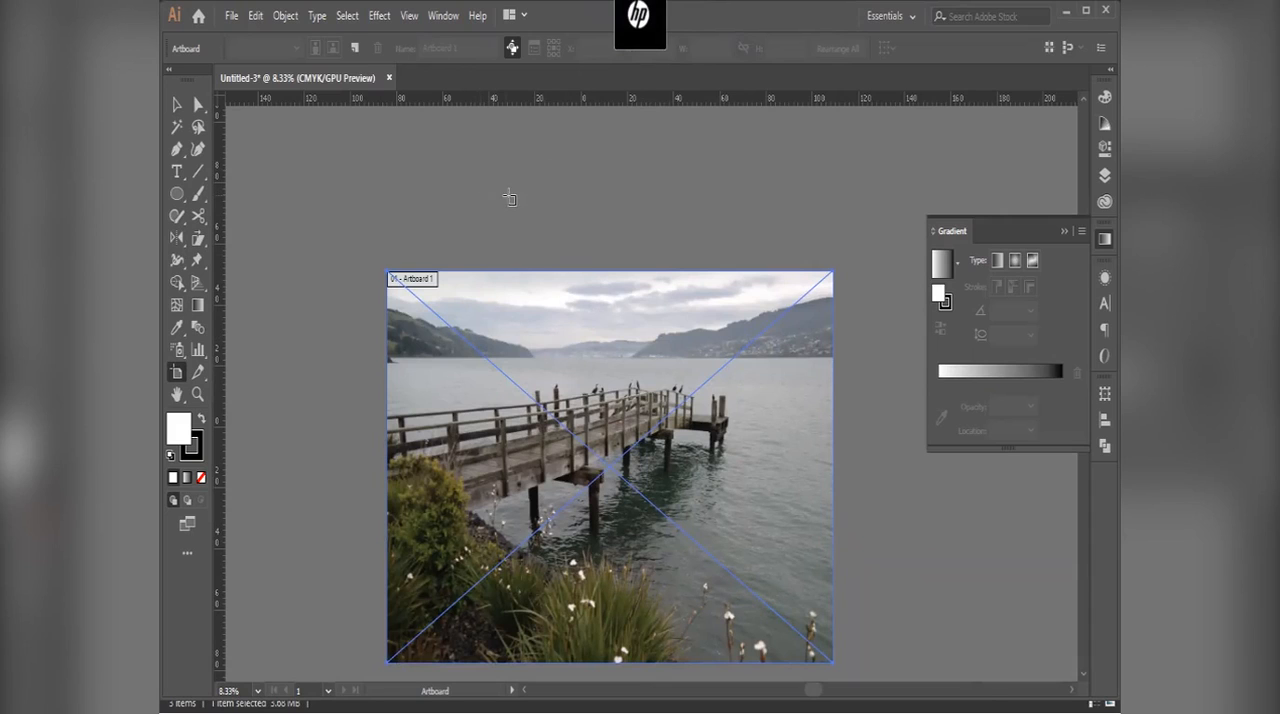
Step: Select the pier image on the artboard, examine its width and height in centimeters, and deselect it
key(space)
drag(386, 314, 377, 248)
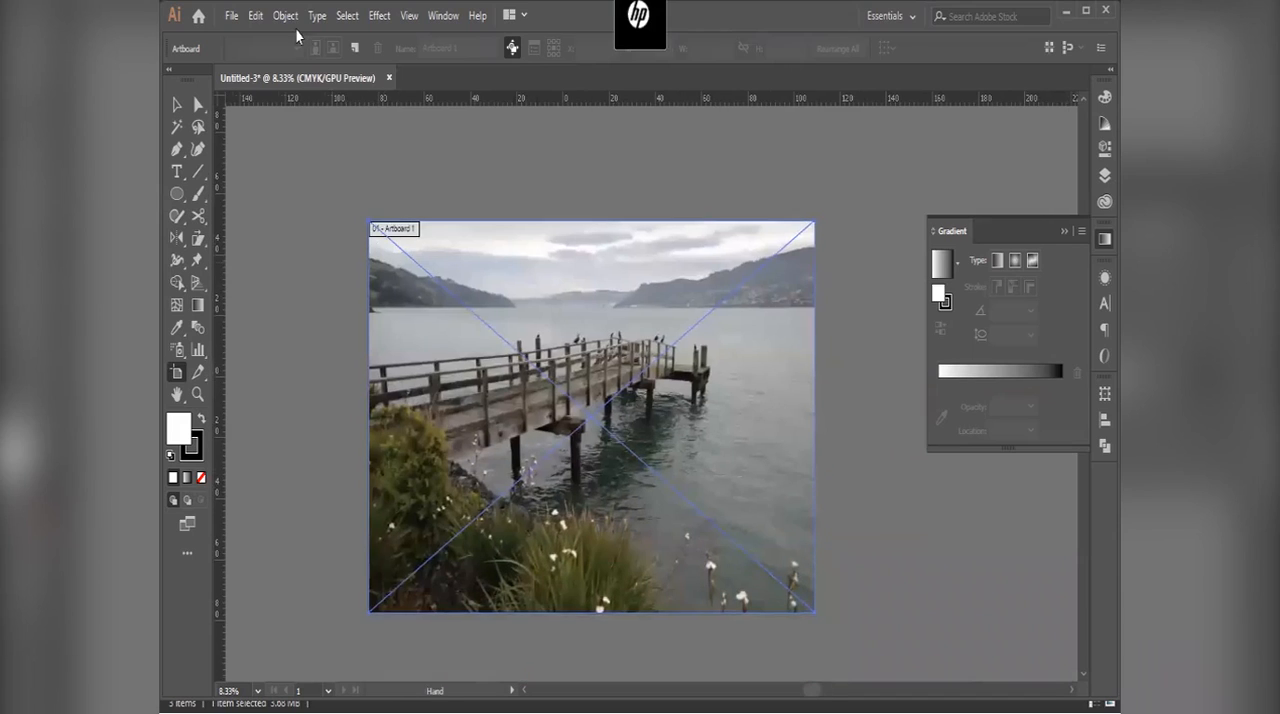
key(v)
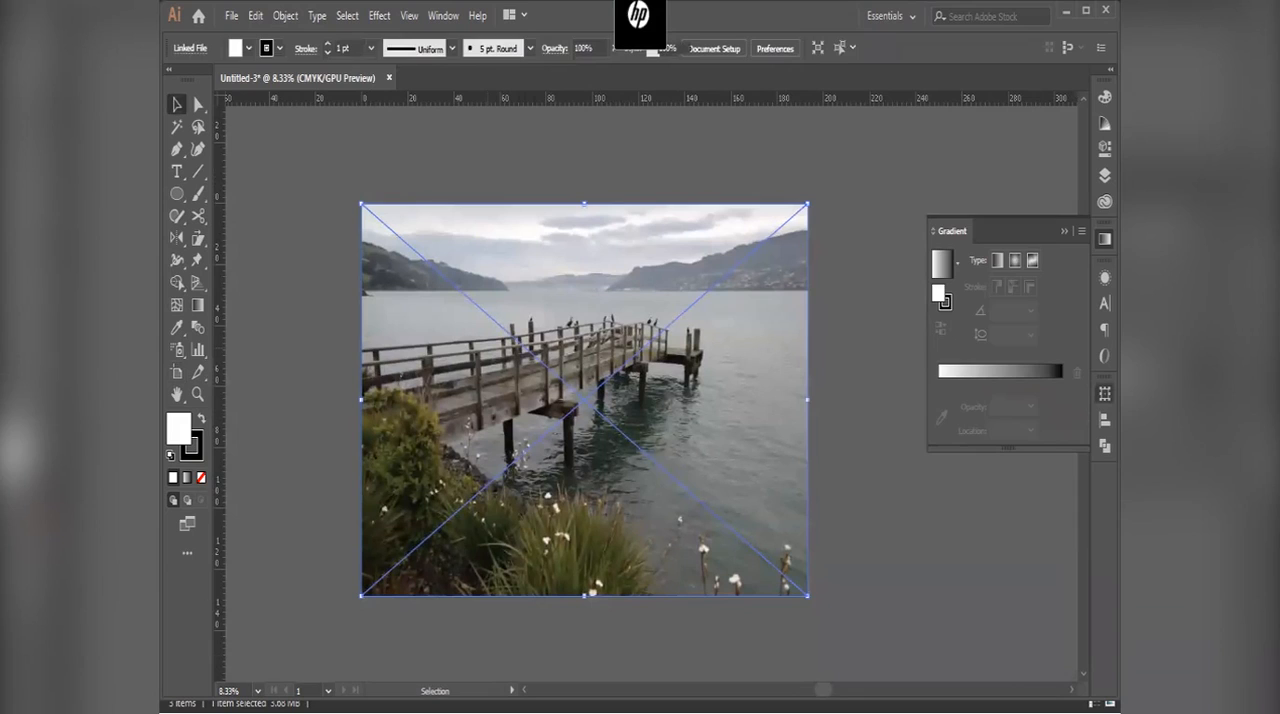
click(1105, 394)
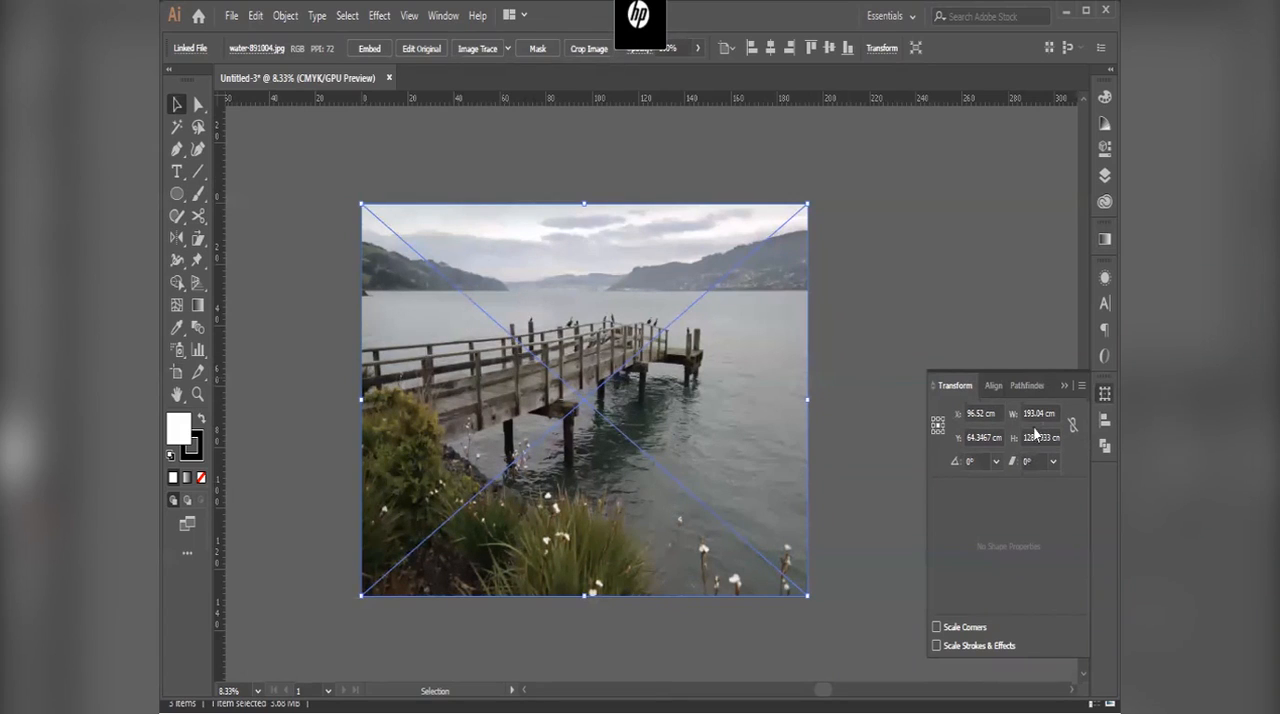
click(946, 324)
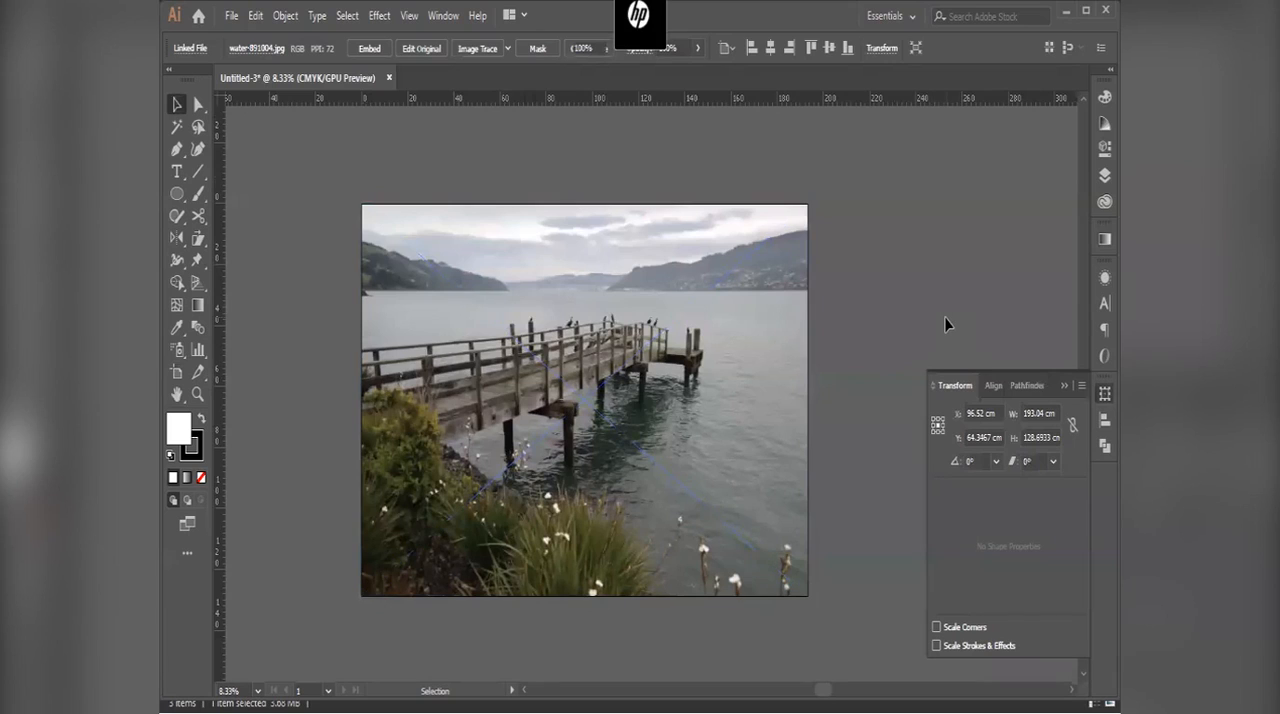
Step: Save the document to the Desktop as an Adobe Illustrator (*.AI) file named image, with the default Illustrator CC options
key(ctrl+s)
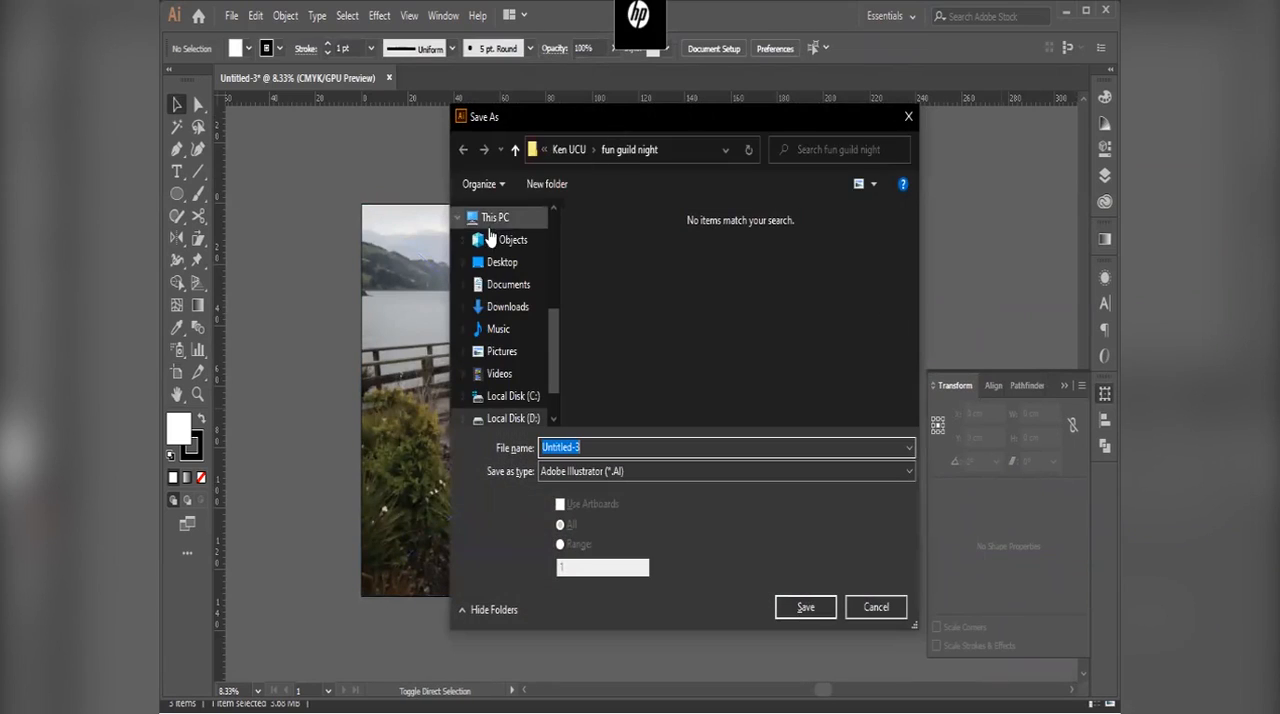
click(482, 218)
click(504, 264)
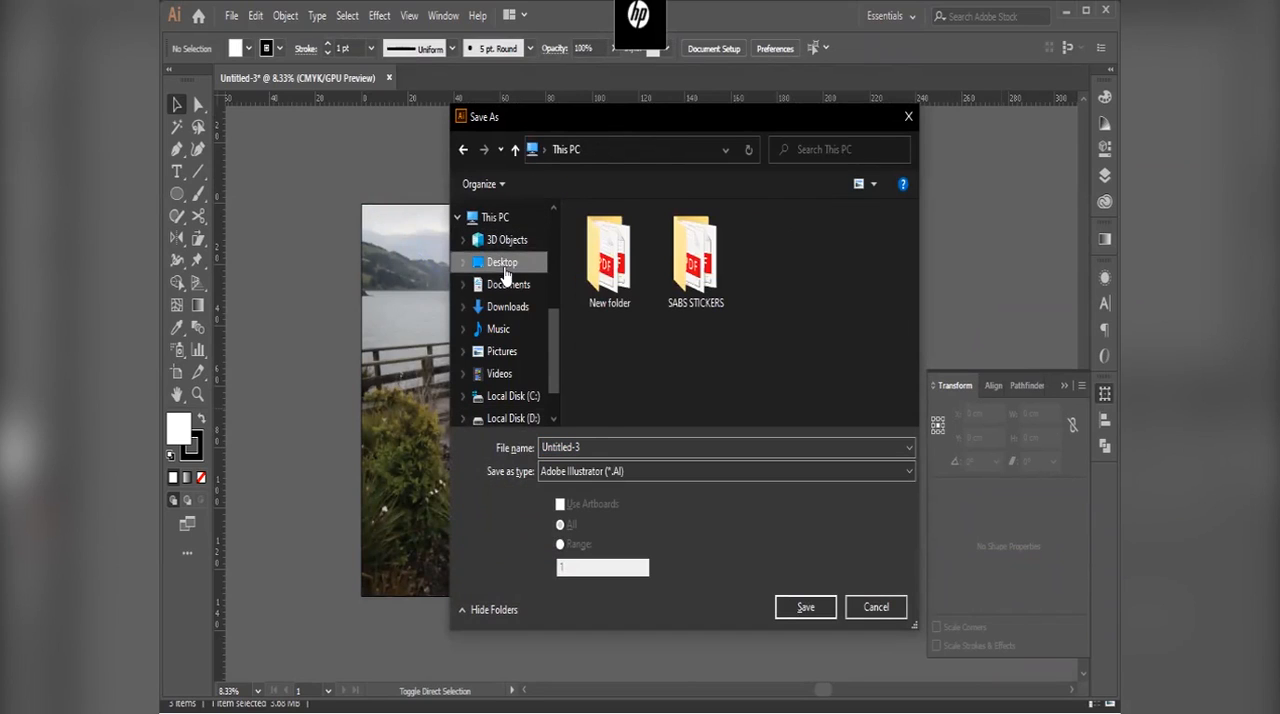
click(619, 471)
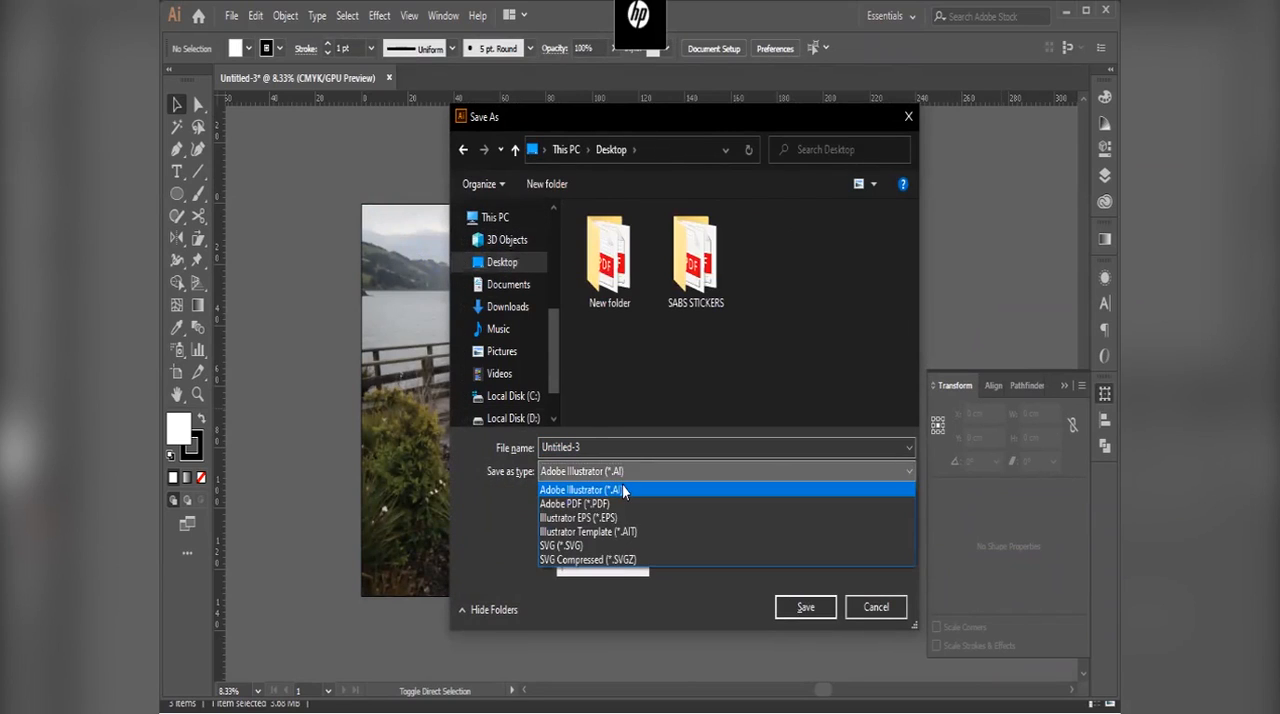
click(622, 489)
click(621, 447)
text(image)
key(Return)
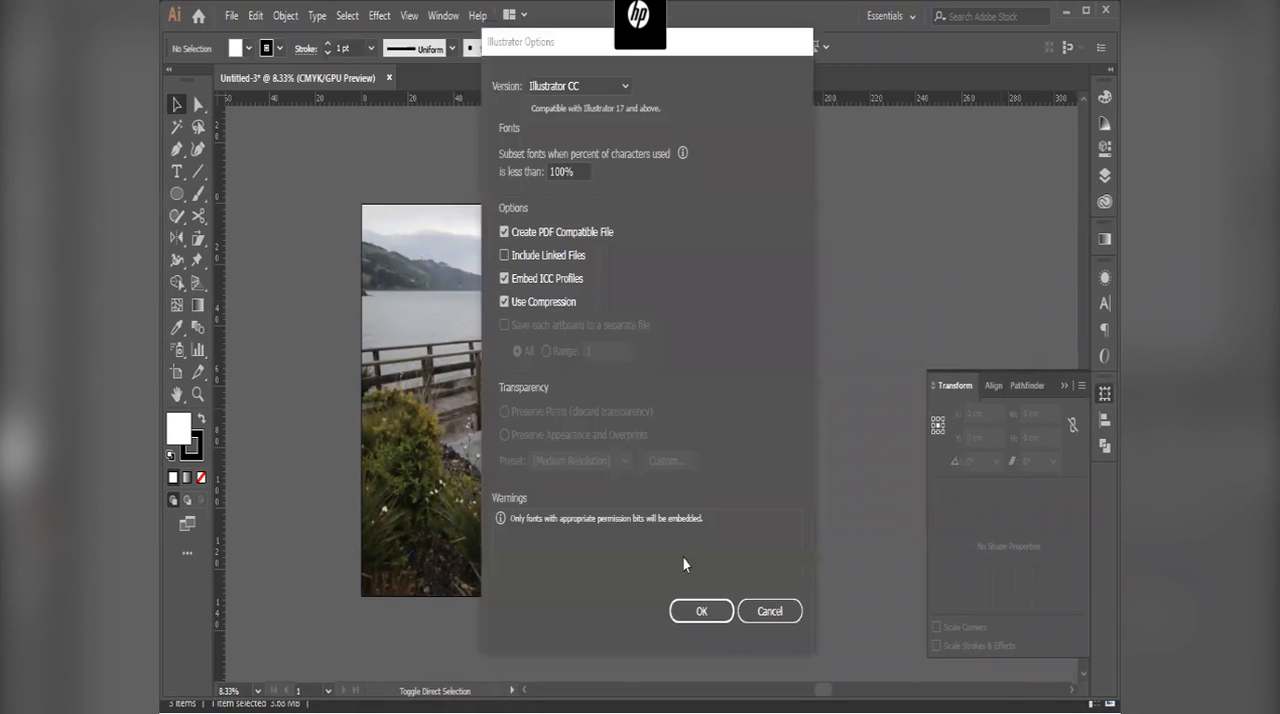
click(701, 611)
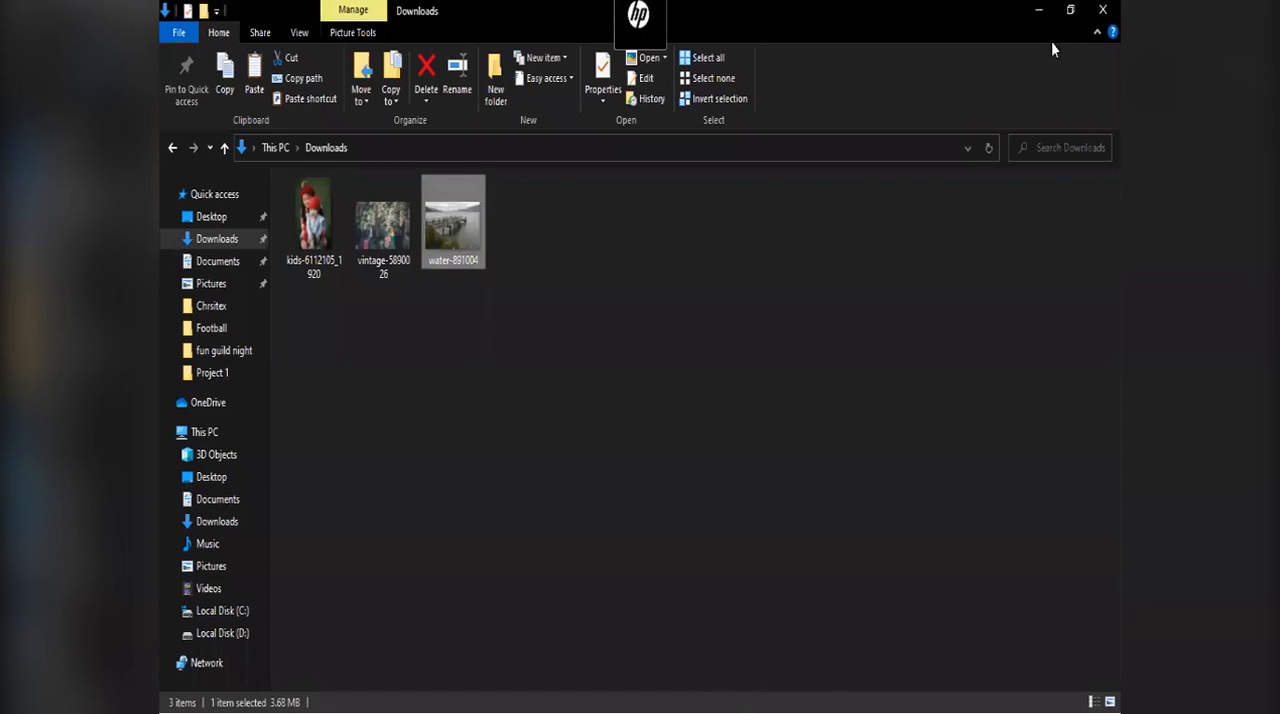
Step: Reveal the desktop, inspect the saved image file there, and return to the open document in Illustrator
click(1046, 18)
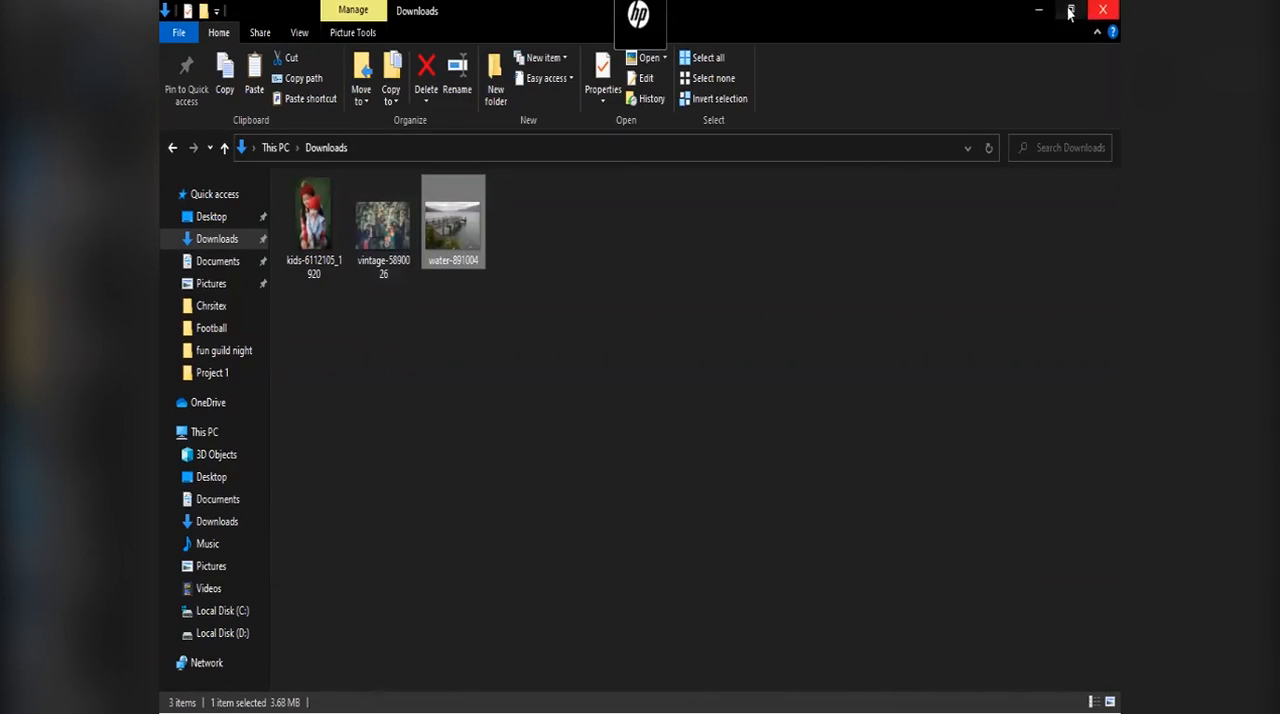
click(1038, 10)
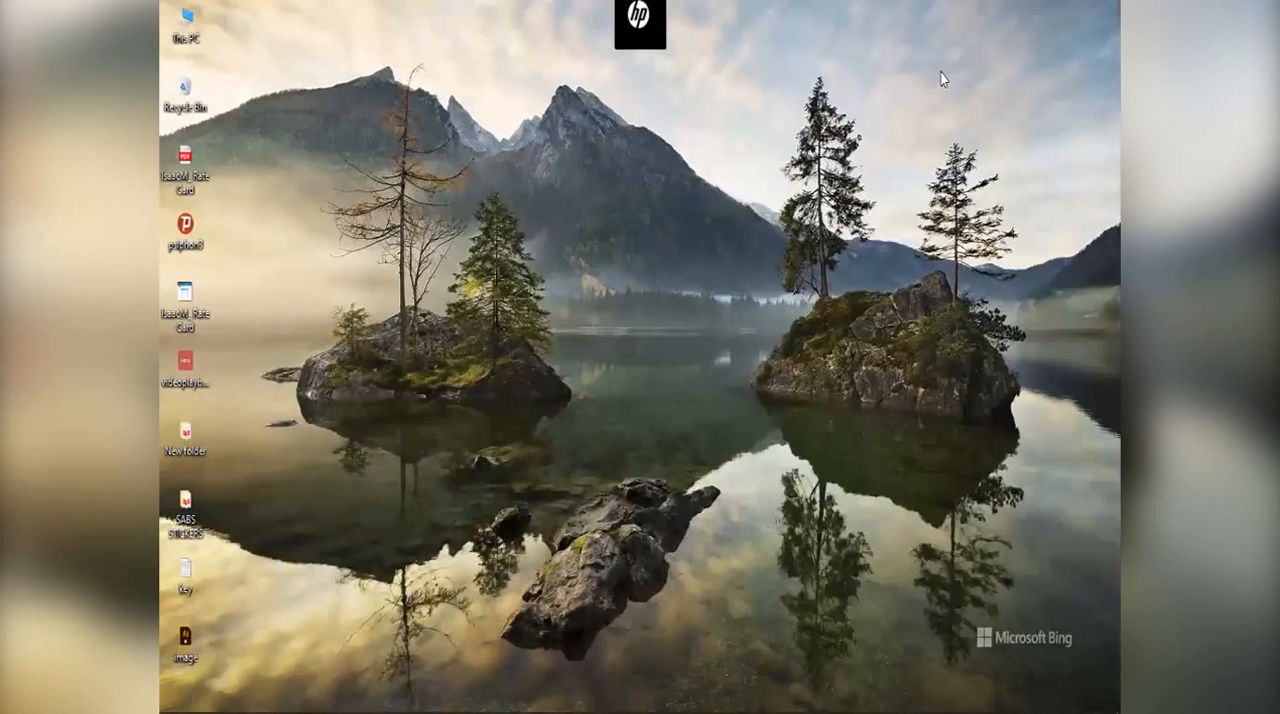
right_click(193, 649)
click(221, 631)
mouse_move(345, 705)
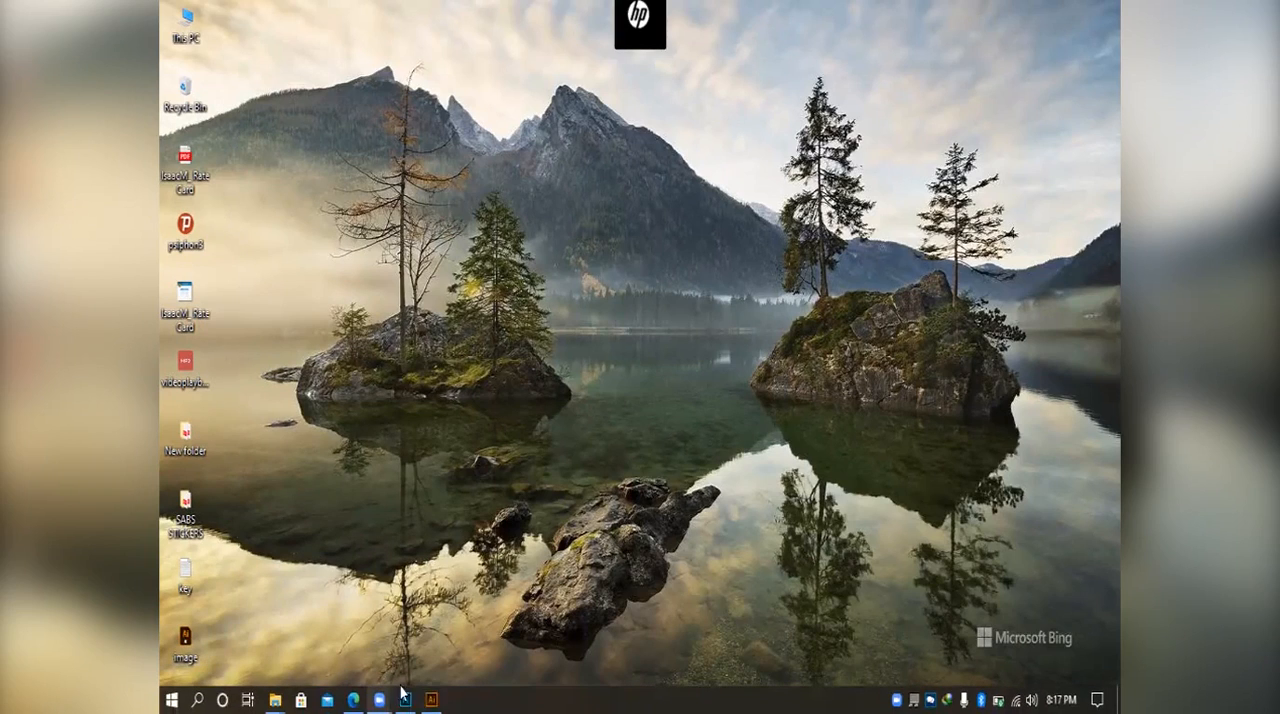
click(431, 699)
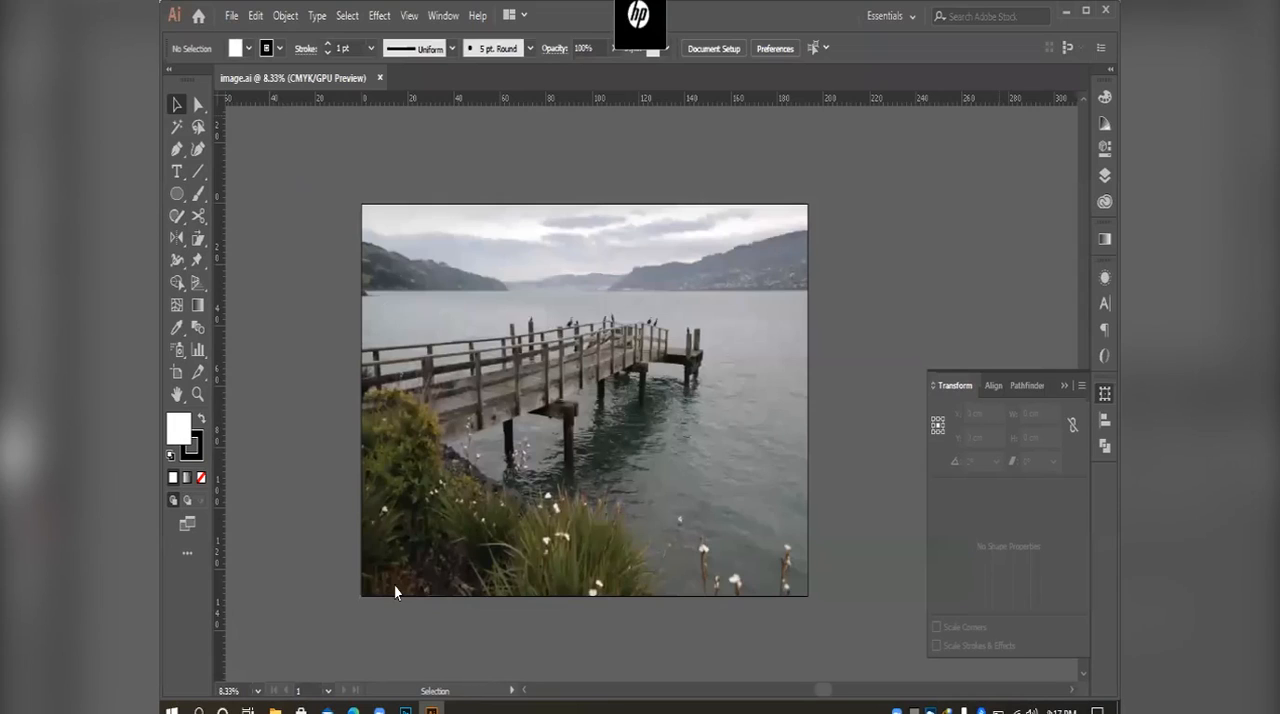
Step: Start saving the document as an Adobe PDF named image with the [Smallest File Size] preset, and cancel the export
key(ctrl+shift+s)
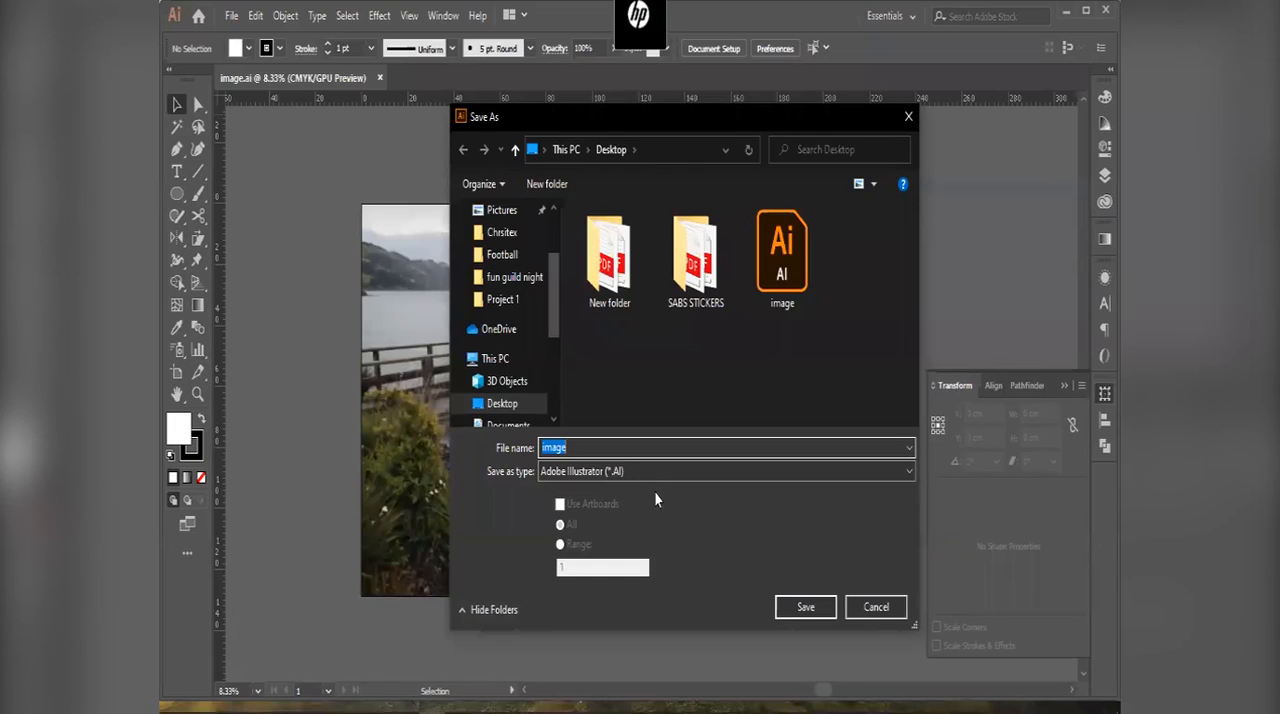
click(661, 471)
click(662, 503)
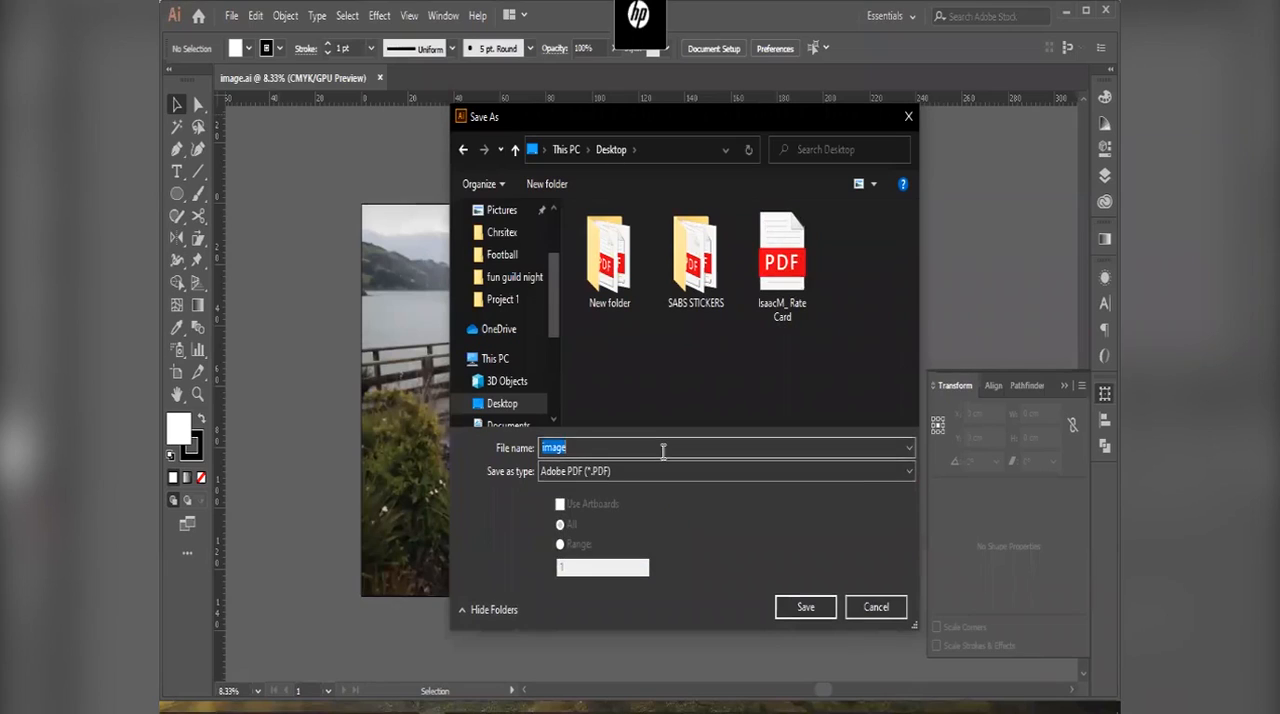
click(803, 607)
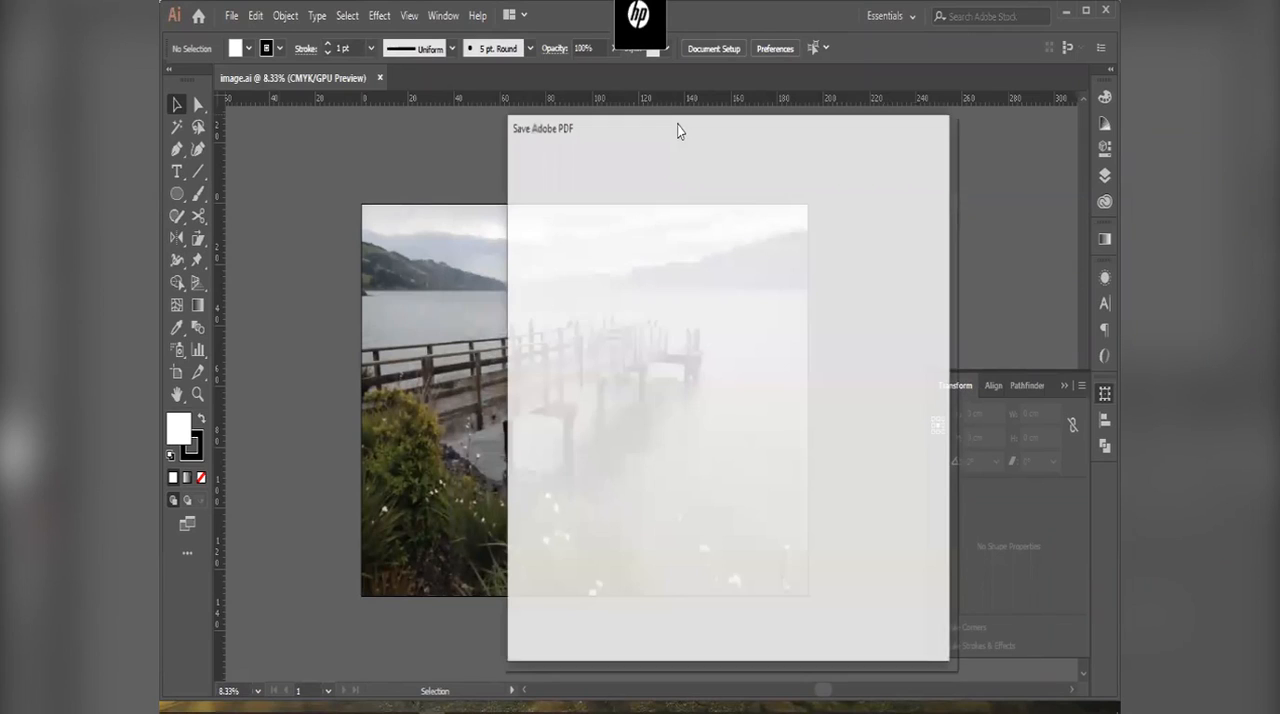
click(419, 162)
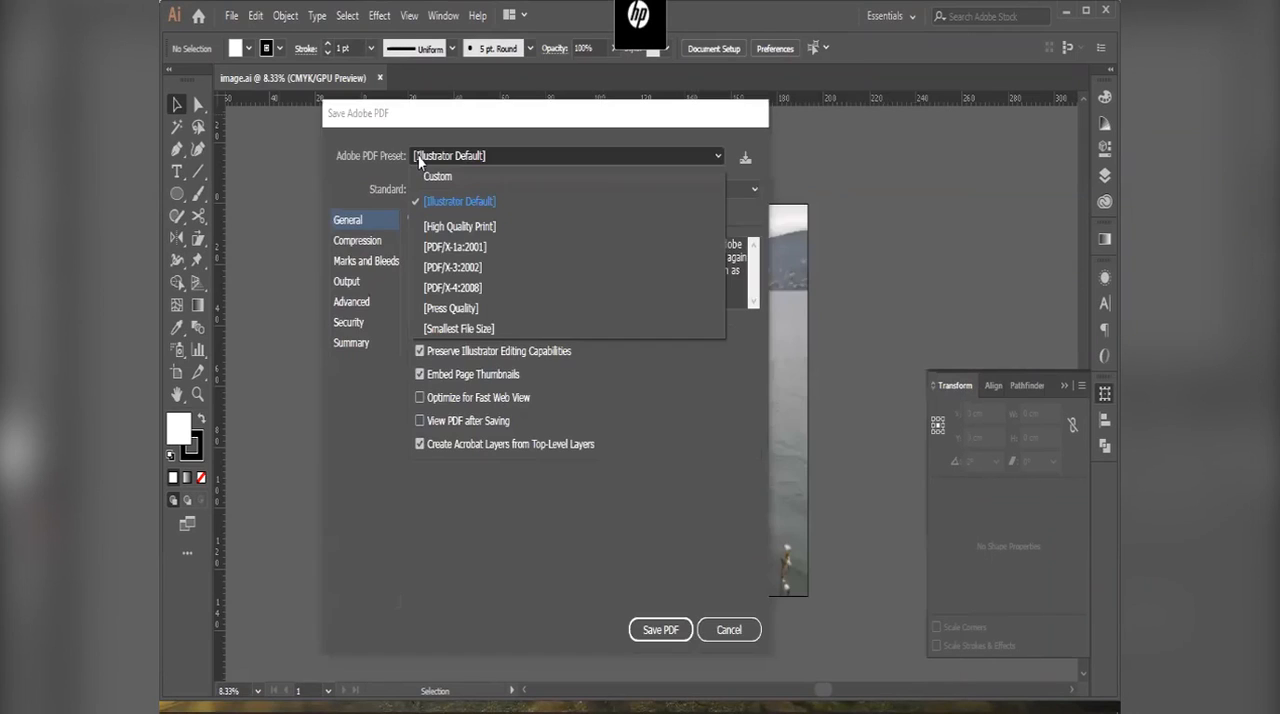
click(485, 328)
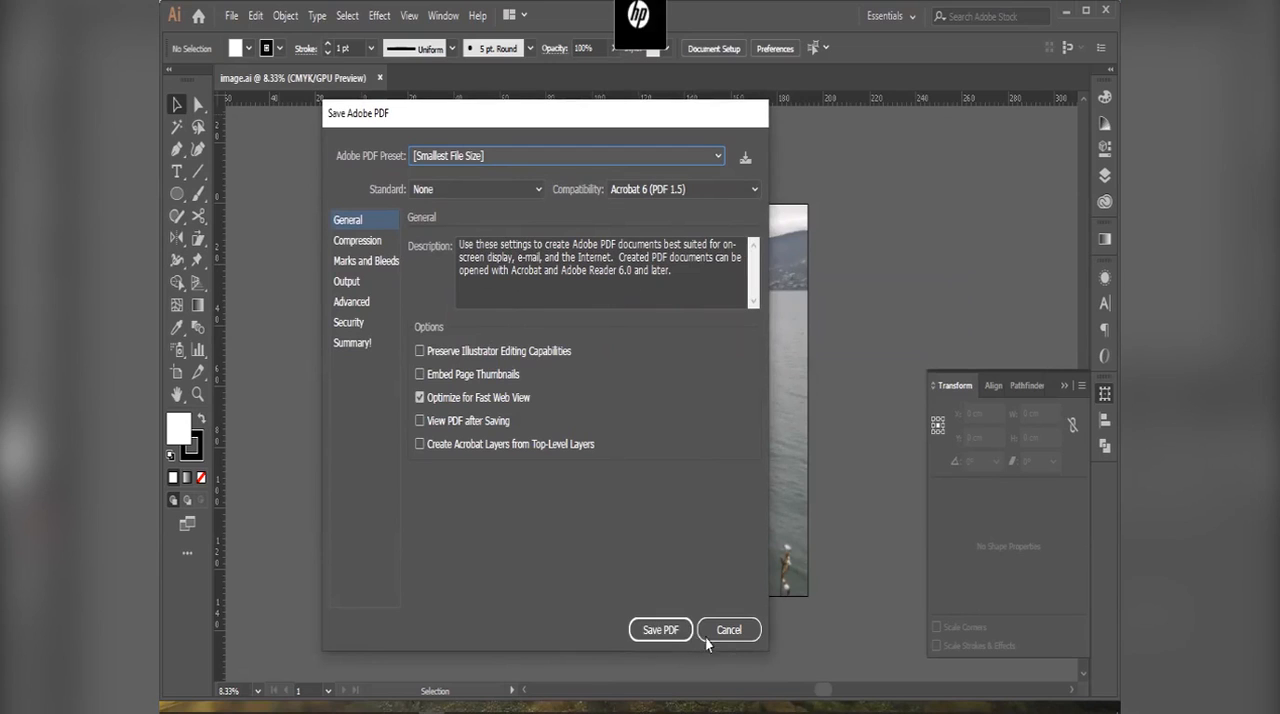
click(731, 632)
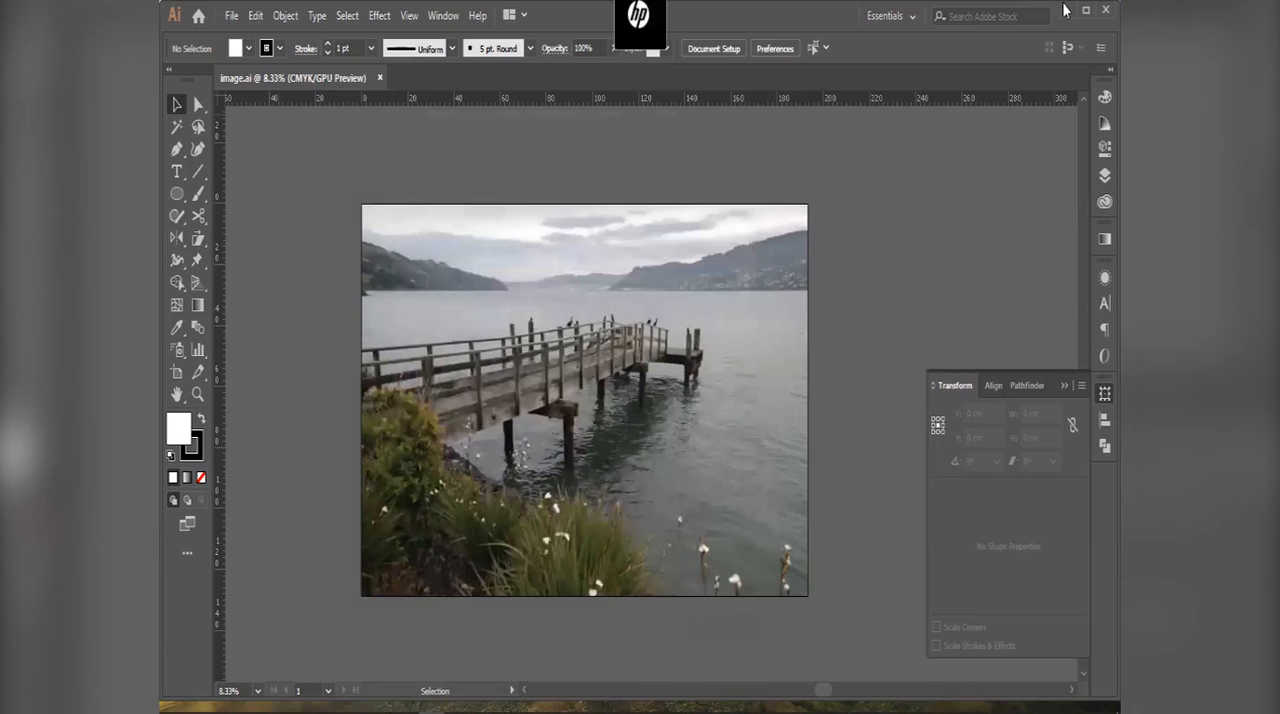
Step: Switch to Photoshop and set the pier photo's image resolution to 300 Pixels/Inch
click(1065, 10)
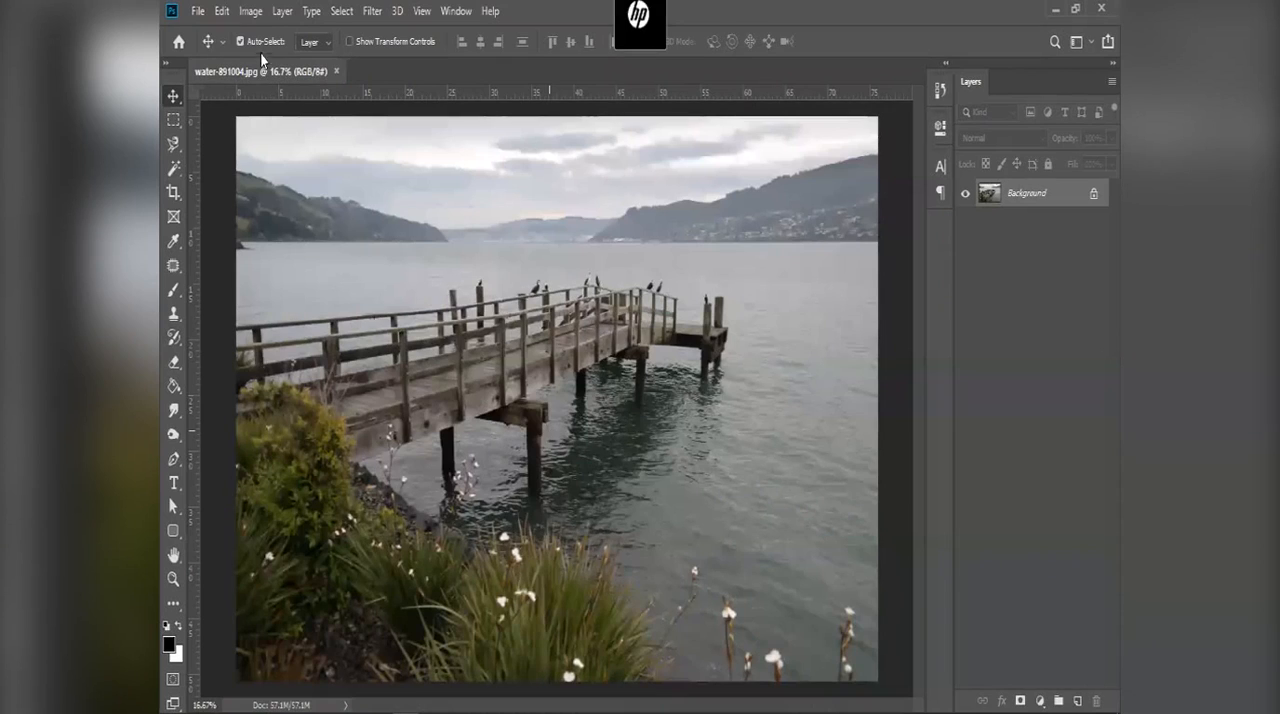
key(alt+i)
click(297, 153)
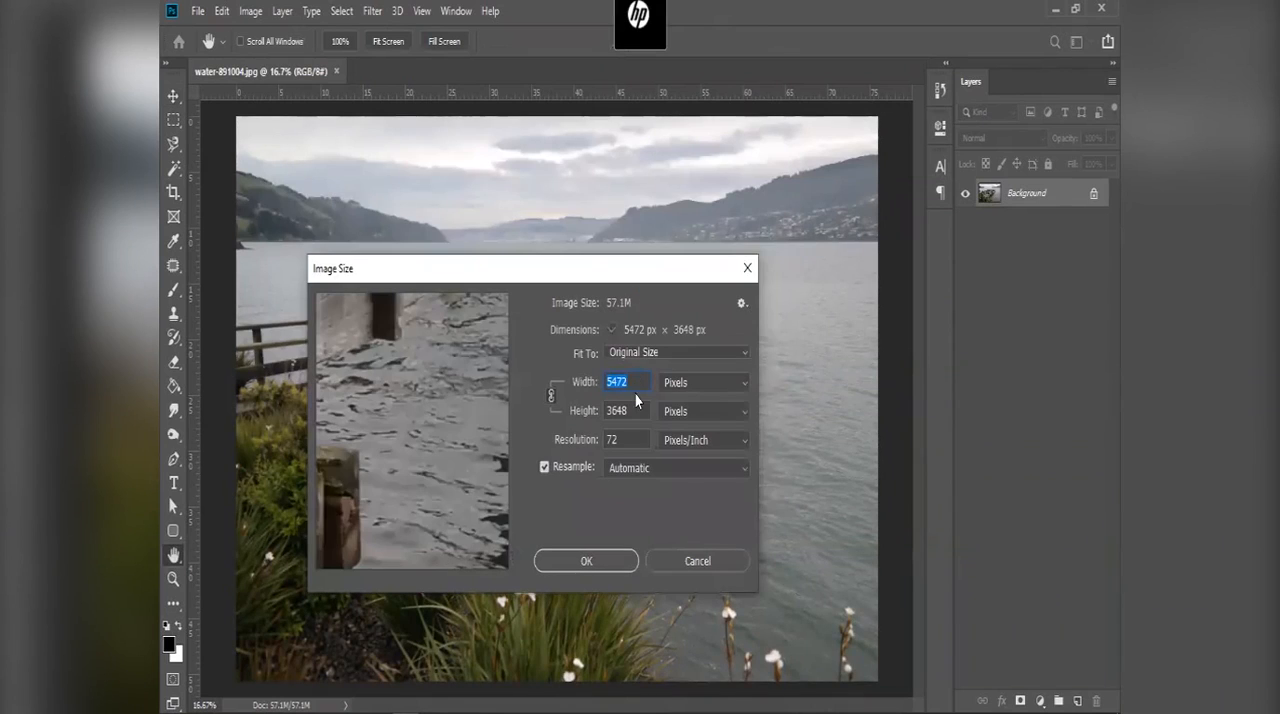
double_click(604, 439)
text(300)
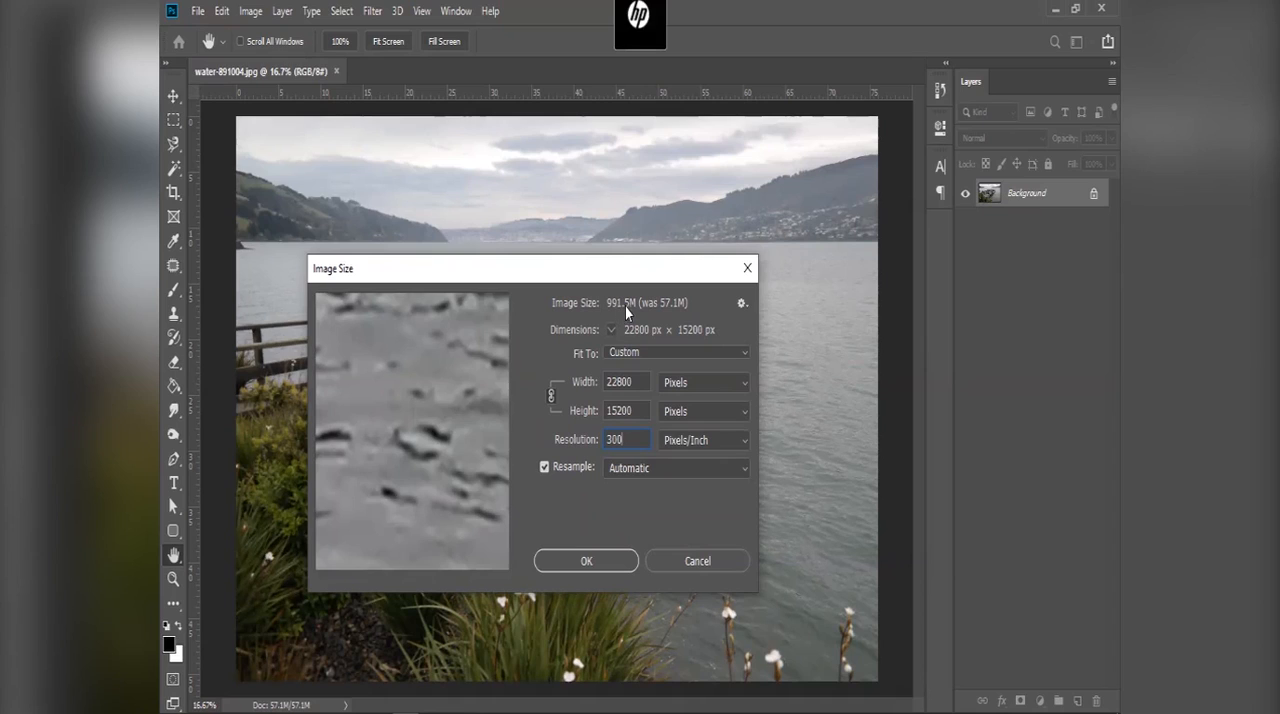
Step: Set the image width to 850 pixels with proportions linked, inspect the preview, and apply the resize
click(640, 388)
drag(638, 386, 569, 366)
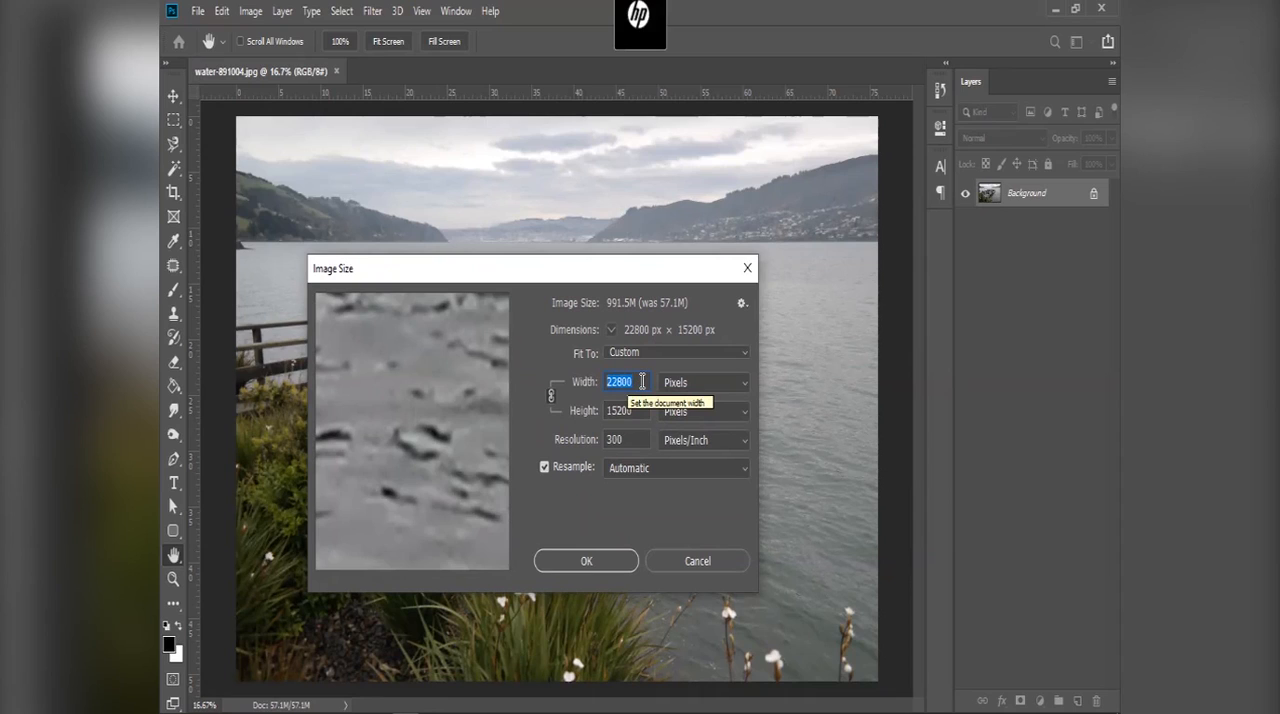
text(850)
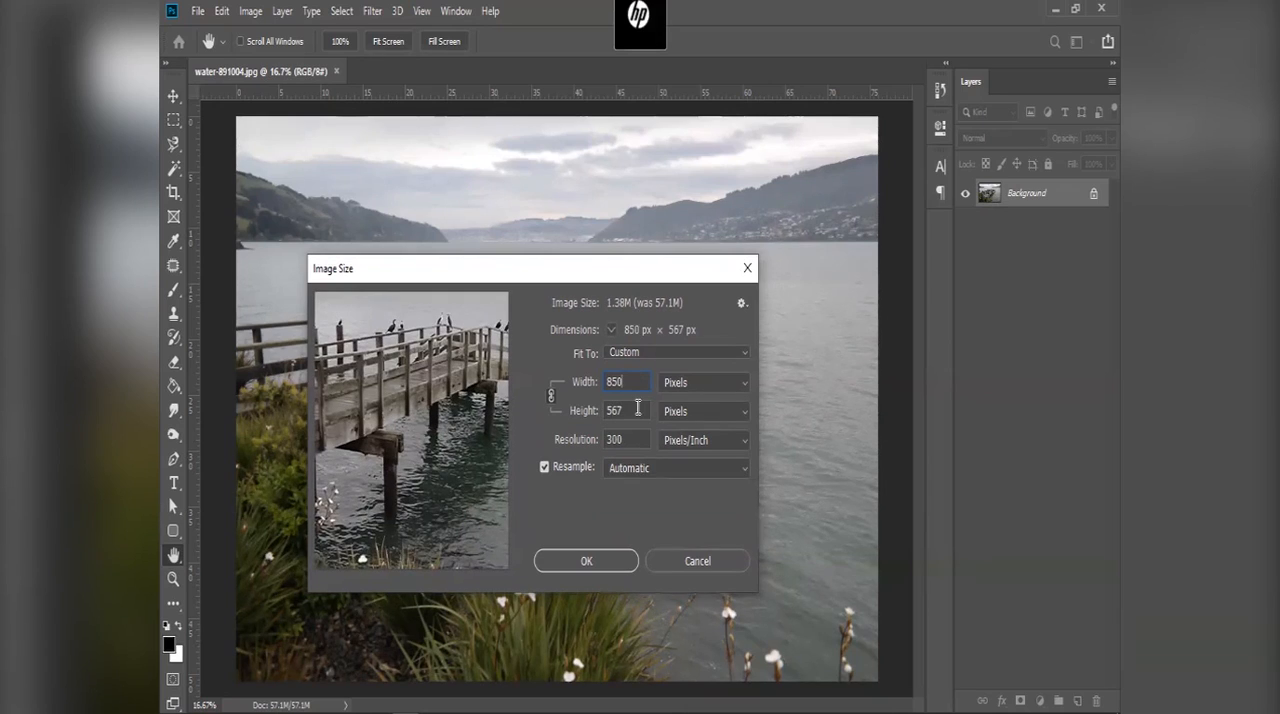
drag(423, 380, 425, 414)
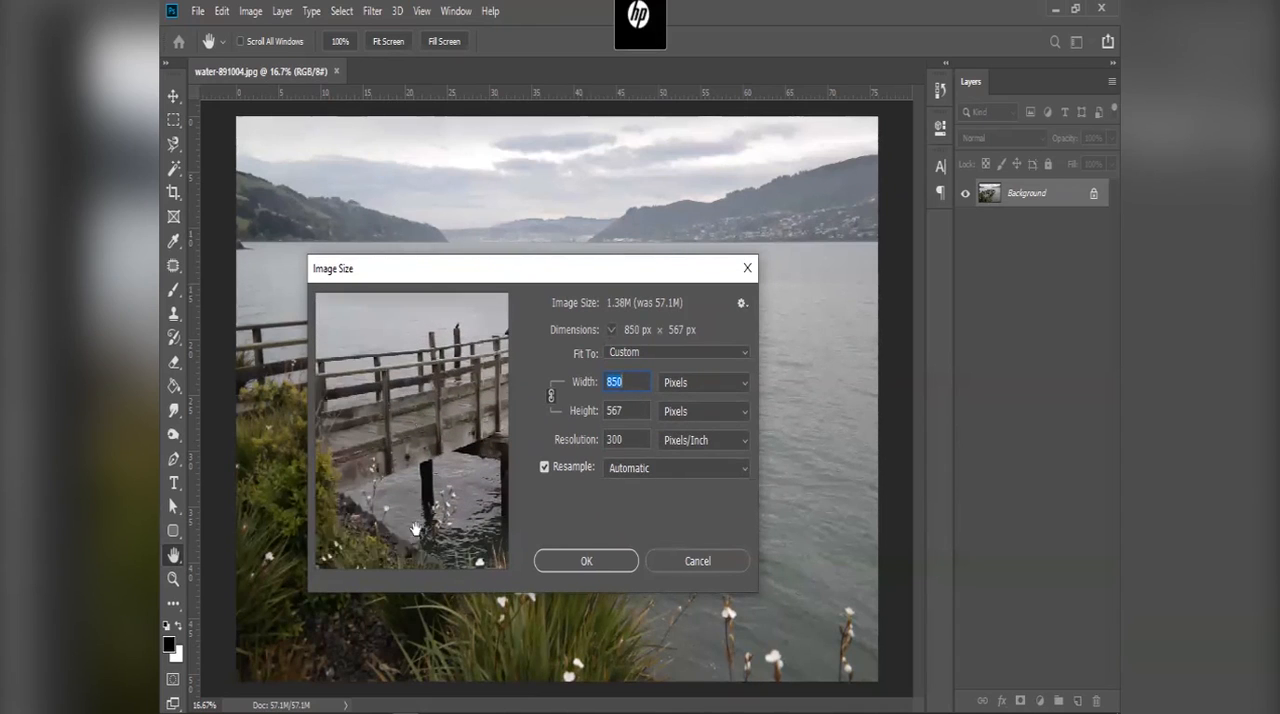
drag(390, 412, 480, 437)
click(605, 566)
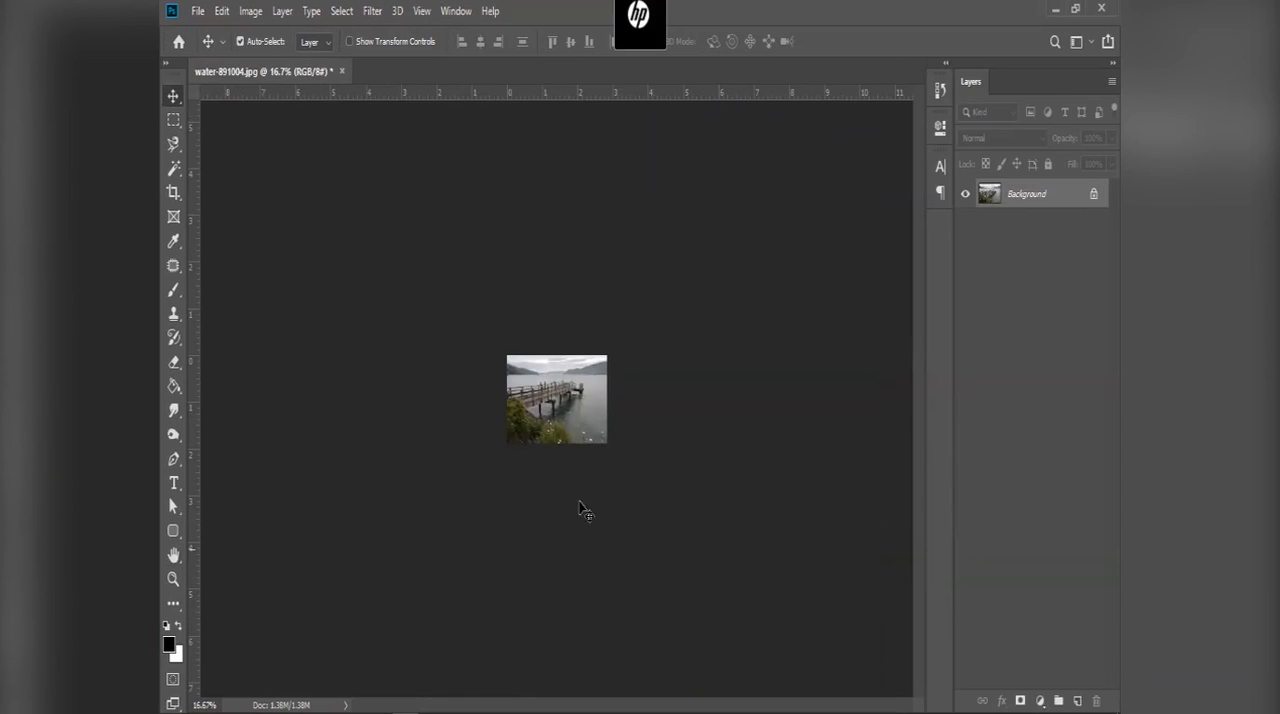
Step: View the resized pier photo fitted on screen and at 100% to judge its quality
click(421, 12)
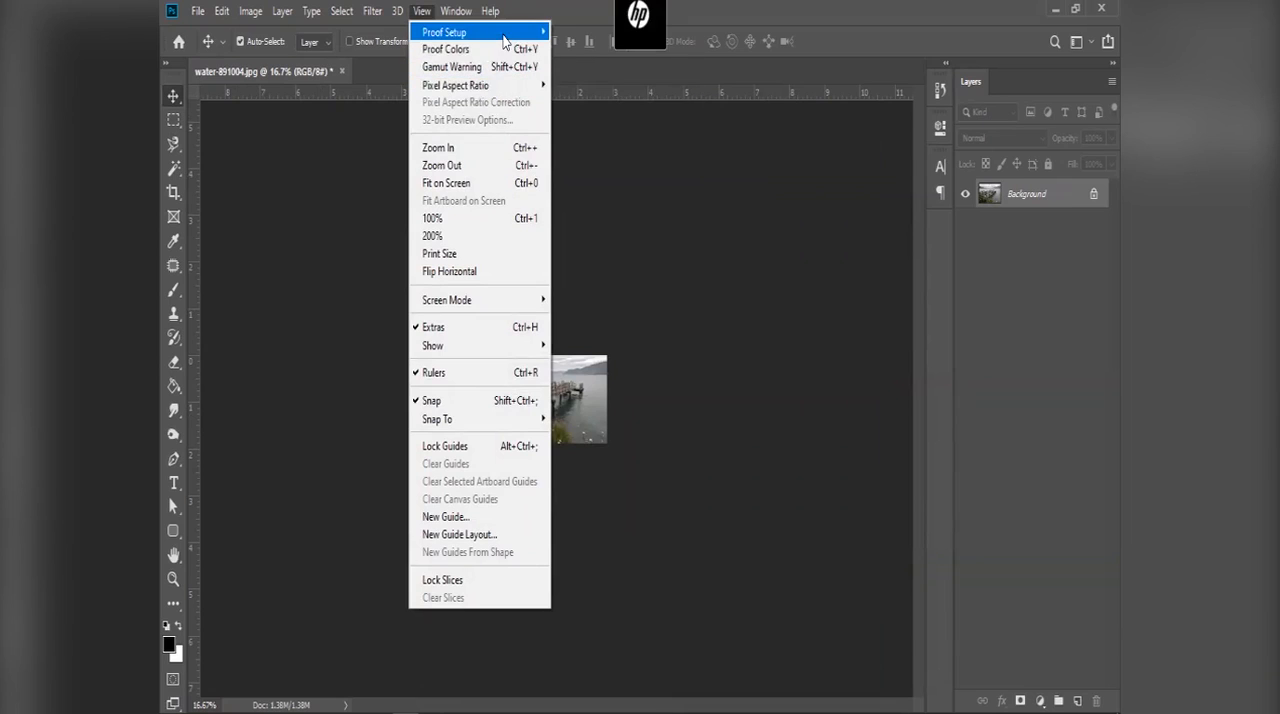
click(488, 183)
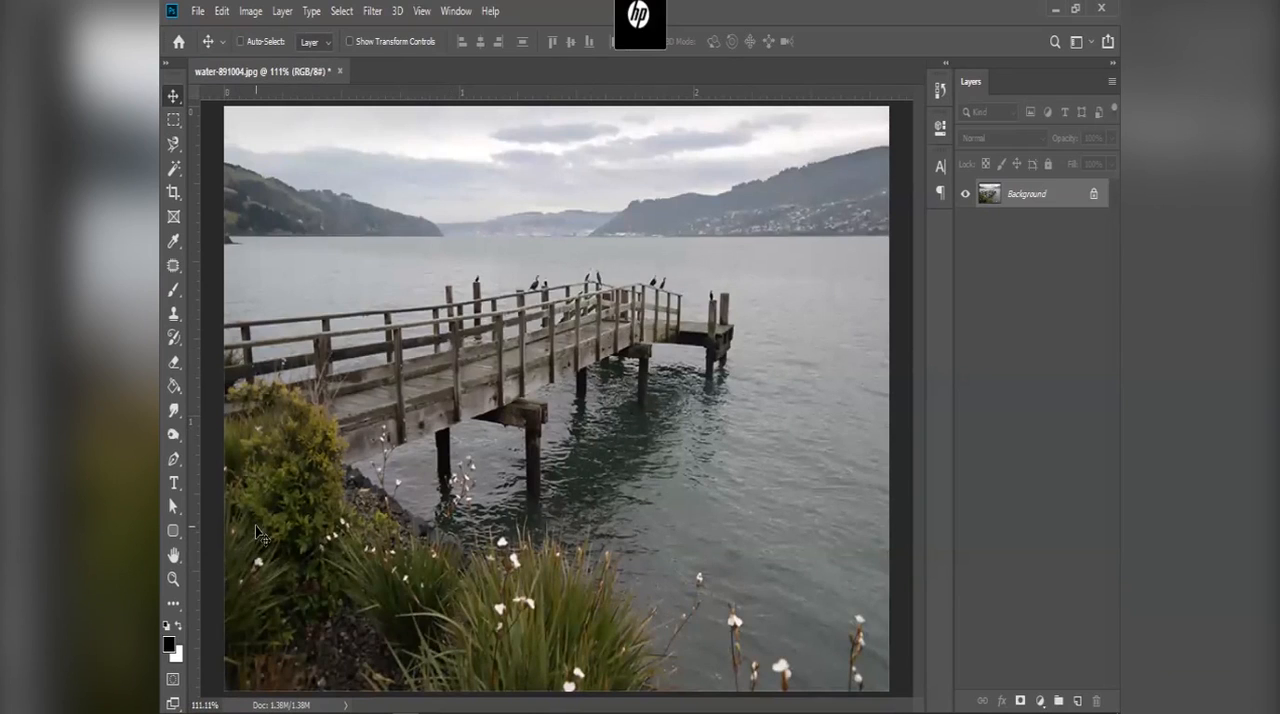
key(ctrl+1)
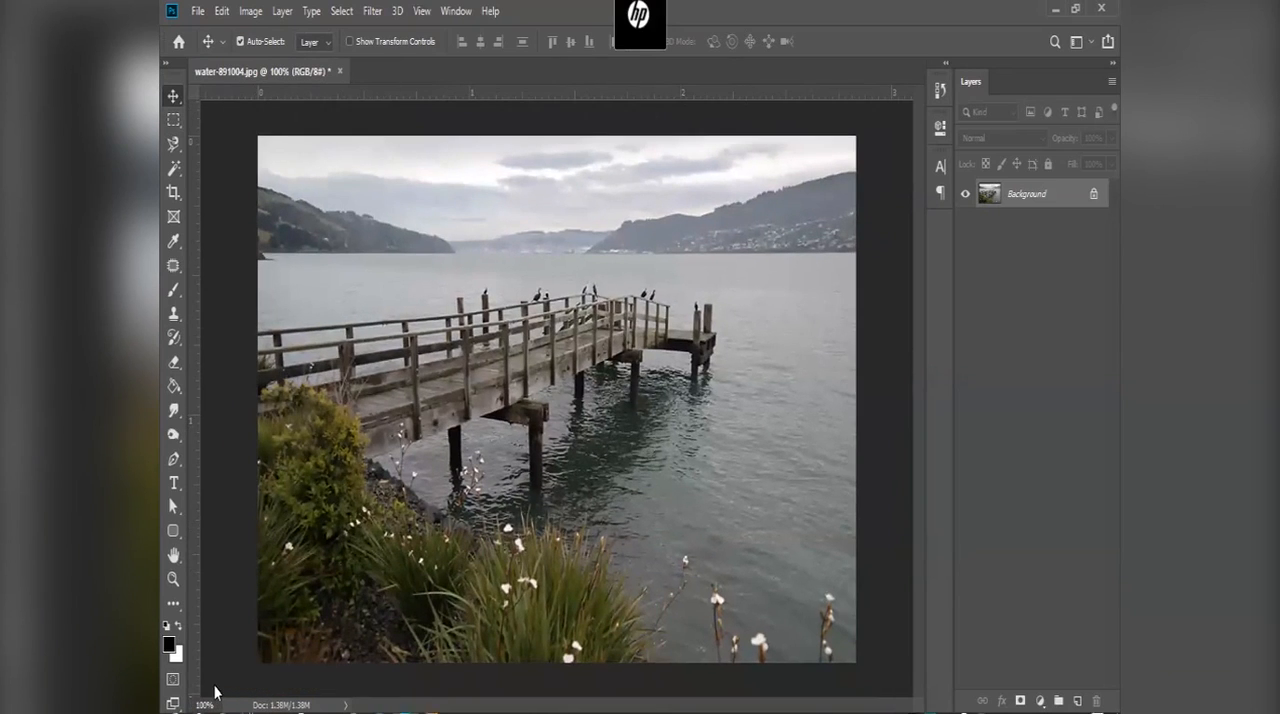
drag(213, 691, 190, 692)
text(10)
Step: Start saving the resized pier photo in Downloads as a JPEG named water-891004 edit
key(ctrl+shift+s)
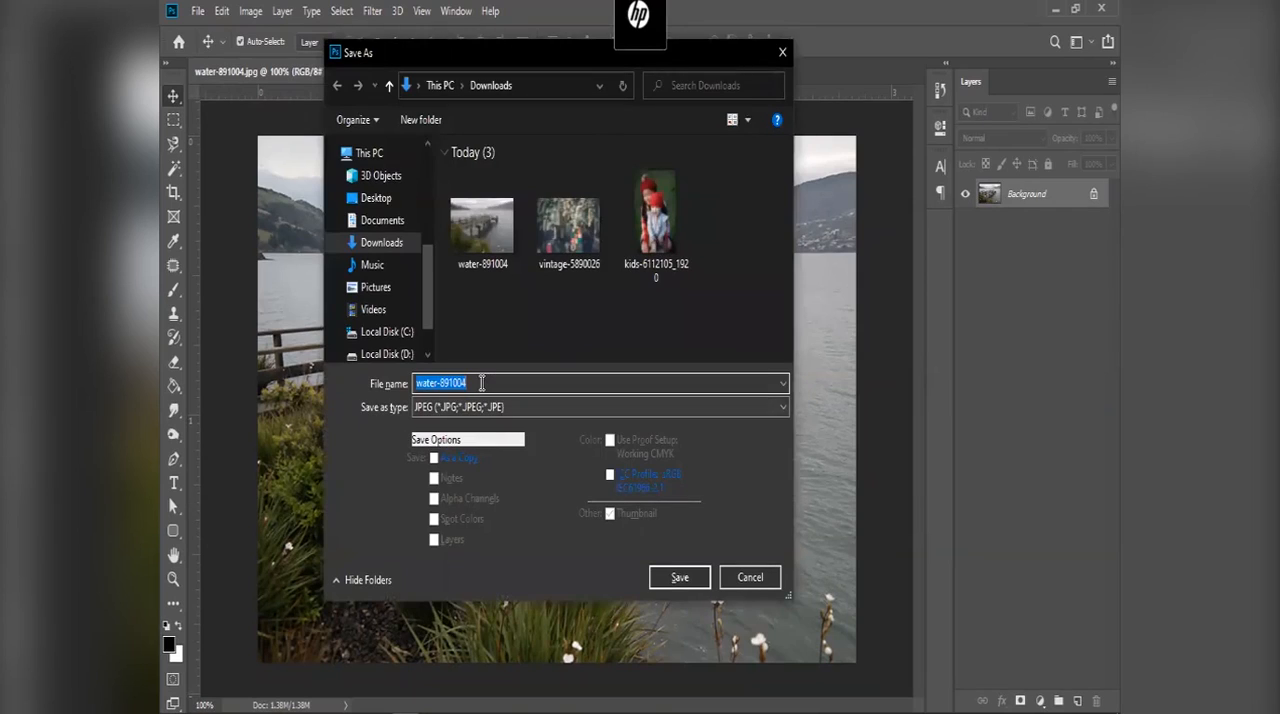
click(481, 383)
text(edi)
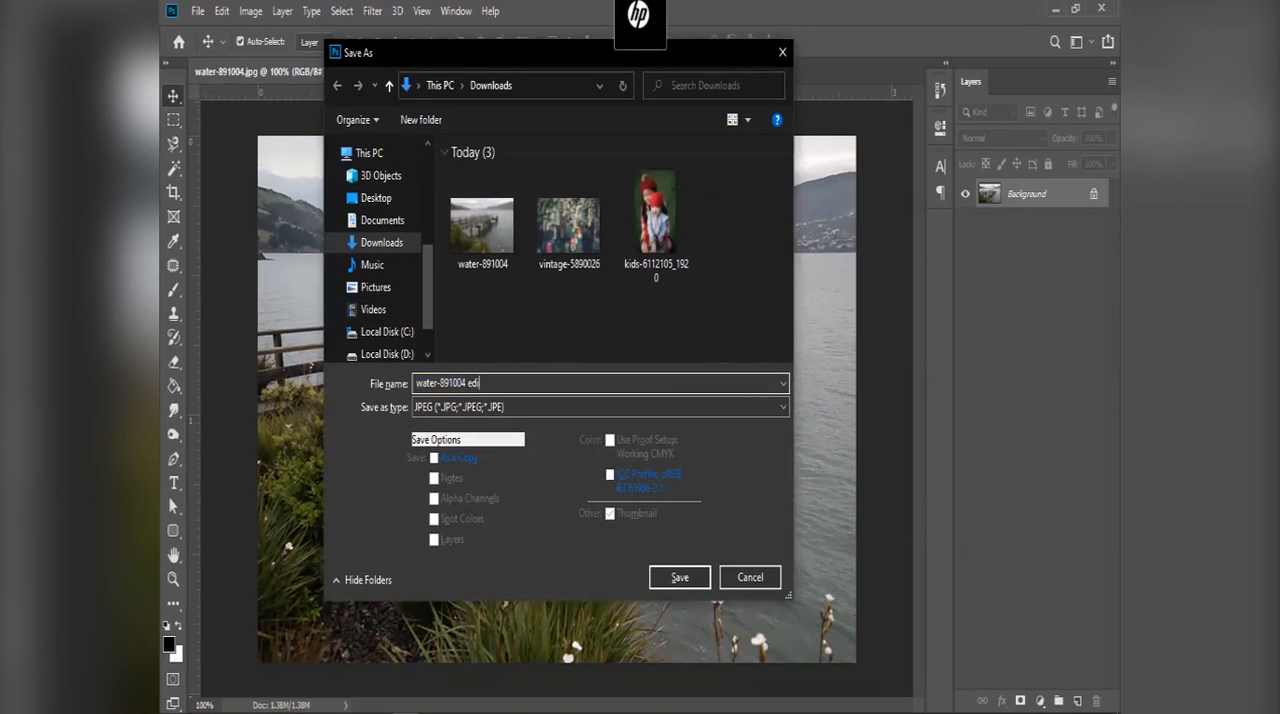
key(Return)
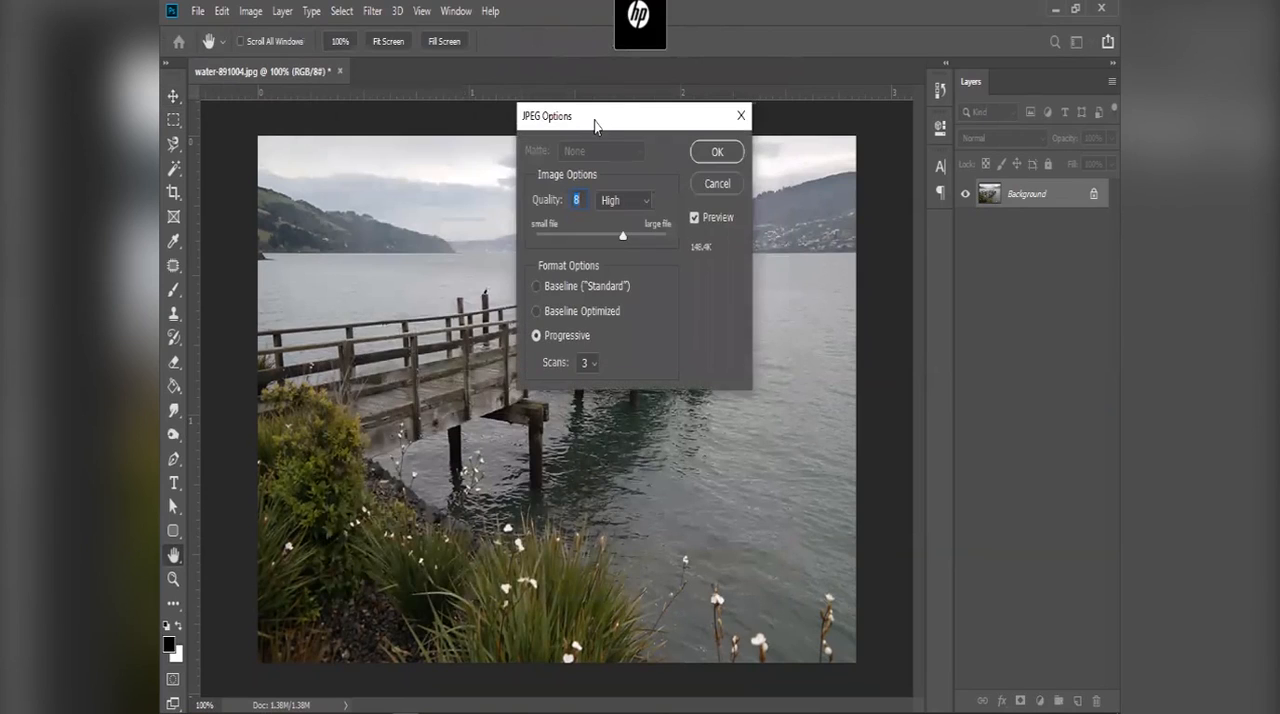
Step: Slightly lower the JPEG quality in the Progressive format options and finish saving the photo
drag(597, 115, 471, 240)
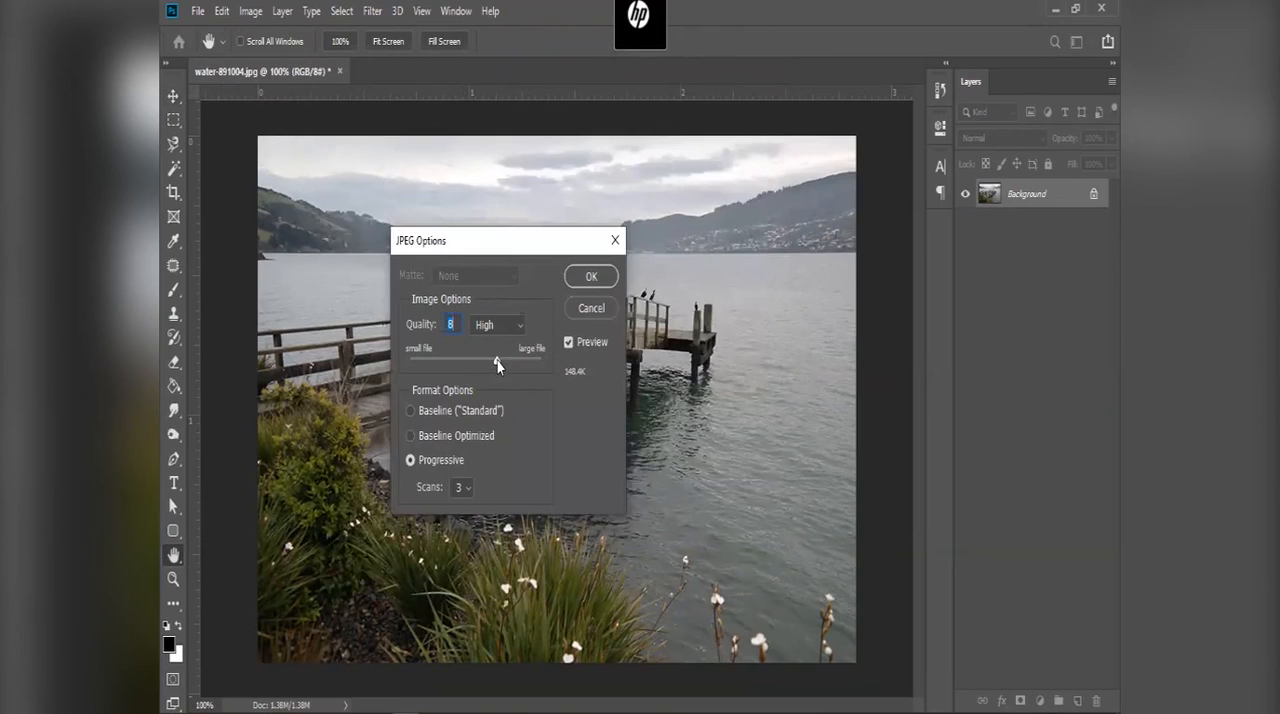
key(Return)
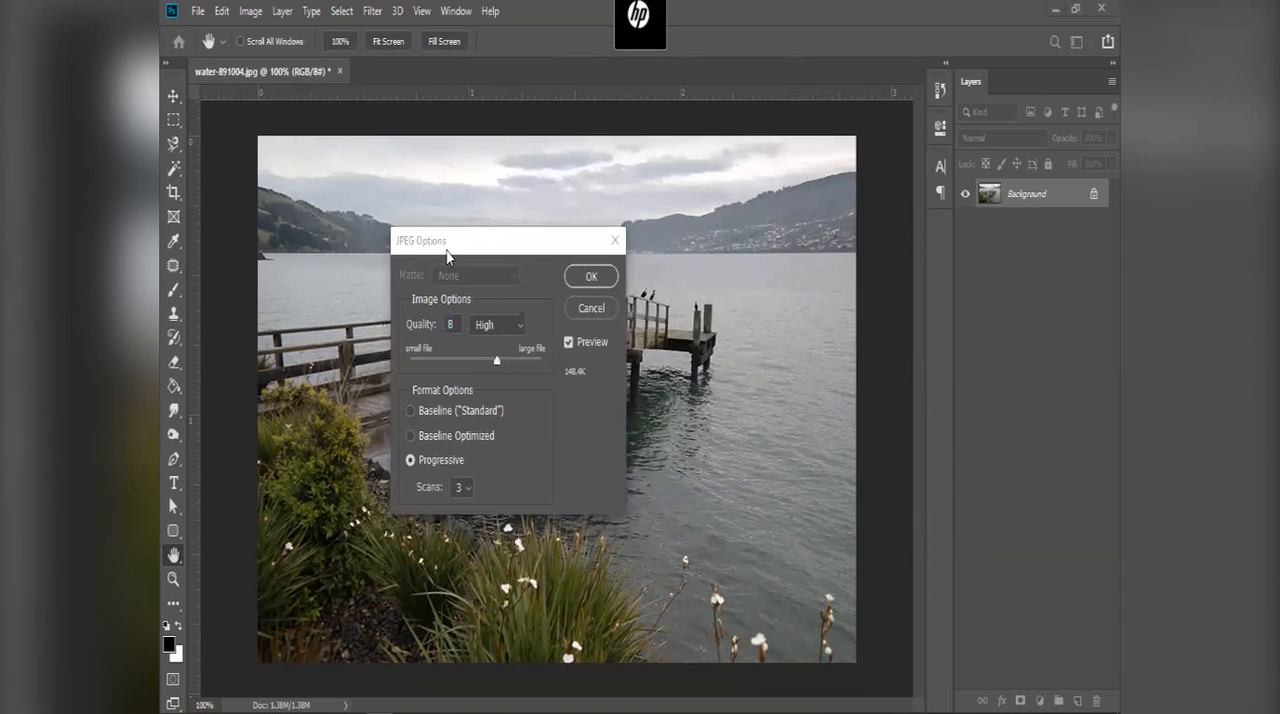
click(446, 257)
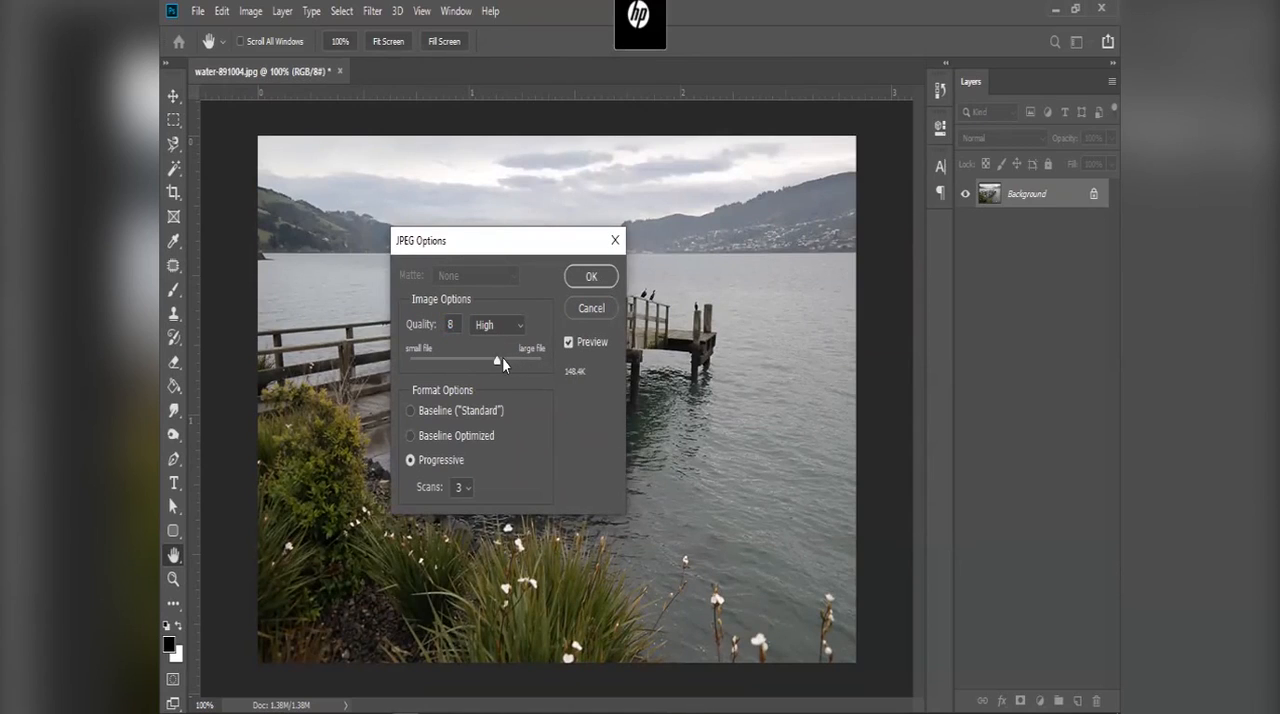
drag(499, 365, 492, 365)
click(592, 277)
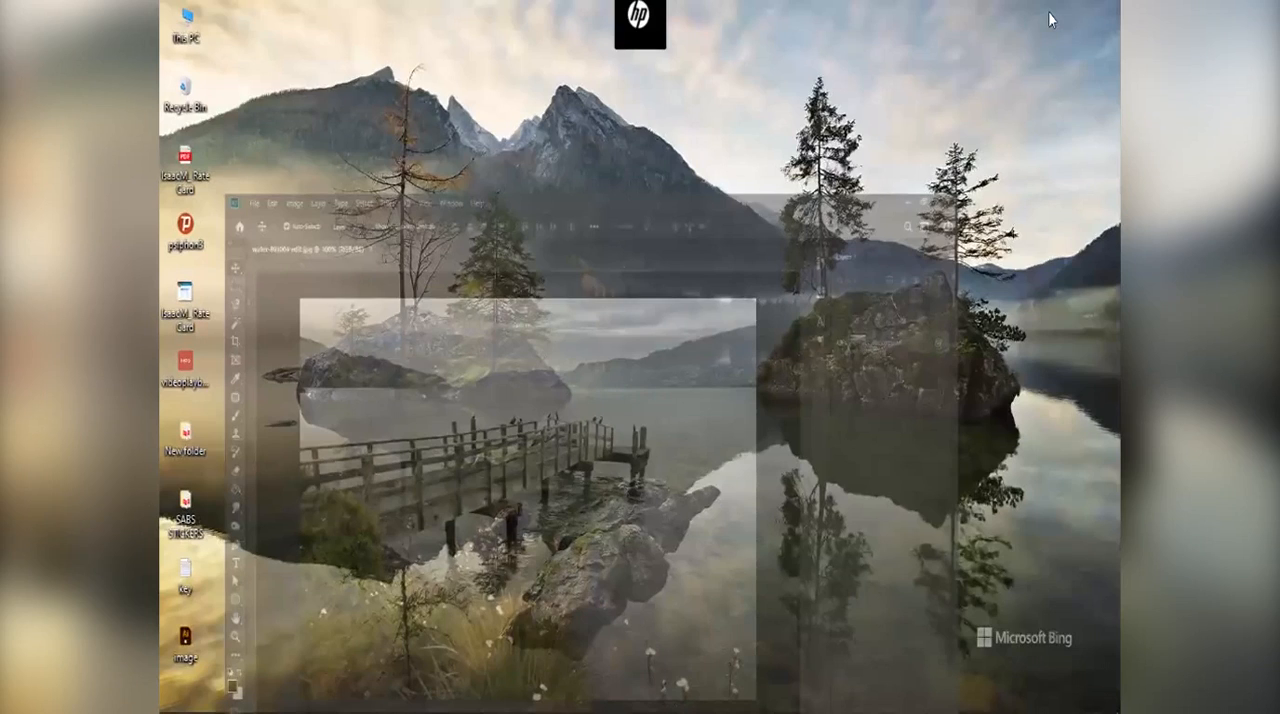
Step: Switch to the Downloads folder and examine the file size, dimensions and resolution in the properties of water-891004 edit
click(1055, 9)
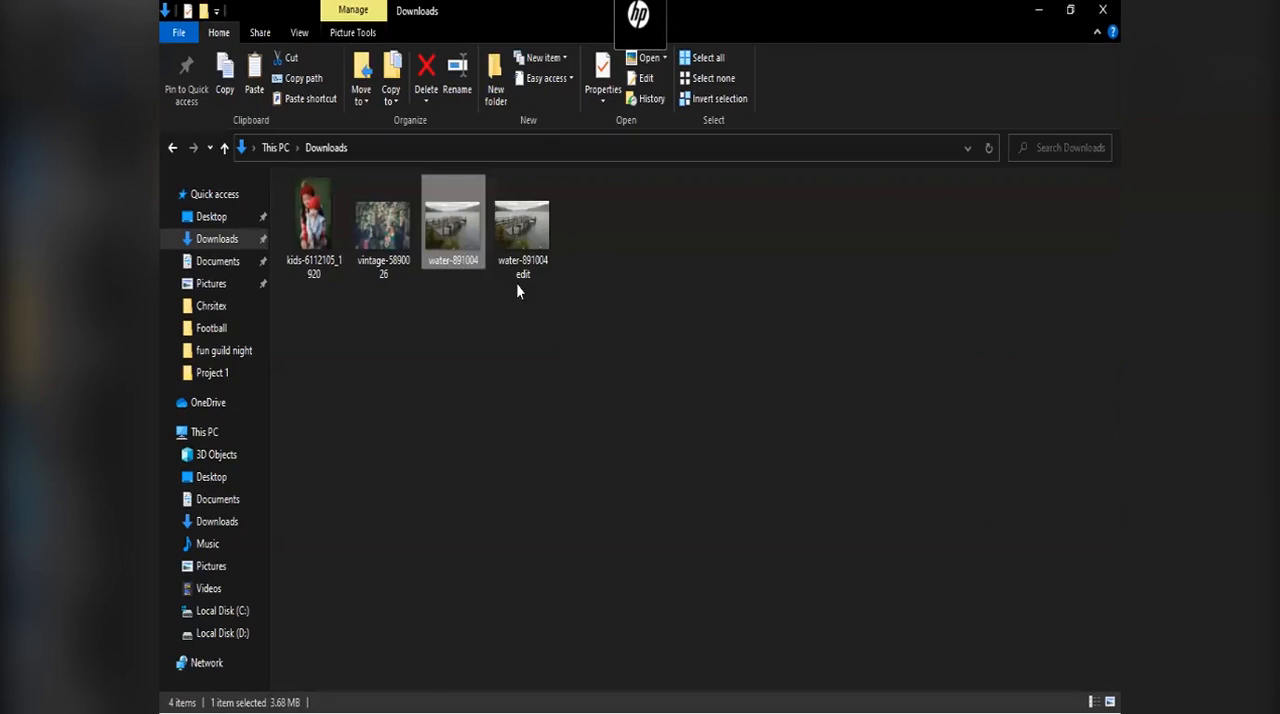
click(517, 276)
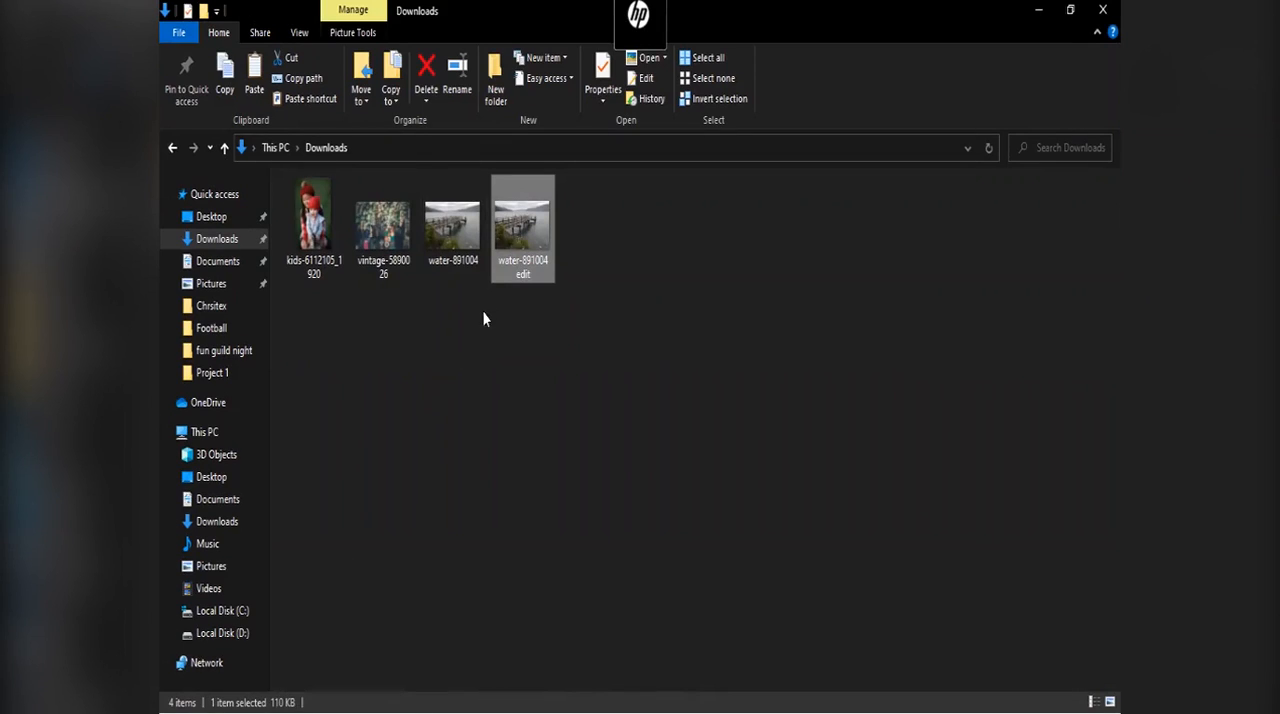
right_click(508, 238)
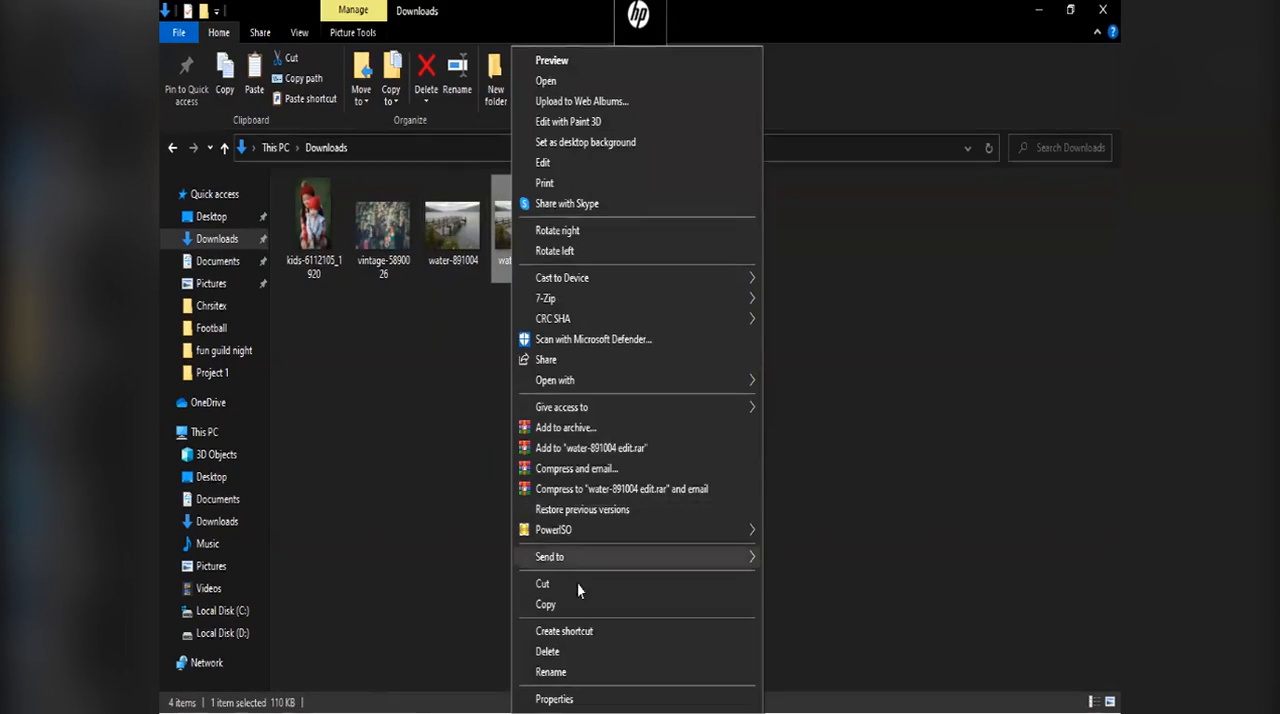
click(634, 698)
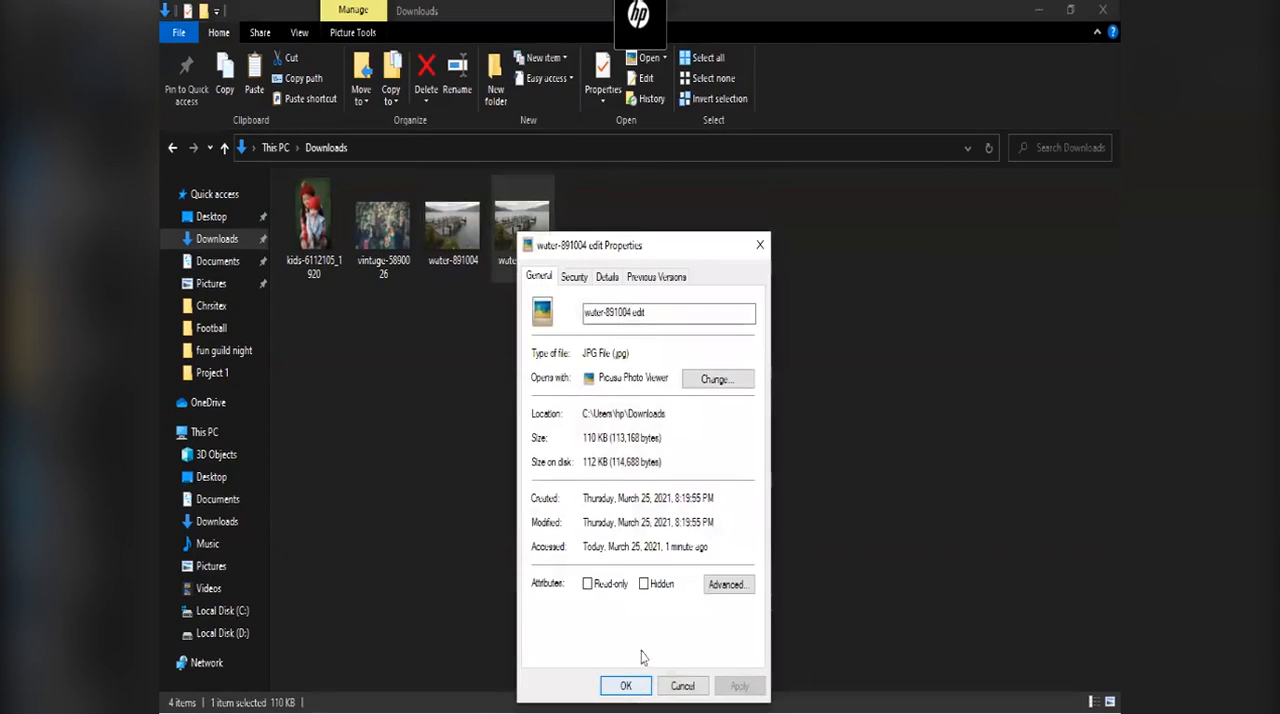
click(607, 277)
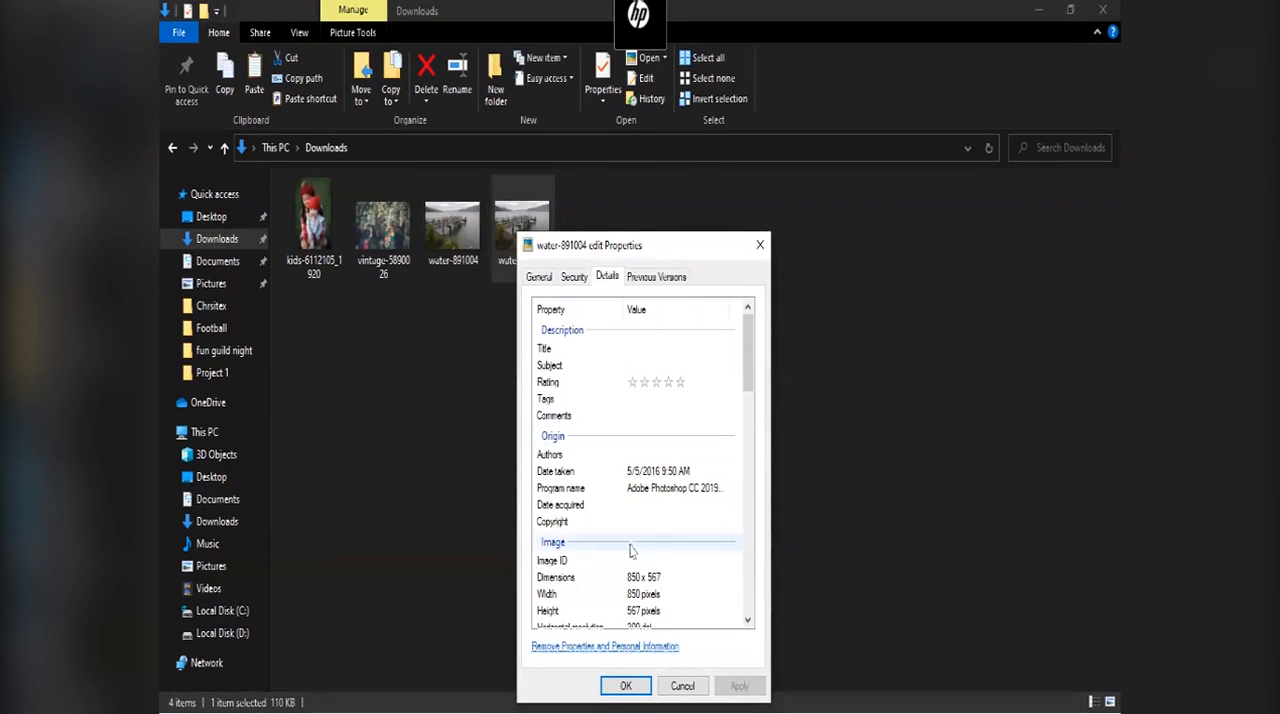
scroll(647, 593, down, 3)
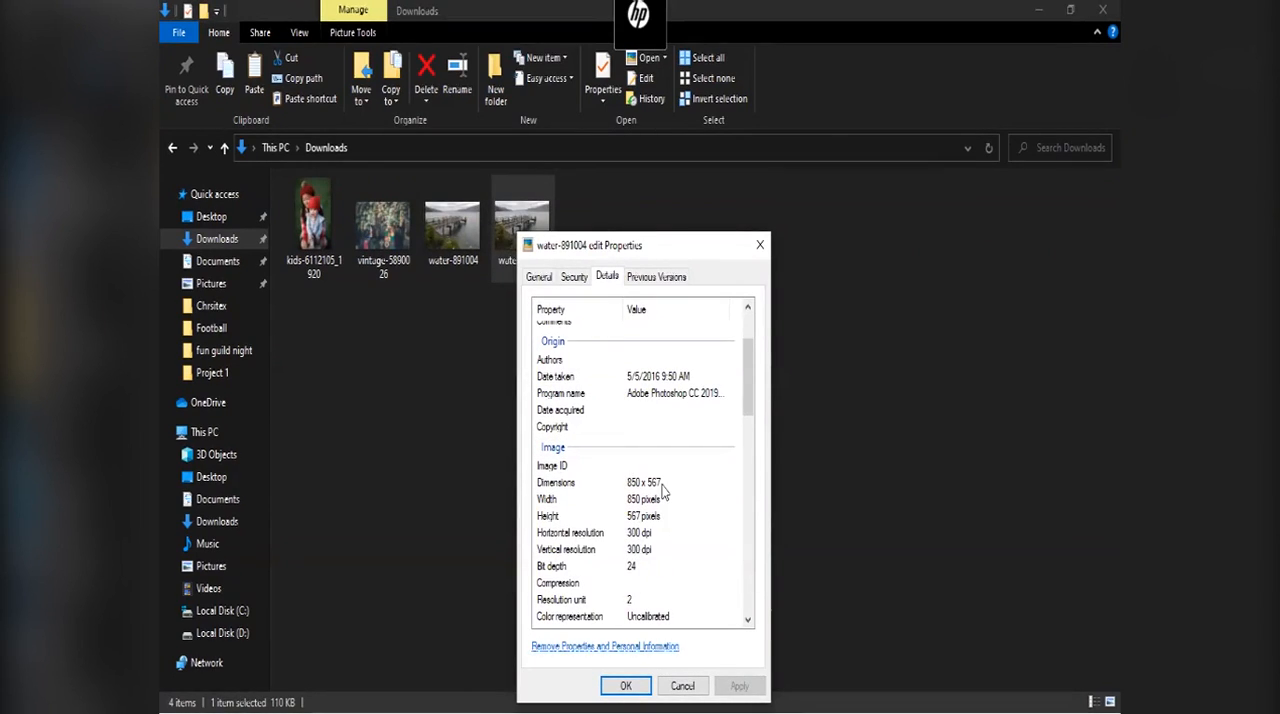
click(682, 686)
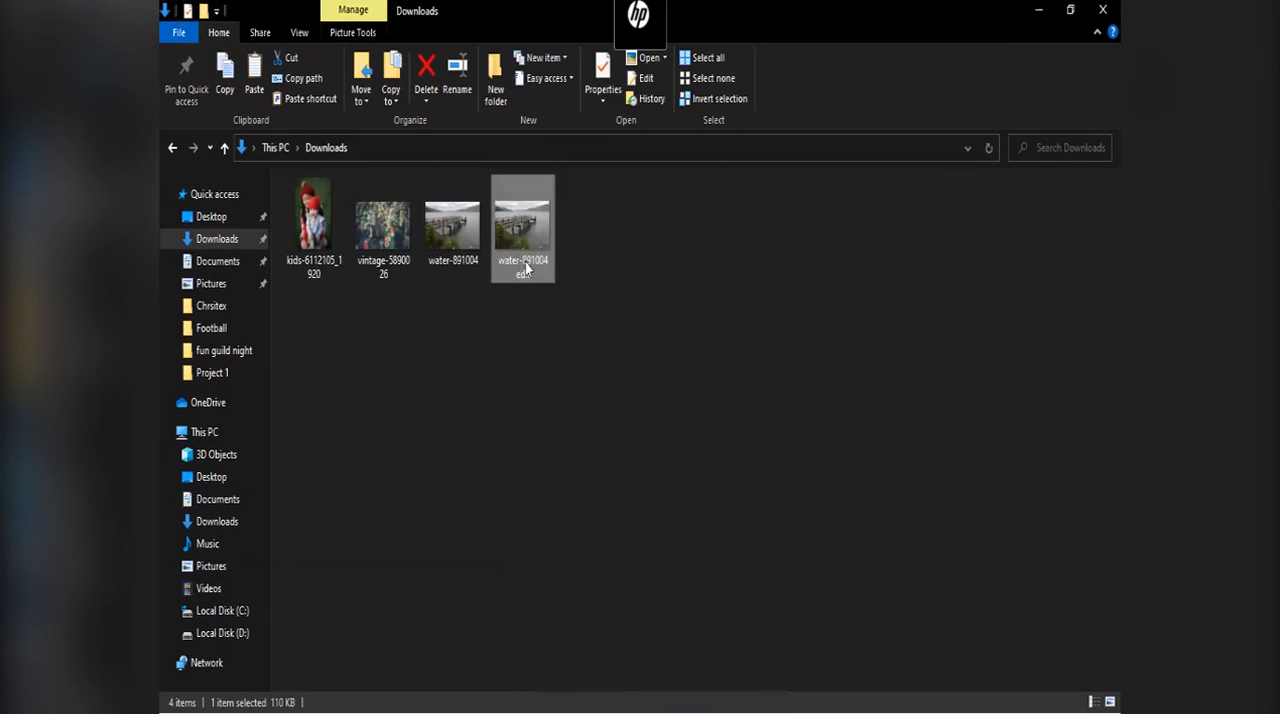
Step: Copy the water-891004 edit image from Downloads and place it on the artboard of image.ai in Illustrator
right_click(527, 268)
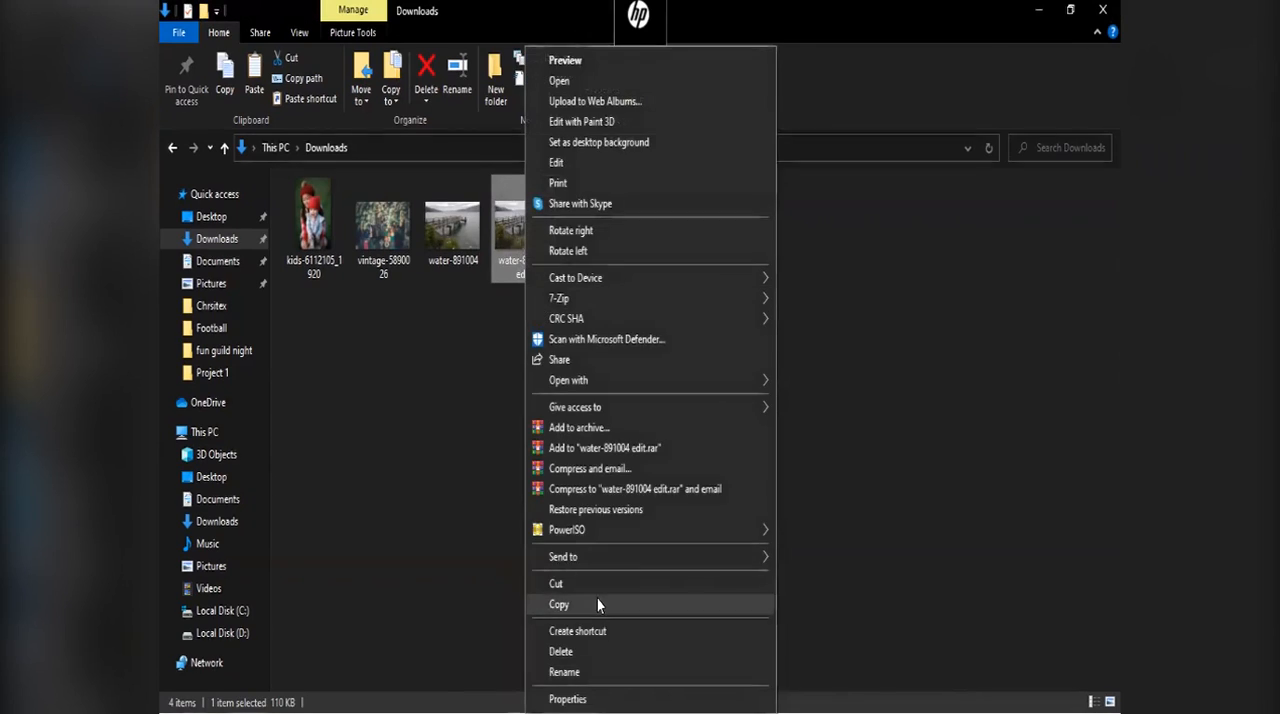
click(598, 604)
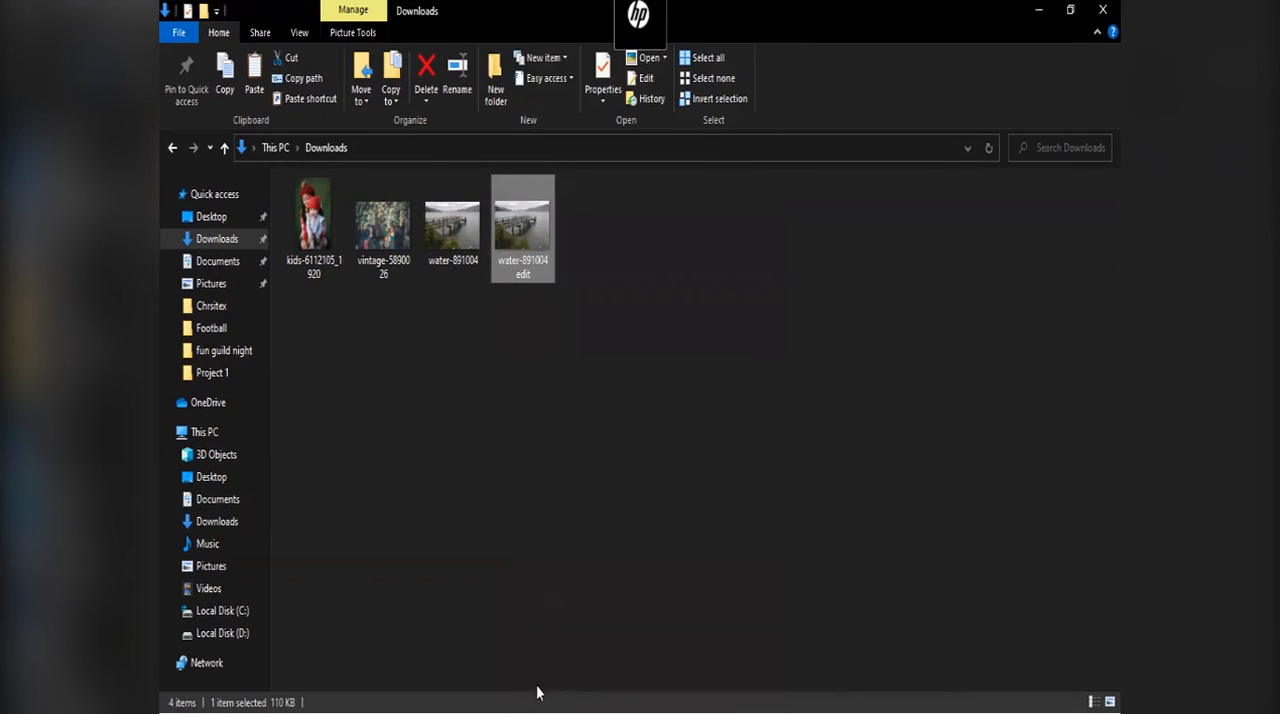
key(super)
click(429, 691)
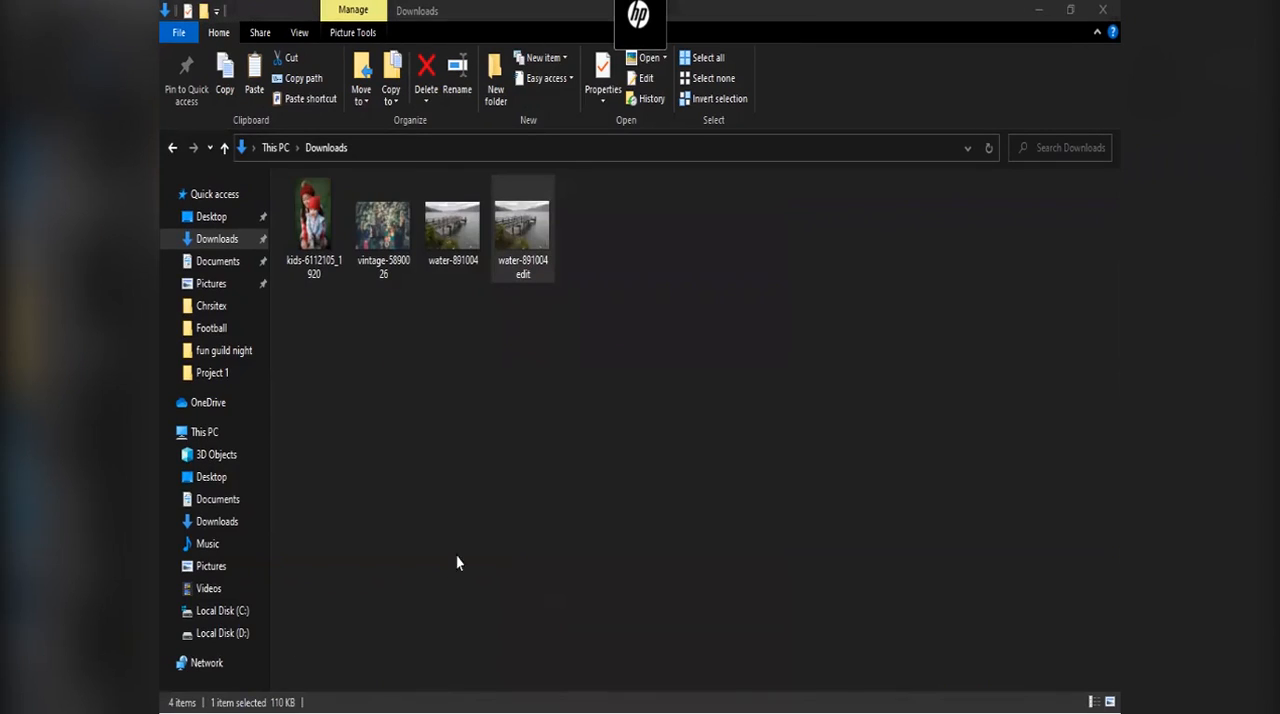
click(430, 690)
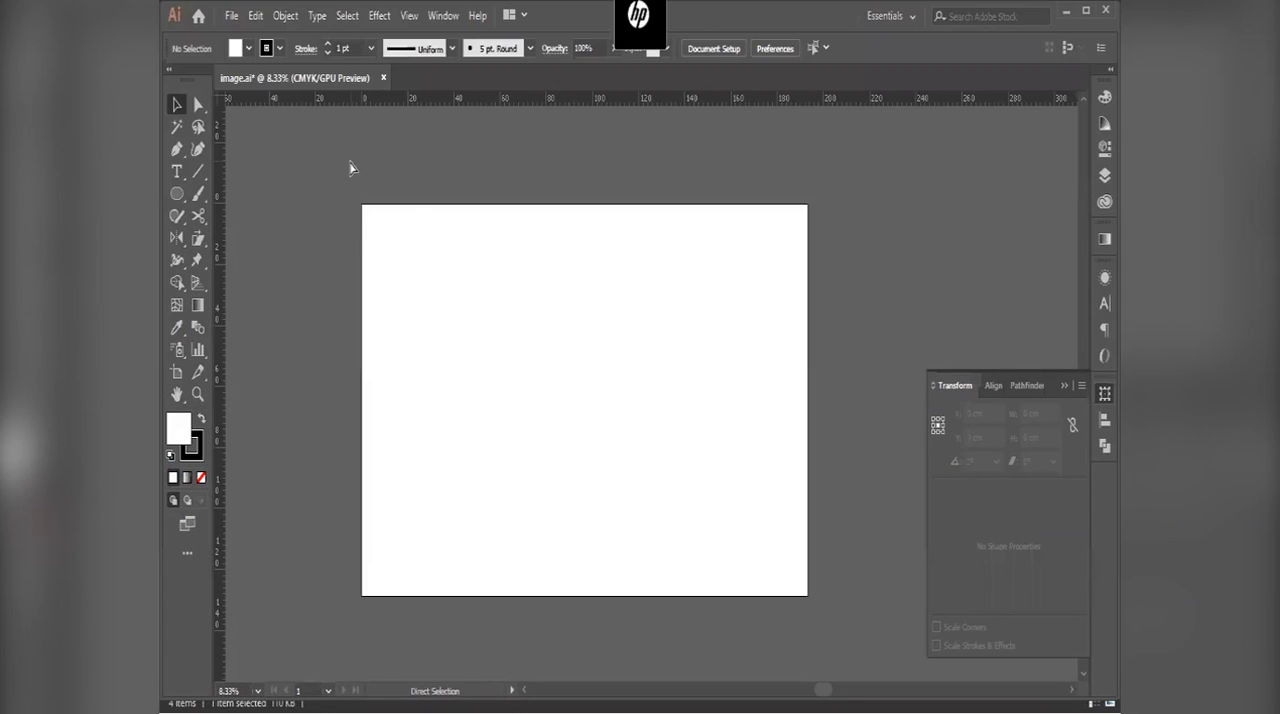
click(652, 391)
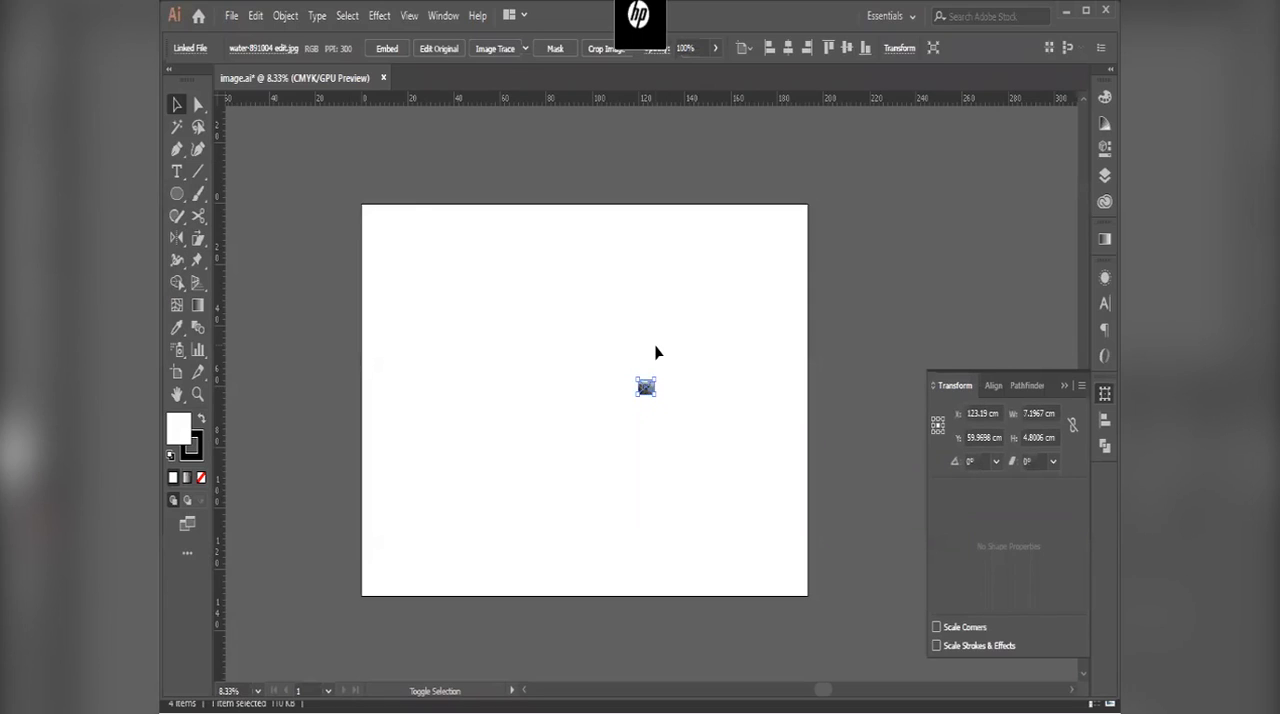
Step: Fit the artboard to the selected pier photo and save the document
key(shift+o)
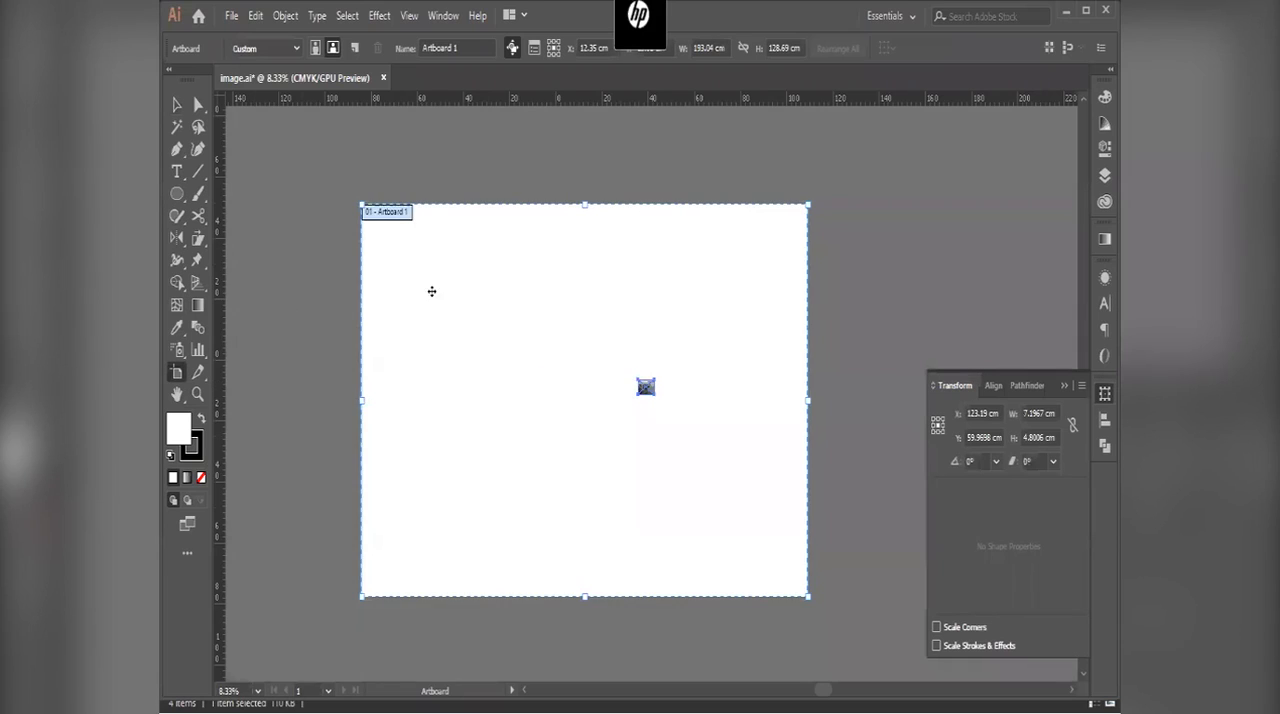
click(264, 47)
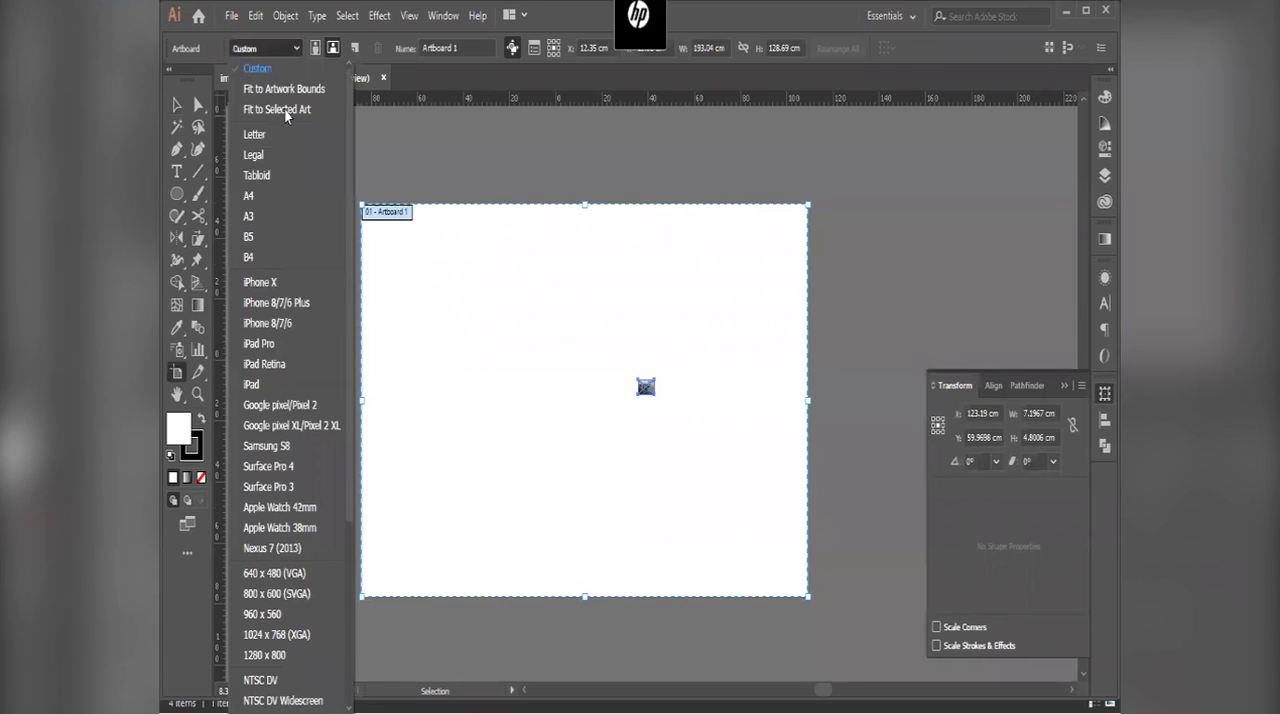
click(284, 108)
scroll(740, 350, up, 5)
scroll(654, 448, up, 5)
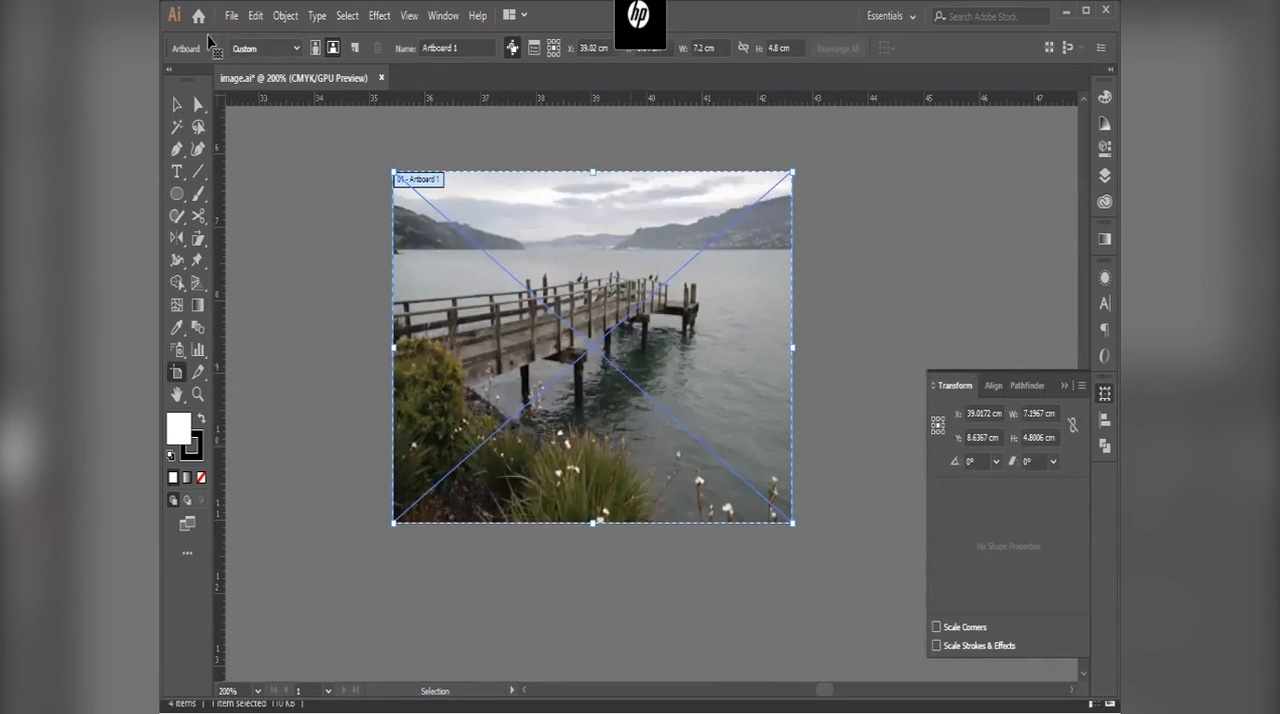
key(ctrl+s)
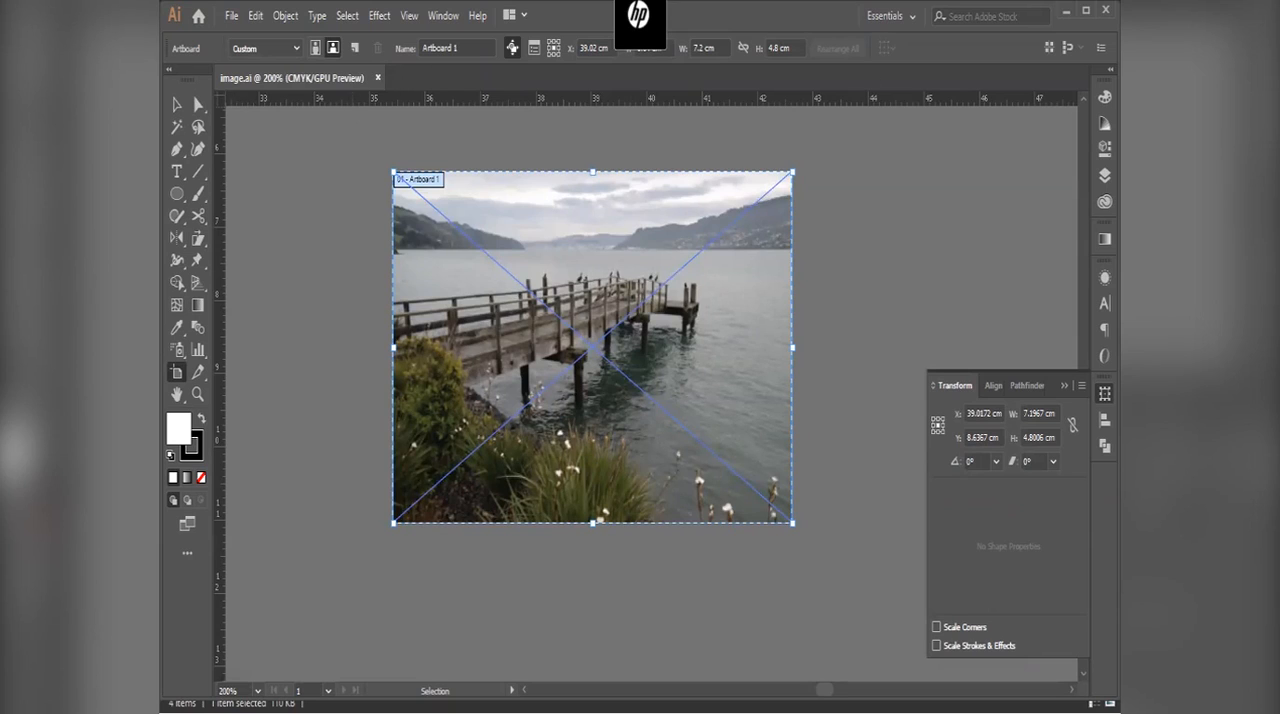
Step: Go to the desktop and check the file size of the saved Illustrator file named image
click(1065, 10)
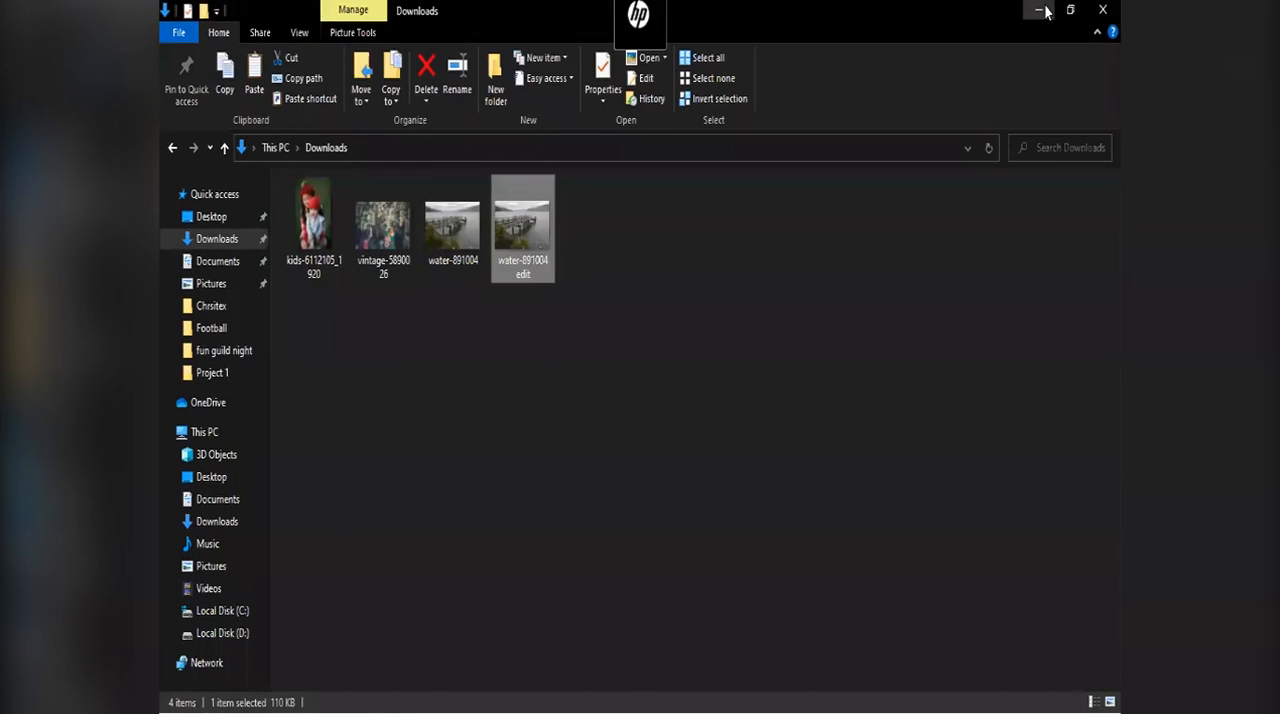
click(1039, 10)
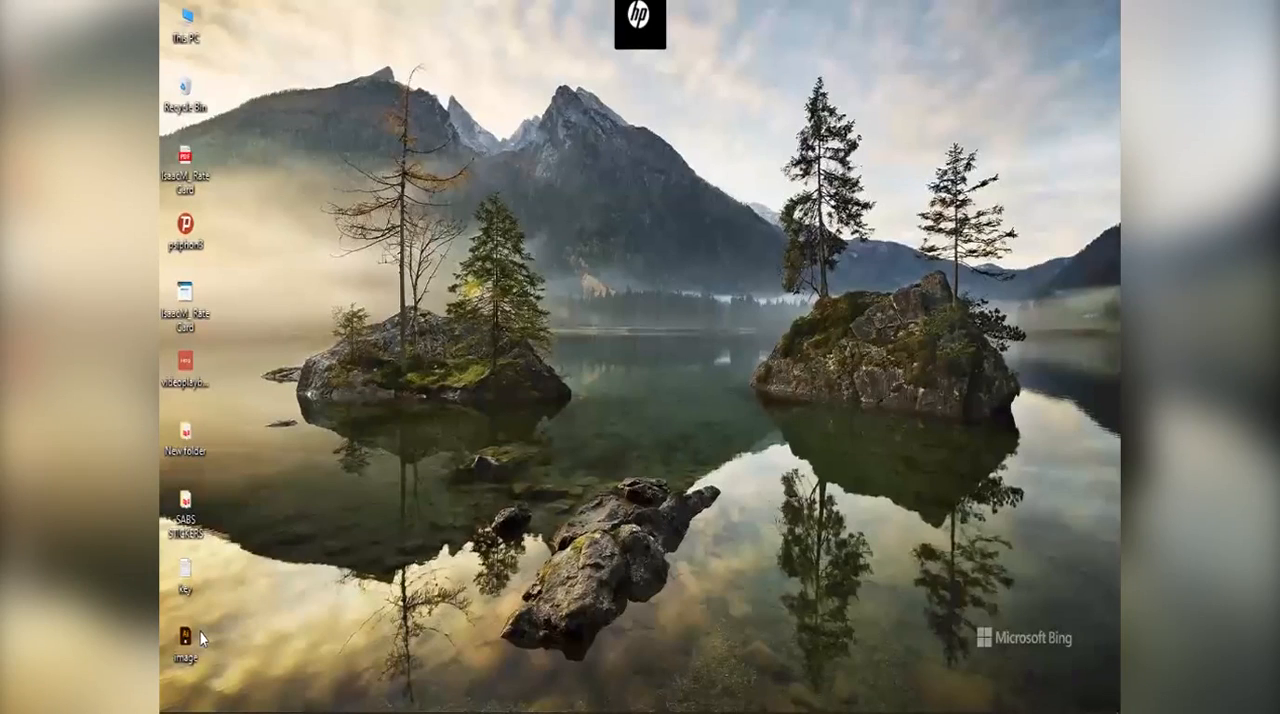
mouse_move(200, 632)
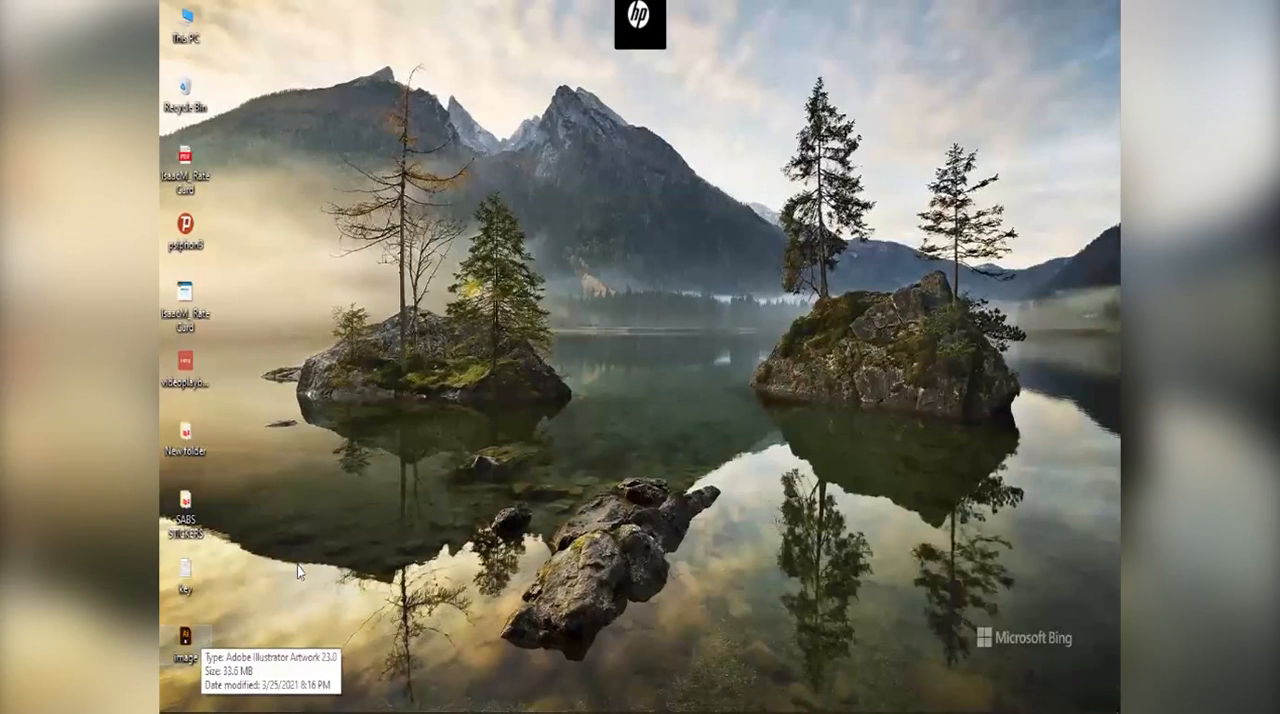
right_click(326, 466)
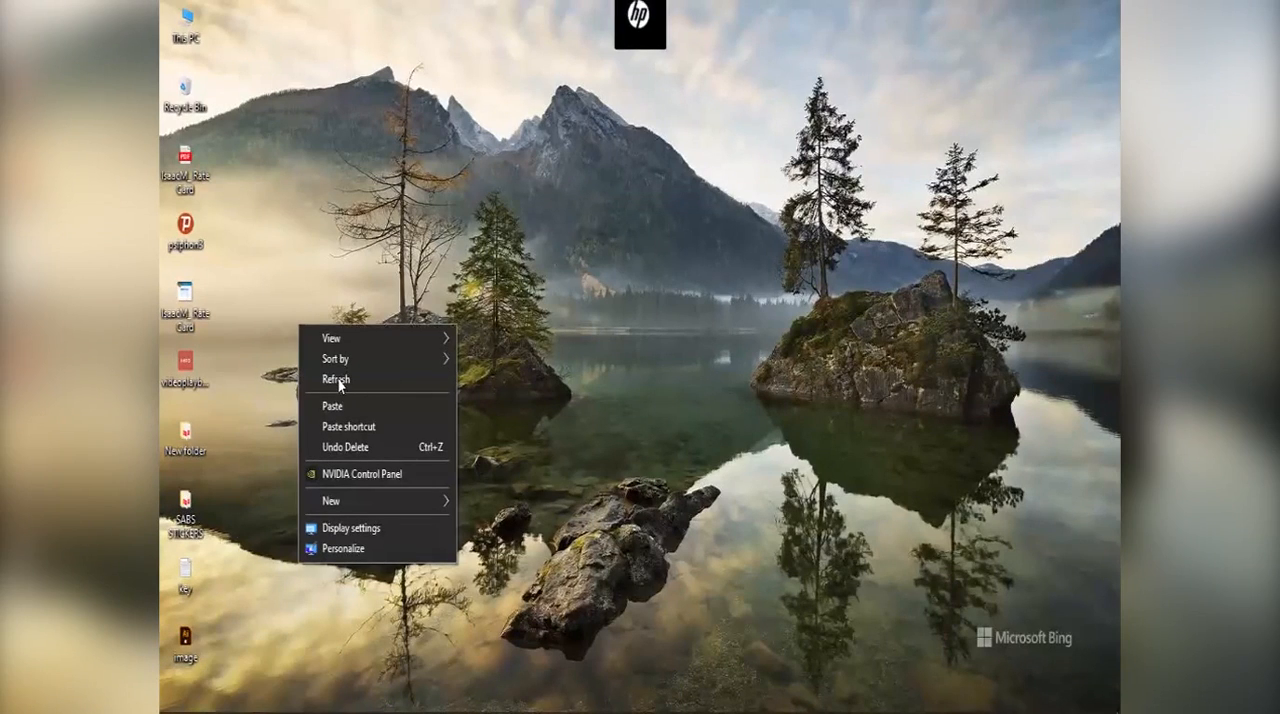
click(196, 645)
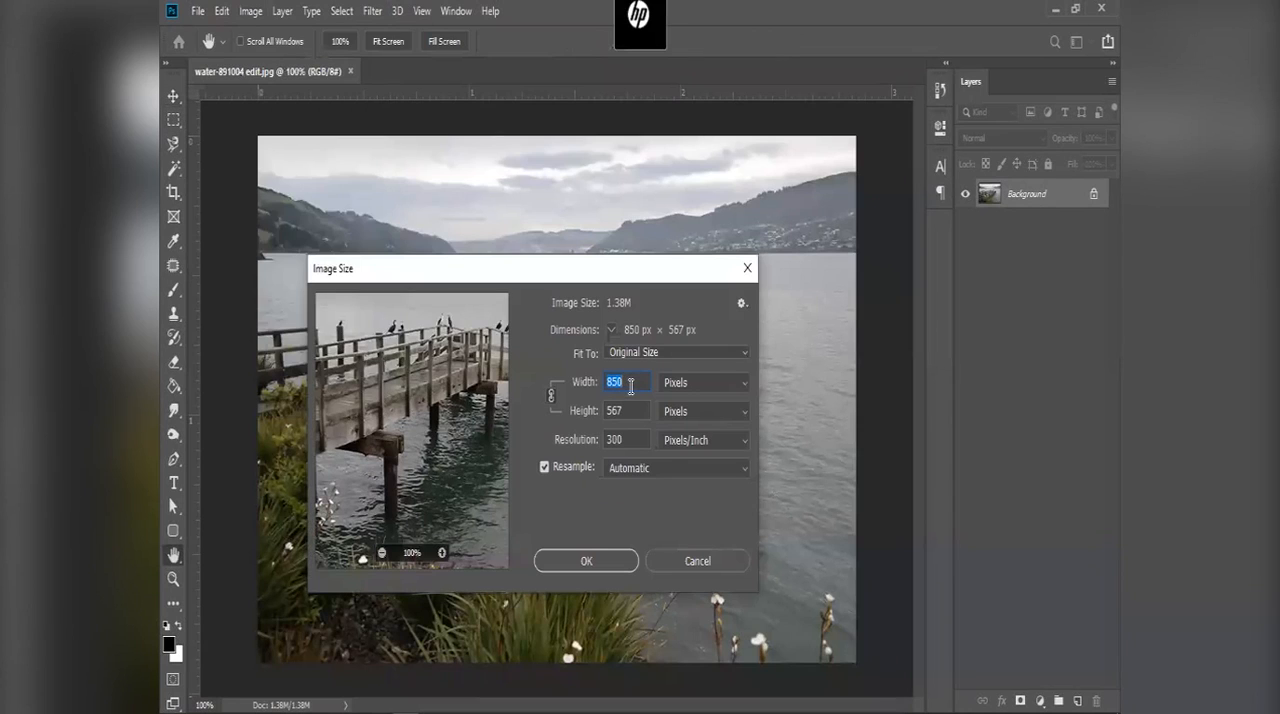
Step: Try a width of 600 pixels and a resolution of 500 Pixels/Inch for the pier photo, undo the resolution, and cancel the resize
text(600)
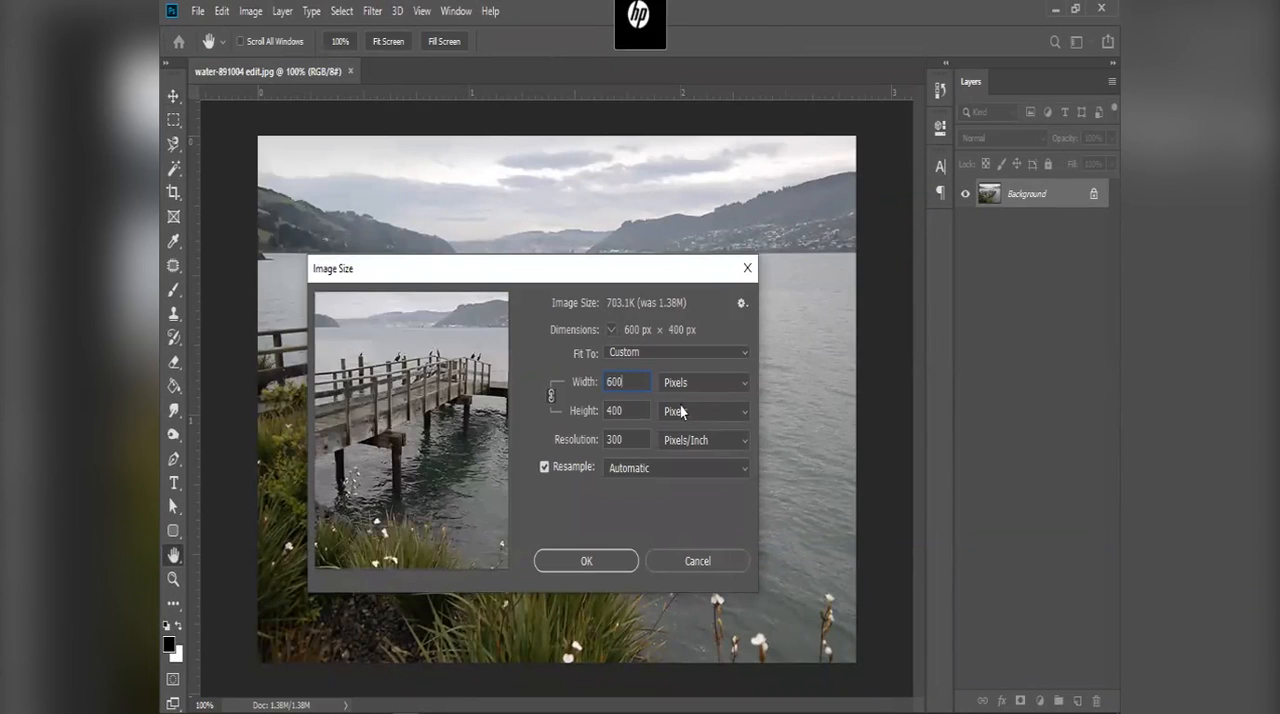
click(573, 441)
text(500)
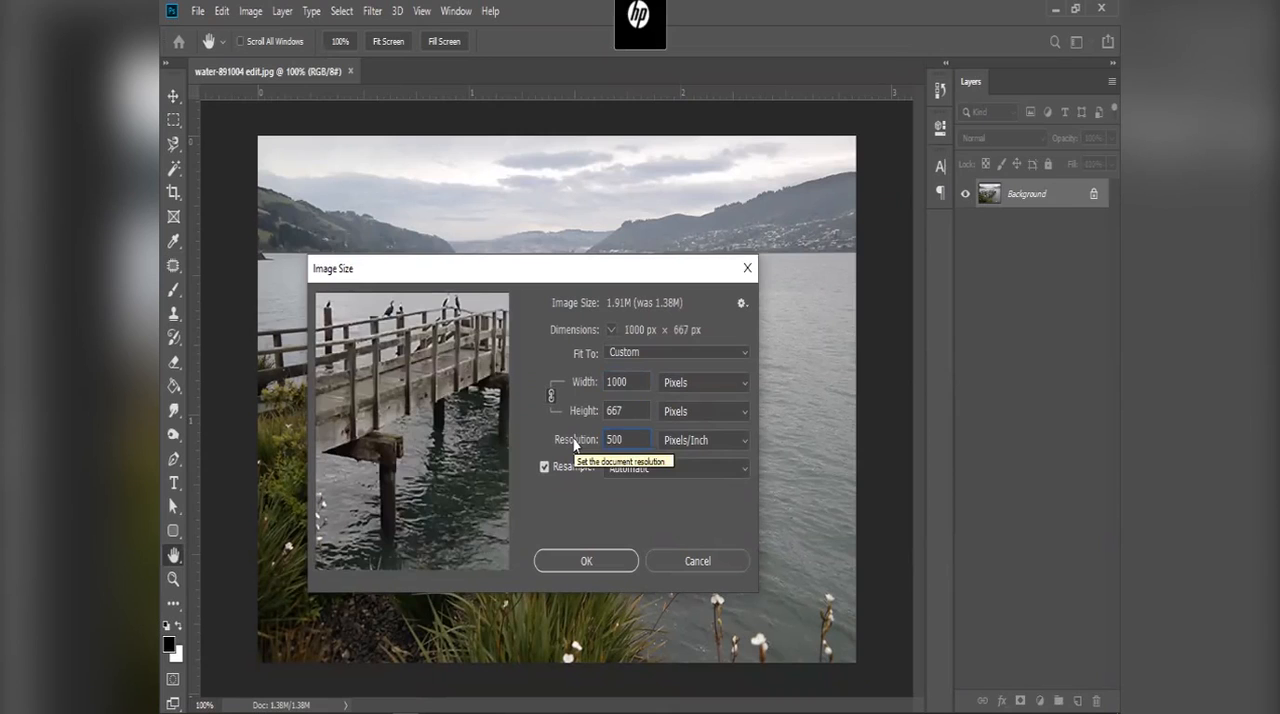
key(ctrl+z)
key(ctrl+z)
key(ctrl+z)
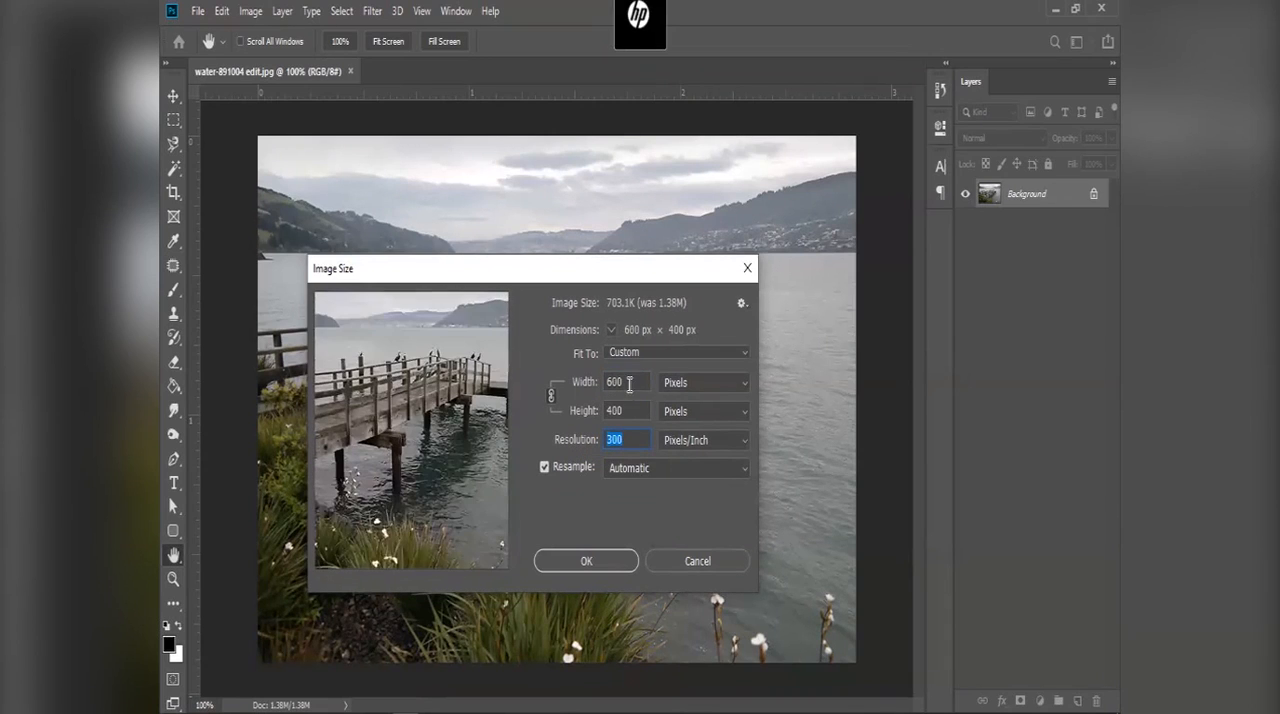
click(675, 566)
Step: Try resizing the pier photo to a width of 550 pixels at a resolution of 500 Pixels/Inch
click(251, 11)
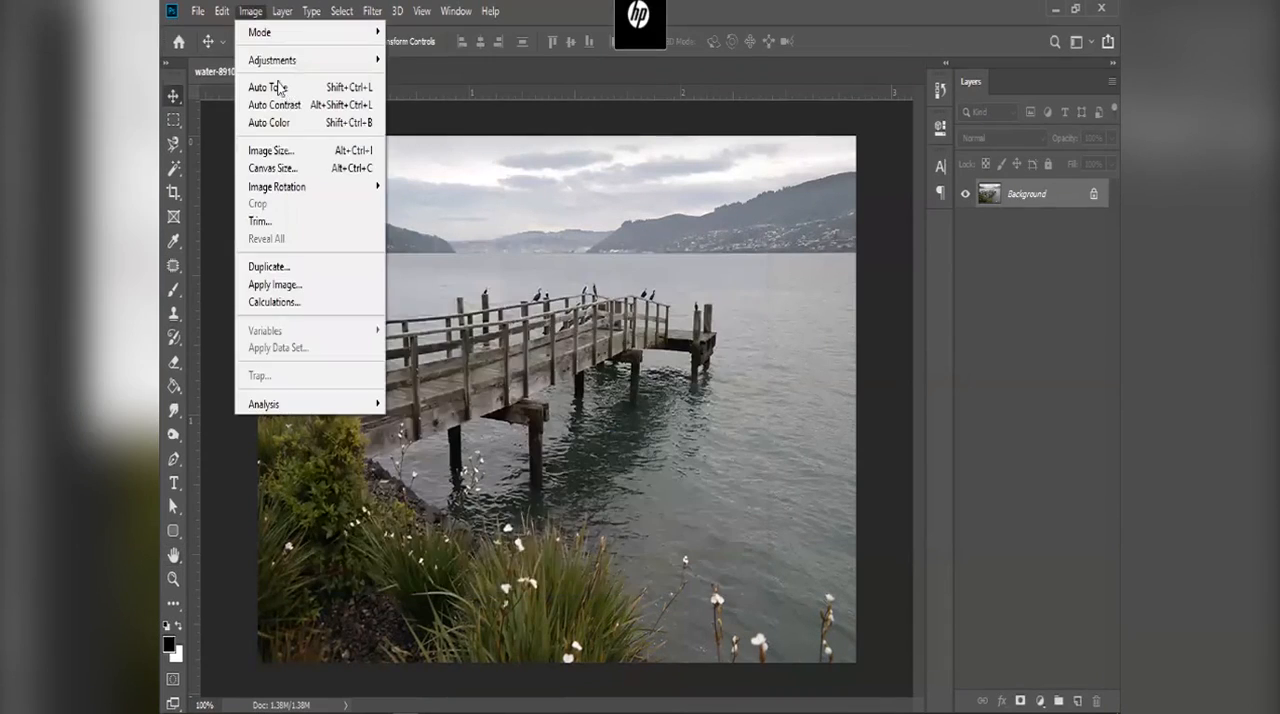
click(301, 150)
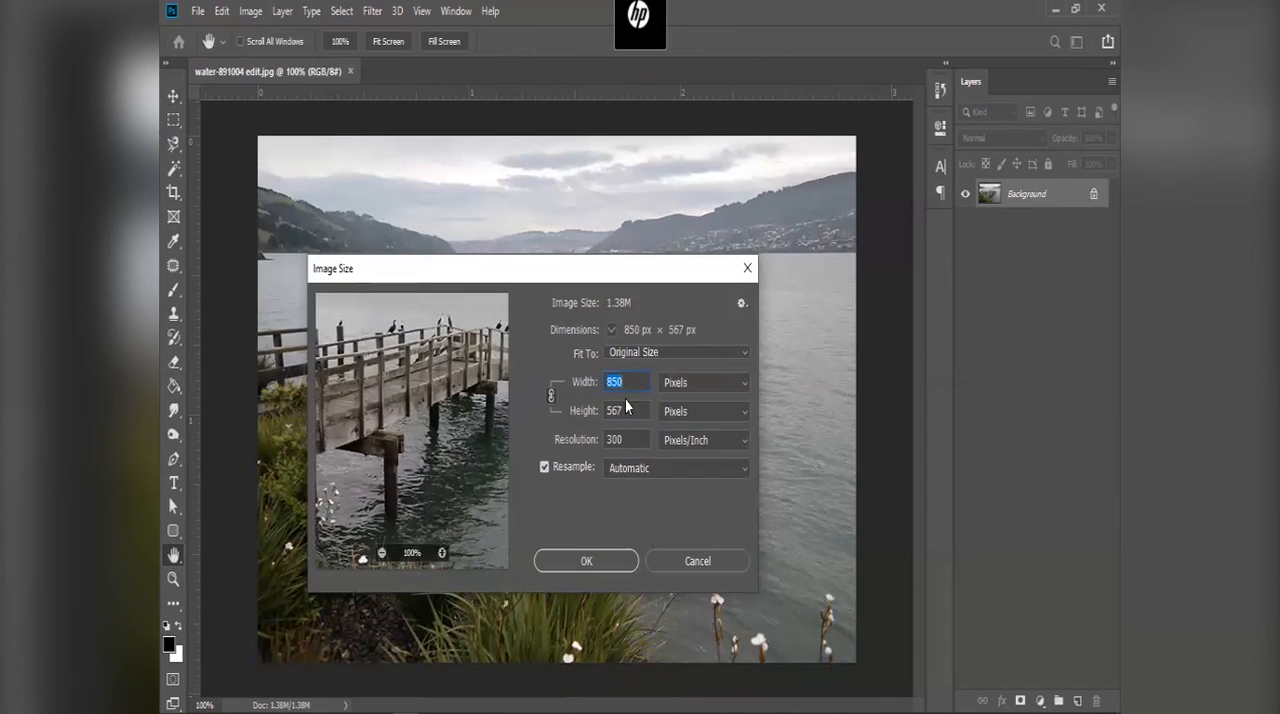
double_click(628, 439)
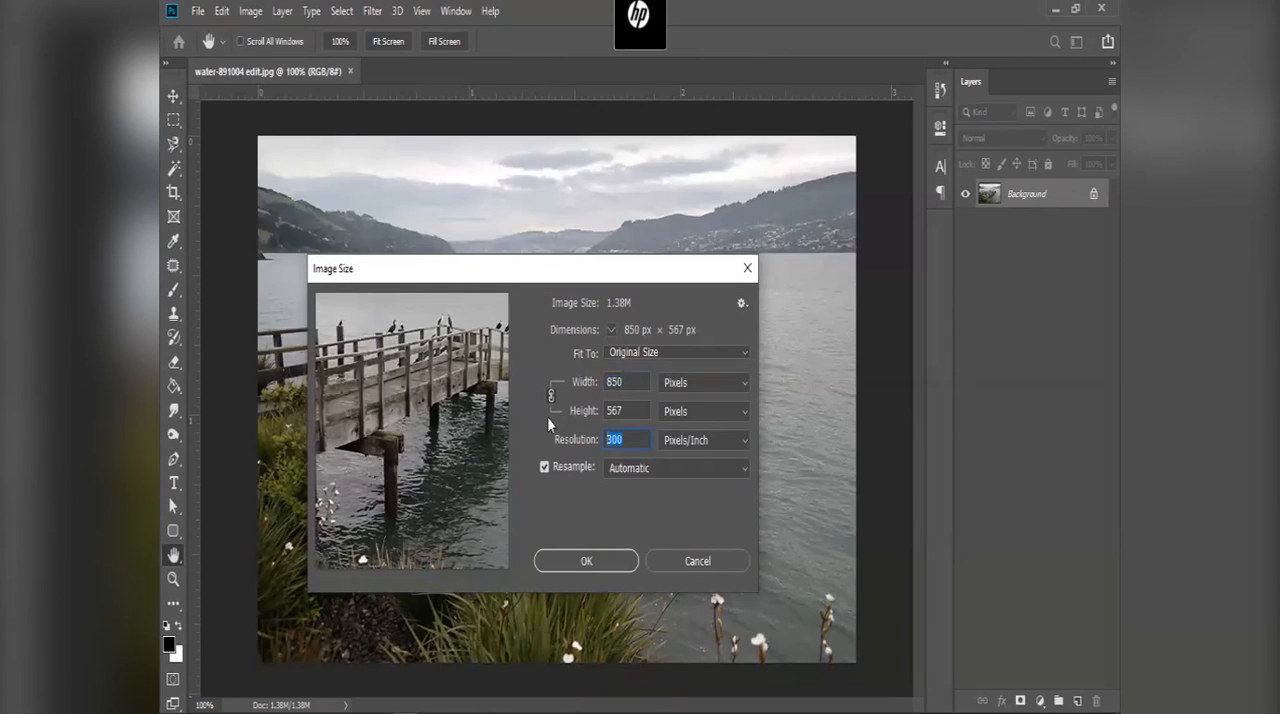
double_click(634, 381)
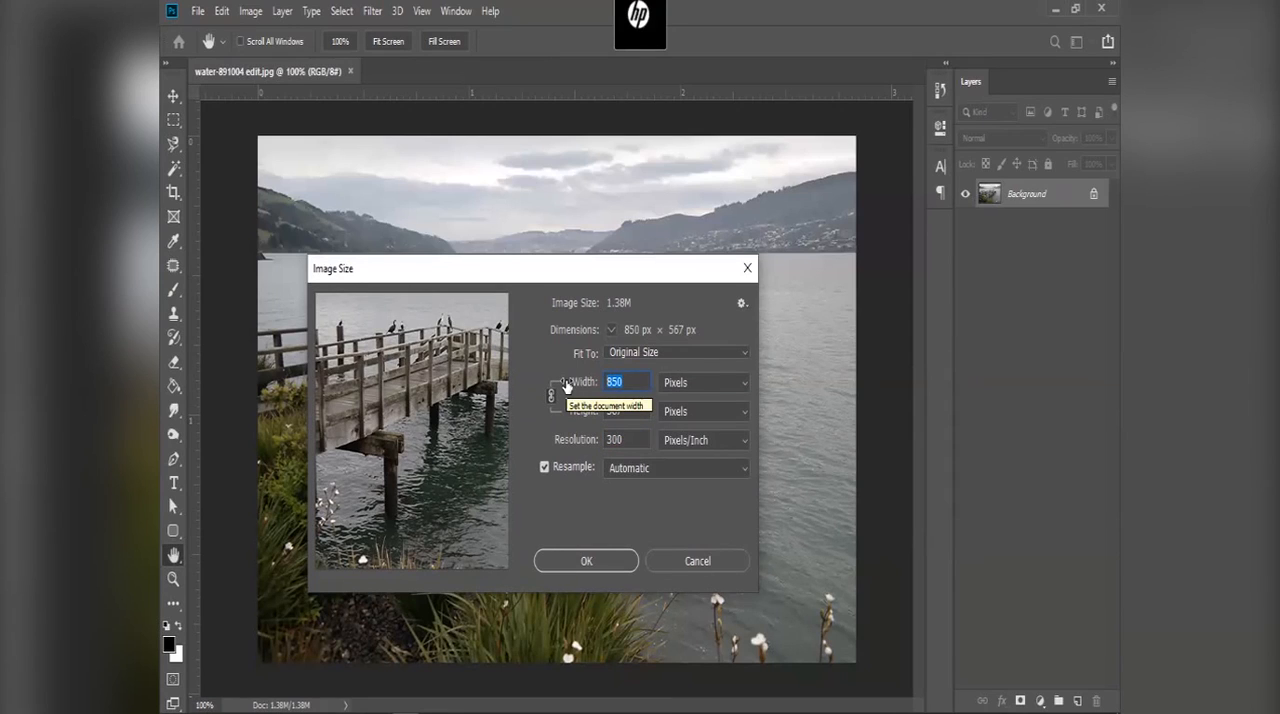
click(581, 437)
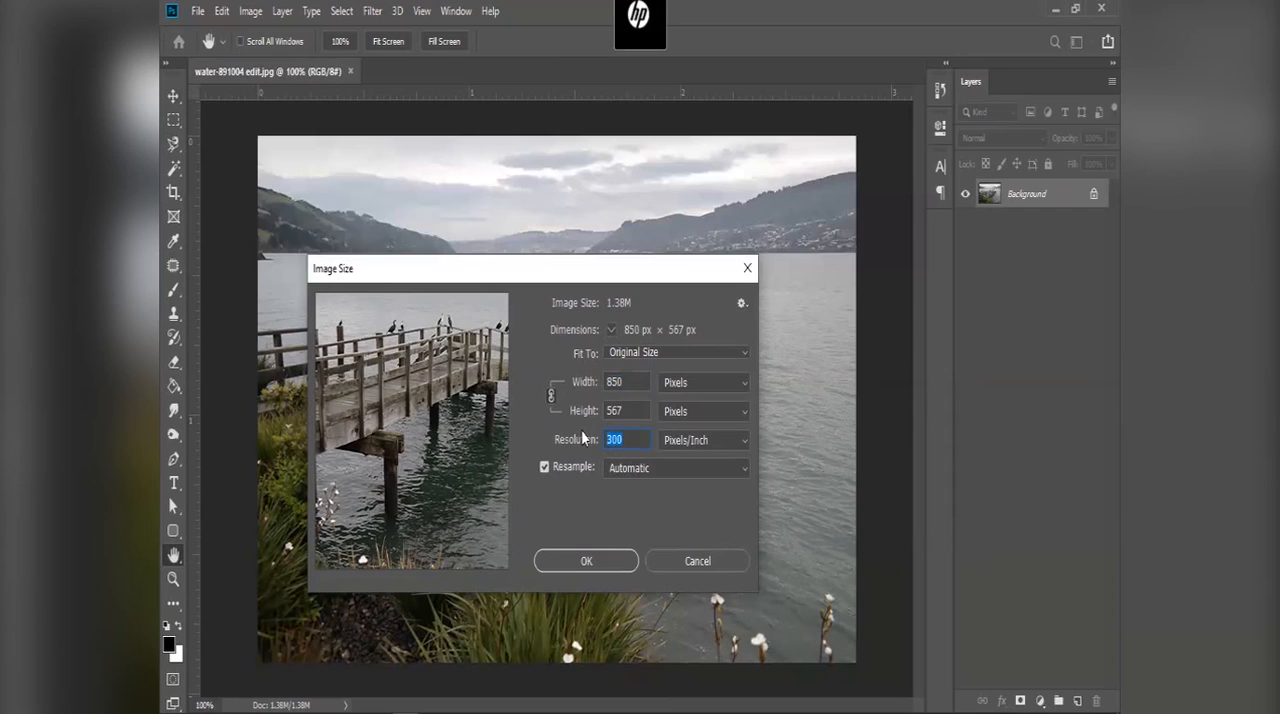
text(500)
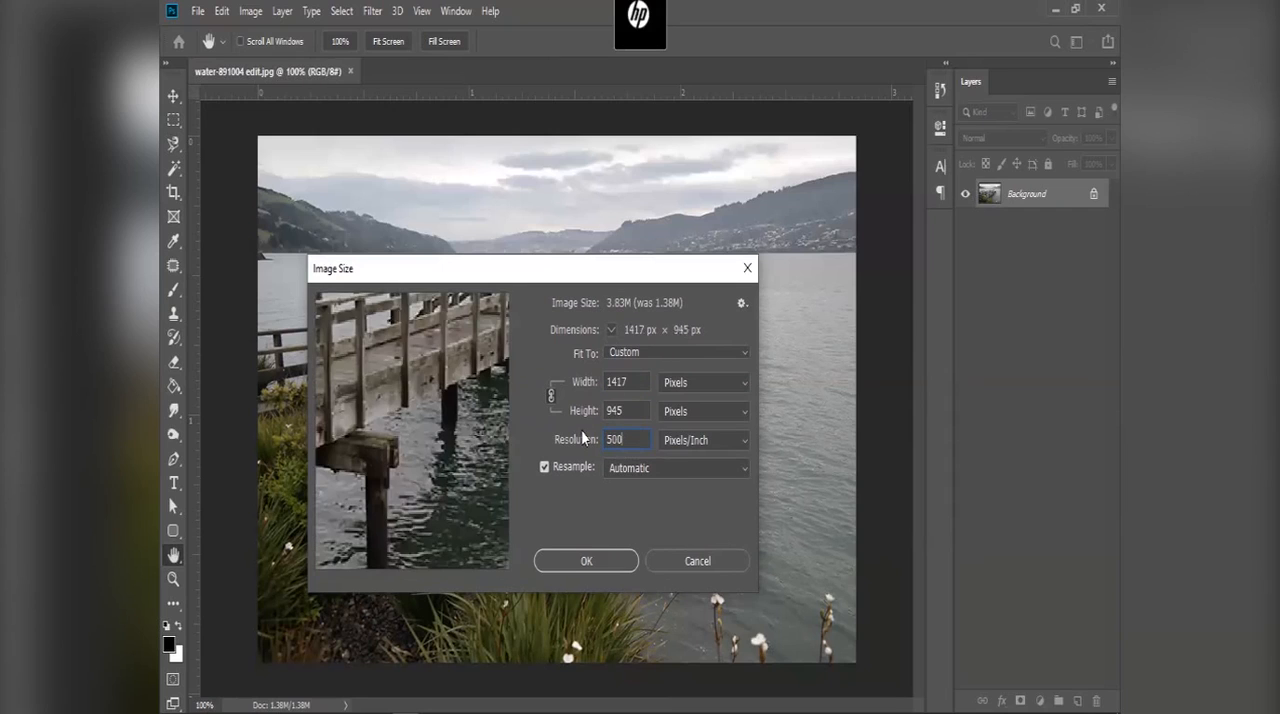
drag(635, 380, 554, 368)
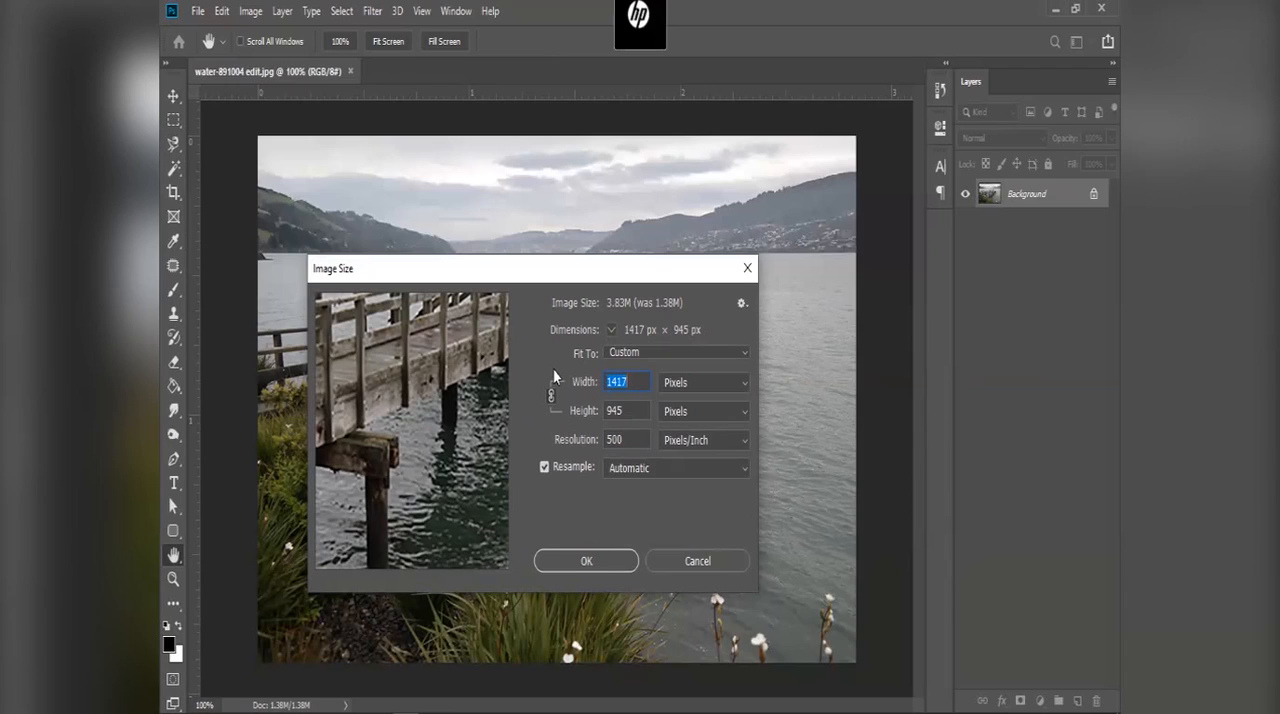
text(550)
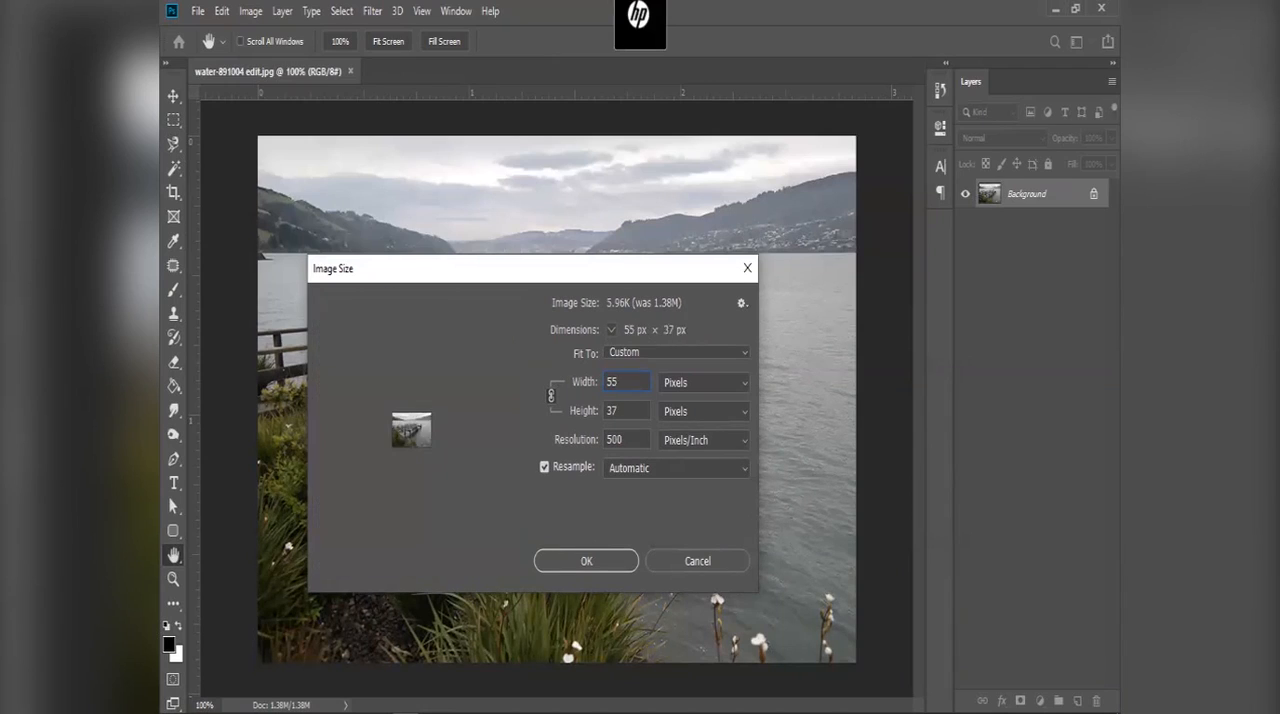
click(577, 561)
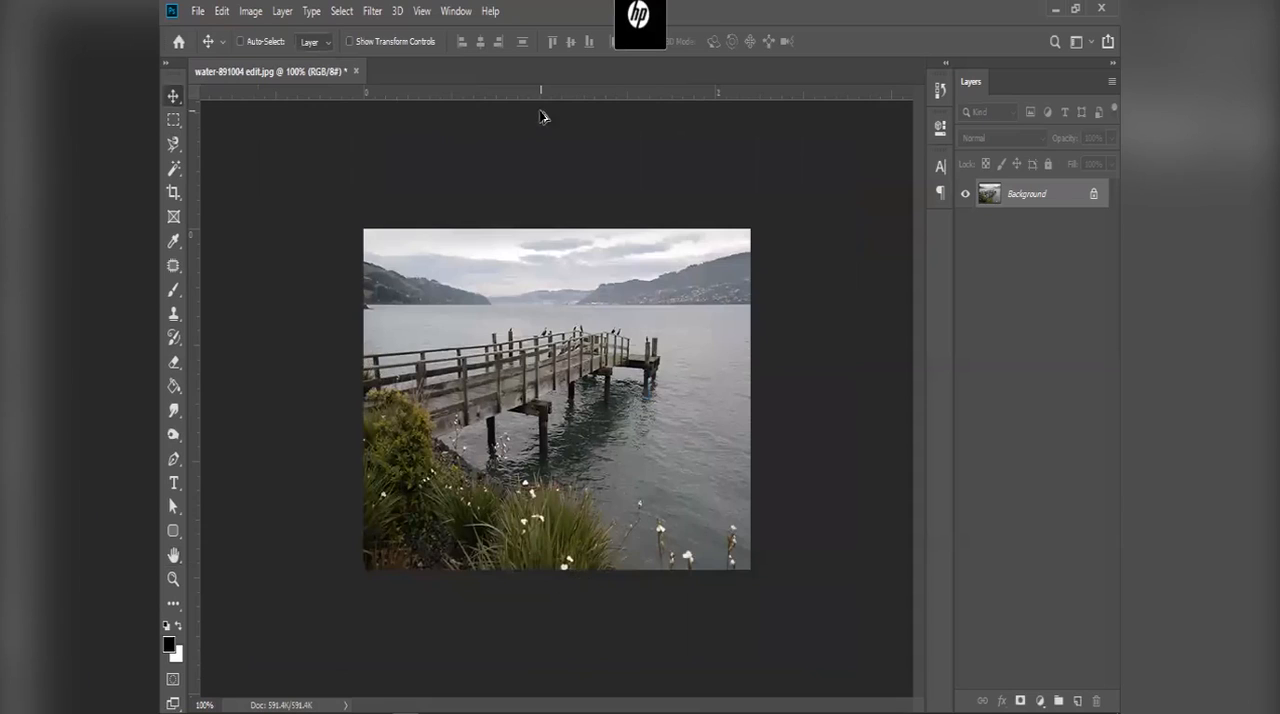
Step: Examine the pier railing and the birds at high magnification to judge the photo's pixelation
scroll(545, 395, up, 3)
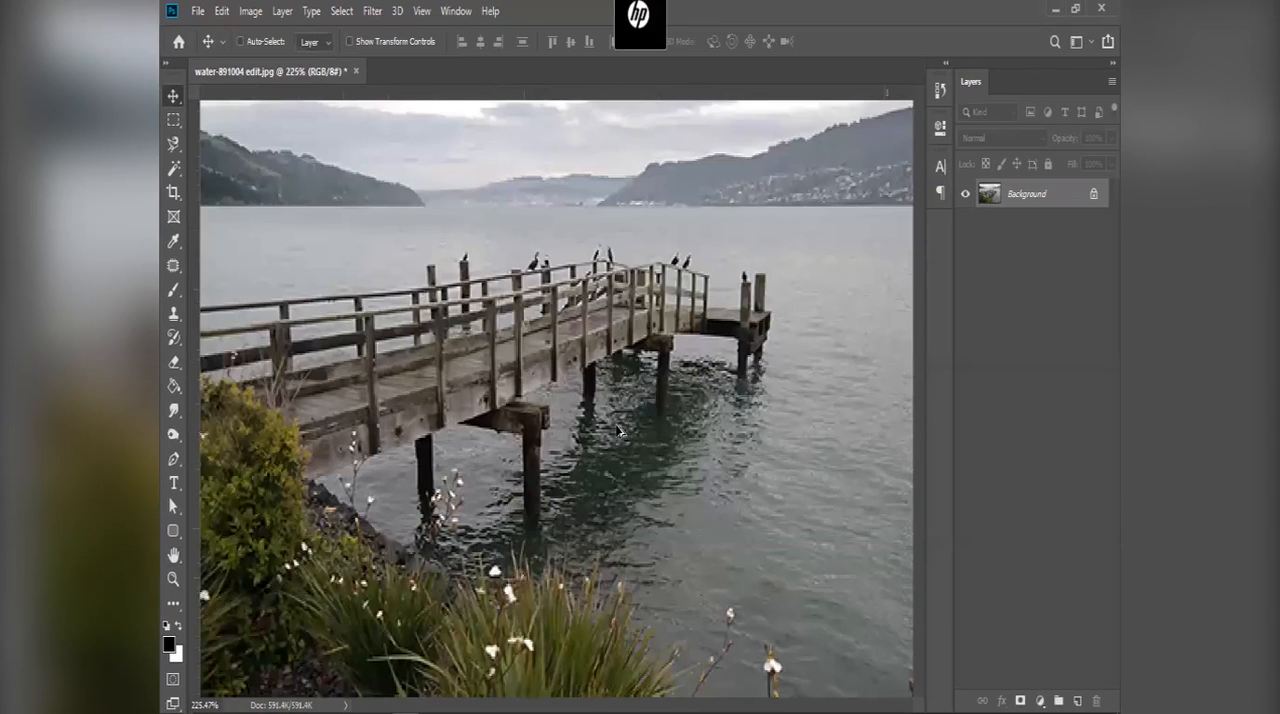
scroll(616, 430, up, 3)
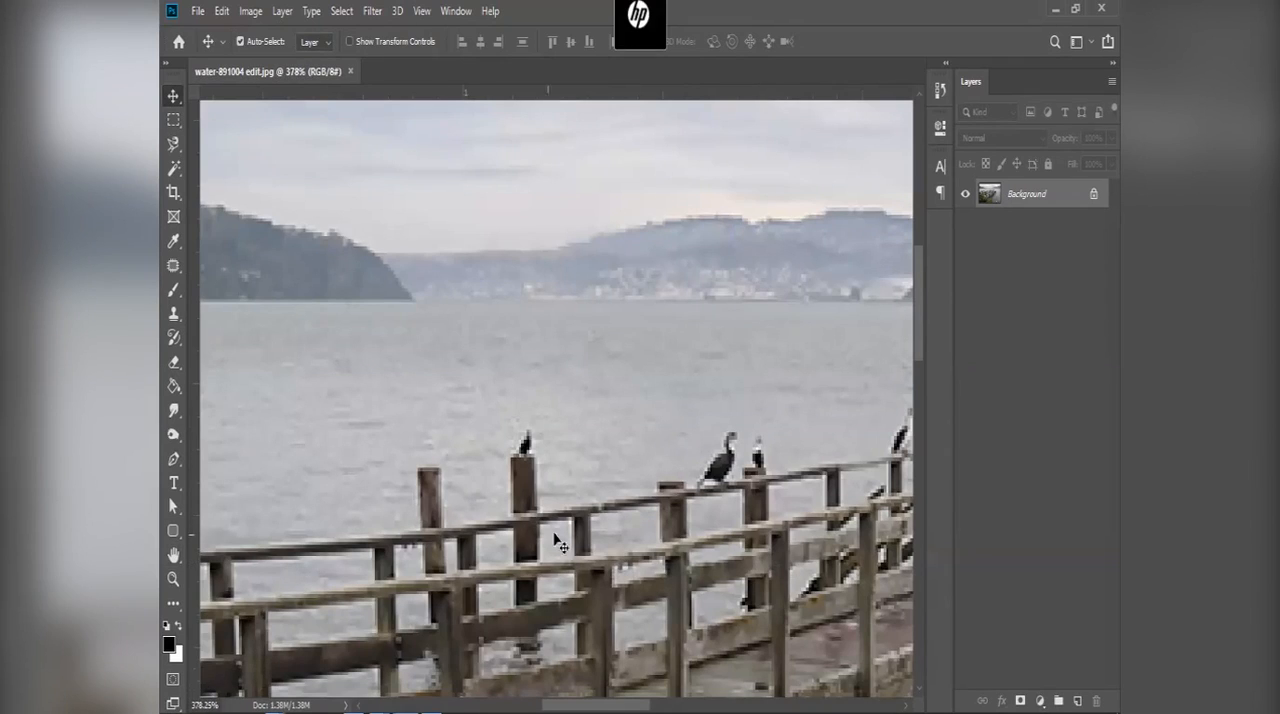
drag(589, 450, 565, 436)
scroll(708, 392, up, 1)
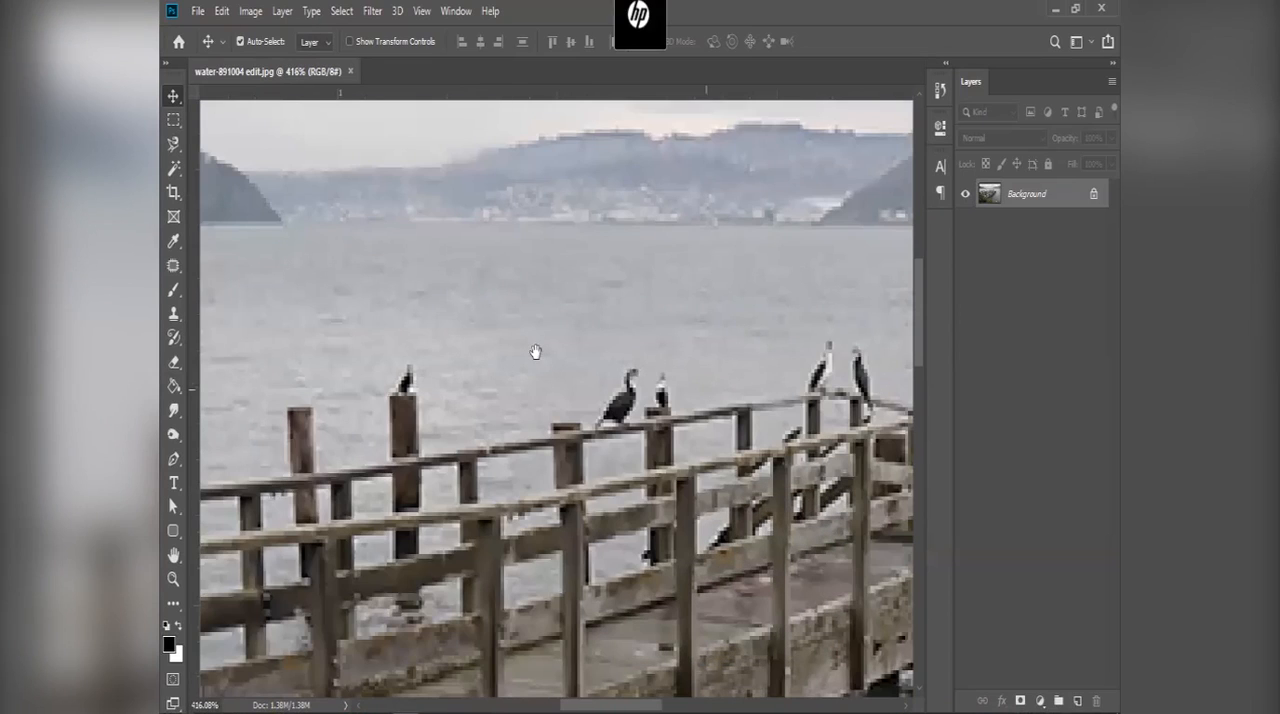
drag(636, 317, 389, 252)
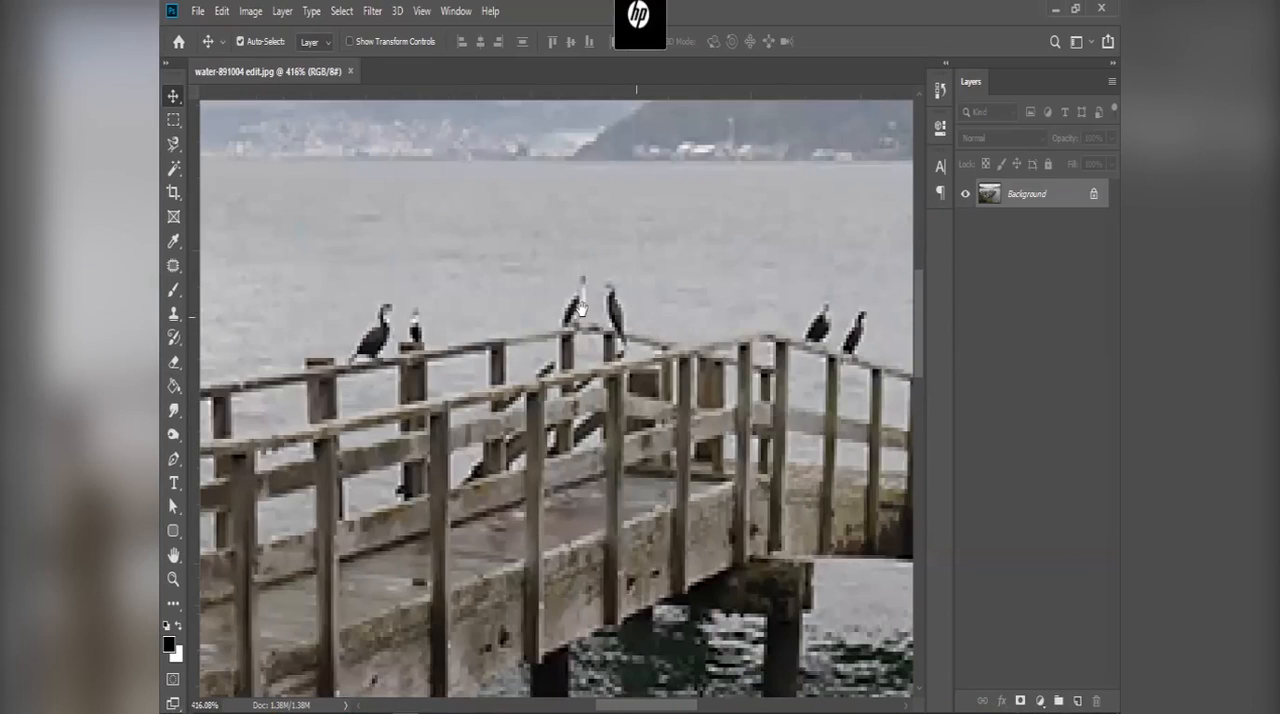
scroll(580, 316, right, 2)
scroll(578, 314, down, 5)
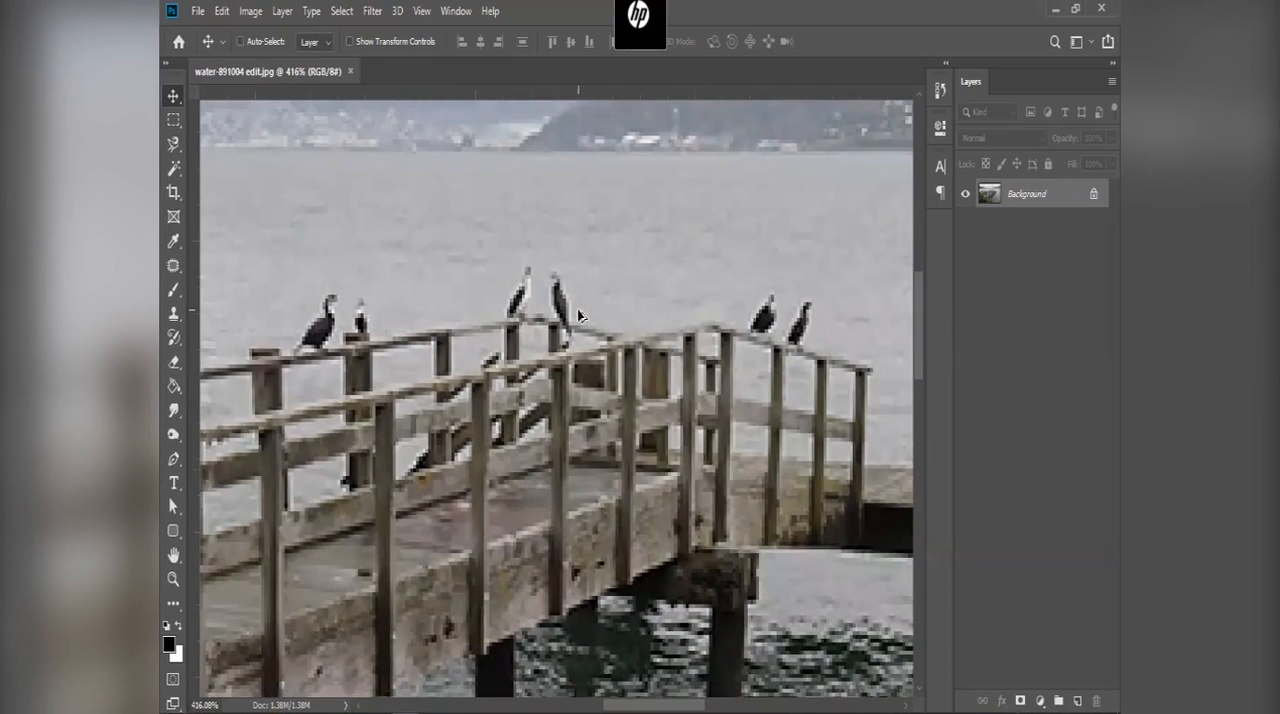
scroll(578, 315, down, 3)
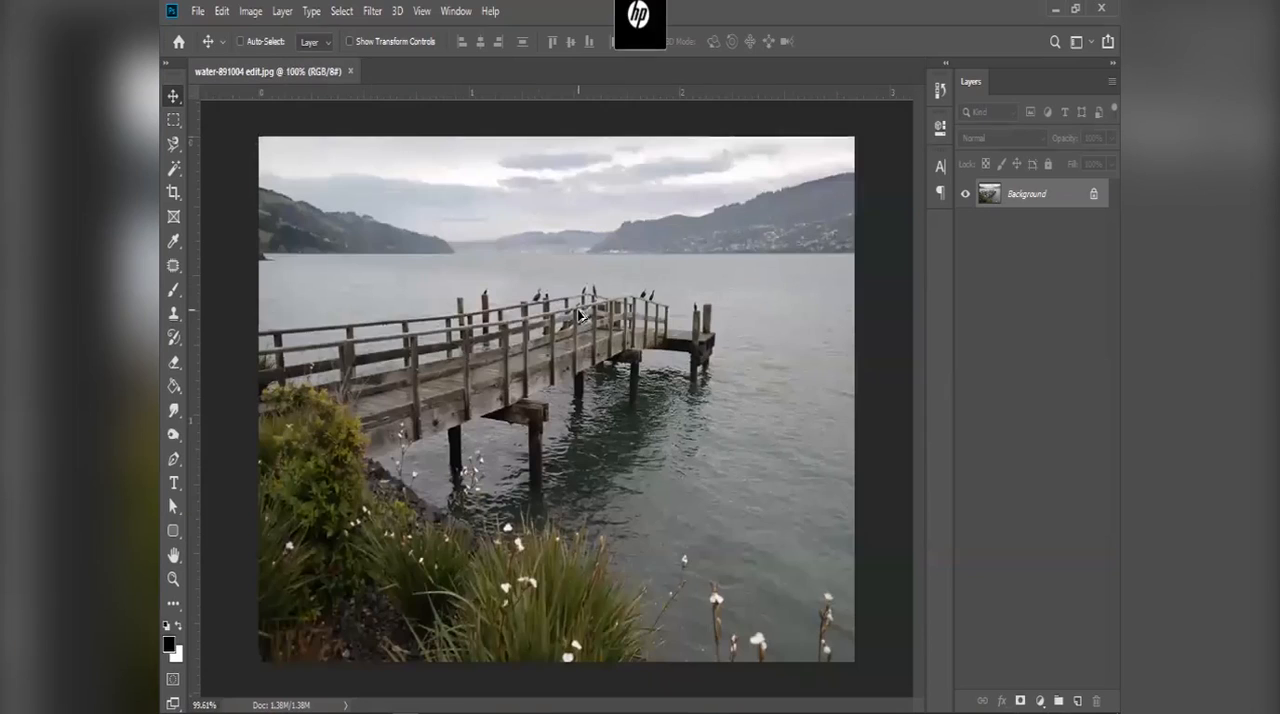
Step: View the pier photo at 100% and inspect its sharpness at closer magnification
drag(203, 698, 200, 695)
text(100)
key(Return)
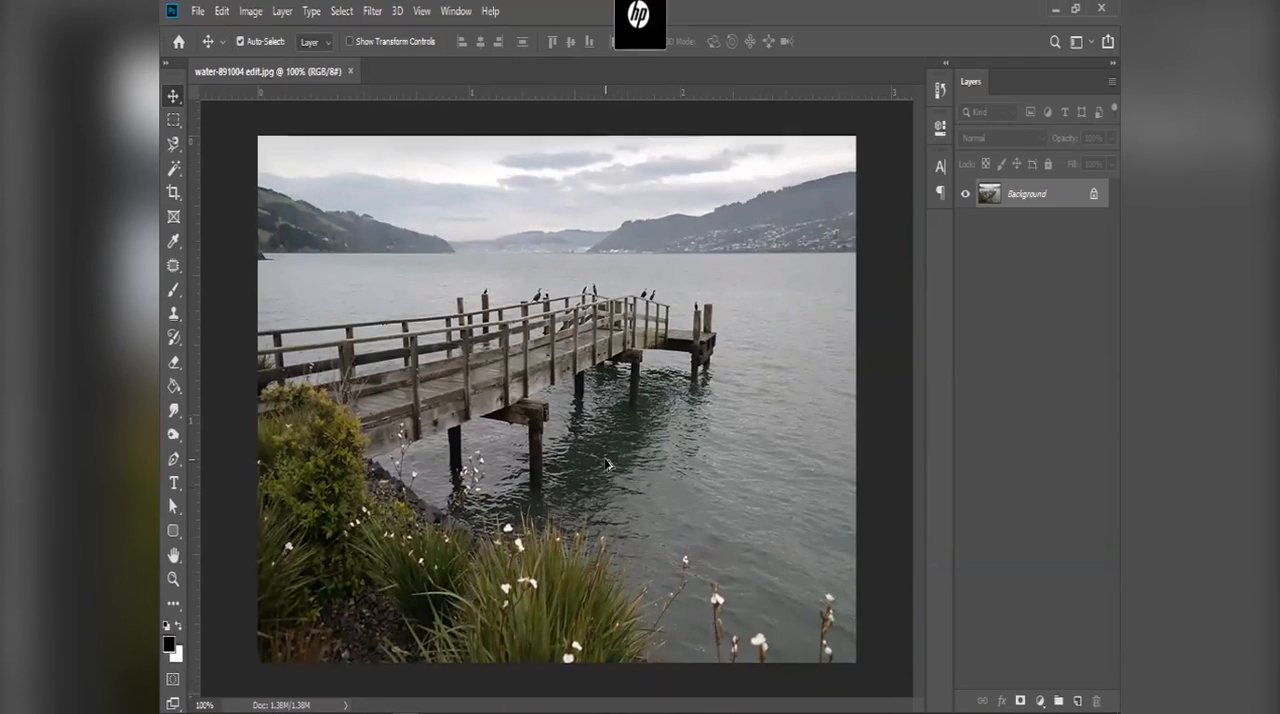
key(ctrl+minus)
scroll(430, 340, up, 5)
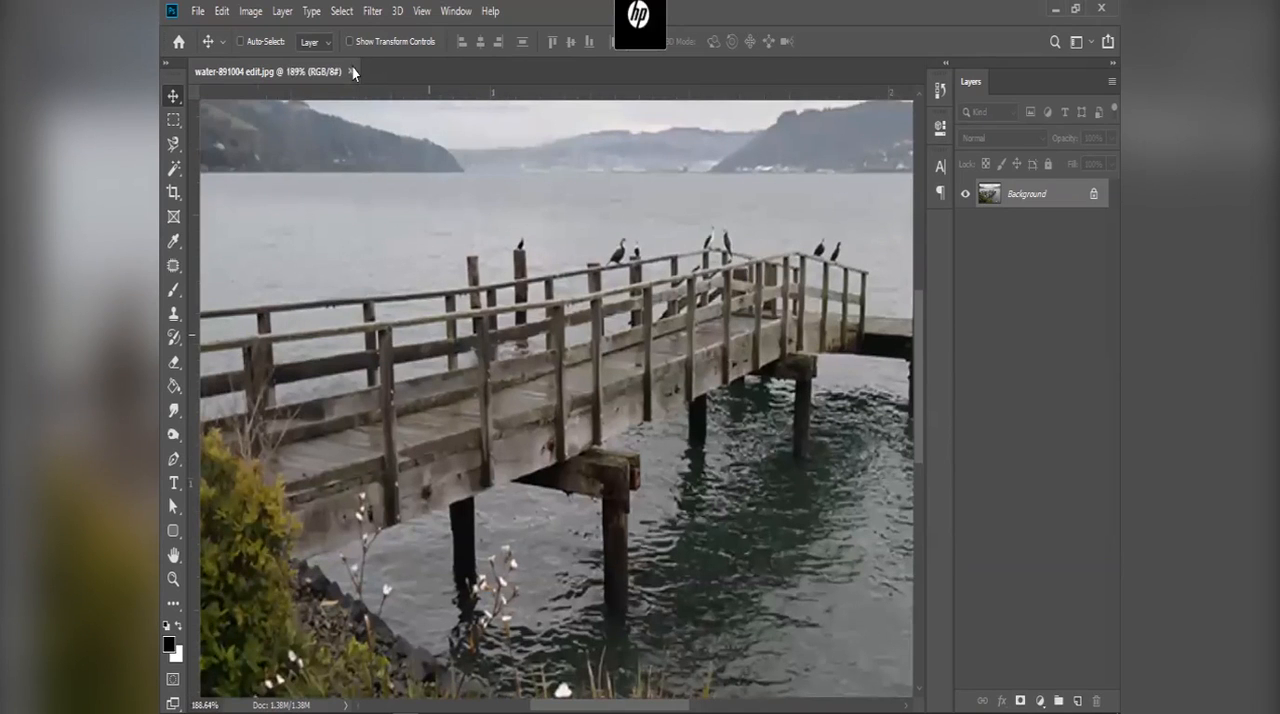
scroll(353, 73, down, 3)
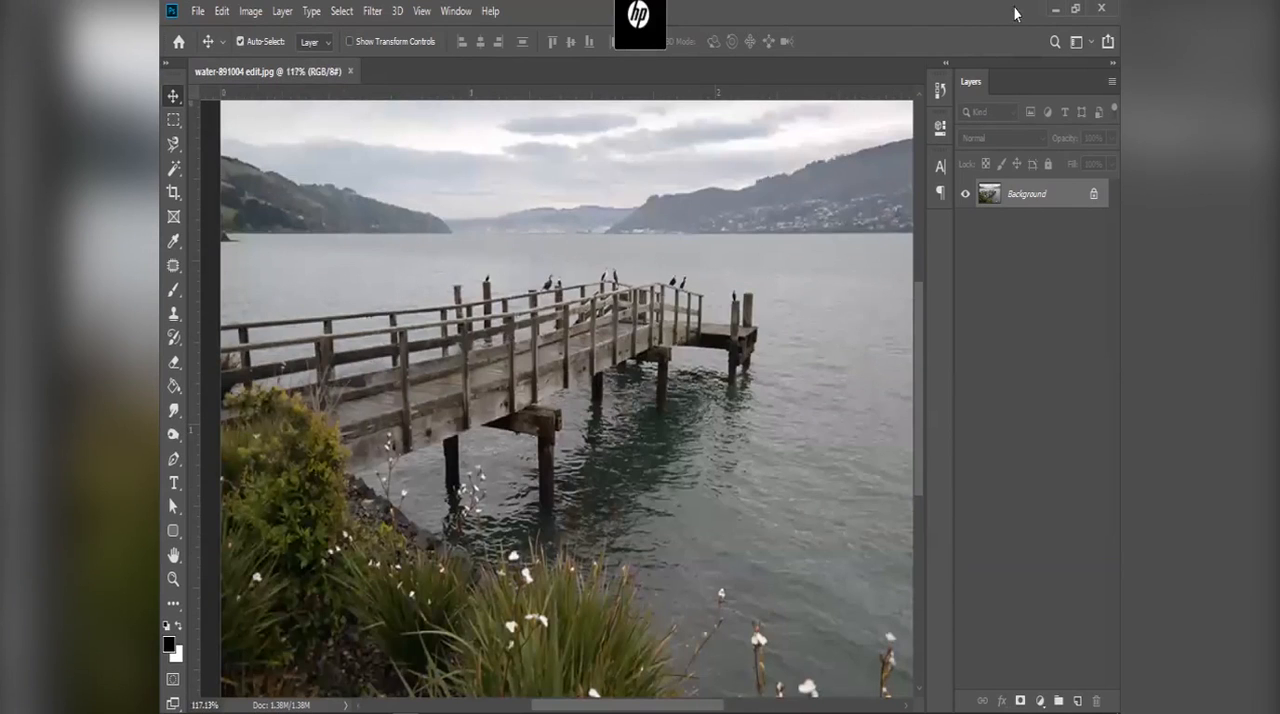
Step: Switch to the browser and dismiss the author thank-you overlay on the Pixabay pier photo page
click(1052, 10)
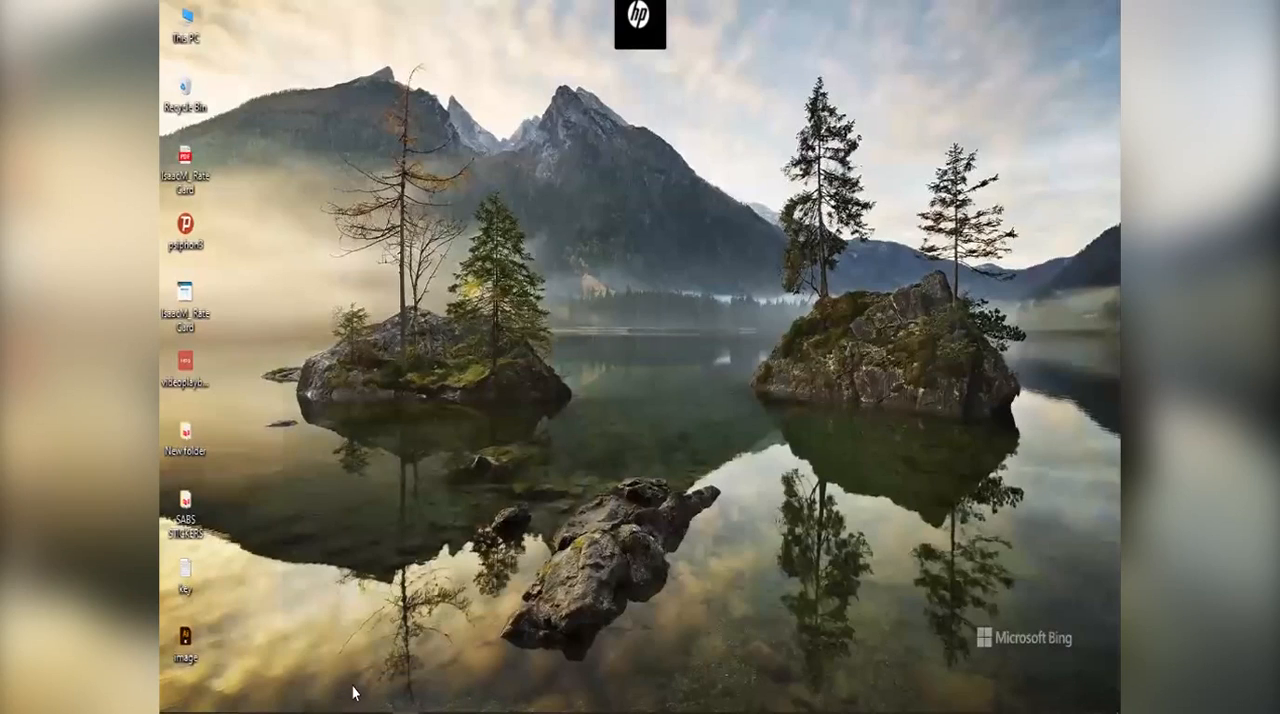
click(383, 599)
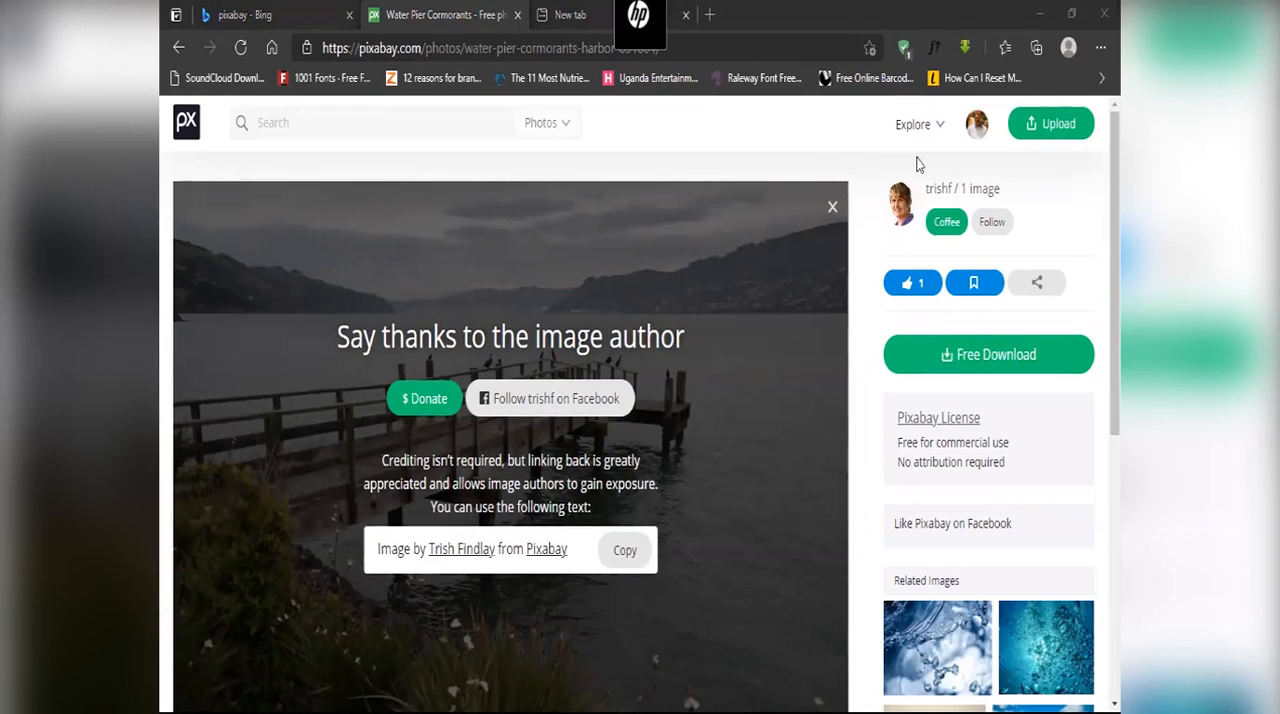
click(583, 171)
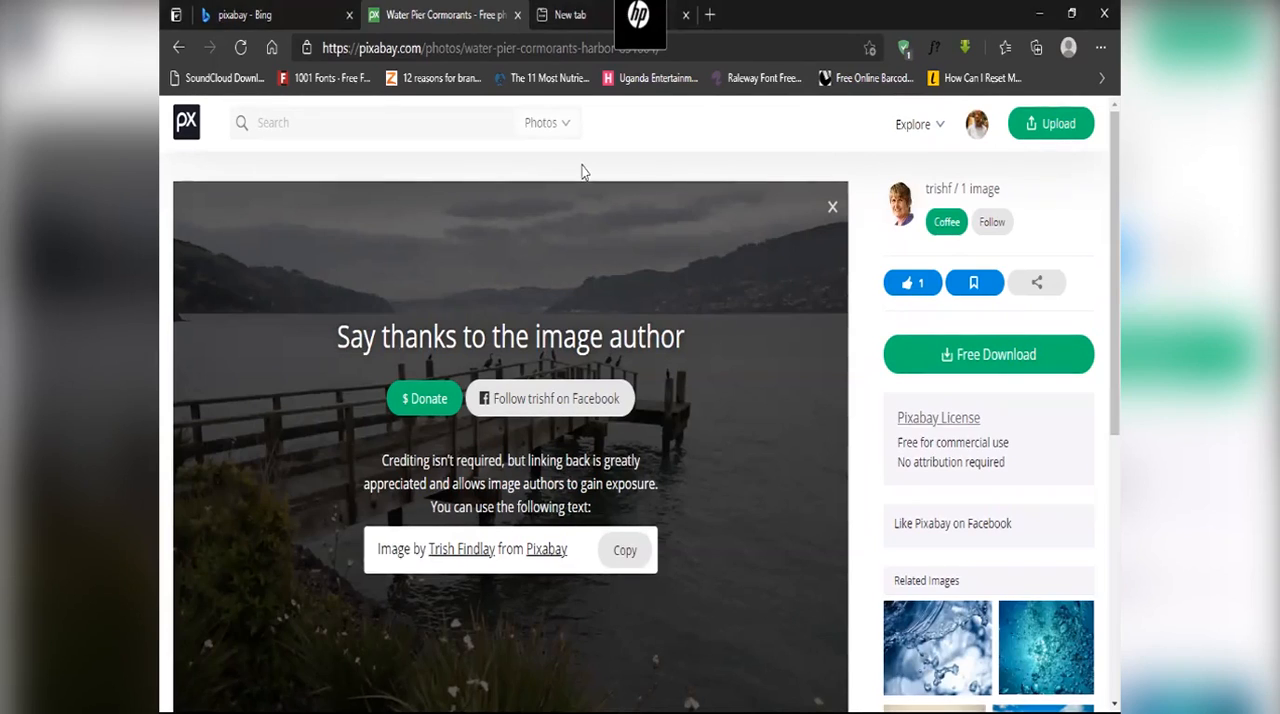
click(832, 207)
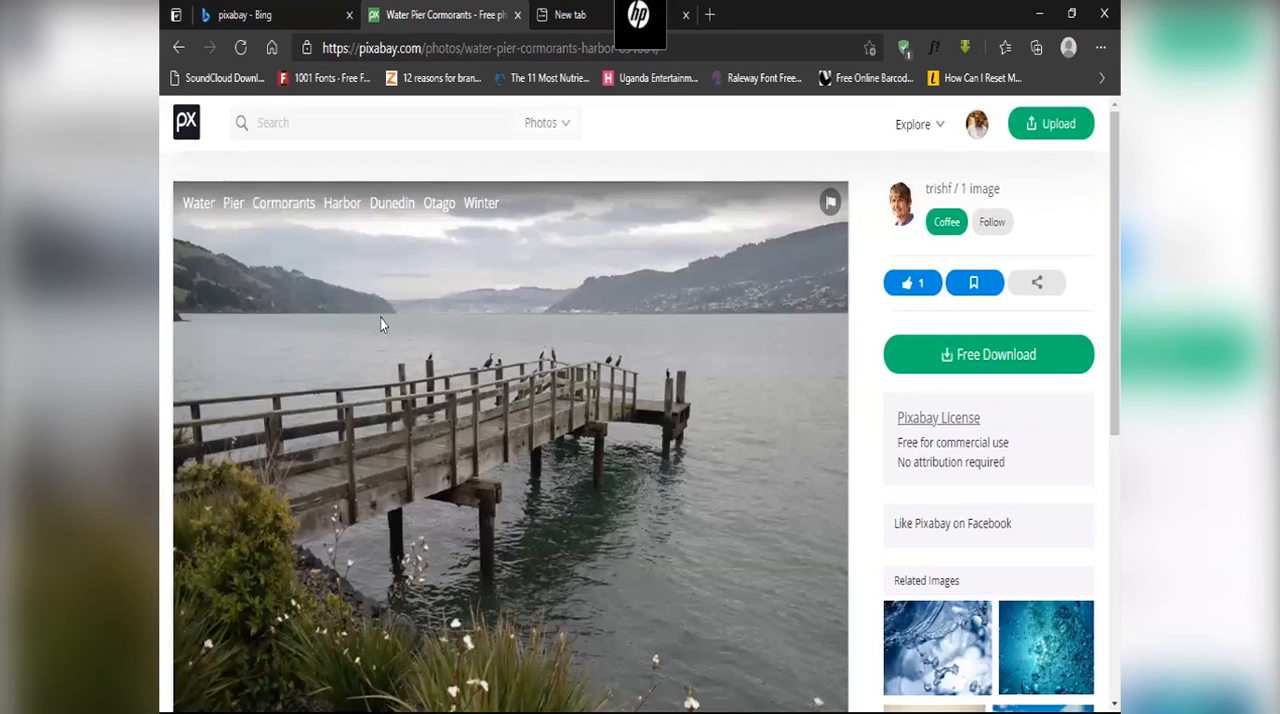
Step: Search the web for "logo" in the empty browser tab and show the image results
click(568, 15)
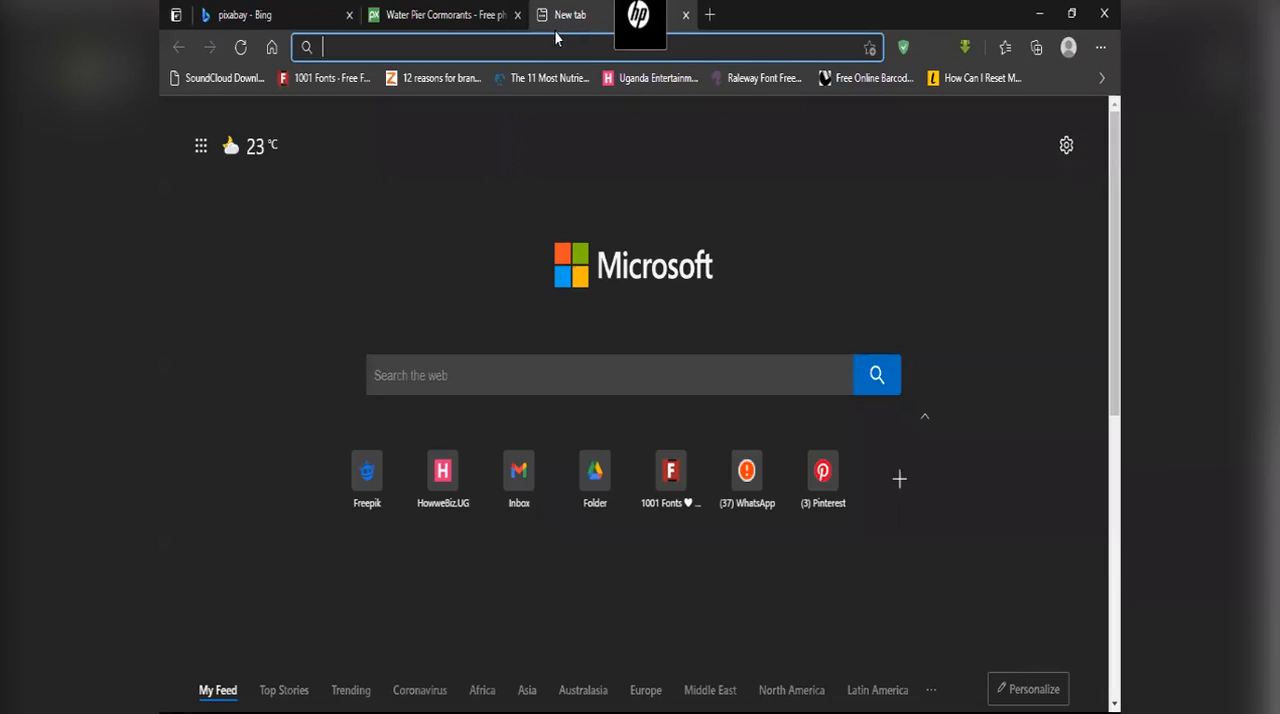
text(logo)
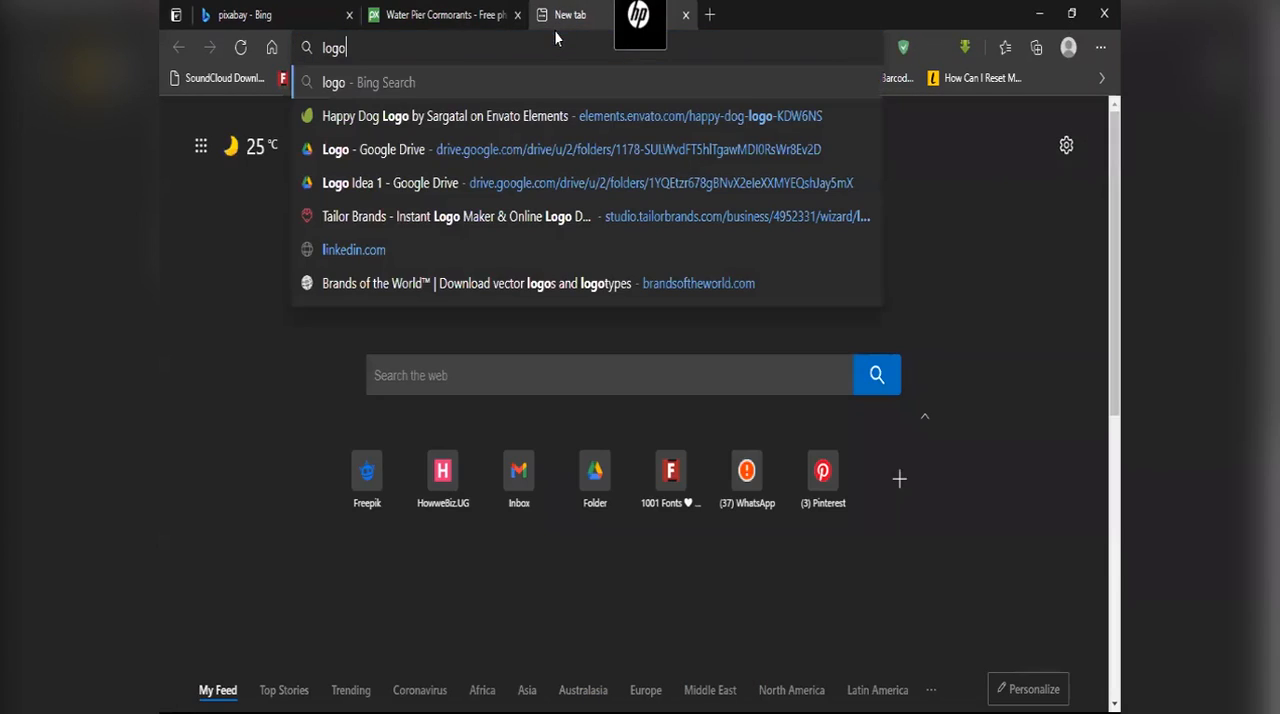
key(Return)
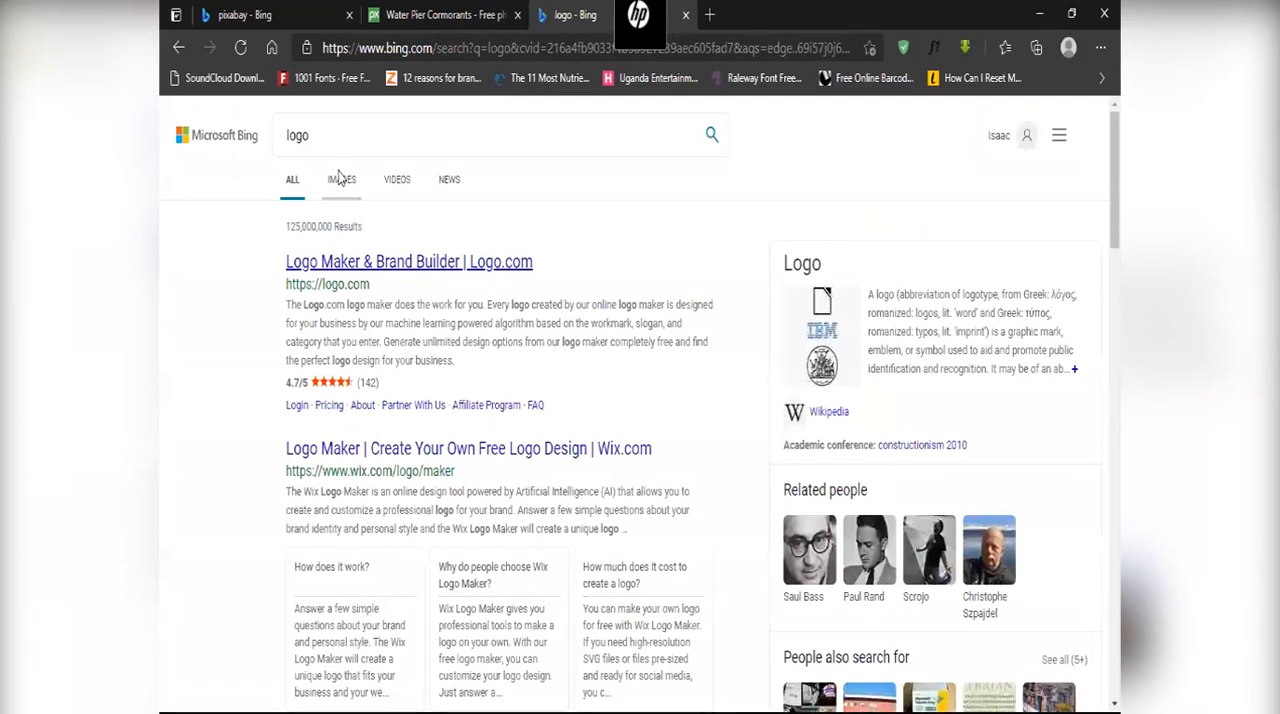
click(340, 179)
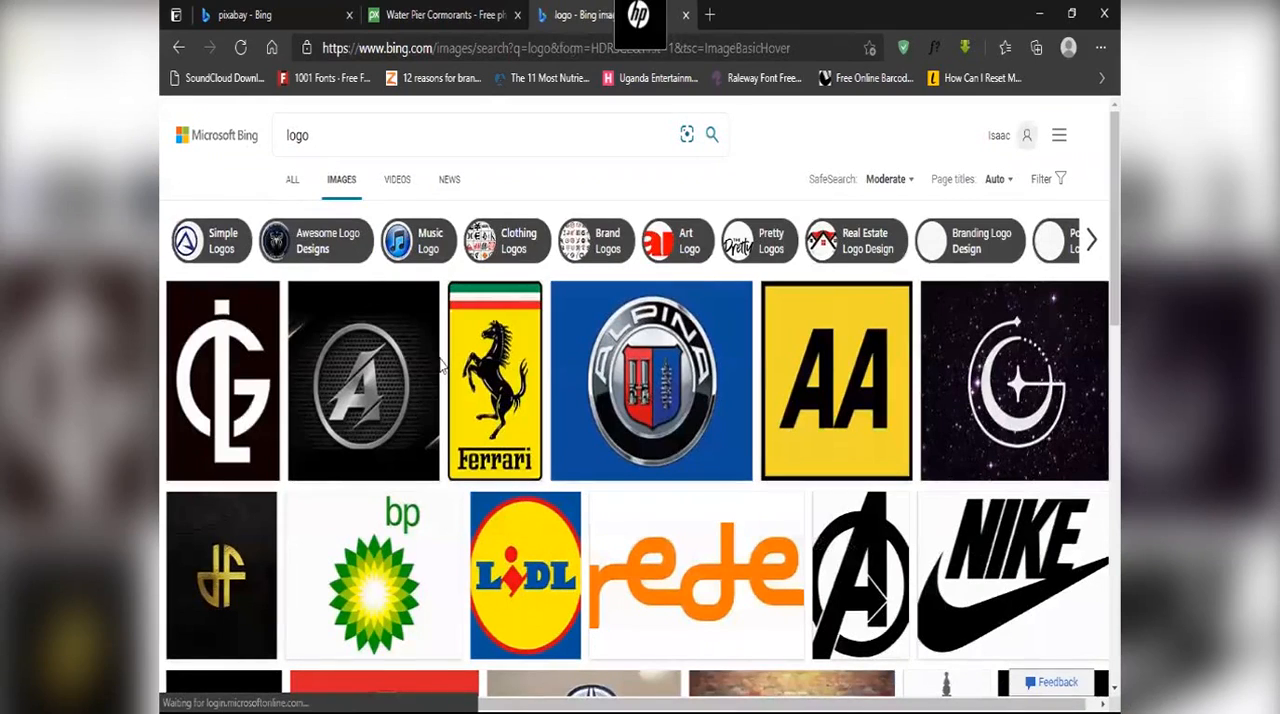
Step: Save the black Avengers logo from the image results to Downloads as the JPEG Avengers-Logo-8, and close its preview
click(900, 395)
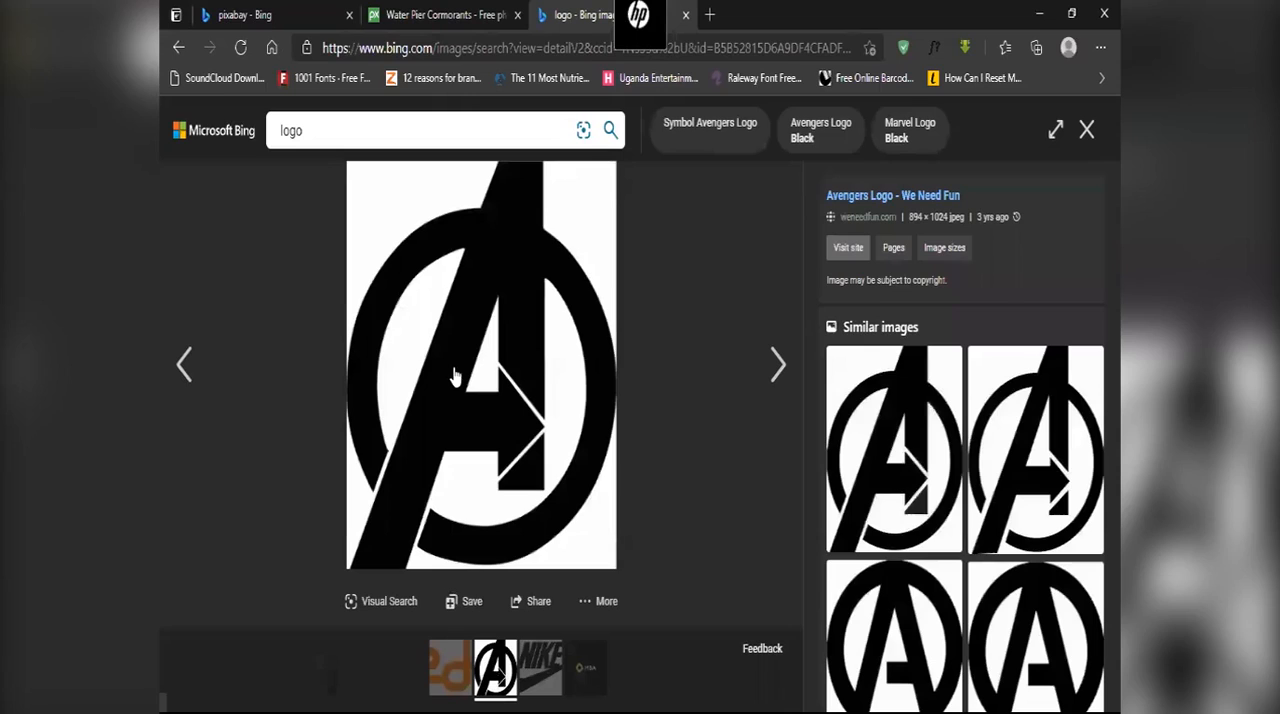
right_click(499, 344)
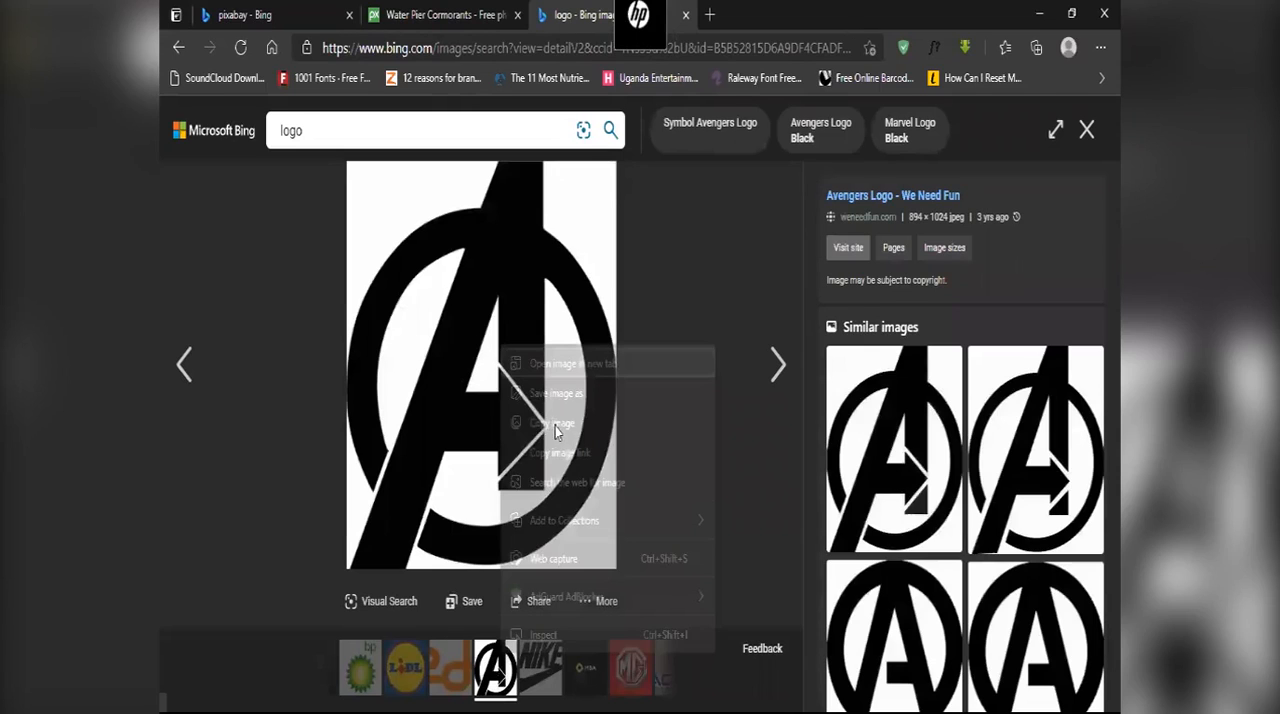
click(558, 394)
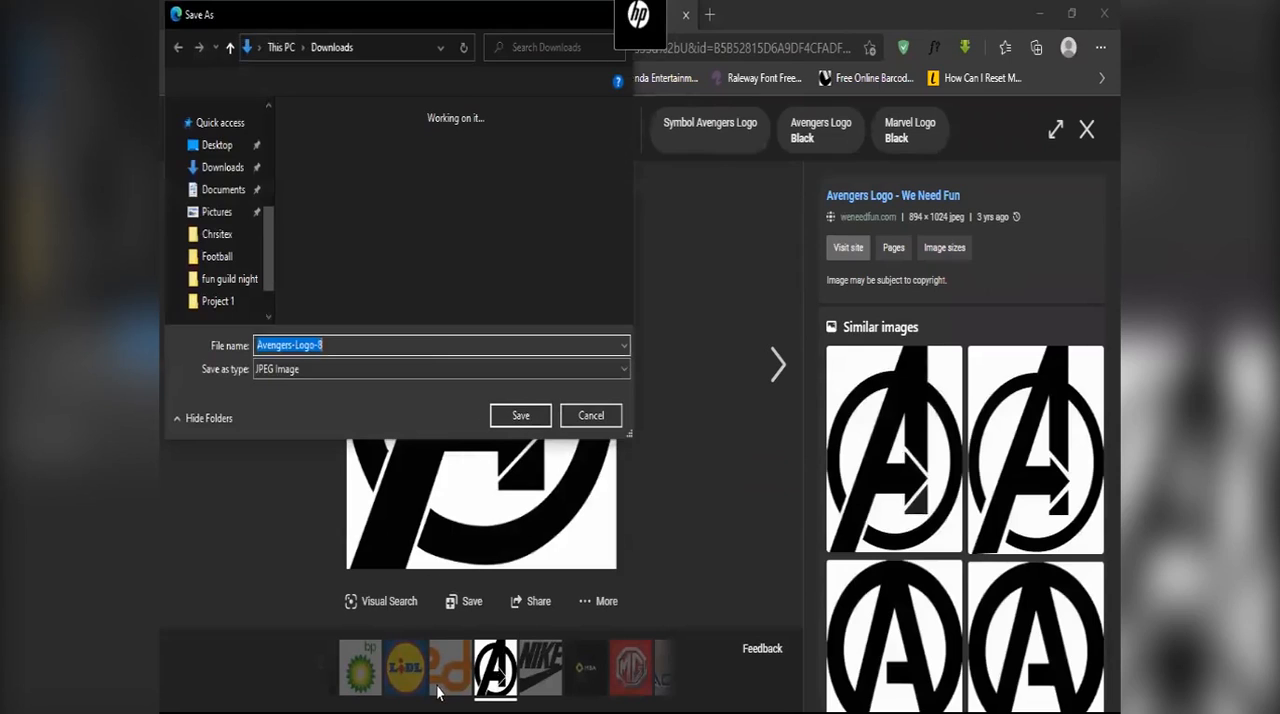
key(Return)
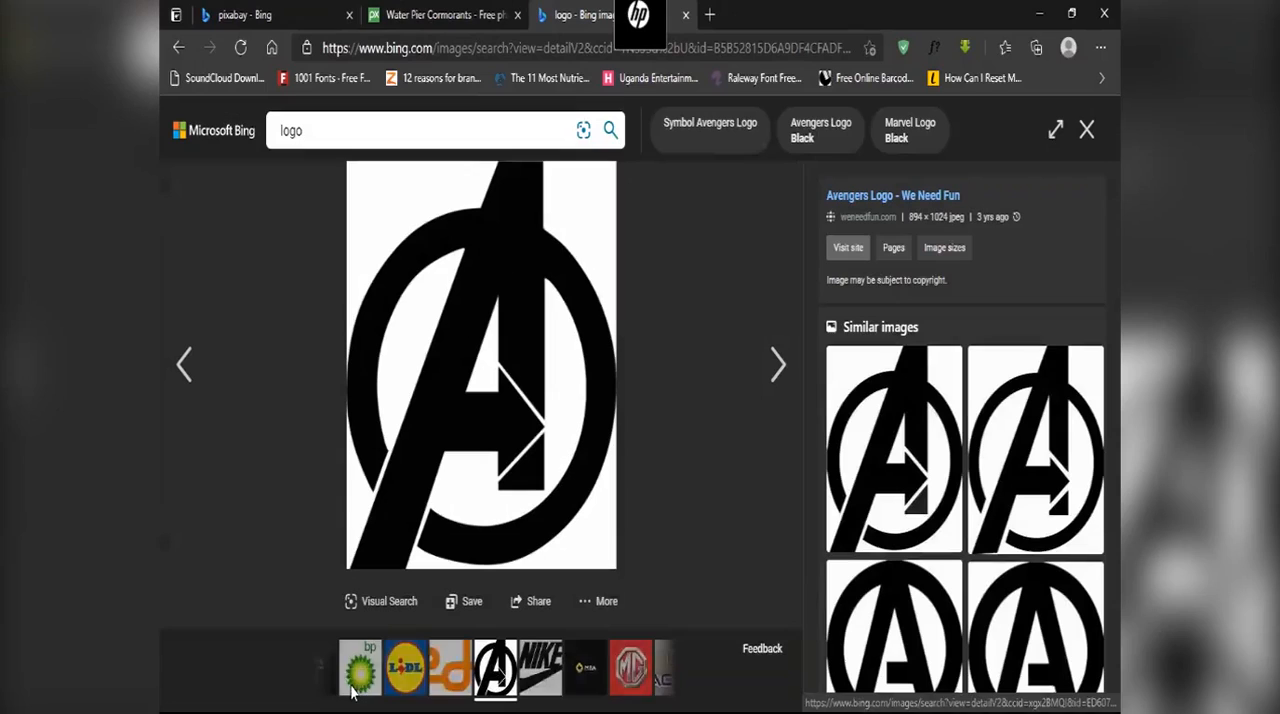
click(363, 693)
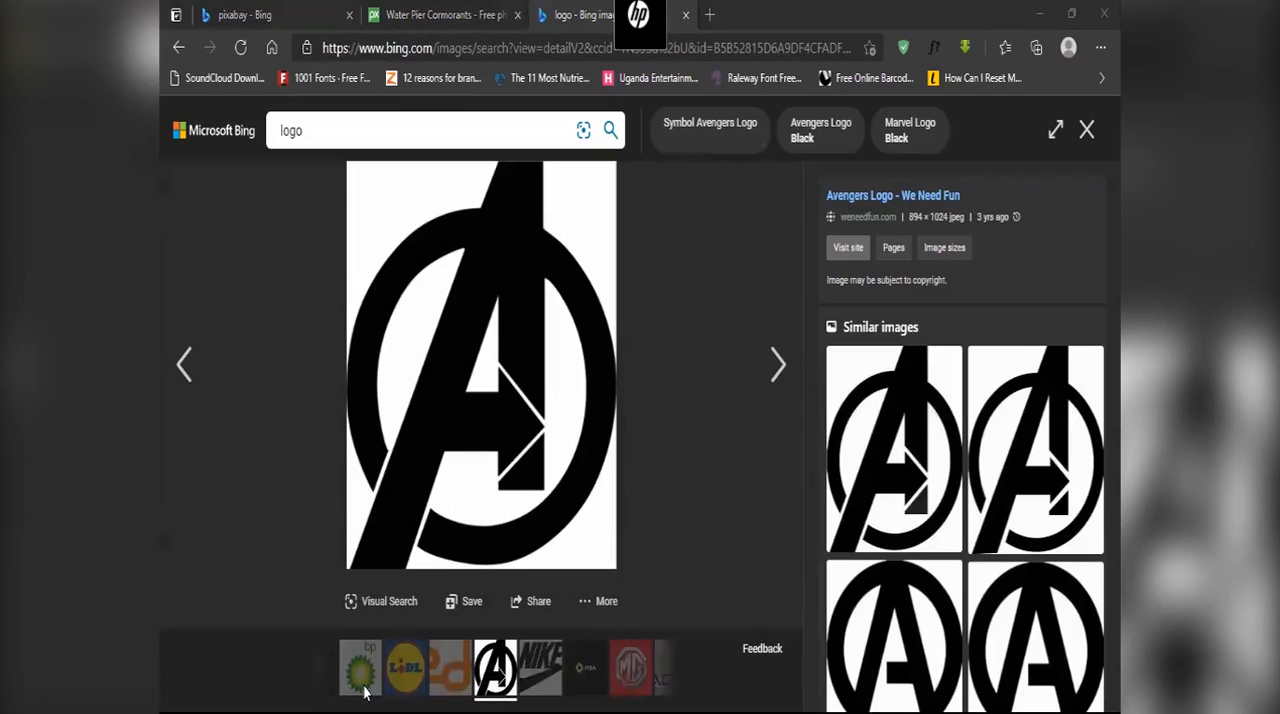
Step: Open the Avengers-Logo-8 image from the Downloads folder in Adobe Photoshop CC 2019
click(171, 700)
mouse_move(275, 700)
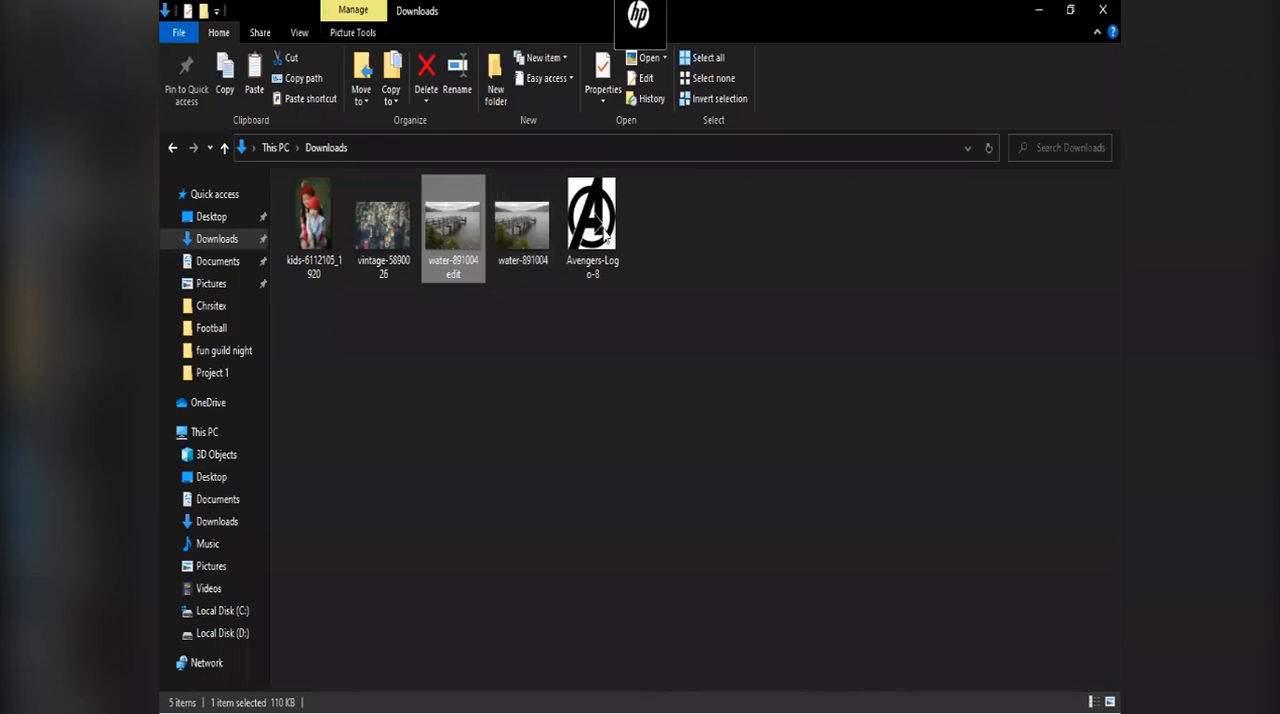
click(590, 225)
drag(590, 219, 560, 369)
right_click(583, 204)
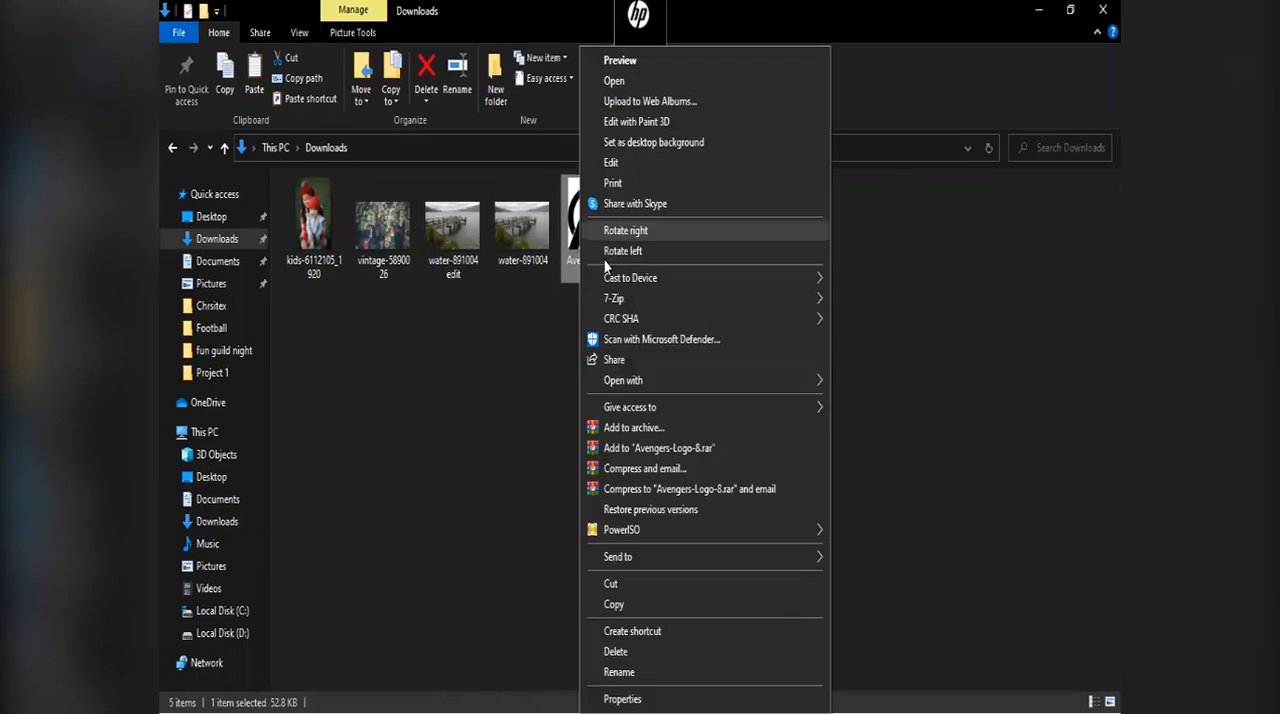
mouse_move(655, 383)
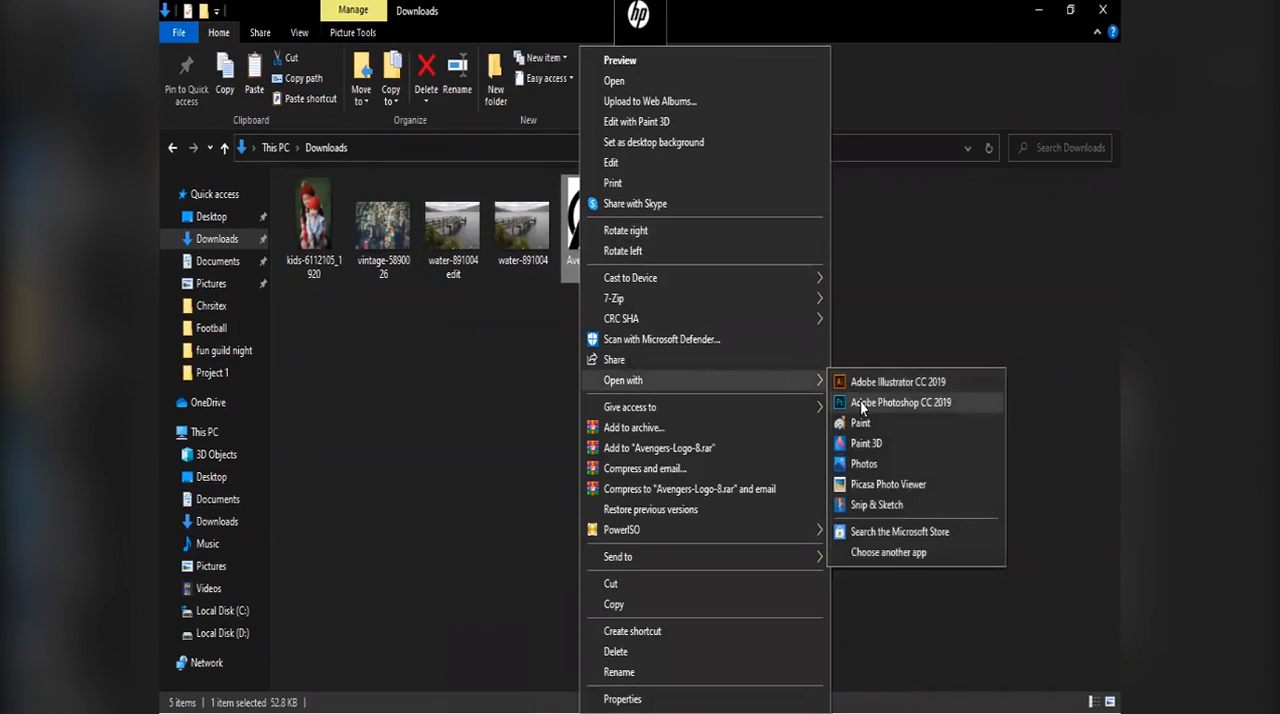
click(880, 402)
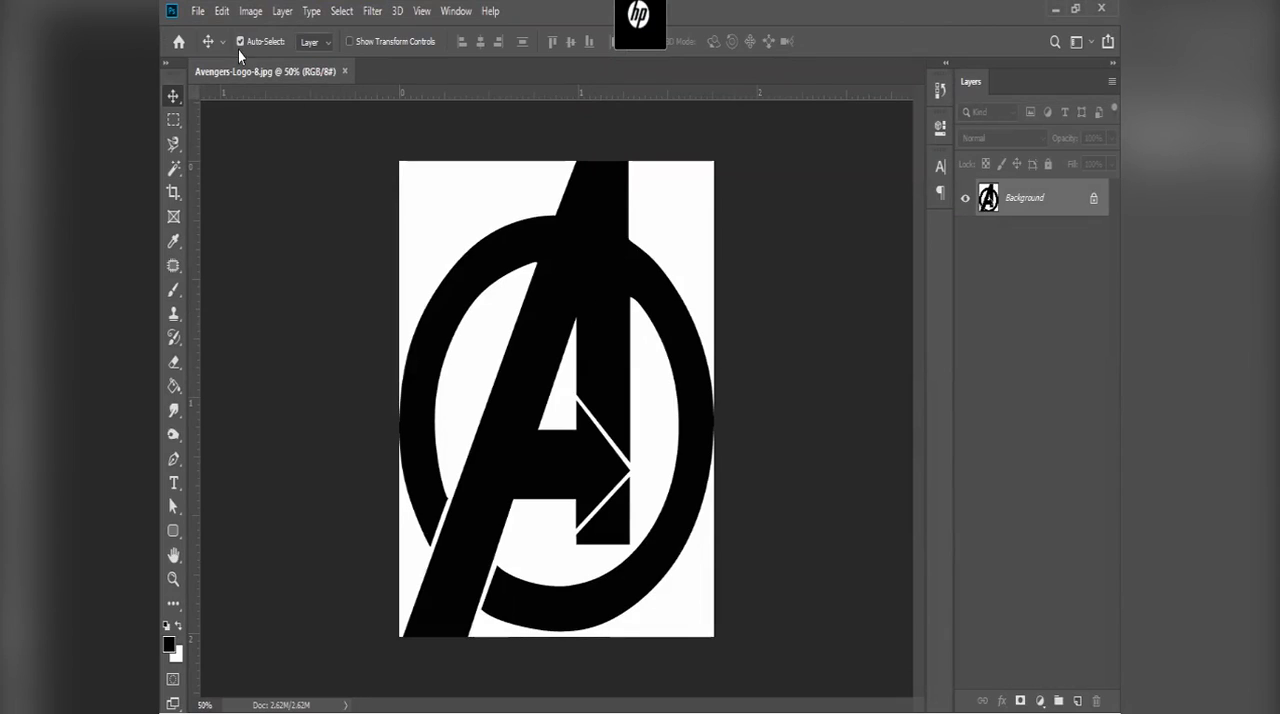
click(251, 11)
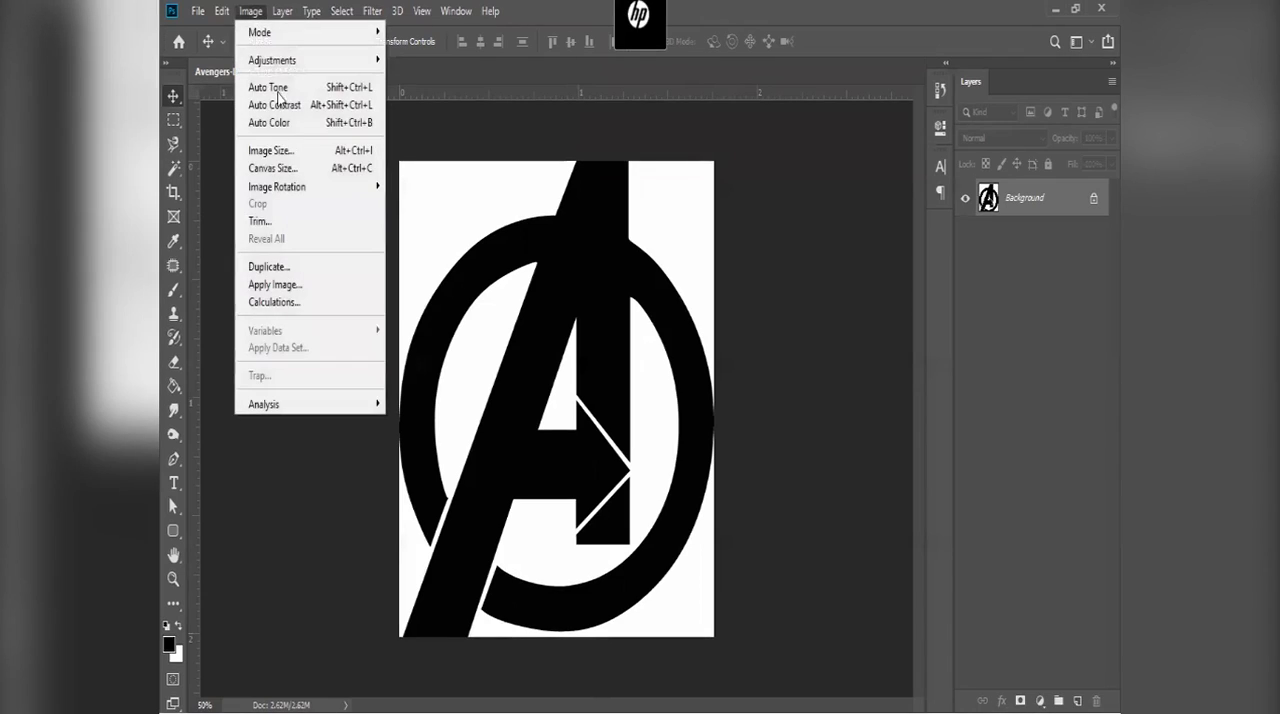
click(324, 166)
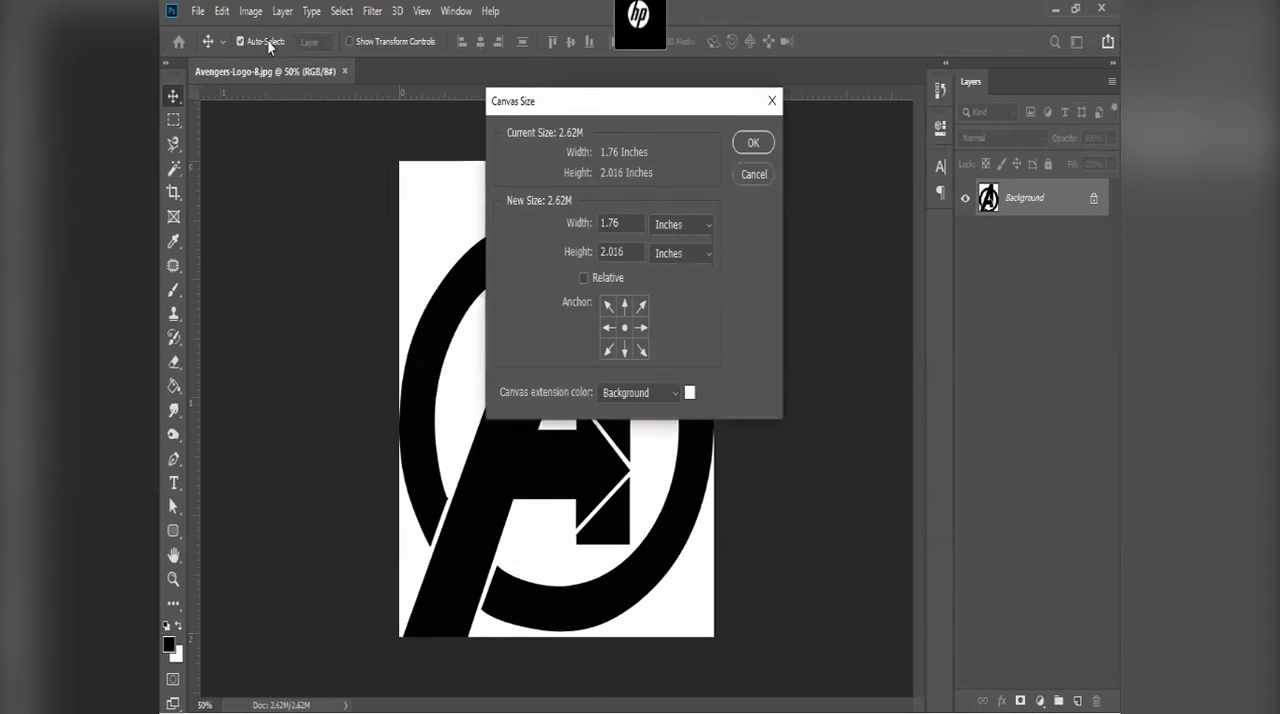
click(258, 11)
click(258, 11)
click(752, 175)
click(251, 11)
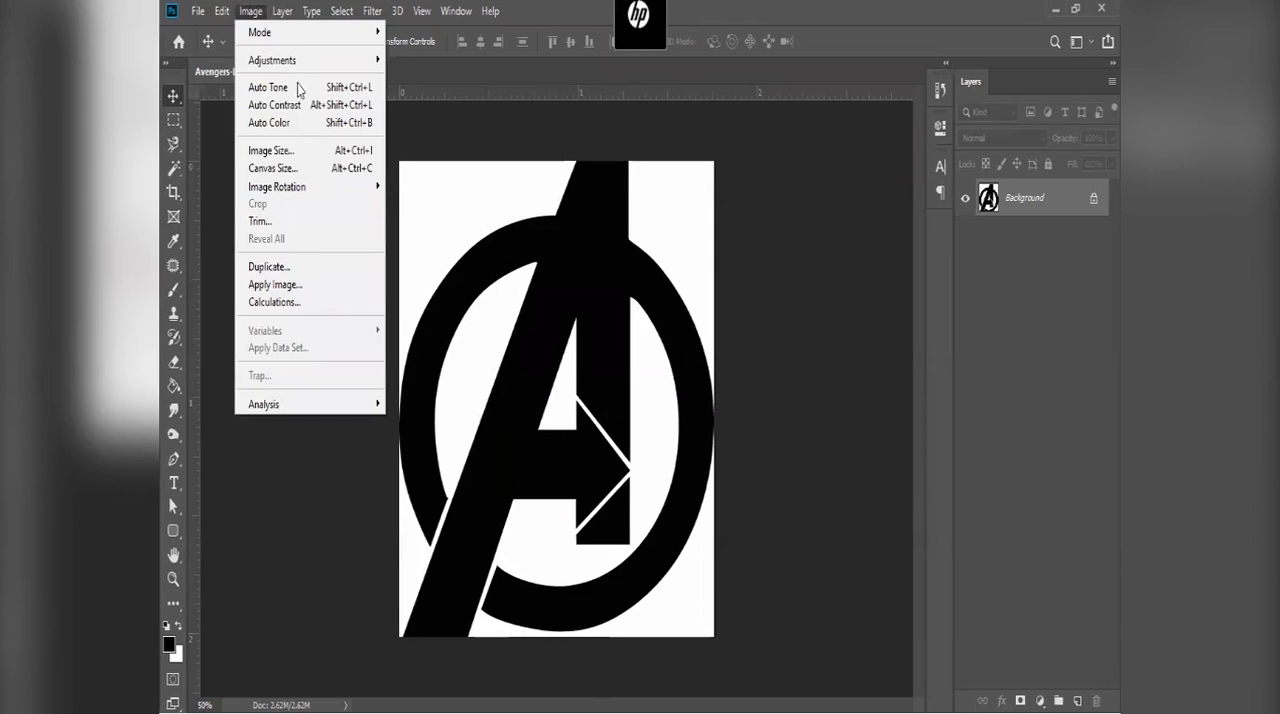
click(286, 149)
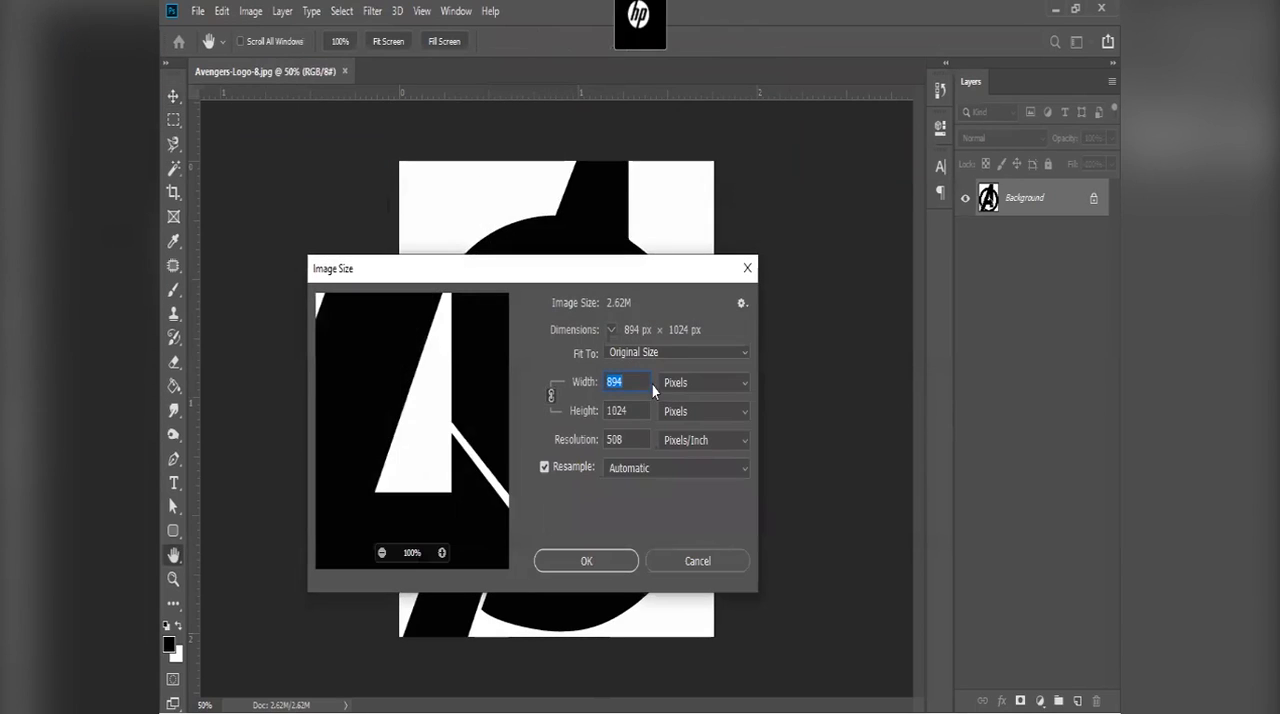
text(147)
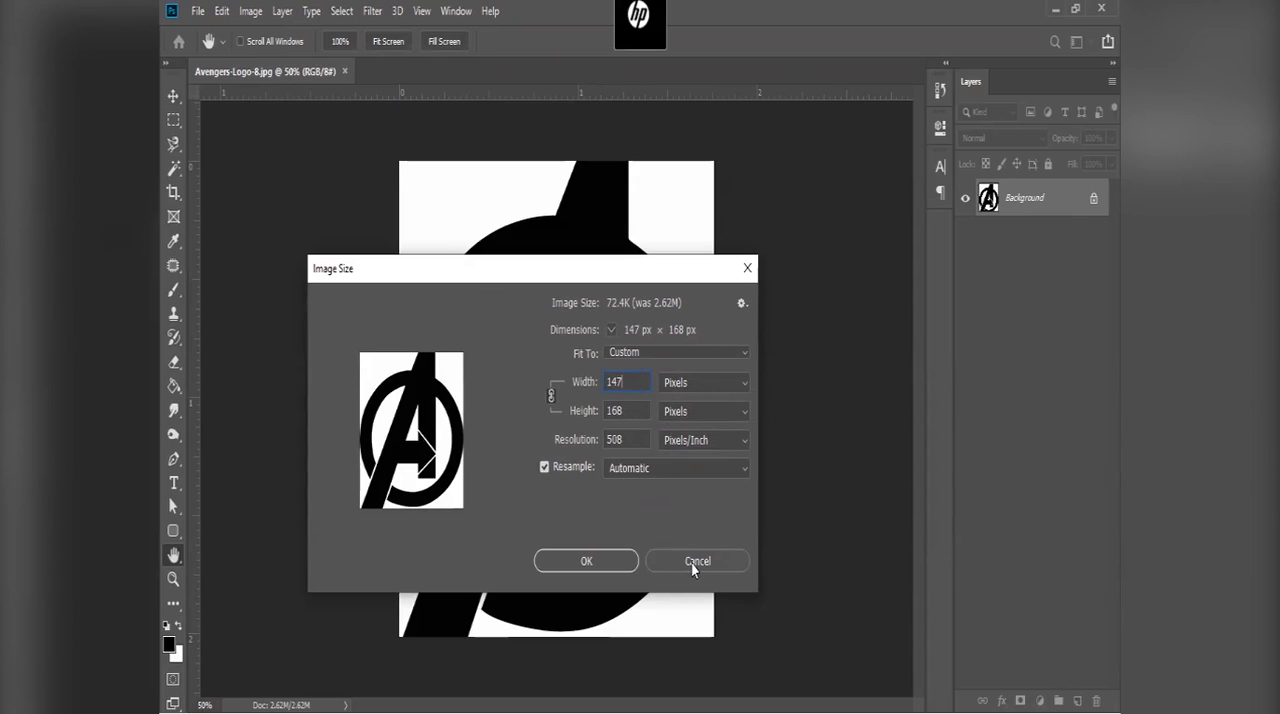
click(691, 562)
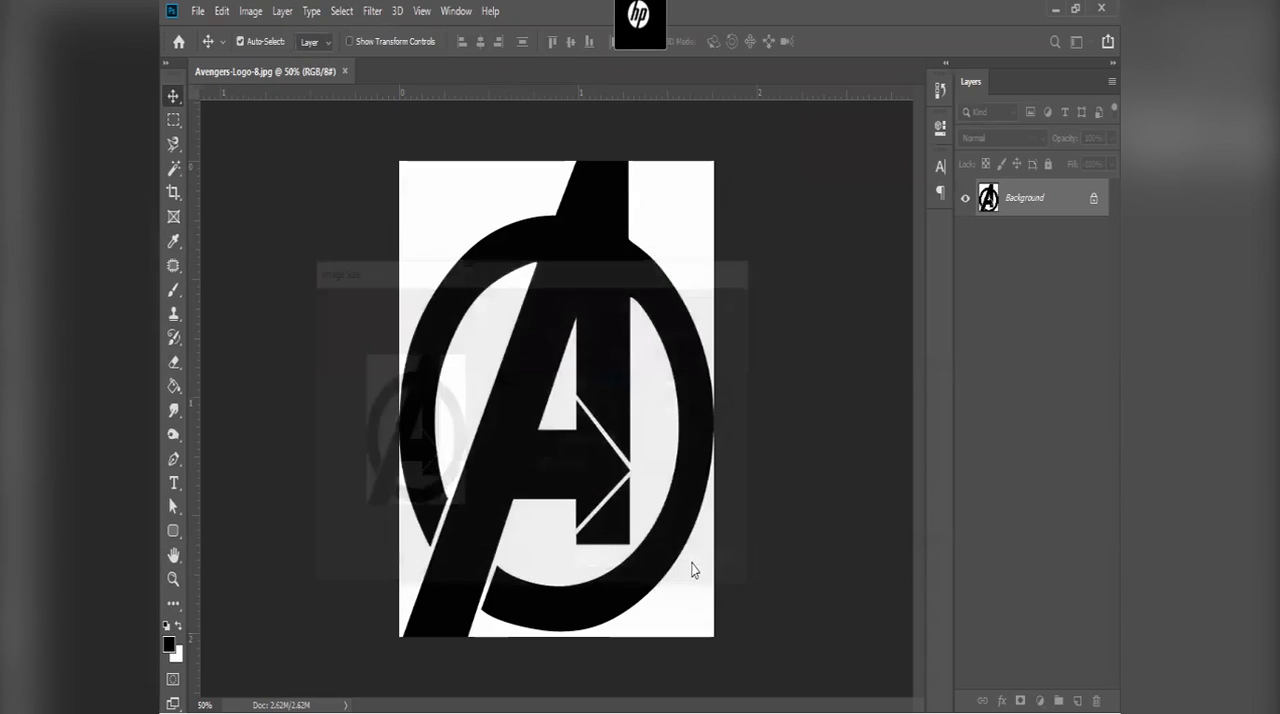
Step: Set up a new document measured in pixels, 147 wide by 52 high
click(197, 12)
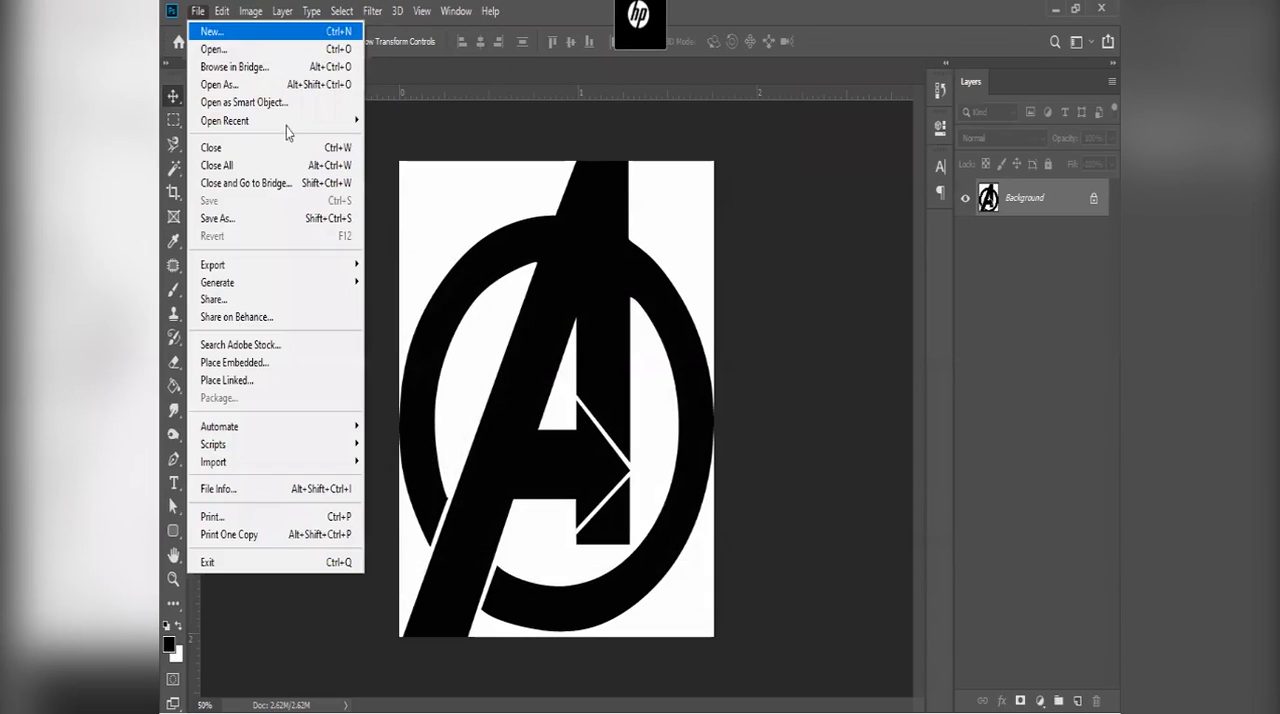
click(283, 36)
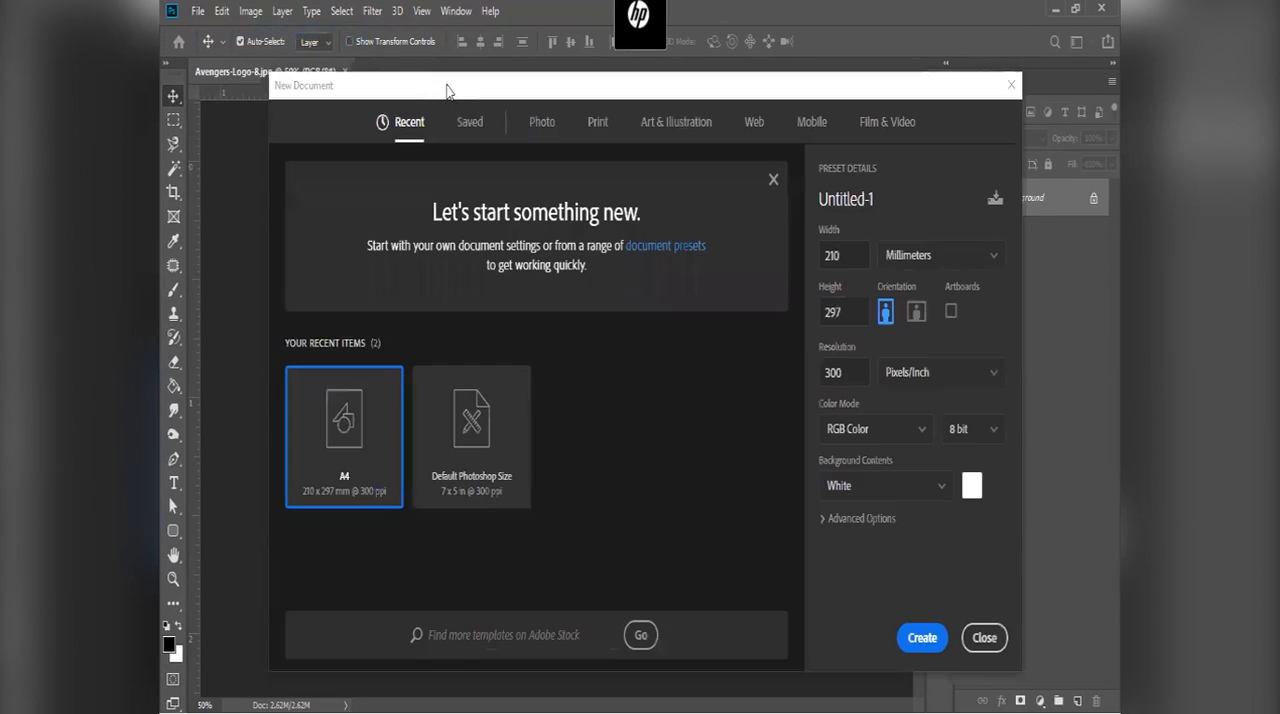
click(933, 257)
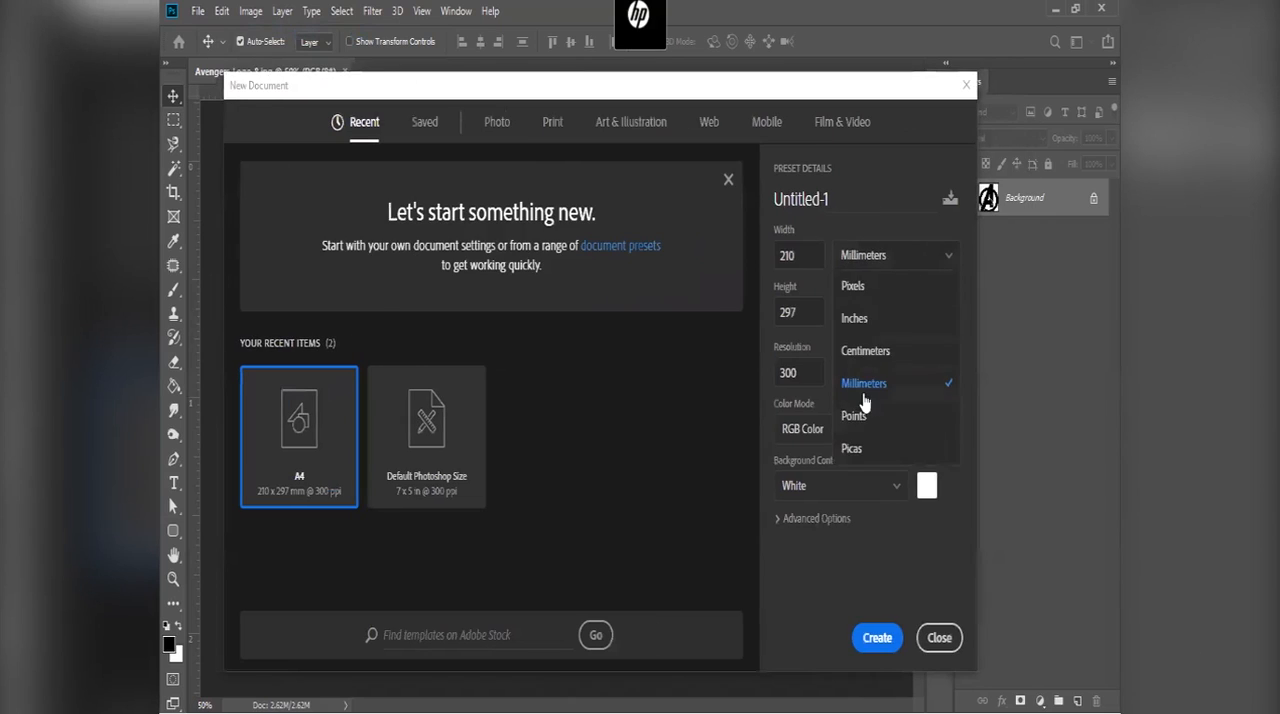
click(862, 288)
drag(815, 256, 727, 251)
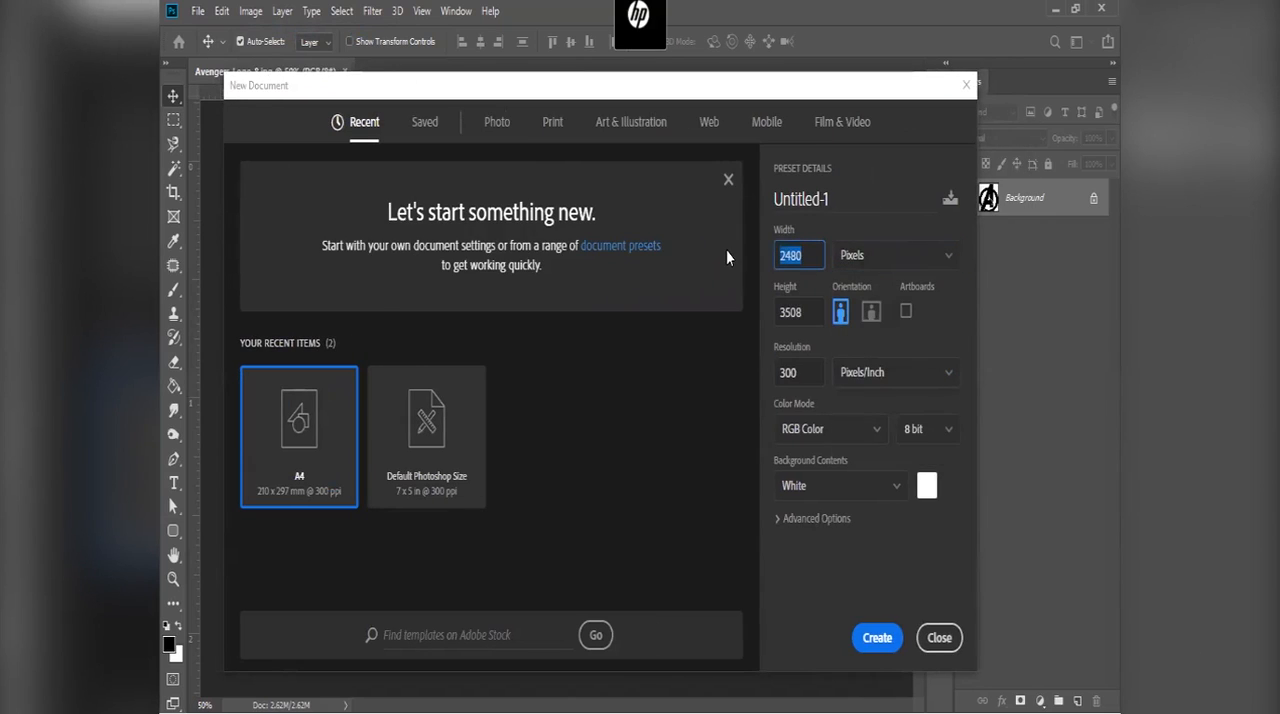
text(147)
key(Tab)
text(52)
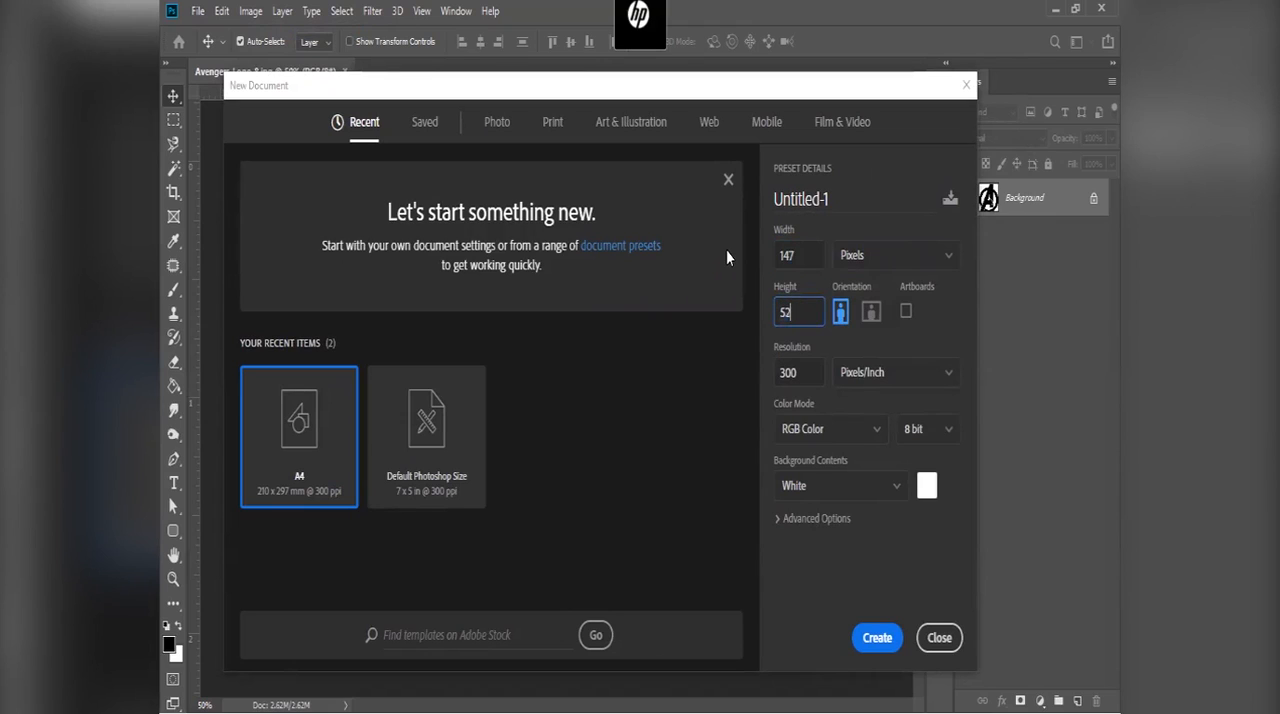
Step: Create the document at 300 pixels/inch in 8-bit RGB Color with a white background
double_click(807, 254)
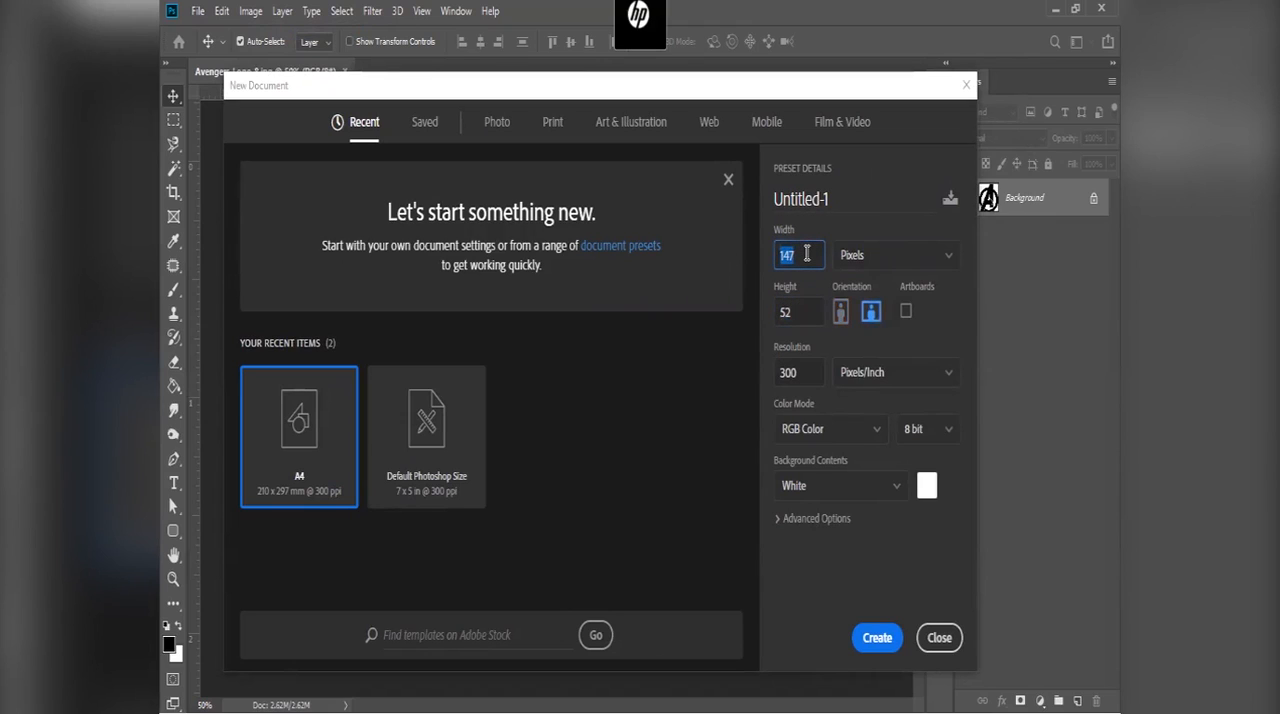
double_click(807, 372)
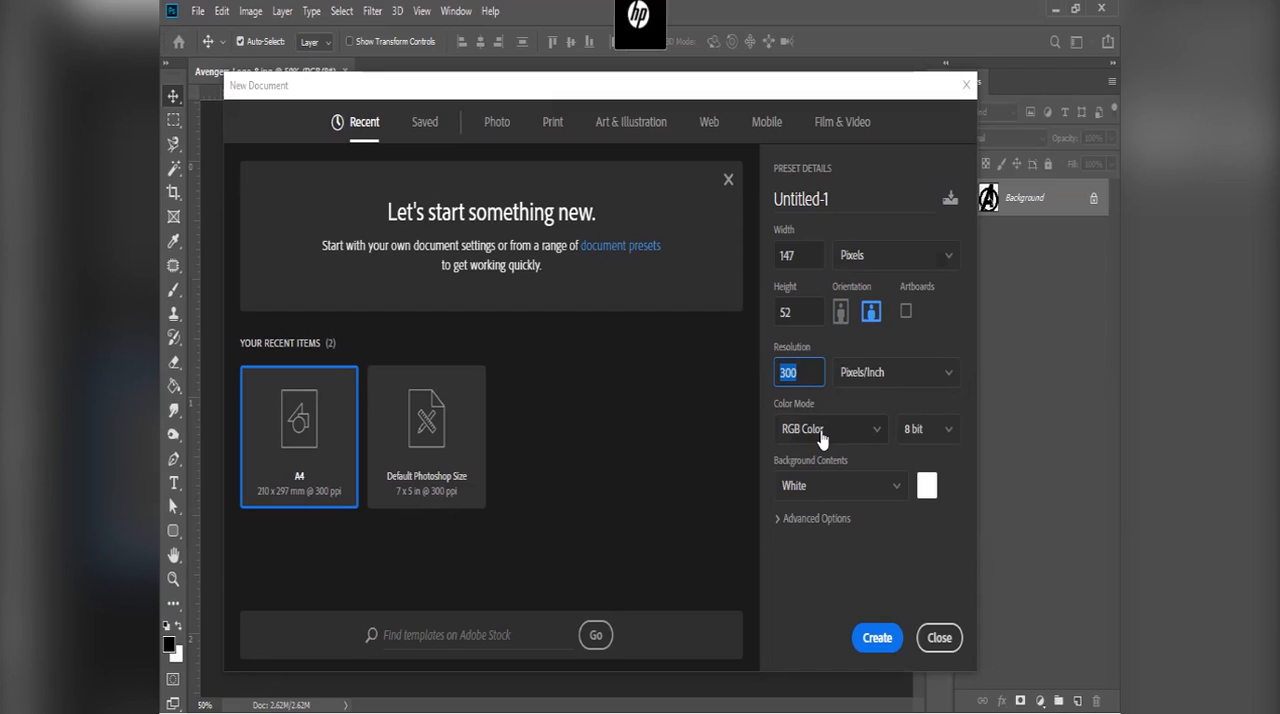
click(820, 438)
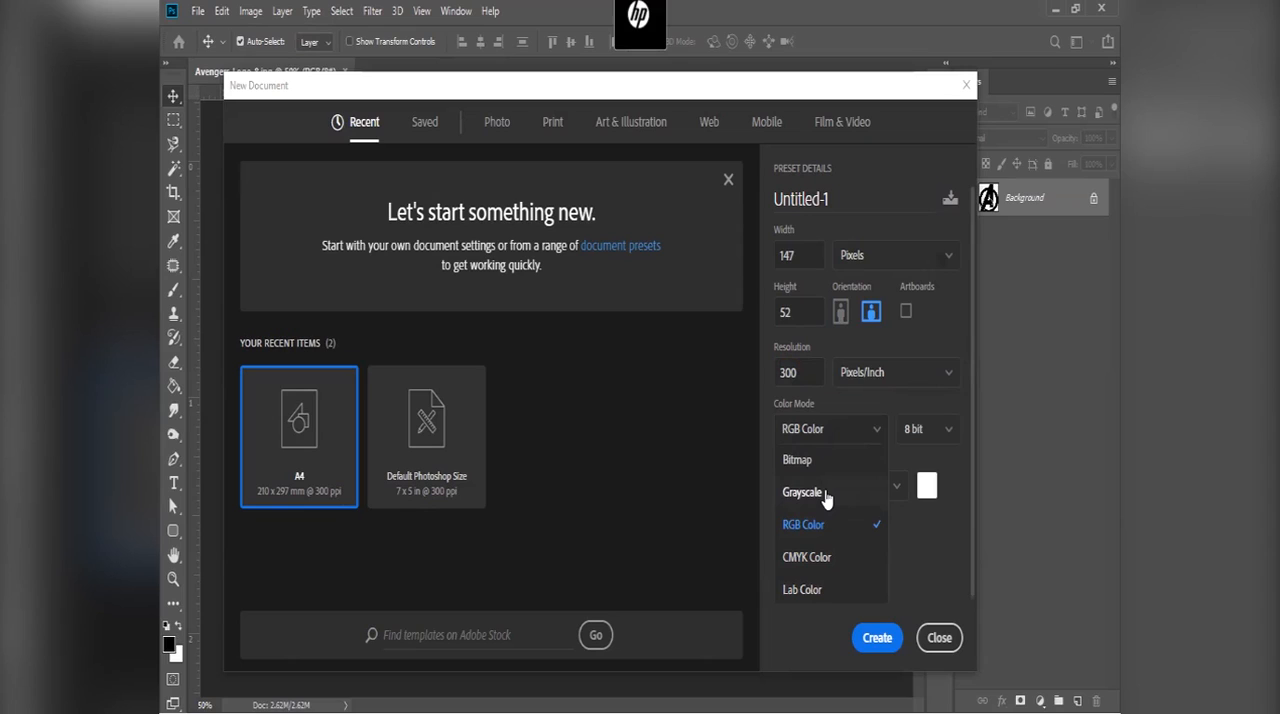
click(828, 440)
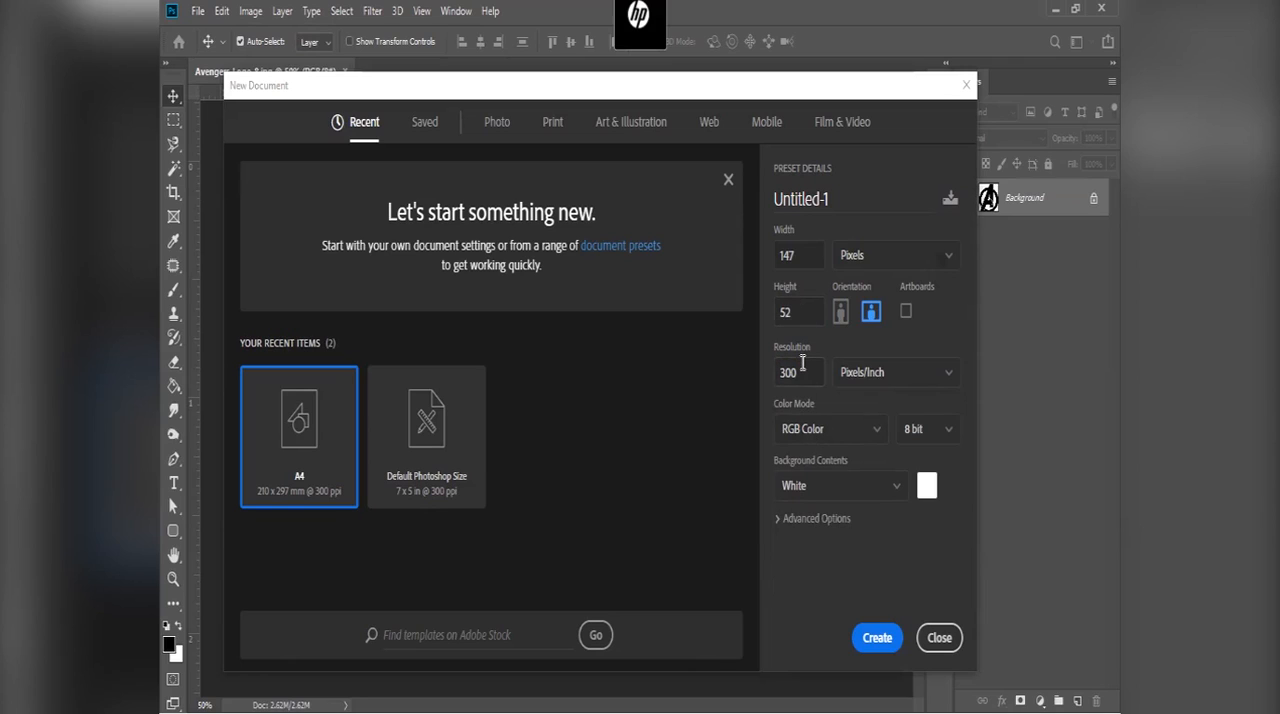
click(877, 637)
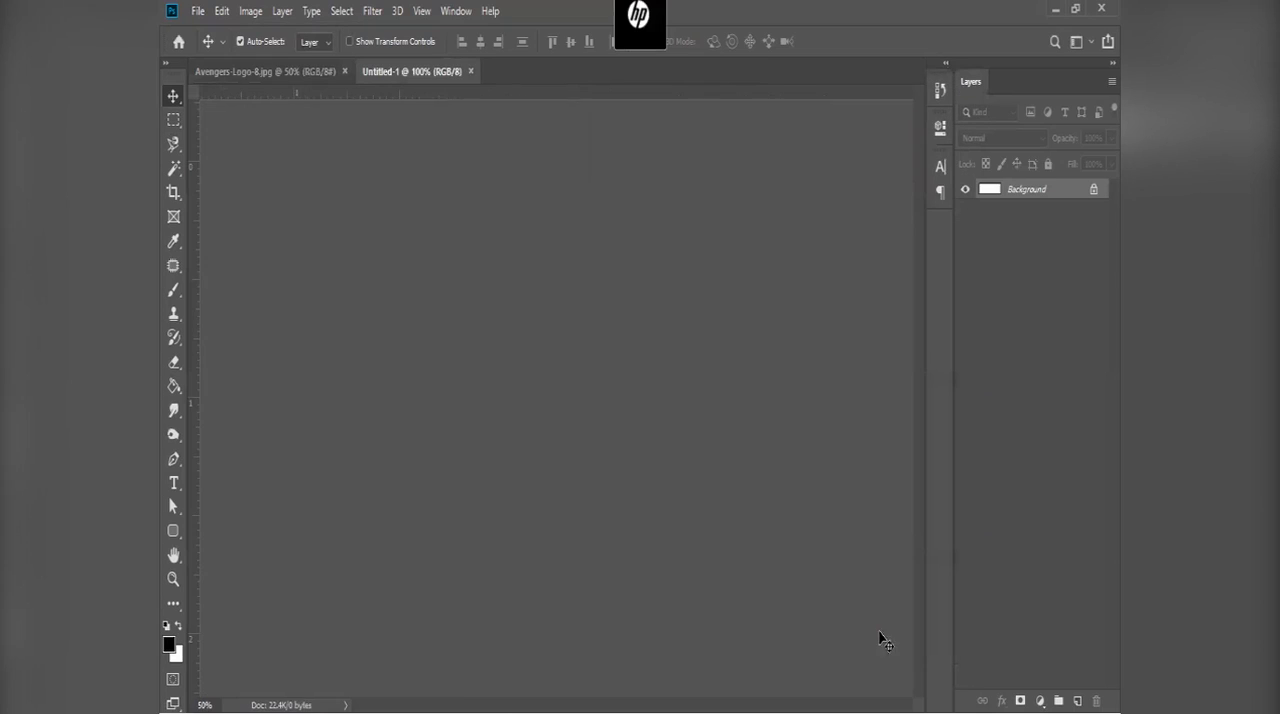
Step: Rotate the blank canvas a quarter turn so it stands in portrait orientation
scroll(540, 391, up, 10)
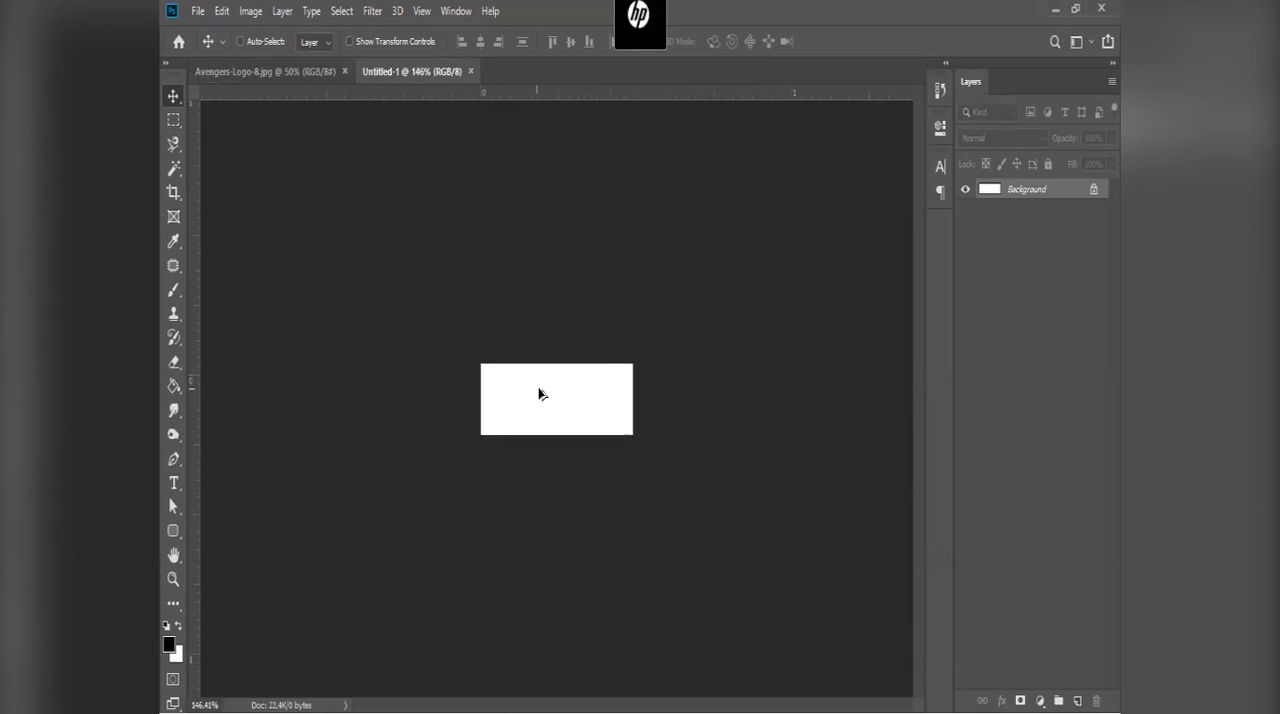
click(250, 11)
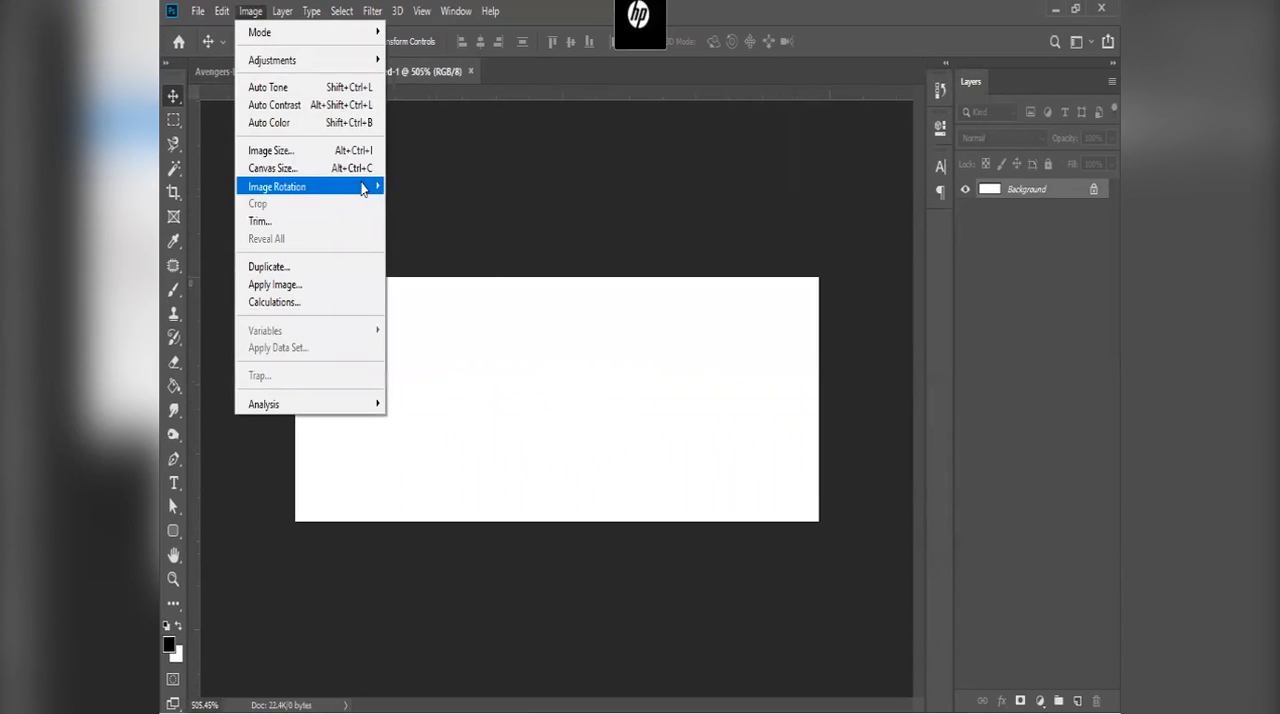
mouse_move(366, 187)
click(460, 204)
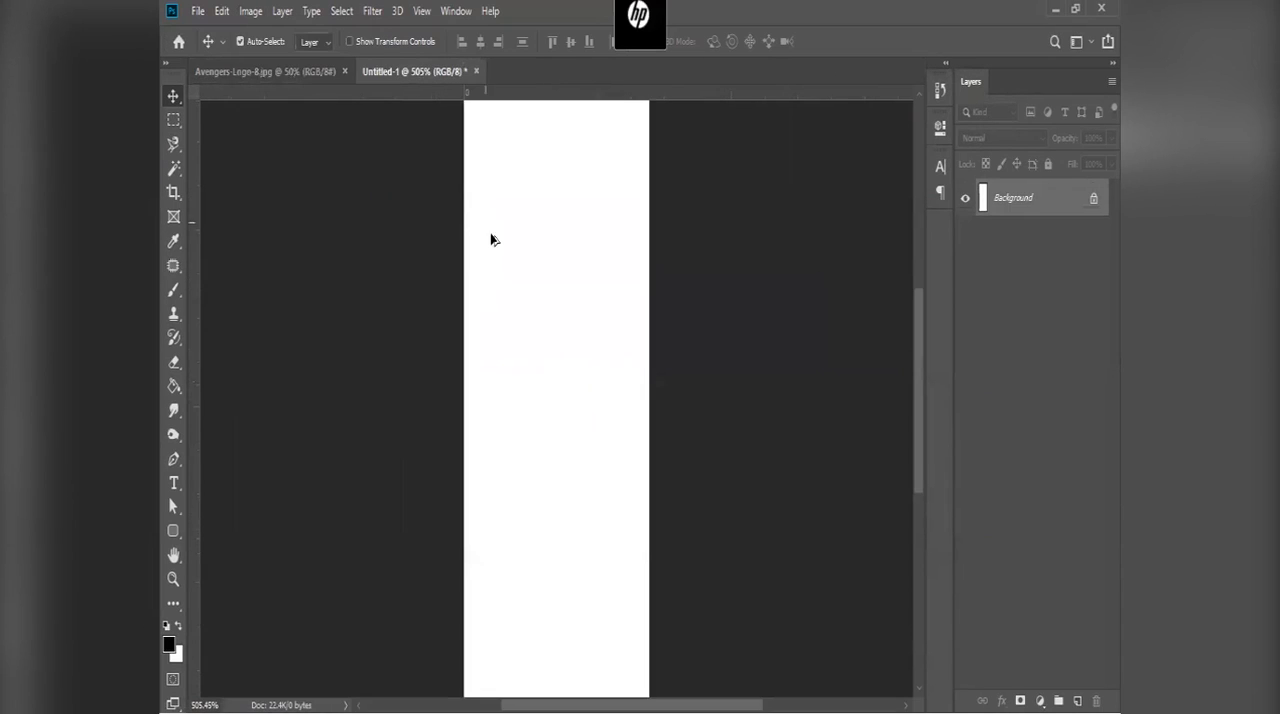
scroll(491, 237, down, 3)
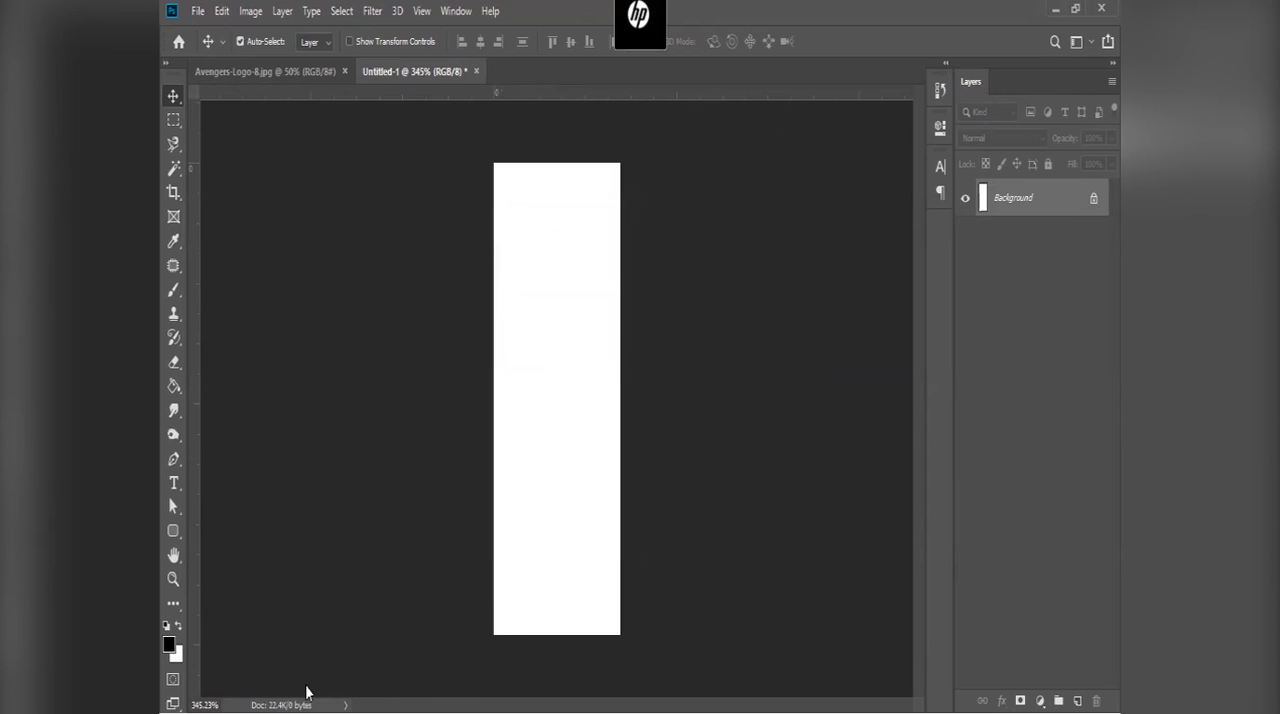
Step: Convert the Avengers logo's locked background to Layer 0 and bring it into the Untitled-1 document
click(266, 70)
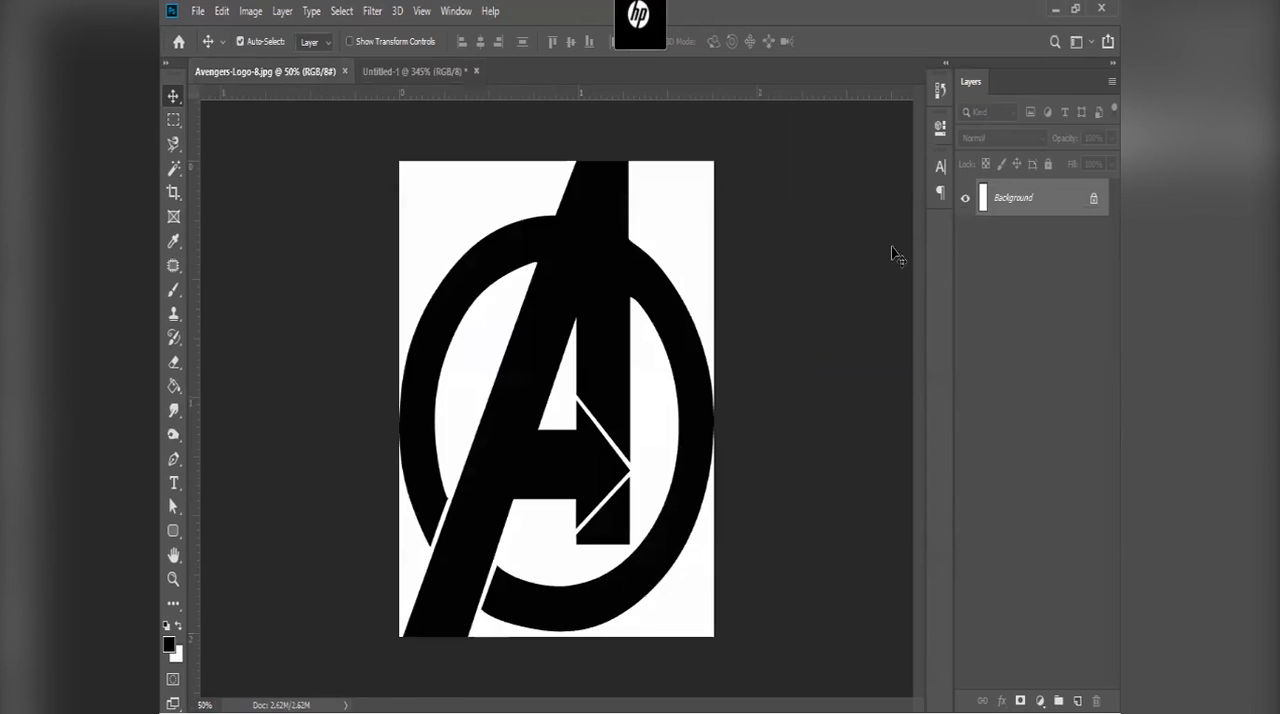
double_click(1057, 202)
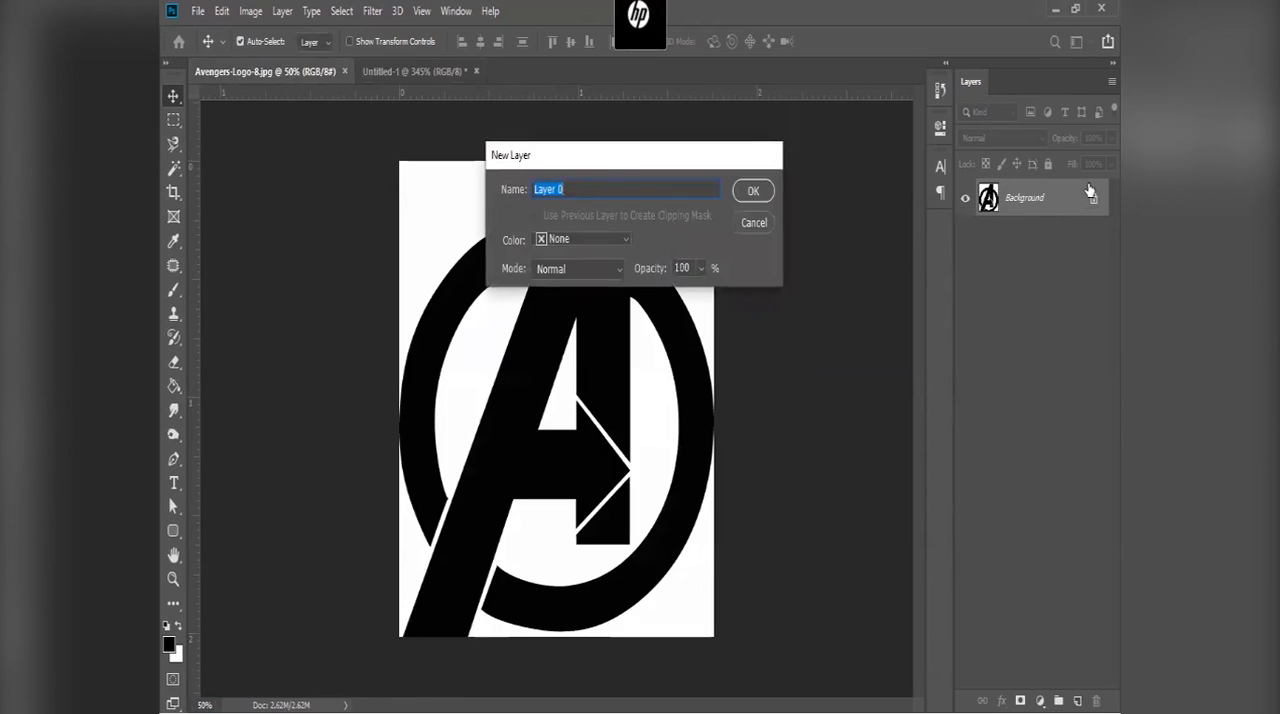
key(Return)
drag(506, 198, 563, 362)
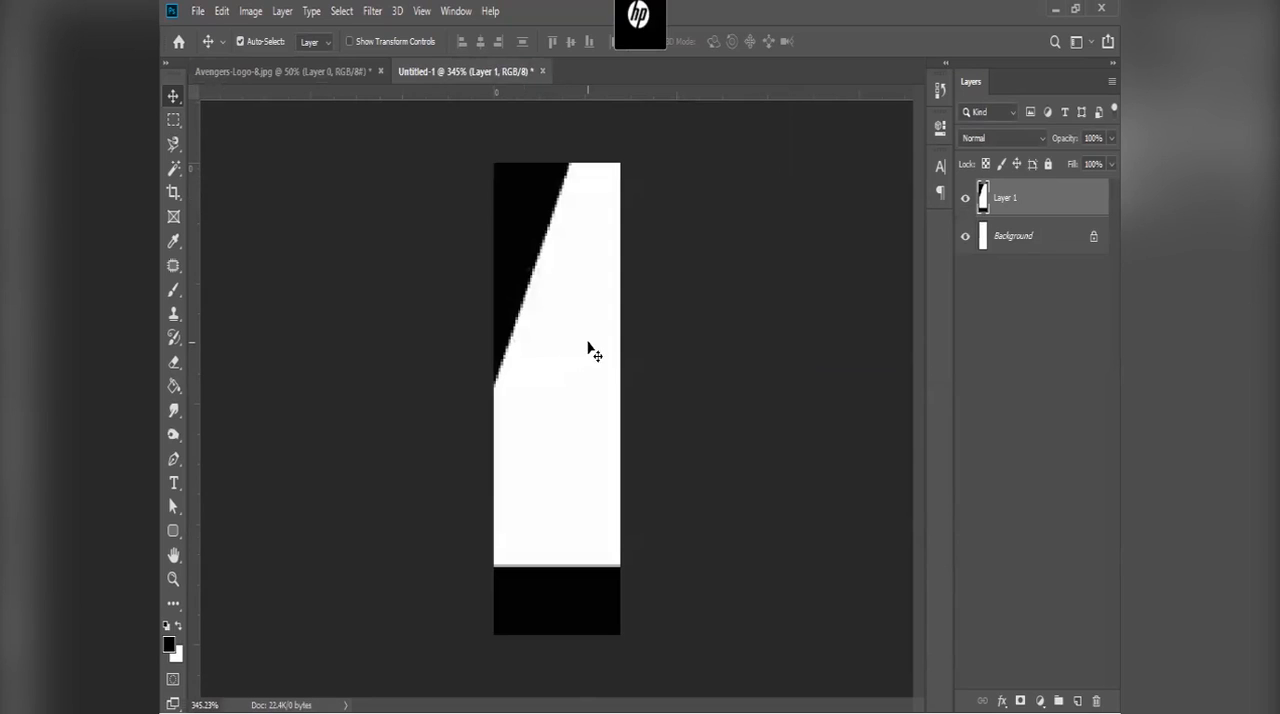
Step: Enable Show Transform Controls, scale the logo layer proportionally to 5.26%, and centre it on the narrow canvas
scroll(595, 355, down, 10)
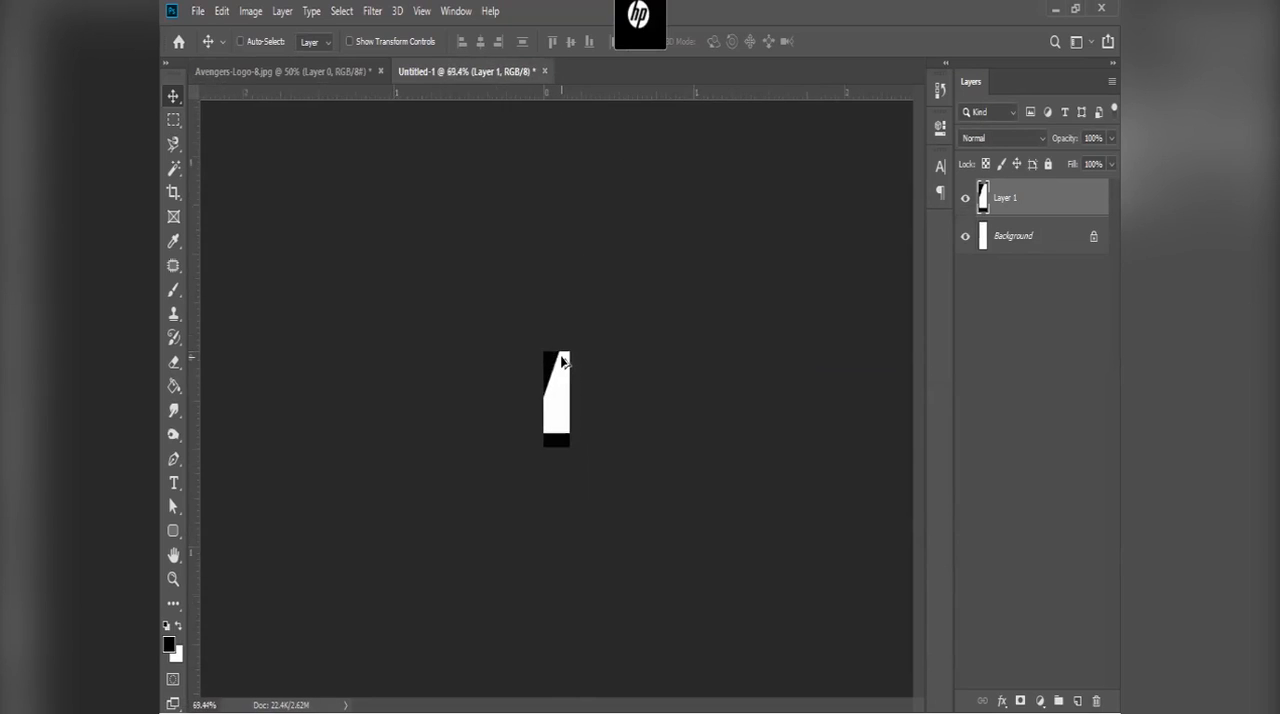
key(ctrl+t)
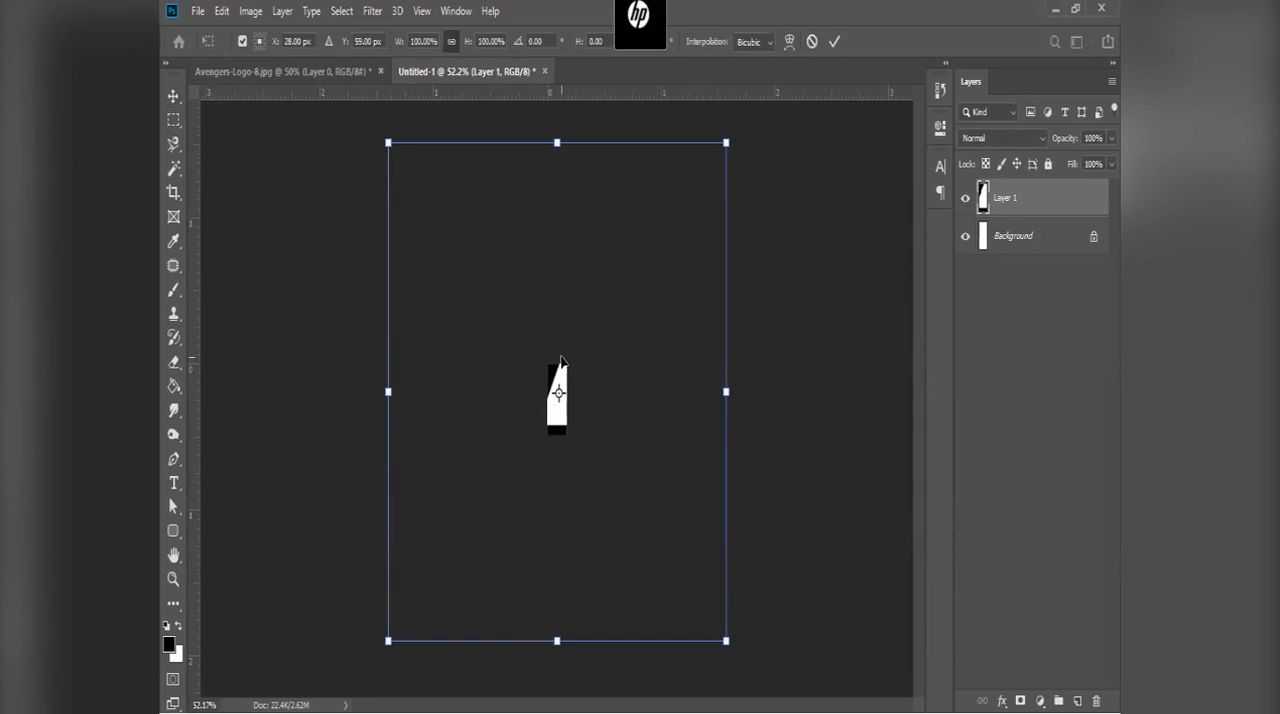
key(Return)
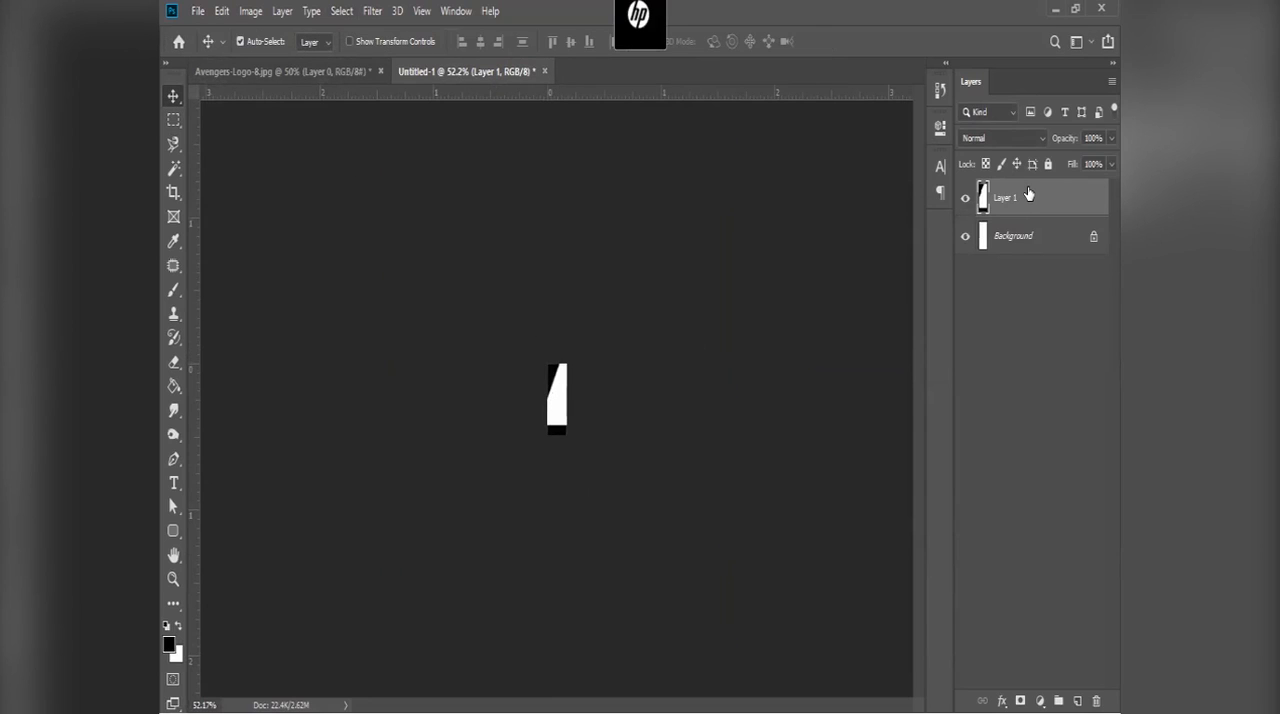
click(349, 41)
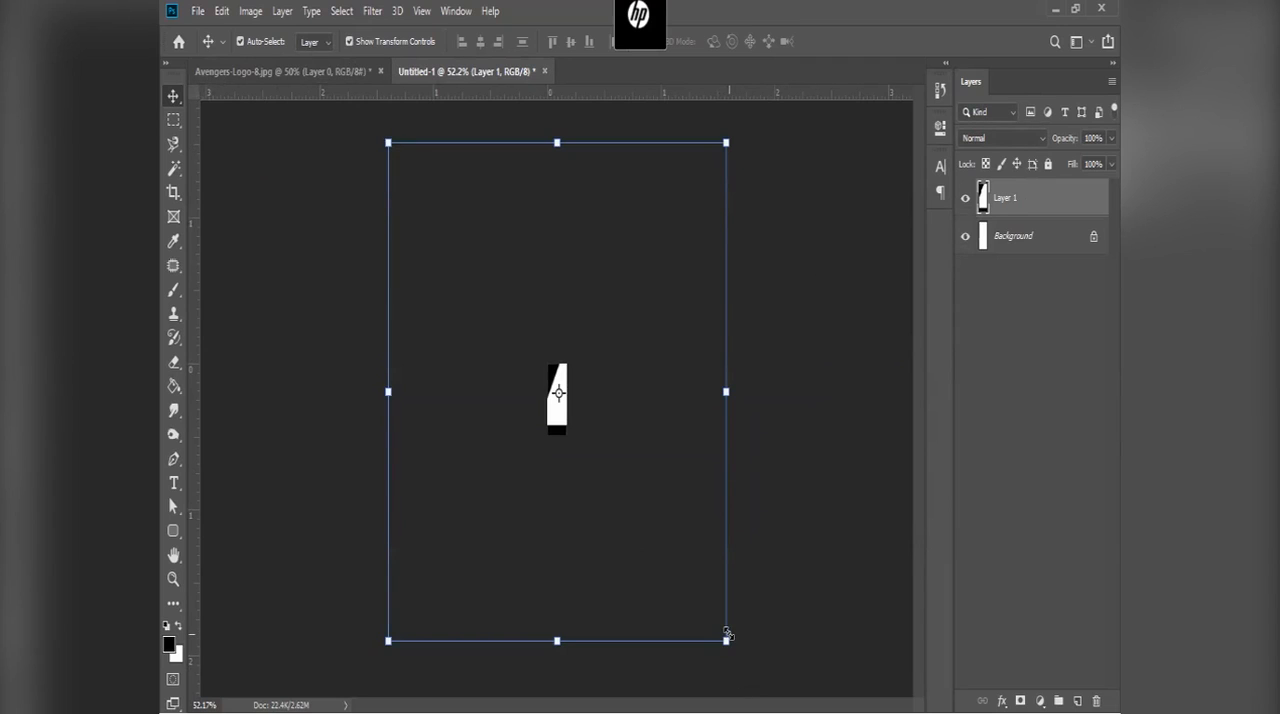
drag(717, 631, 566, 407)
scroll(566, 407, up, 5)
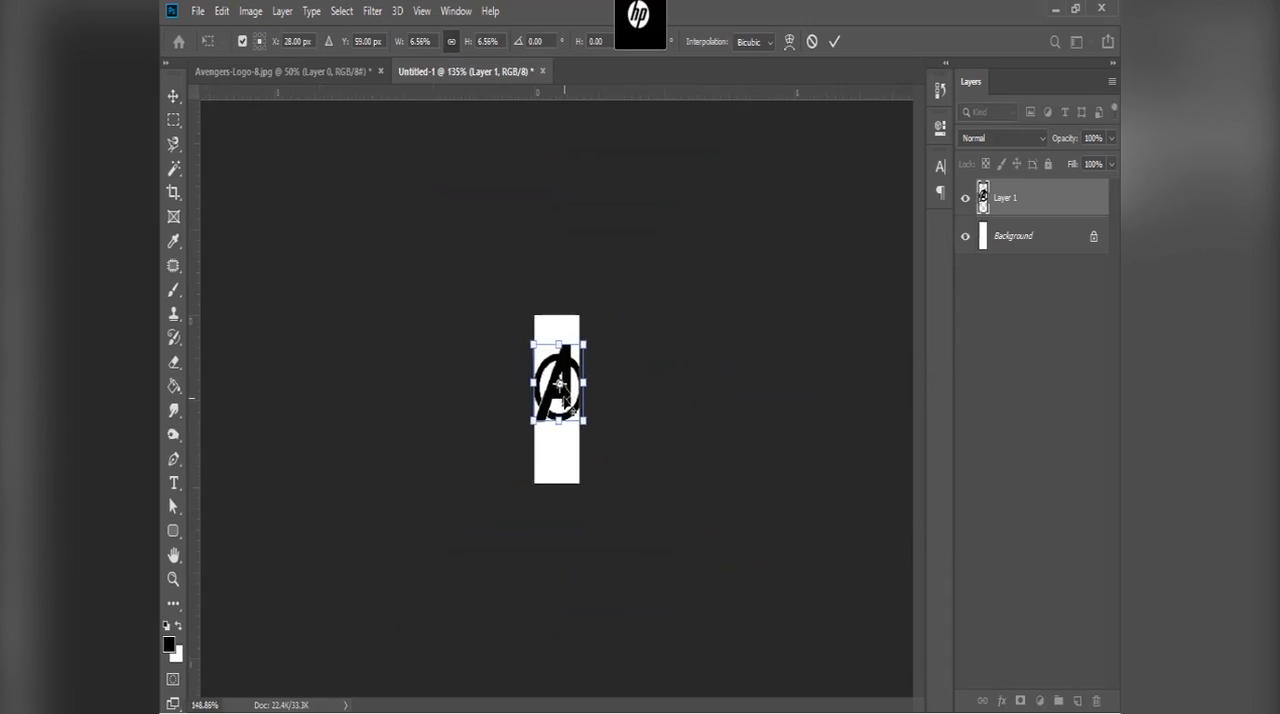
drag(614, 444, 572, 428)
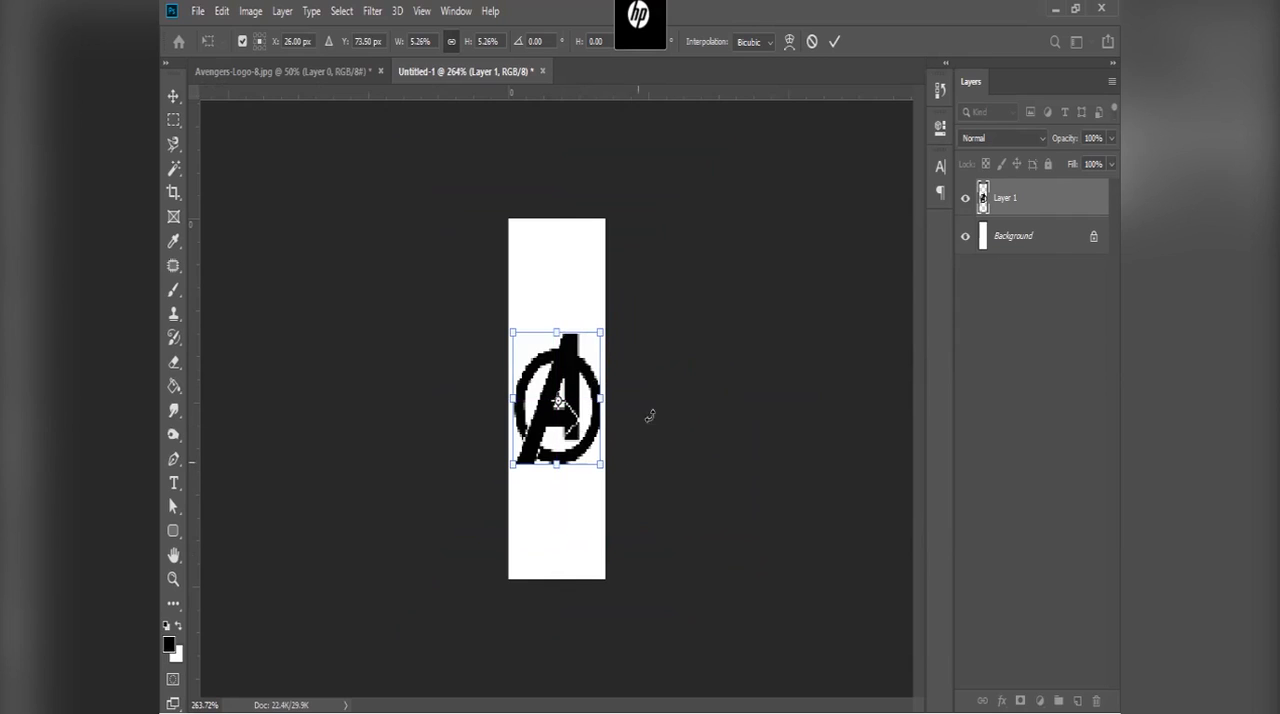
click(834, 42)
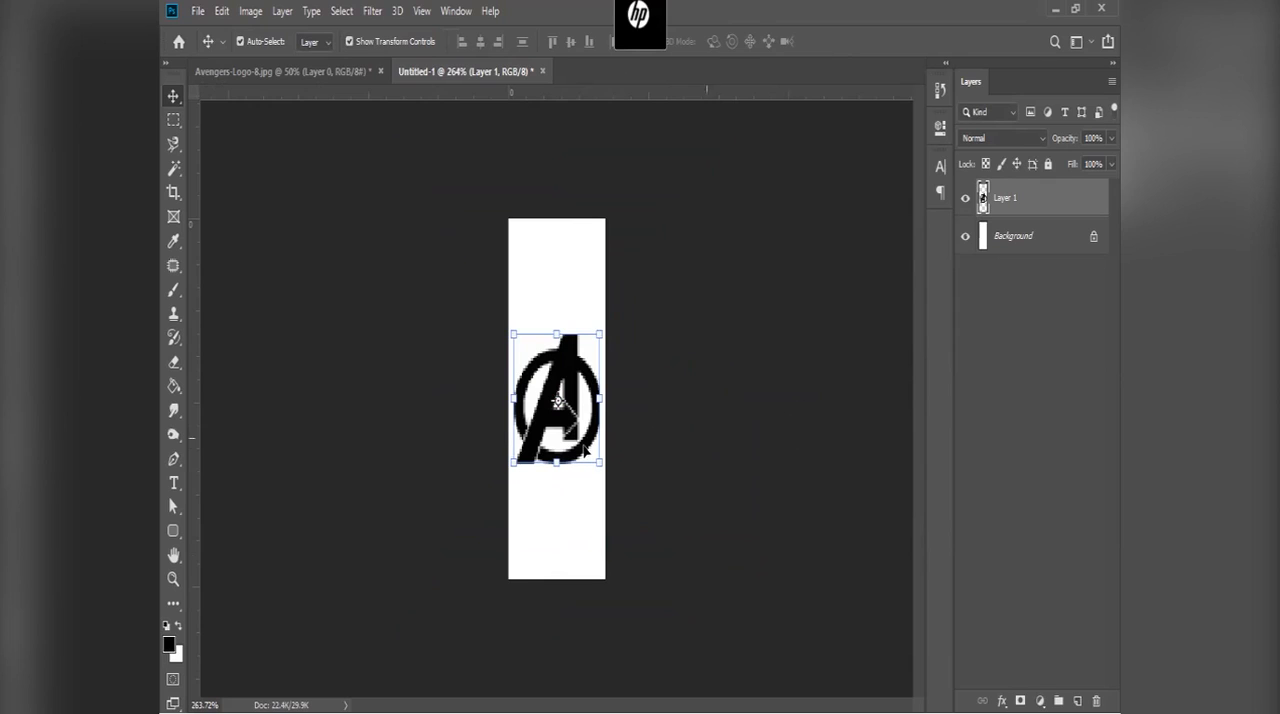
Step: View the document at 100% zoom with the logo layer deselected to examine the logo at actual size
click(1029, 426)
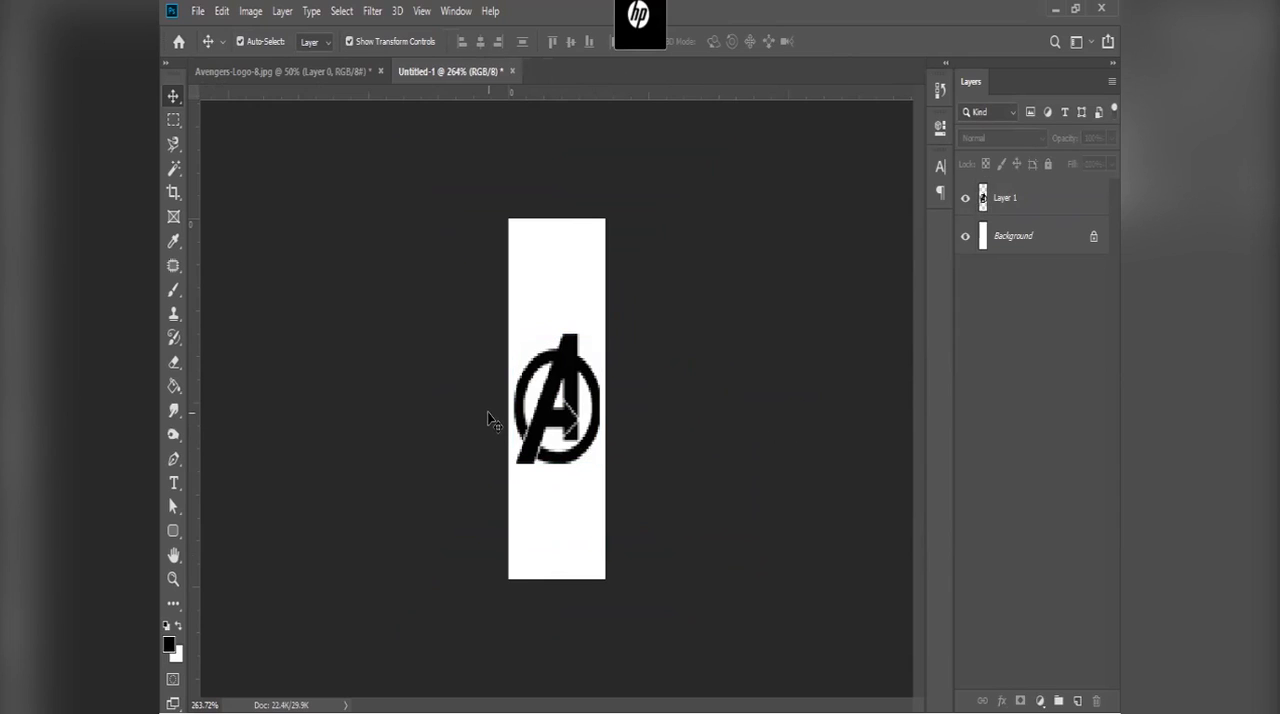
click(558, 400)
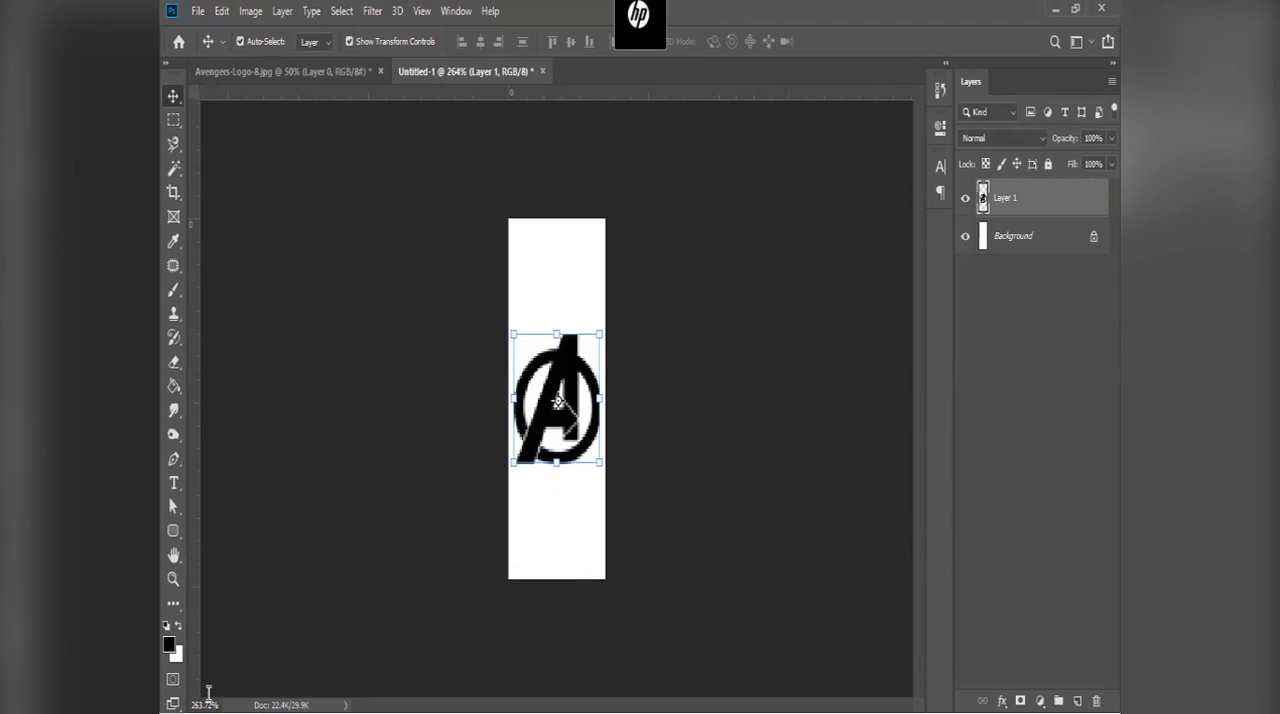
drag(212, 700, 172, 688)
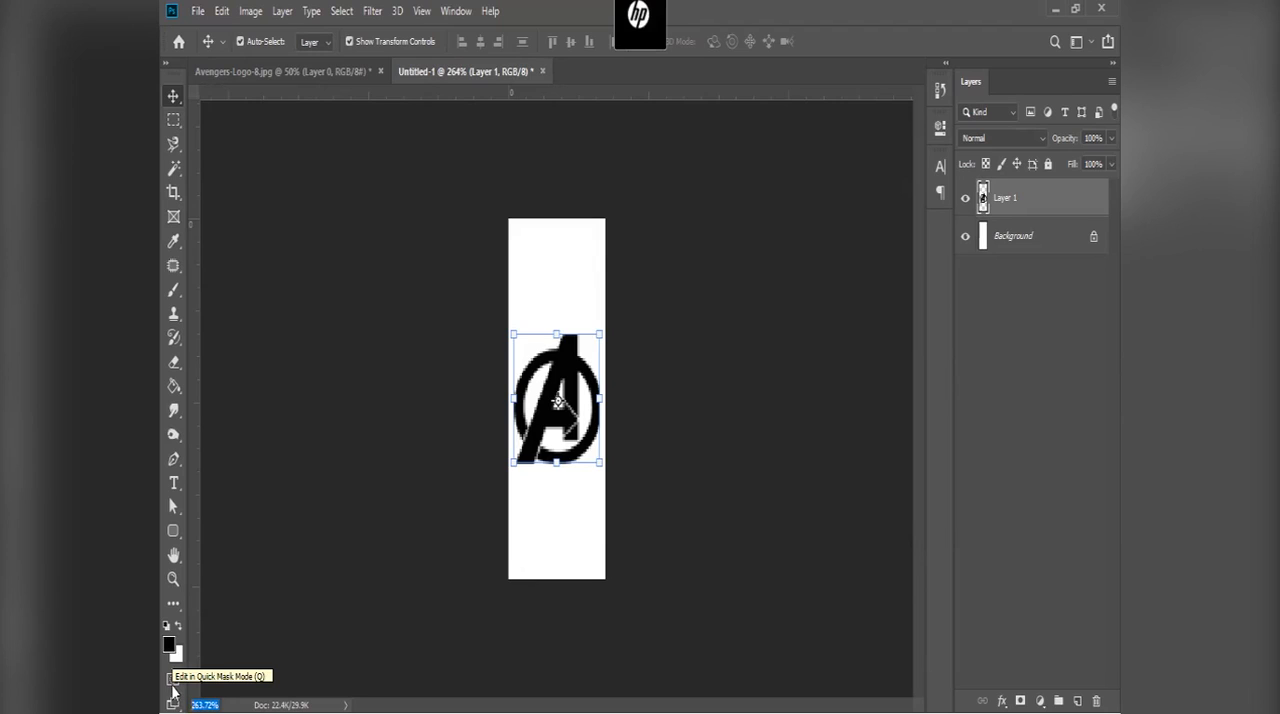
text(100)
key(Return)
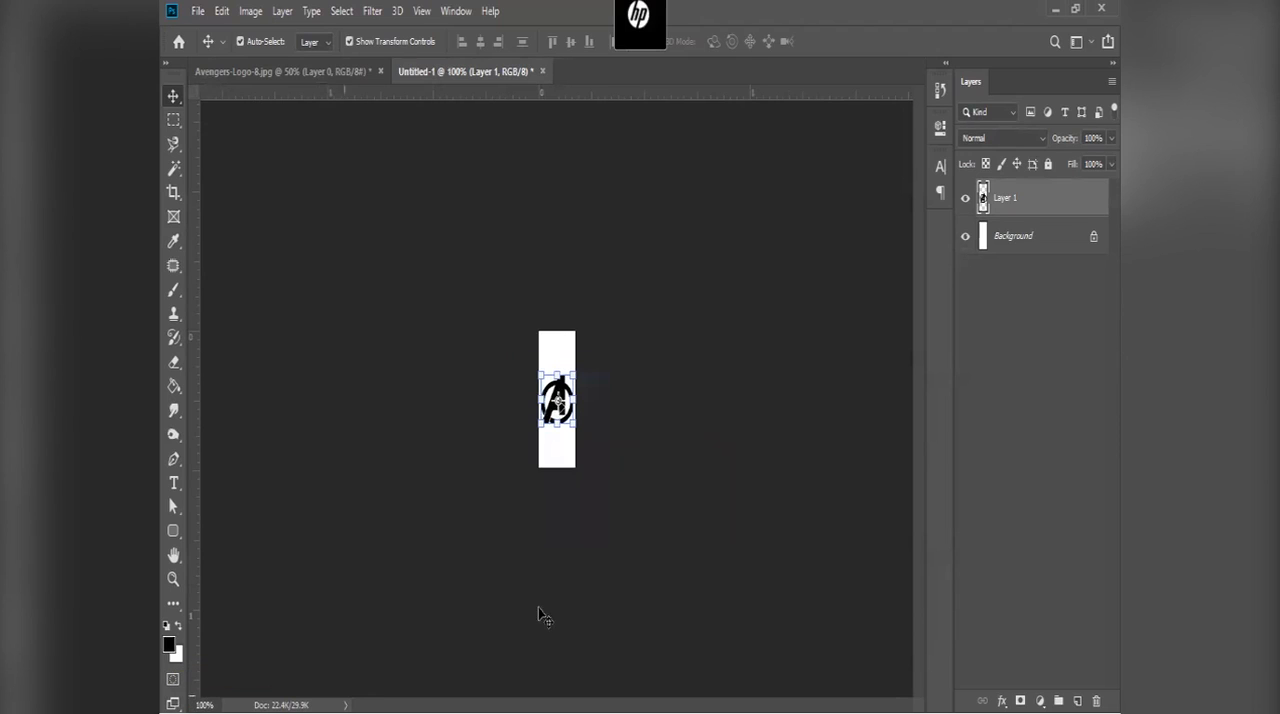
click(1017, 420)
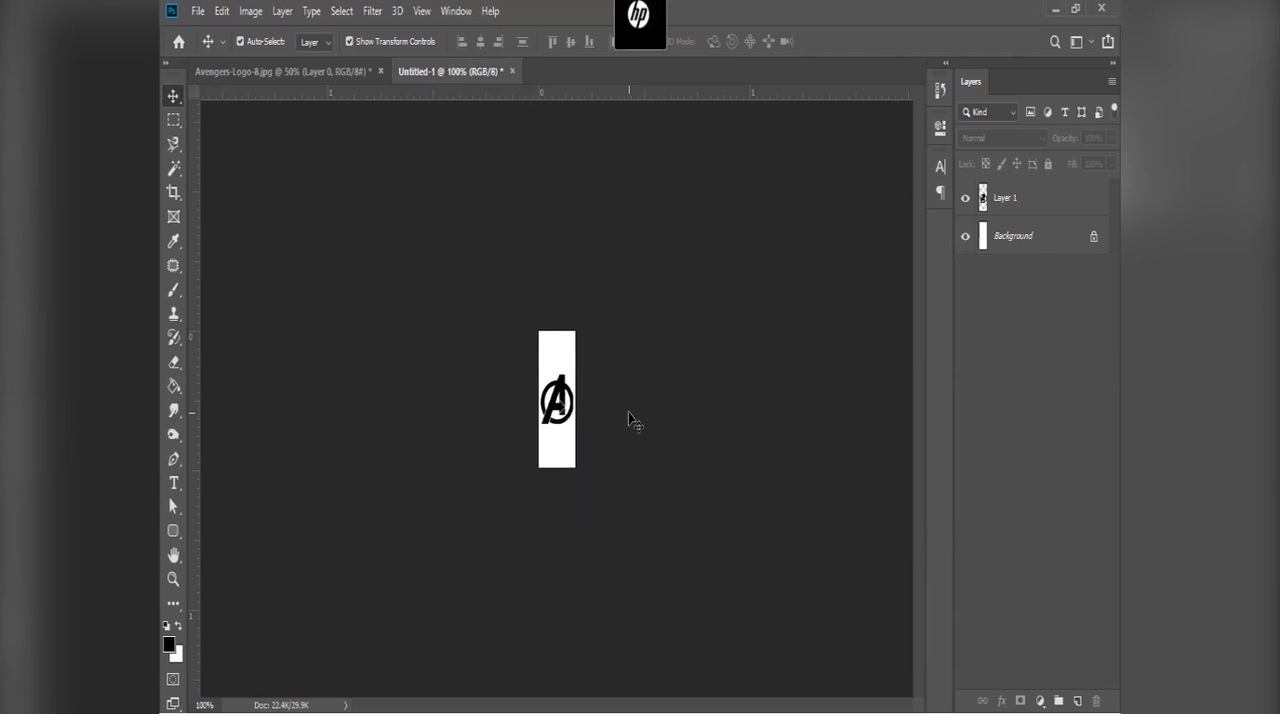
Step: Check the pixel dimensions and resolution of the original Avengers logo document without changing its image size
click(312, 78)
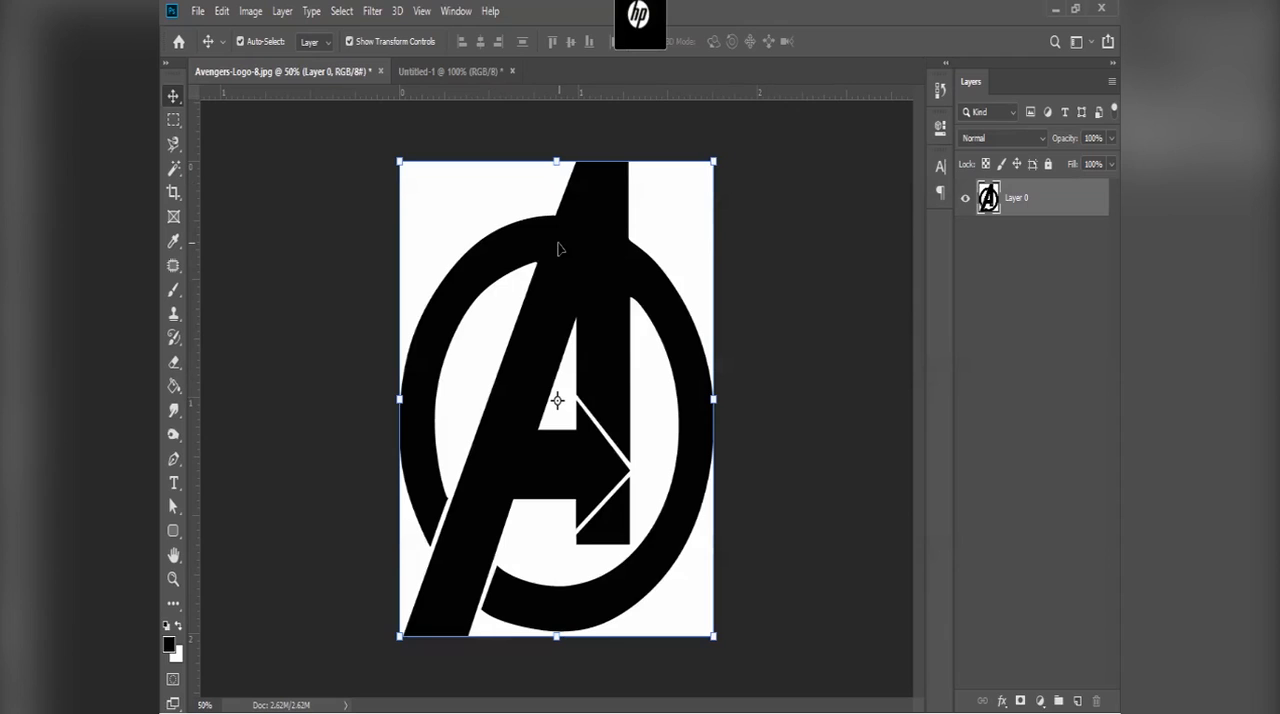
click(250, 11)
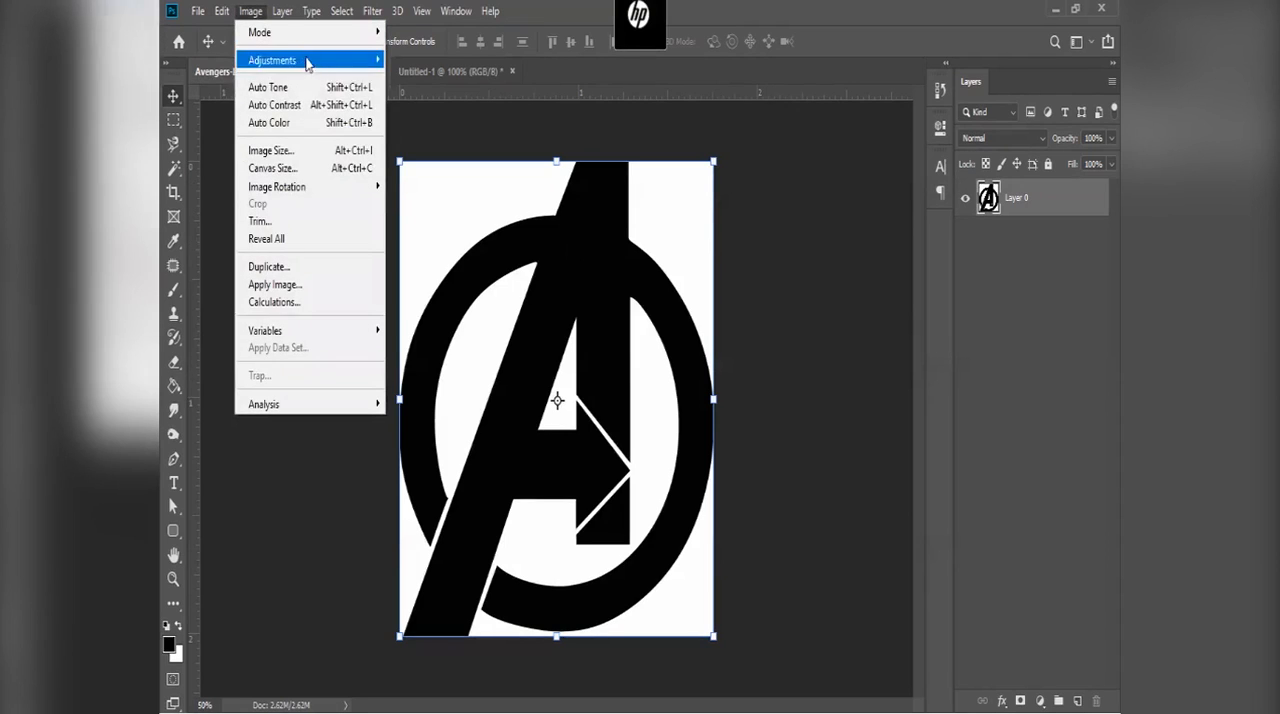
click(325, 148)
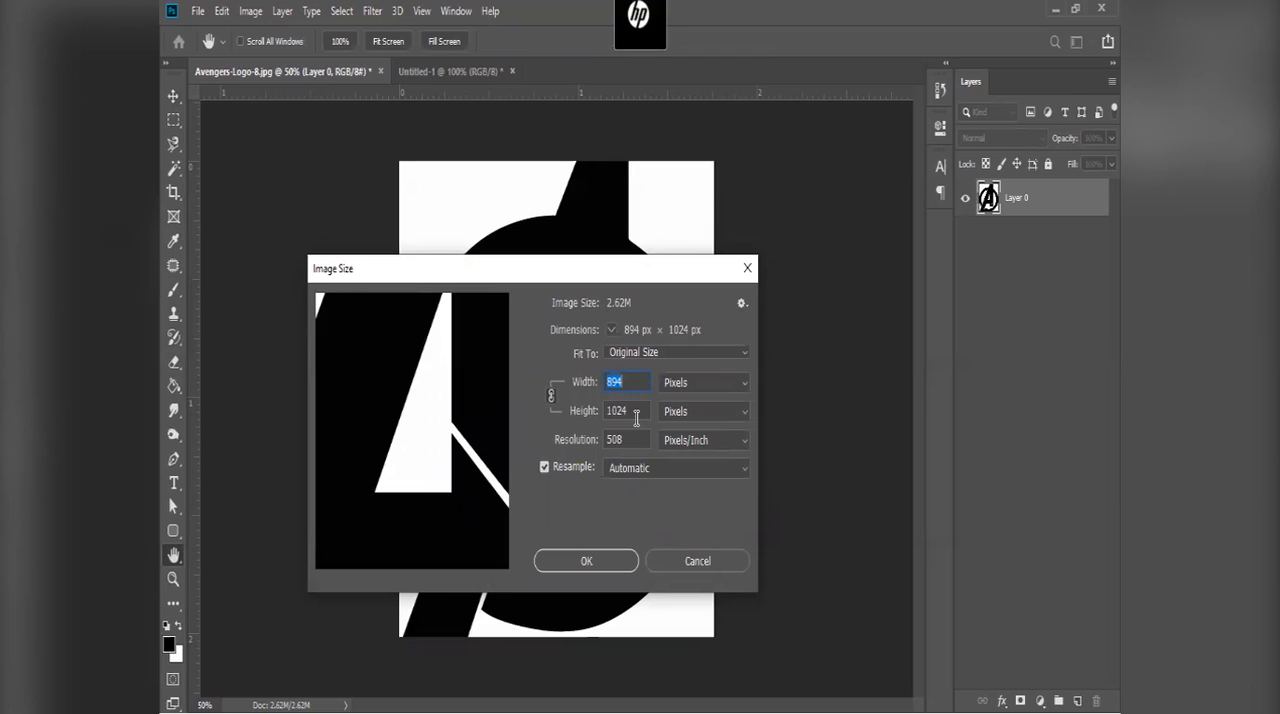
click(697, 556)
key(v)
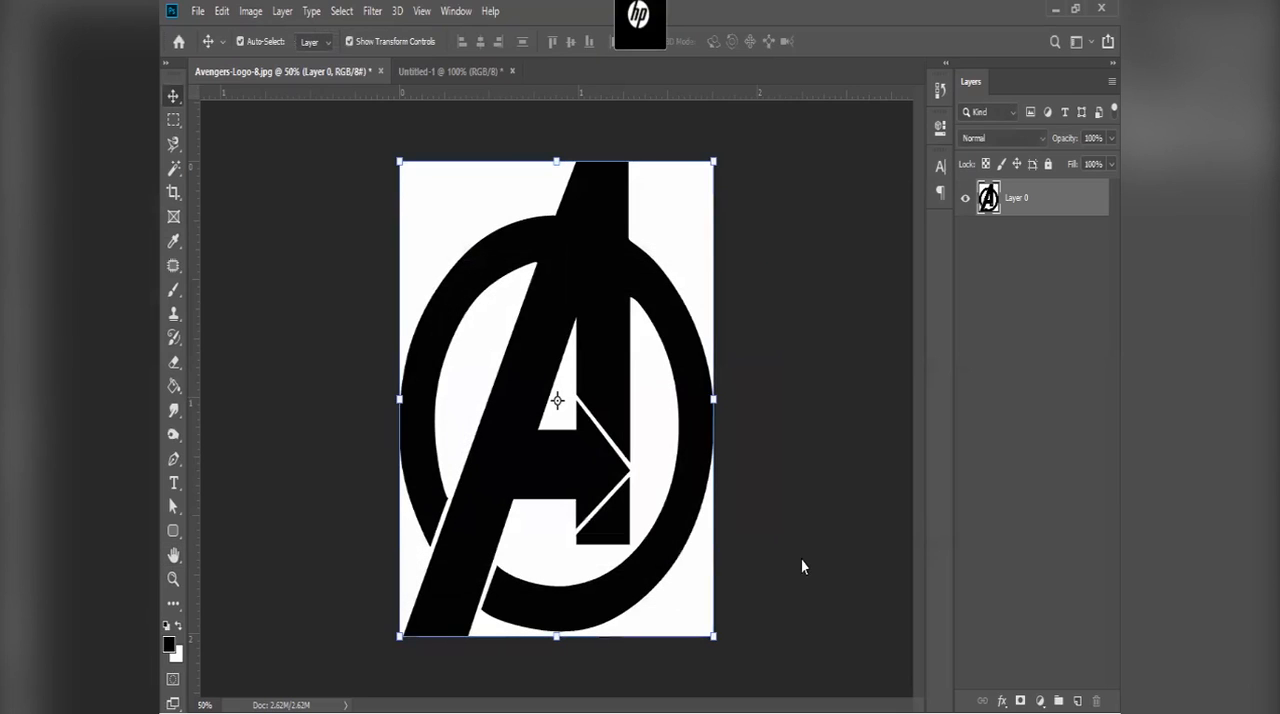
Step: Resize the Untitled-1 document to a height of 157 pixels with proportions linked, and inspect the logo's pixels up close
click(450, 71)
click(250, 11)
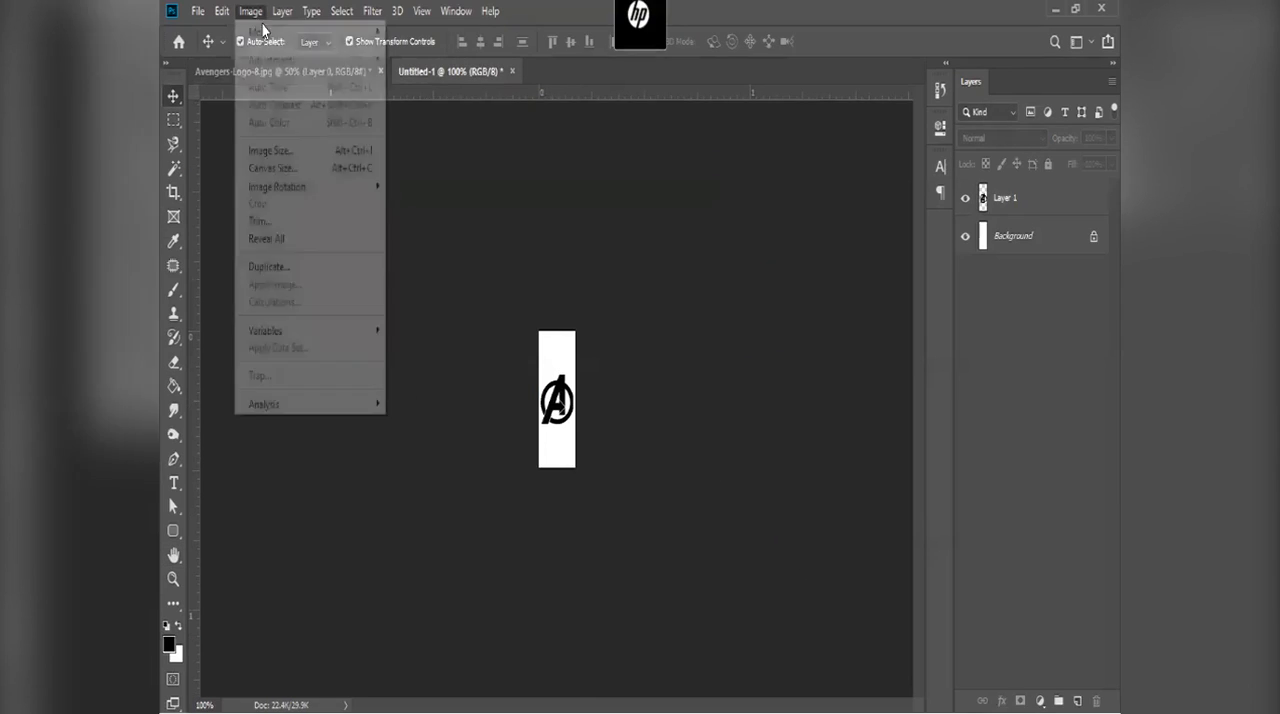
click(332, 152)
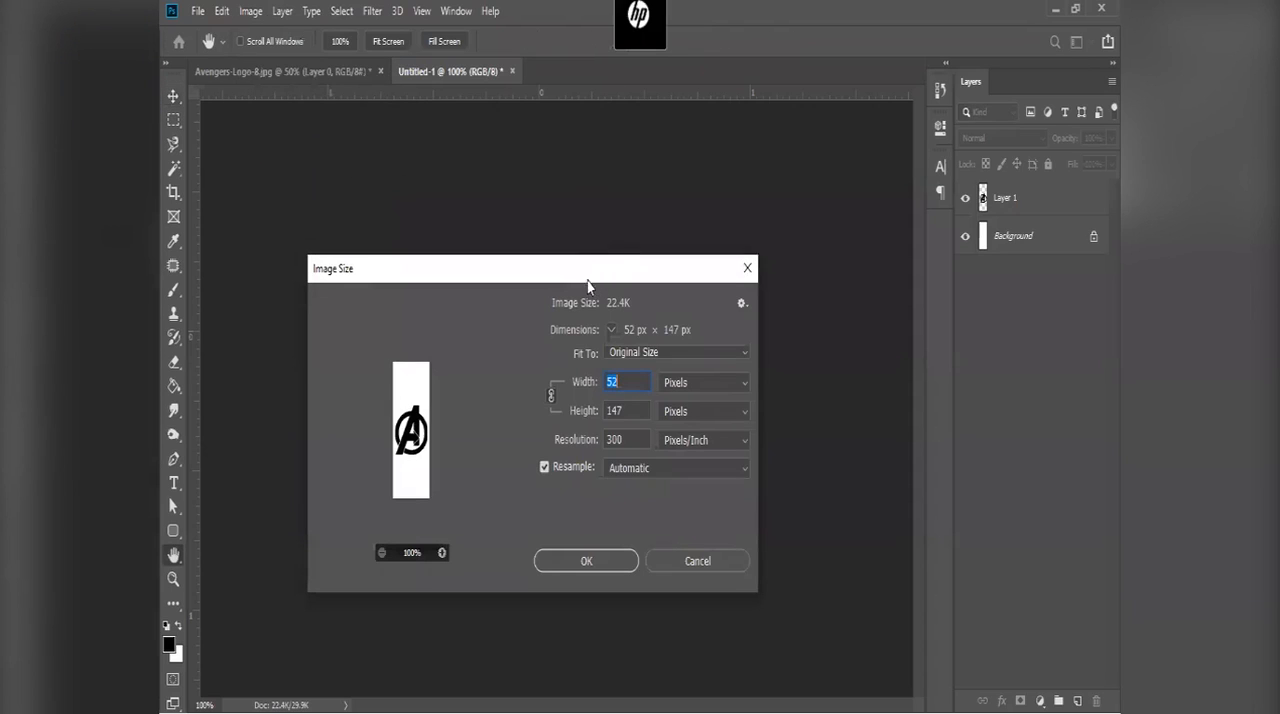
click(614, 409)
text(157)
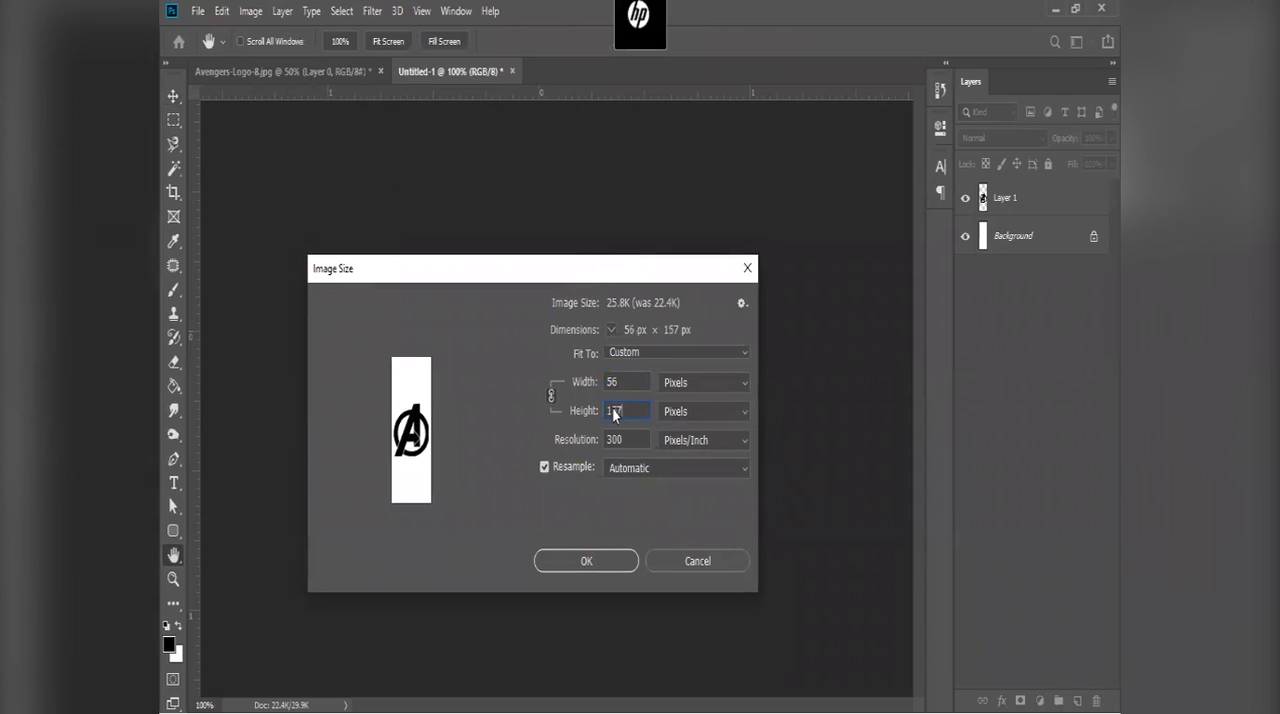
key(Return)
key(v)
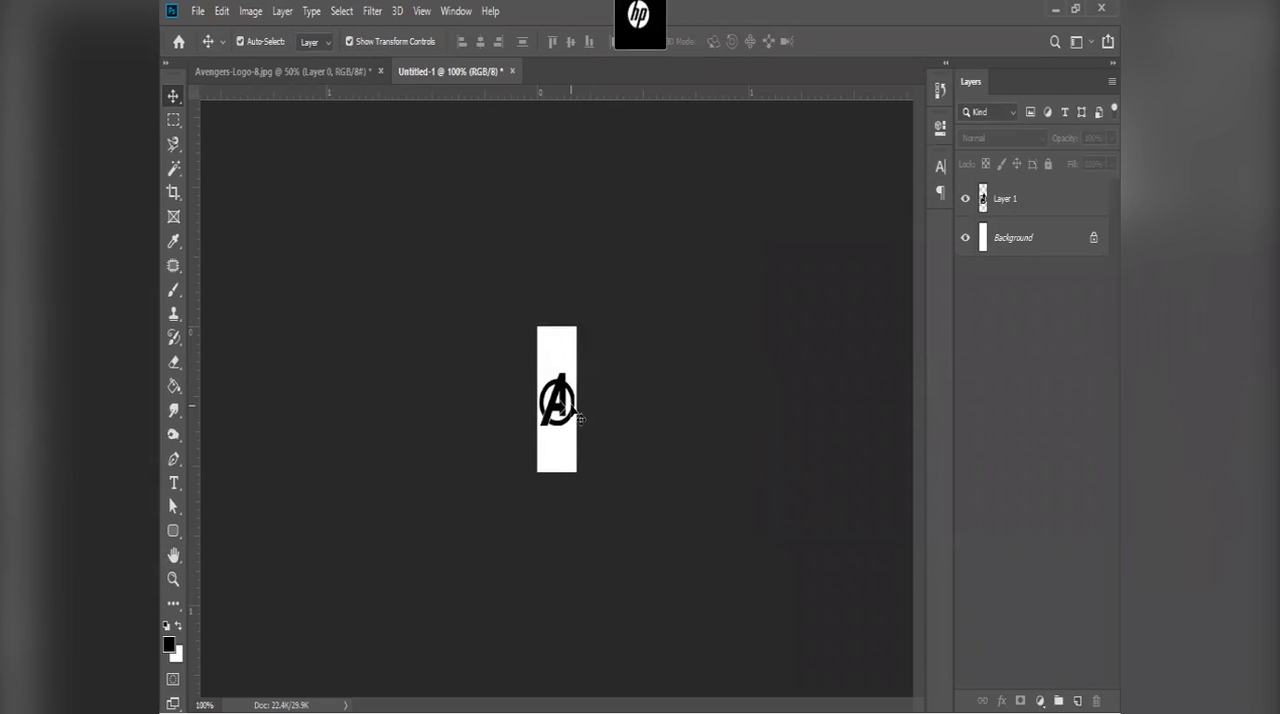
scroll(580, 418, up, 10)
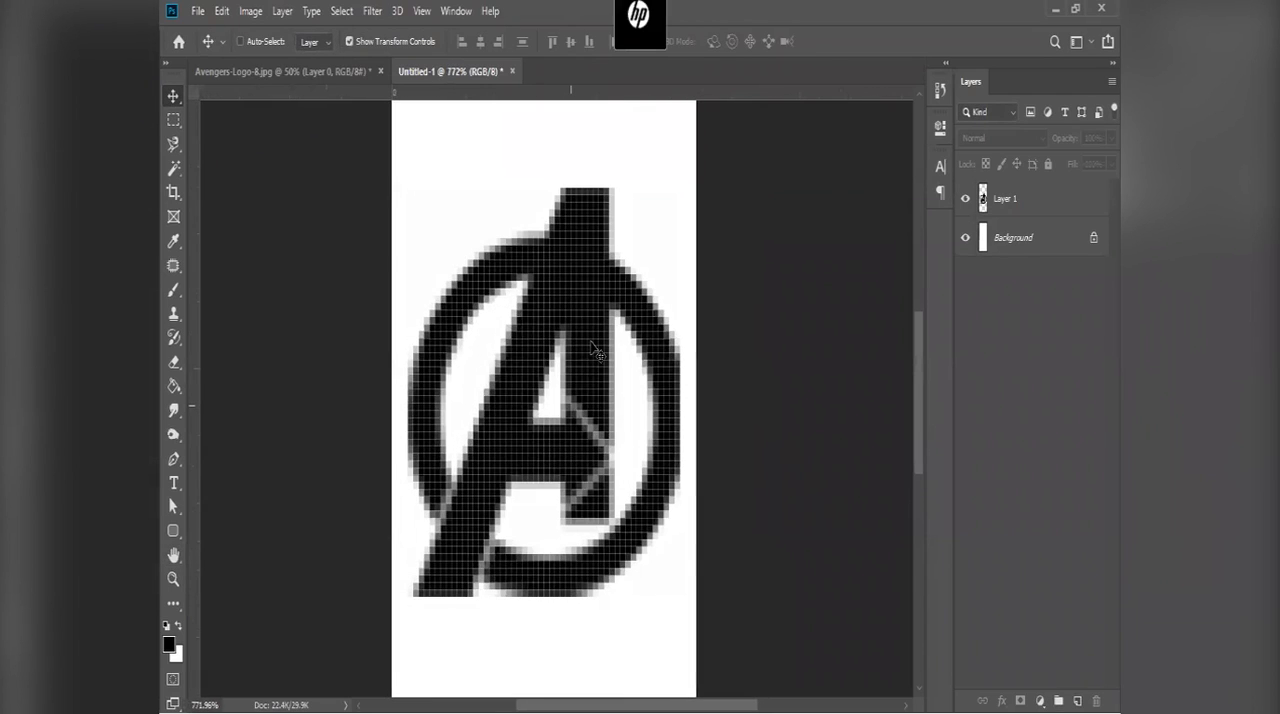
scroll(592, 350, down, 5)
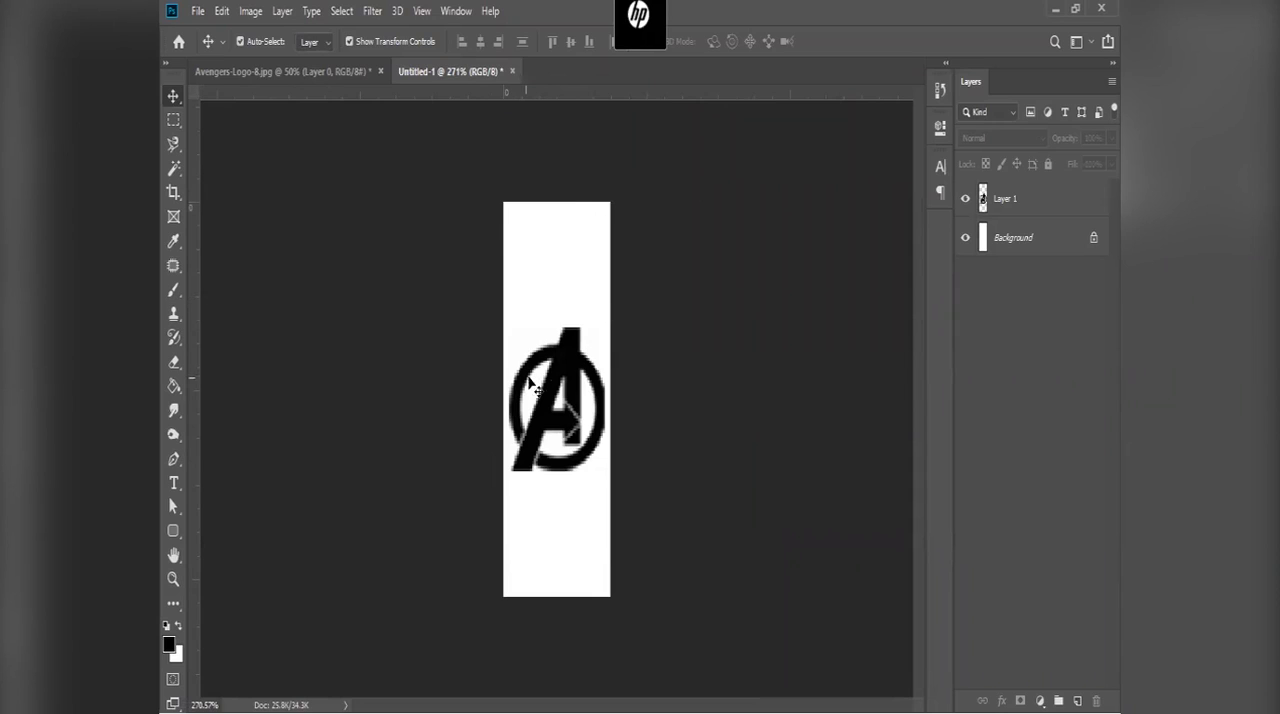
Step: Select the logo layer and hide the Background layer
click(572, 379)
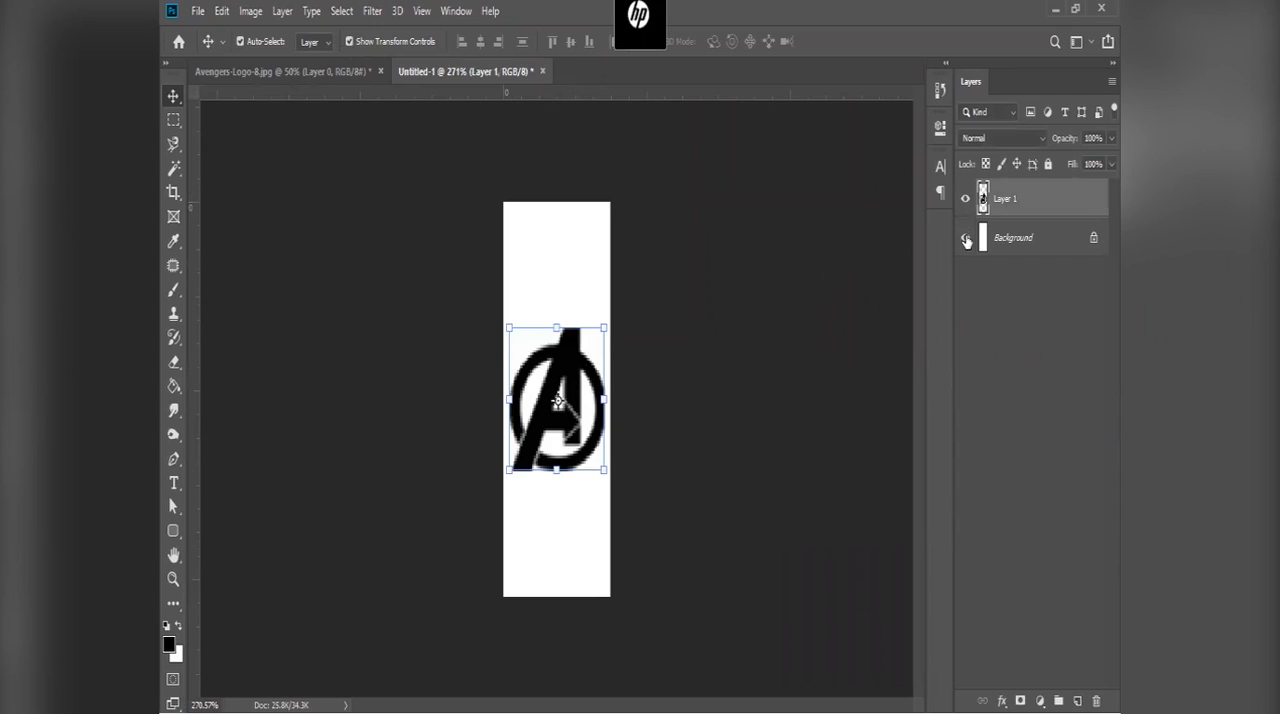
click(967, 240)
scroll(506, 310, up, 5)
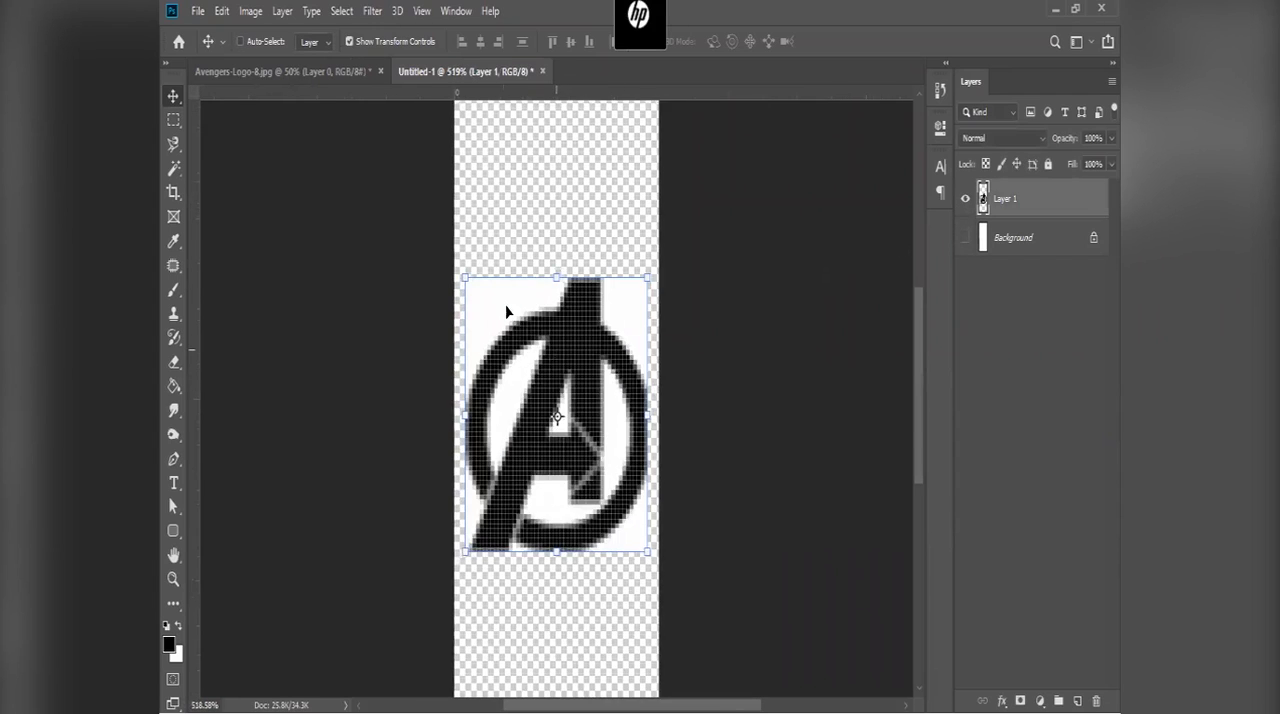
Step: Select the white areas around and inside the logo on Layer 1 with the Magic Wand at tolerance 32
click(175, 169)
click(230, 189)
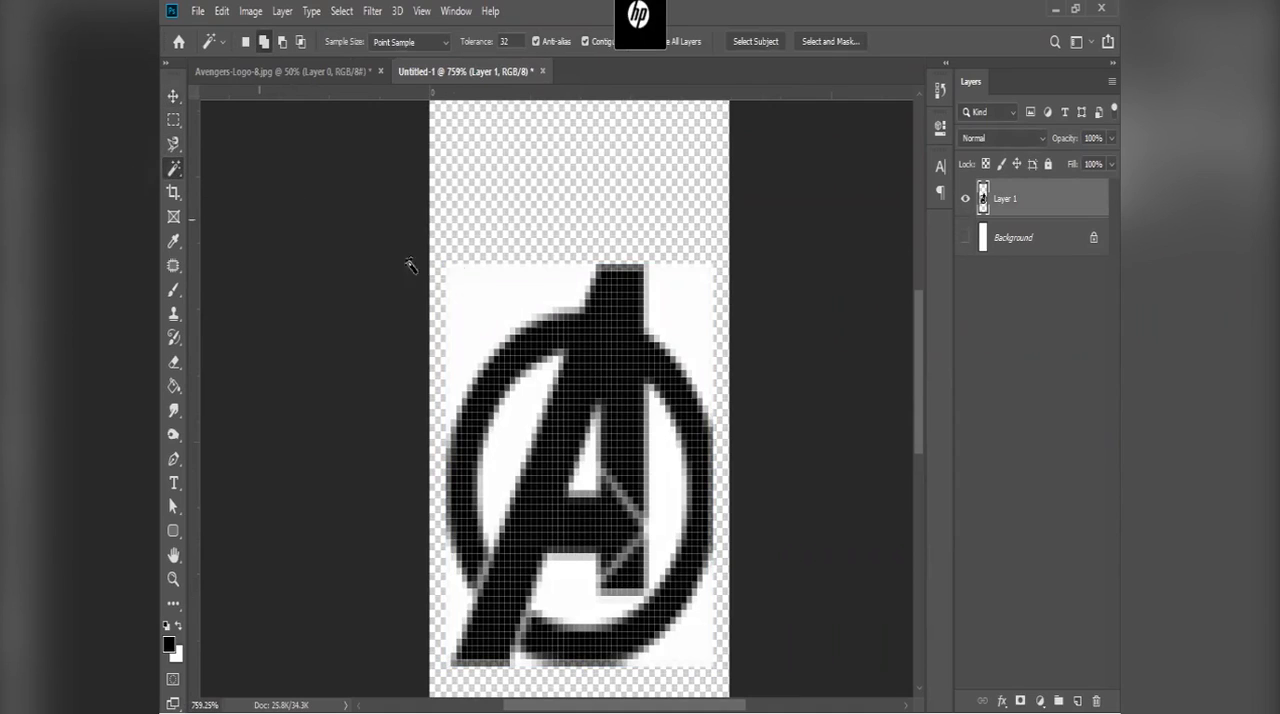
click(701, 278)
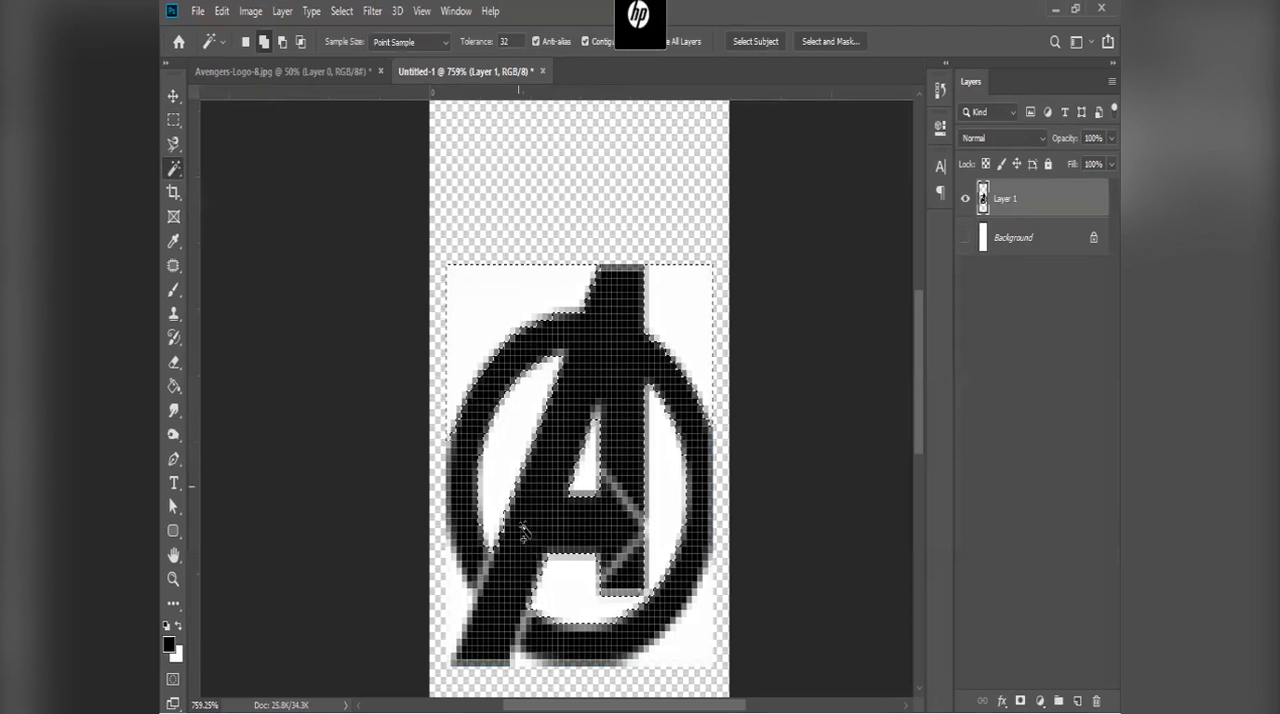
scroll(525, 488, down, 3)
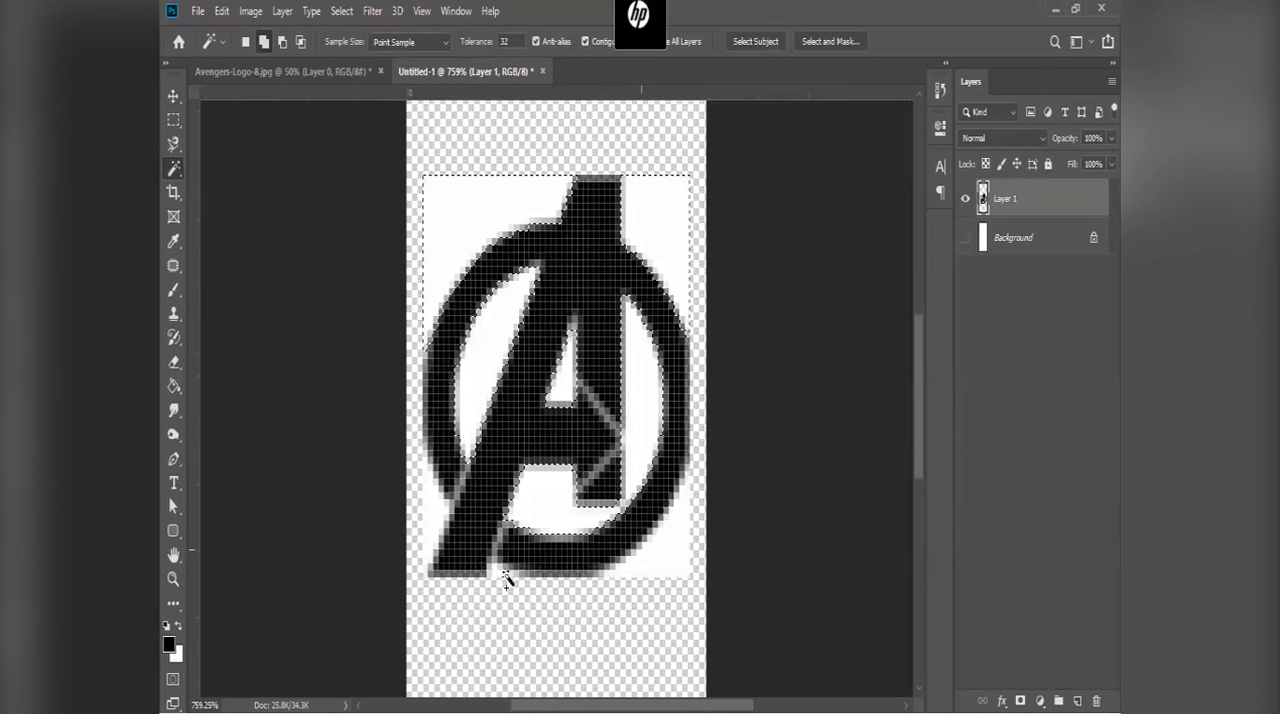
Step: Try feathering the selection and deleting the logo's white areas, and undo the deletion
right_click(448, 220)
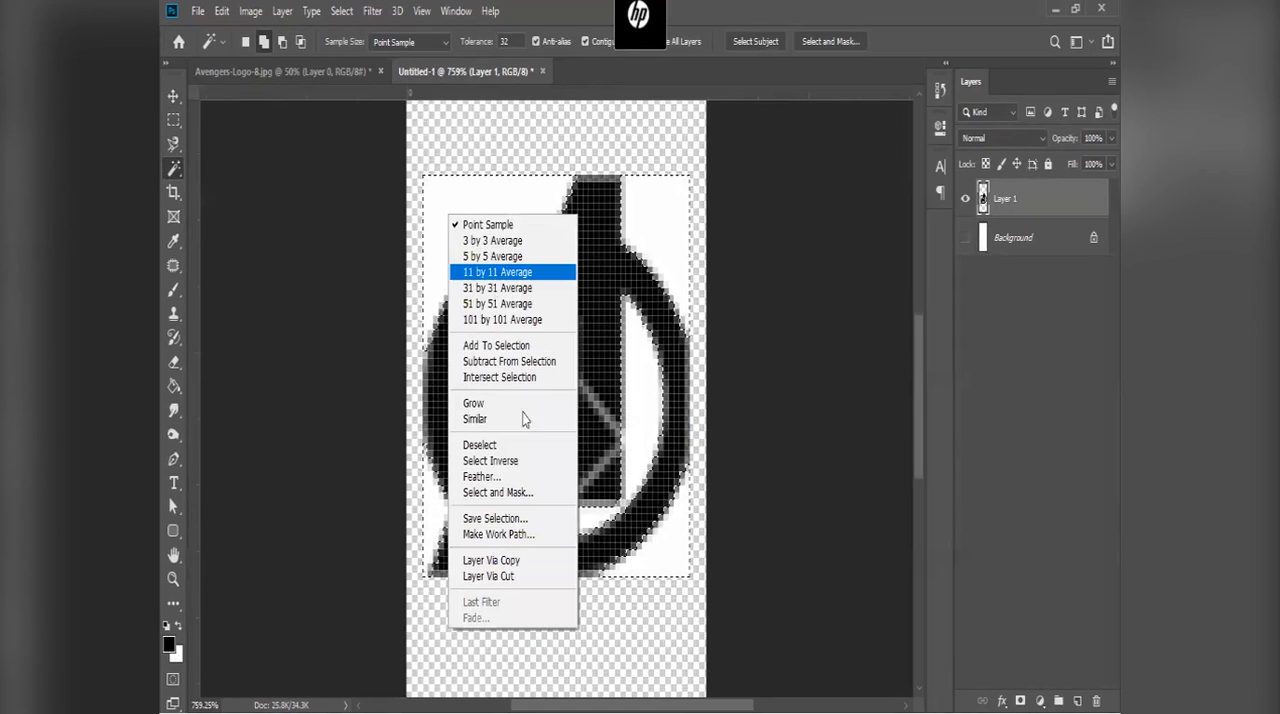
click(540, 478)
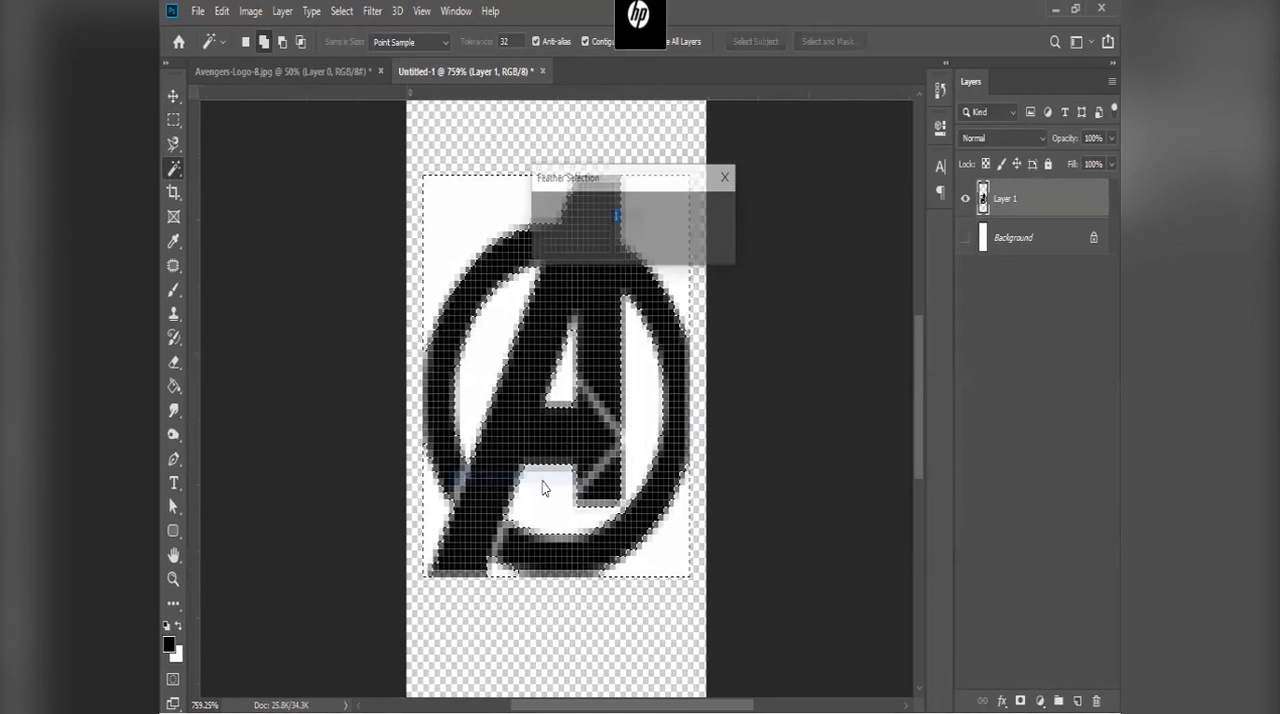
key(Return)
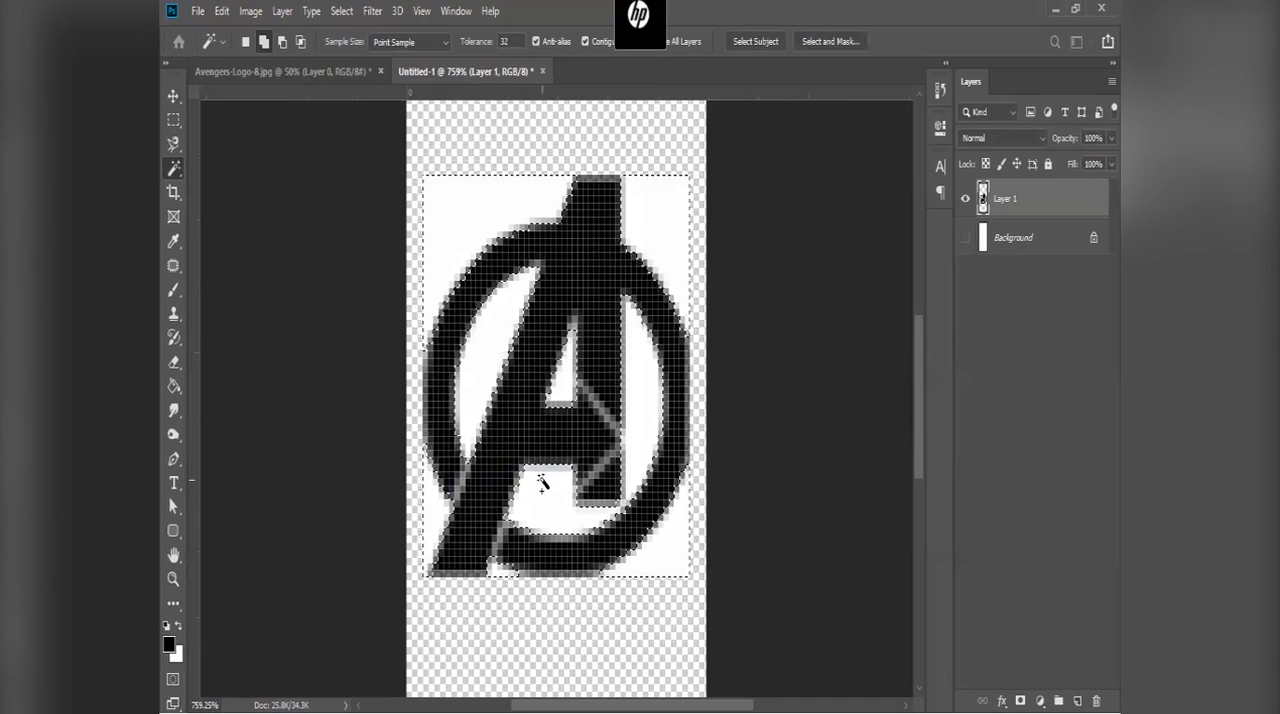
key(Delete)
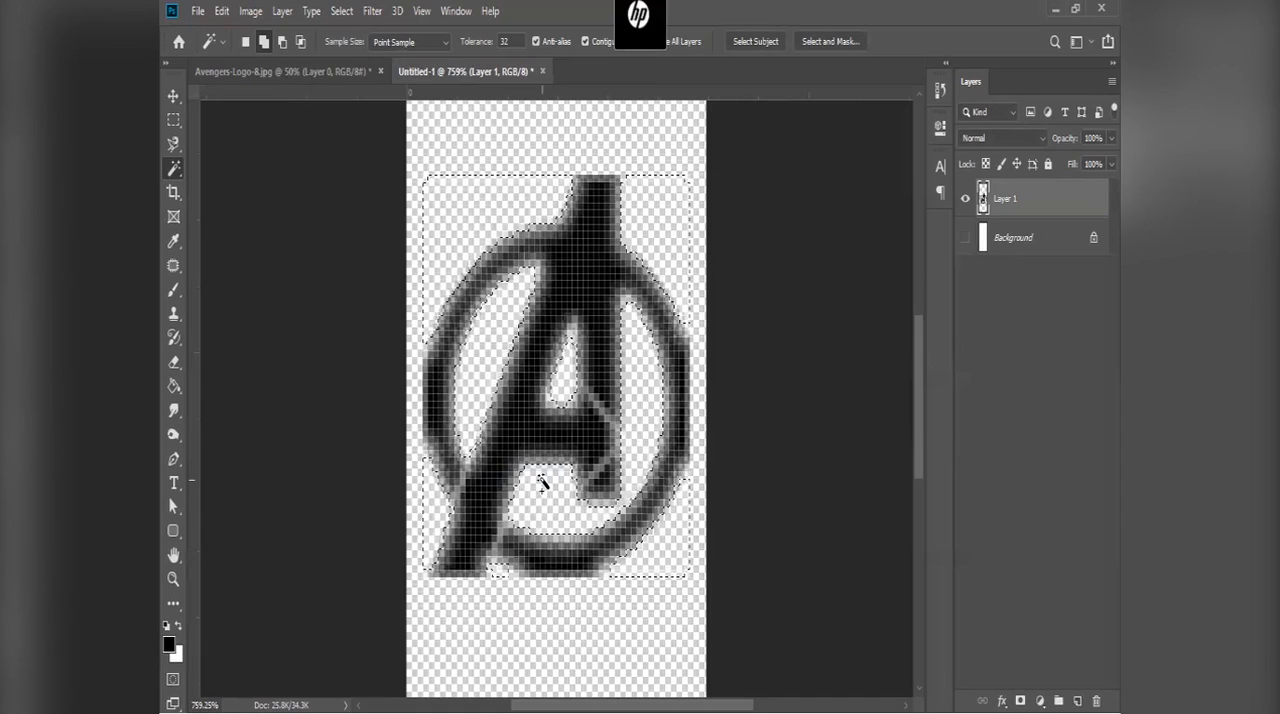
key(ctrl+z)
Step: Try deleting the white areas with a 0.5-pixel feather, undo the deletion, and clear the selection
right_click(560, 480)
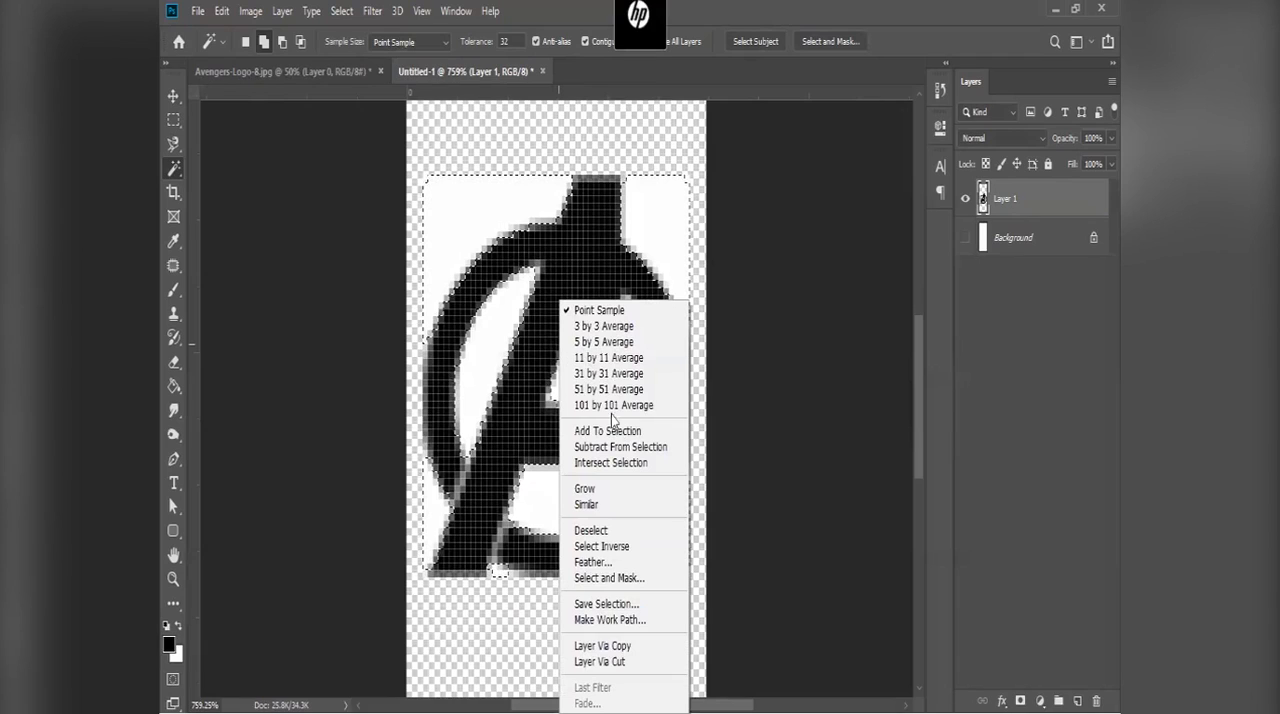
click(628, 562)
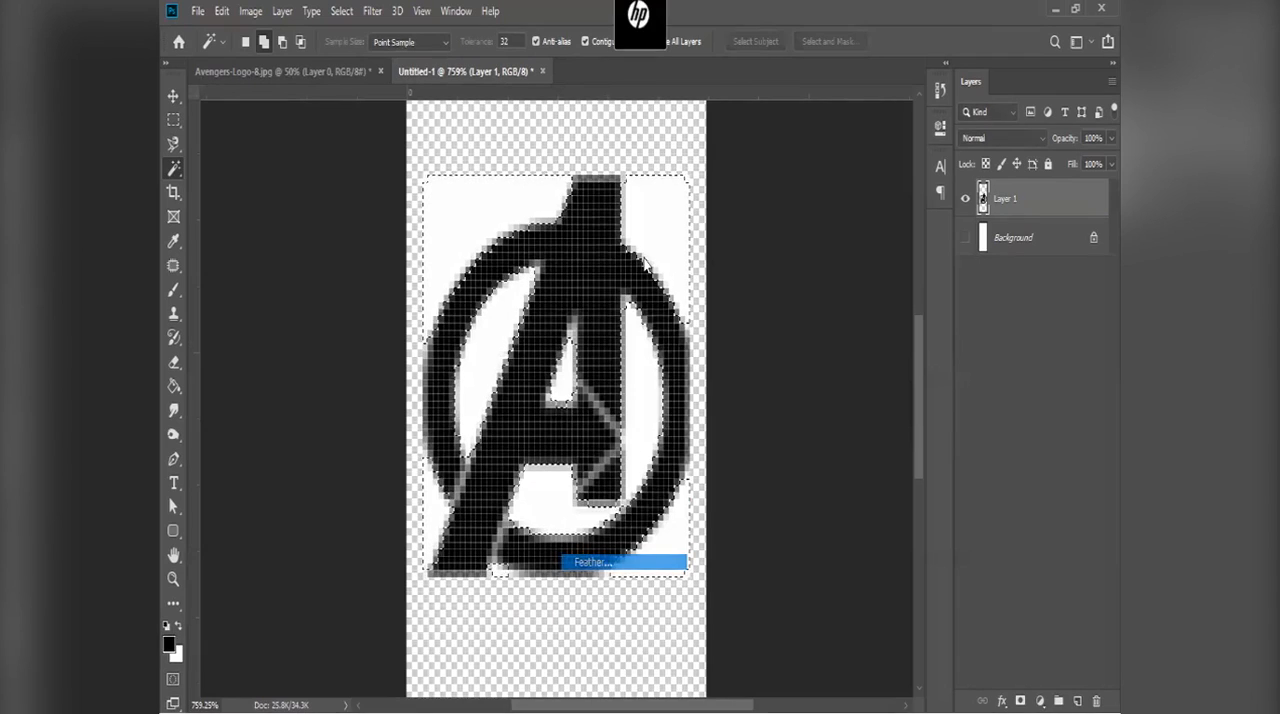
text(0.5)
key(Return)
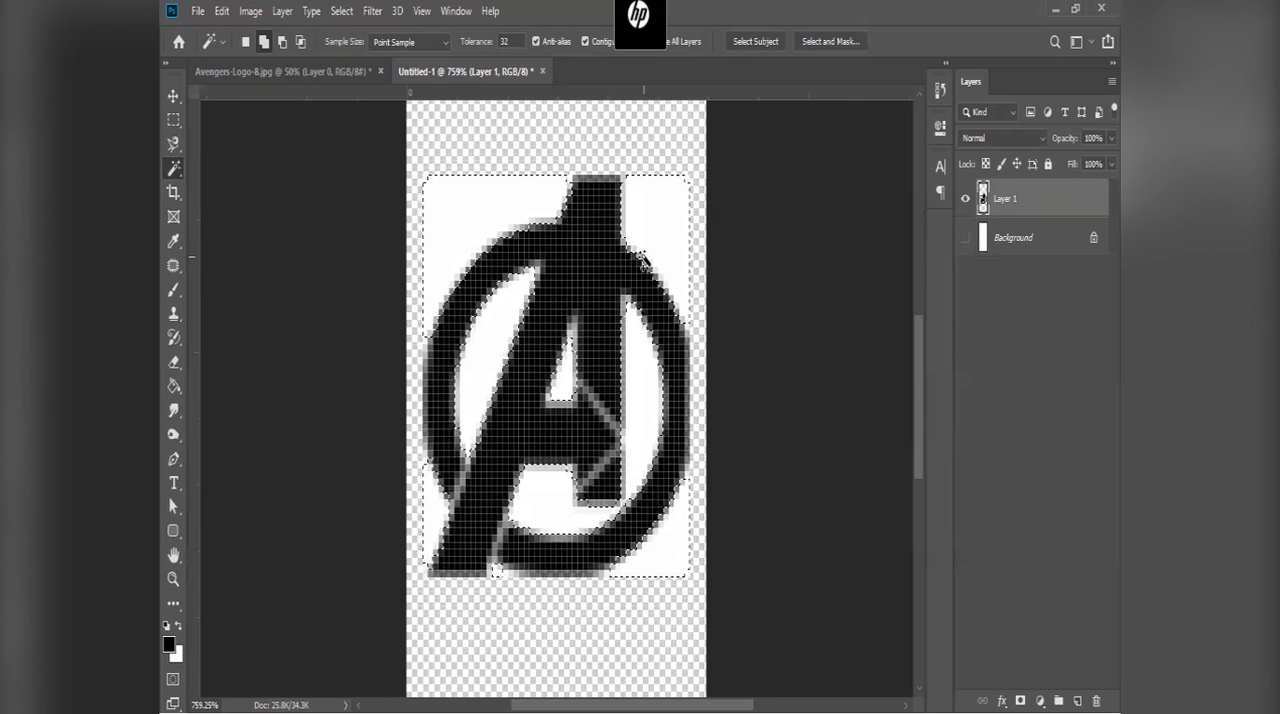
key(Delete)
key(ctrl+z)
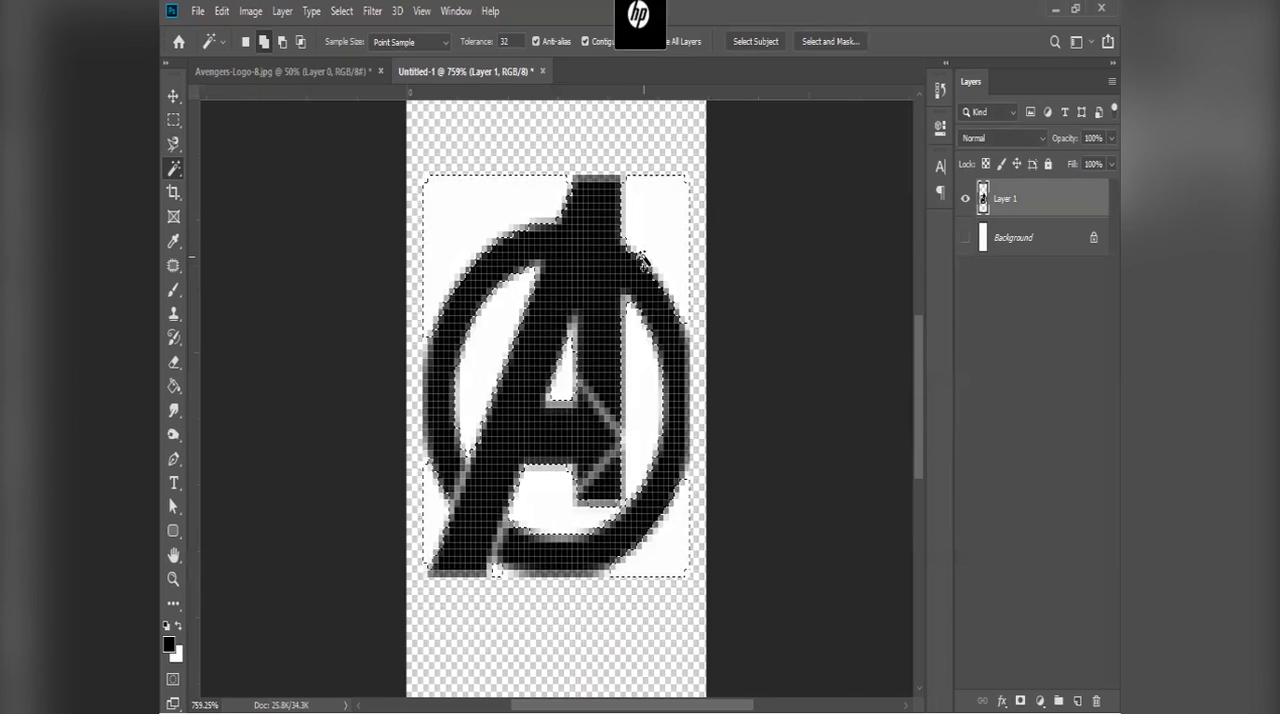
key(ctrl+d)
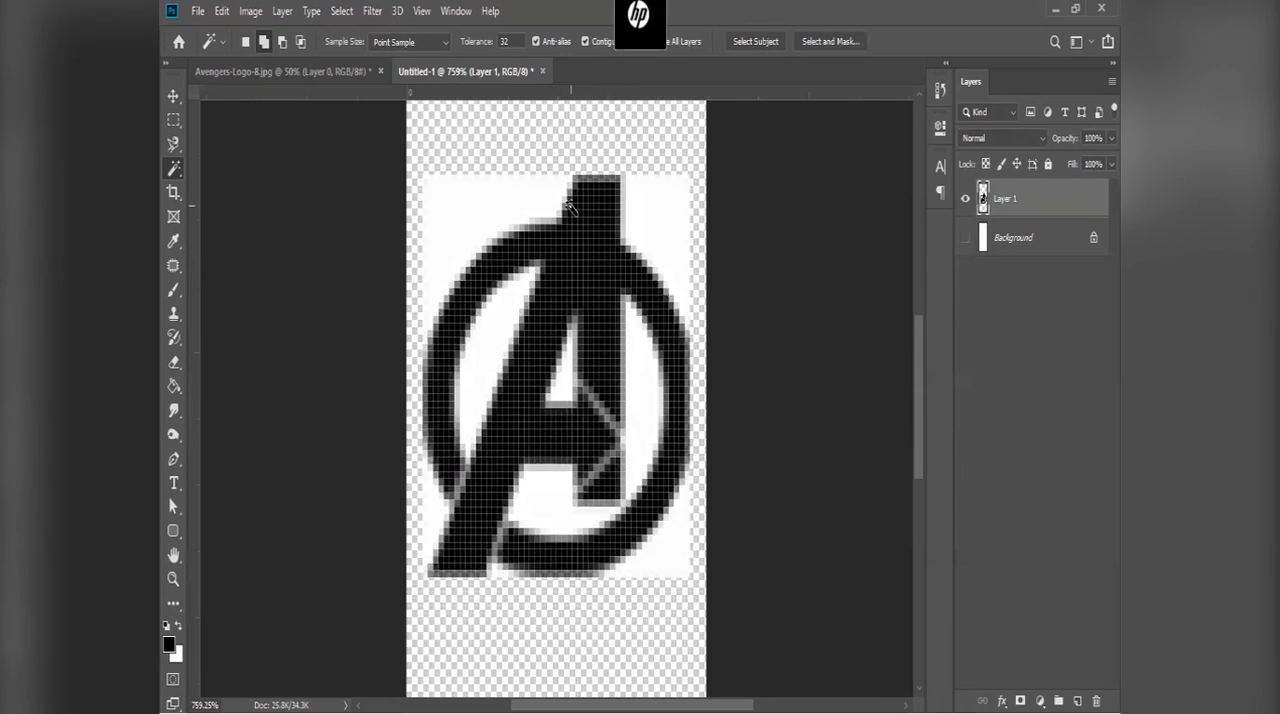
Step: Select the white areas above and inside the logo again with the Magic Wand, without feathering
click(514, 210)
click(657, 223)
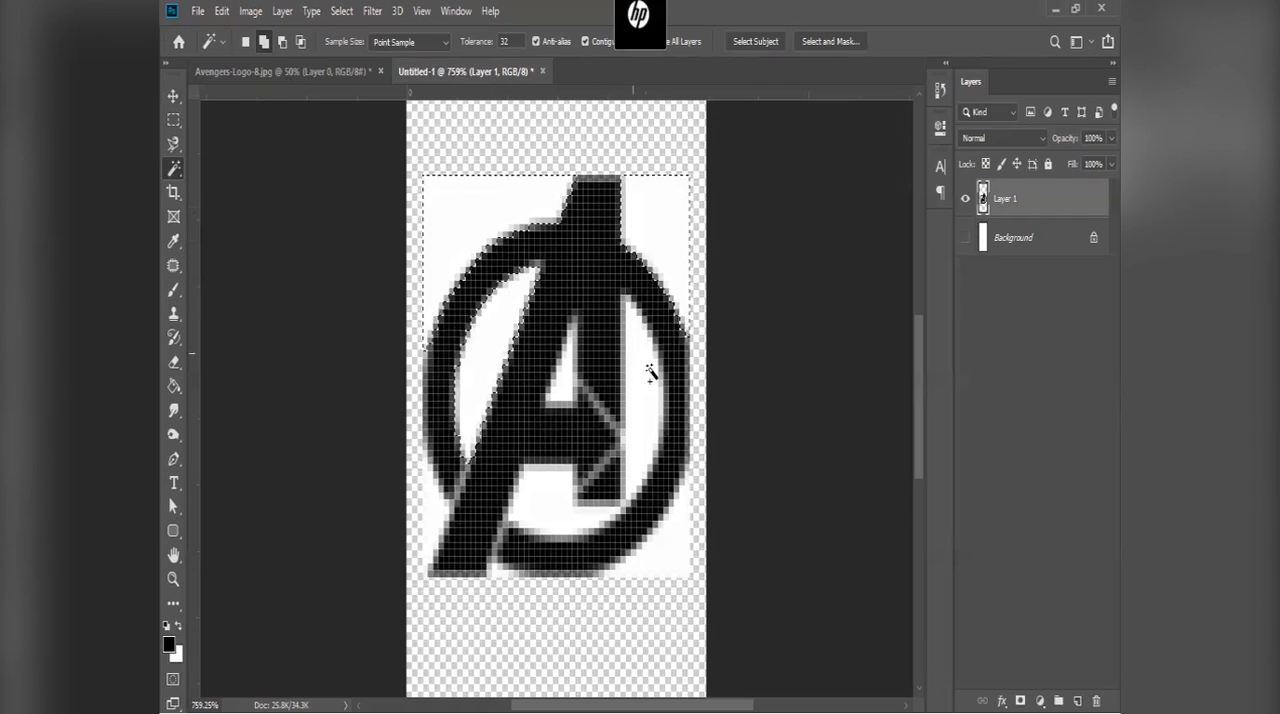
click(567, 382)
click(562, 507)
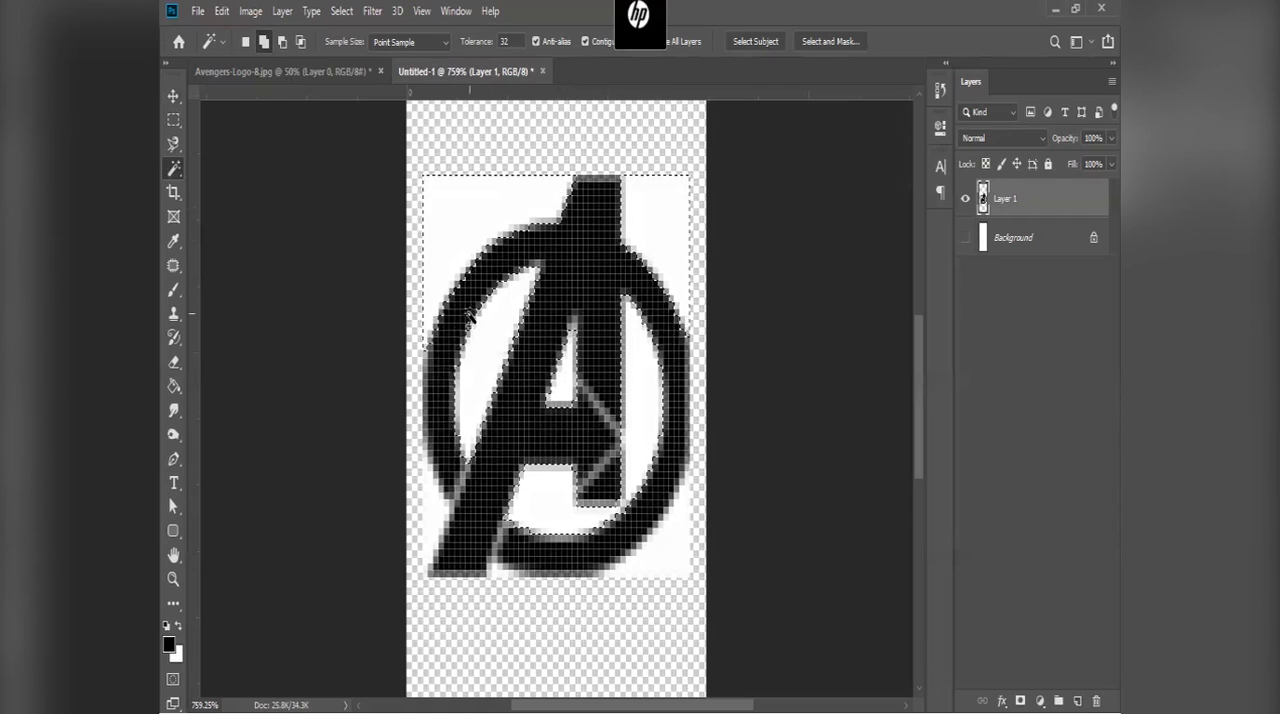
Step: Try inverting the selection and return to the selected white areas
right_click(487, 333)
click(540, 545)
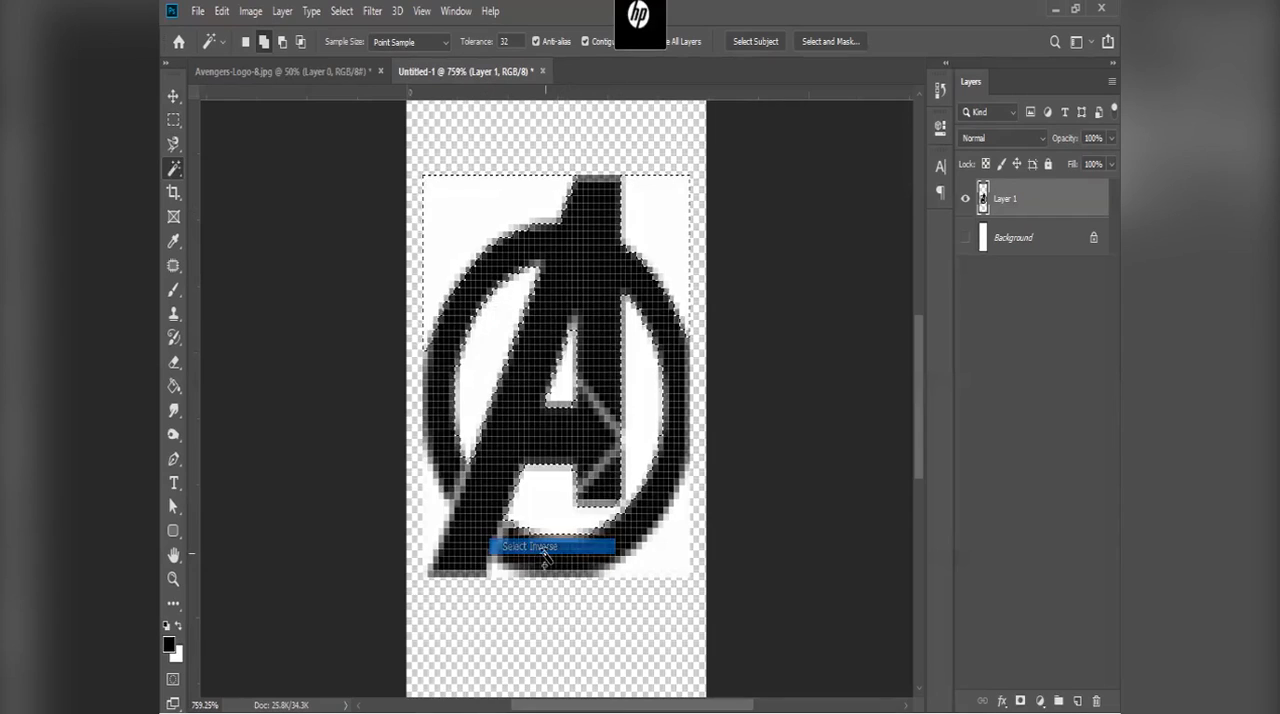
right_click(466, 412)
click(481, 464)
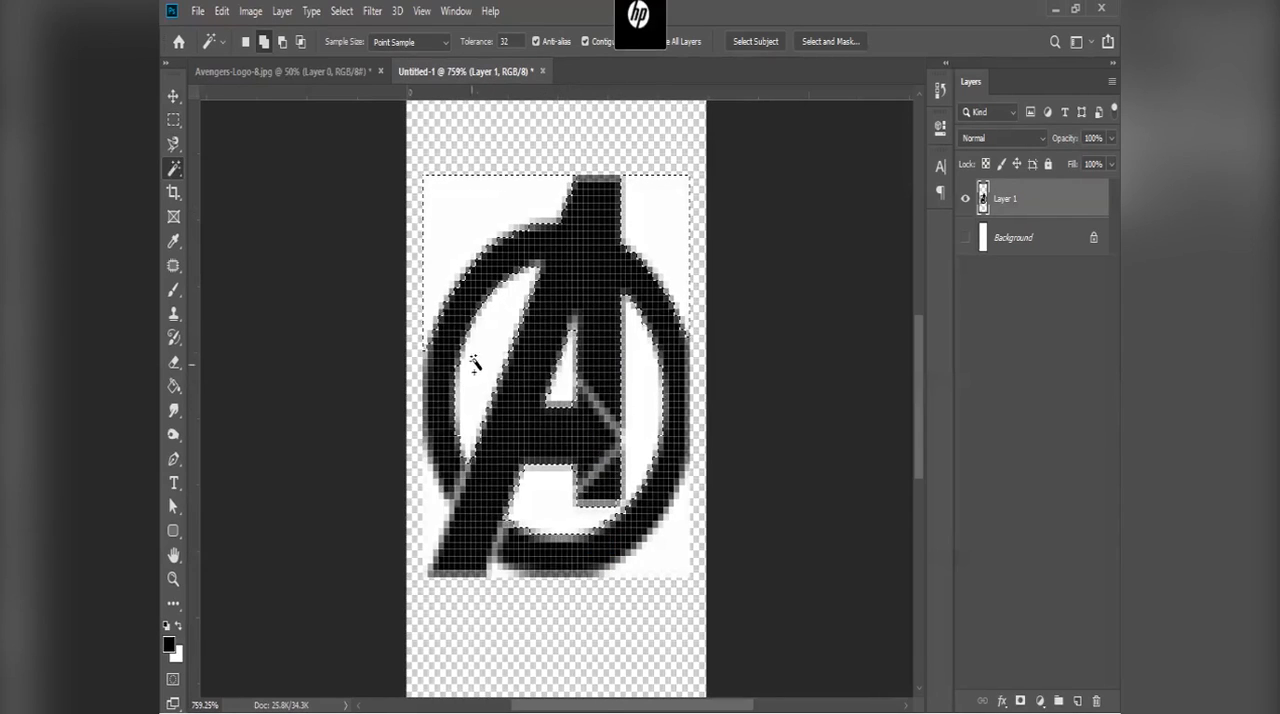
Step: Try to set the selection's feather radius to 0 pixels, and cancel the feathering
right_click(475, 366)
click(556, 564)
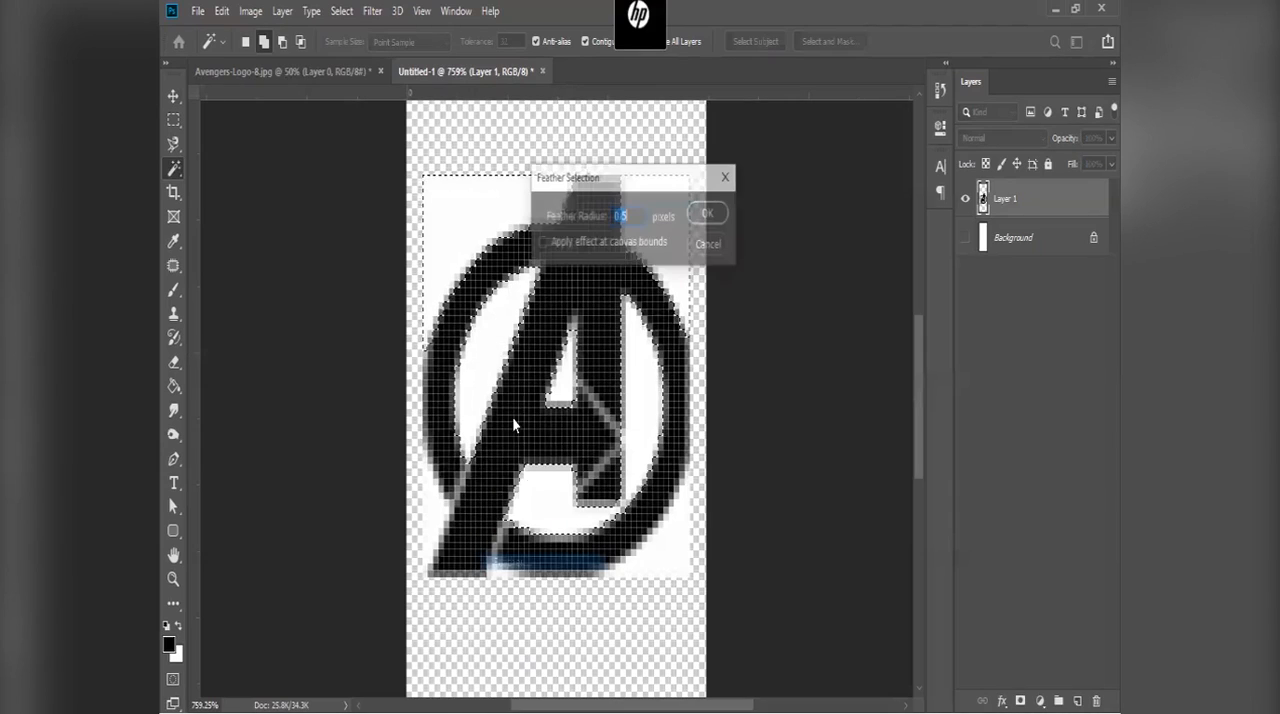
text(0)
key(Return)
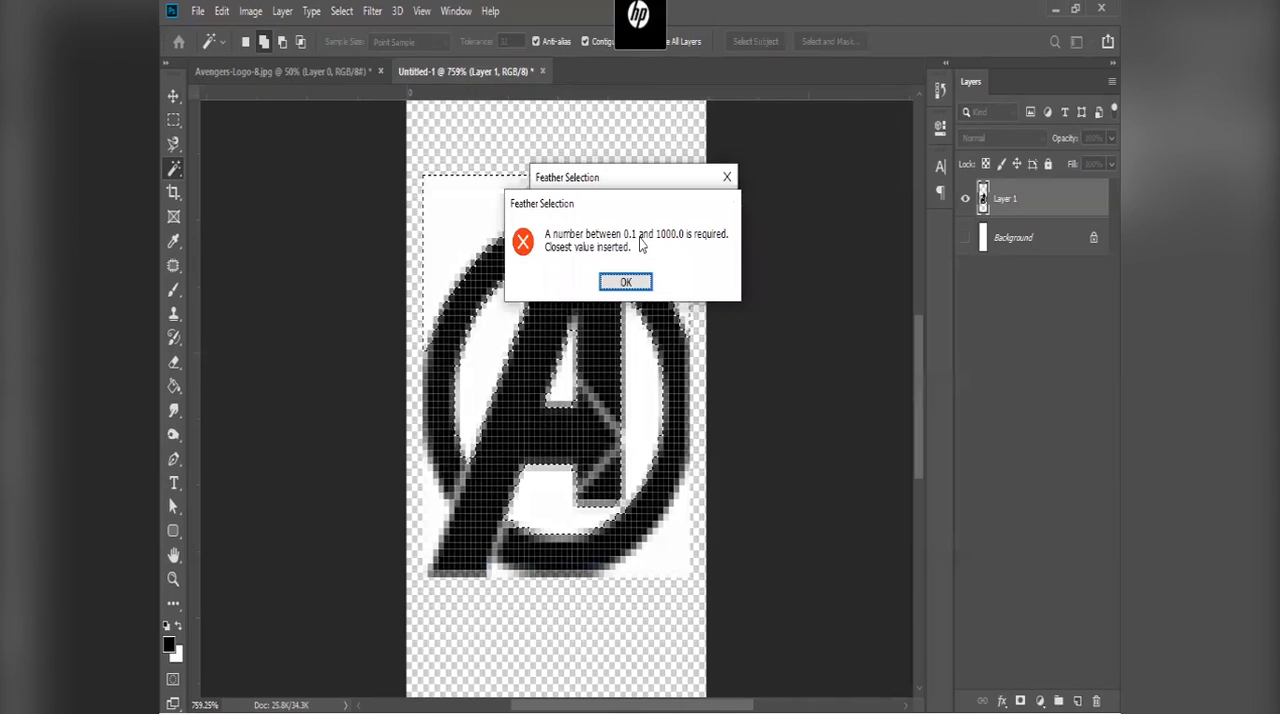
click(641, 284)
text(0)
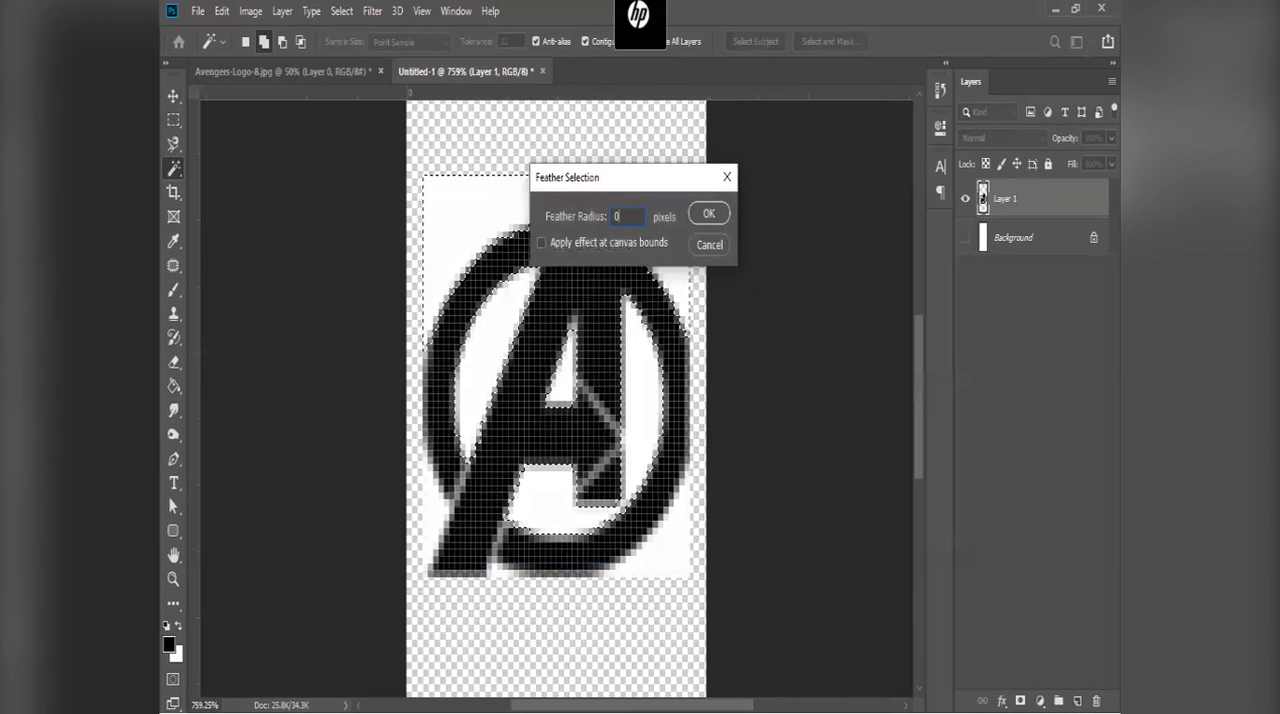
key(Escape)
Step: Delete the selected white areas and the remaining white patches in the logo's two lower corners, and clear the selection
key(Delete)
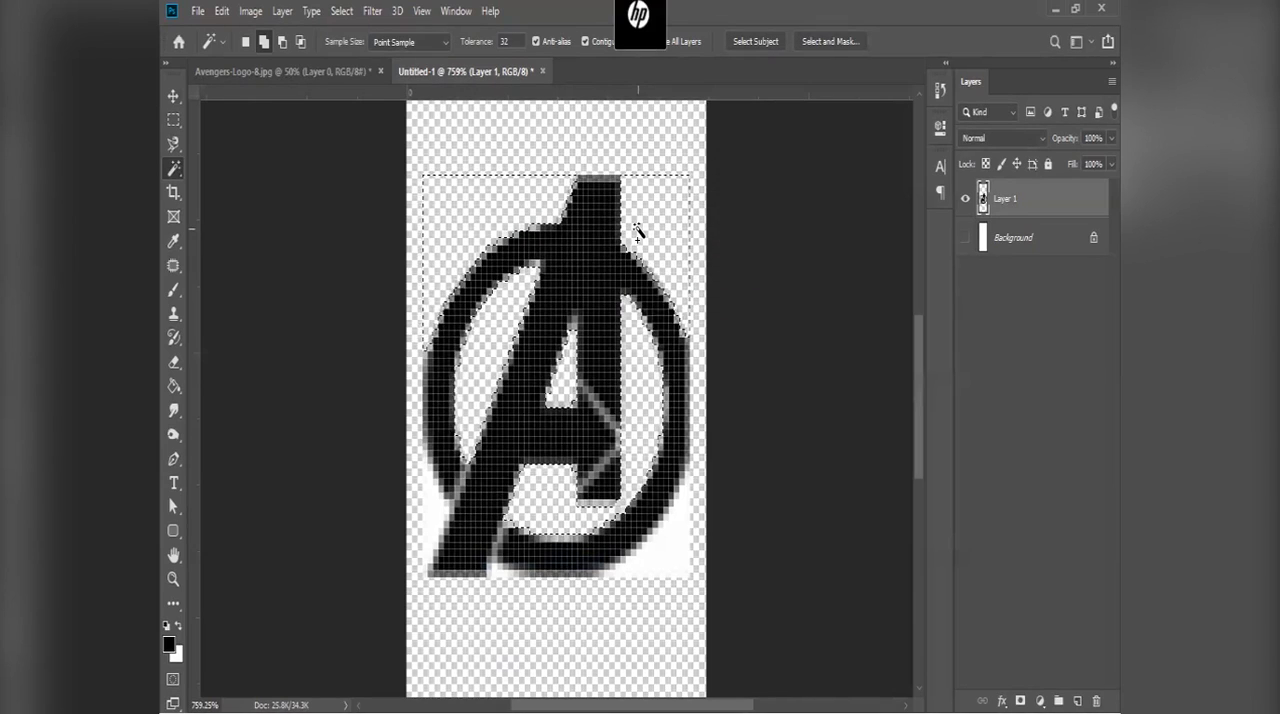
key(ctrl+d)
click(430, 536)
click(675, 540)
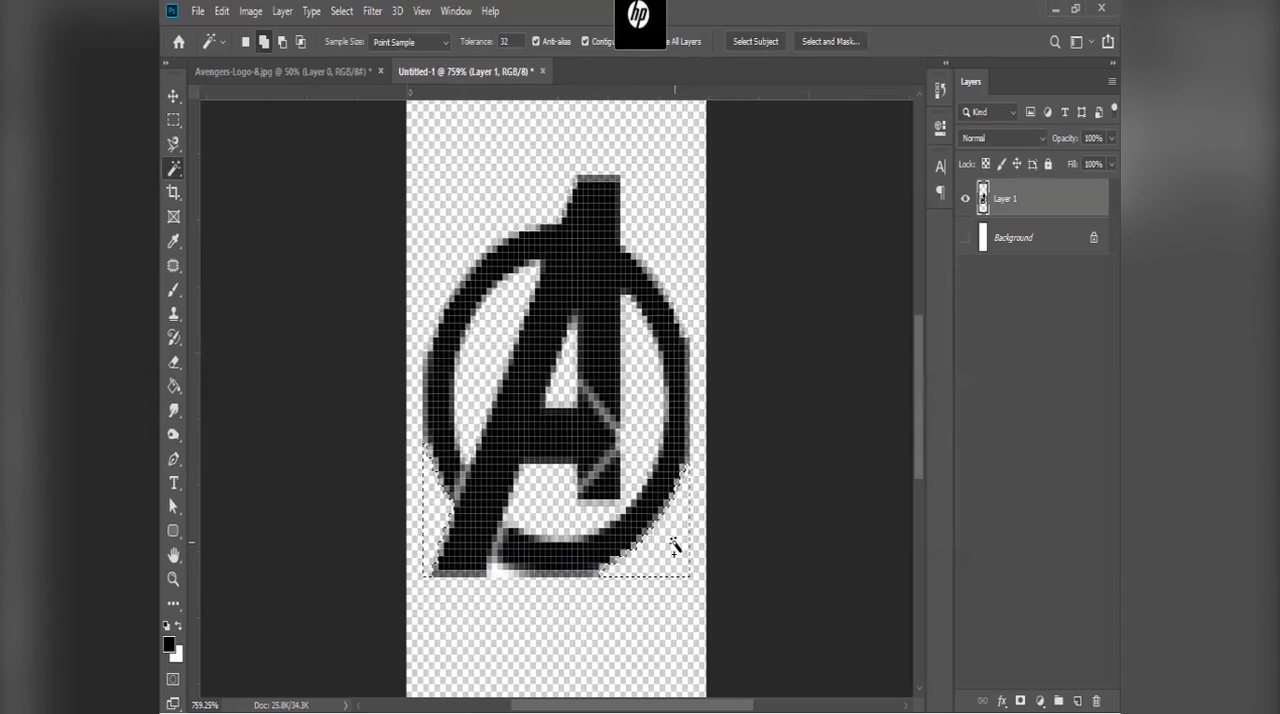
key(ctrl+d)
Step: Add a new empty layer between the logo layer and the hidden Background layer
key(v)
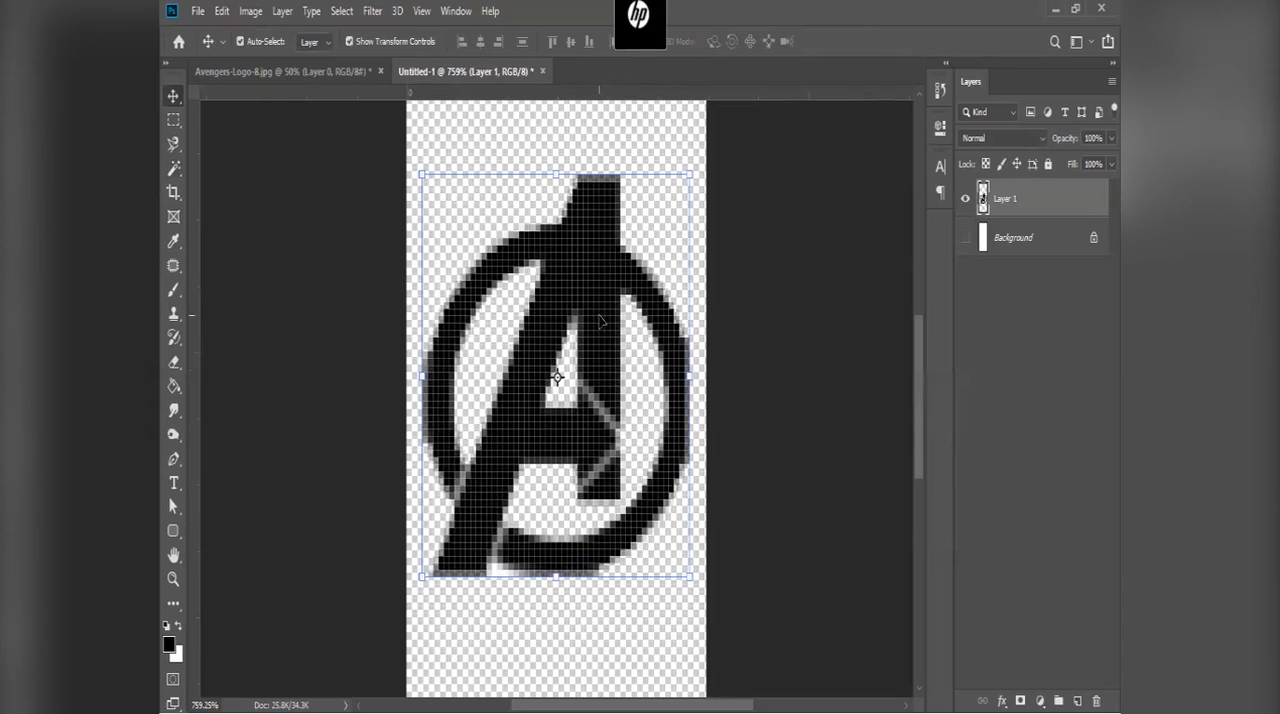
click(1023, 244)
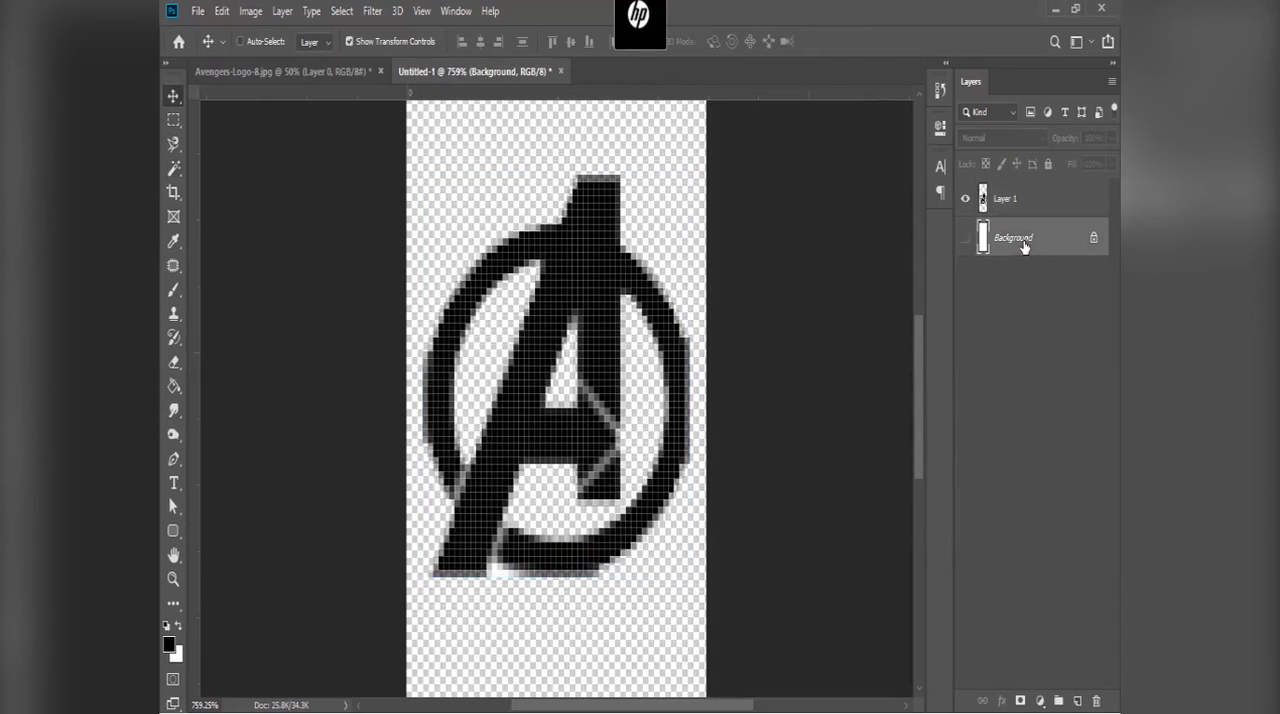
key(ctrl+shift+alt+n)
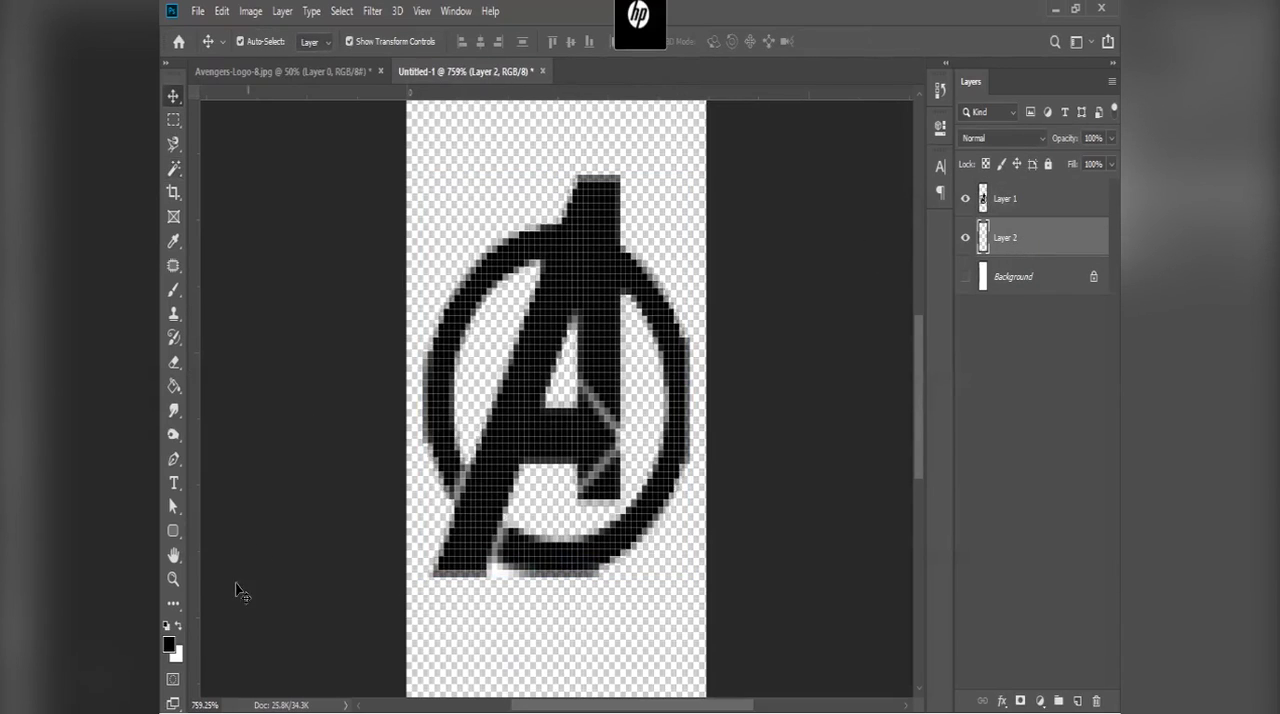
Step: Set the foreground colour to turquoise and fill the new empty layer with it using the Paint Bucket
click(168, 645)
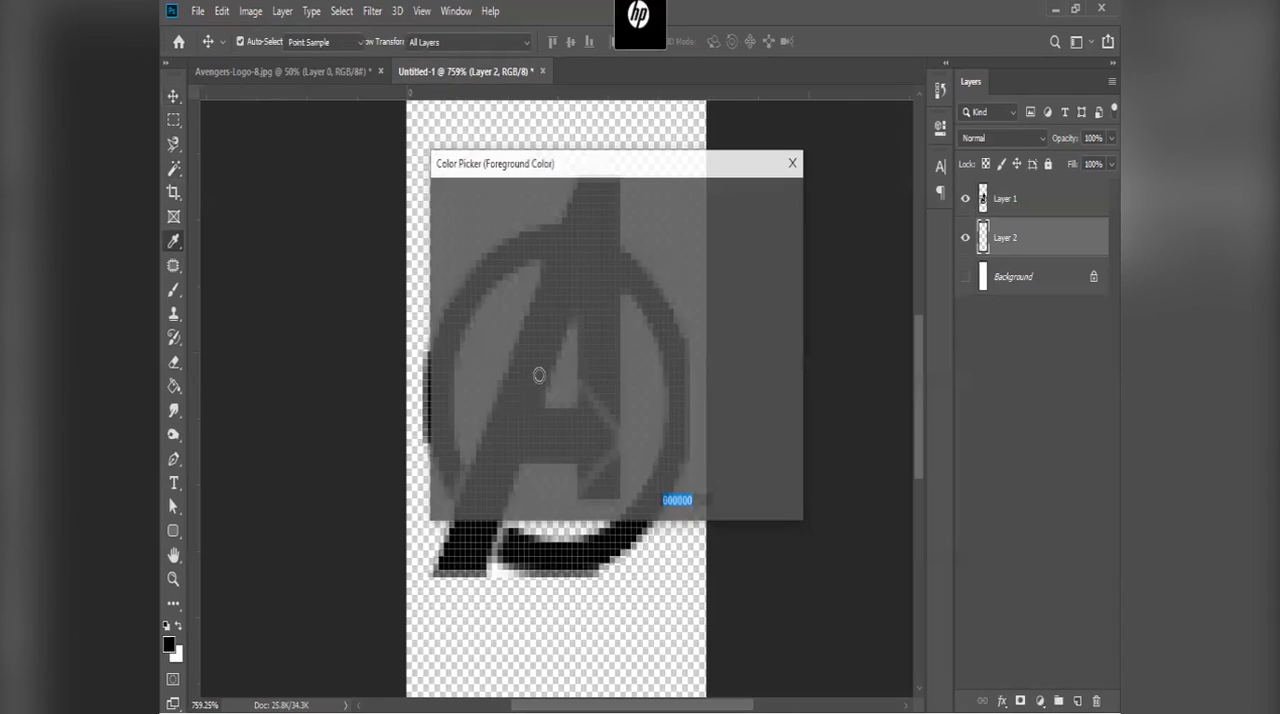
click(523, 257)
mouse_move(632, 352)
mouse_down()
mouse_move(632, 363)
mouse_move(632, 336)
mouse_up()
drag(523, 257, 543, 225)
click(752, 200)
key(g)
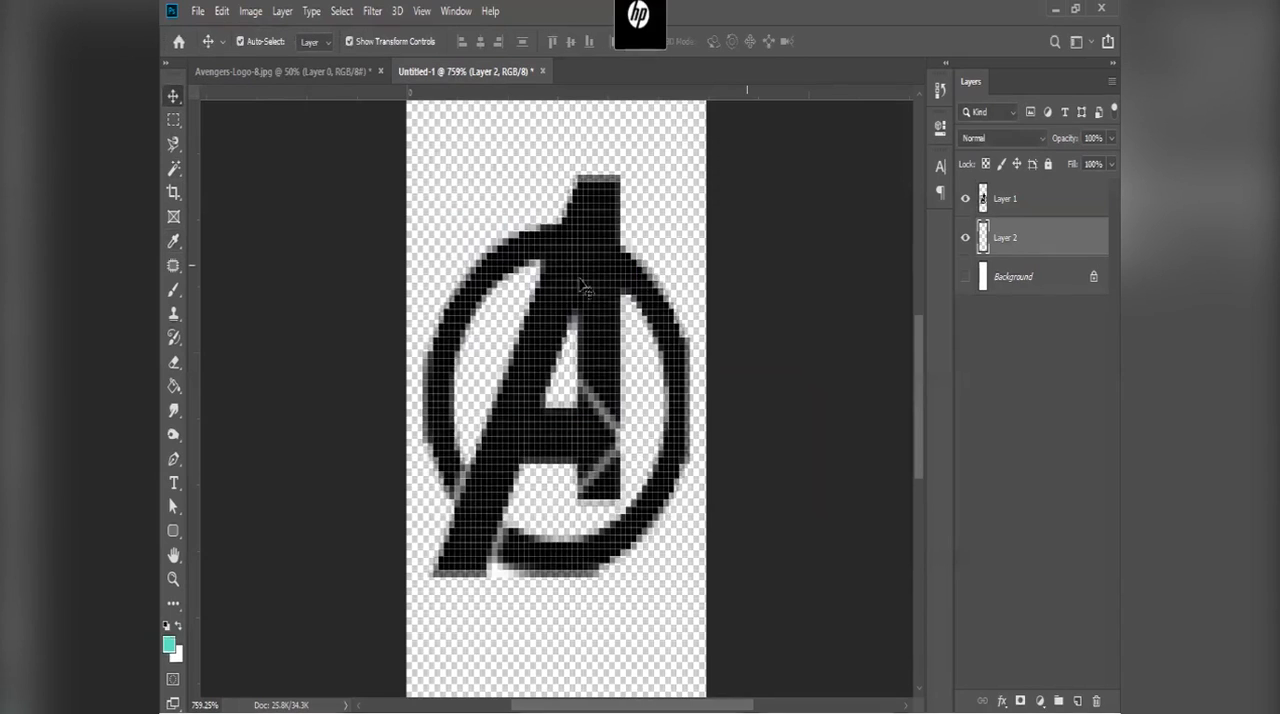
click(504, 324)
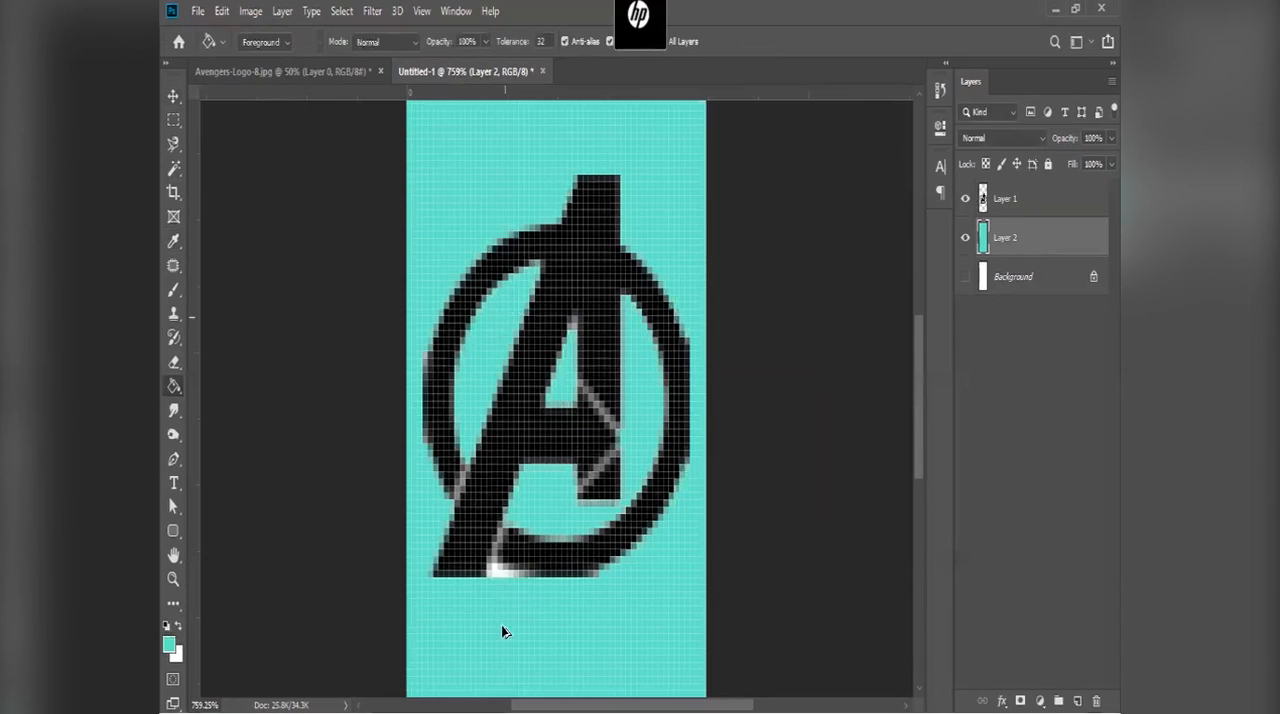
Step: Delete the remaining white patch at the lower edge of the logo on Layer 1, and clear the selection
key(w)
scroll(503, 630, up, 1)
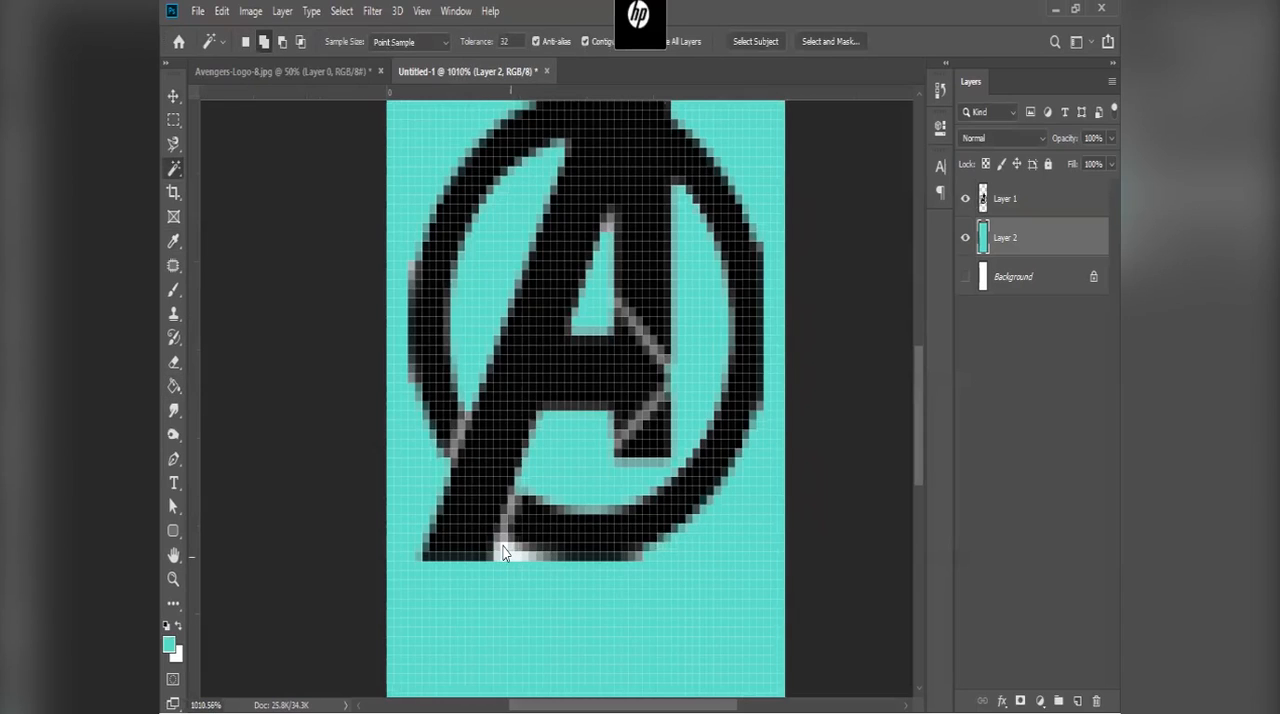
scroll(503, 552, up, 1)
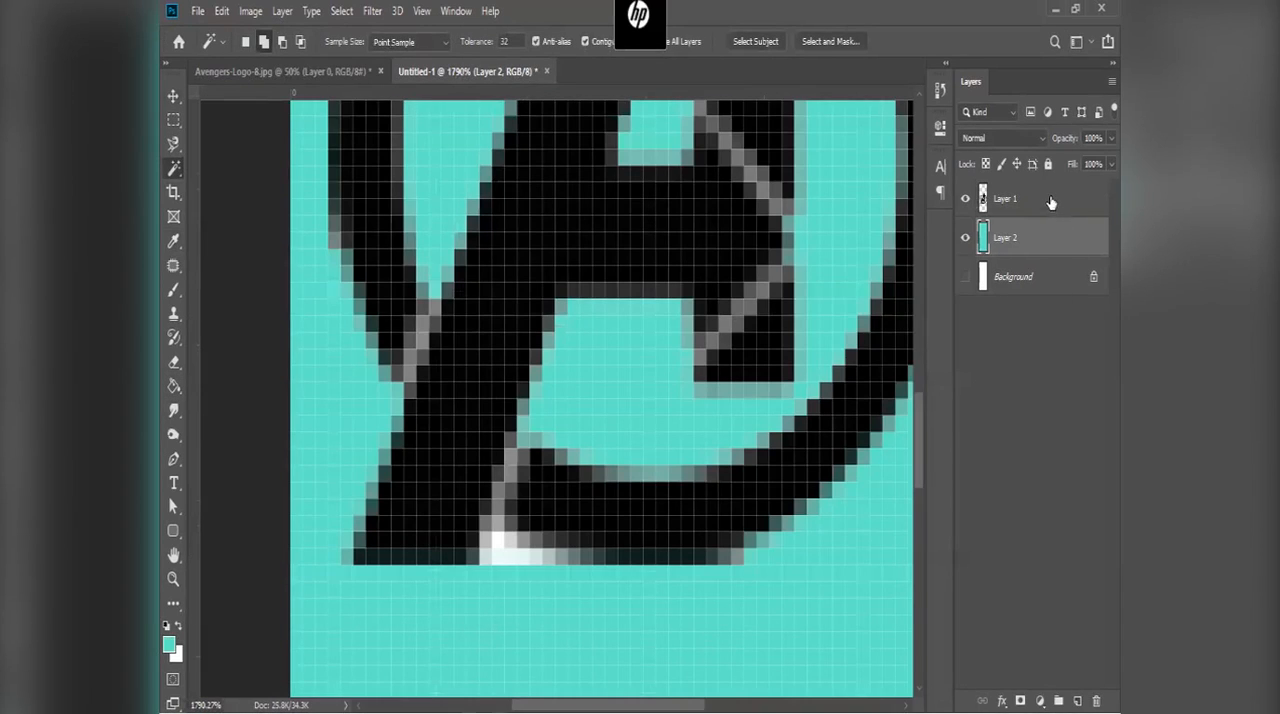
key(alt+])
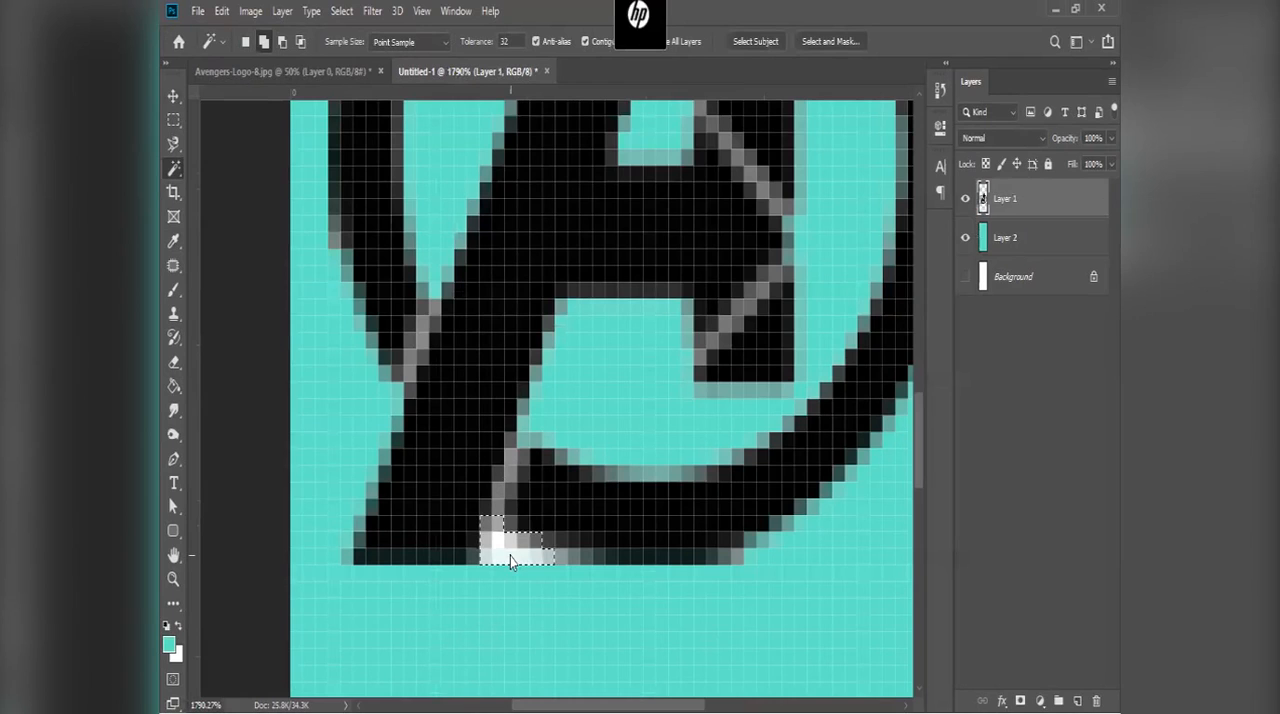
click(510, 556)
key(Delete)
key(ctrl+d)
key(v)
Step: Try narrowing the logo to 64% of its width and centring it horizontally on the canvas
scroll(510, 561, down, 1)
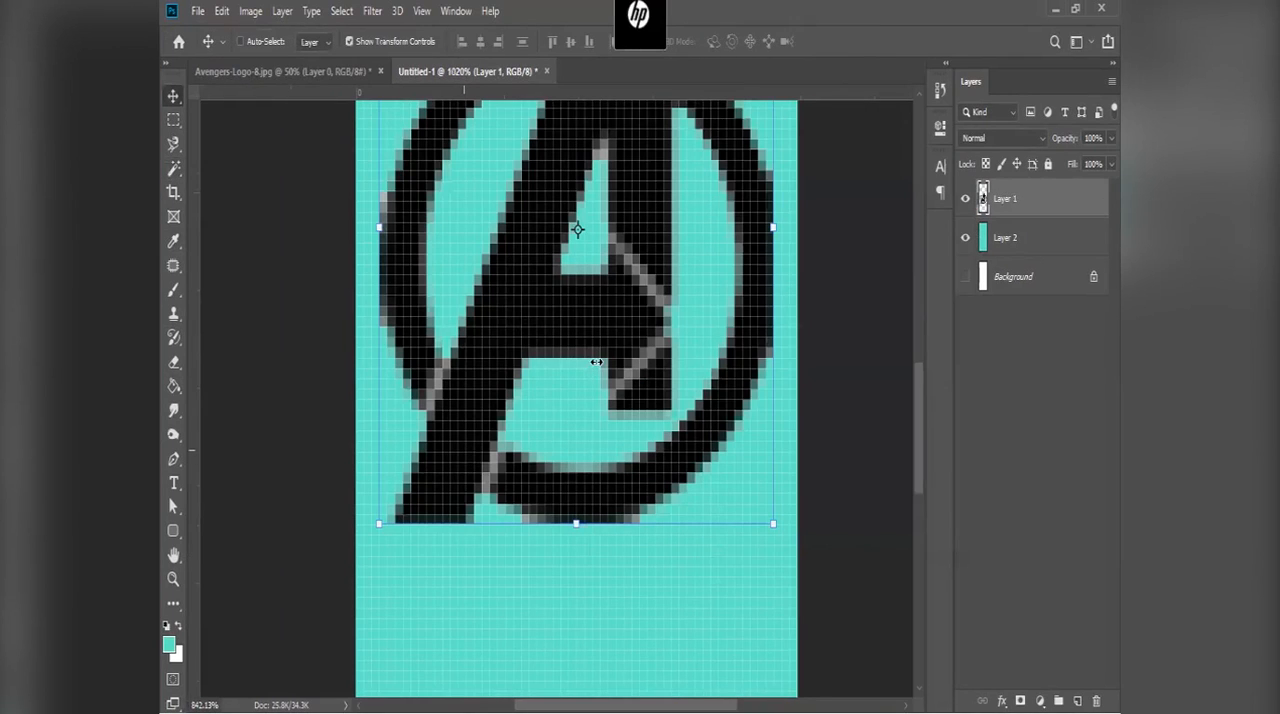
scroll(596, 361, down, 1)
key(ctrl+t)
drag(588, 362, 555, 370)
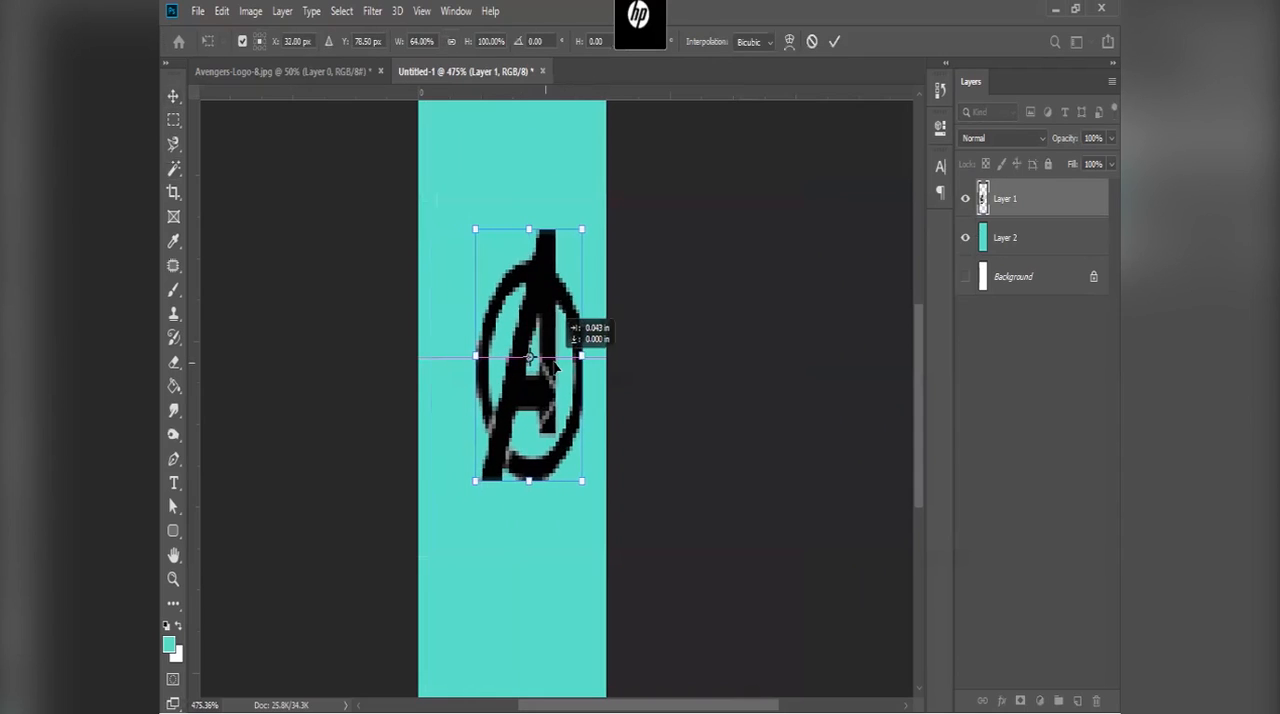
key(Left)
key(Left)
key(Left)
key(Left)
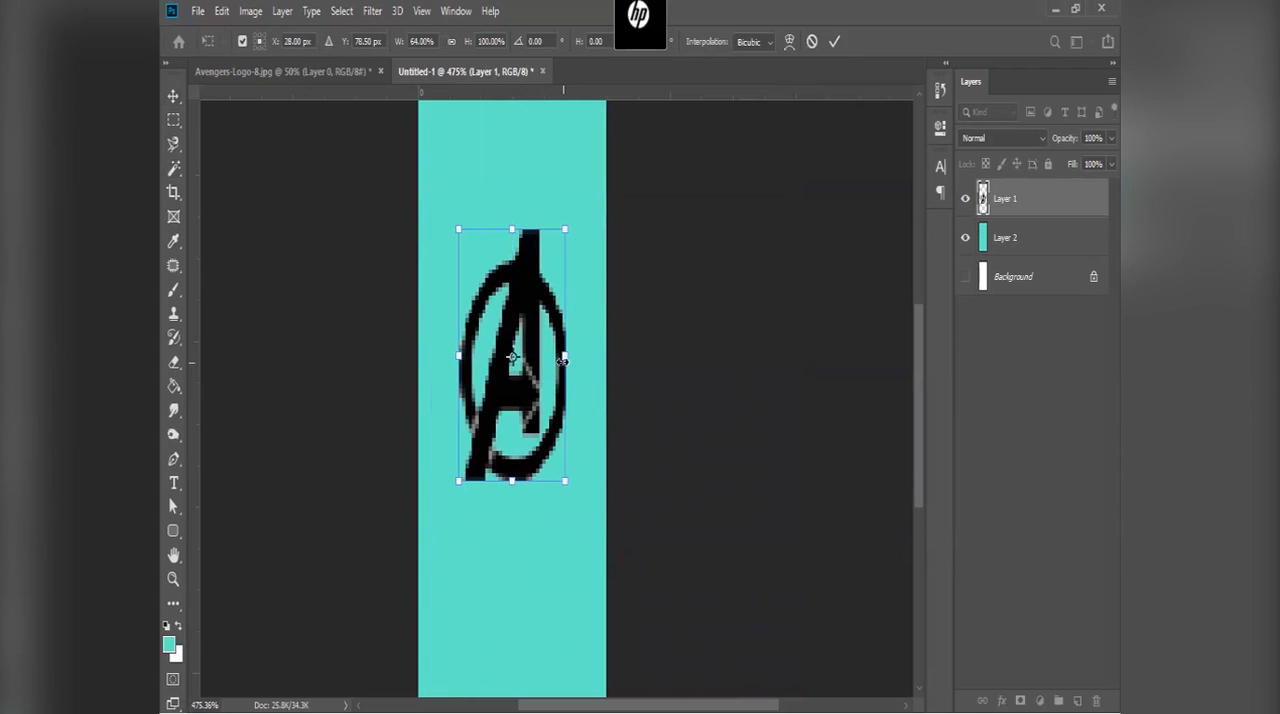
Step: Try enlarging the narrowed logo to 98% width and 152.63% height, undo the enlargement, and cancel the transformation
drag(564, 360, 589, 351)
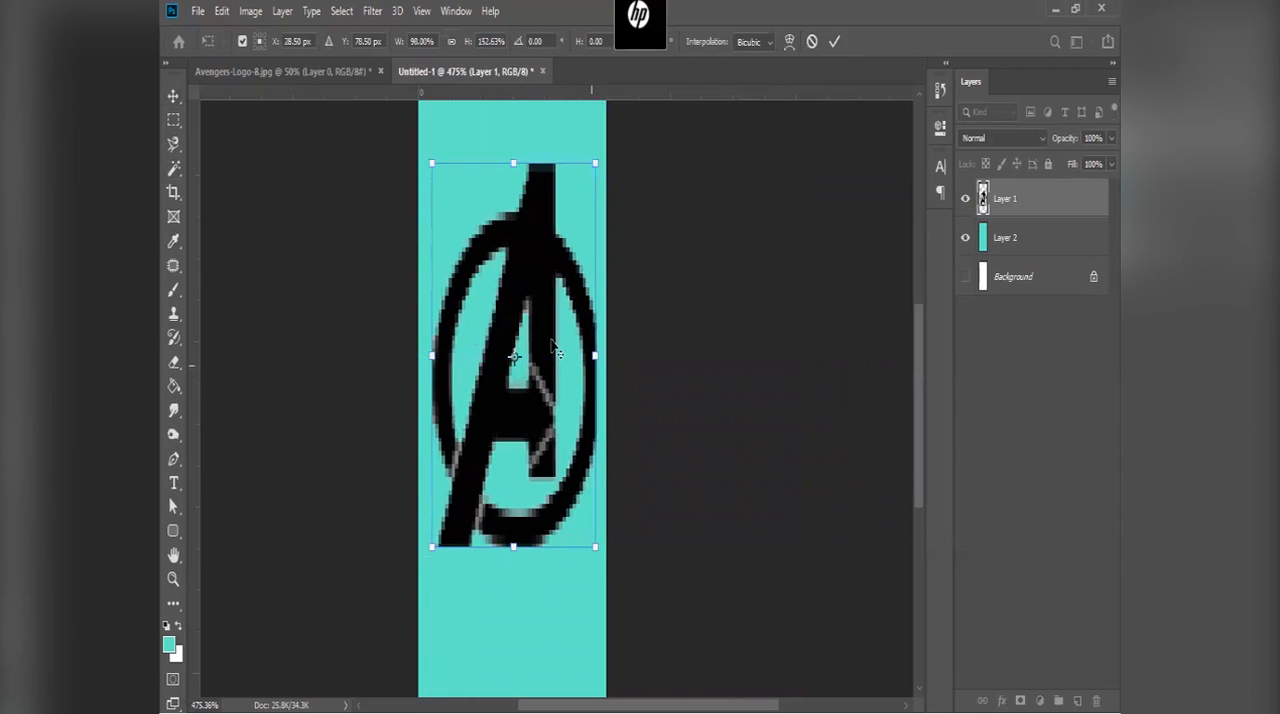
scroll(556, 348, down, 1)
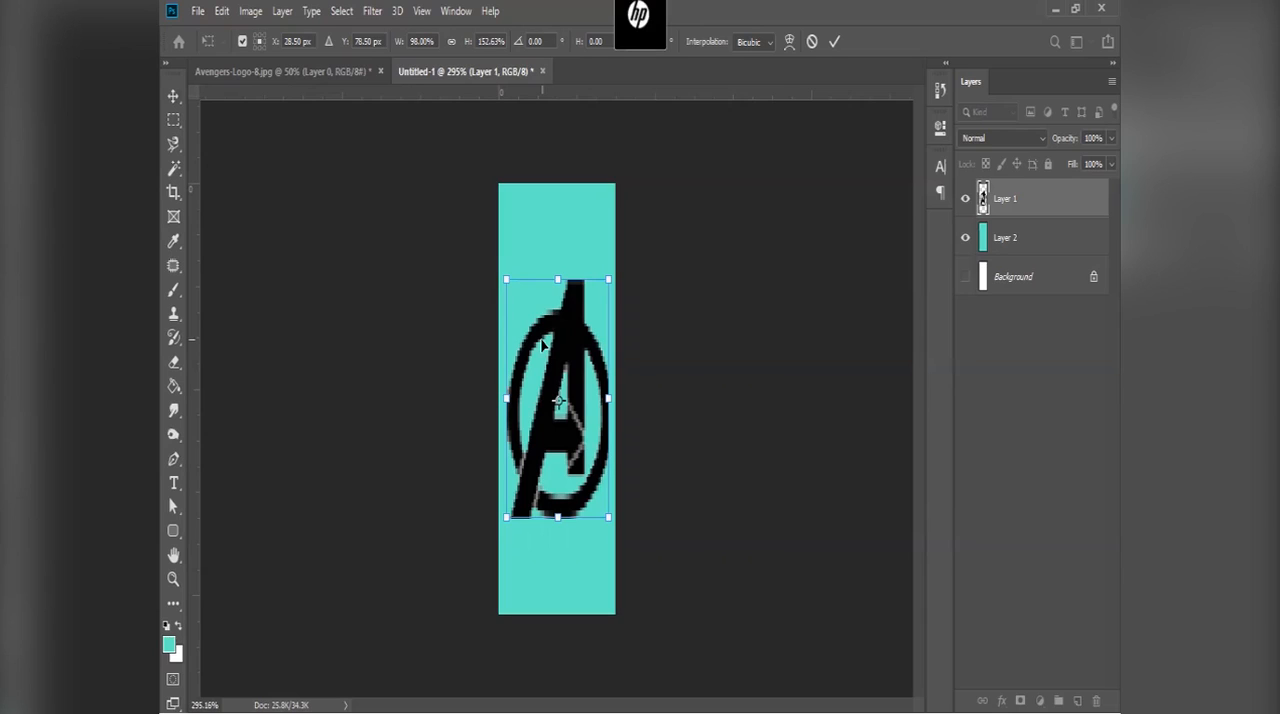
key(ctrl+z)
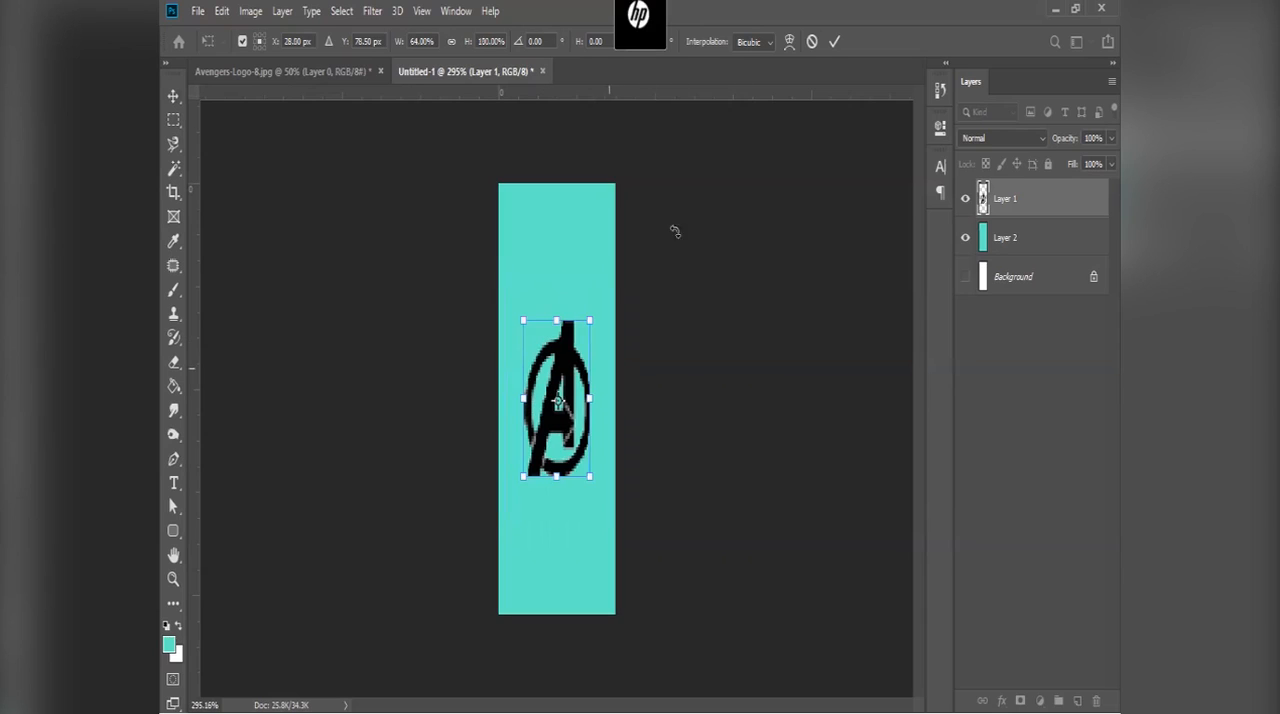
click(812, 41)
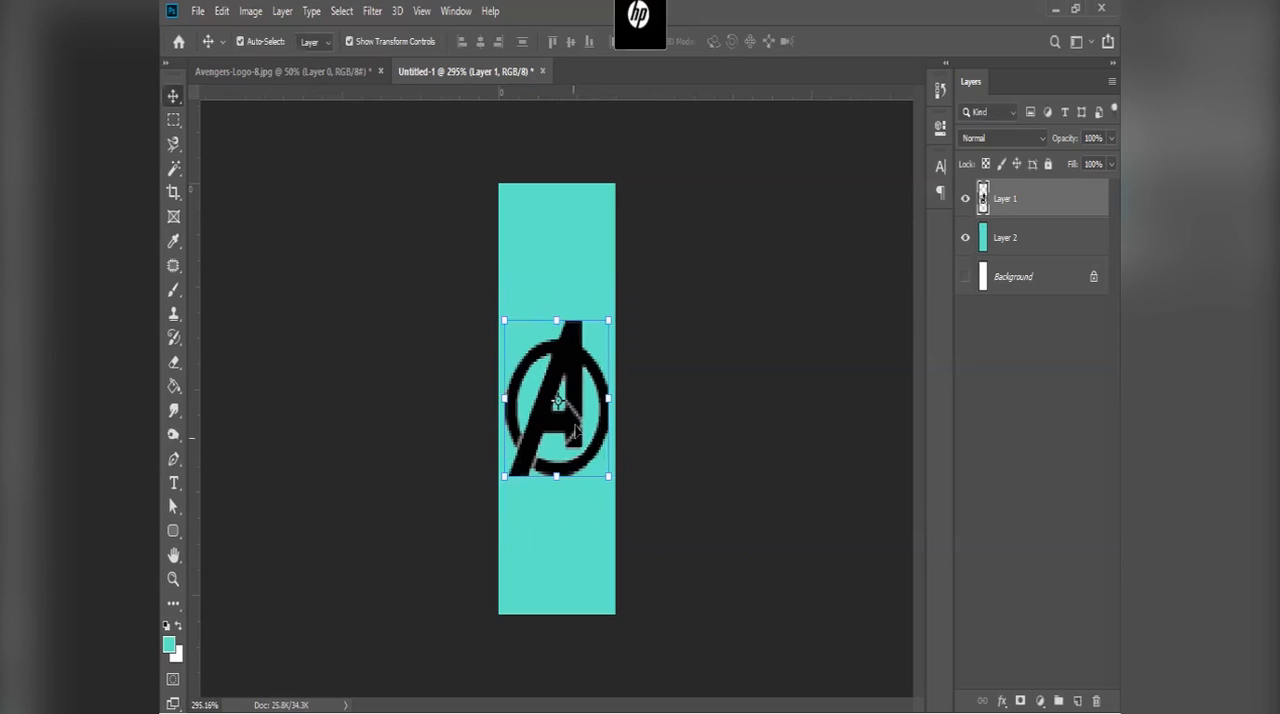
Step: Try squeezing the logo to 22% width and 82.46% height, and cancel the transformation
mouse_move(606, 329)
mouse_down()
mouse_move(579, 365)
mouse_move(612, 316)
mouse_move(602, 340)
mouse_up()
drag(606, 407, 540, 408)
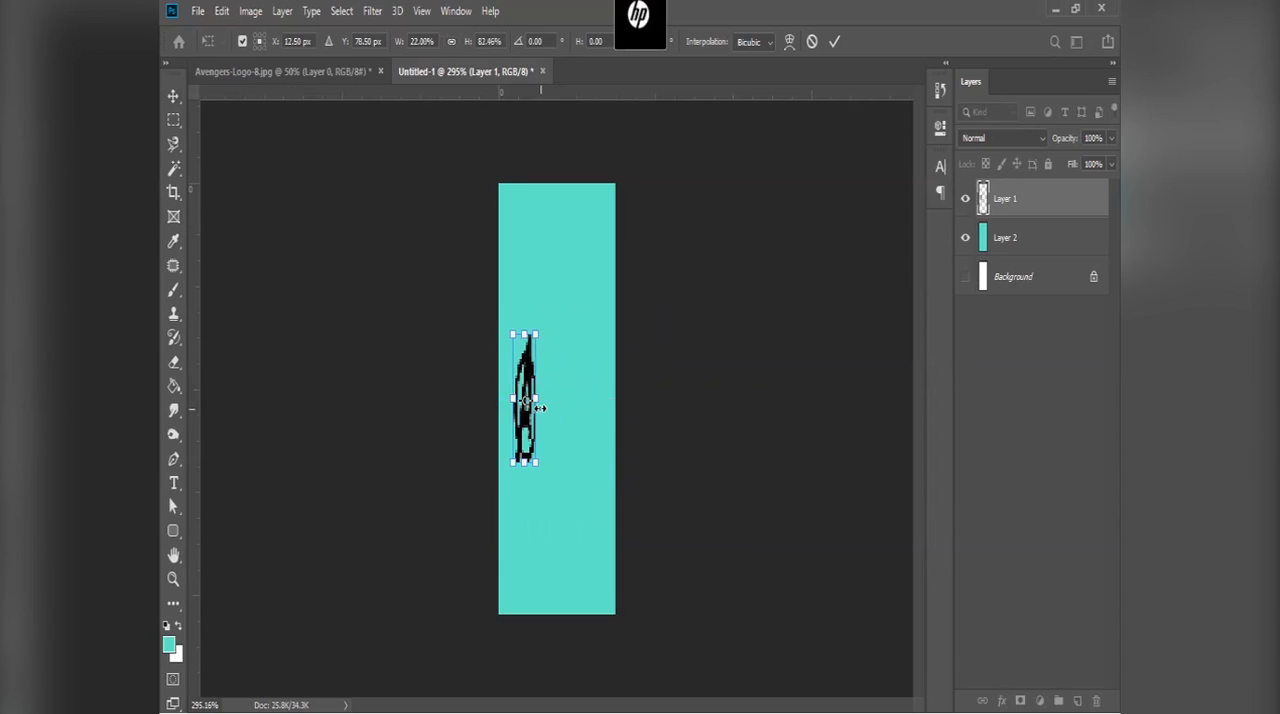
click(812, 41)
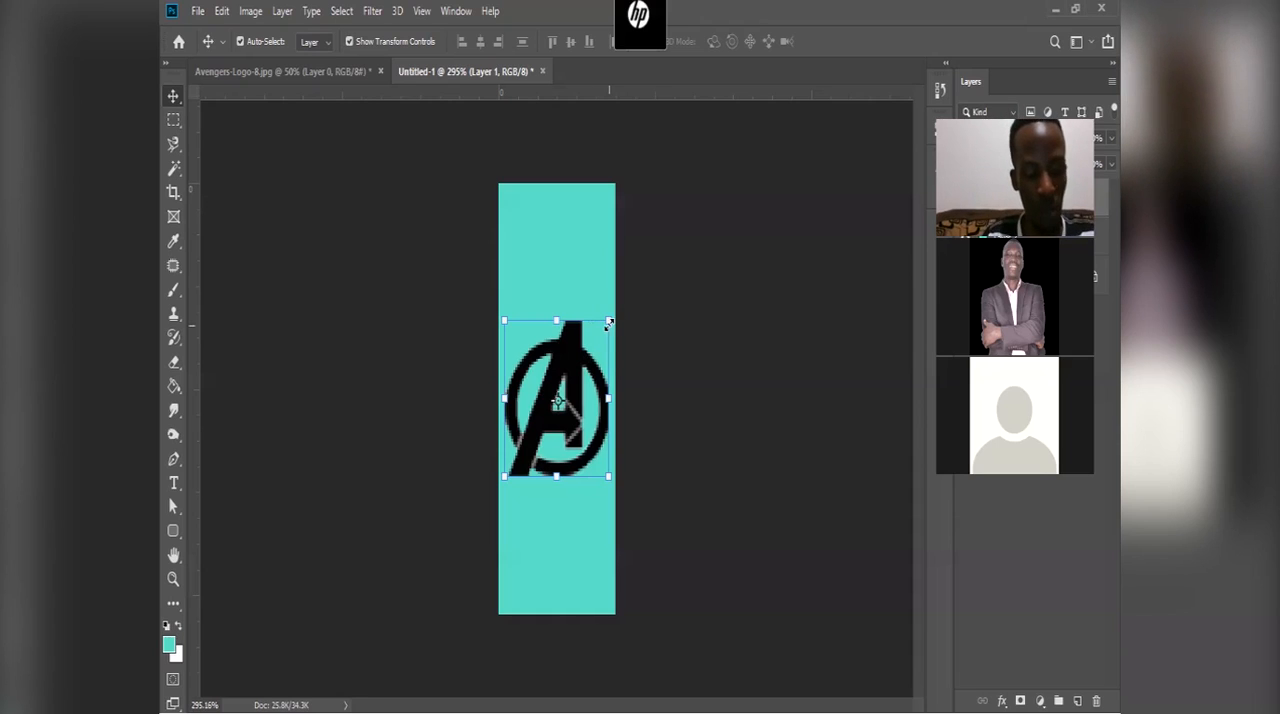
Step: Scale the logo proportionally to about 112% so that it spans the canvas width, and apply the transformation
drag(609, 323, 613, 313)
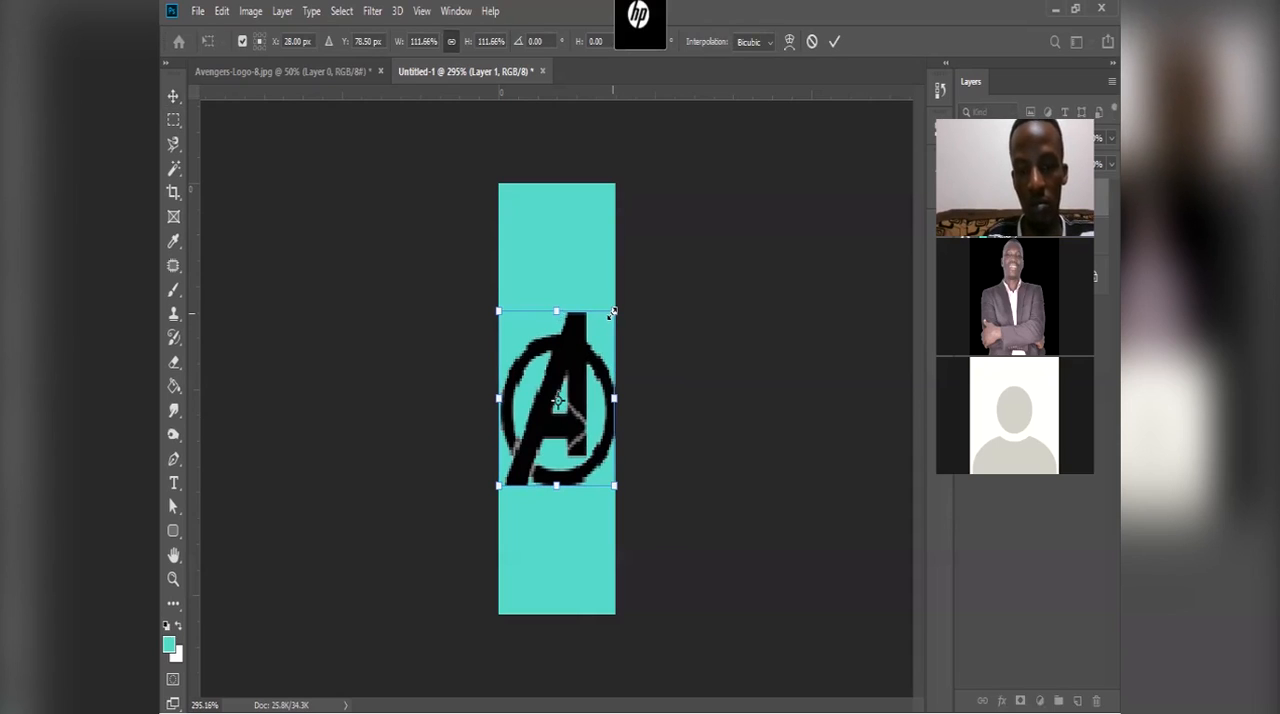
key(Return)
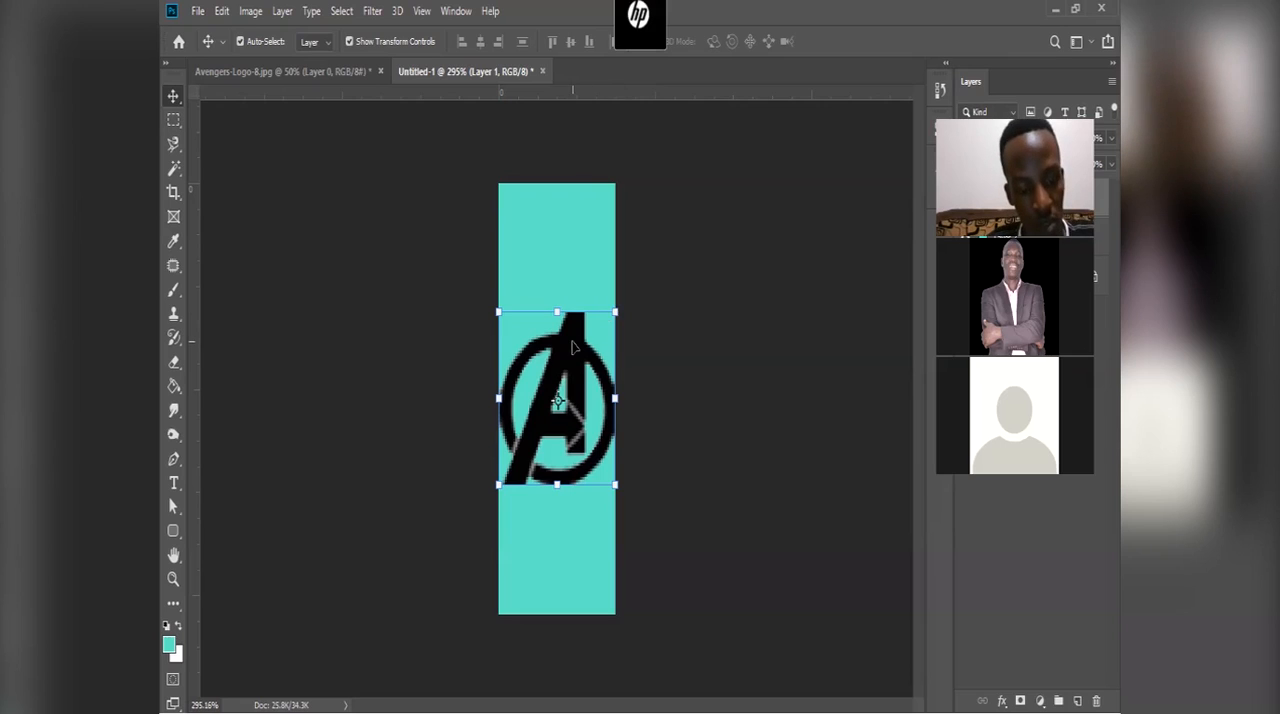
scroll(573, 340, up, 3)
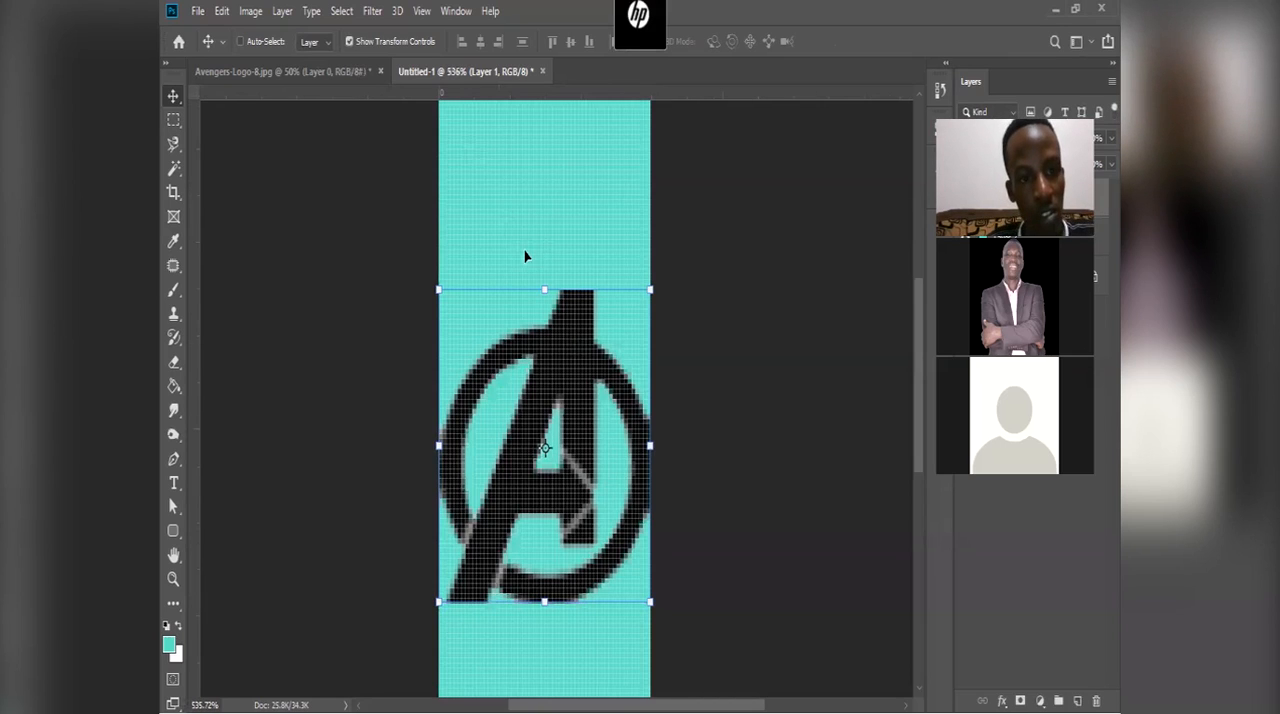
Step: Open the image size settings of Avengers-Logo-8.jpg and set the height to 57 pixels with the proportions linked
key(ctrl+Tab)
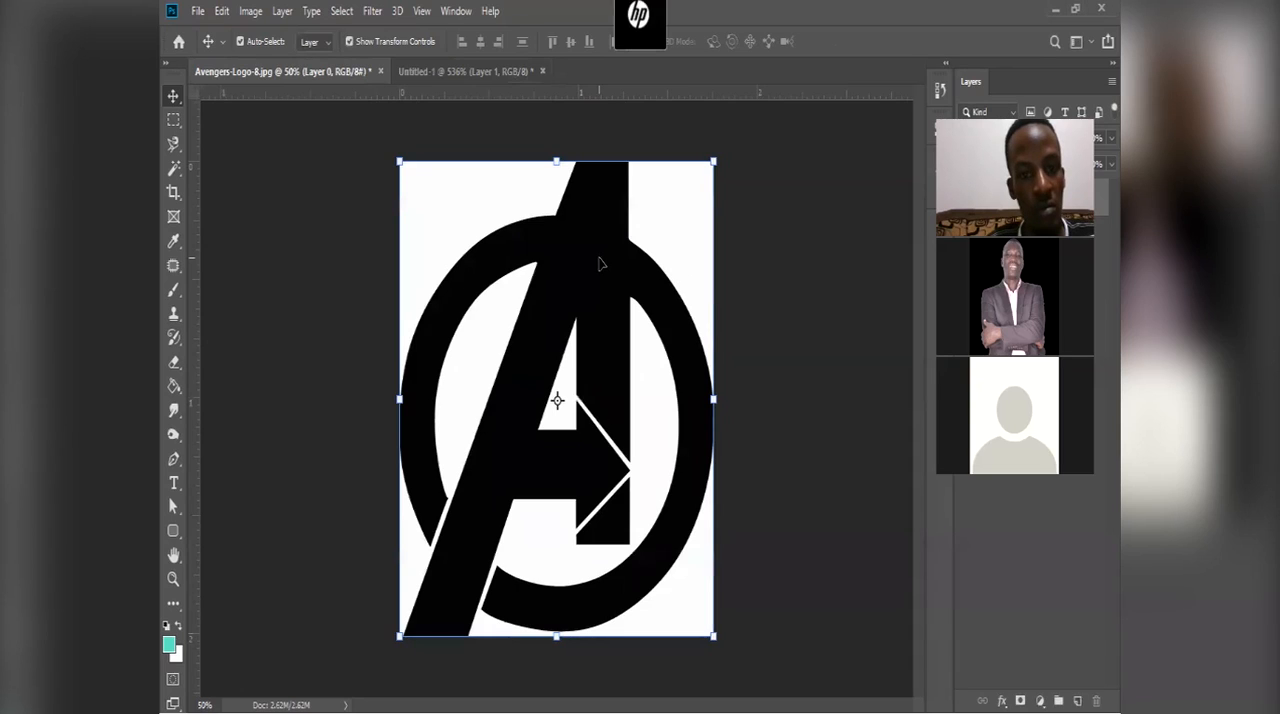
click(259, 15)
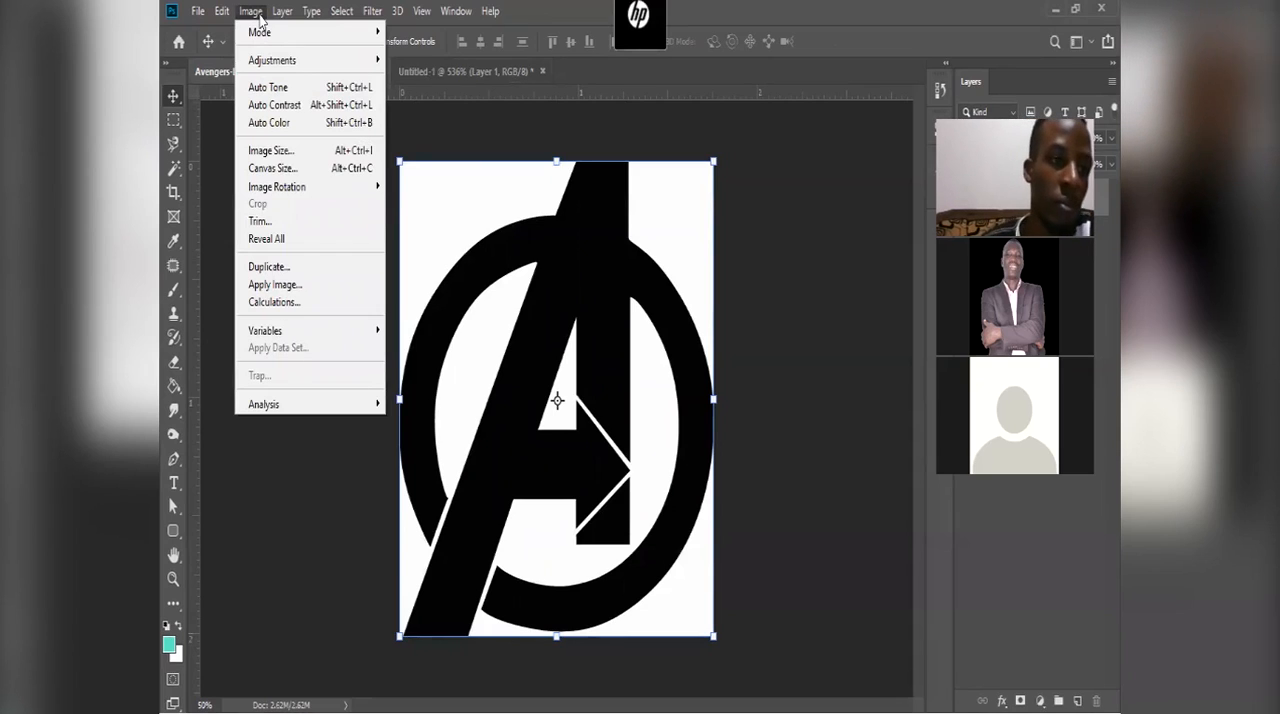
click(315, 152)
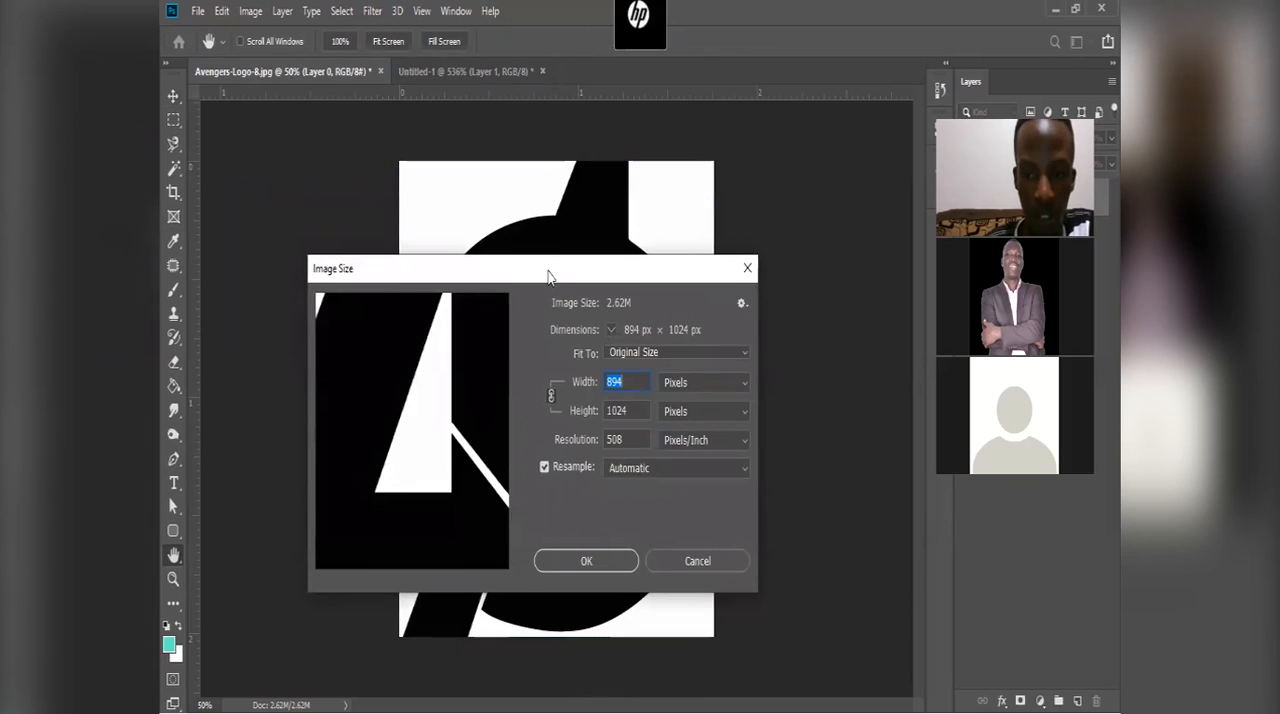
drag(548, 276, 501, 272)
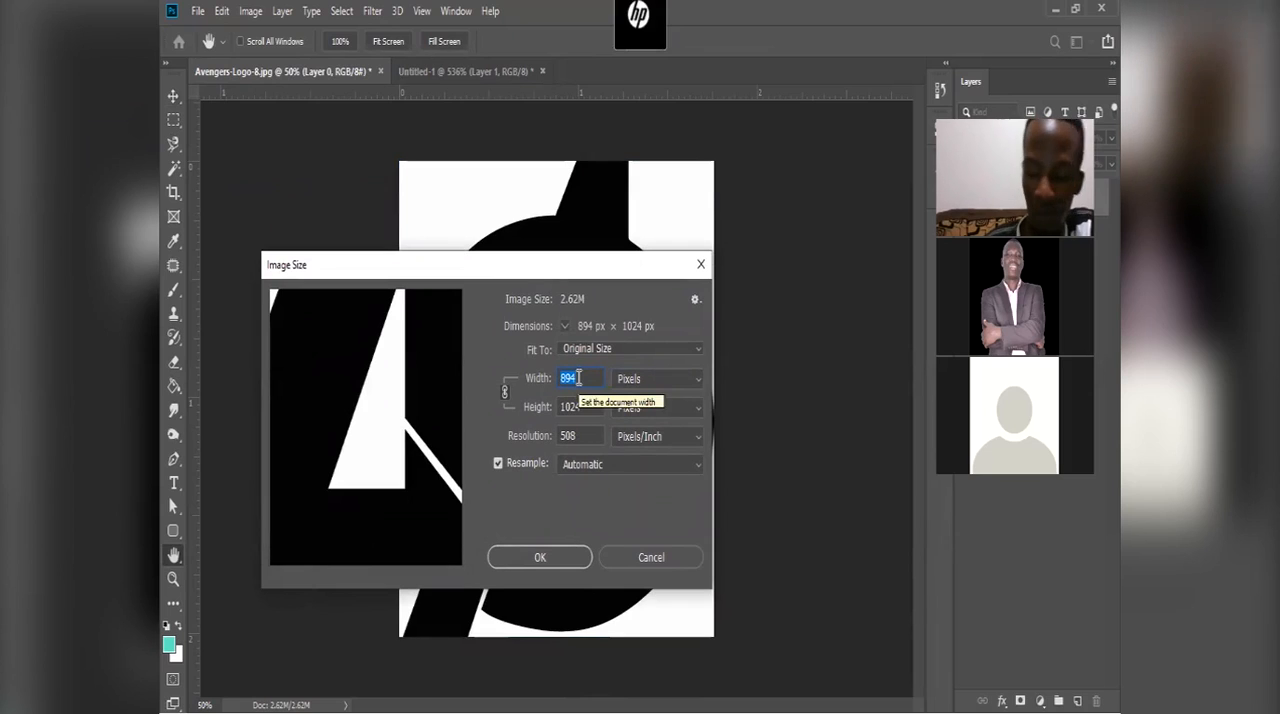
key(Tab)
text(57)
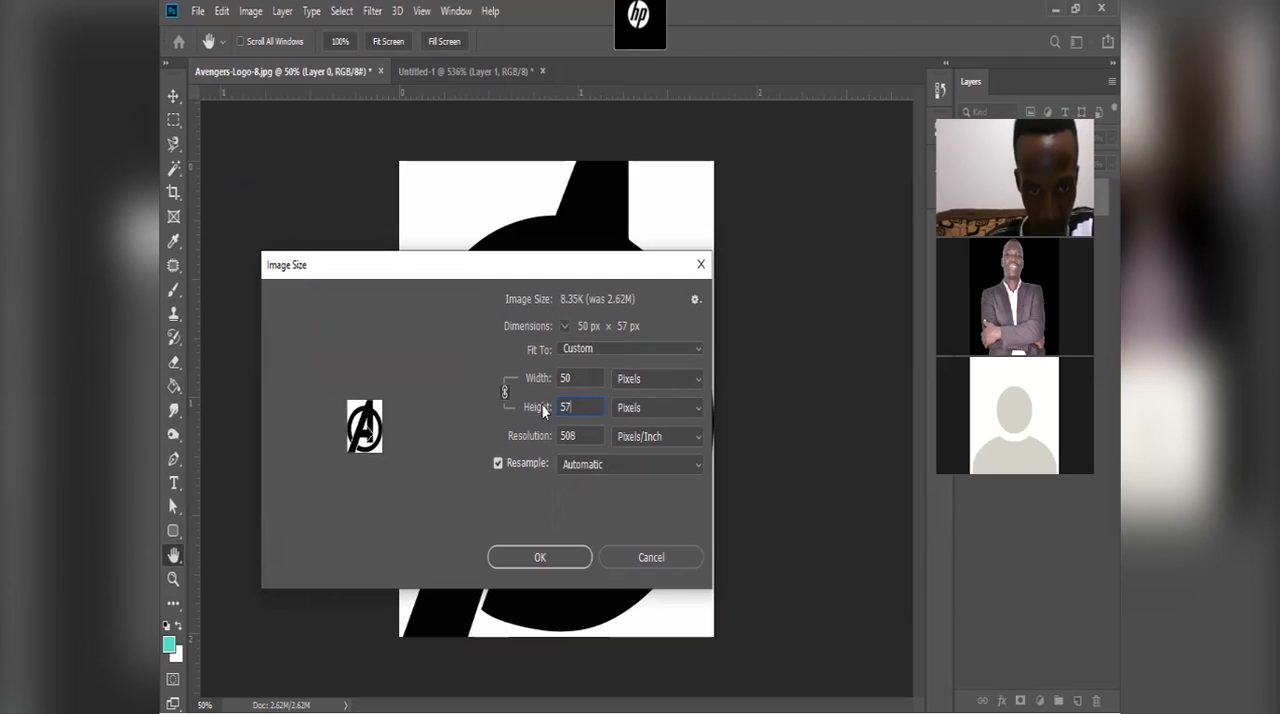
Step: Set the image width to 152 pixels, unlink the proportions, and set the height to 57 pixels
double_click(578, 379)
text(152)
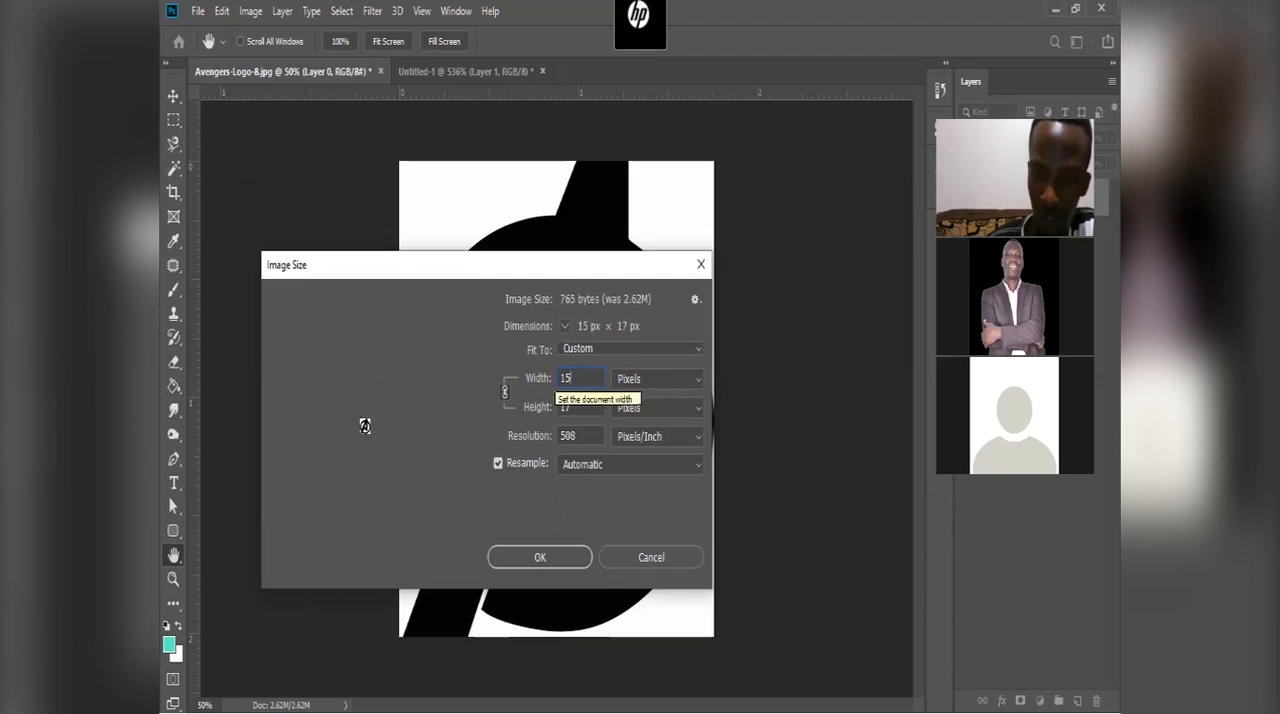
mouse_move(332, 520)
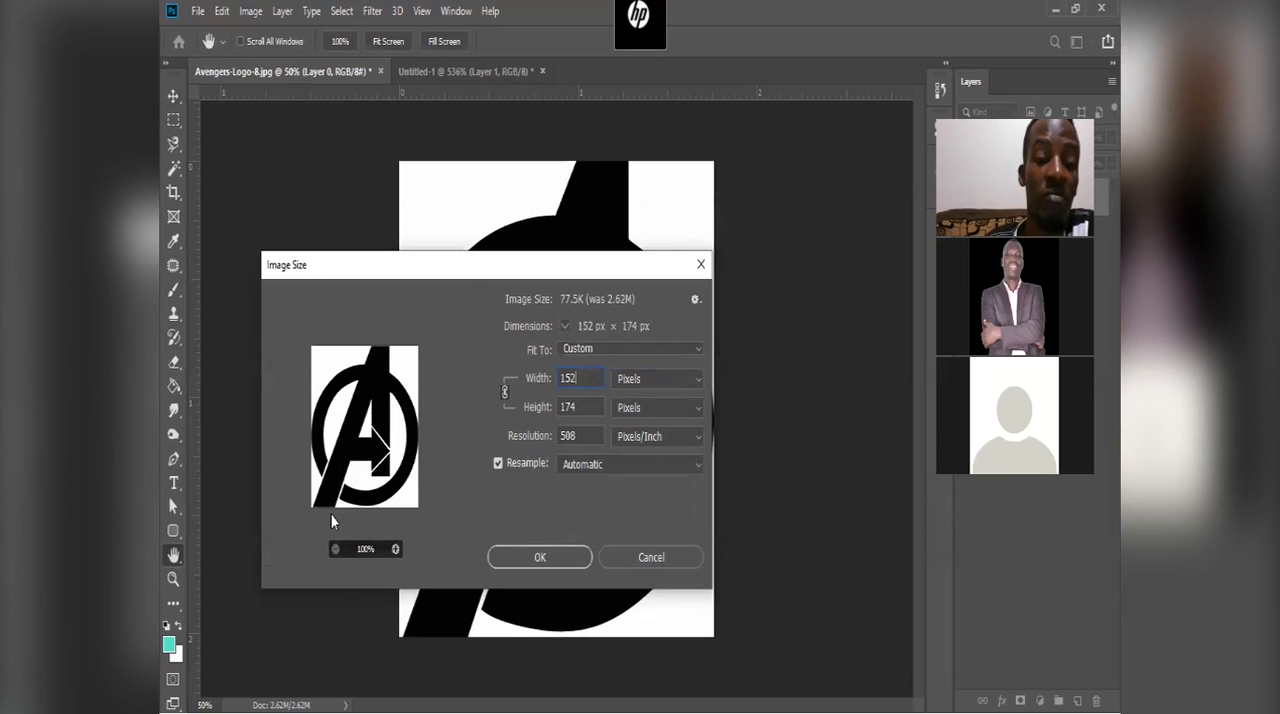
click(505, 392)
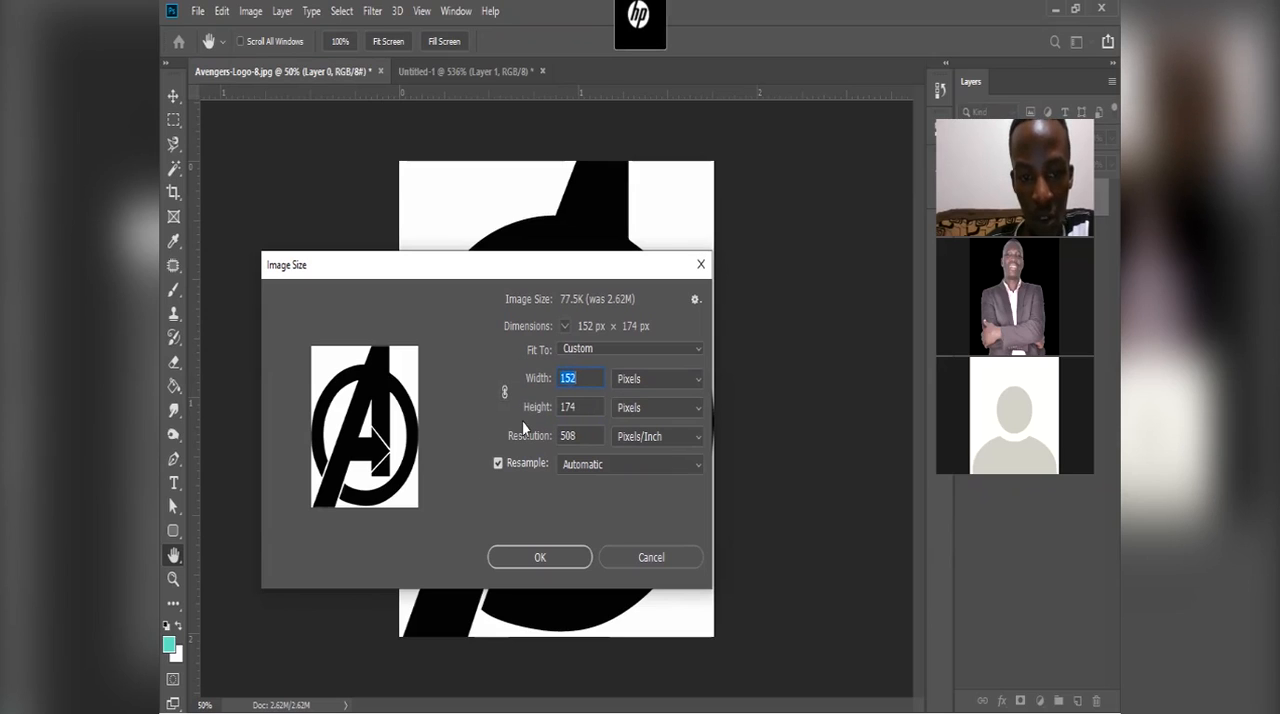
key(Tab)
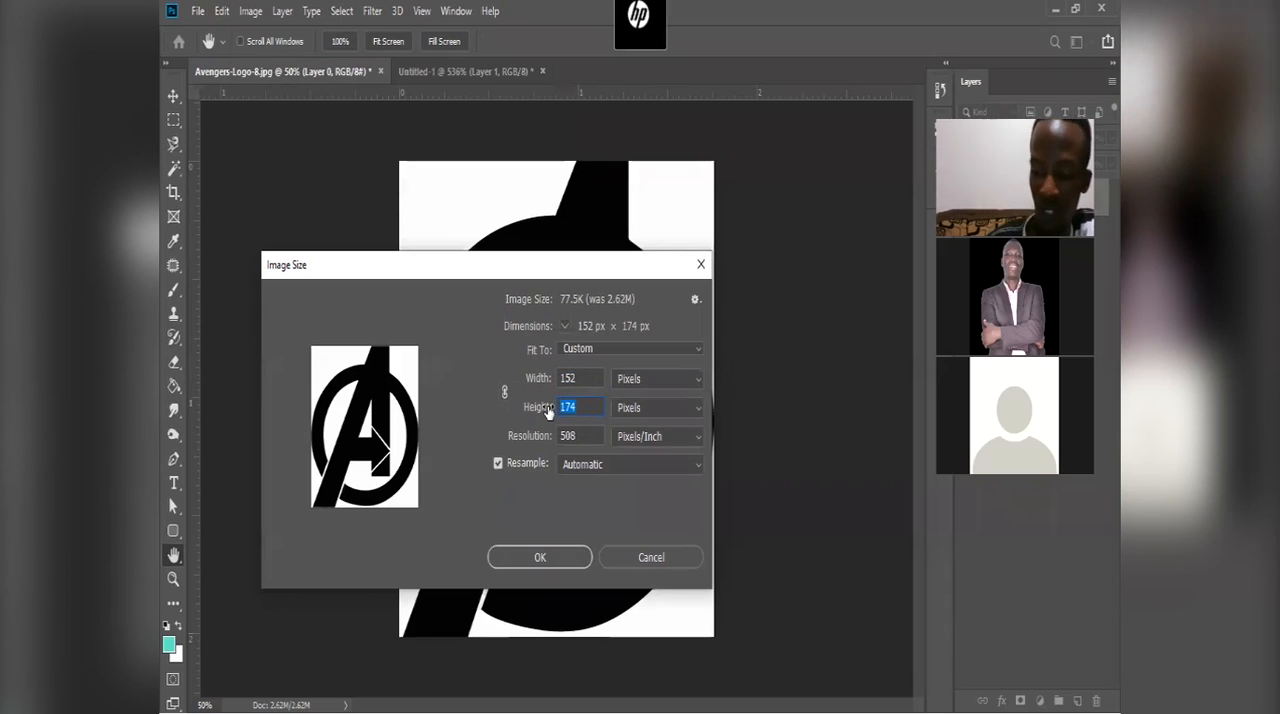
text(57)
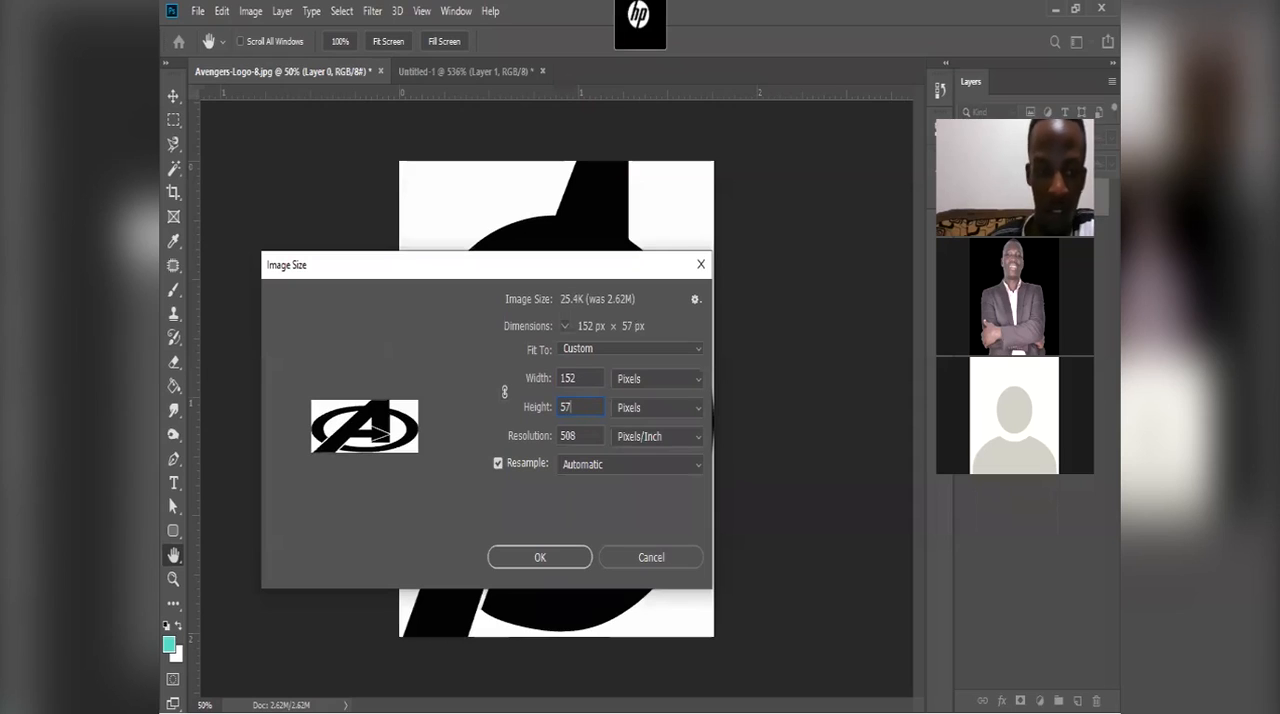
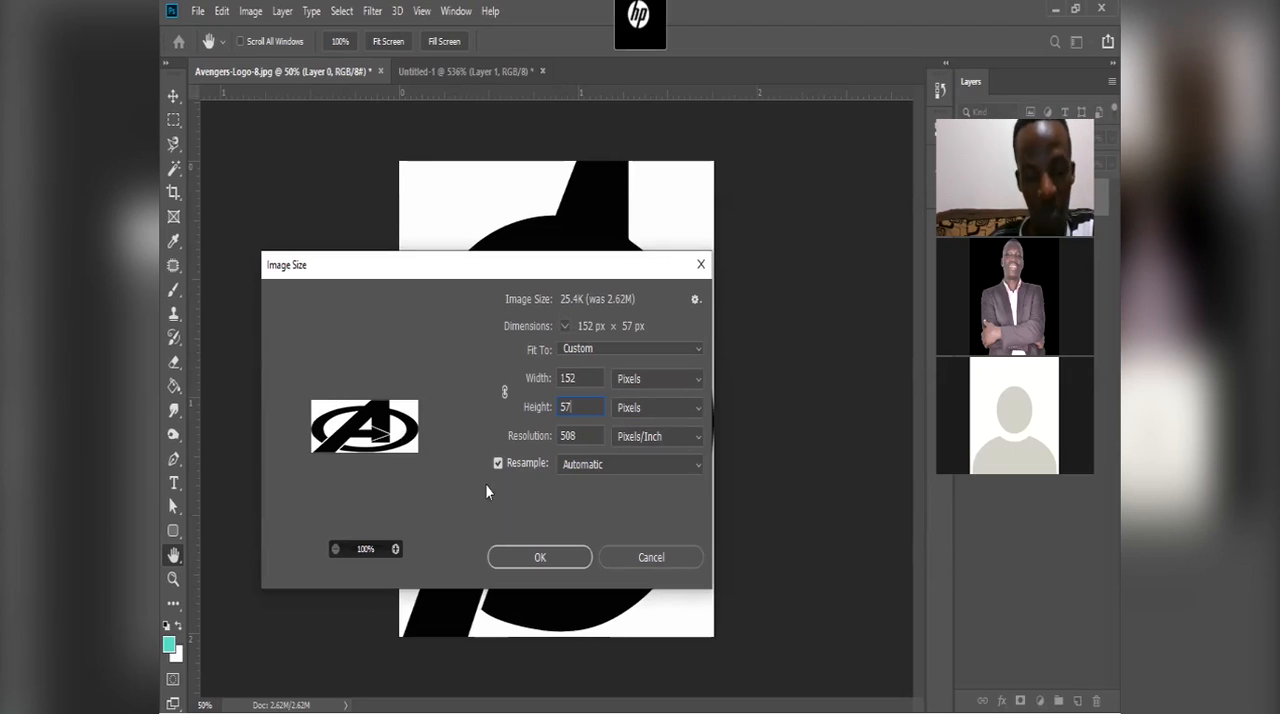
Step: Cancel the pending image size change of Avengers-Logo-8.jpg and switch to the Untitled-1 document
click(671, 562)
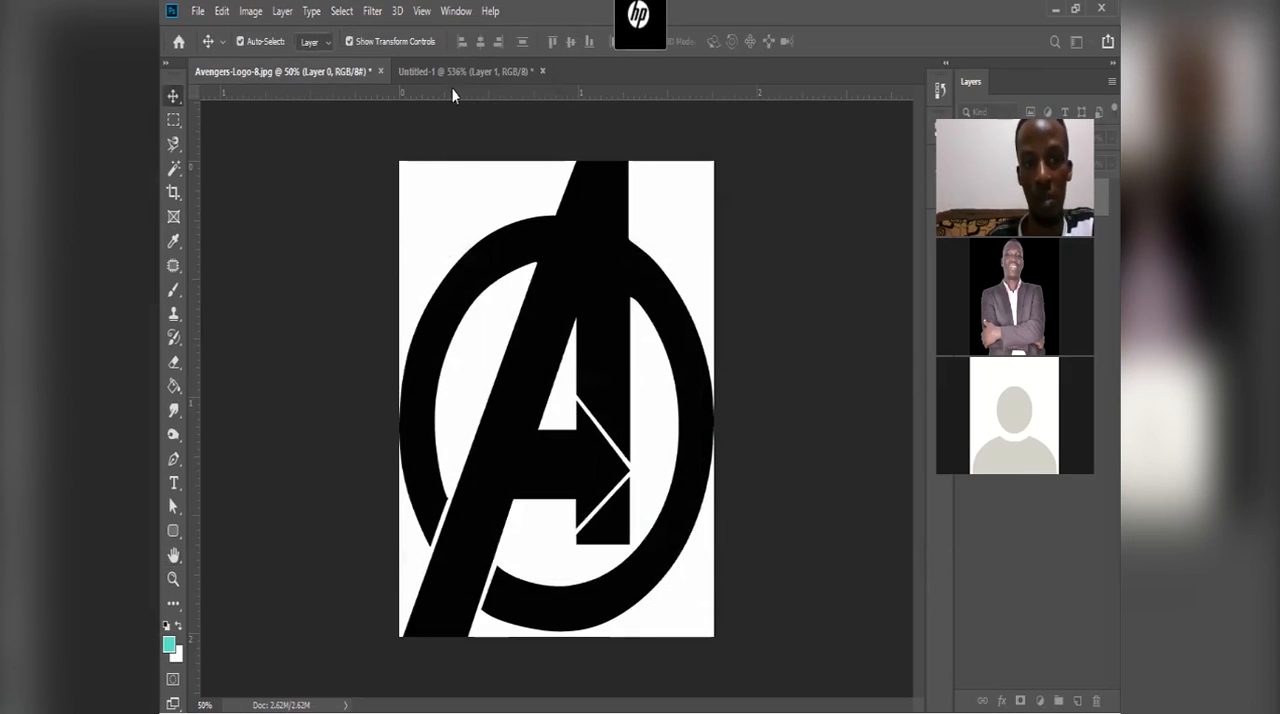
click(460, 71)
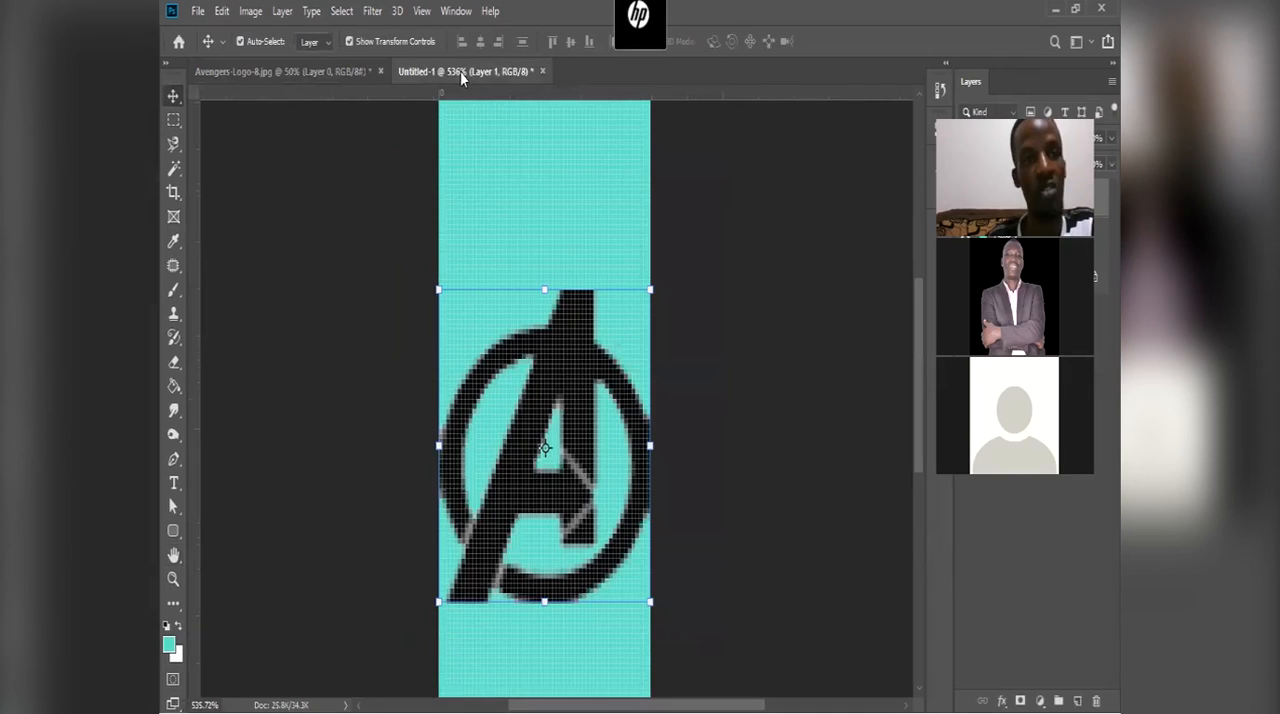
click(251, 18)
click(214, 18)
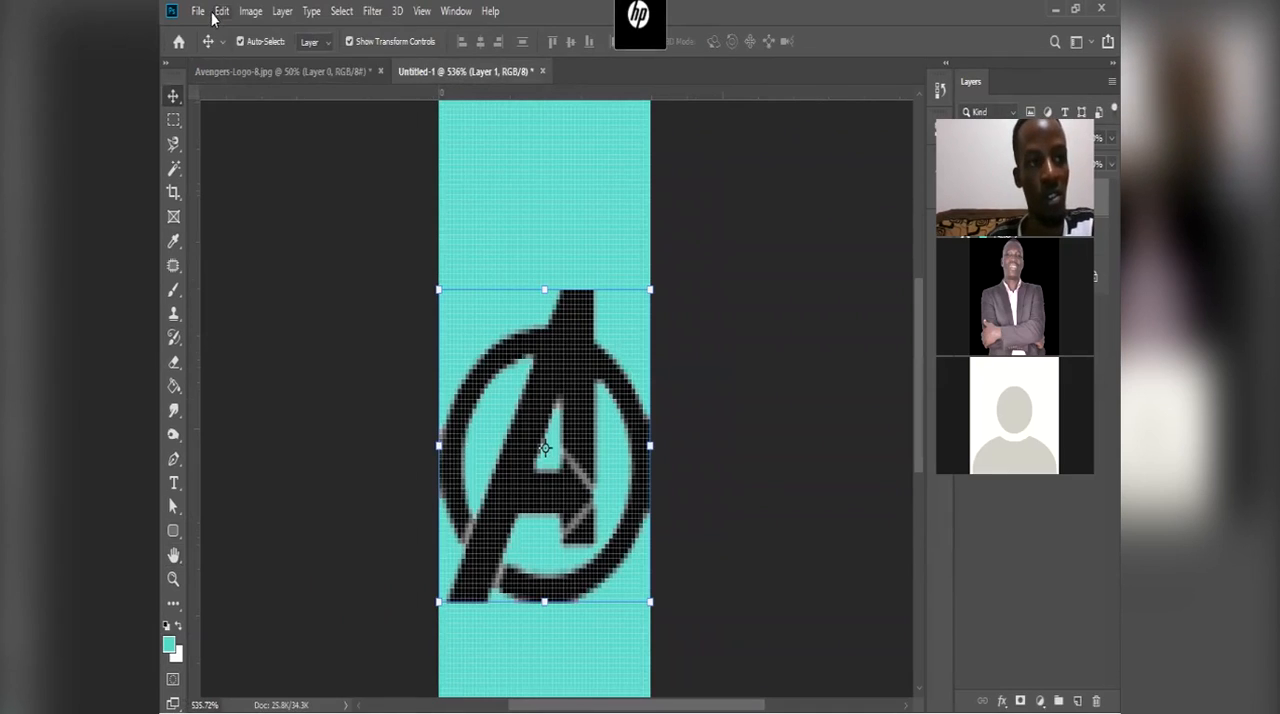
Step: Create a new document 152 pixels wide and 57 pixels high
click(198, 11)
click(494, 184)
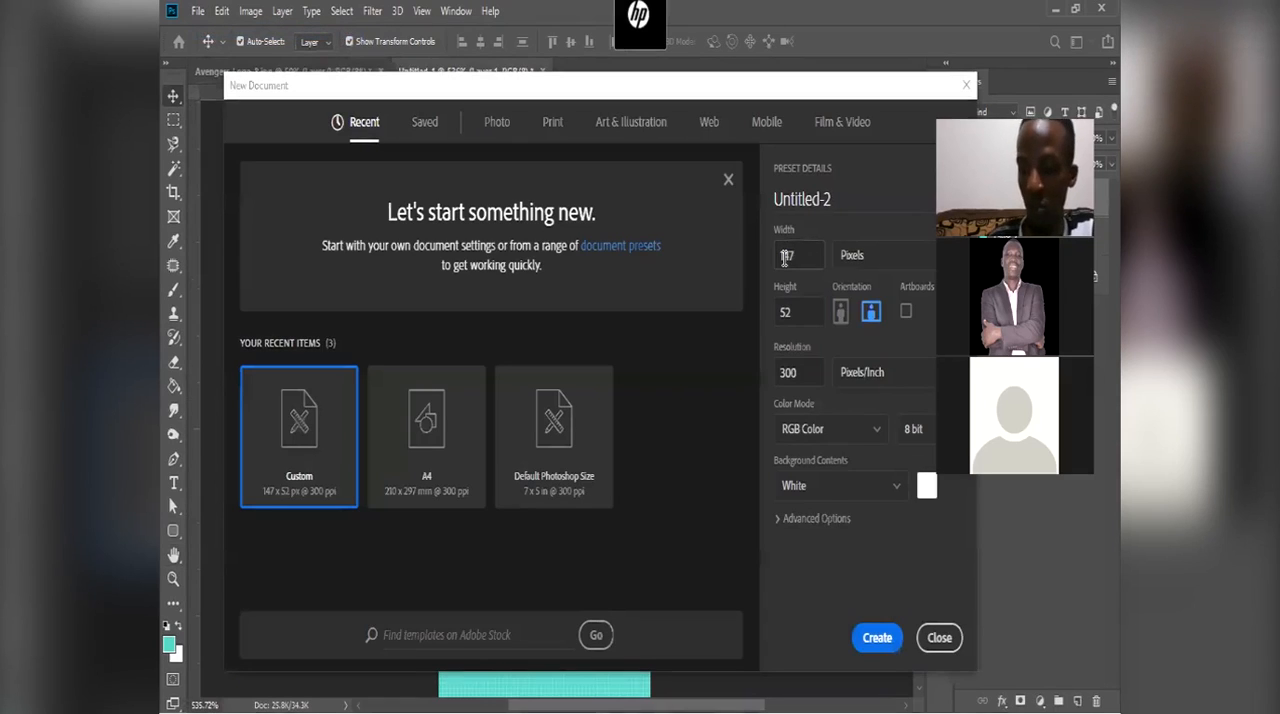
click(786, 257)
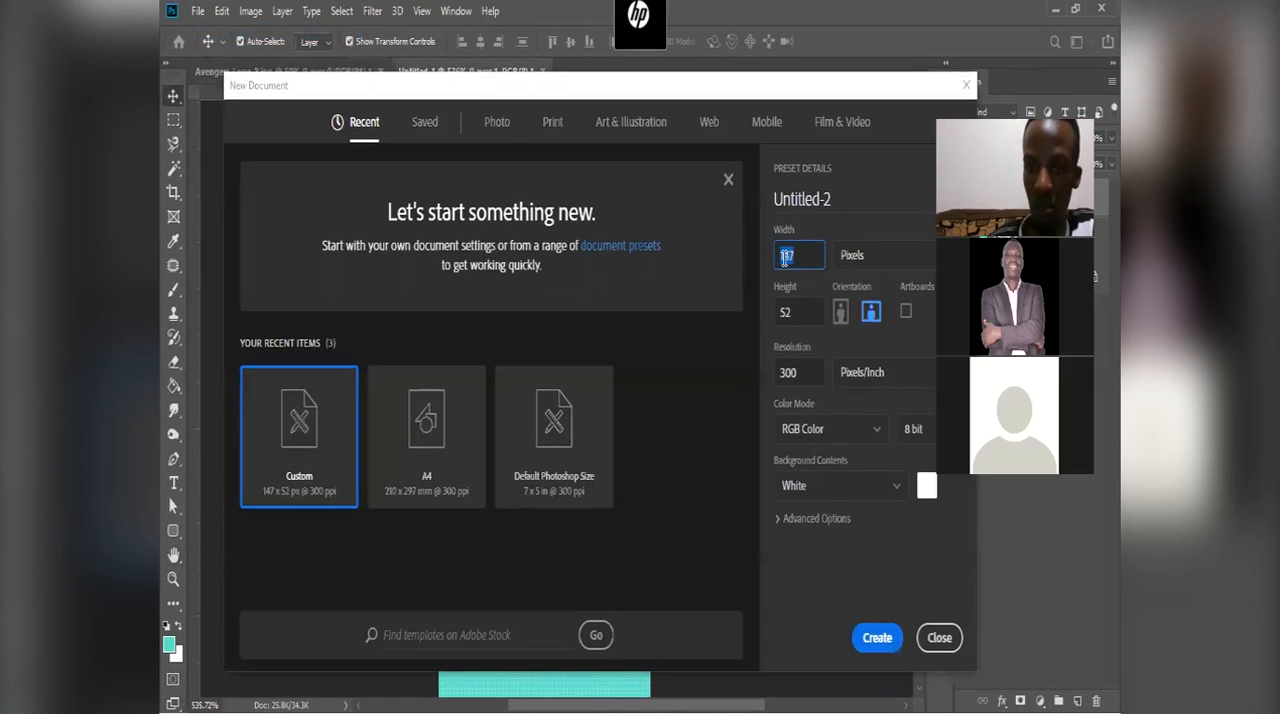
text(152)
key(Tab)
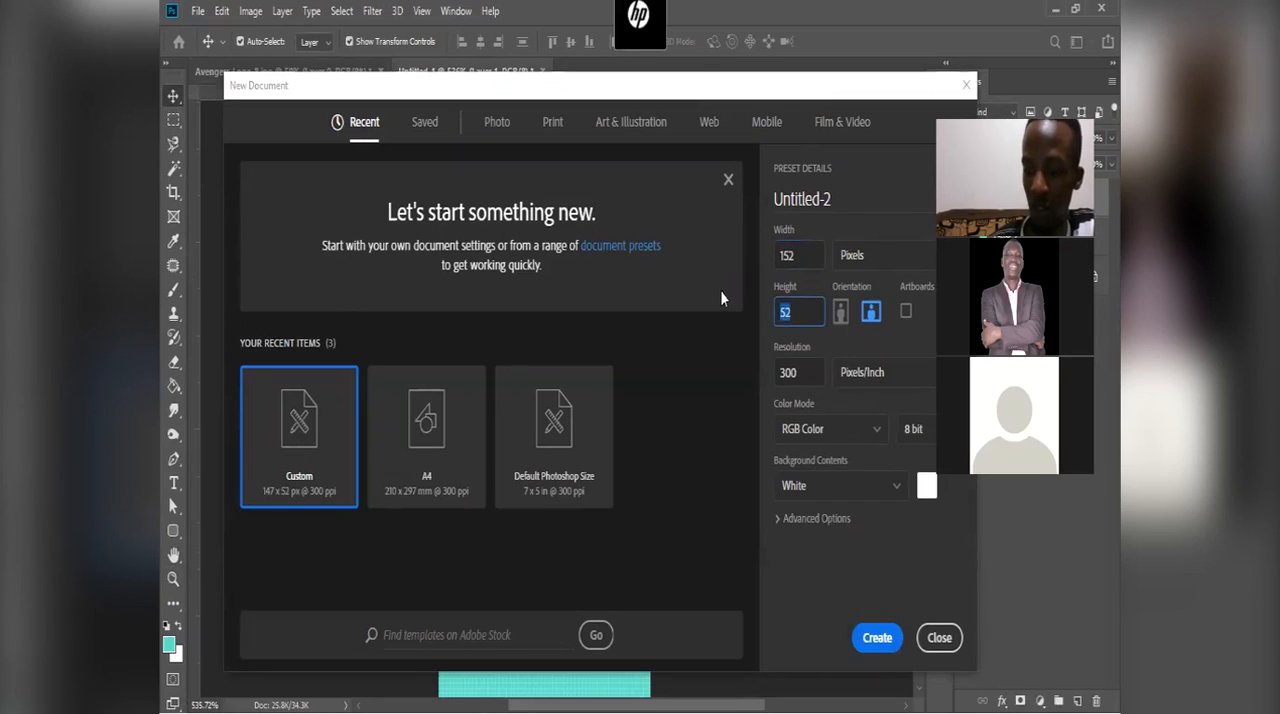
text(57)
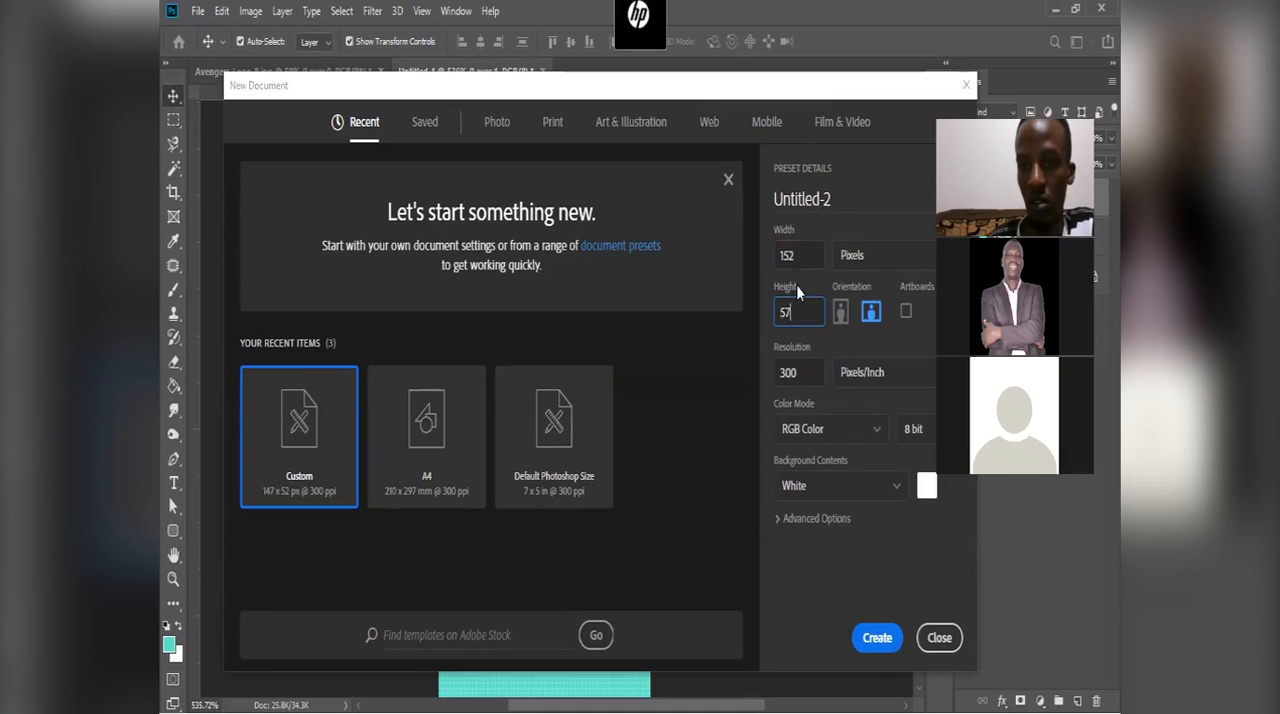
click(878, 639)
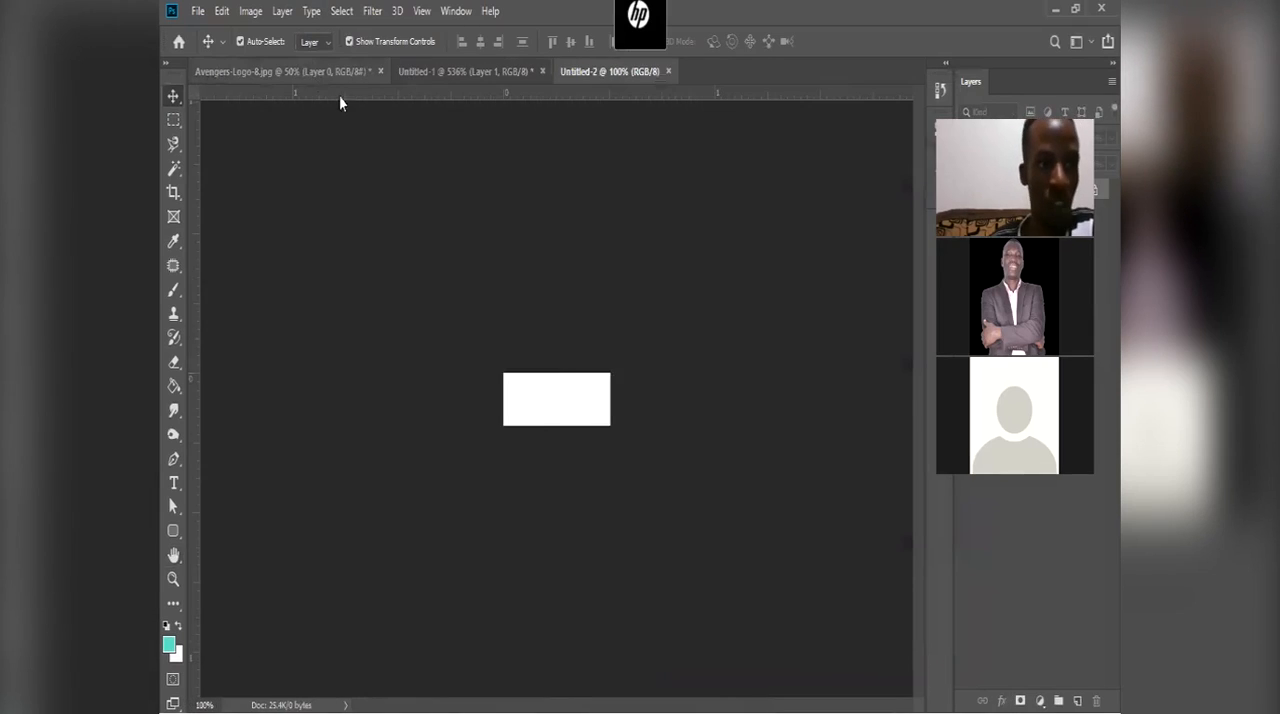
Step: Copy the Avengers logo layer from Avengers-Logo-8.jpg into the new Untitled-2 document and position it over the canvas
click(280, 71)
drag(614, 371, 549, 412)
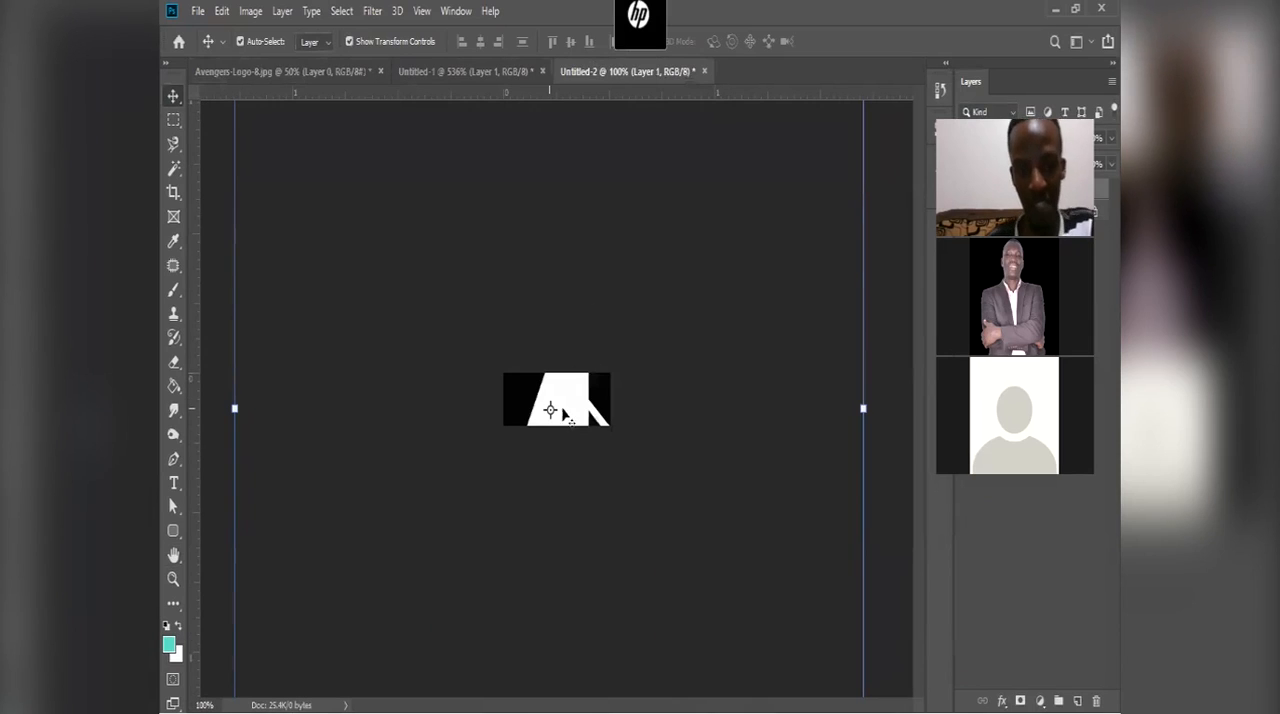
drag(560, 398, 562, 388)
Step: Scale the oversized logo proportionally to about 5.12%, centre it on the canvas at X 76 px and Y 28.50 px, and apply the transformation
scroll(562, 388, down, 2)
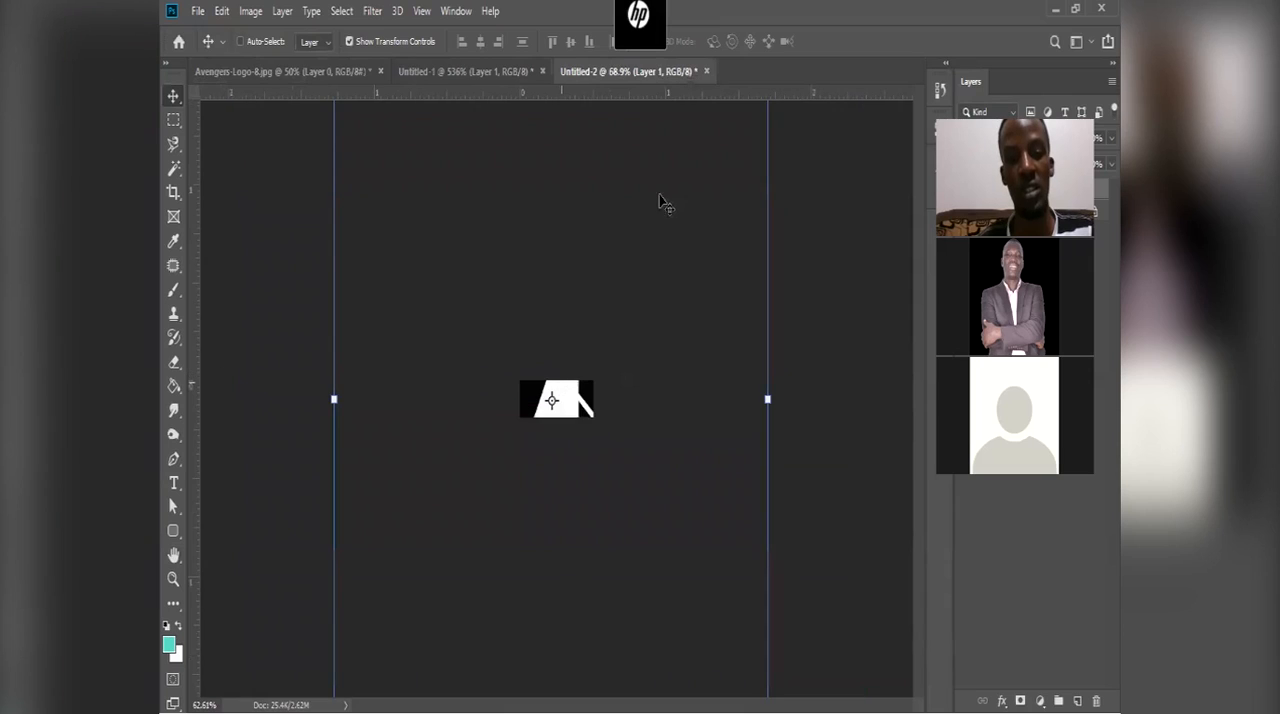
scroll(668, 214, down, 3)
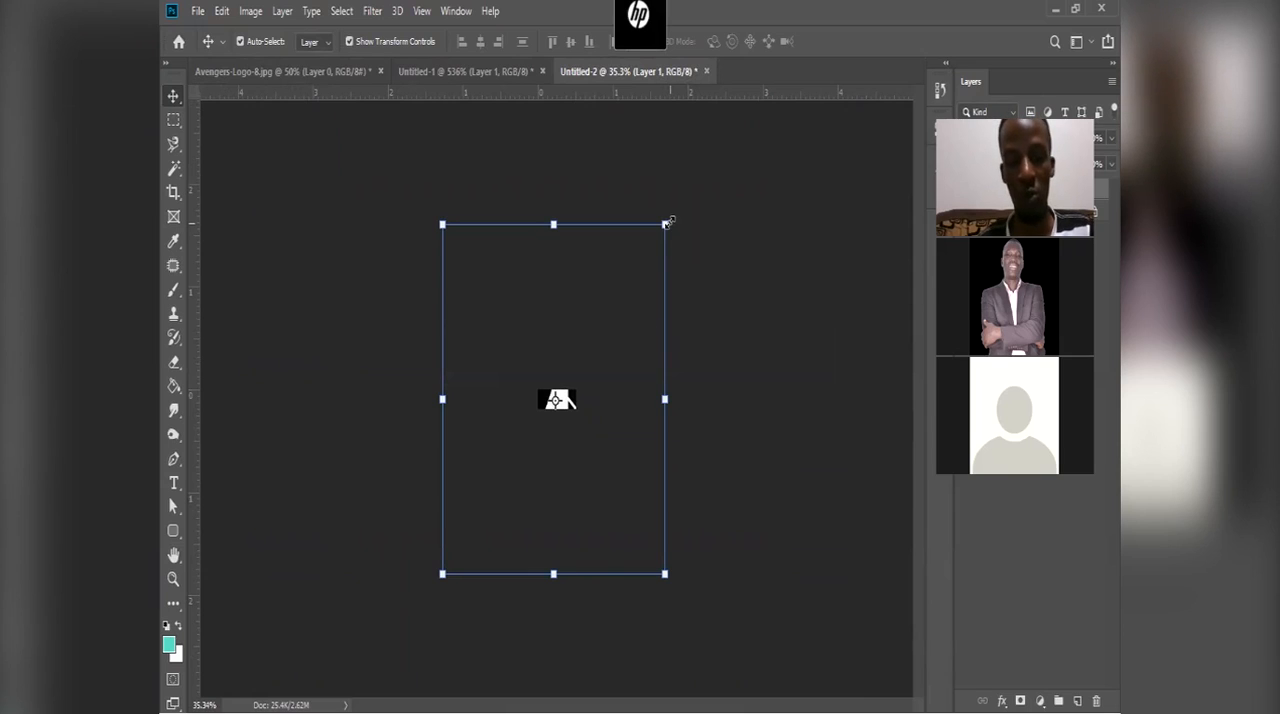
click(666, 223)
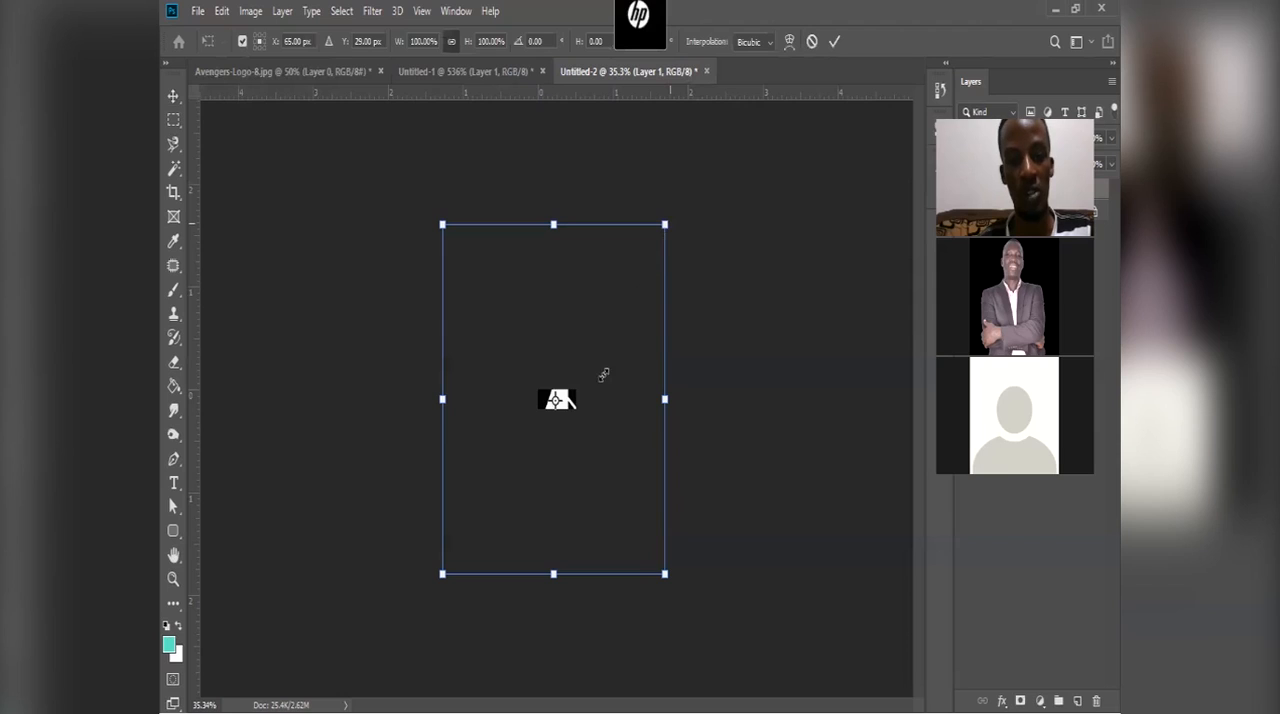
drag(588, 408, 574, 360)
scroll(590, 332, up, 5)
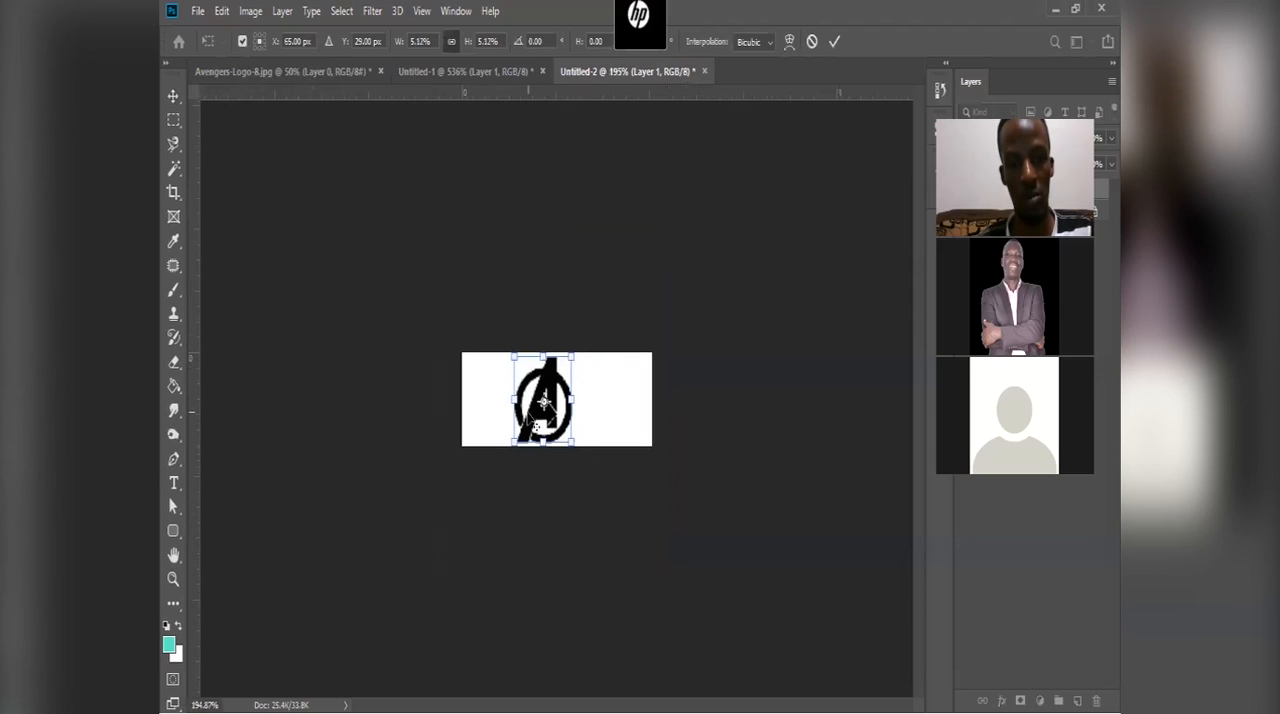
scroll(597, 391, up, 3)
drag(534, 429, 593, 376)
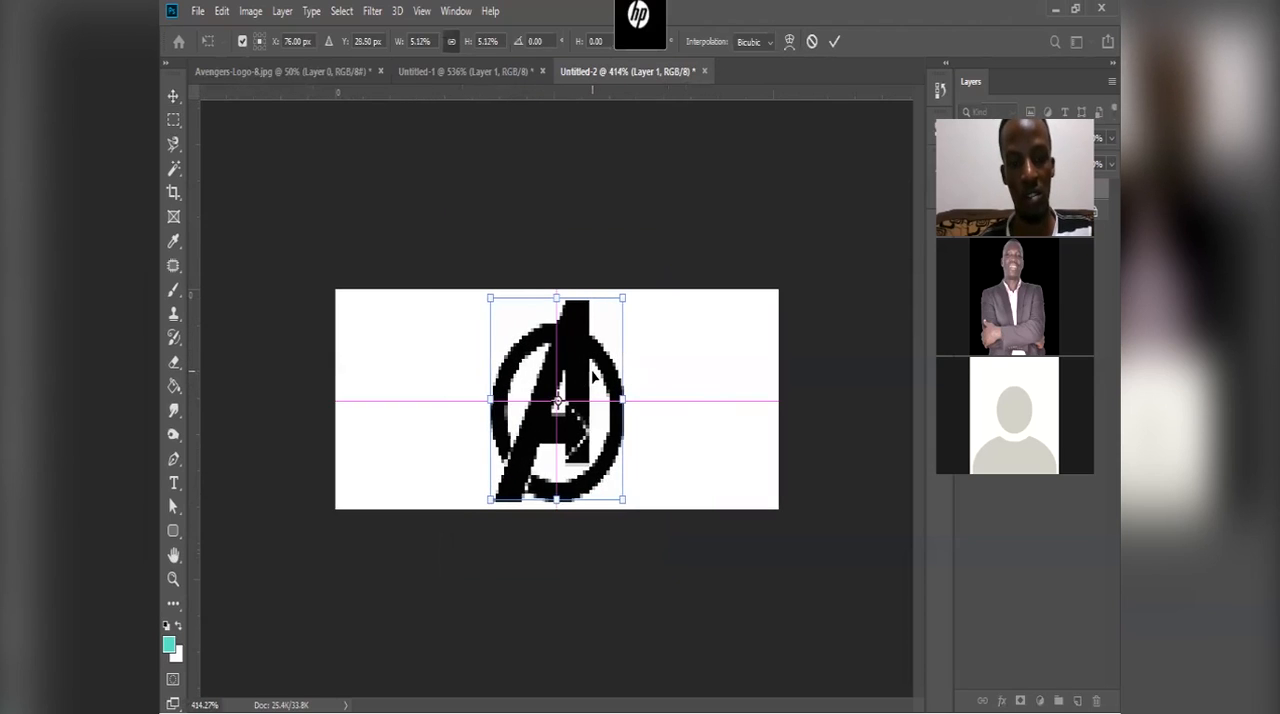
click(834, 41)
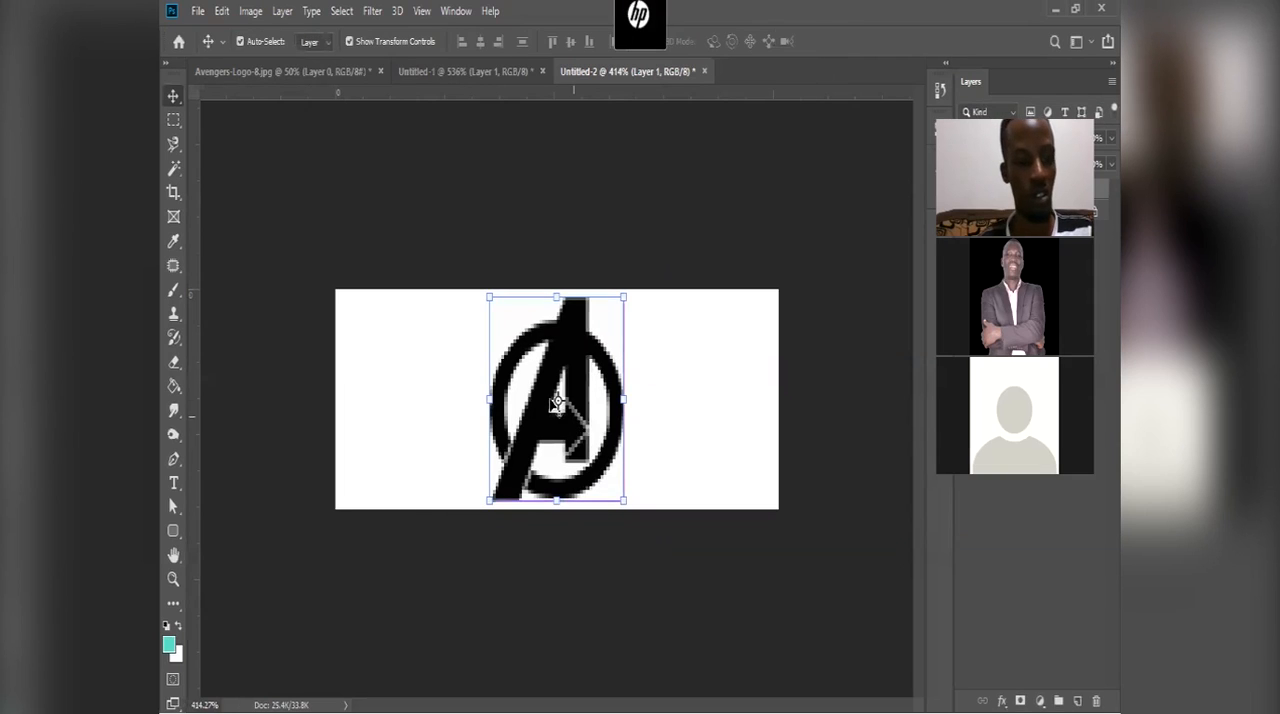
Step: Examine the logo's pixels up close and compare its appearance at 100% zoom with the layer deselected
scroll(596, 364, up, 2)
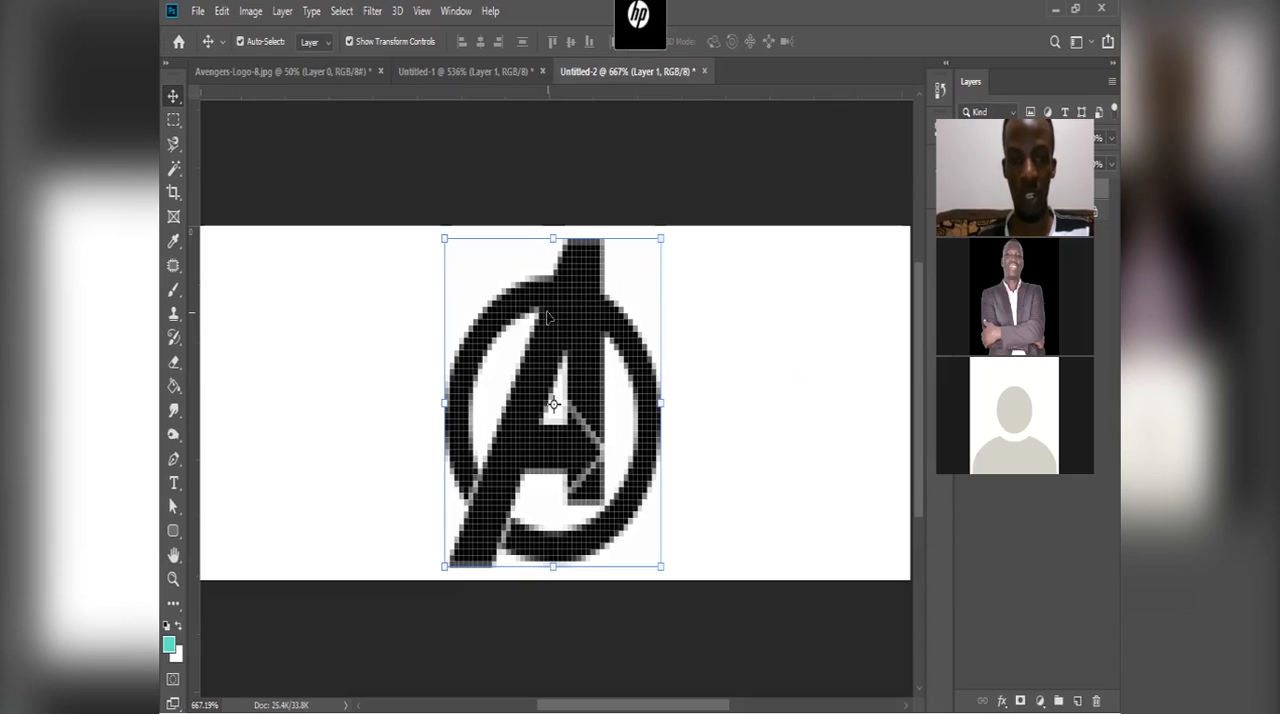
click(208, 697)
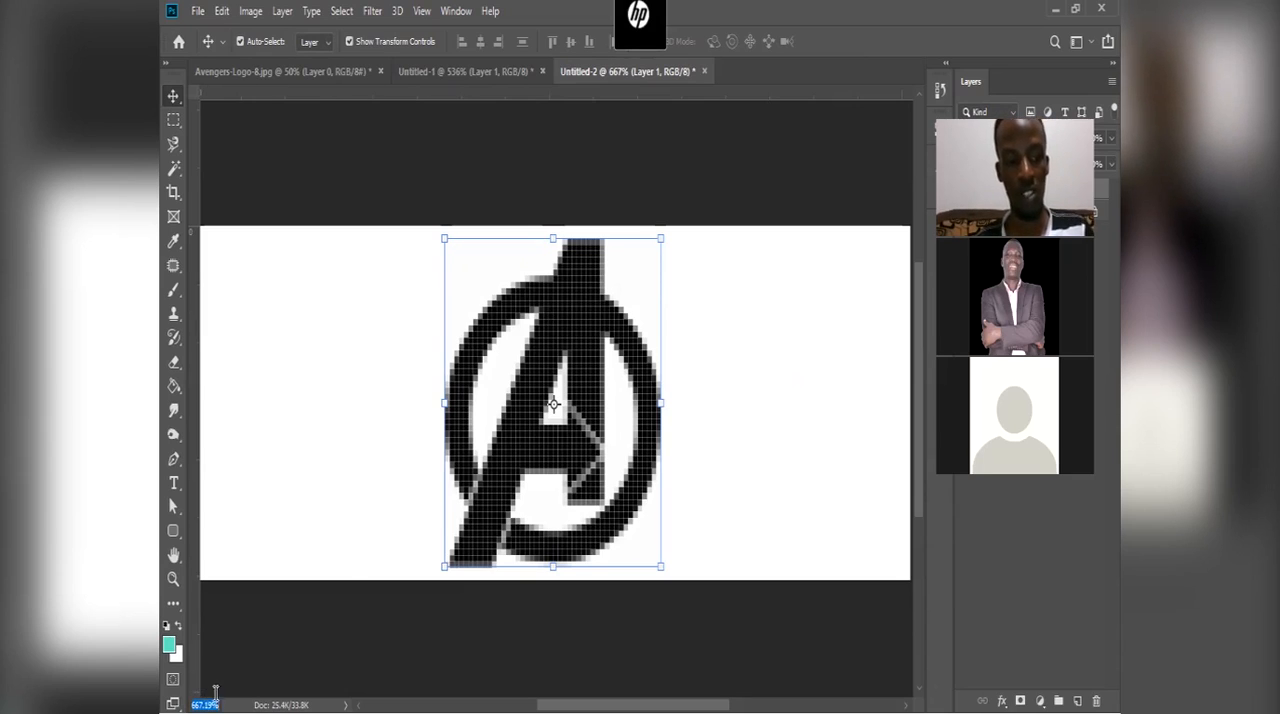
text(10)
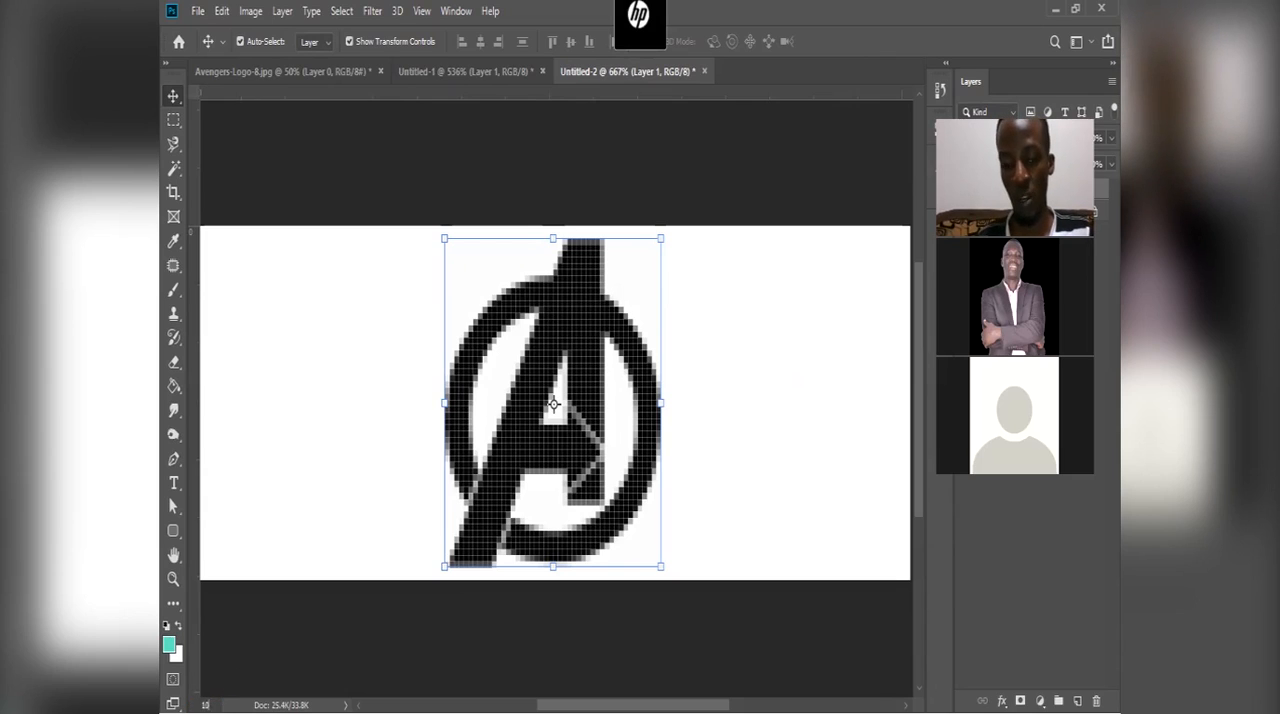
text(0)
key(Return)
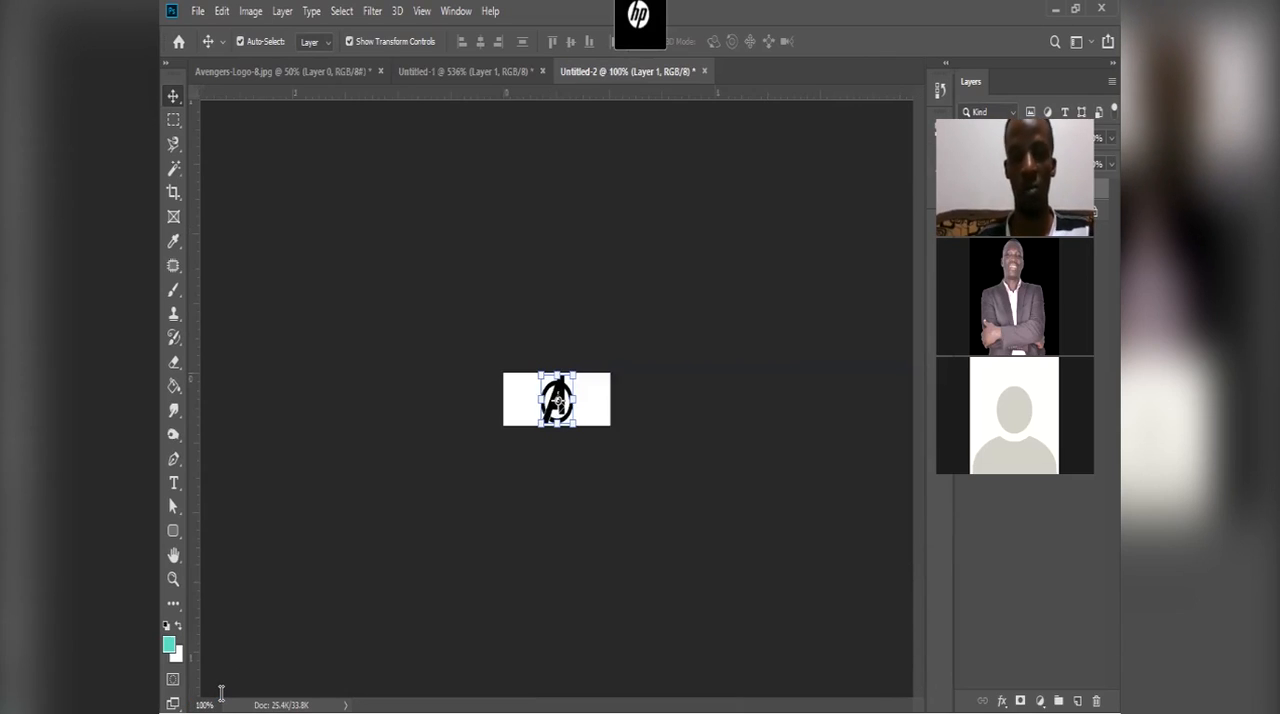
click(624, 496)
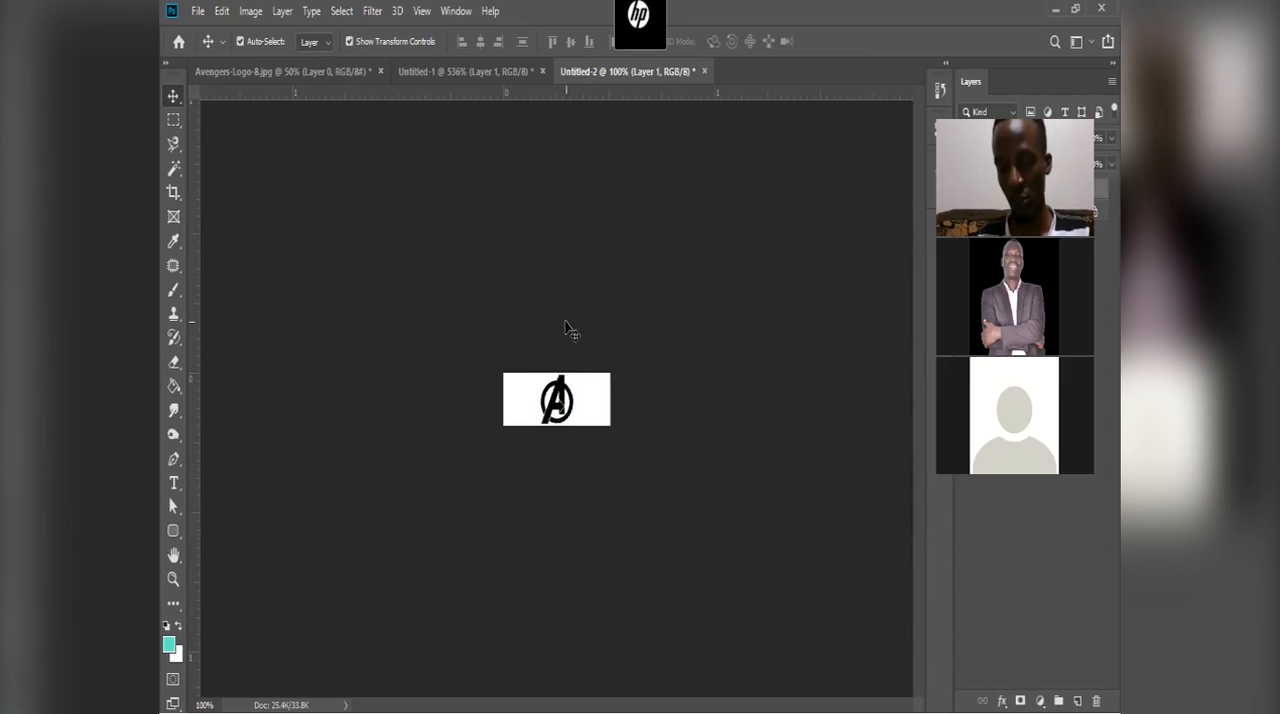
click(570, 405)
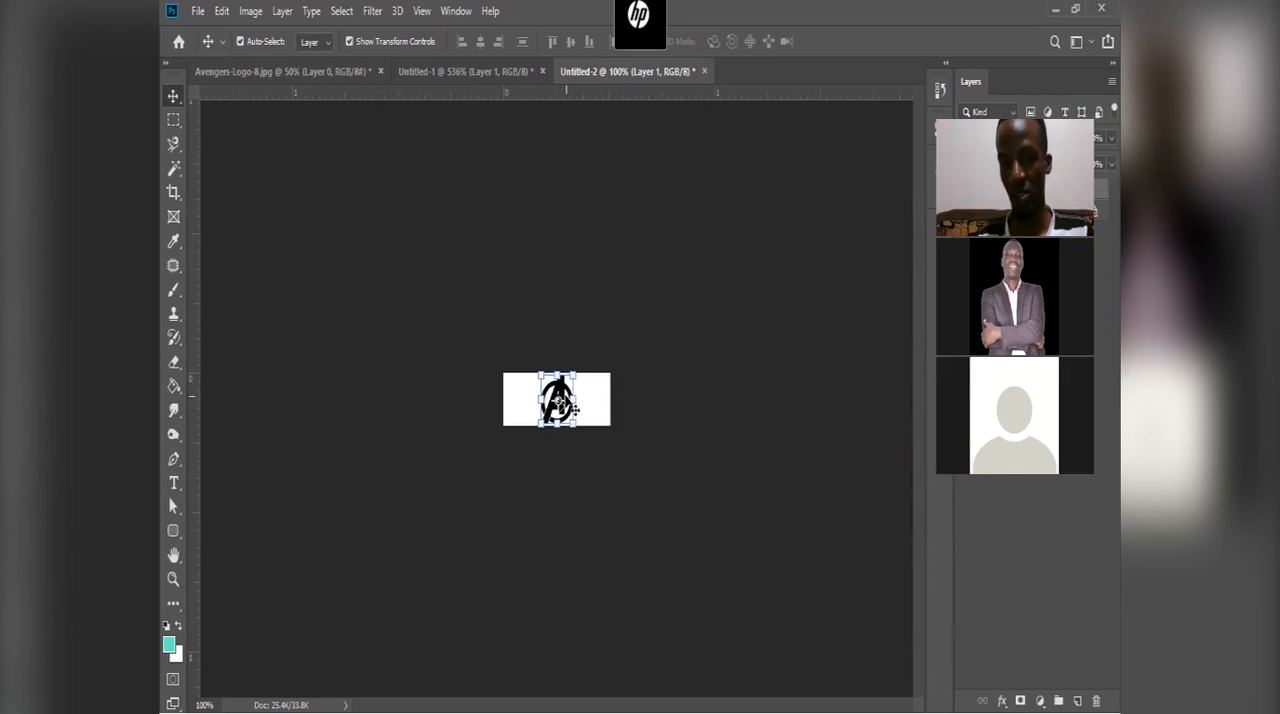
click(585, 355)
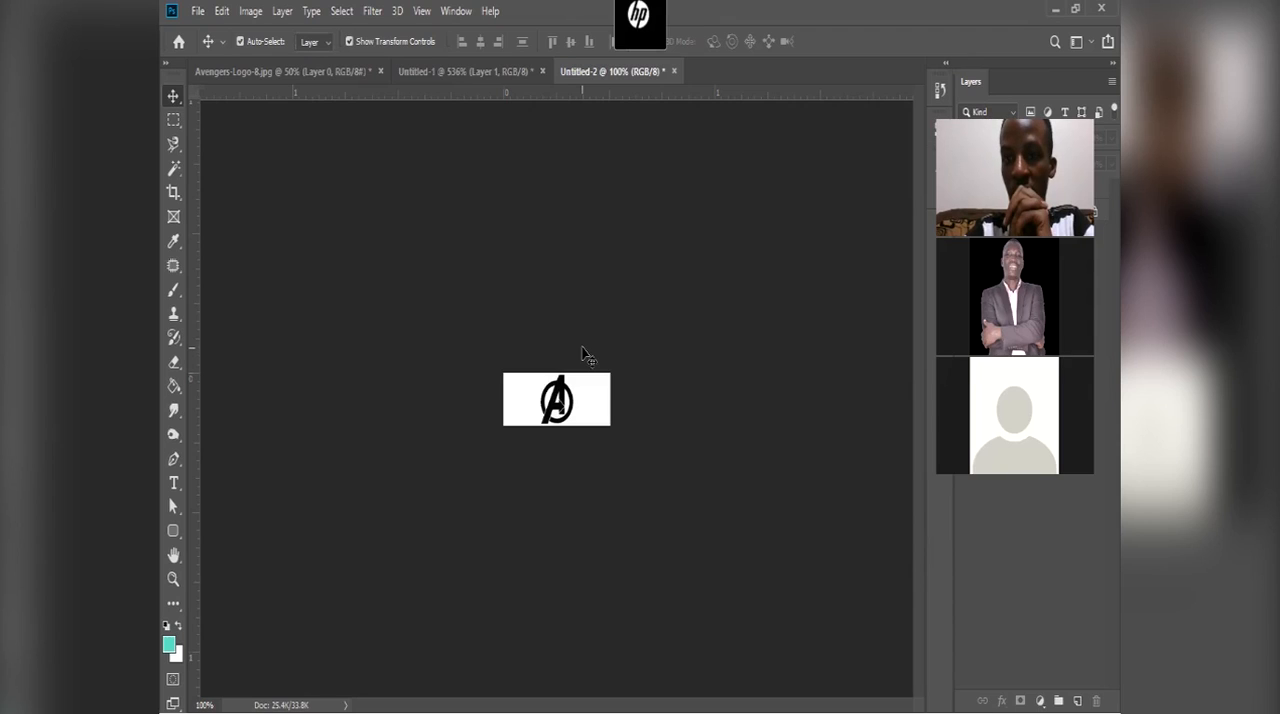
Step: Try stretching the logo out of proportion to about 108.70% width and 56.60% height, and cancel the transformation
key(ctrl+plus)
scroll(566, 362, up, 10)
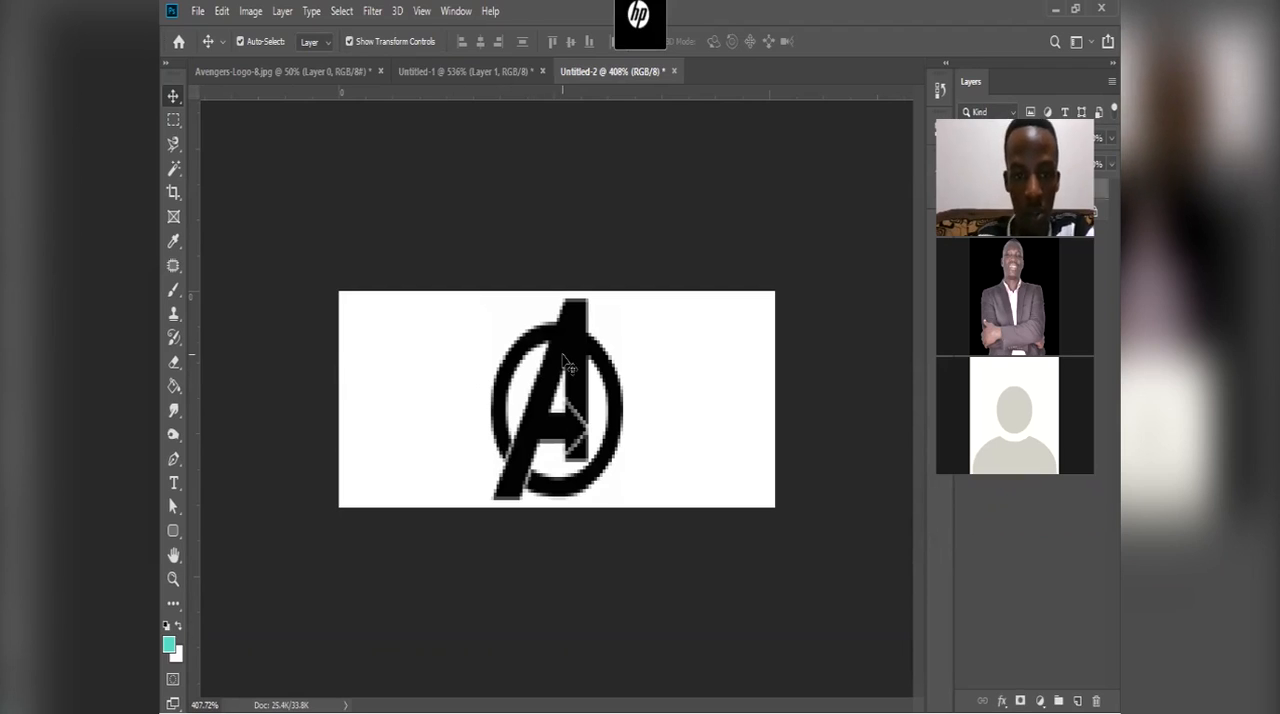
key(ctrl+t)
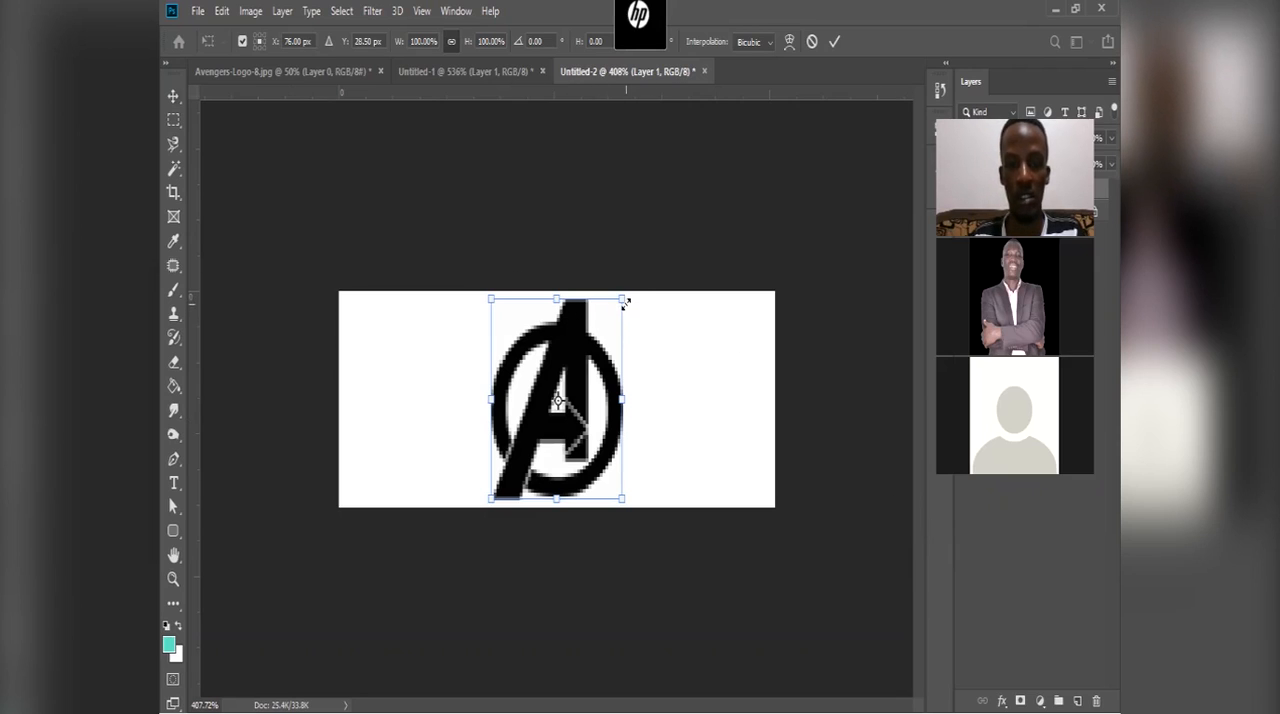
drag(622, 302, 682, 334)
drag(602, 337, 694, 352)
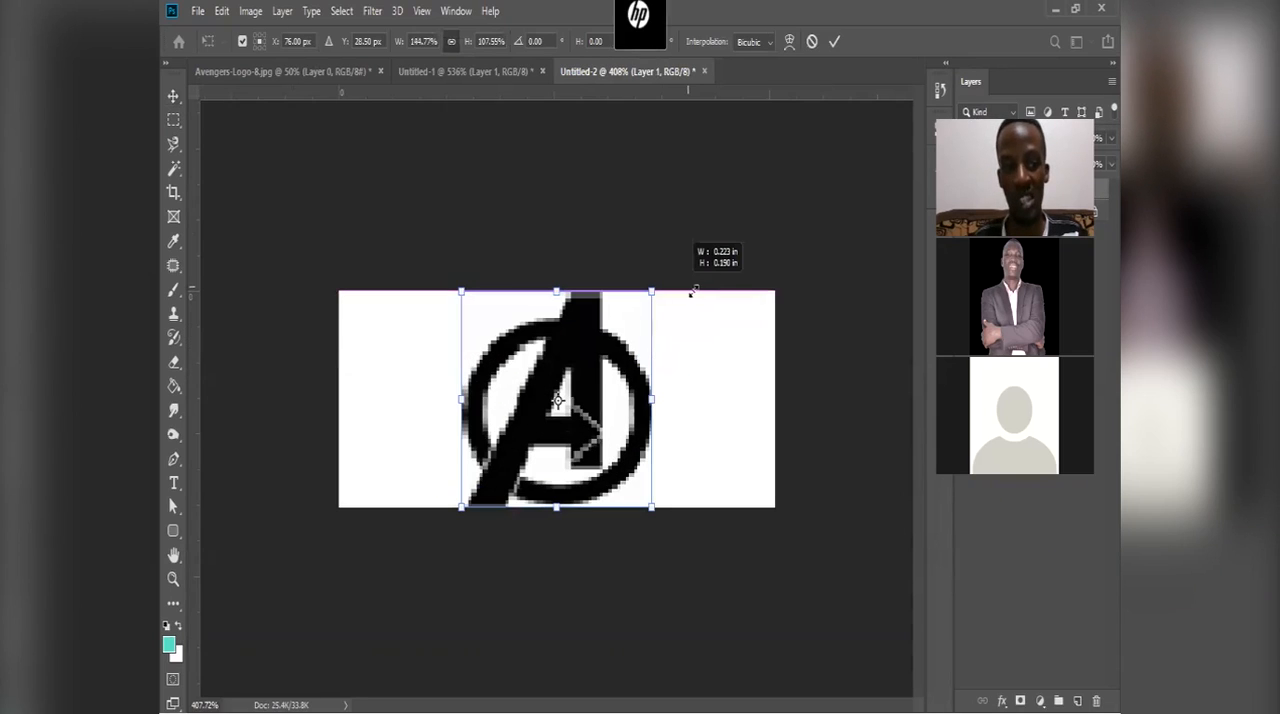
drag(692, 291, 668, 356)
drag(683, 311, 592, 428)
drag(682, 410, 631, 345)
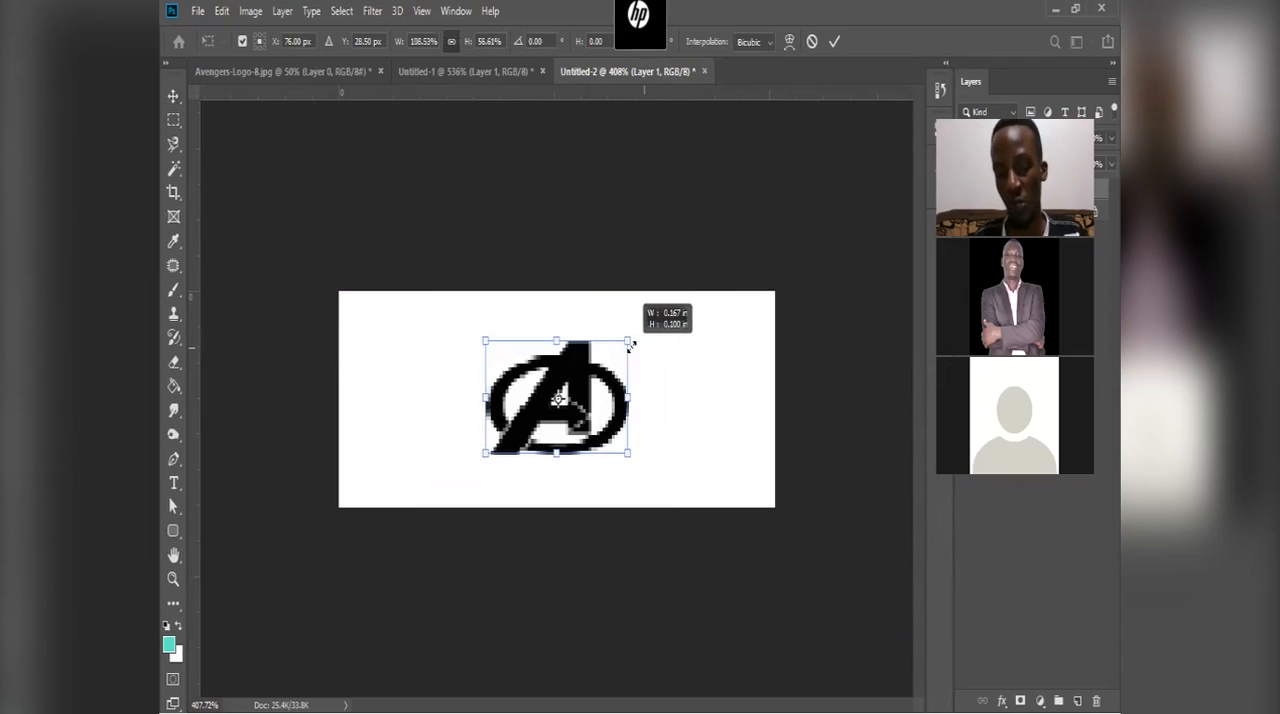
click(812, 42)
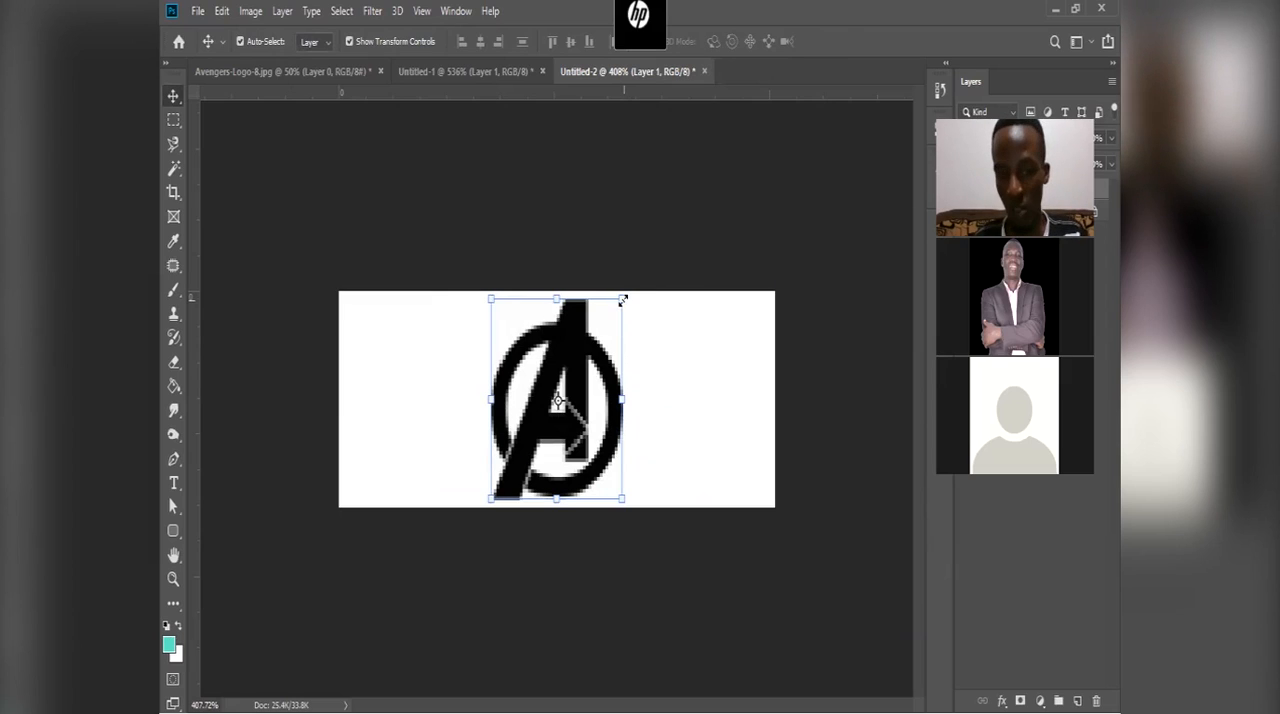
Step: Resize the logo from its corners with linked proportions, ending at about 93.54% slightly off the canvas centre, and apply the transformation
drag(622, 299, 573, 362)
drag(492, 366, 466, 311)
mouse_move(583, 496)
mouse_down()
mouse_move(540, 446)
mouse_move(574, 468)
mouse_move(593, 506)
mouse_up()
drag(566, 444, 596, 426)
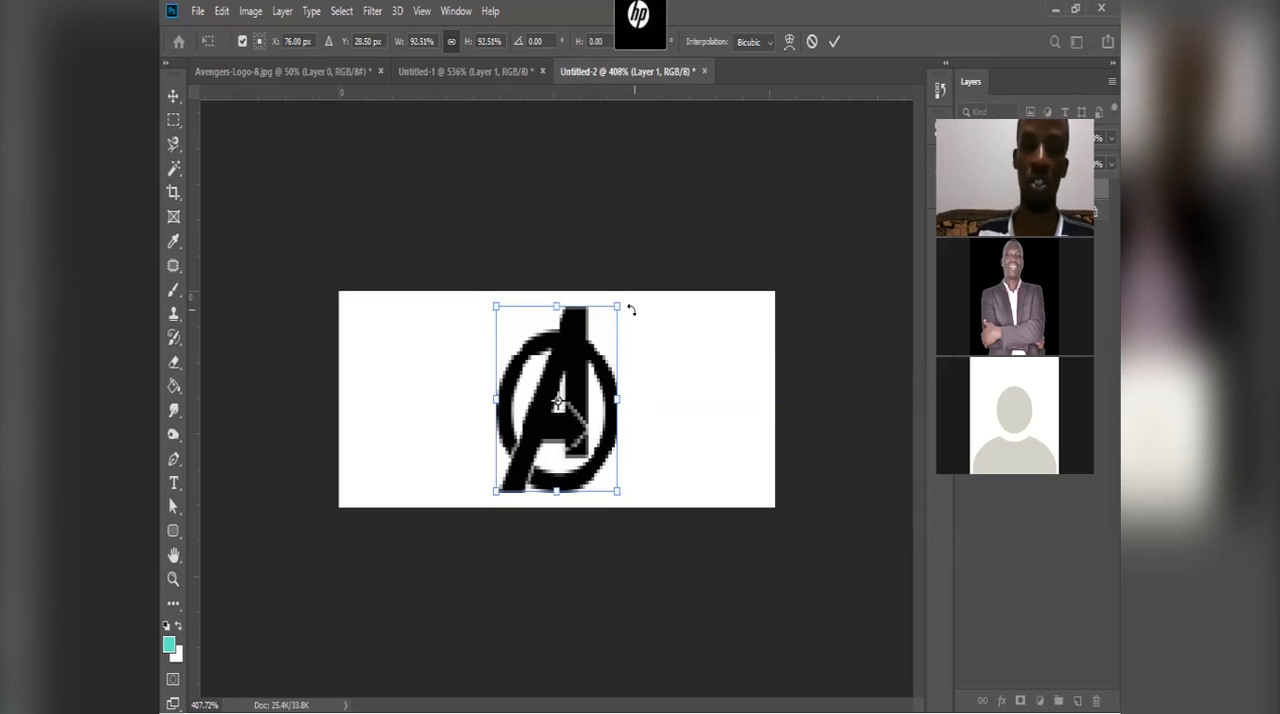
drag(616, 325, 604, 346)
drag(498, 336, 550, 383)
drag(584, 441, 579, 441)
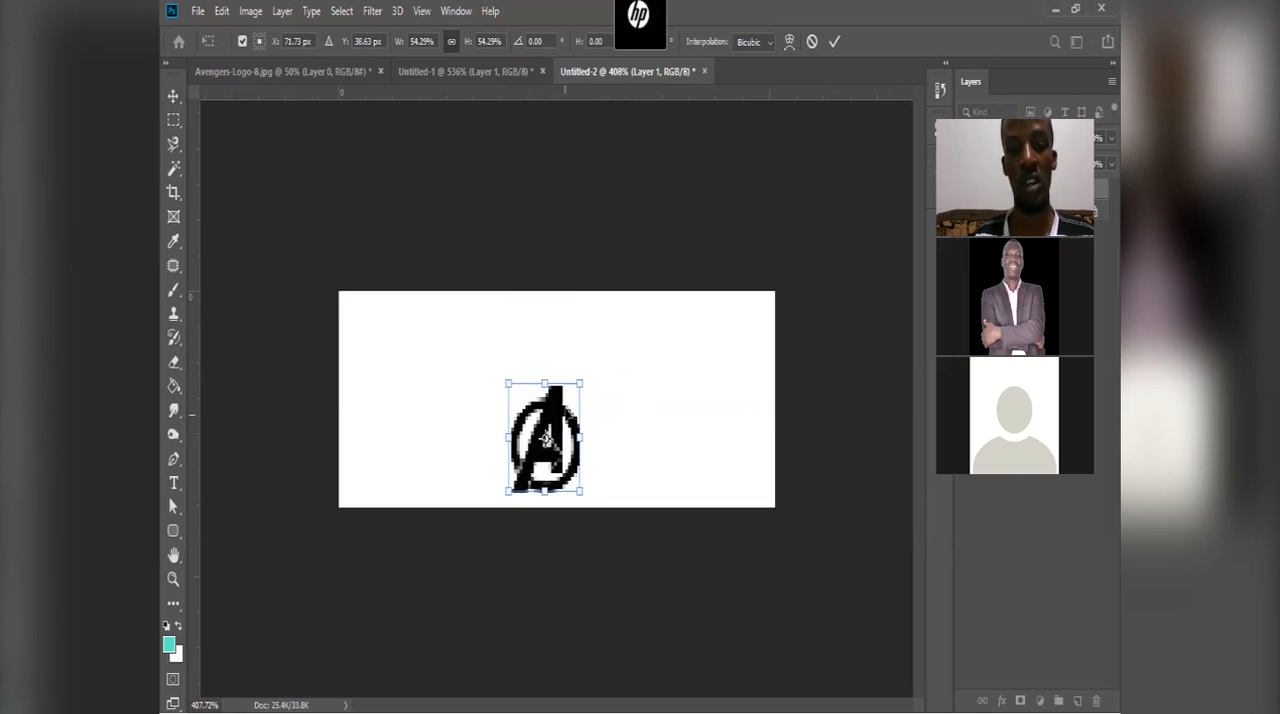
drag(581, 382, 634, 304)
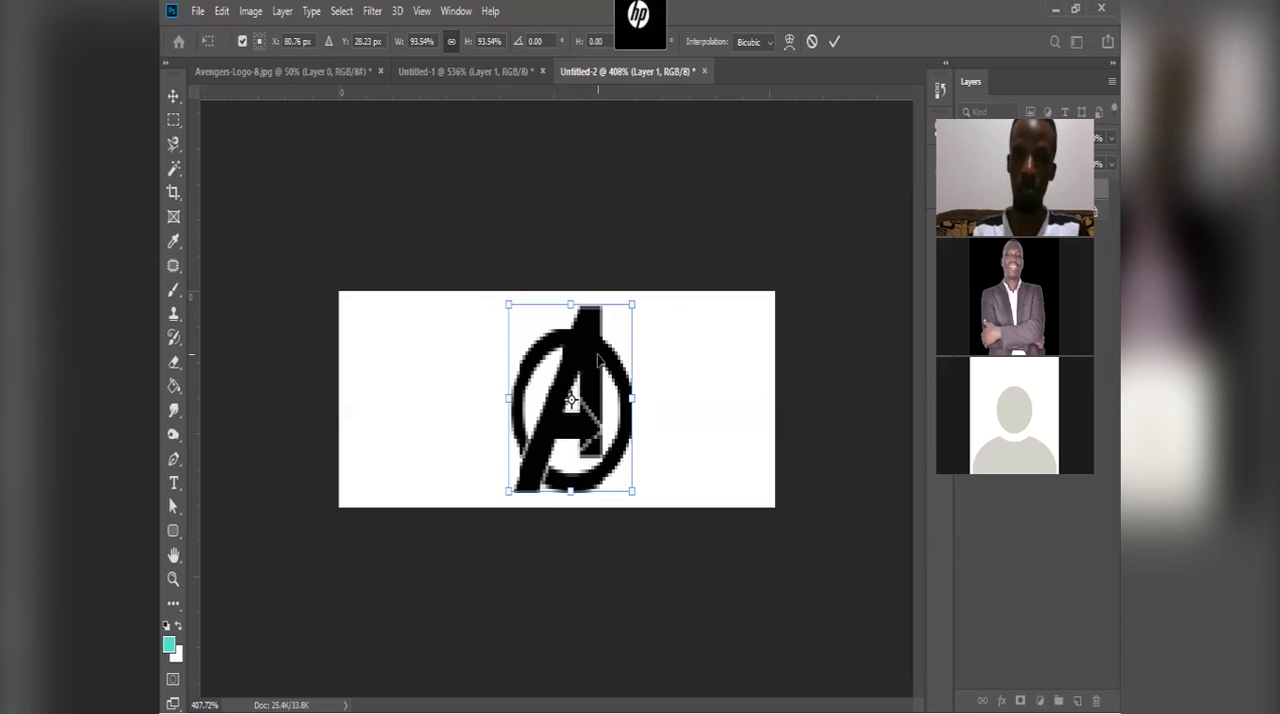
click(831, 43)
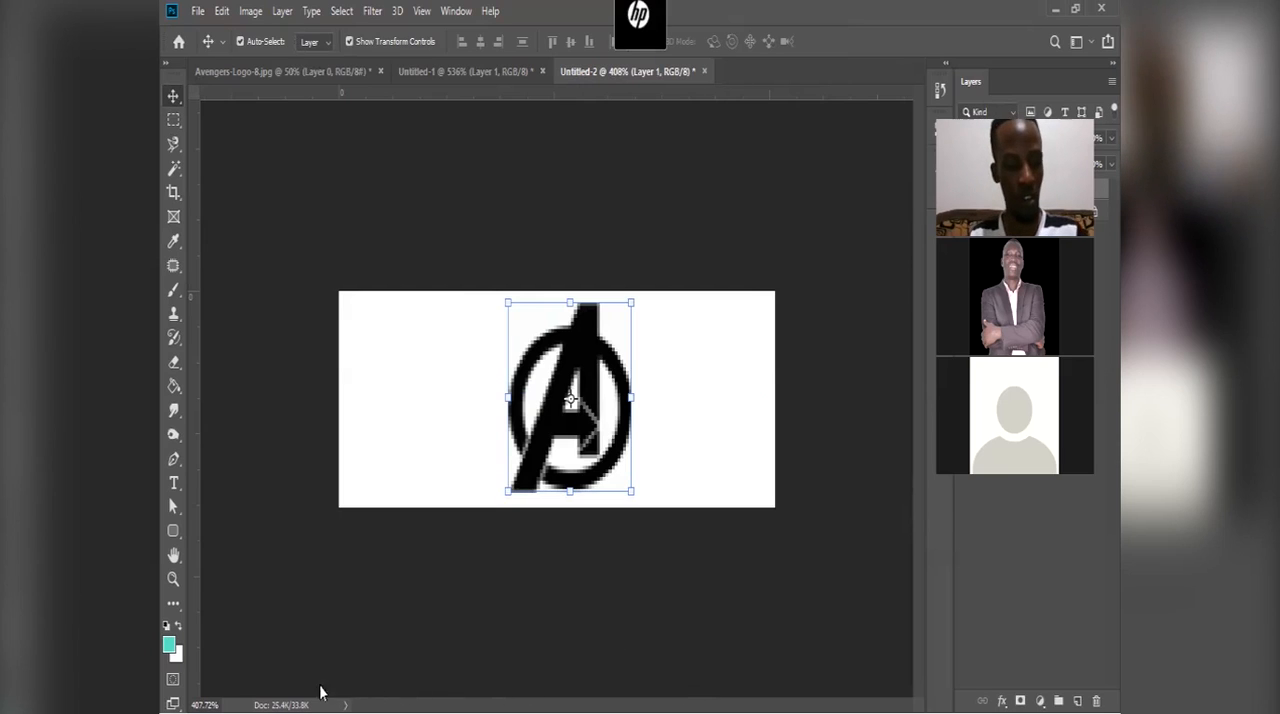
Step: Switch to the Pixabay page in Microsoft Edge and search for photos of "africans"
click(172, 699)
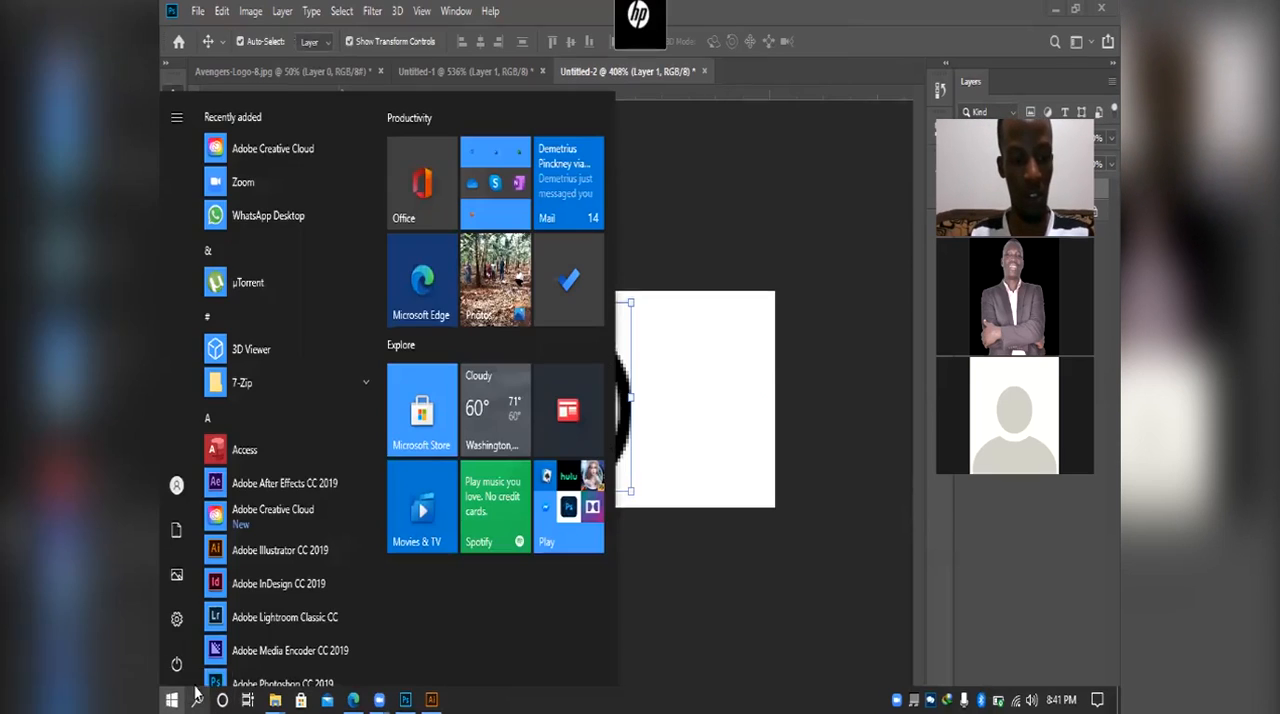
click(353, 699)
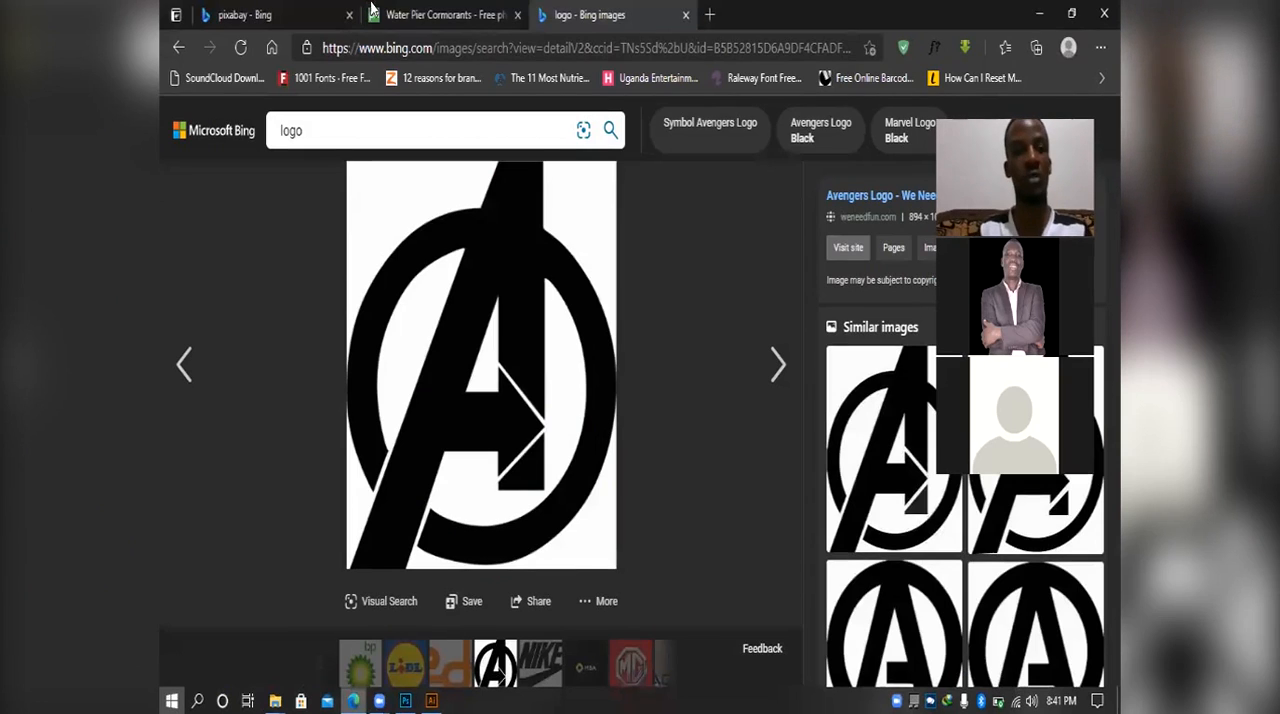
click(445, 14)
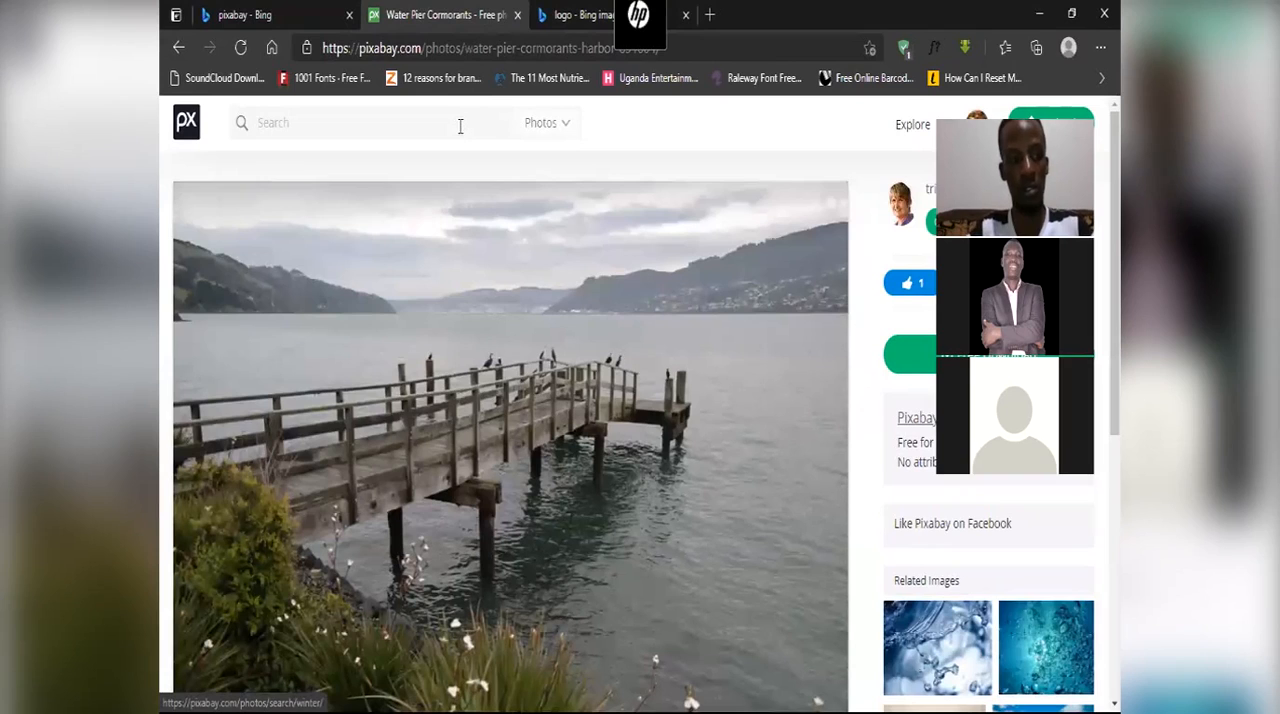
click(460, 125)
text(african)
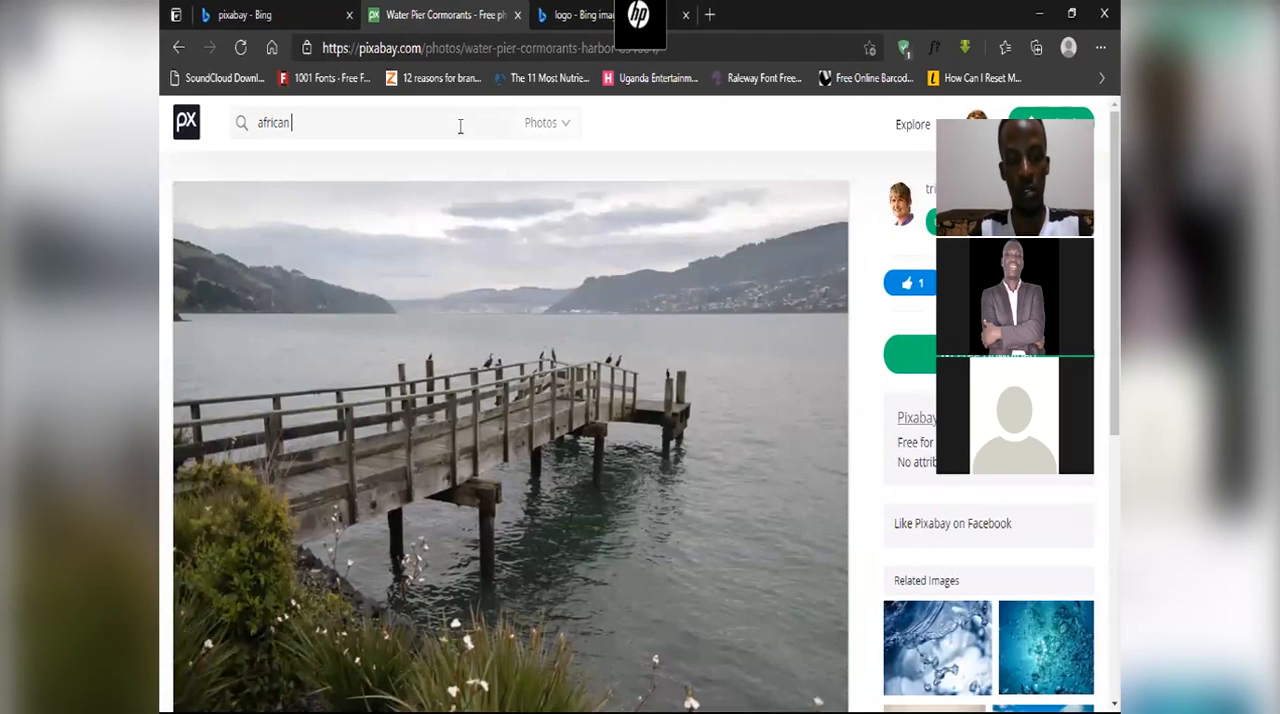
text(s)
key(Return)
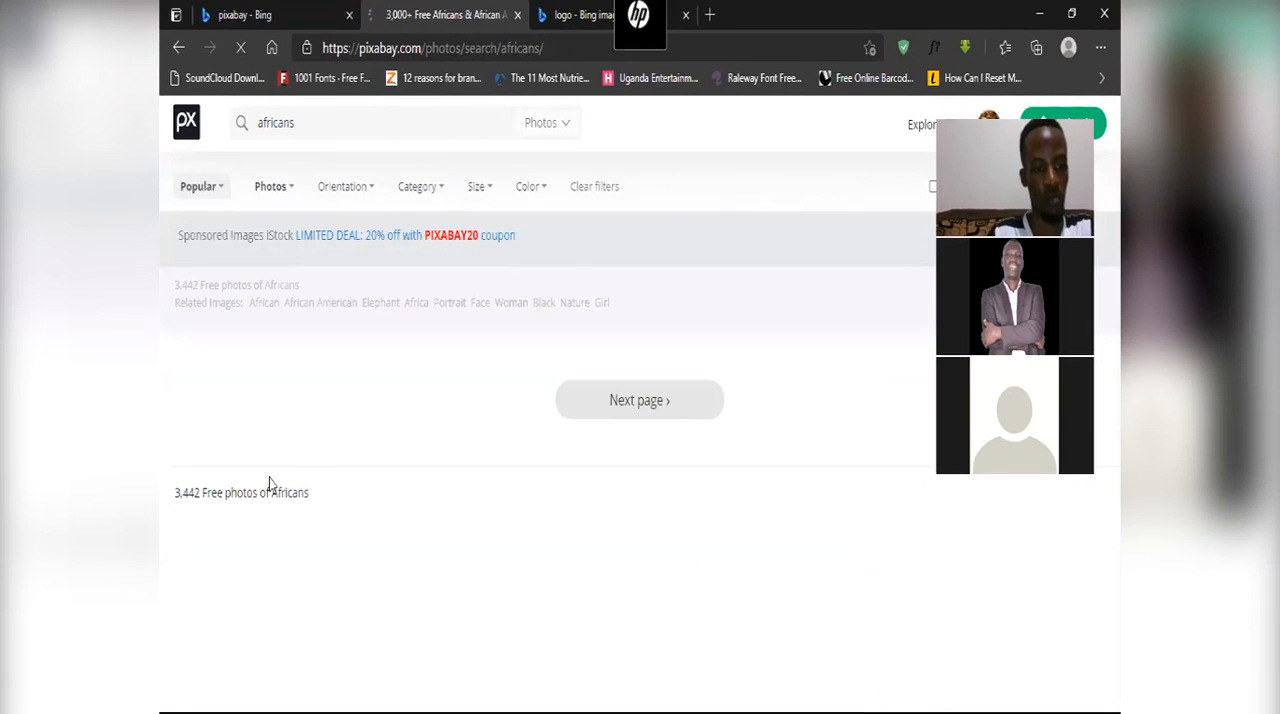
Step: Open the photo of the two smiling women from the results and download it as a 5184×3456 JPG
scroll(275, 487, down, 4)
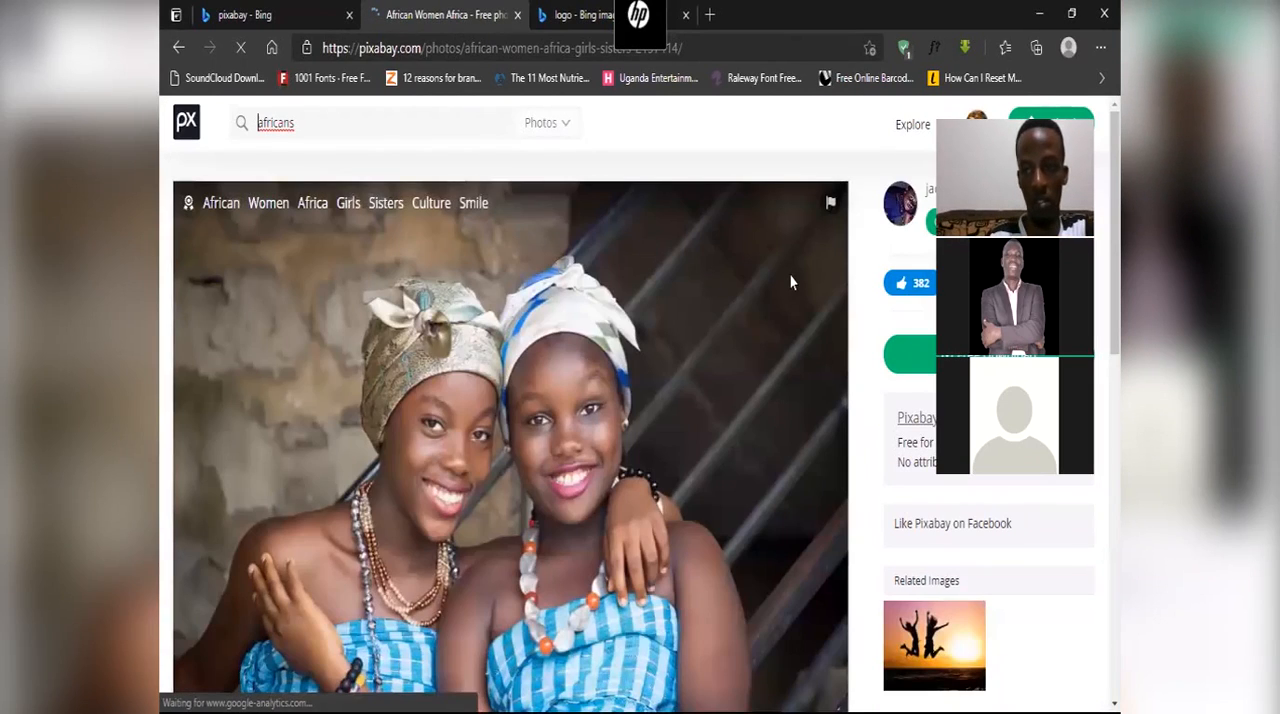
click(900, 366)
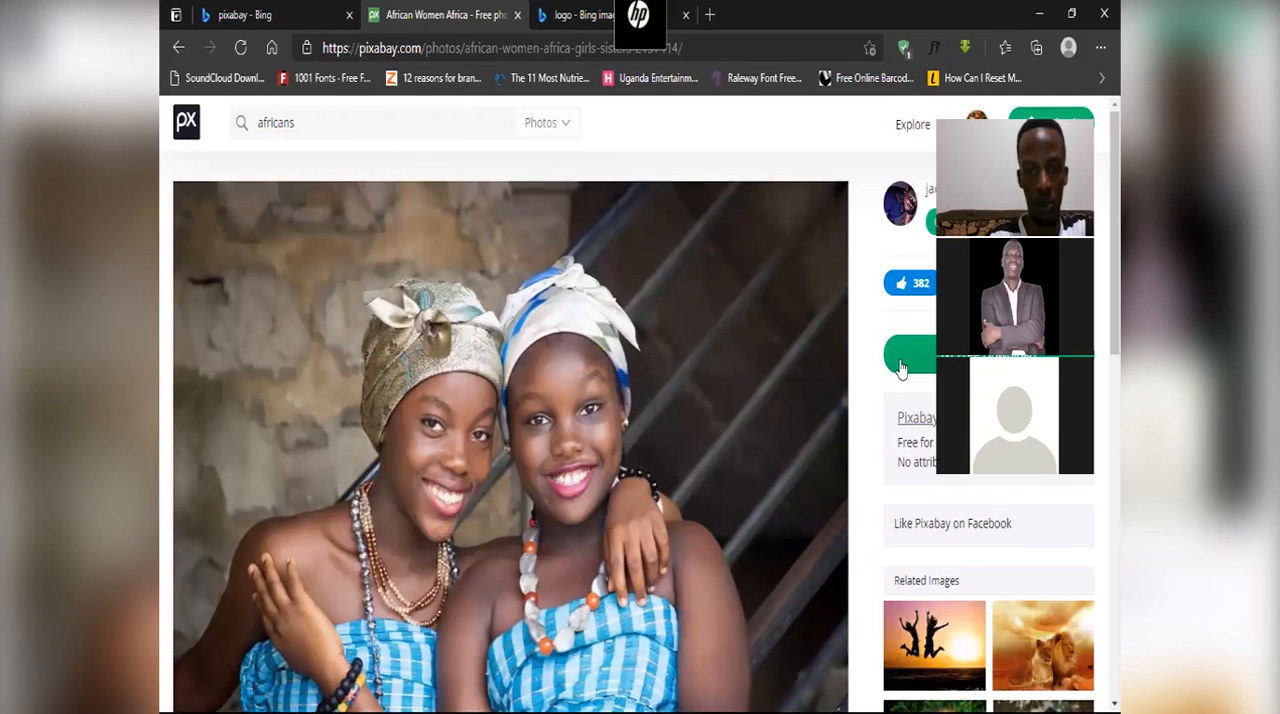
click(905, 490)
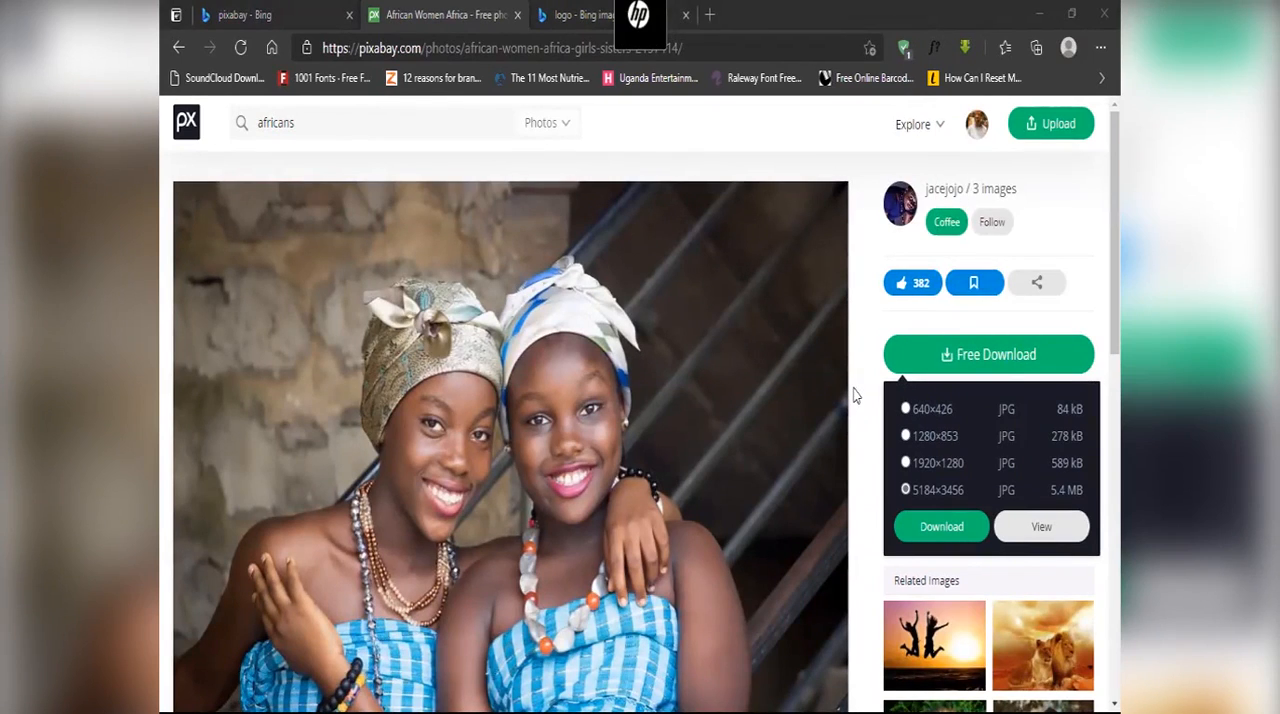
click(942, 526)
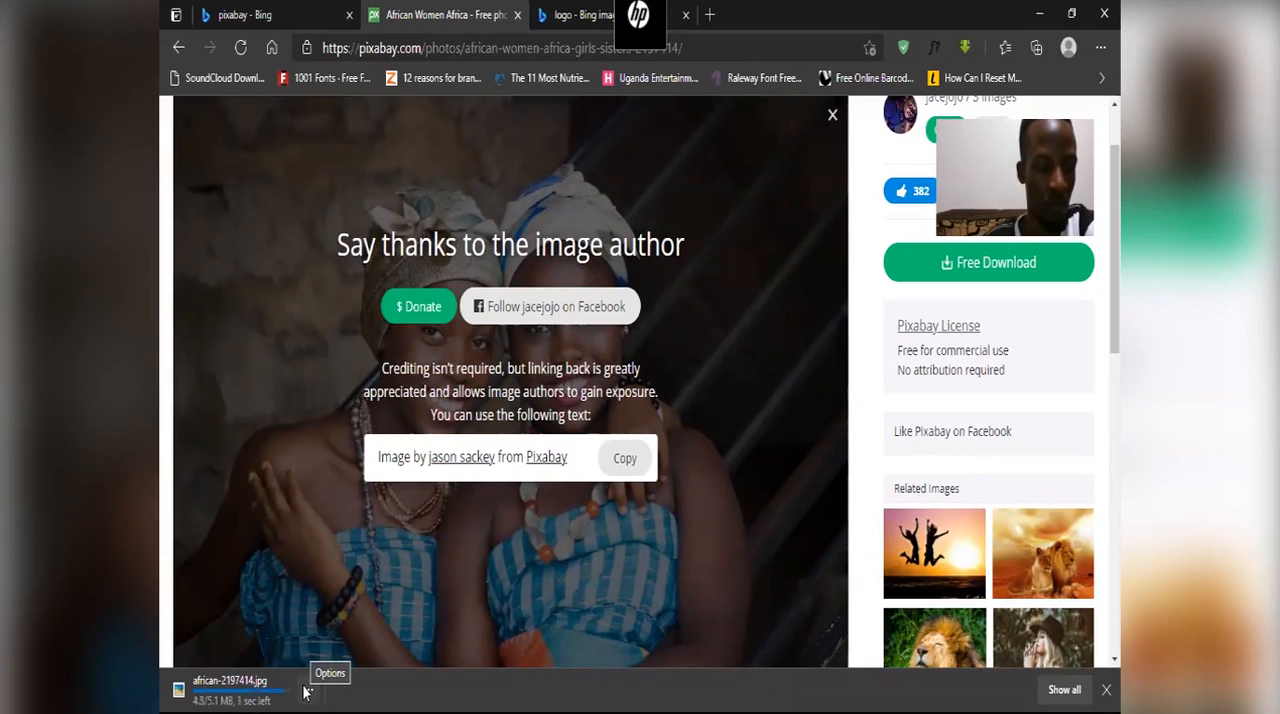
Step: Open the downloaded african-2197414.jpg and examine its fine detail up close and at full view
click(309, 692)
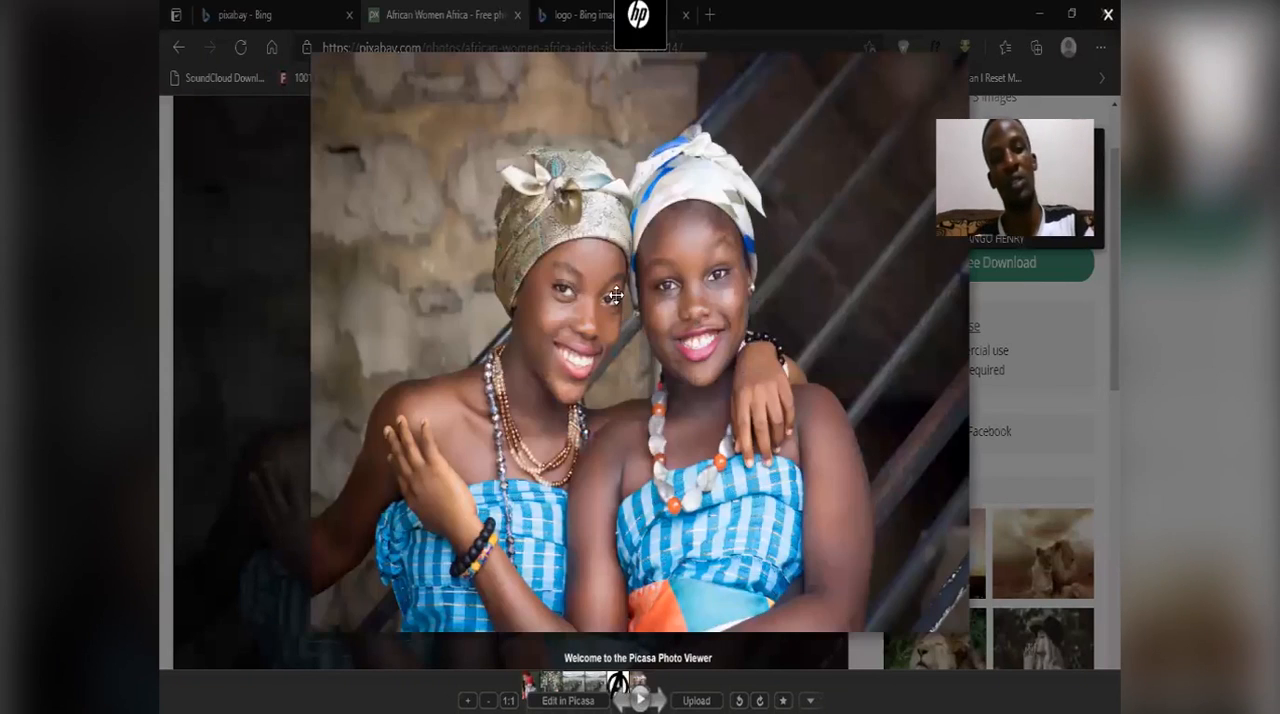
scroll(677, 498, up, 5)
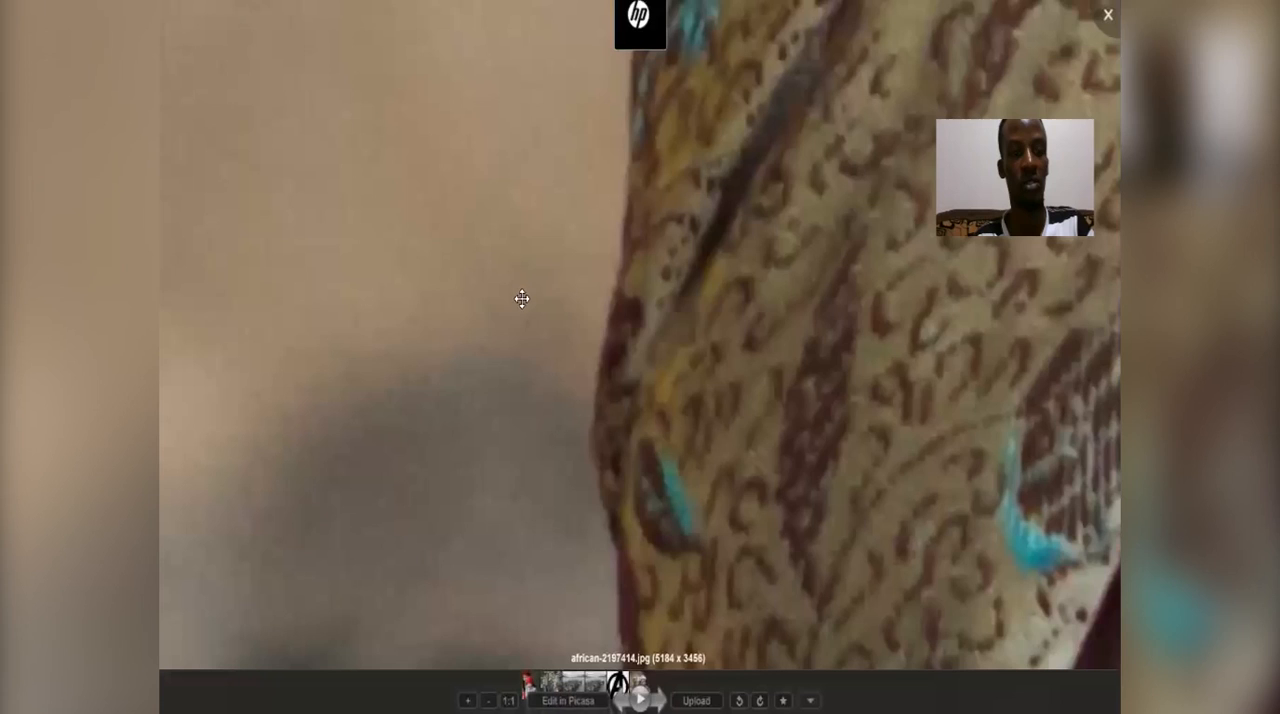
scroll(516, 321, down, 5)
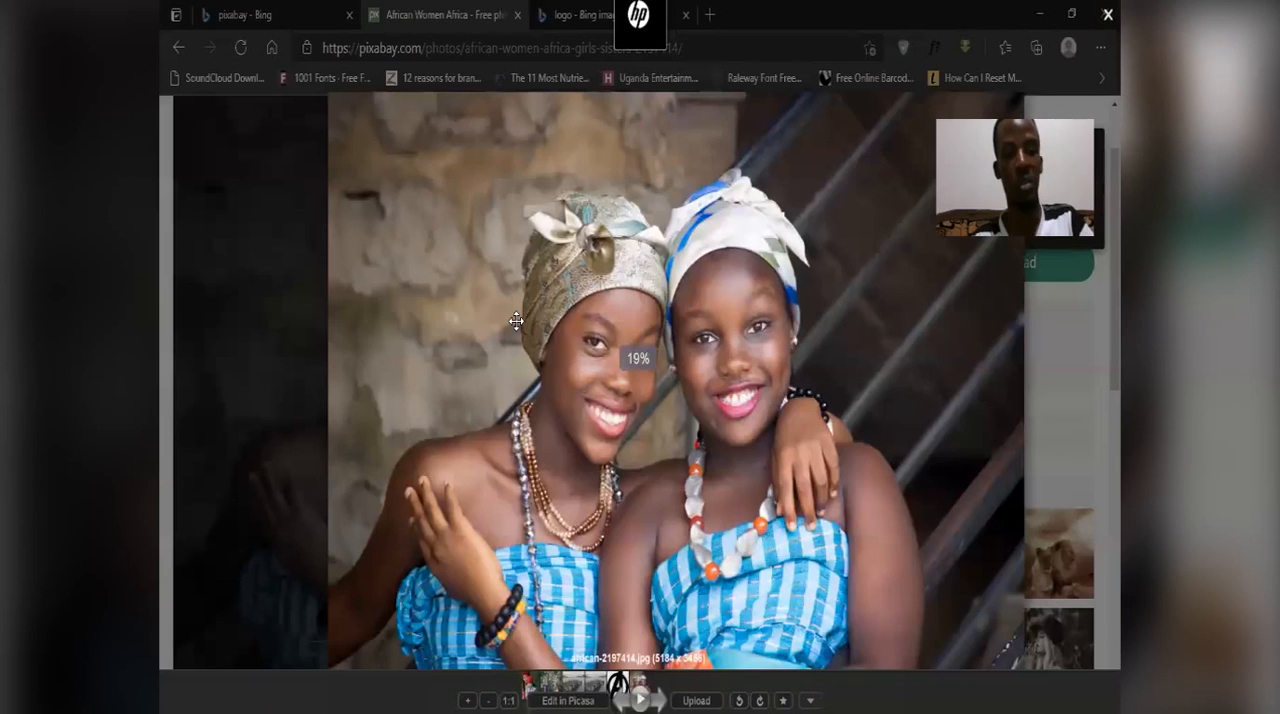
Step: Leave the browser for the Downloads folder and open african-2197414 with Adobe Photoshop CC 2019
click(1038, 15)
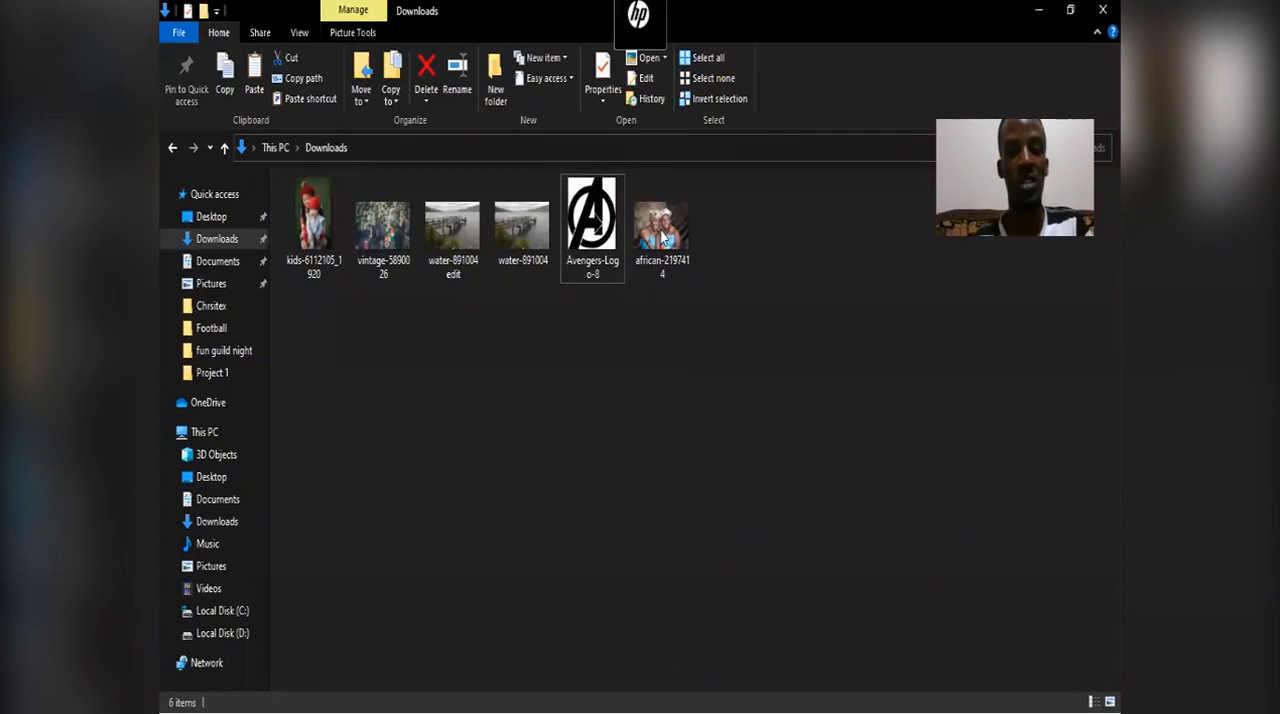
click(662, 230)
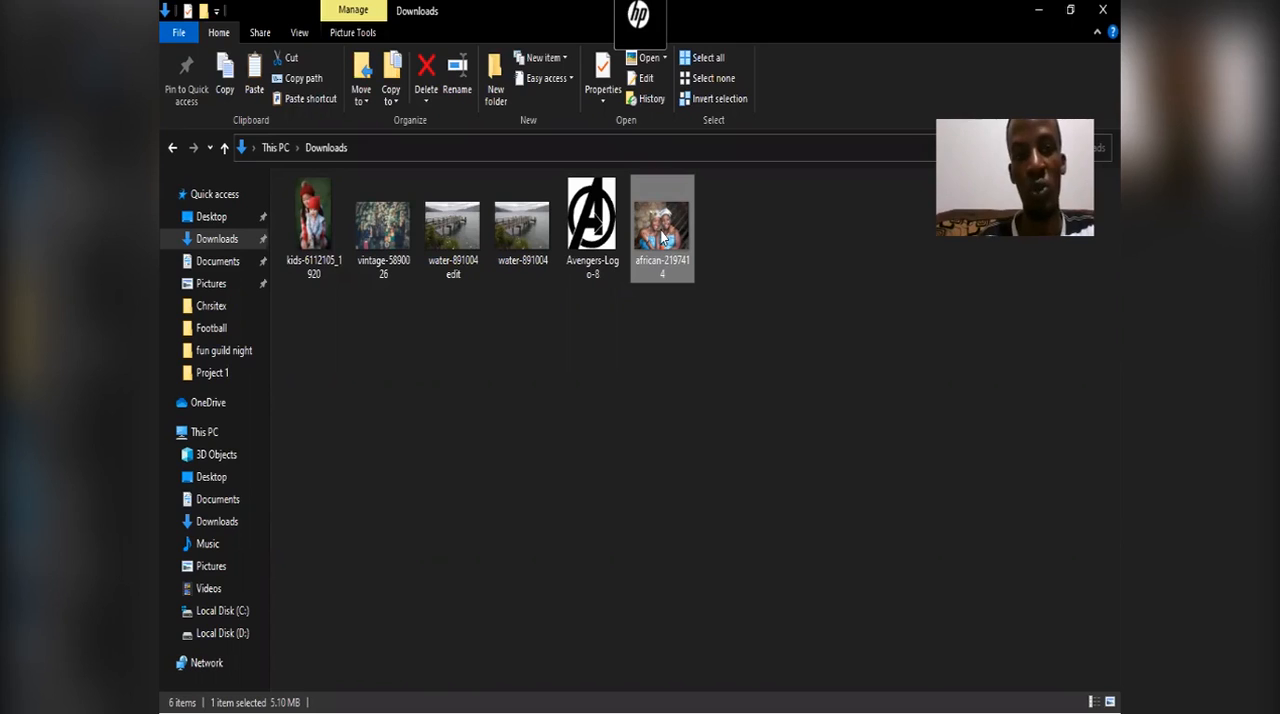
drag(663, 237, 594, 540)
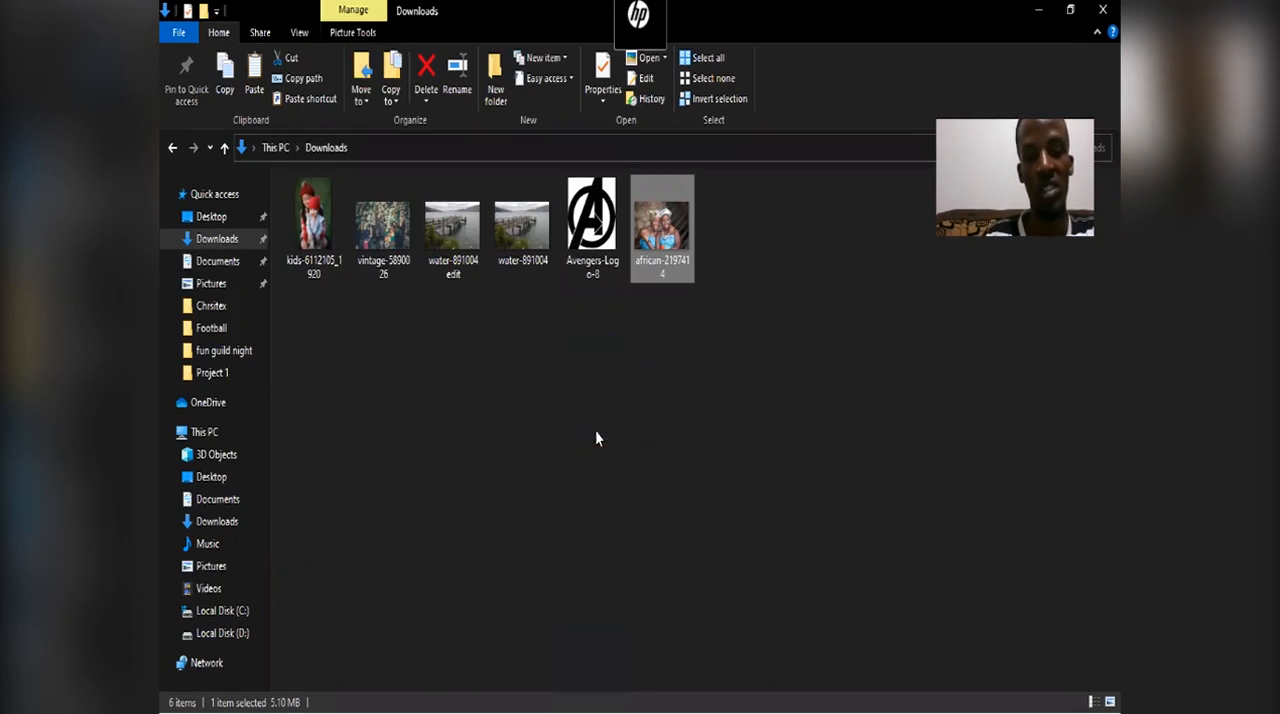
right_click(655, 235)
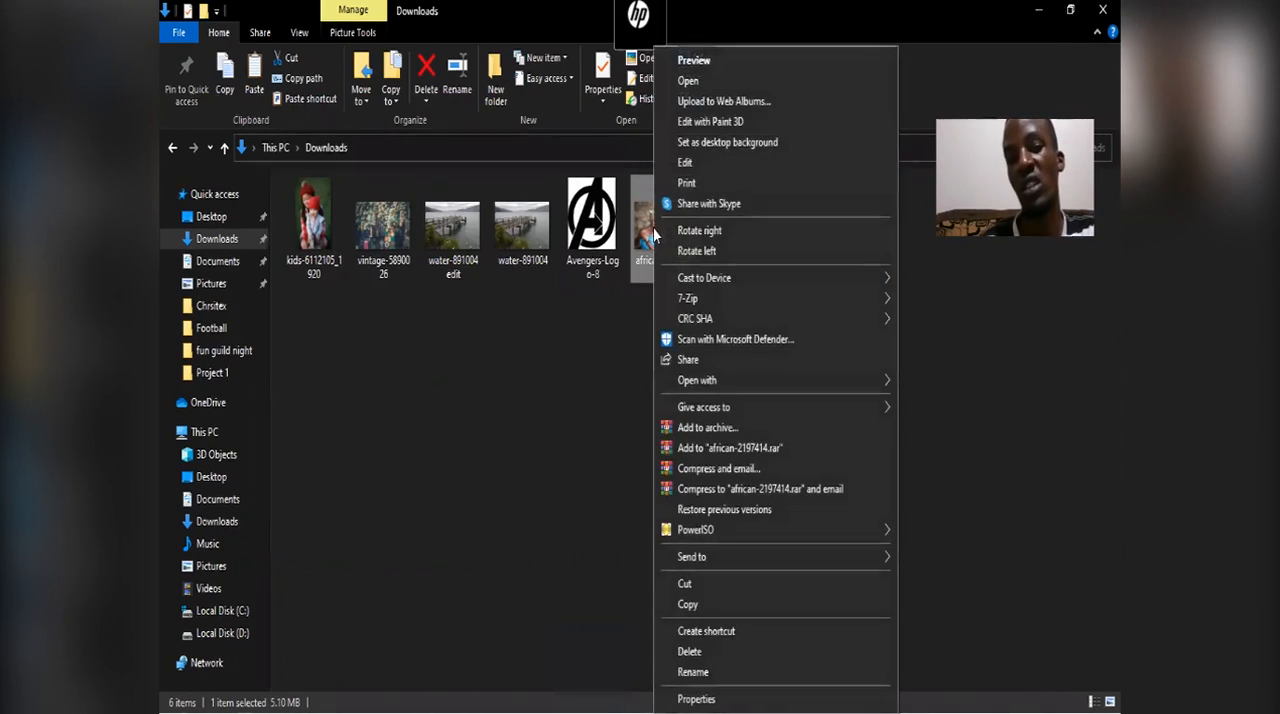
mouse_move(734, 381)
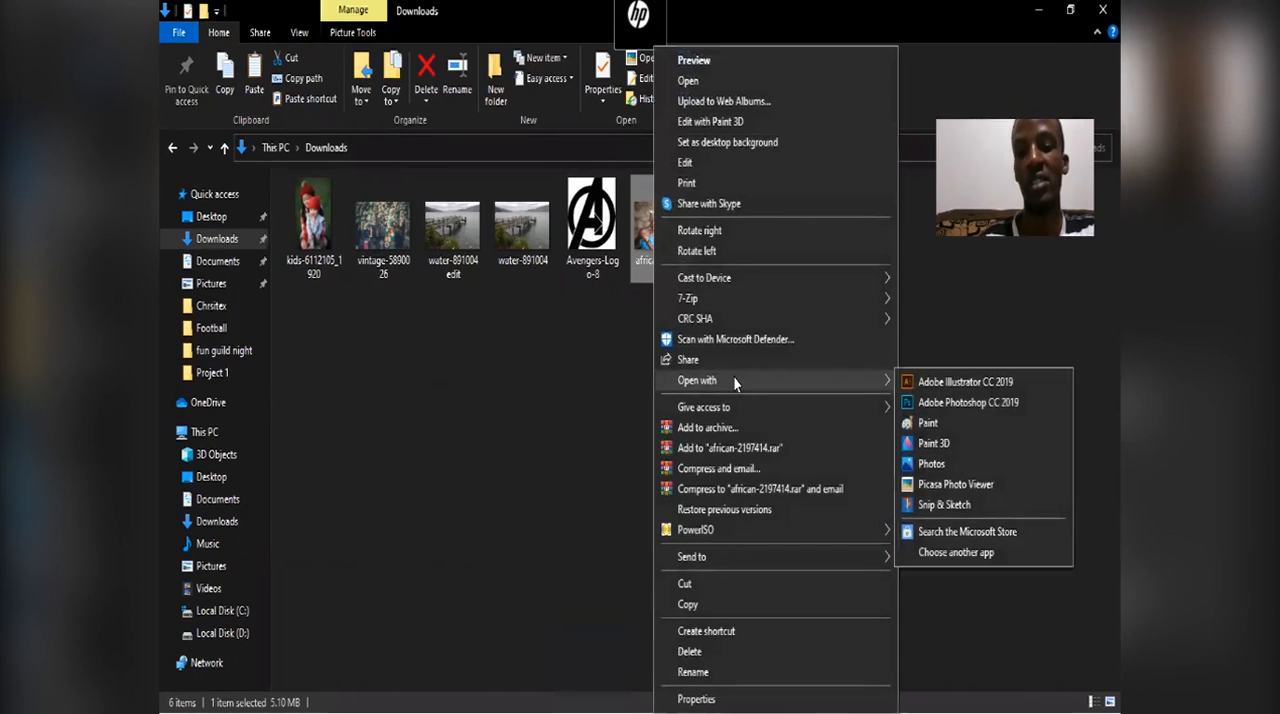
click(1013, 404)
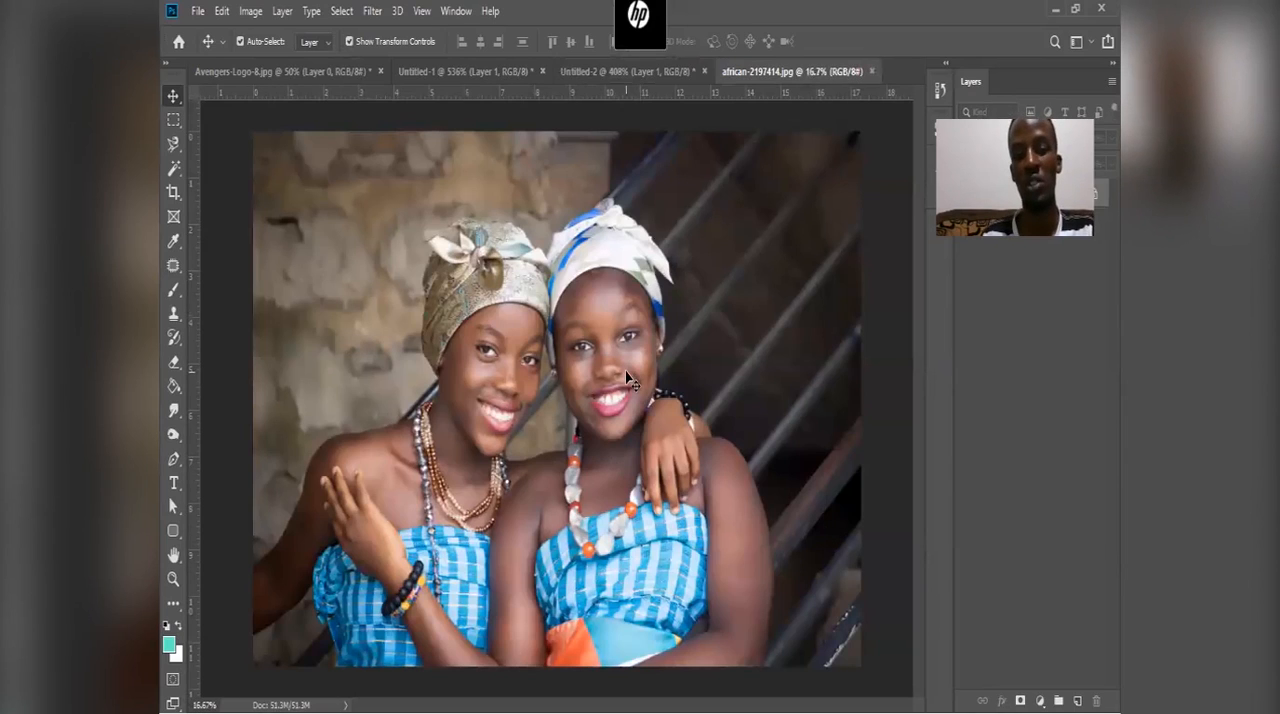
Step: Open the photo's Image Size settings and review its pixel dimensions and resolution
click(251, 18)
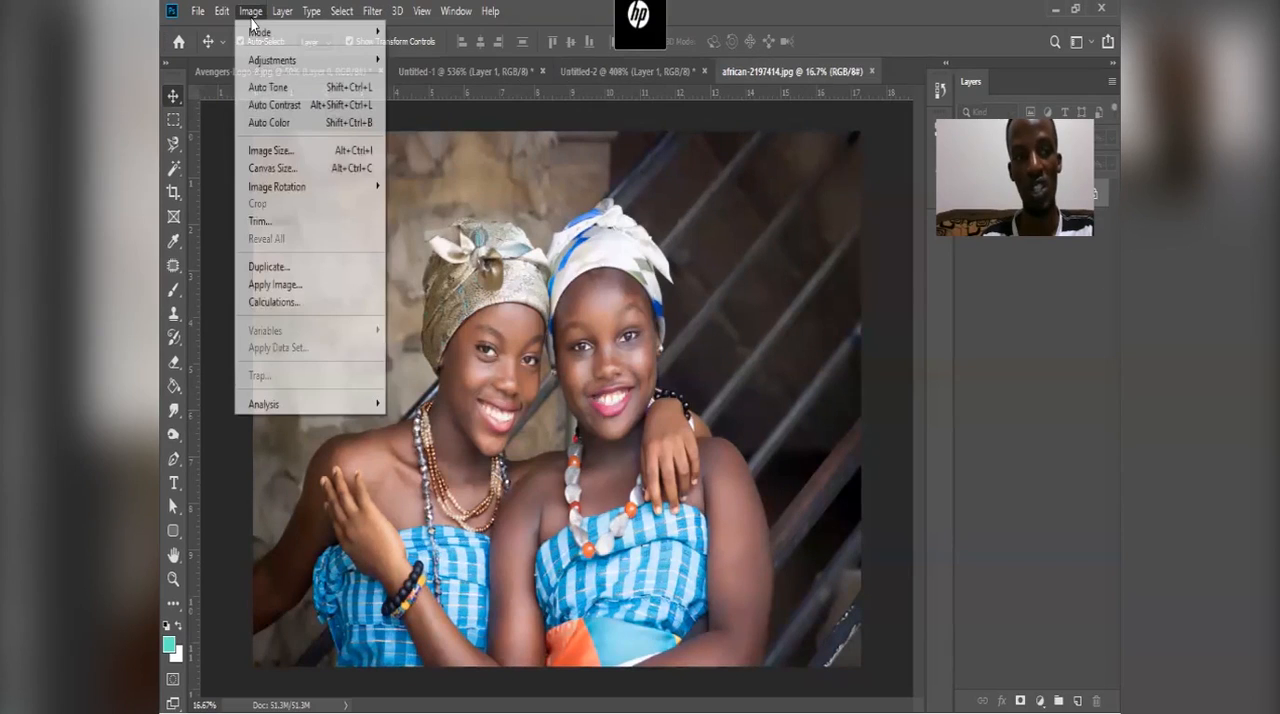
click(355, 153)
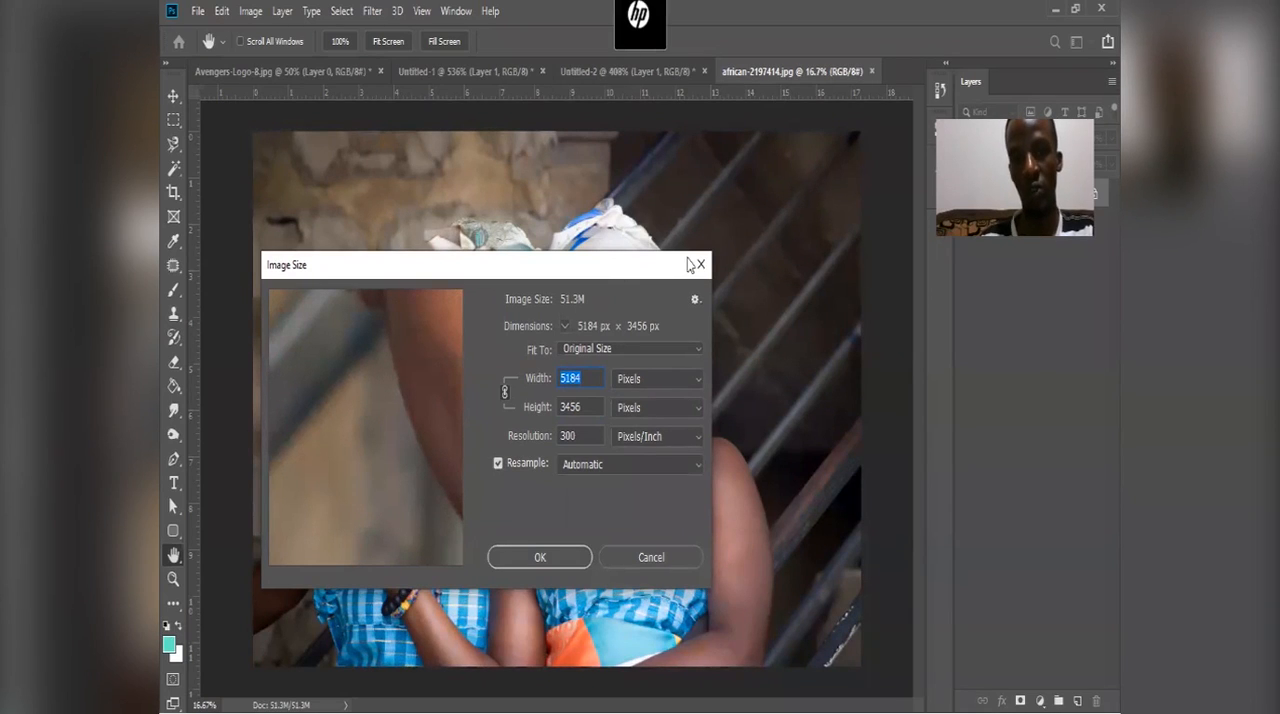
drag(688, 260, 768, 248)
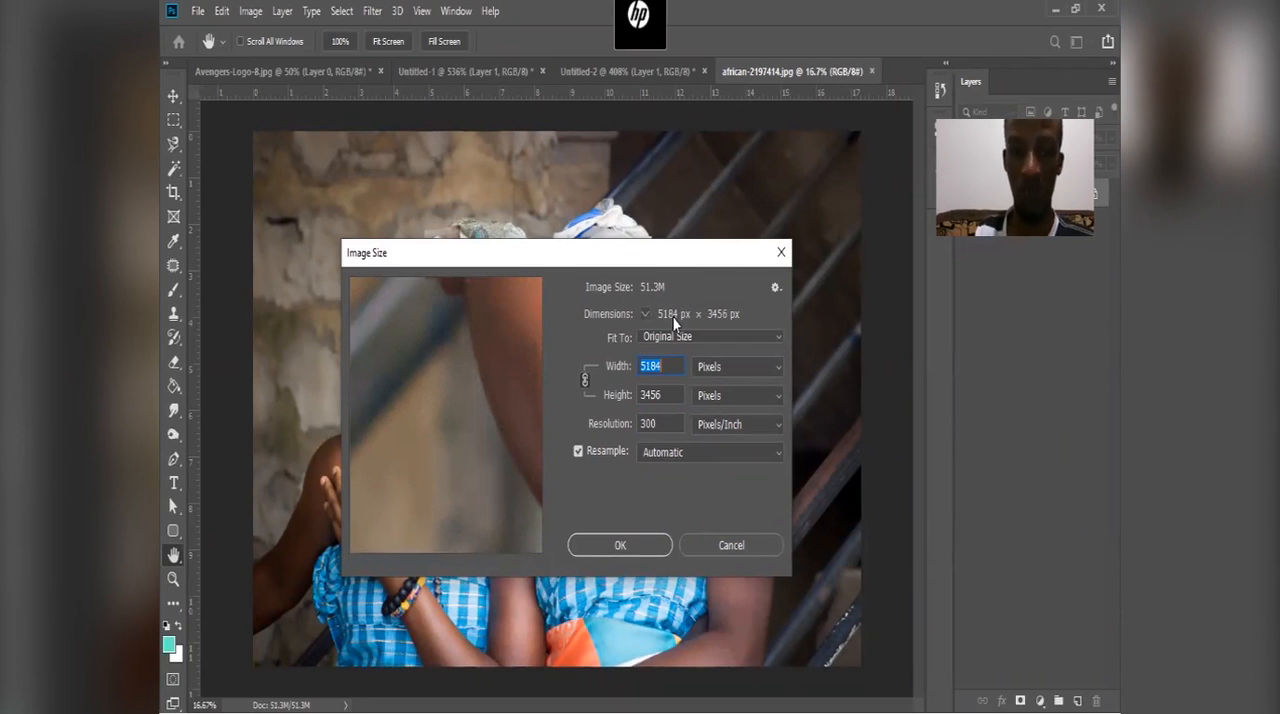
click(648, 423)
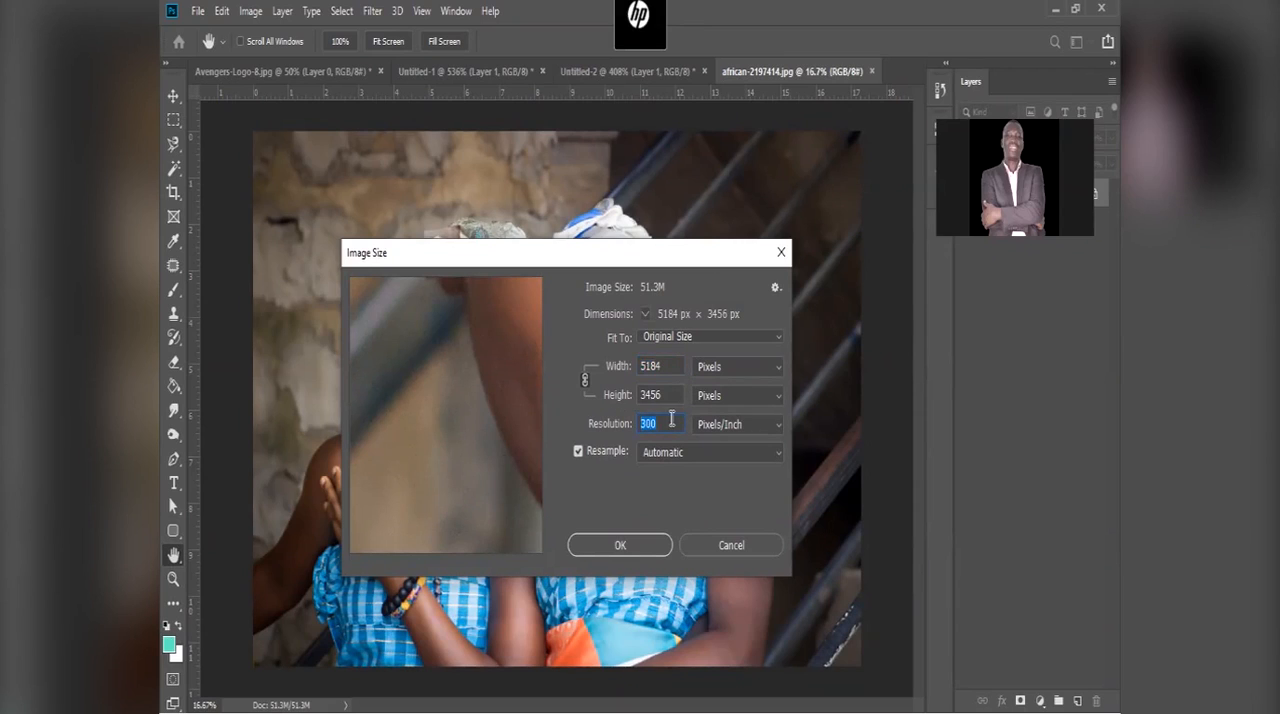
click(628, 352)
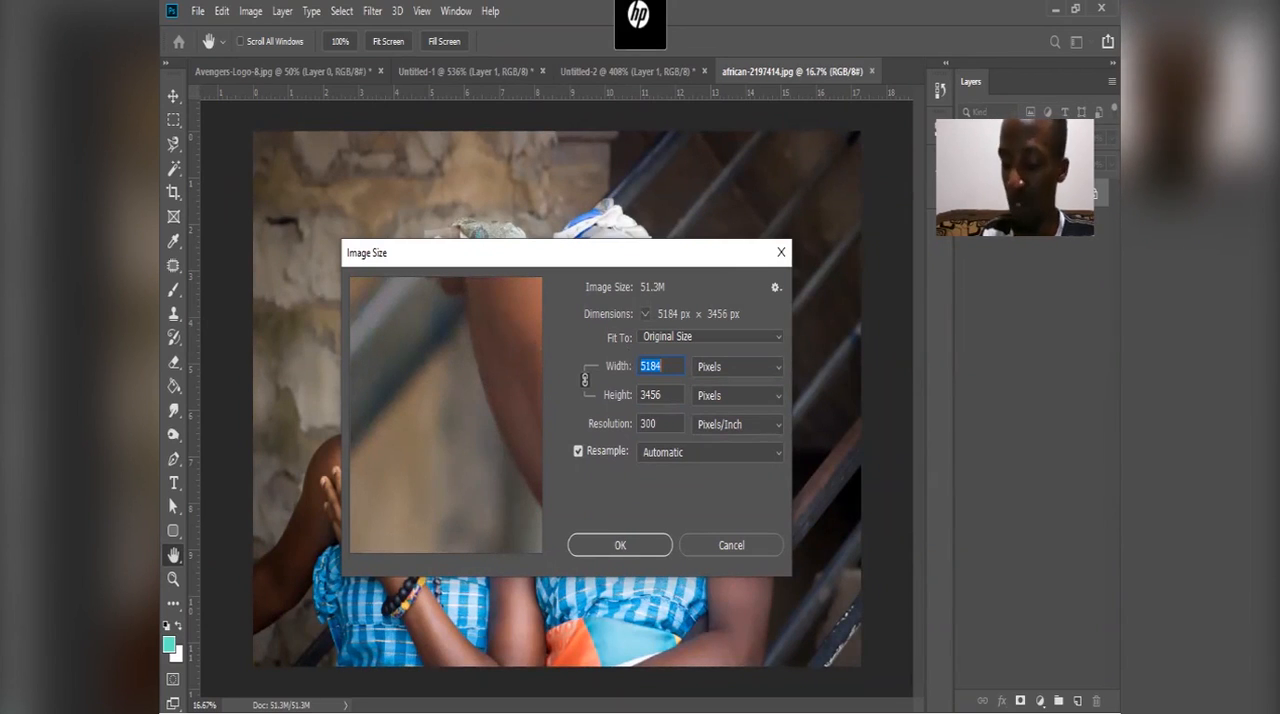
Step: Try an image width of 1080 px with the aspect ratio constrained, and inspect both faces in the preview
text(1080)
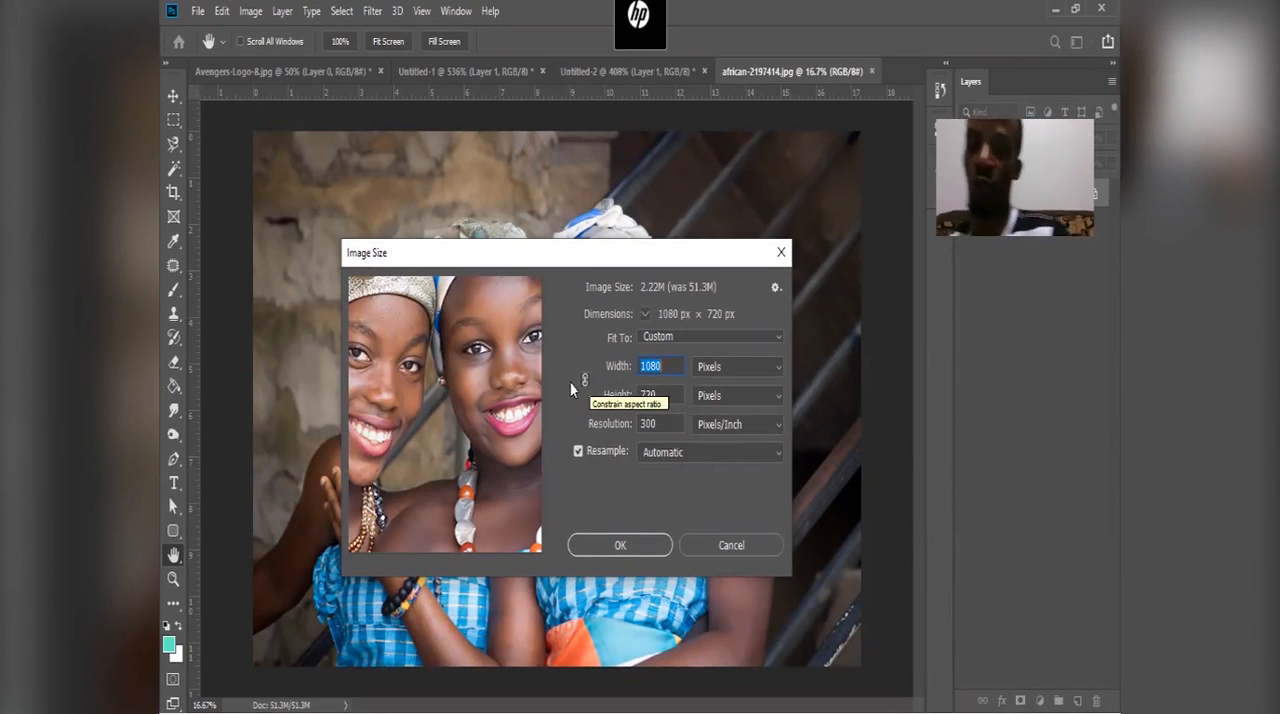
click(584, 382)
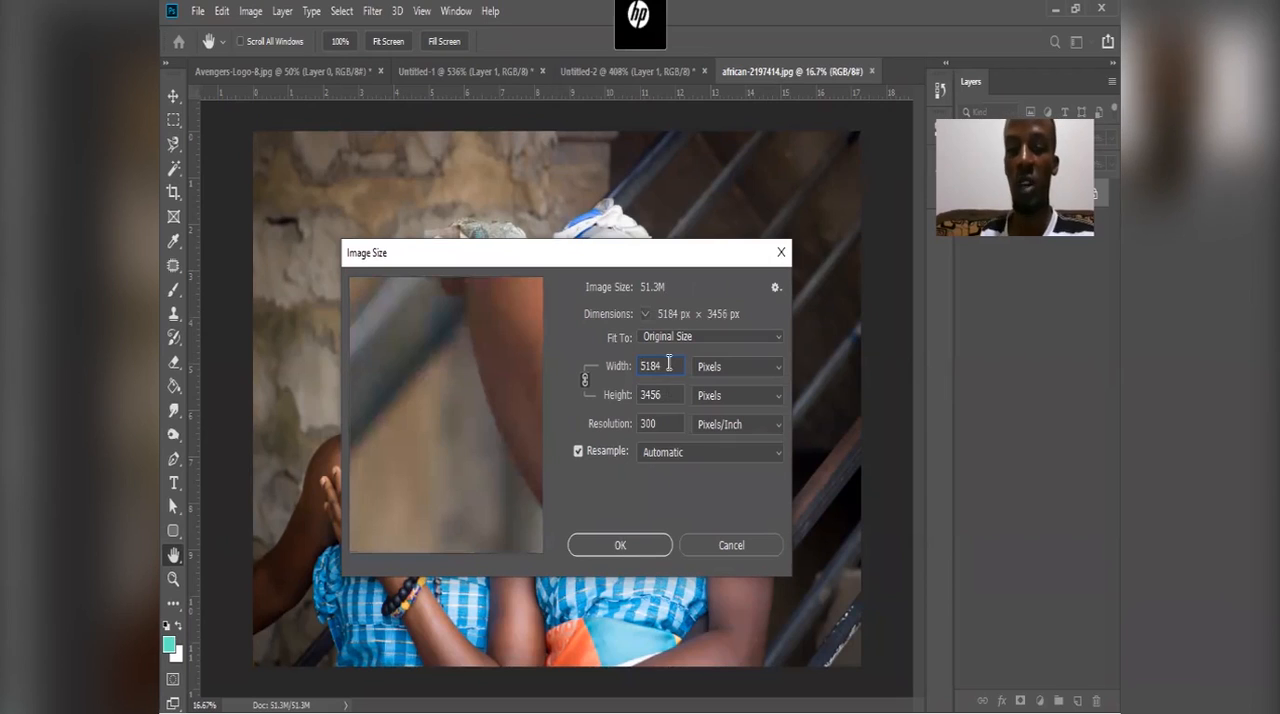
text(1080)
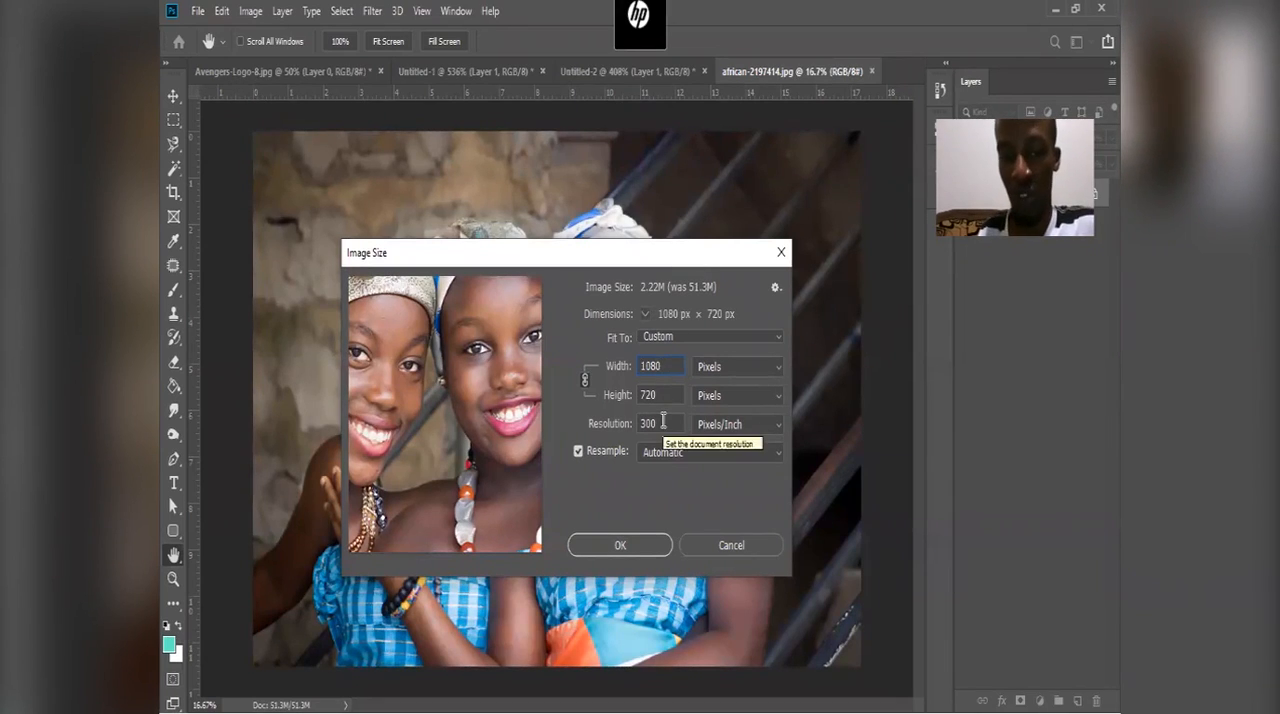
drag(466, 368, 514, 381)
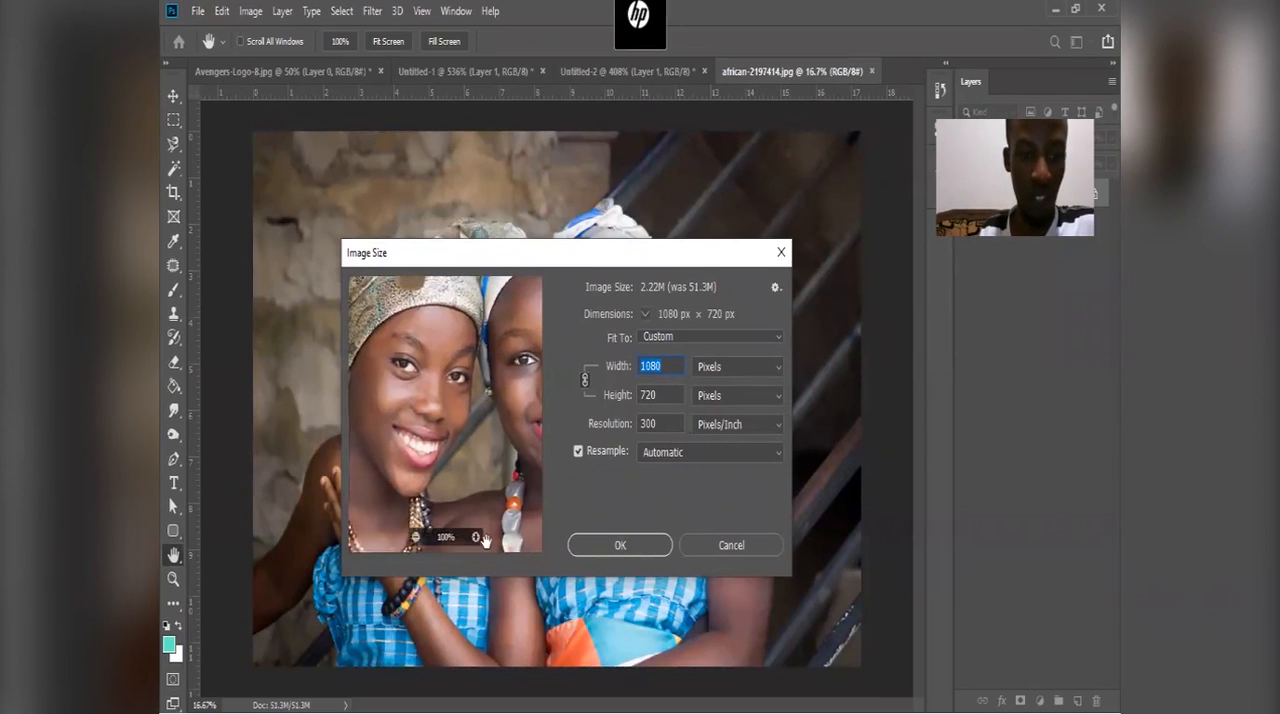
drag(431, 399, 486, 440)
mouse_move(488, 392)
mouse_down()
mouse_move(475, 408)
mouse_move(478, 380)
mouse_up()
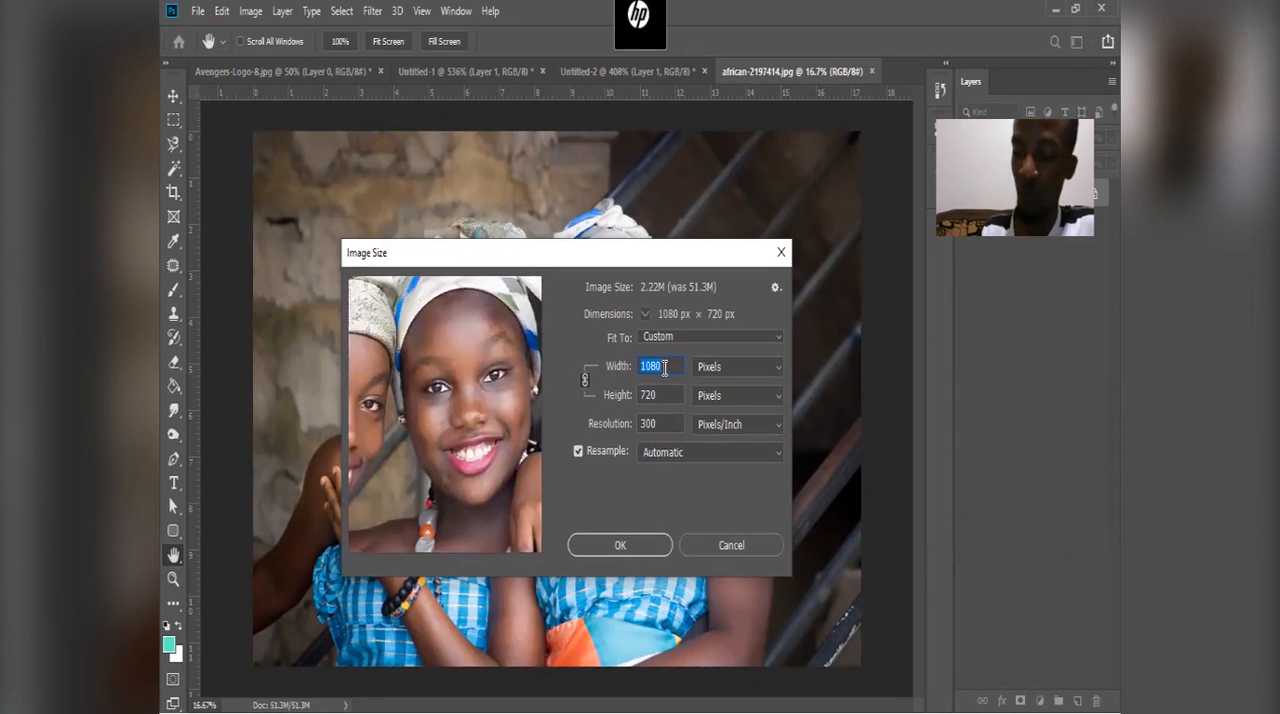
Step: Try an image width of 500 px with linked proportions and inspect the smaller preview
text(500)
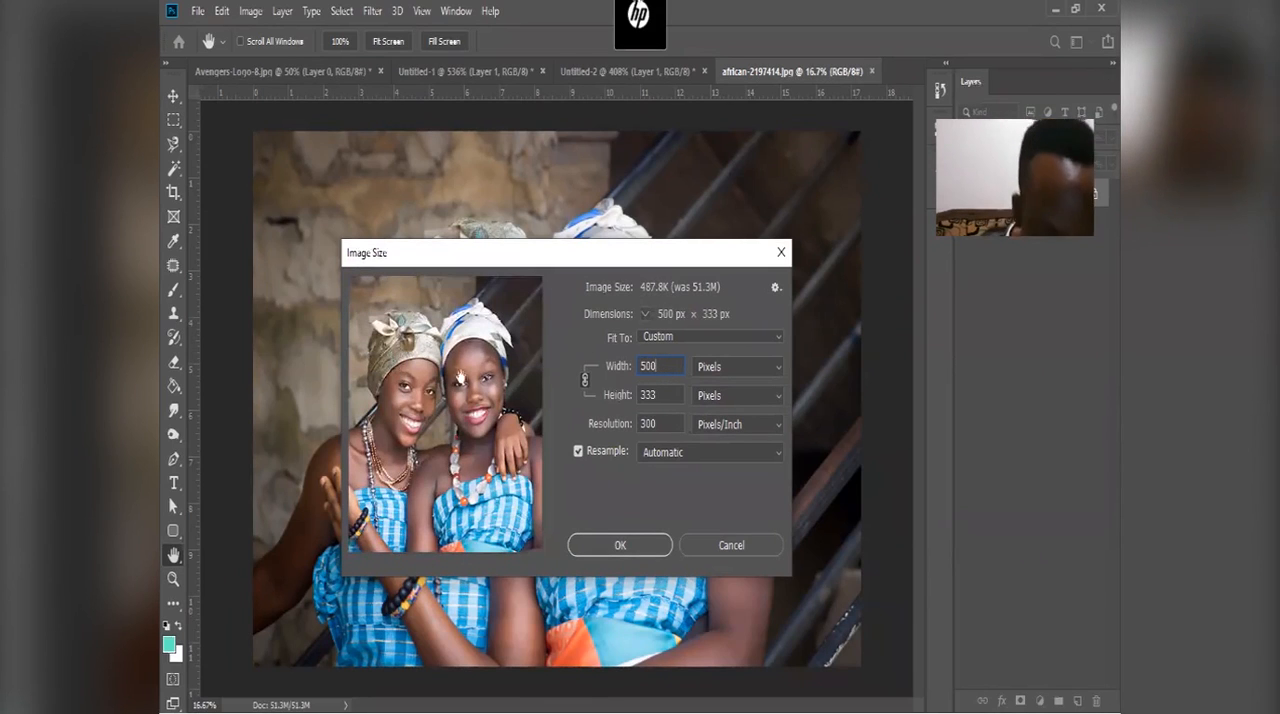
mouse_move(492, 396)
drag(465, 386, 490, 392)
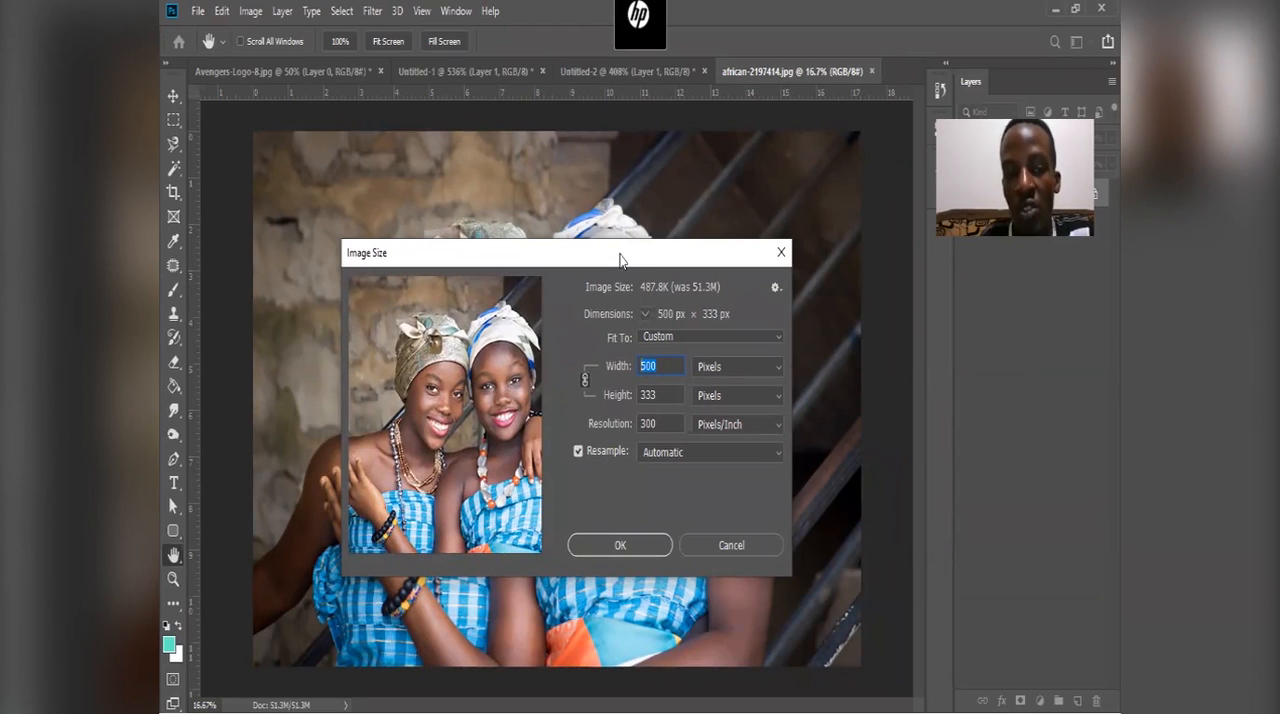
drag(620, 260, 594, 245)
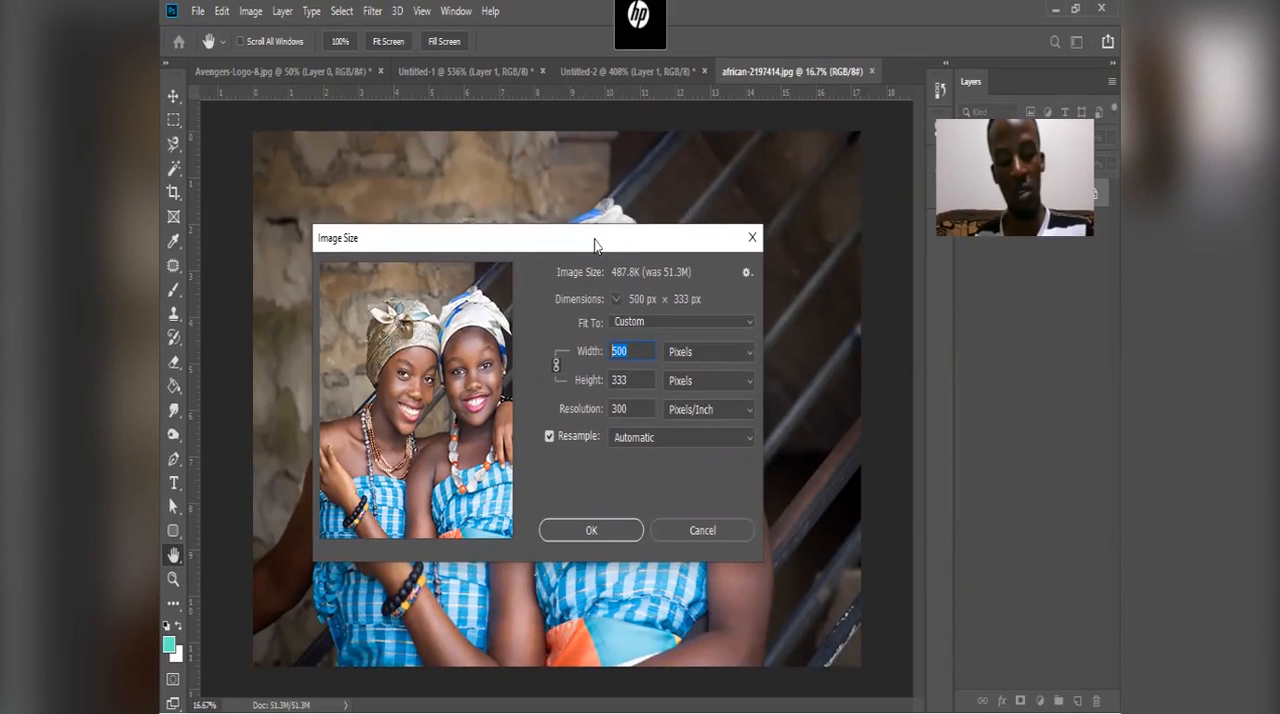
Step: Set the proportionally linked image width to 1080 px, replace it with 800 px, and check the women's faces in the preview
text(1080)
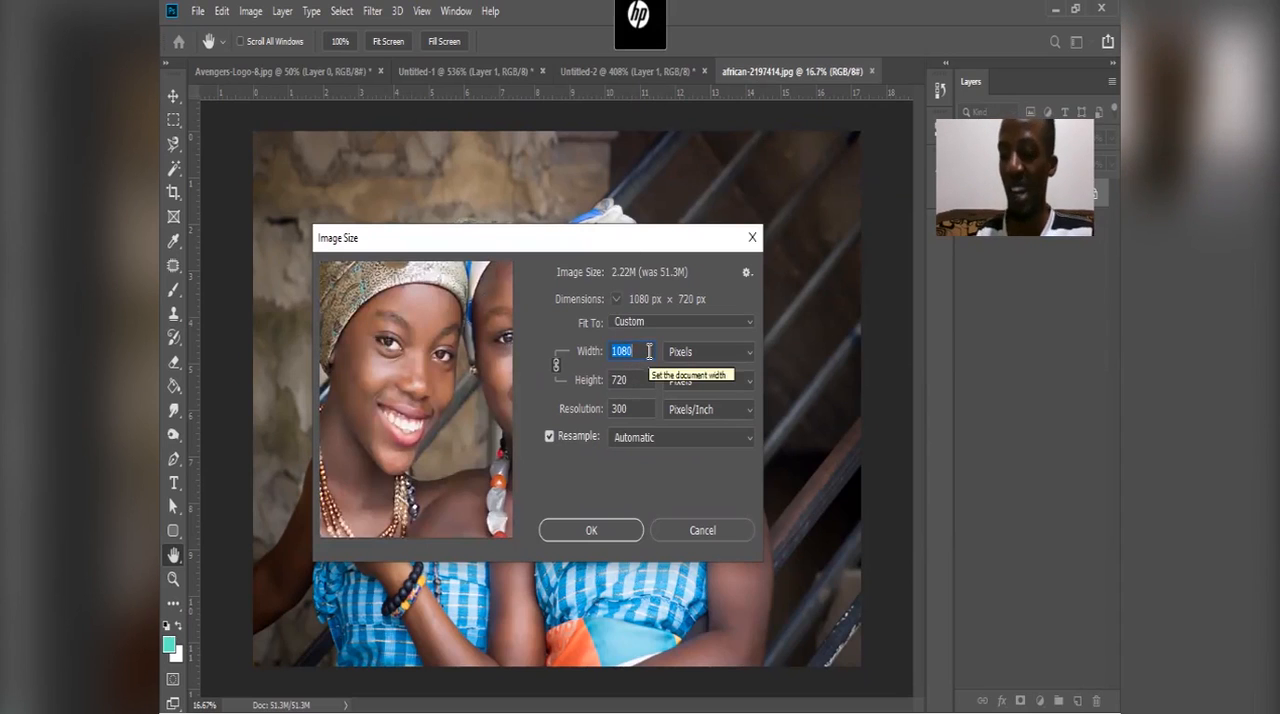
text(8)
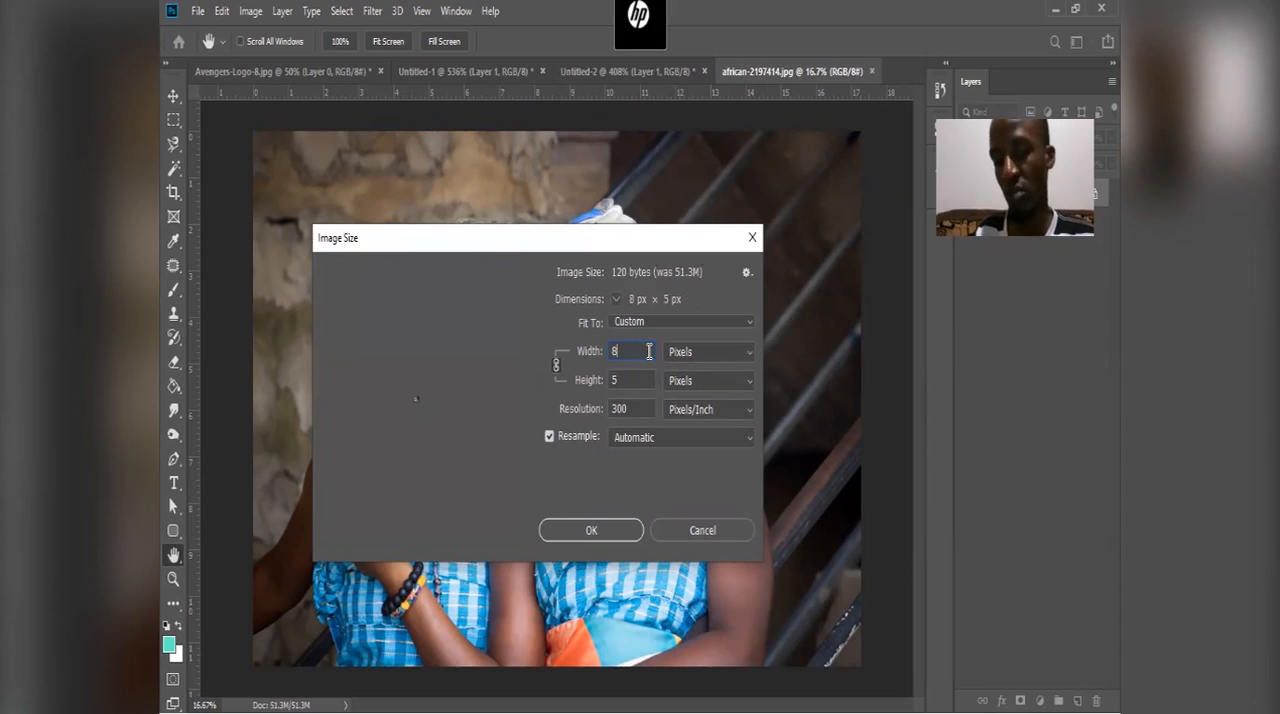
text(00)
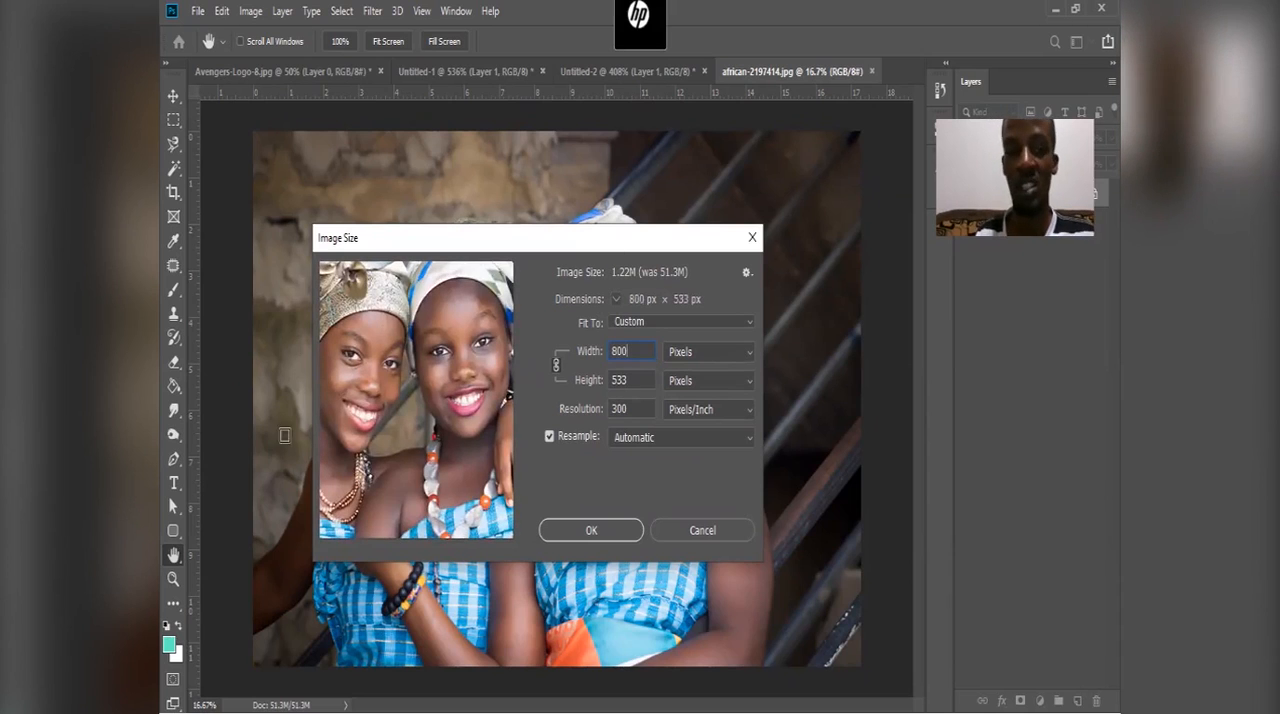
drag(435, 328, 458, 508)
drag(484, 440, 441, 377)
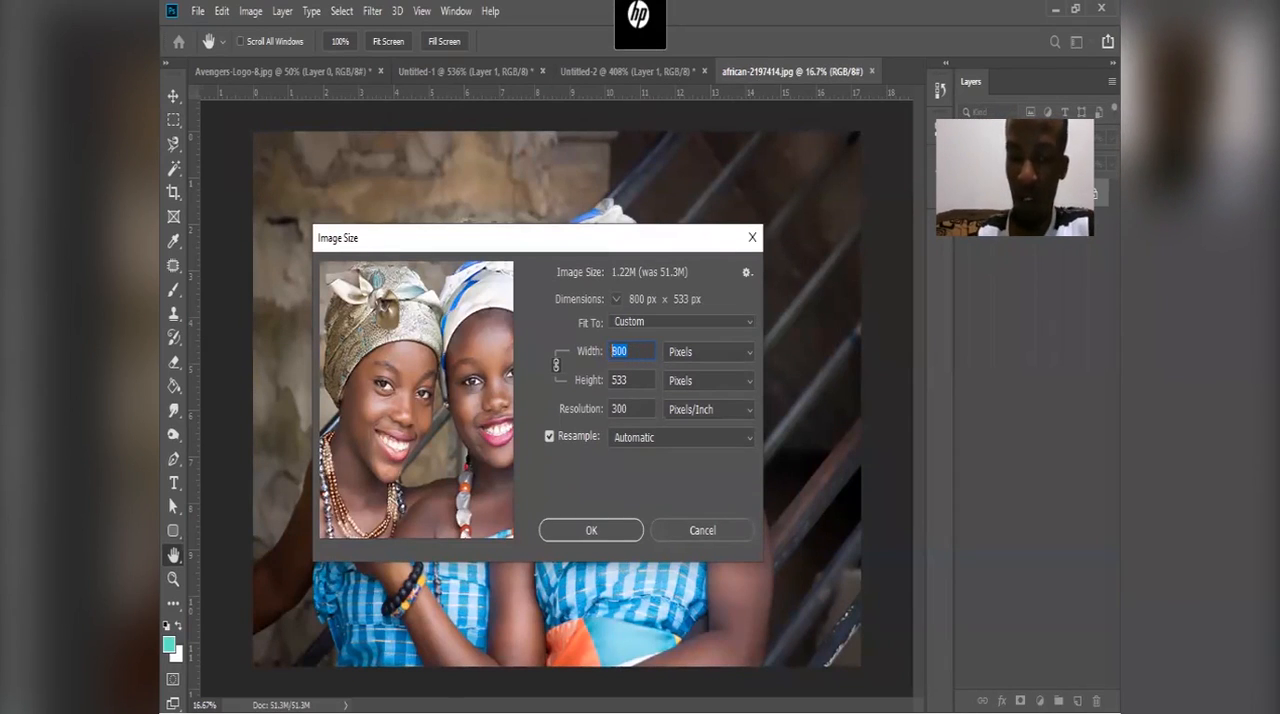
Step: Try an image width of 550 px, show the dimensions in centimeters, pan the preview, and switch the units back to pixels
text(550)
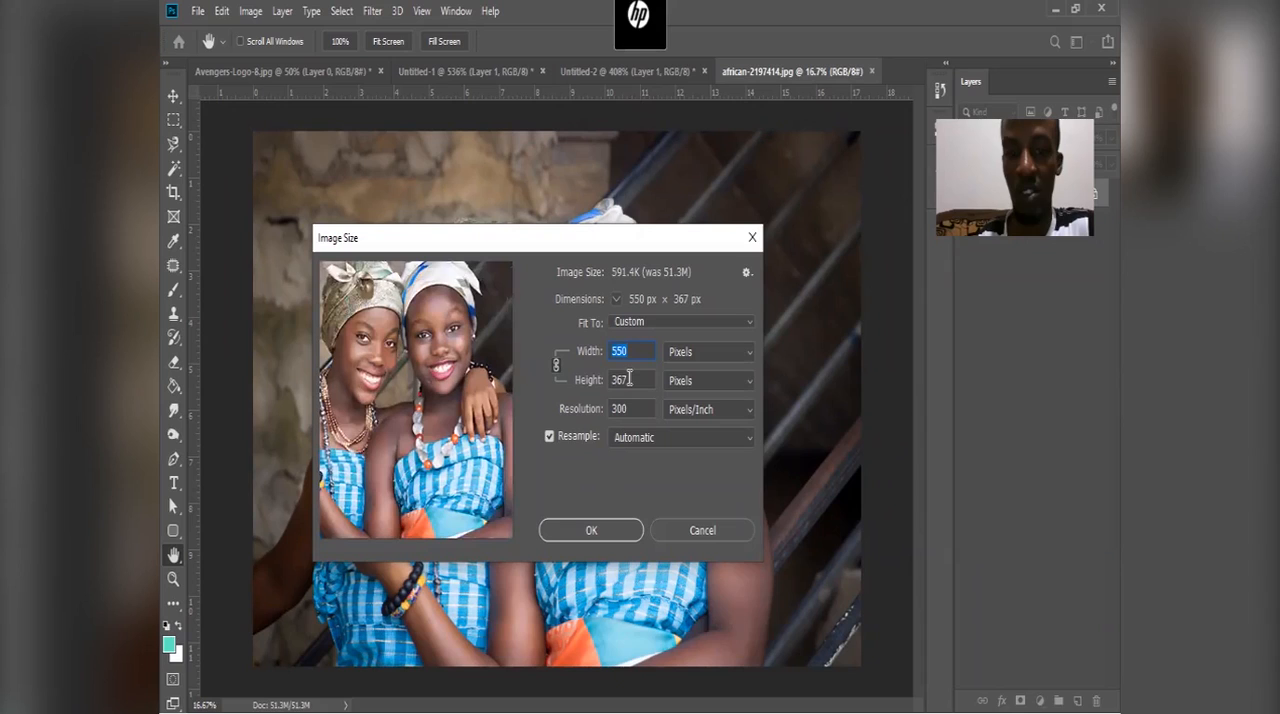
click(701, 356)
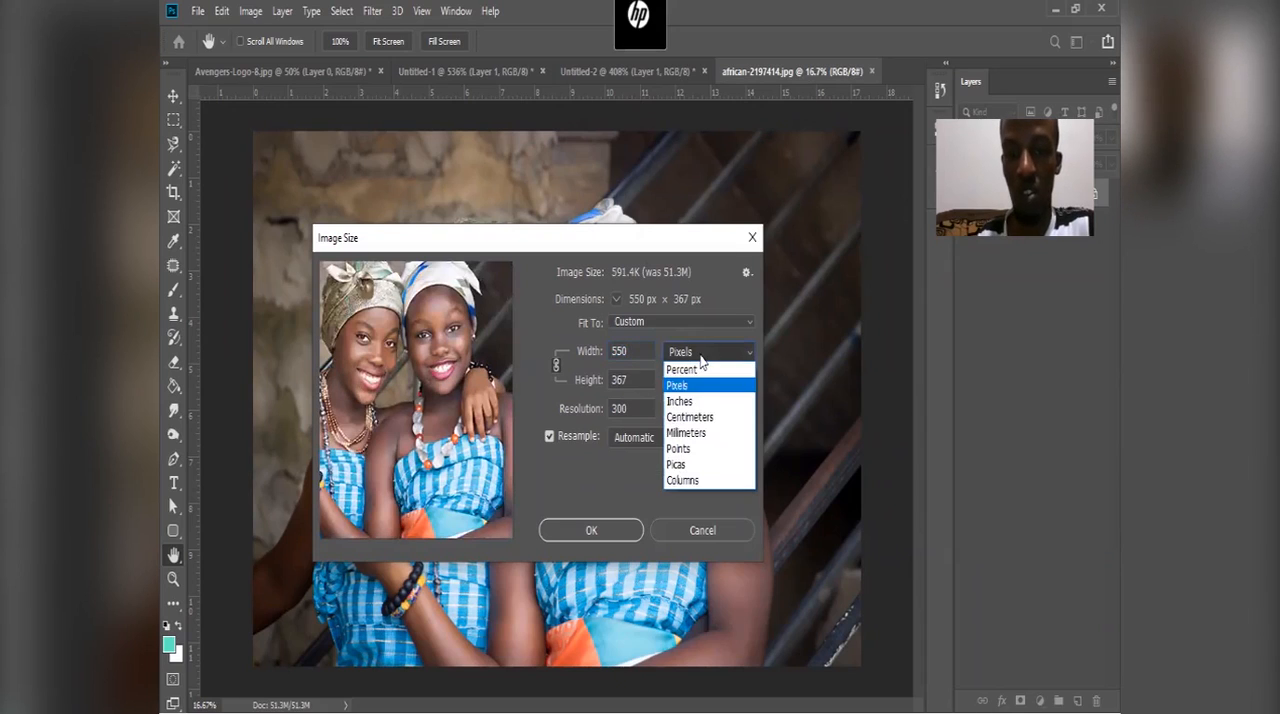
click(712, 416)
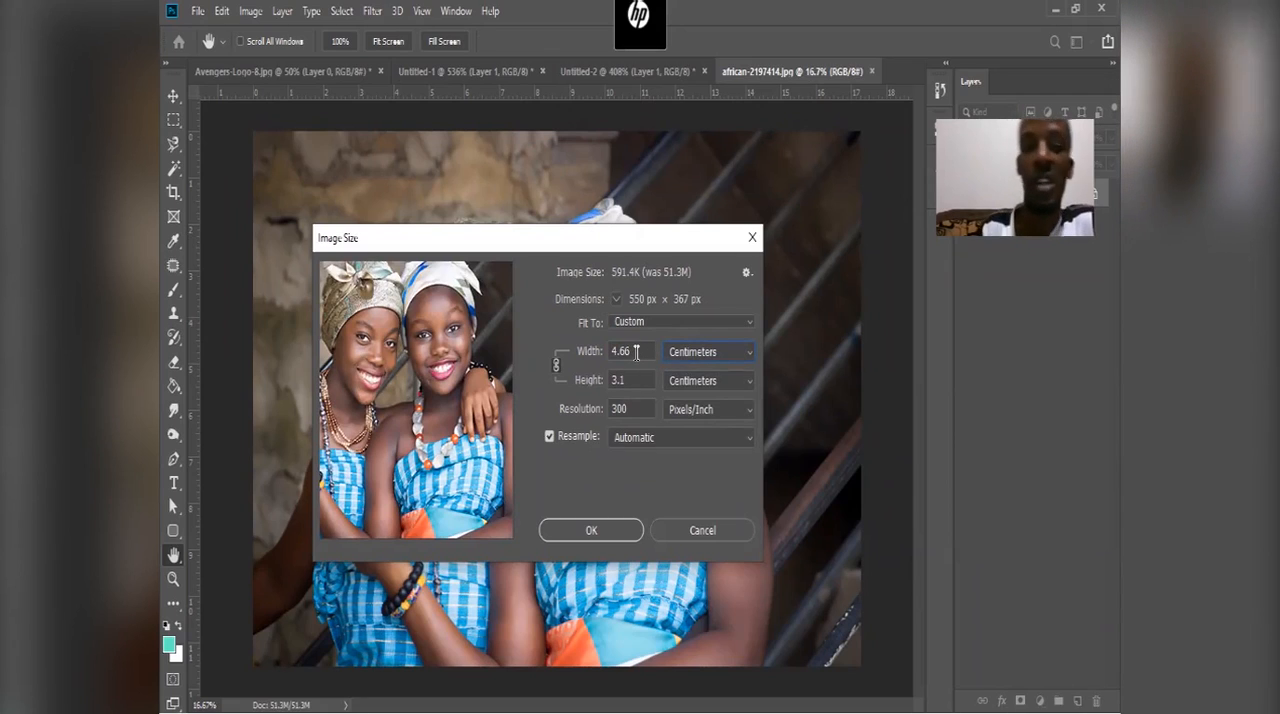
drag(636, 353, 613, 353)
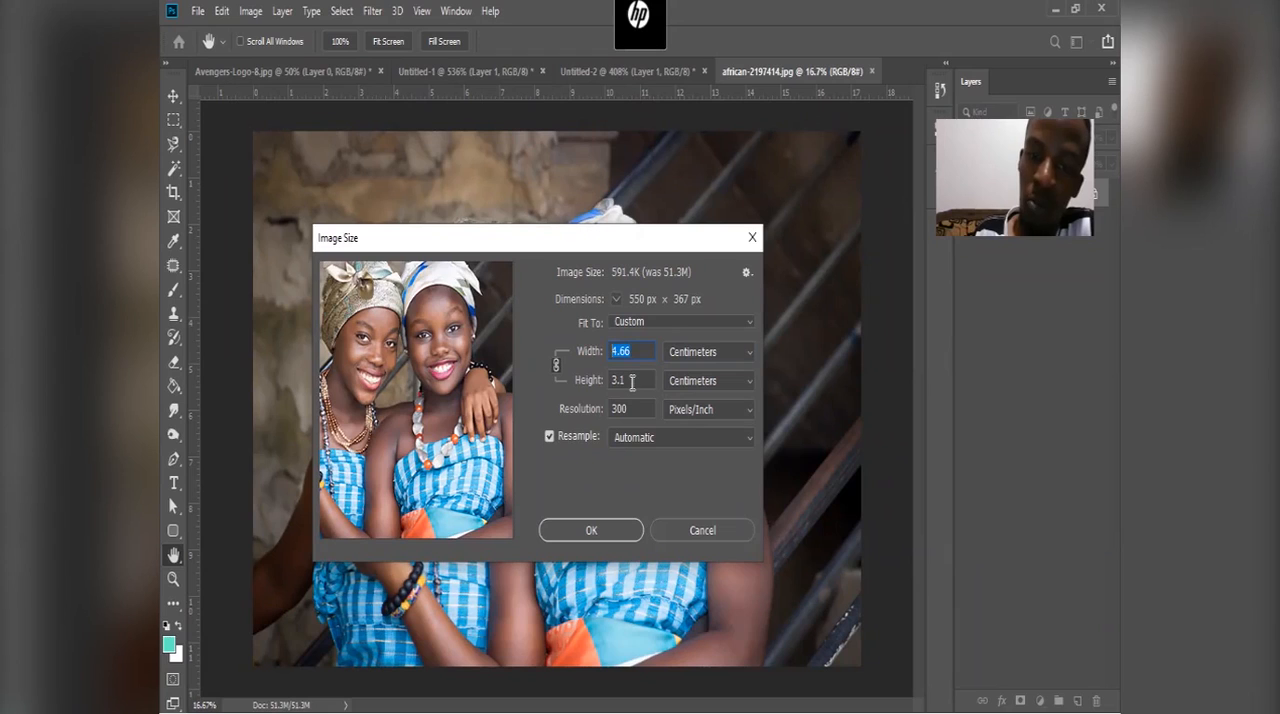
drag(463, 348, 528, 380)
click(708, 353)
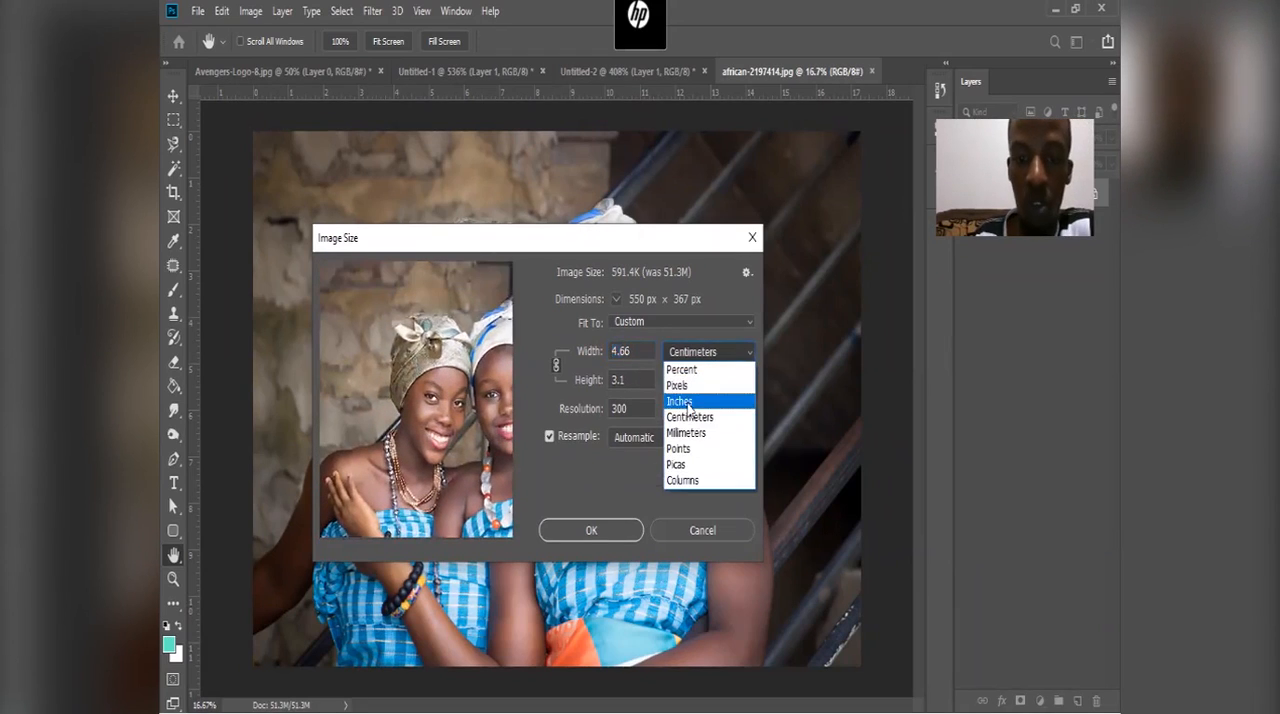
click(670, 385)
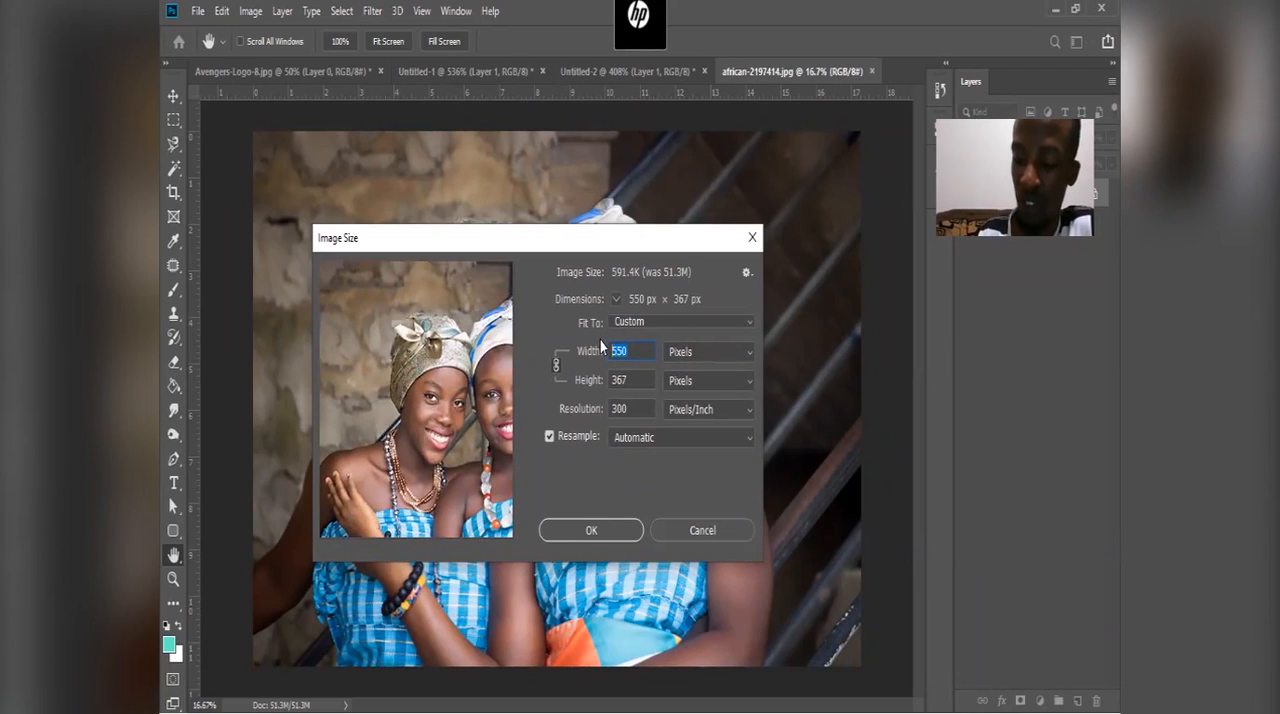
Step: Try an image width of 800 px, check its equivalent in centimeters, and restore the pixel units
text(800)
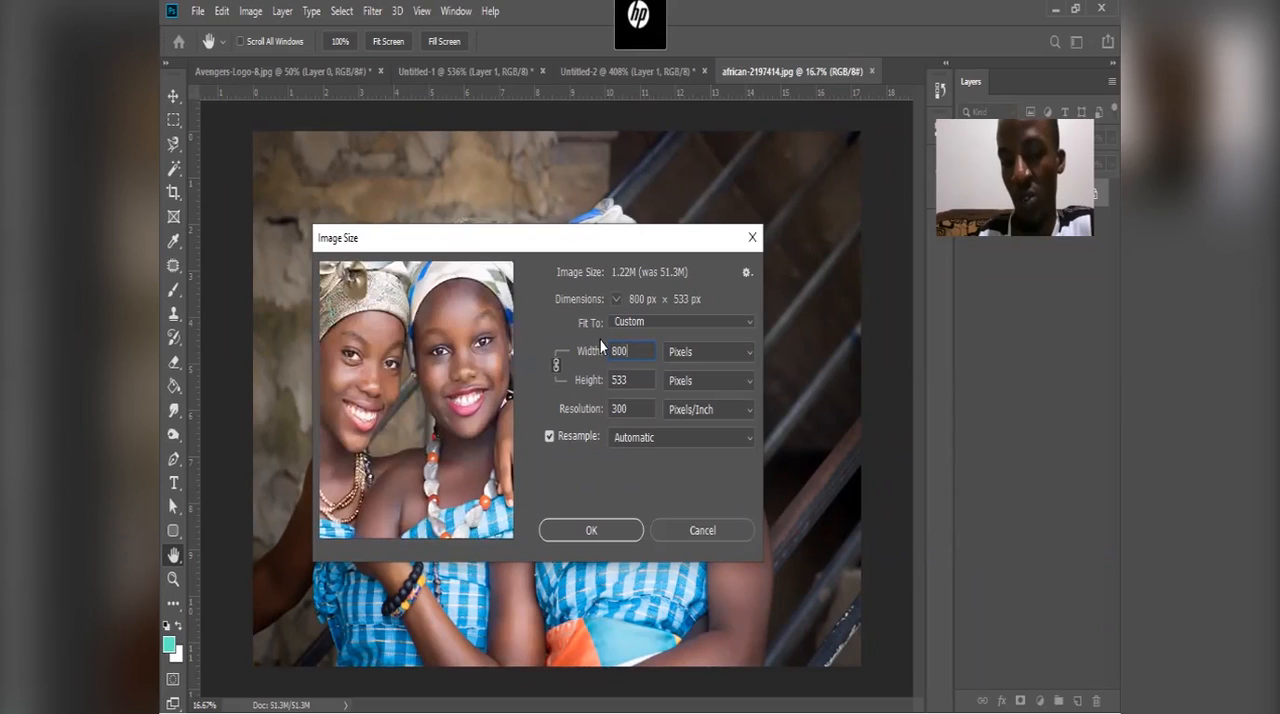
click(689, 350)
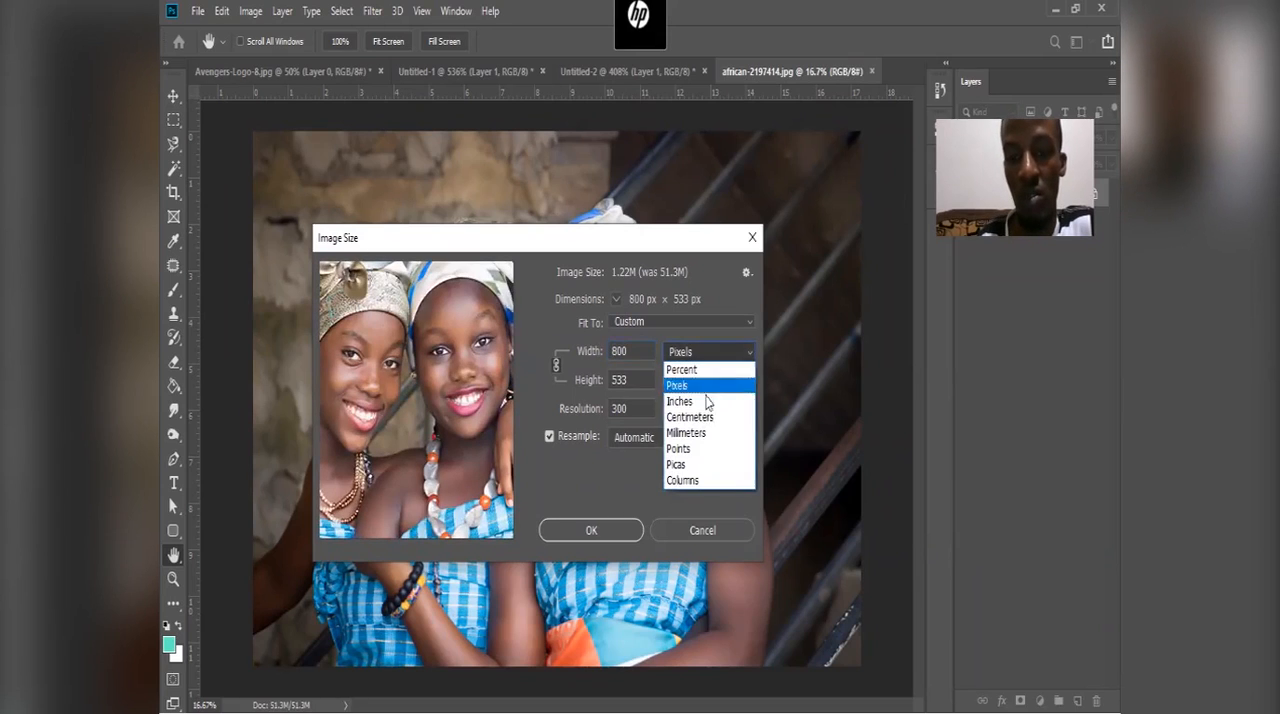
click(718, 417)
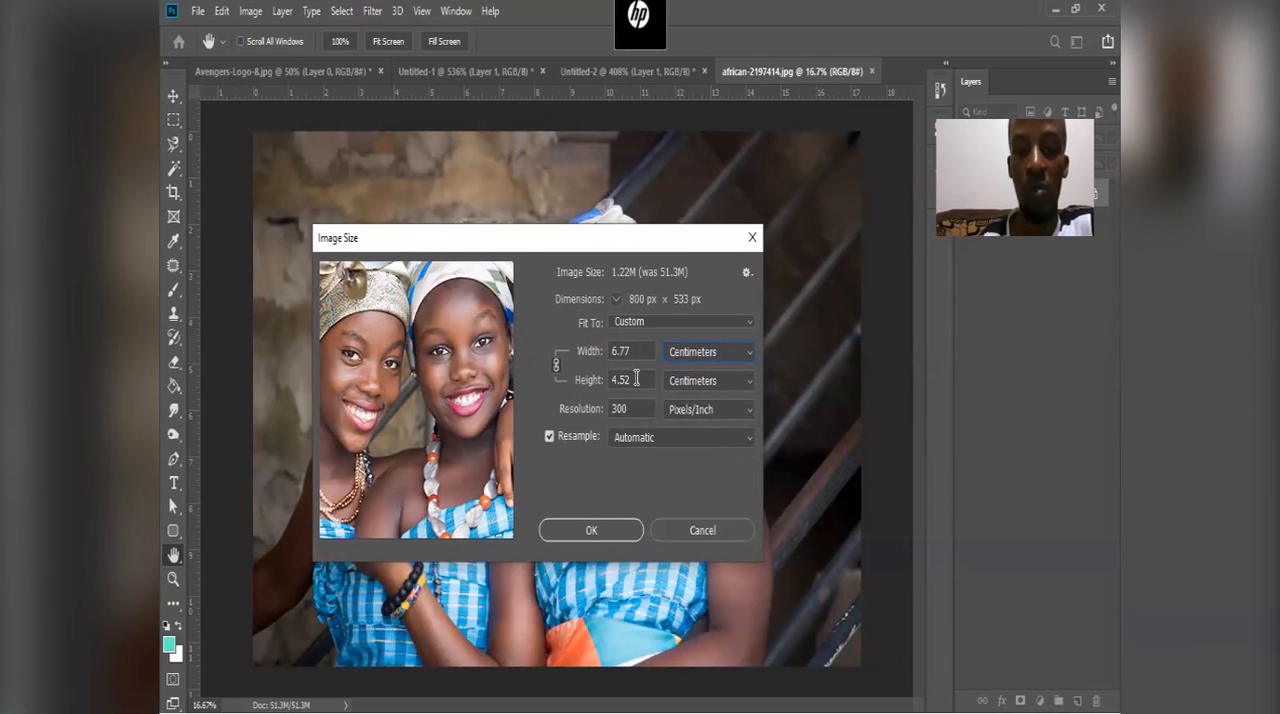
click(687, 351)
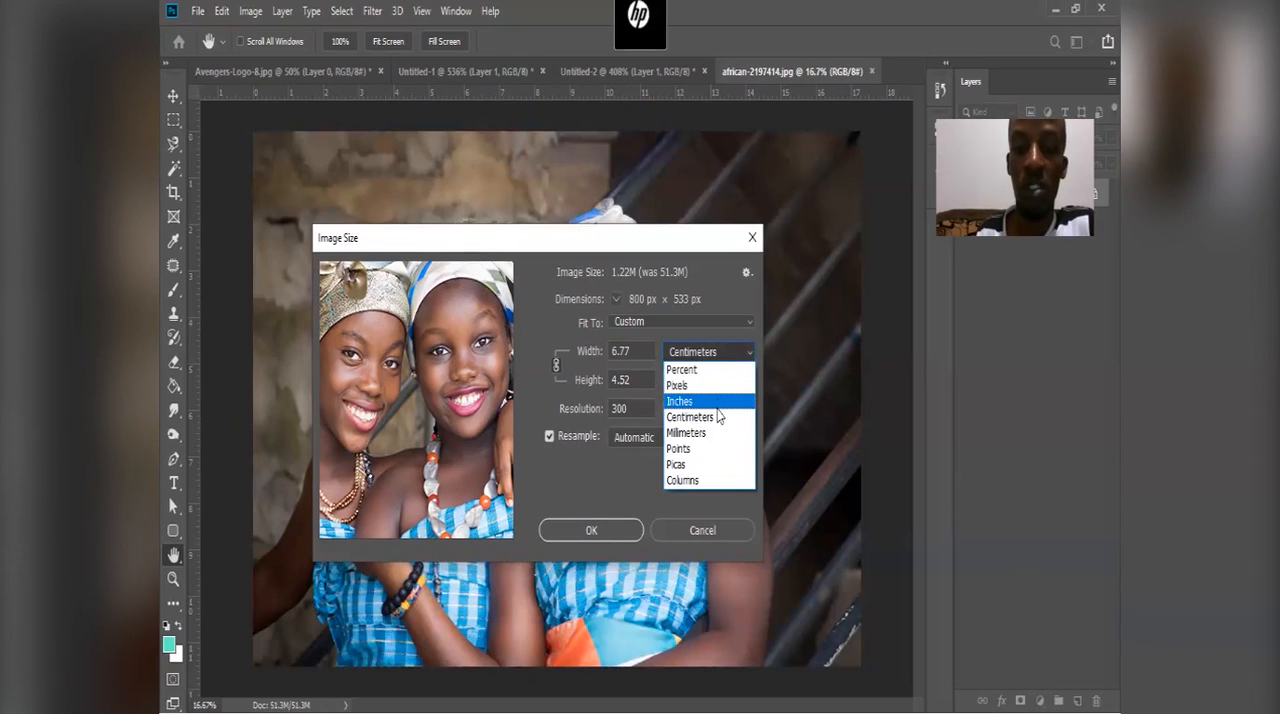
click(712, 385)
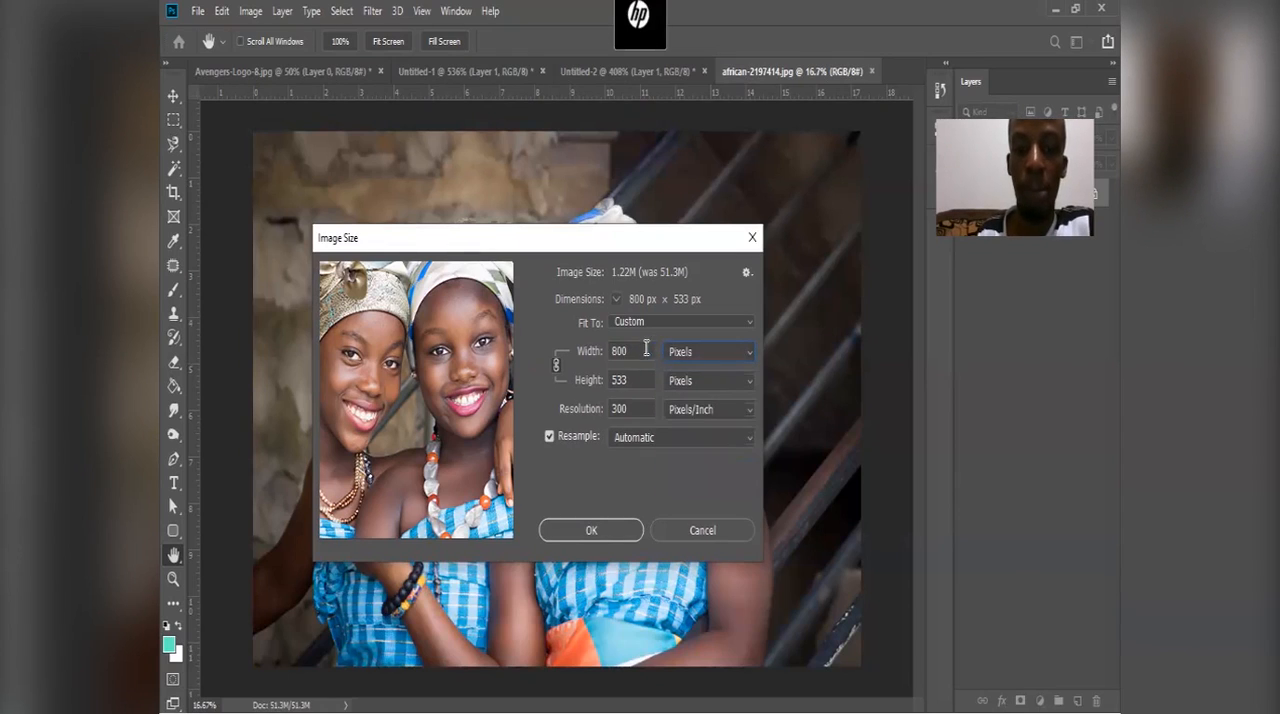
Step: Try a proportionally linked image width of 1020 px and pan the preview to the woman in the patterned headwrap
text(10)
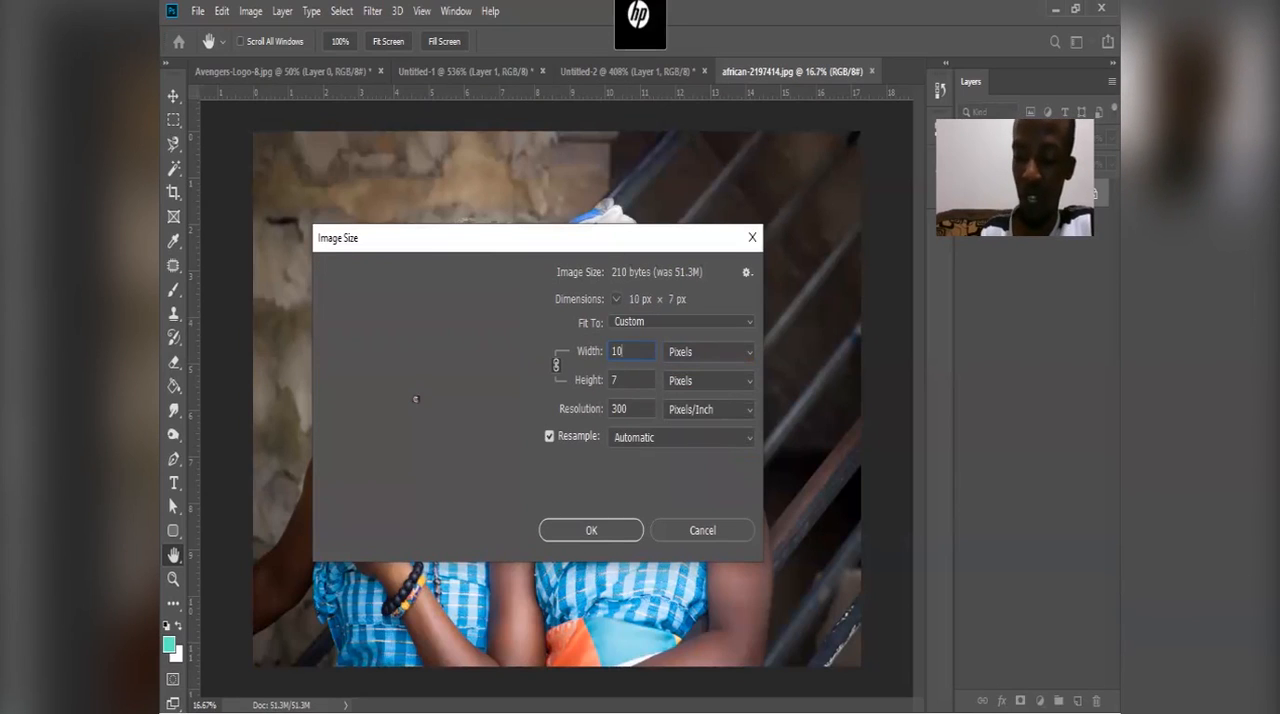
text(20)
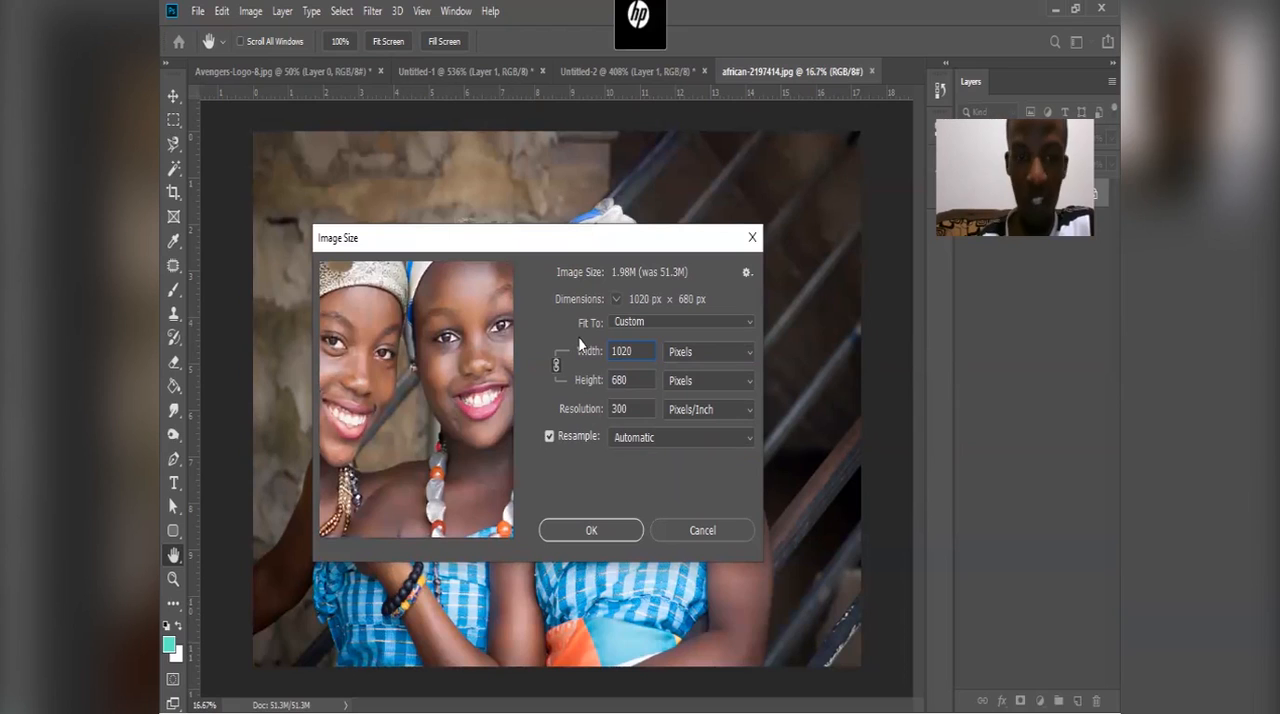
drag(462, 344, 509, 464)
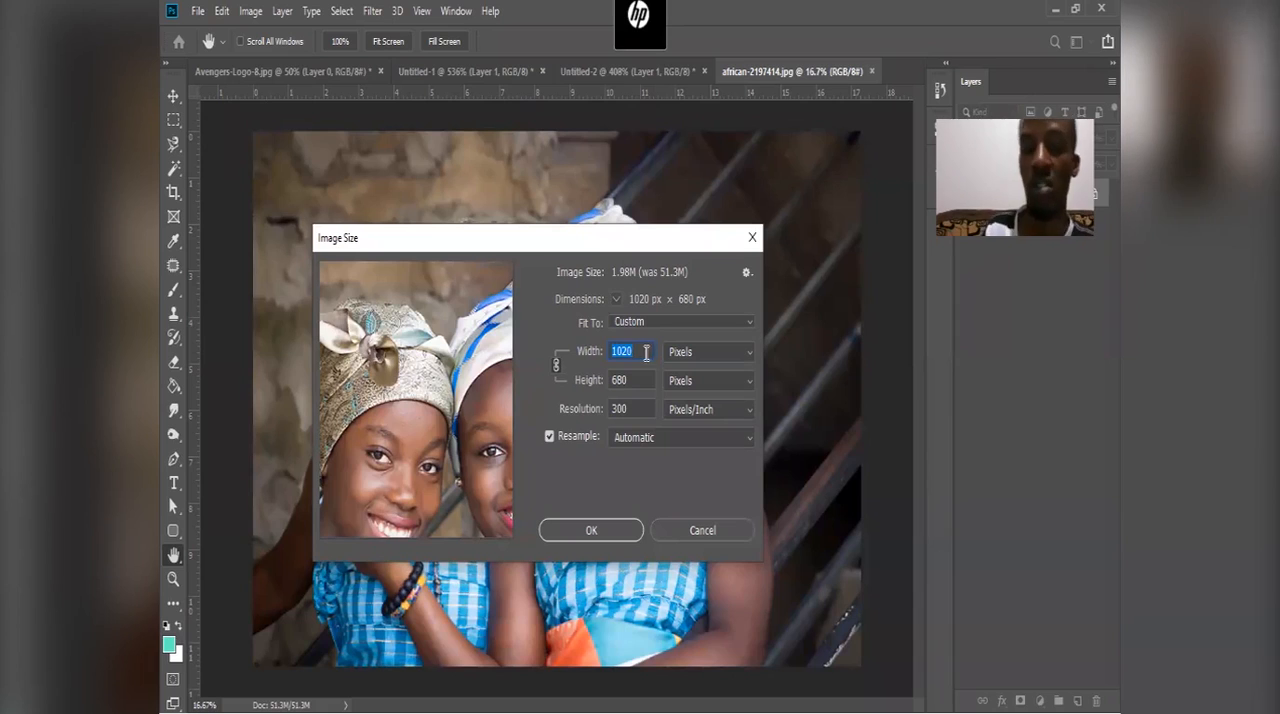
Step: Resize the photo to a width of 1080 px with linked proportions, and redo the resize after returning to the original
text(1080)
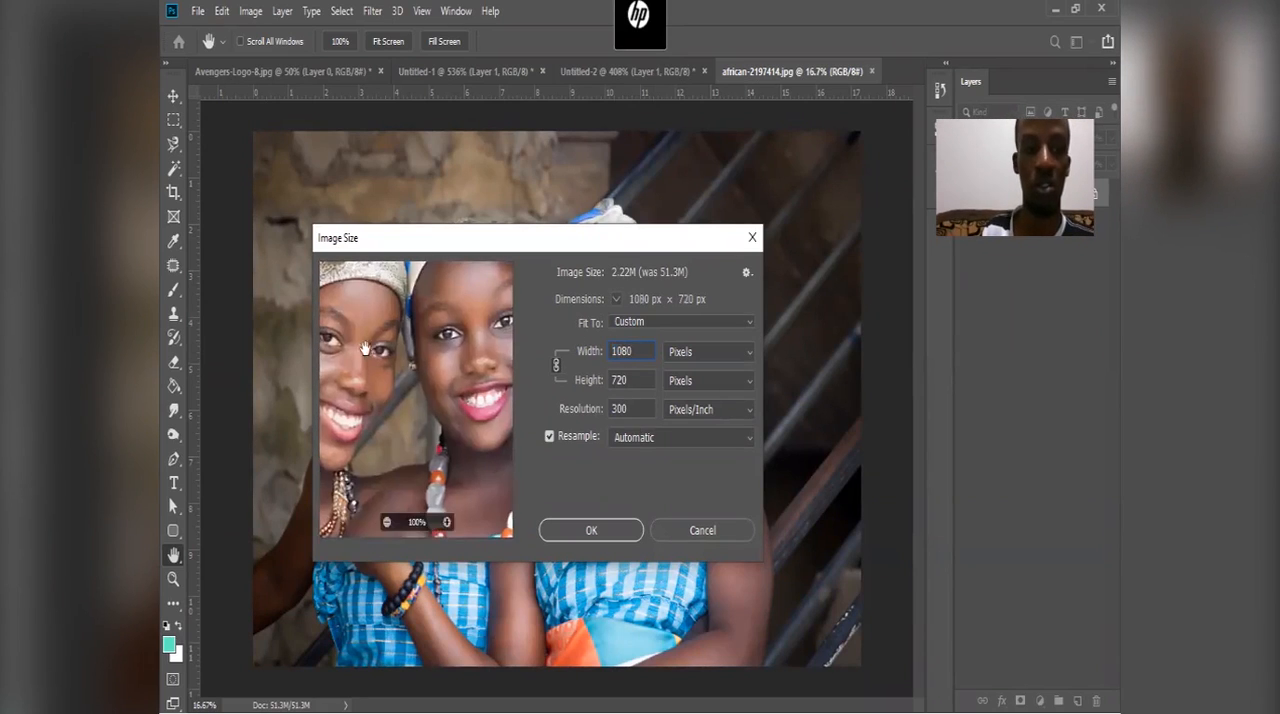
drag(351, 316, 412, 404)
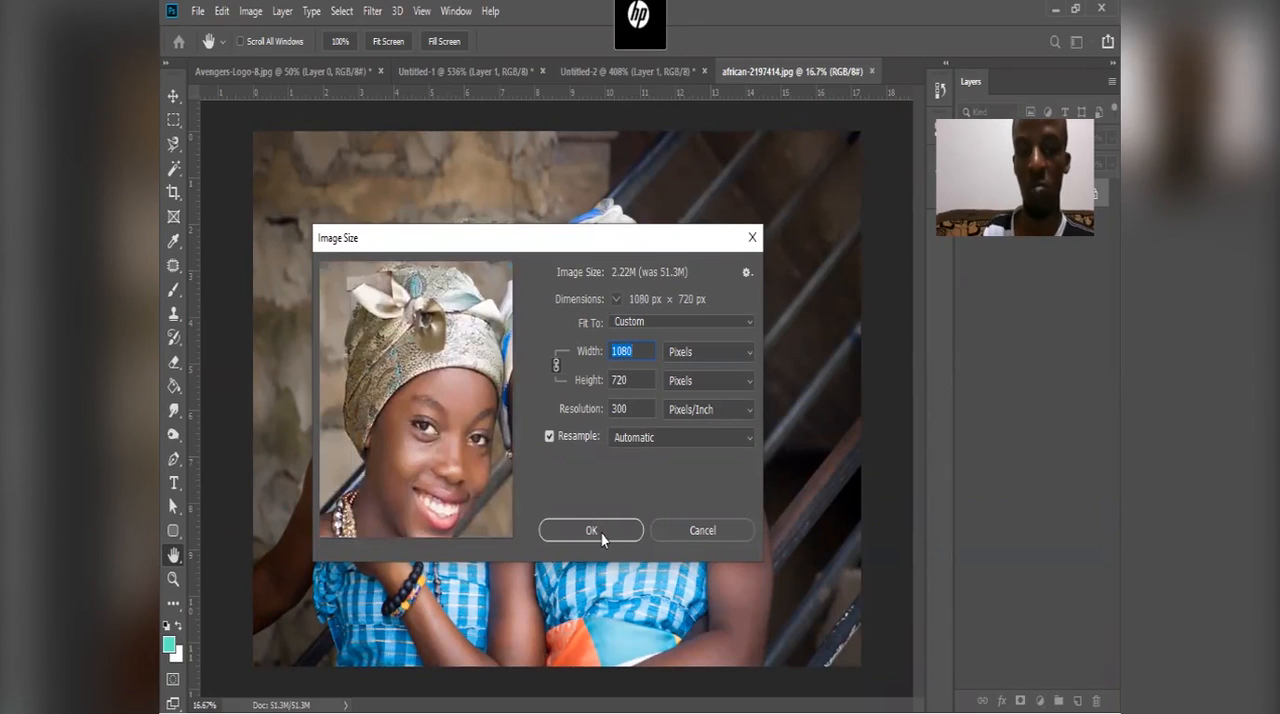
click(693, 440)
click(714, 444)
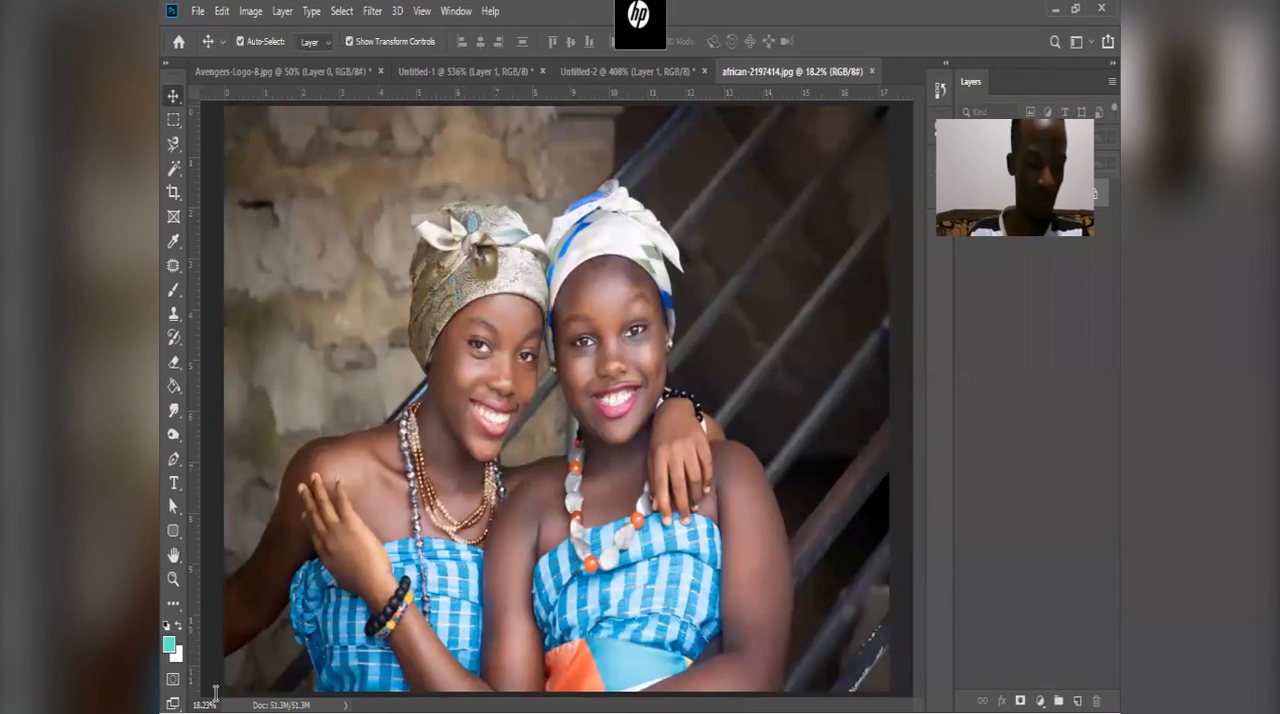
key(ctrl)
key(ctrl+shift+z)
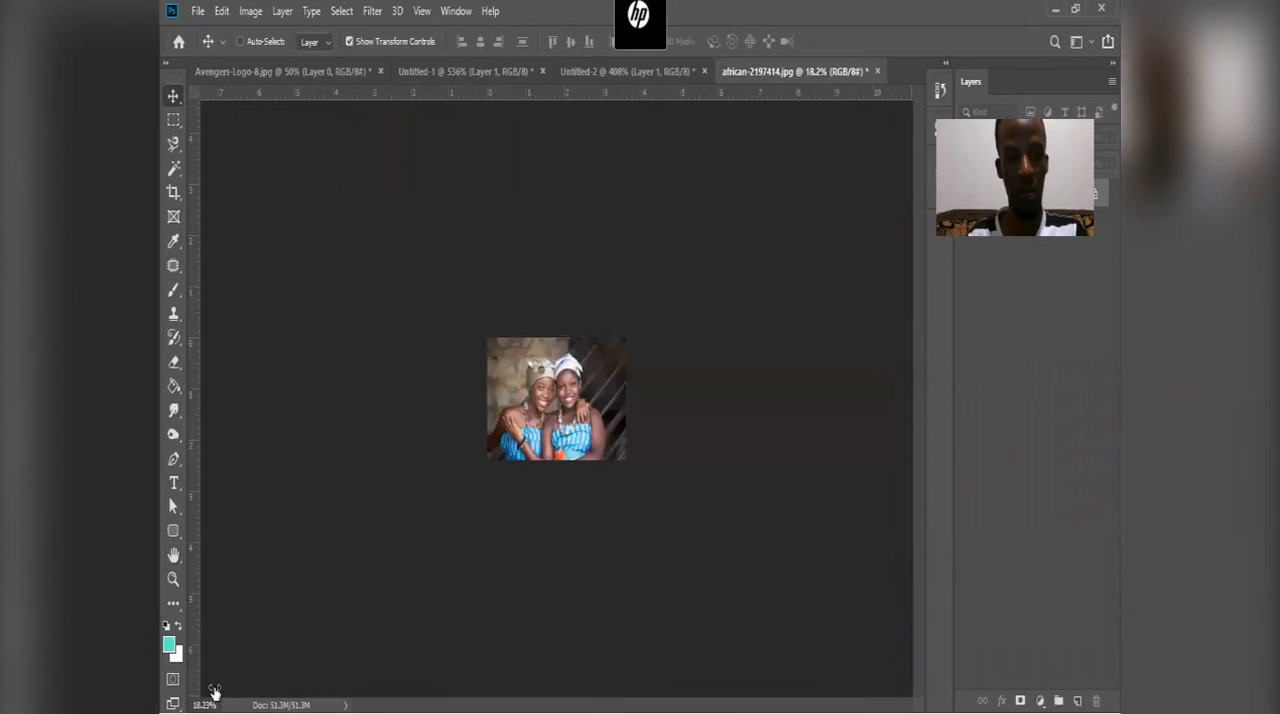
Step: Reopen the resized photo's Image Size settings to check its dimensions, and close them without changes
click(250, 11)
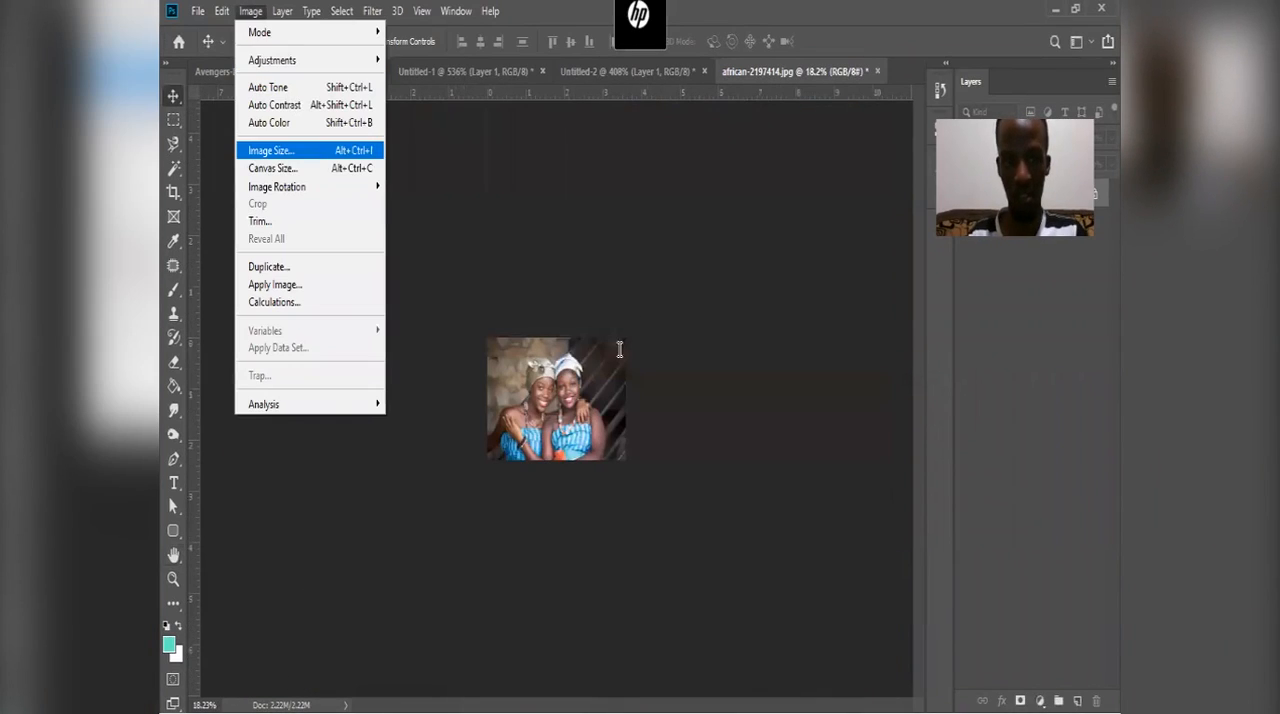
key(Return)
click(695, 527)
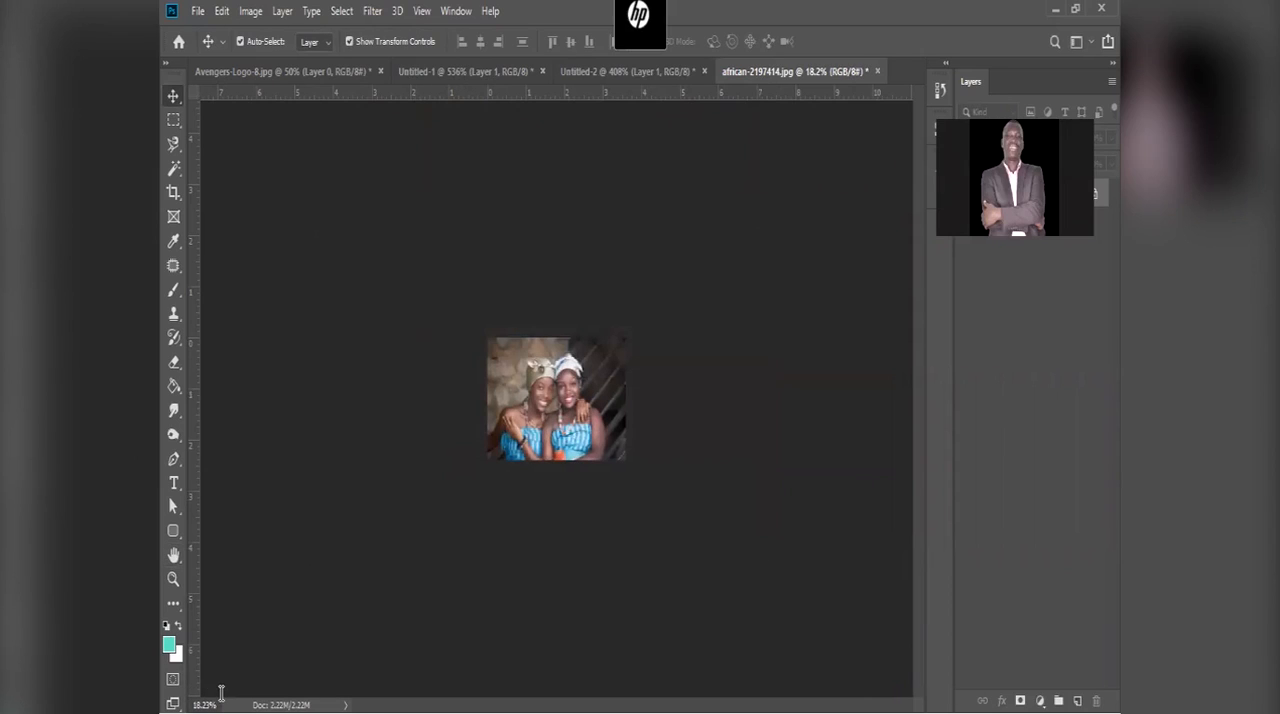
Step: View the resized photo at 100%, magnify the forehead and headwrap of the woman in white, and return to both faces at 100%
drag(211, 704, 184, 704)
text(100)
key(Return)
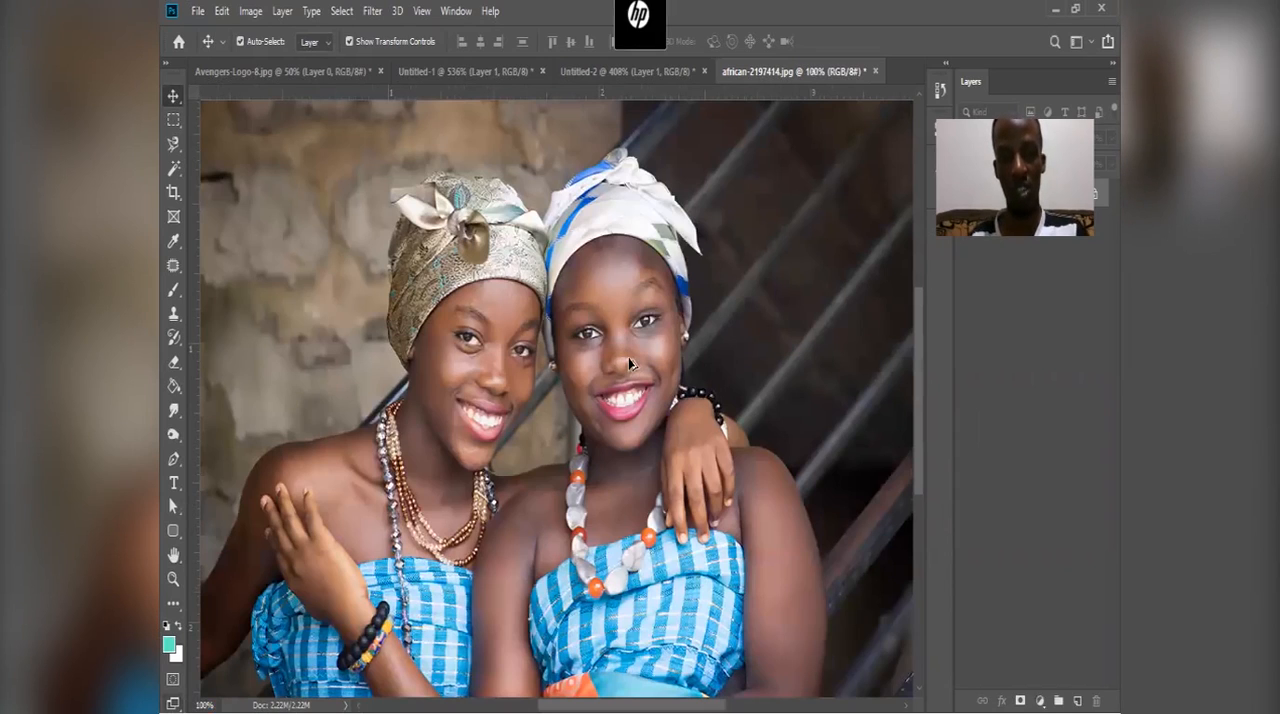
scroll(630, 364, up, 3)
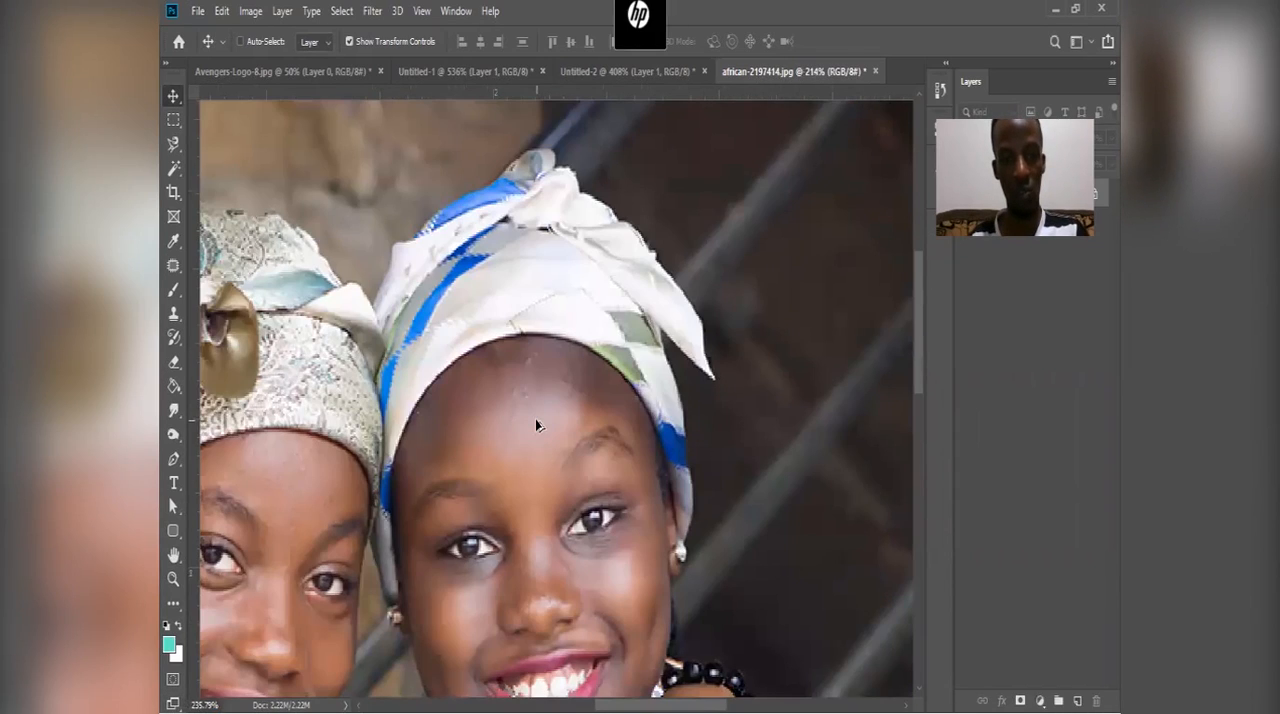
scroll(567, 342, up, 2)
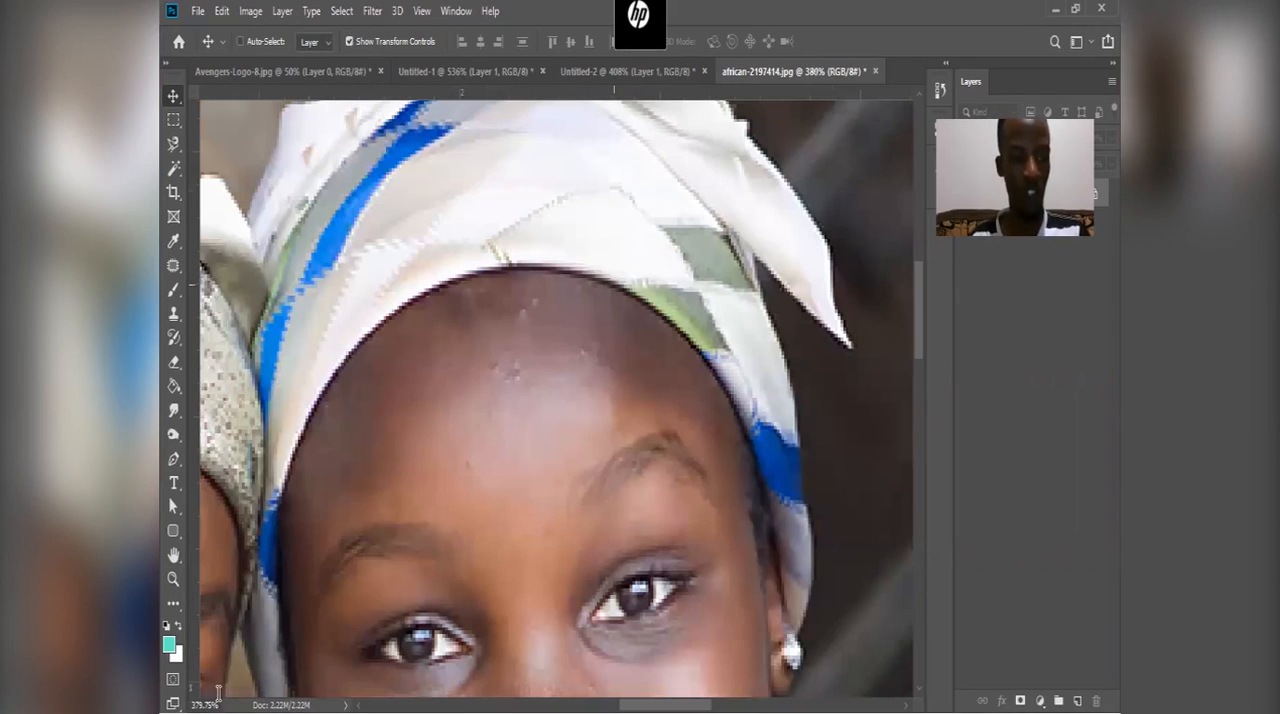
scroll(217, 692, up, 1)
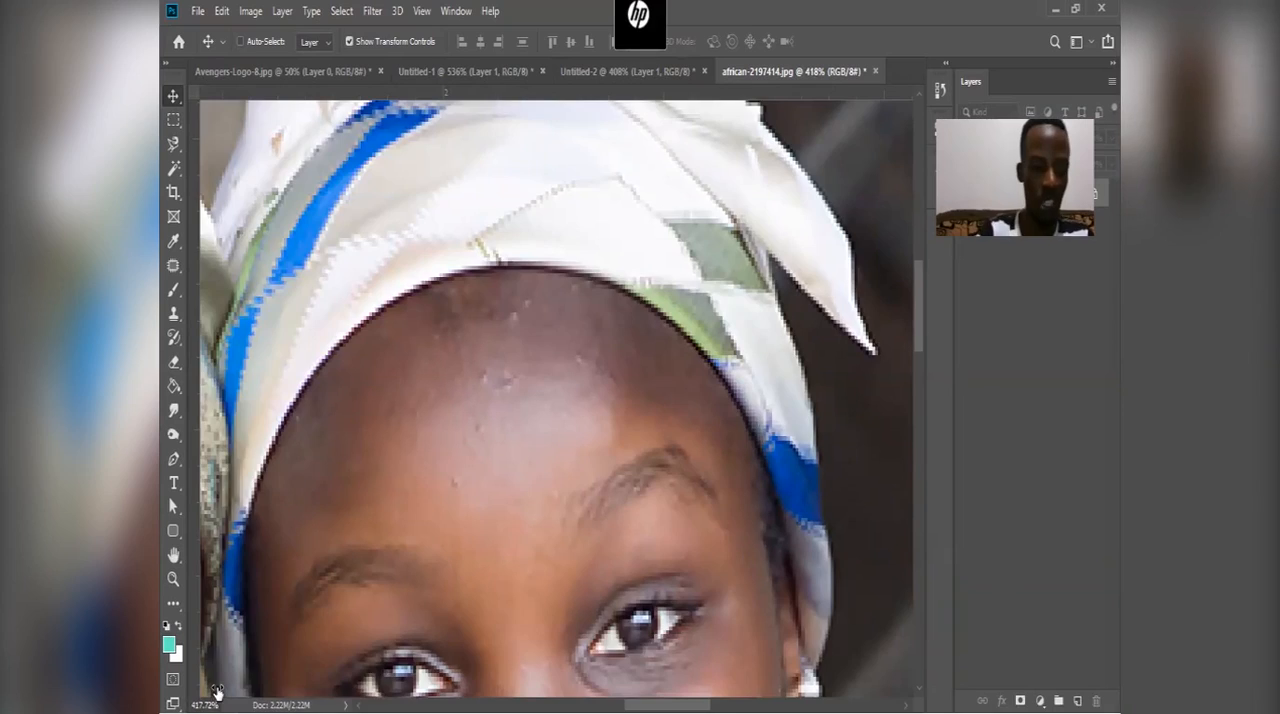
key(ctrl+1)
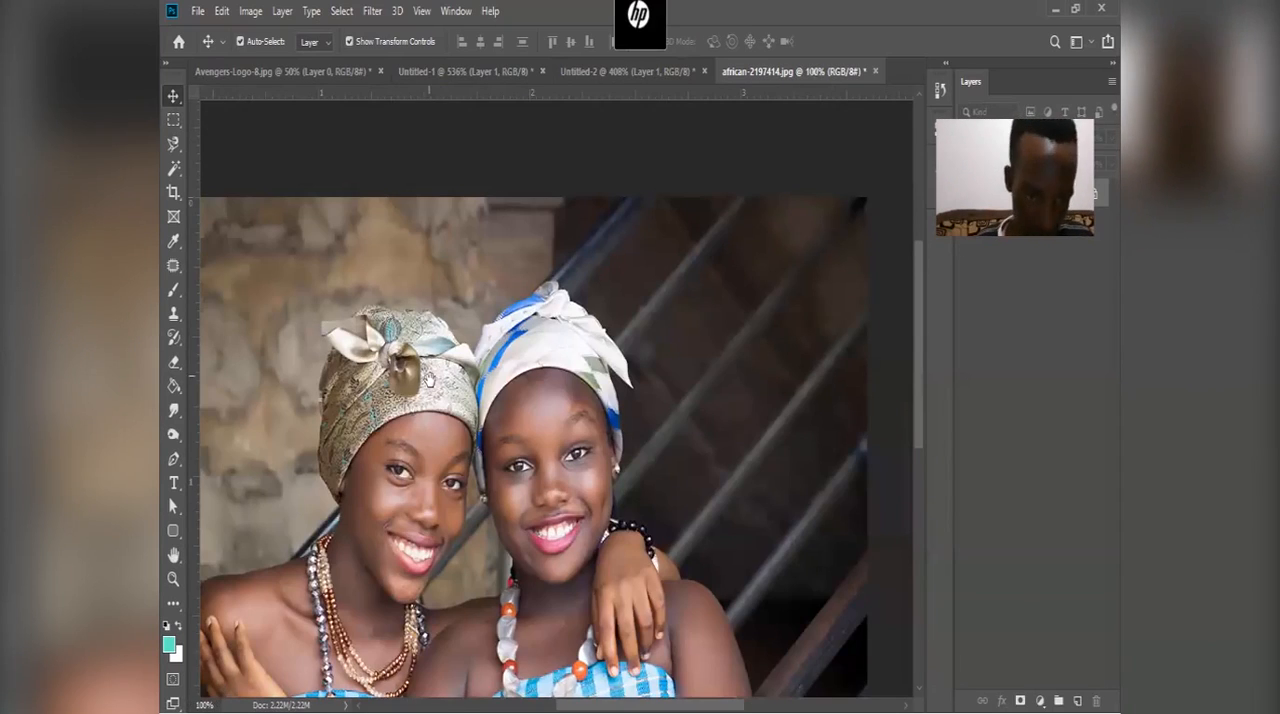
drag(432, 398, 474, 323)
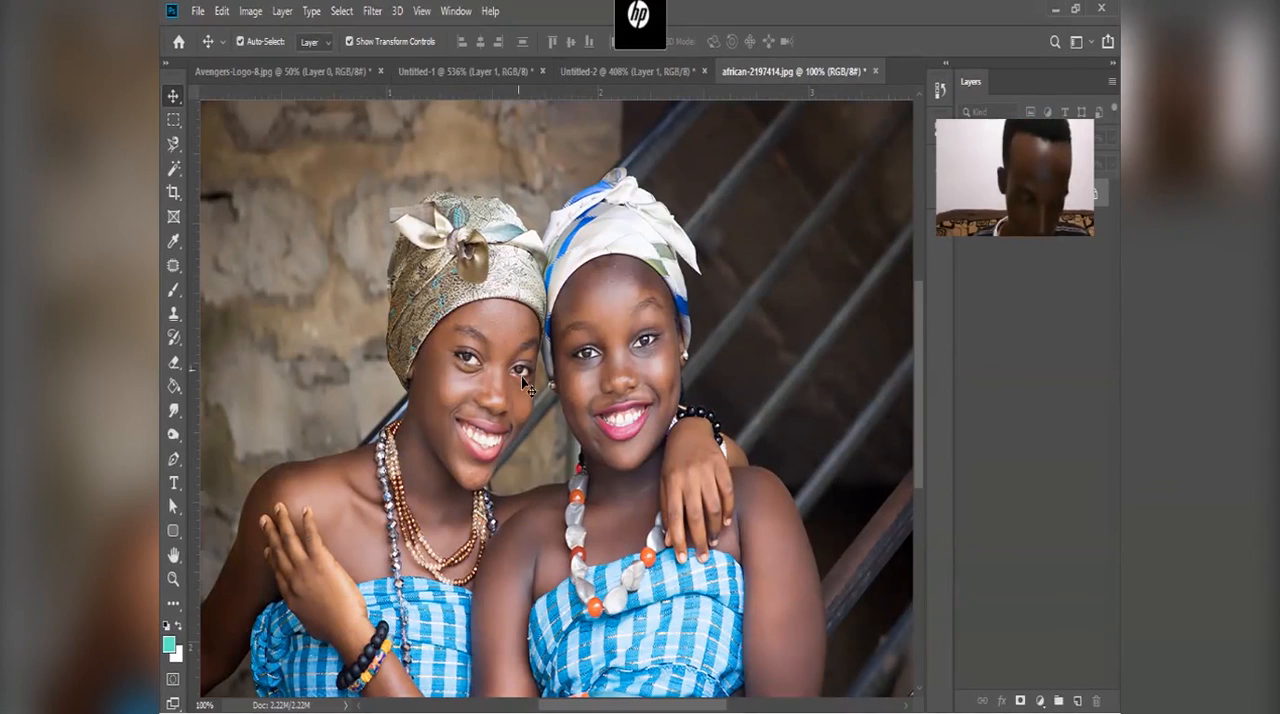
Step: Undo the photo's resize and inspect the faces and patterned headwrap of the full-size original at 100%
key(ctrl+z)
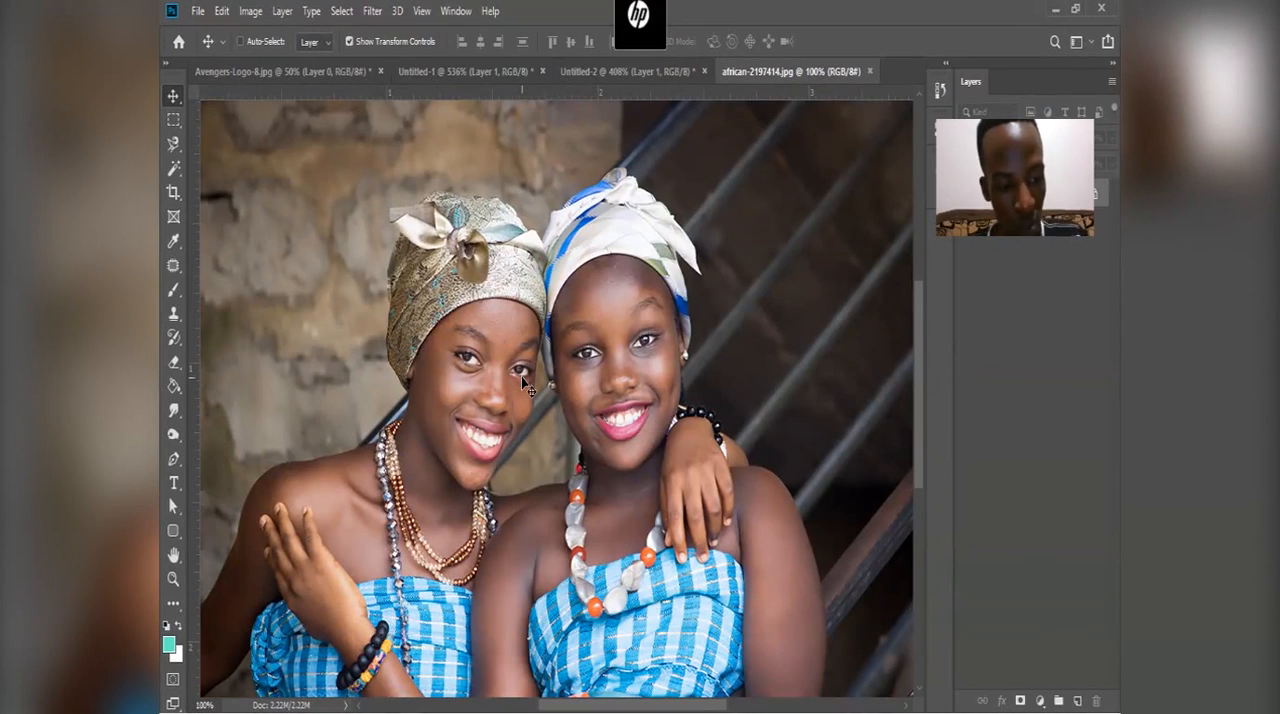
key(ctrl+shift+z)
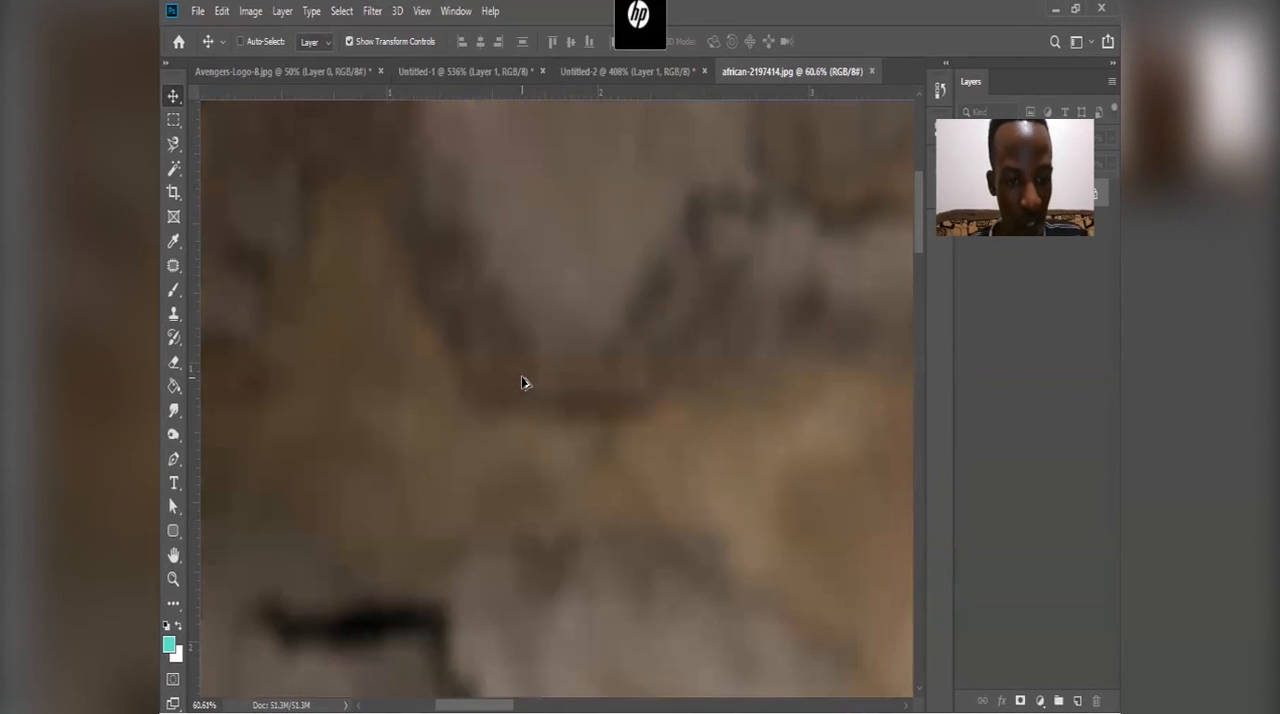
scroll(521, 383, down, 5)
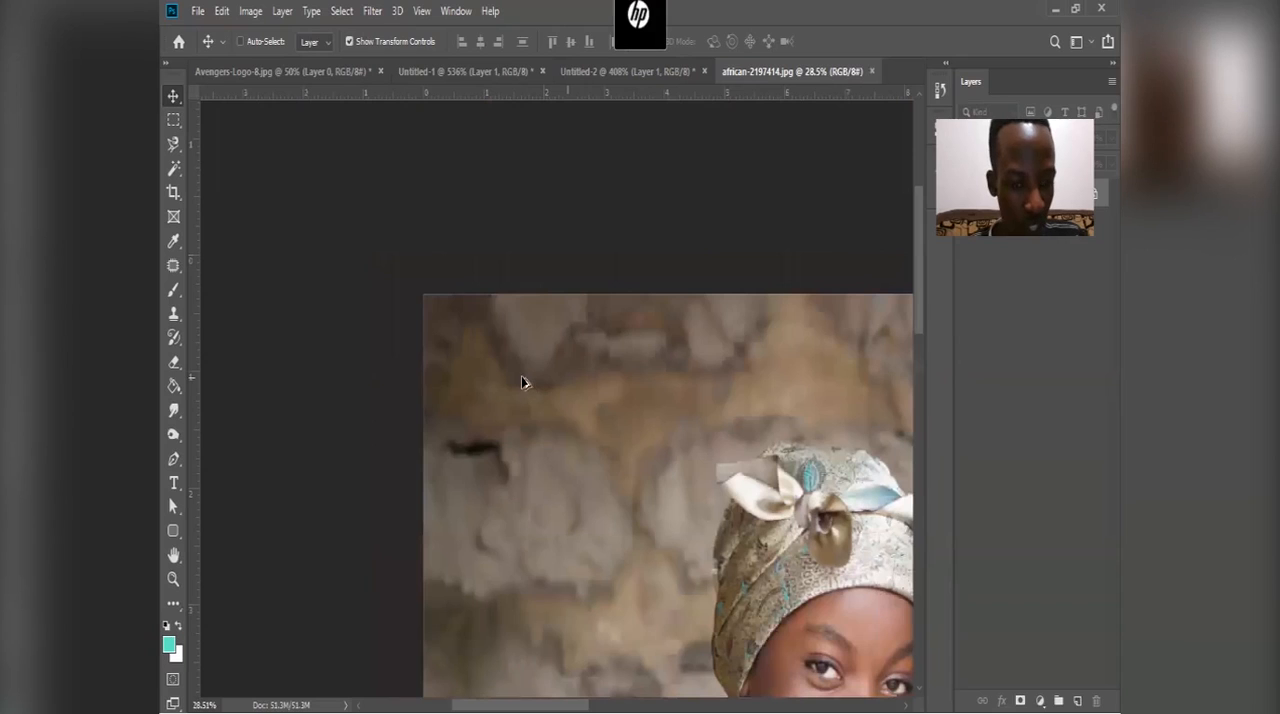
scroll(521, 383, down, 2)
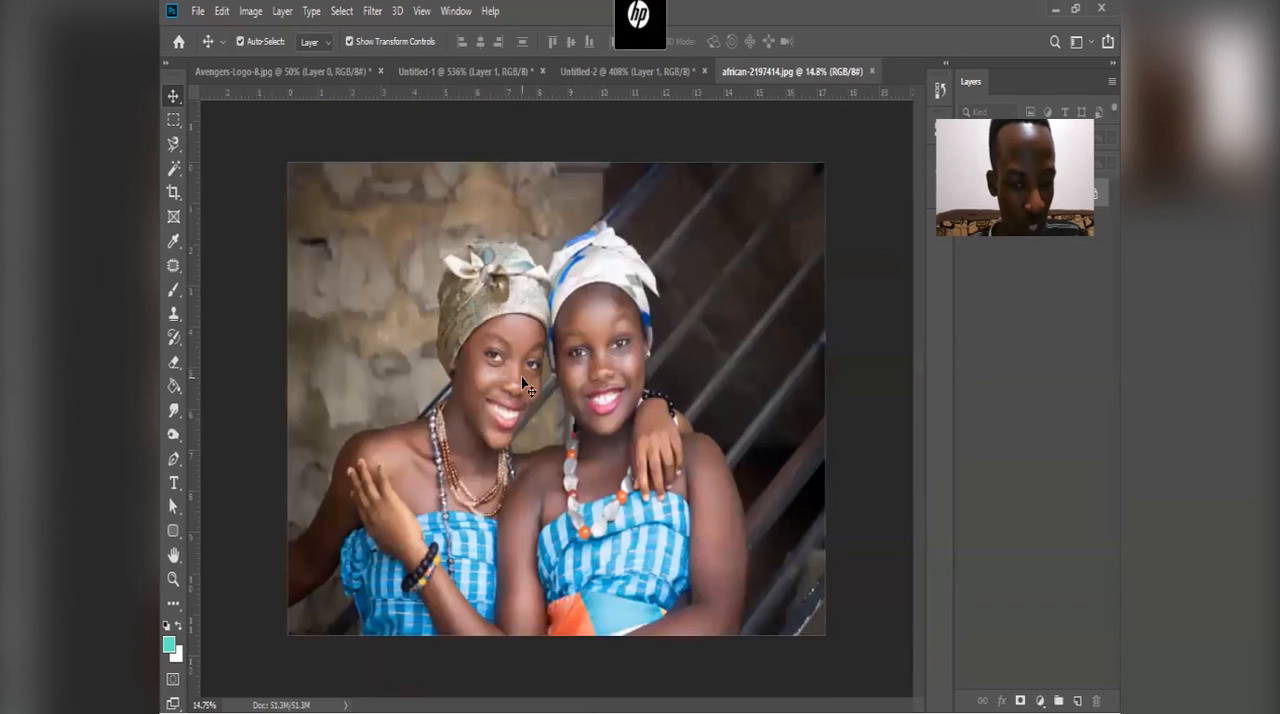
scroll(521, 383, up, 7)
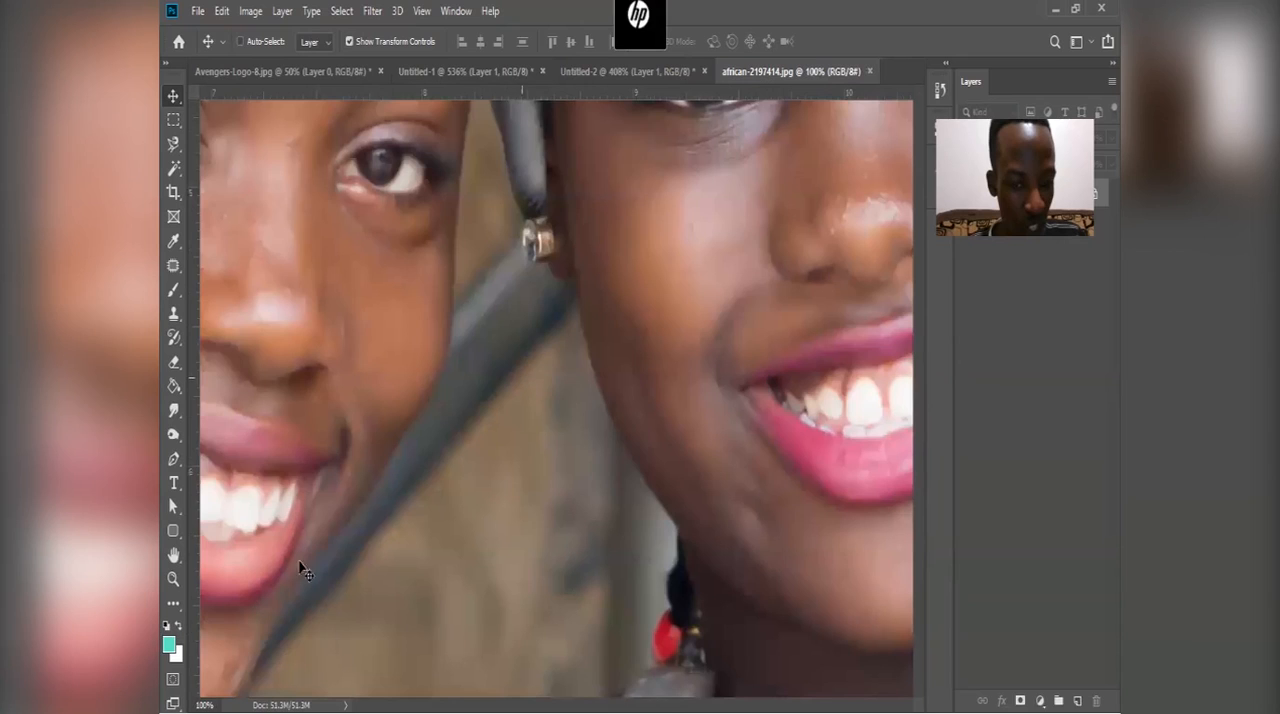
key(space)
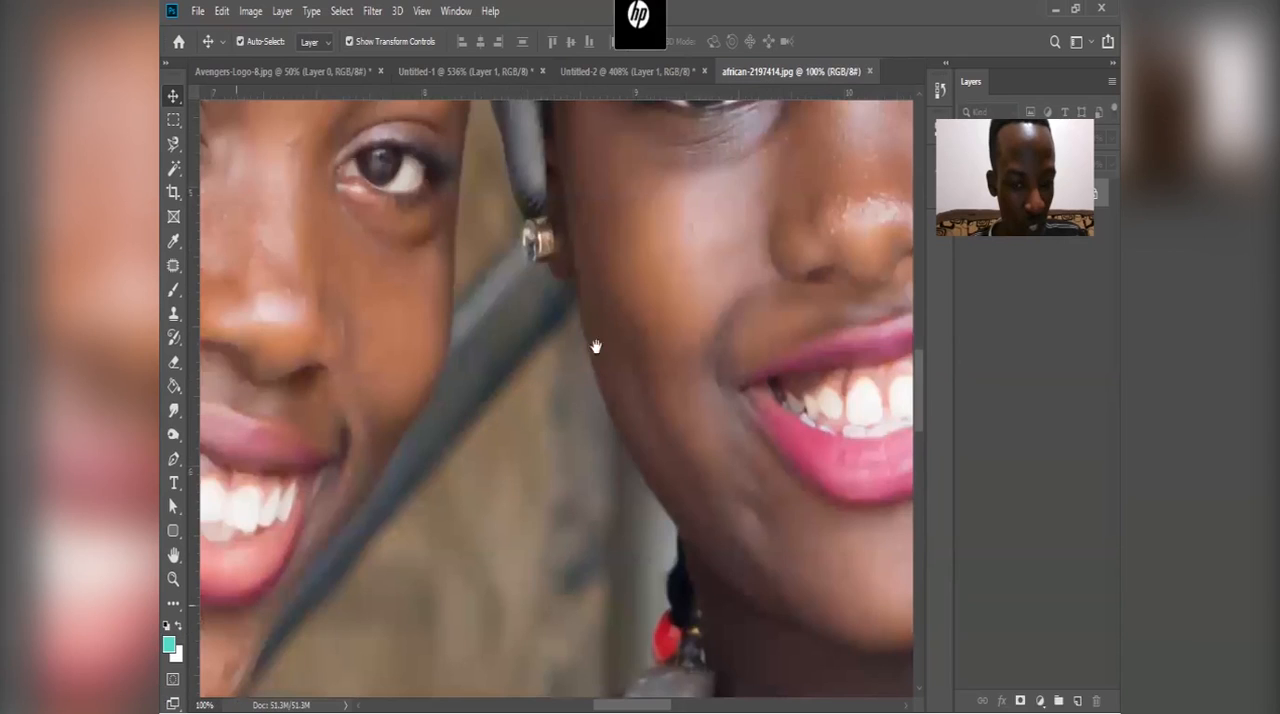
drag(594, 350, 591, 378)
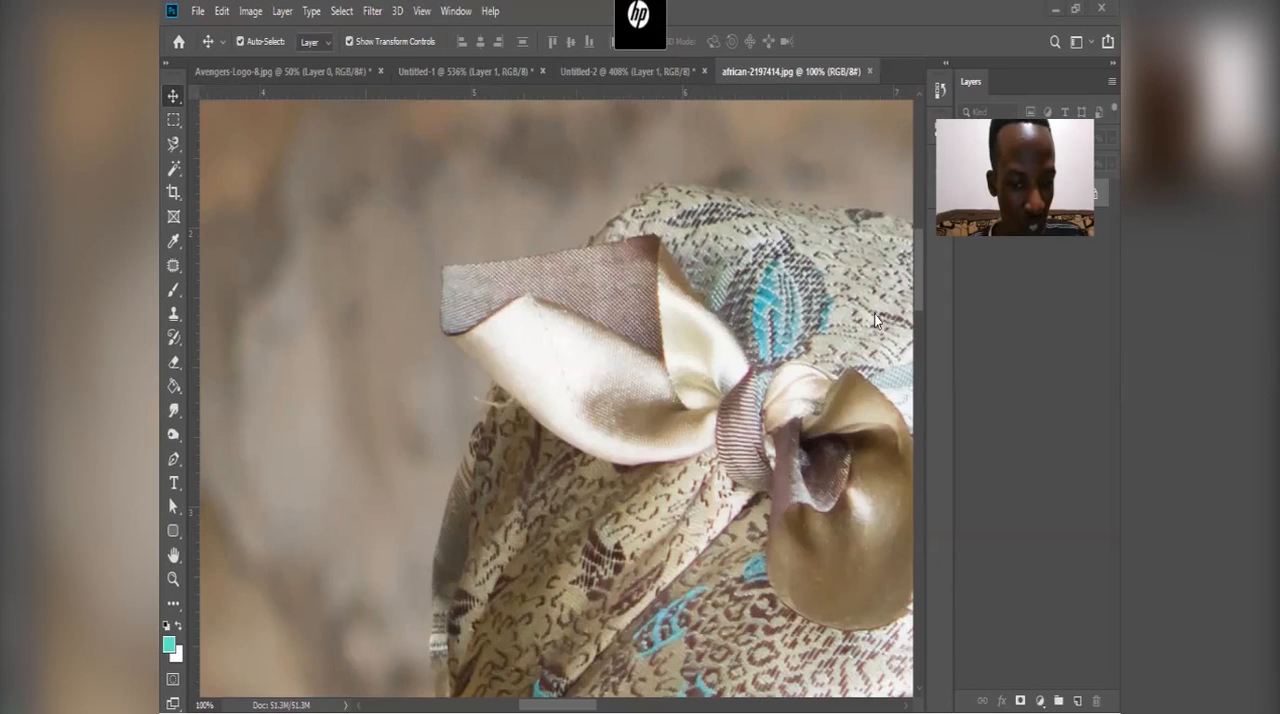
Step: Switch to the web browser and return from the photo's page to the Pixabay search results for "africans"
key(alt+Tab)
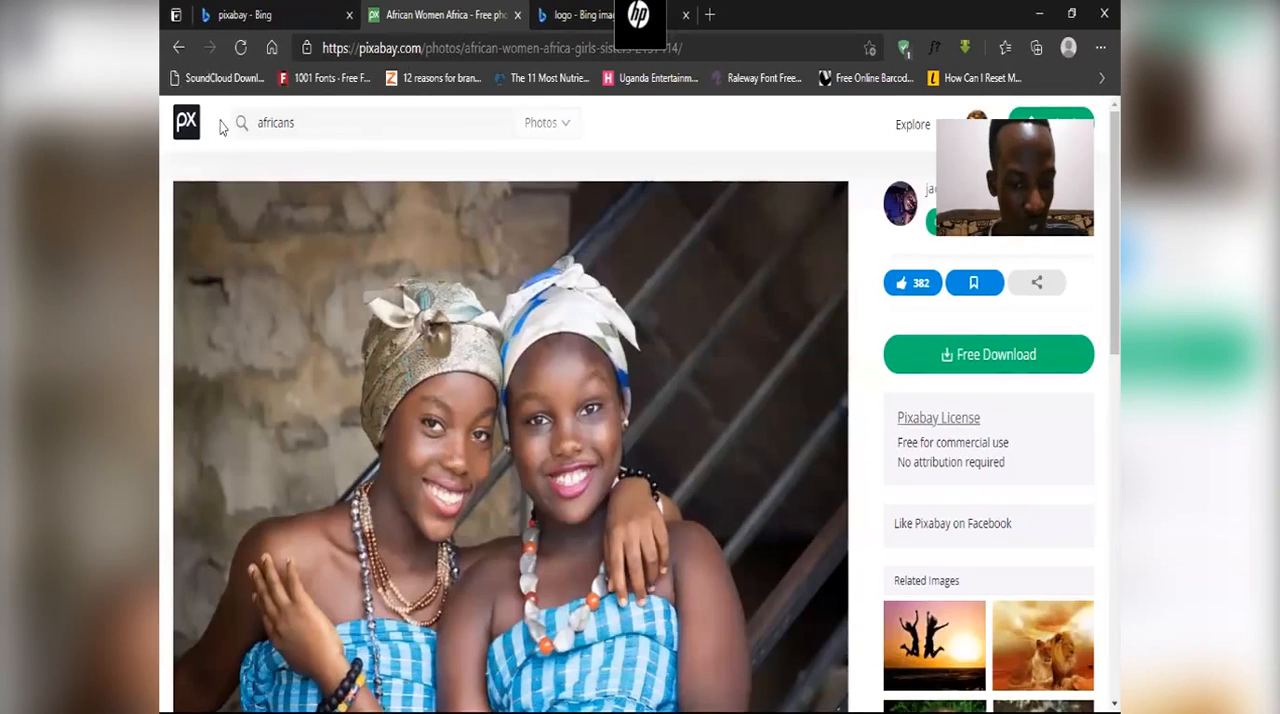
click(179, 47)
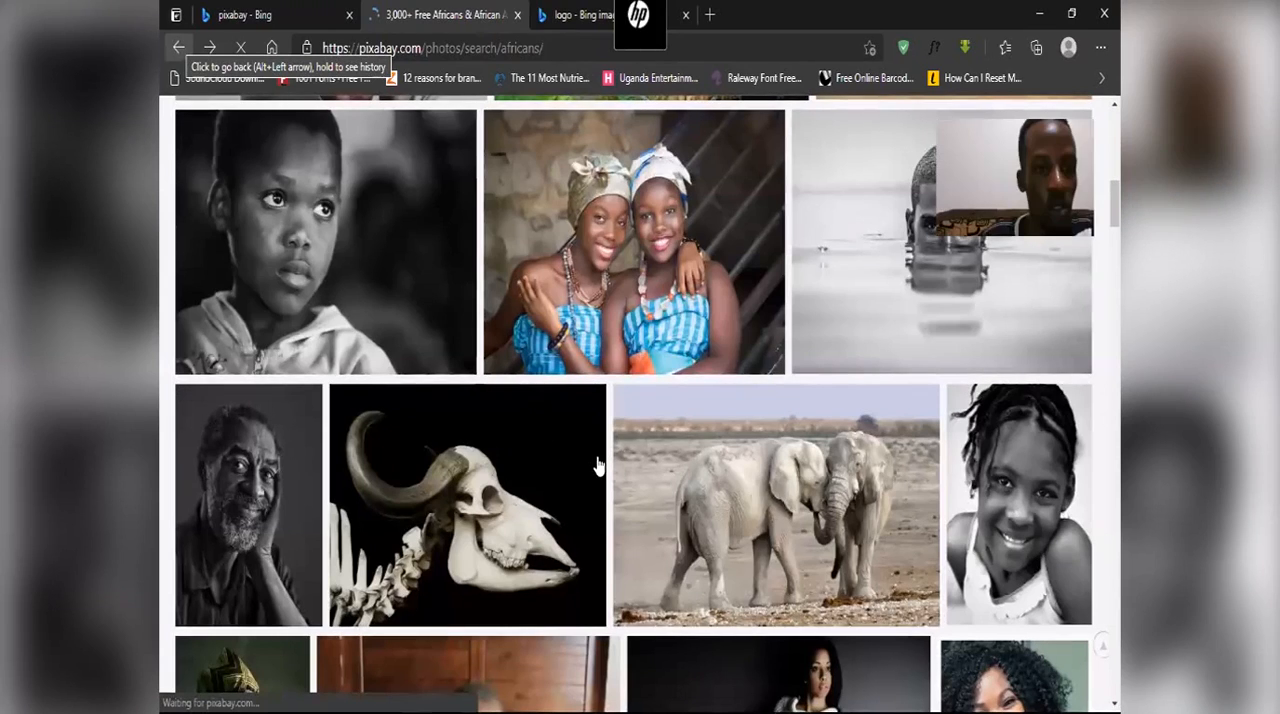
Step: Open the "Adorable Girl Child" close-up photo from the Pixabay search results and download its 640×423 JPG version
scroll(597, 465, down, 2)
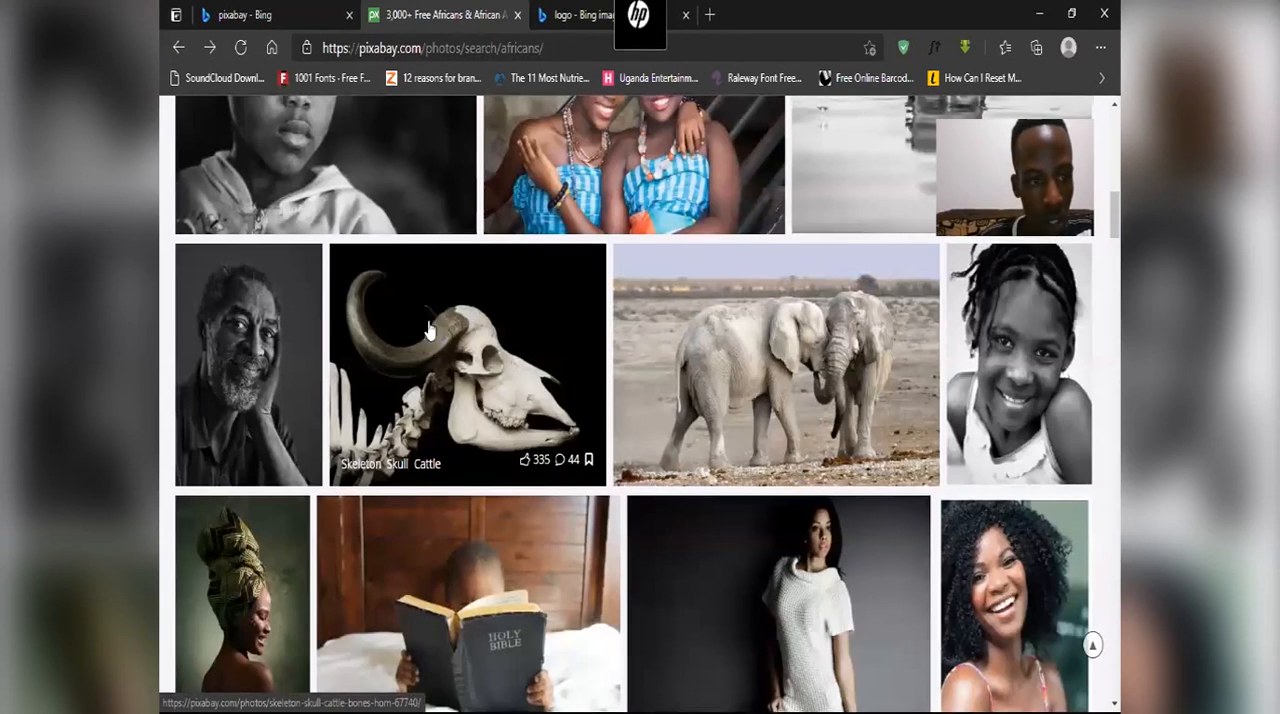
scroll(393, 320, down, 5)
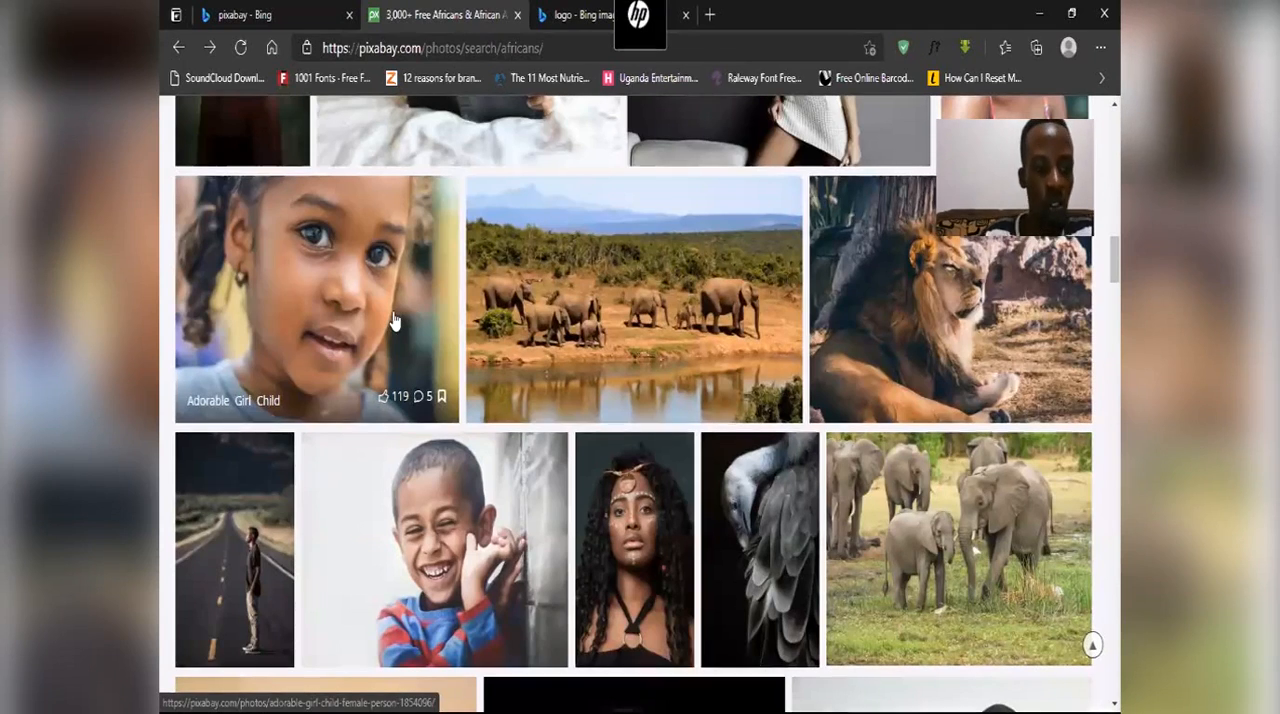
click(393, 320)
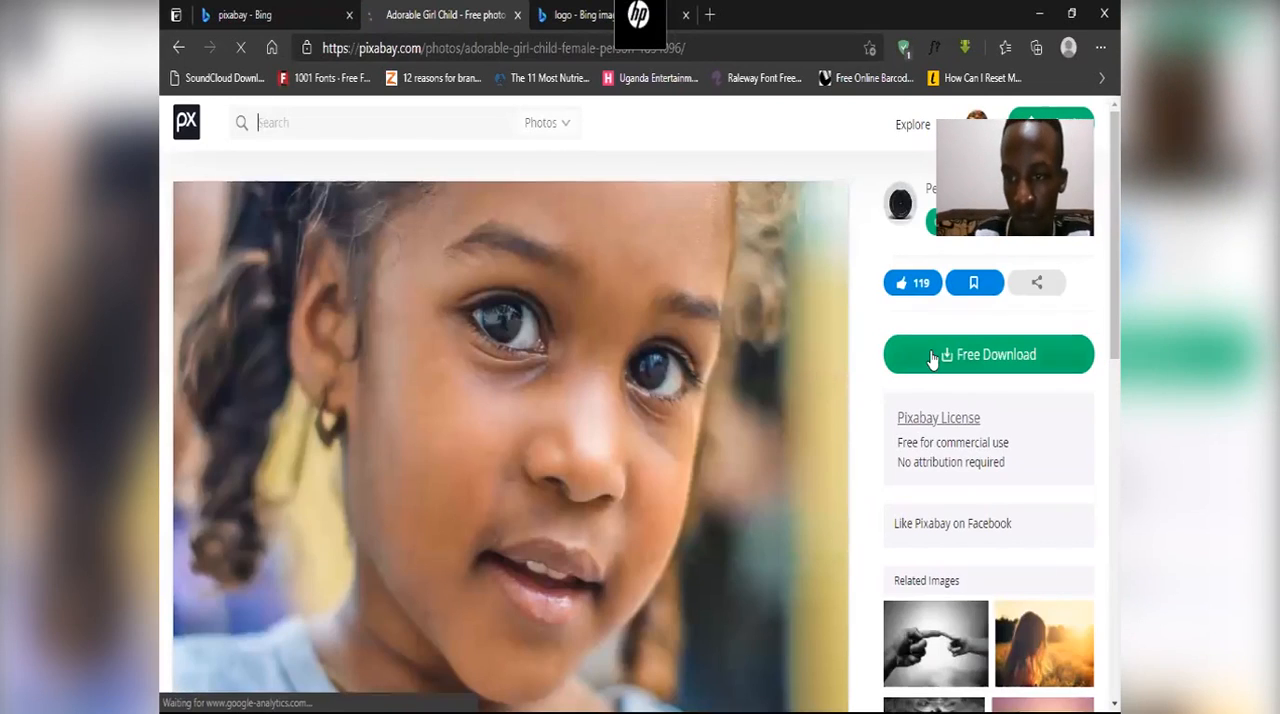
click(932, 358)
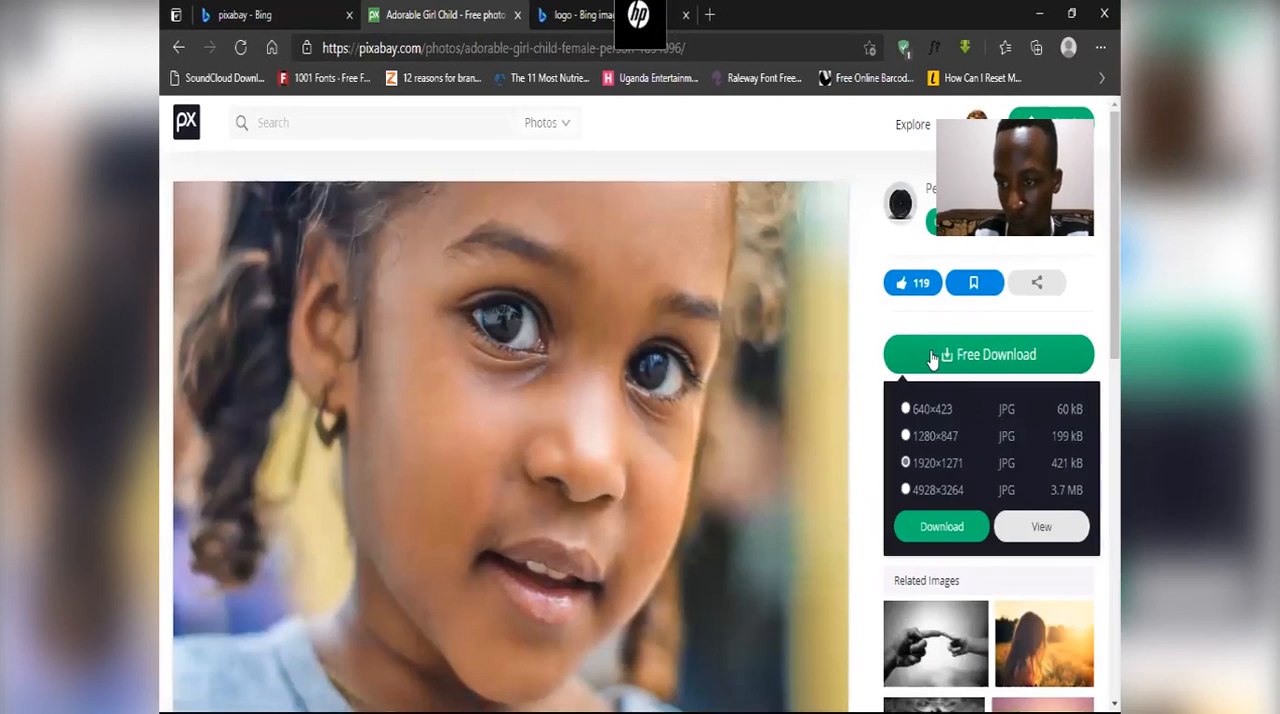
click(906, 410)
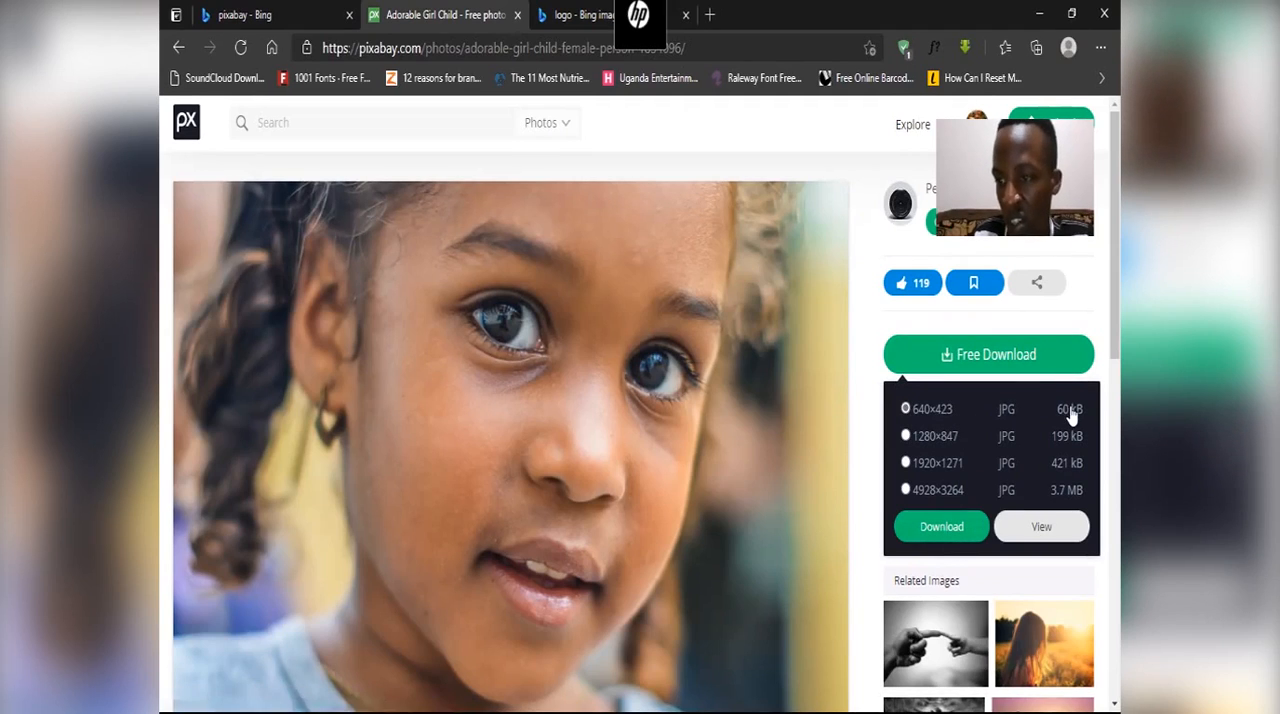
click(941, 526)
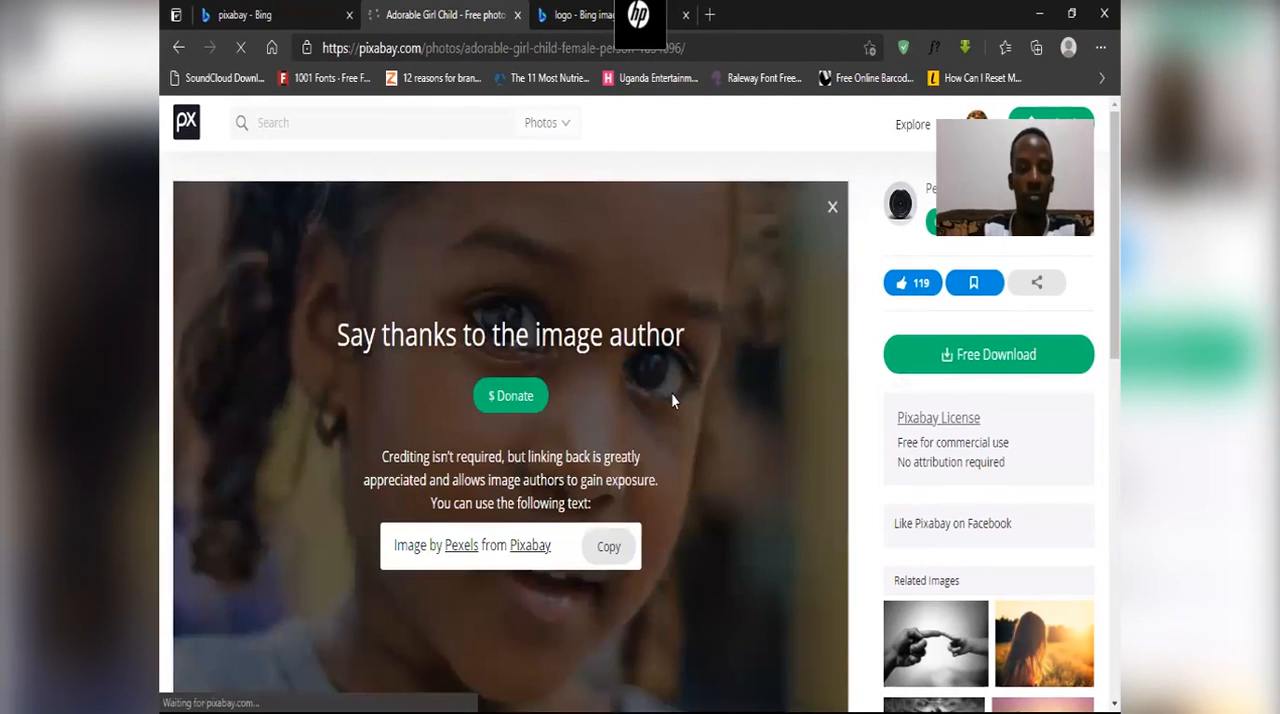
Step: Close the downloaded photo's preview and open adorable-1854096_640 from the Downloads folder in Adobe Photoshop CC 2019
scroll(671, 393, down, 2)
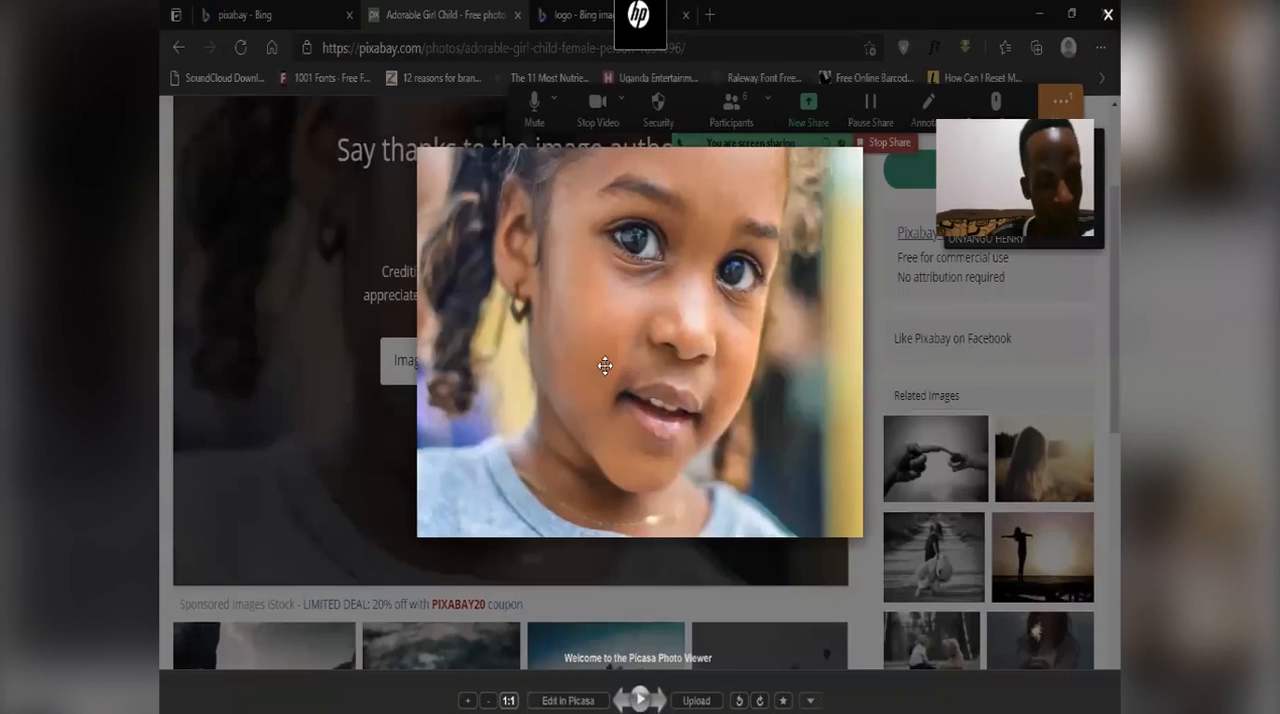
click(407, 509)
key(super)
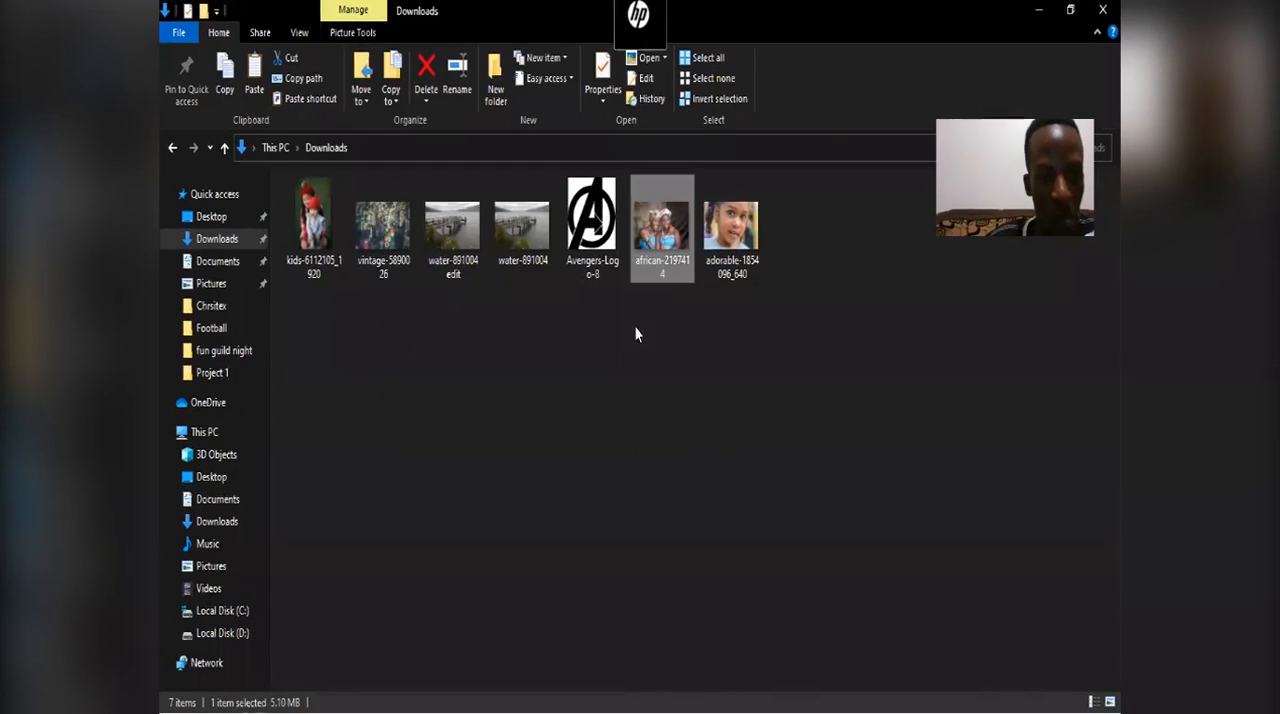
click(730, 222)
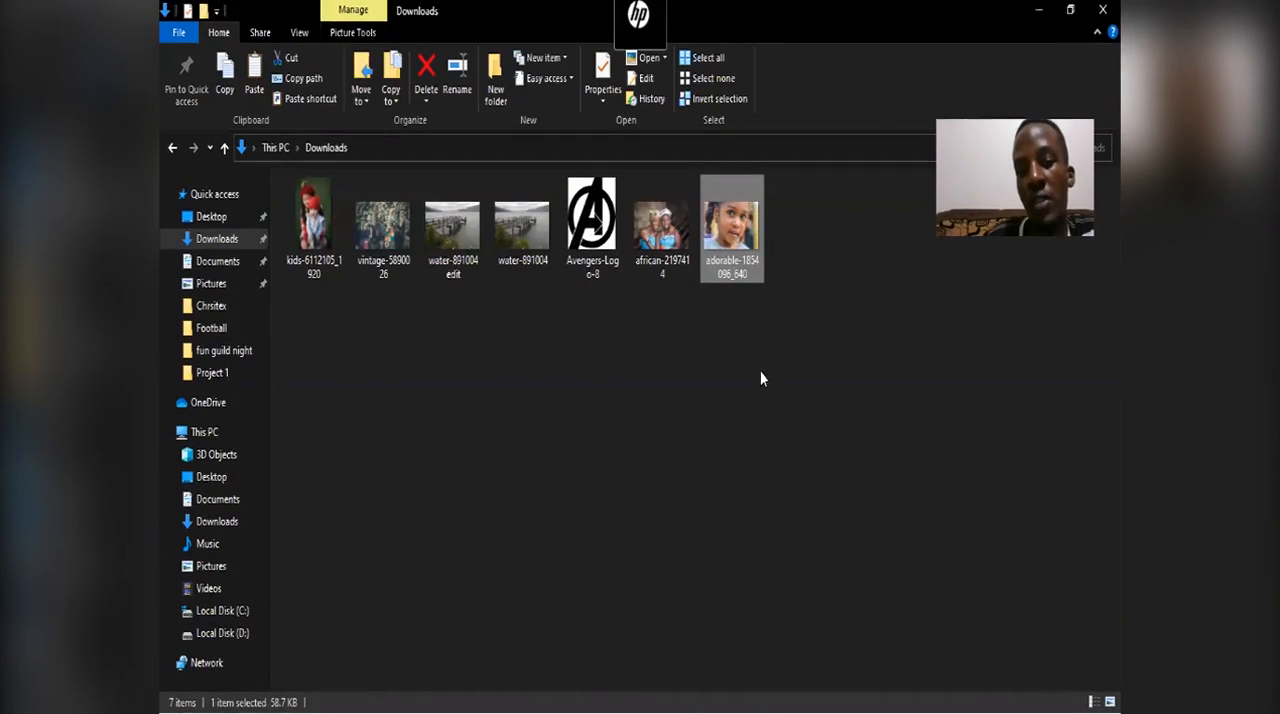
right_click(714, 229)
mouse_move(757, 380)
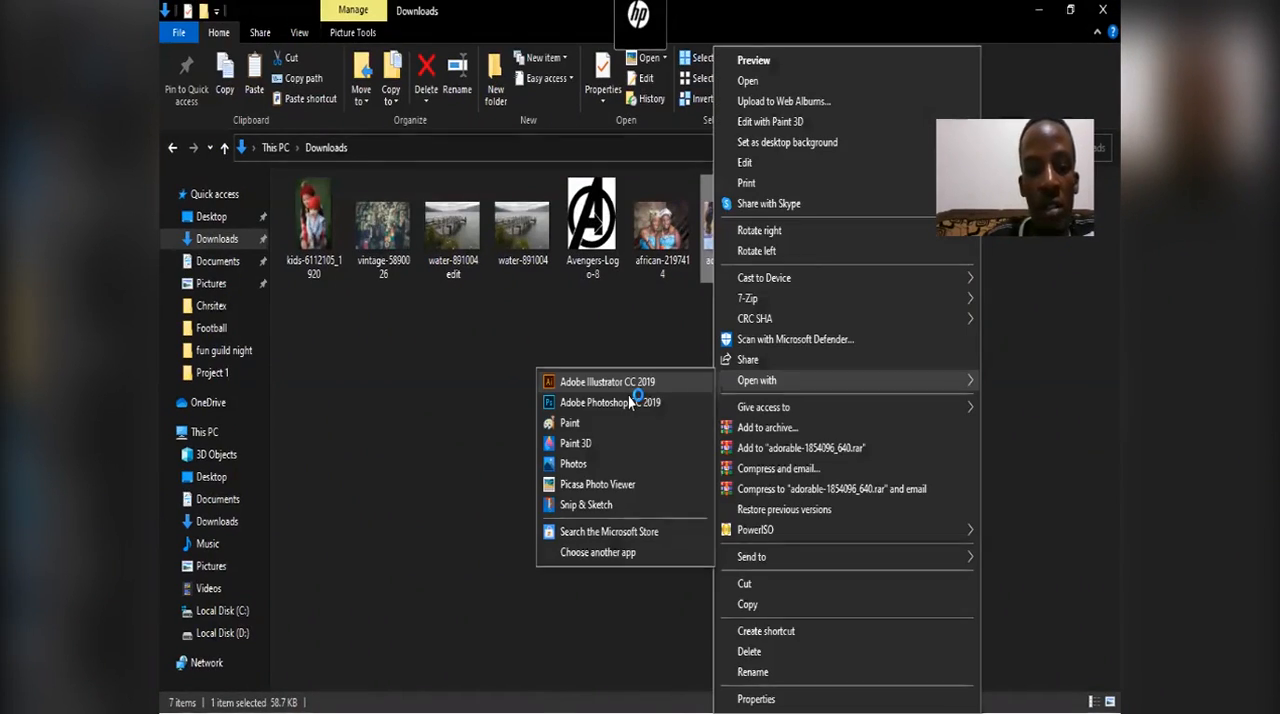
click(630, 402)
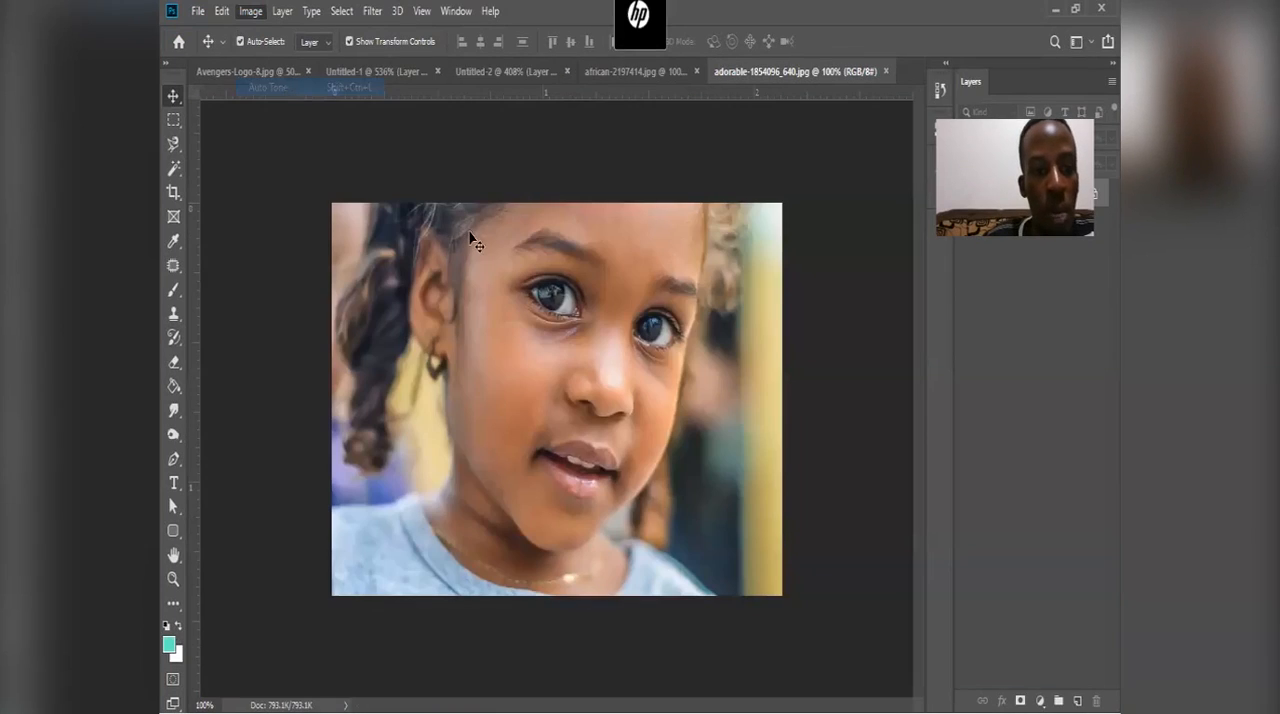
Step: Enlarge the girl's photo to a width of 3000 pixels with Image Size, checking the eye in the preview before applying
click(250, 12)
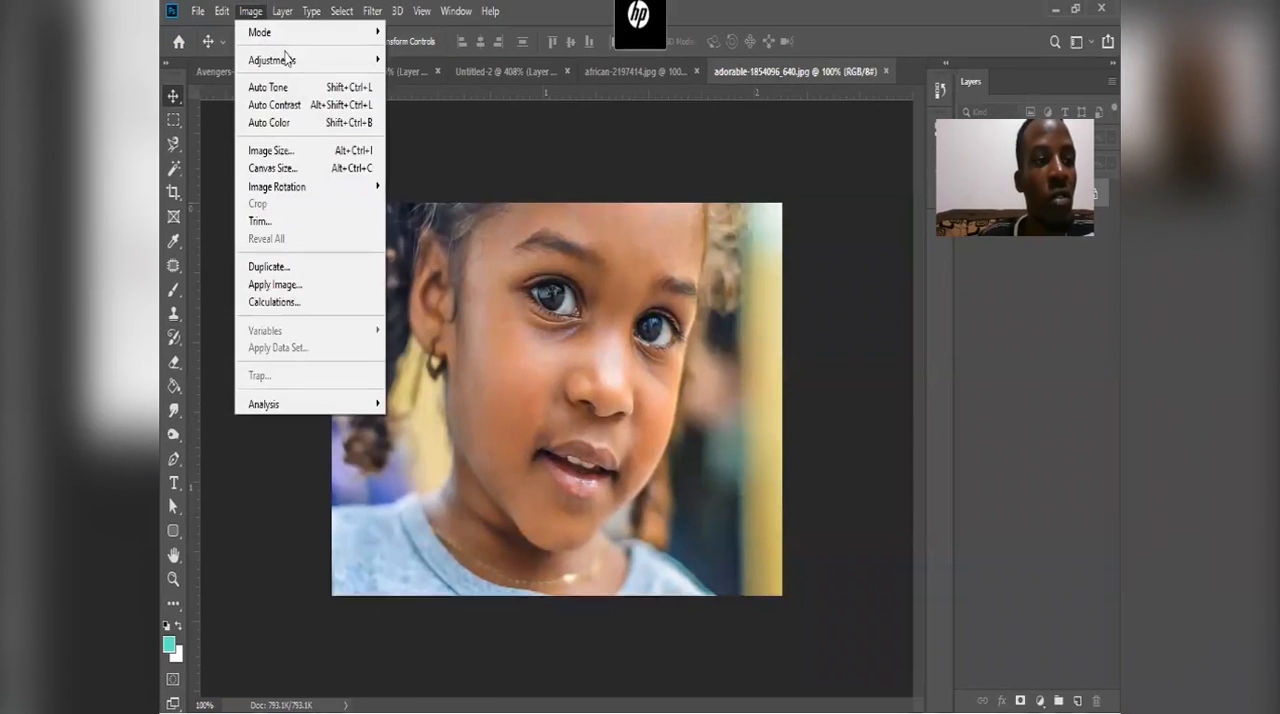
click(309, 150)
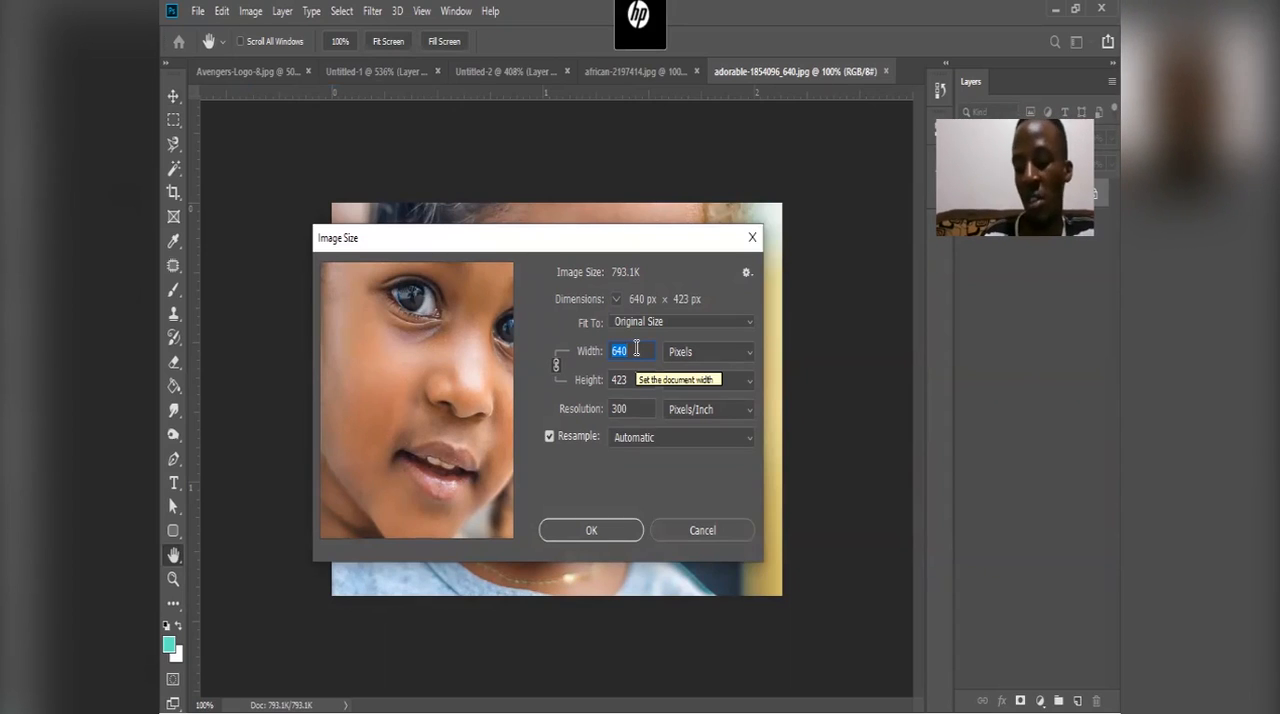
text(3000)
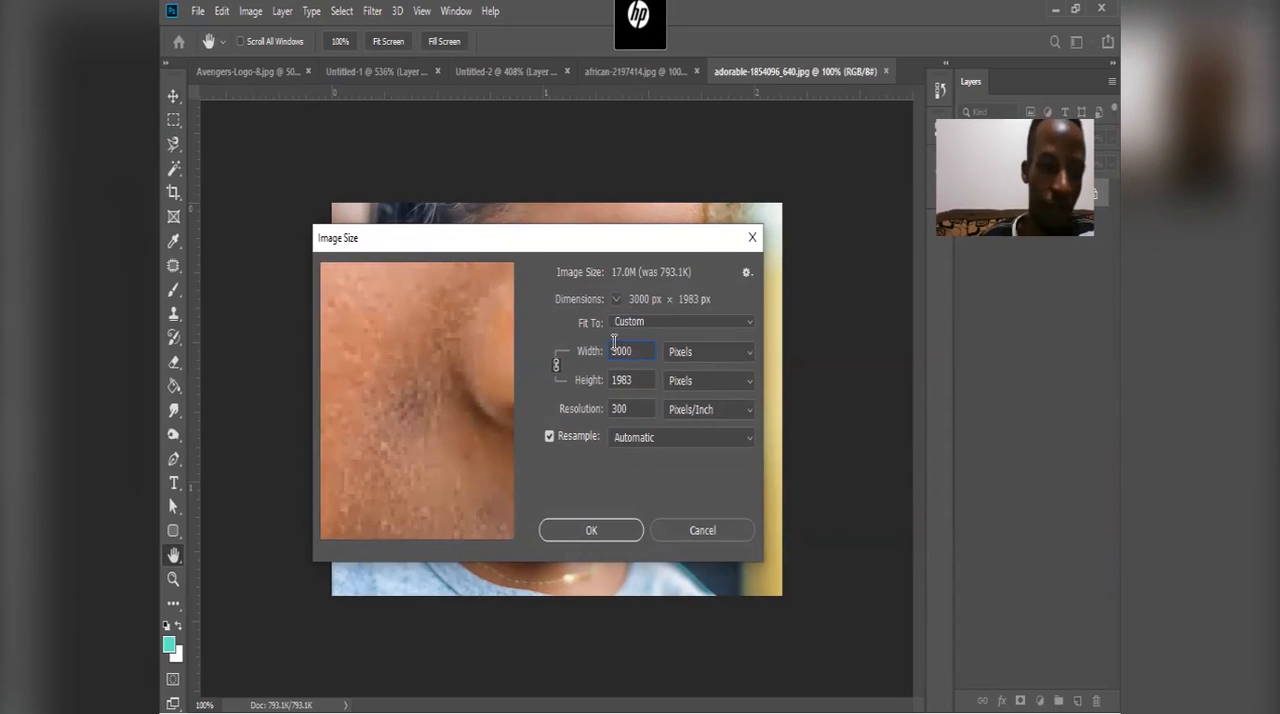
drag(429, 318, 385, 420)
drag(462, 460, 486, 416)
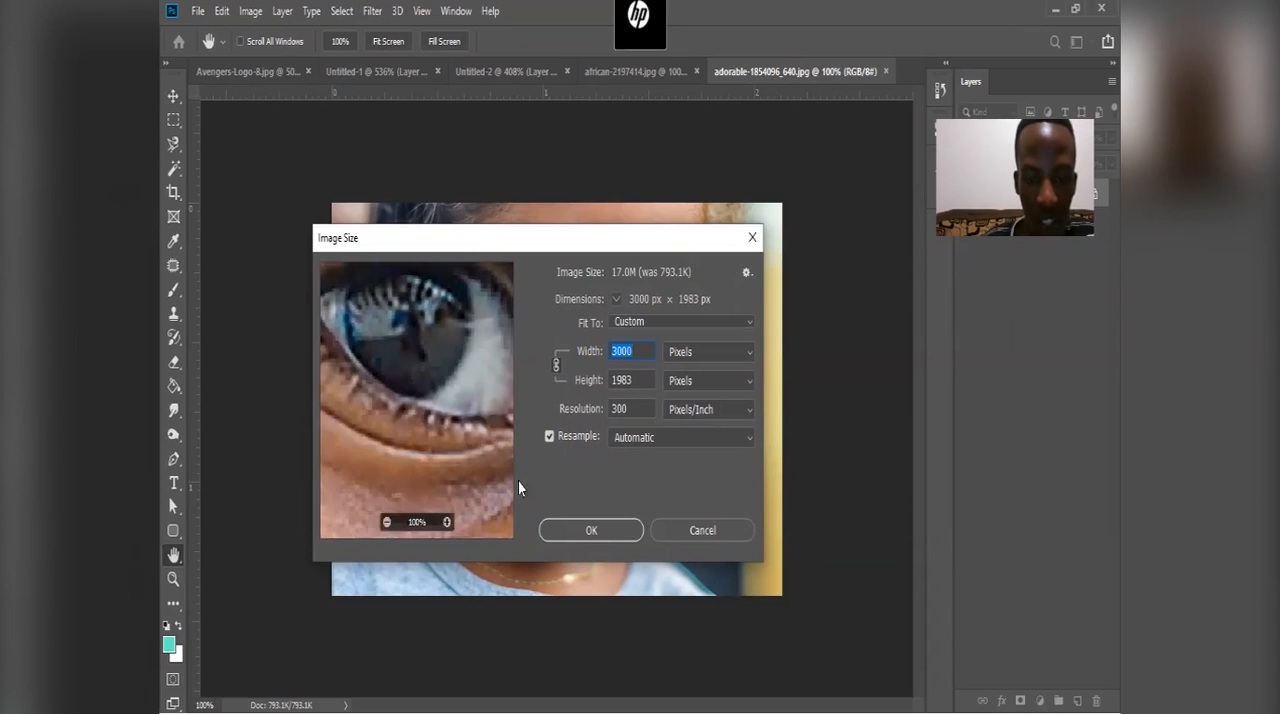
click(604, 531)
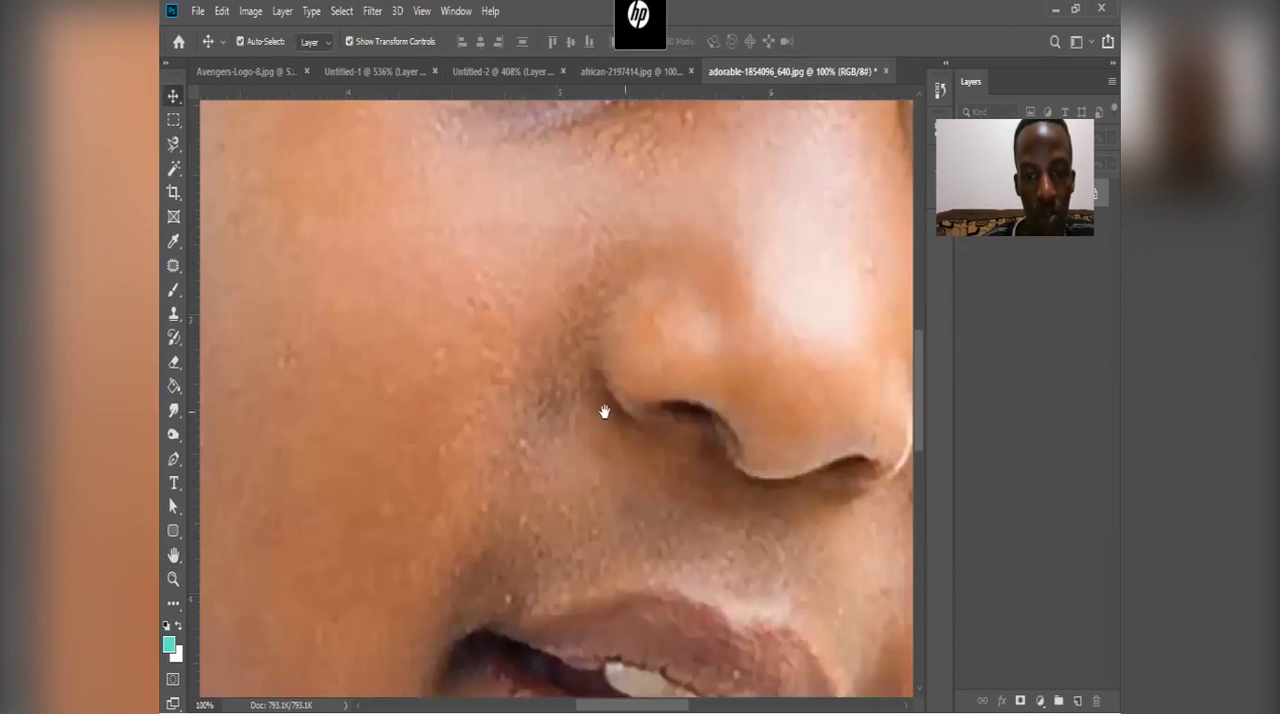
Step: Examine the enlarged photo's nose, eyes, forehead, hair, ear and neck at 100%, and return to a view of the face
drag(604, 412, 456, 514)
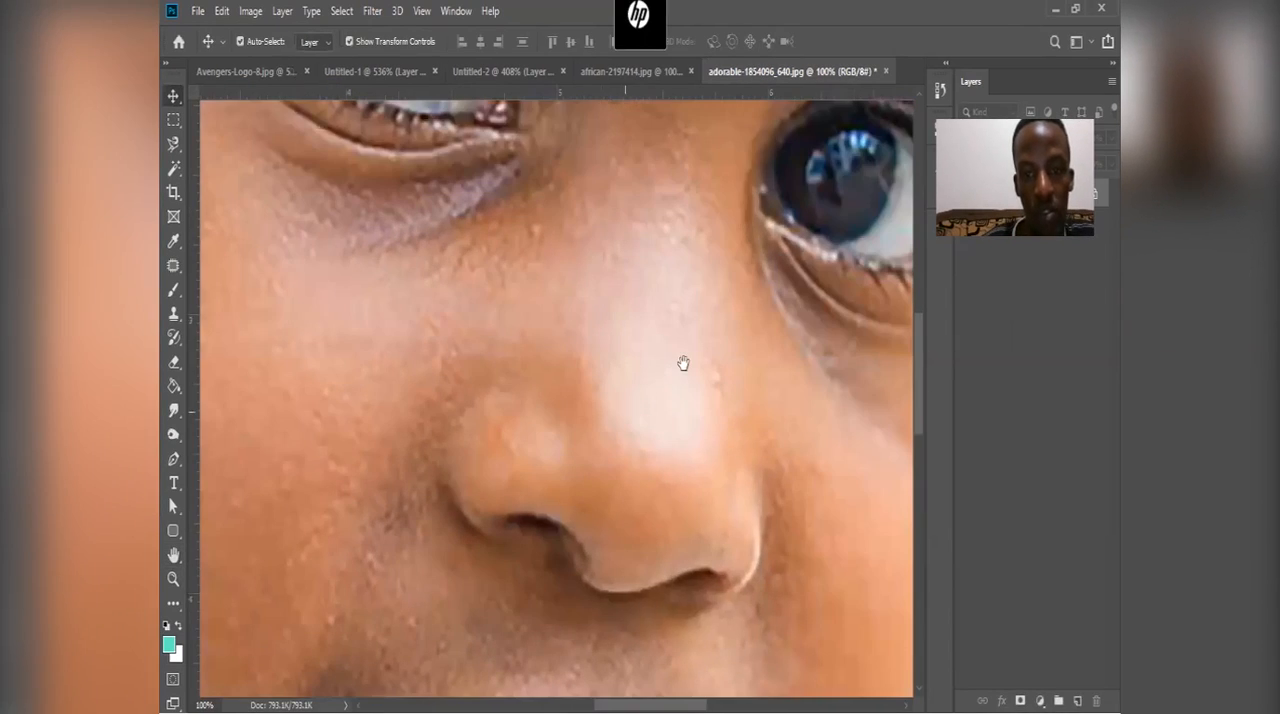
drag(701, 354, 672, 440)
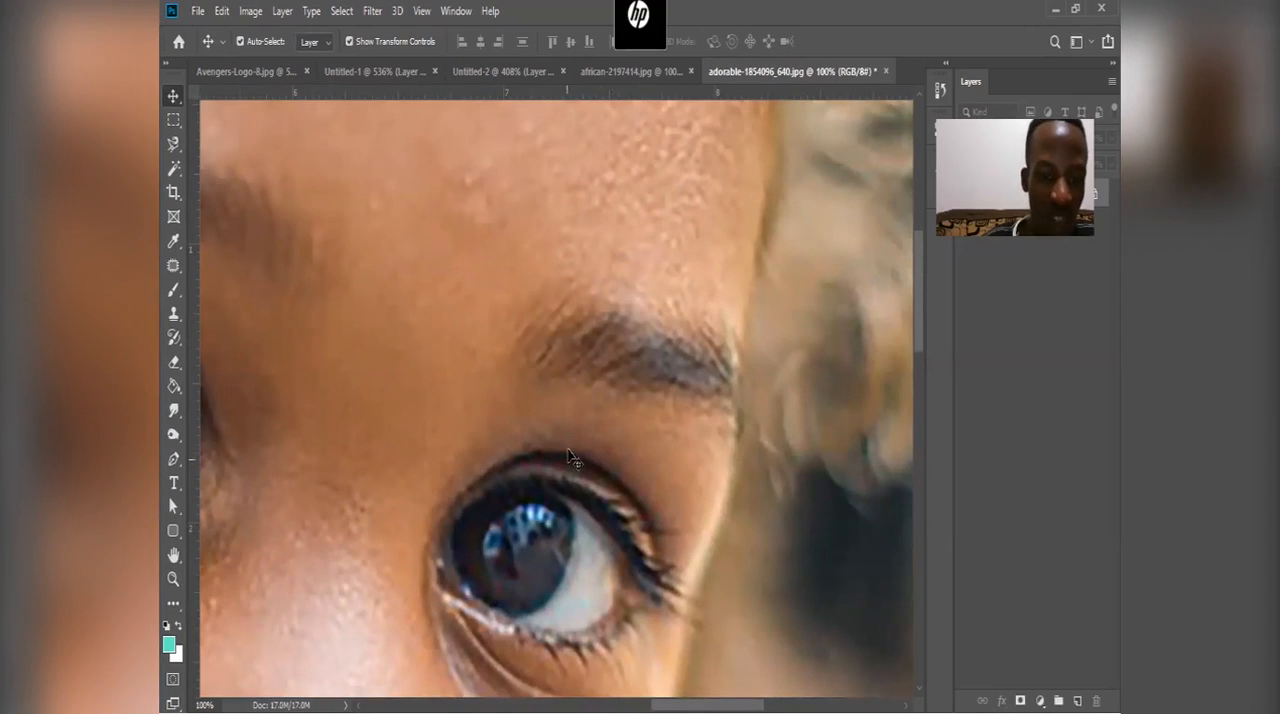
drag(816, 366, 760, 489)
drag(747, 244, 648, 441)
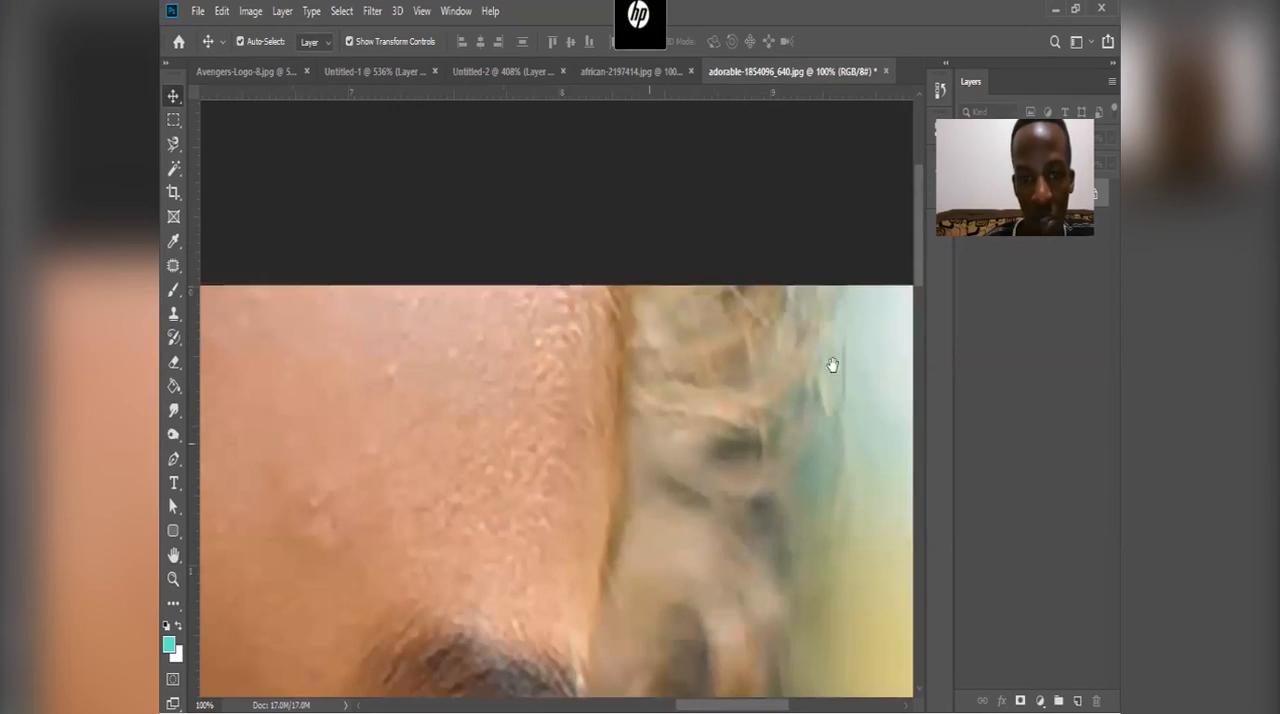
drag(463, 535, 586, 414)
drag(230, 416, 586, 394)
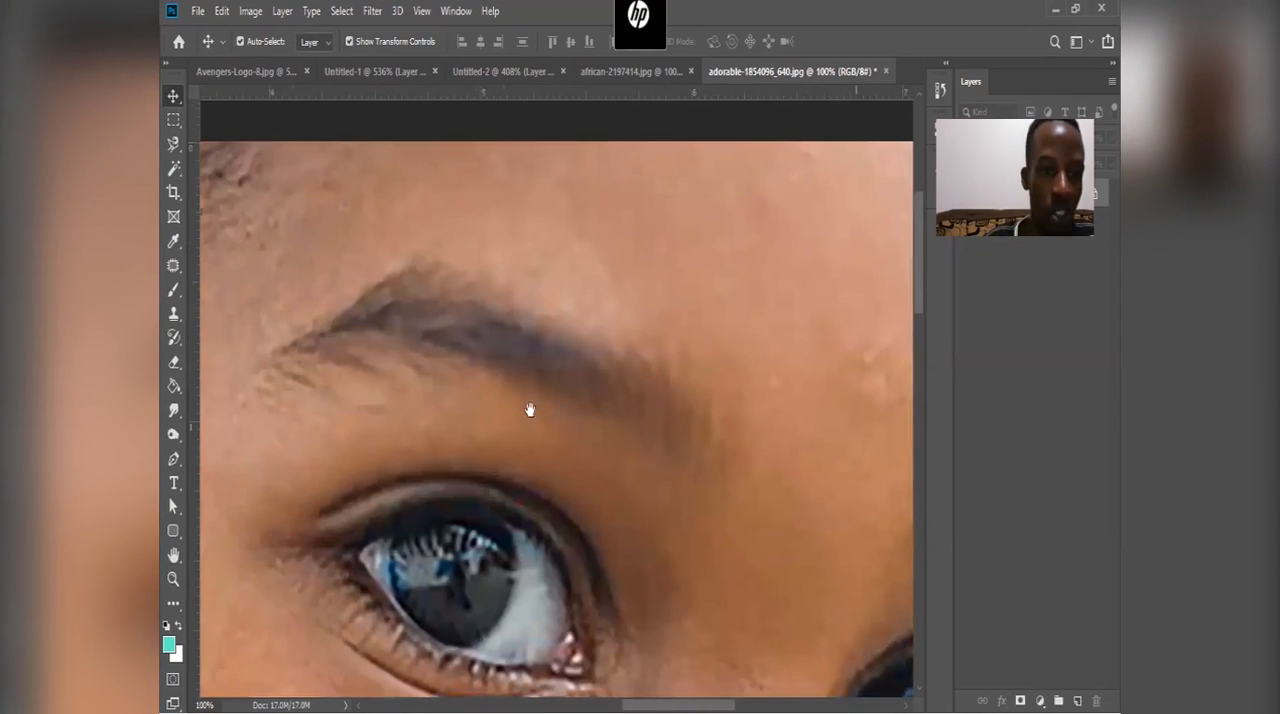
drag(215, 451, 583, 414)
drag(294, 338, 679, 358)
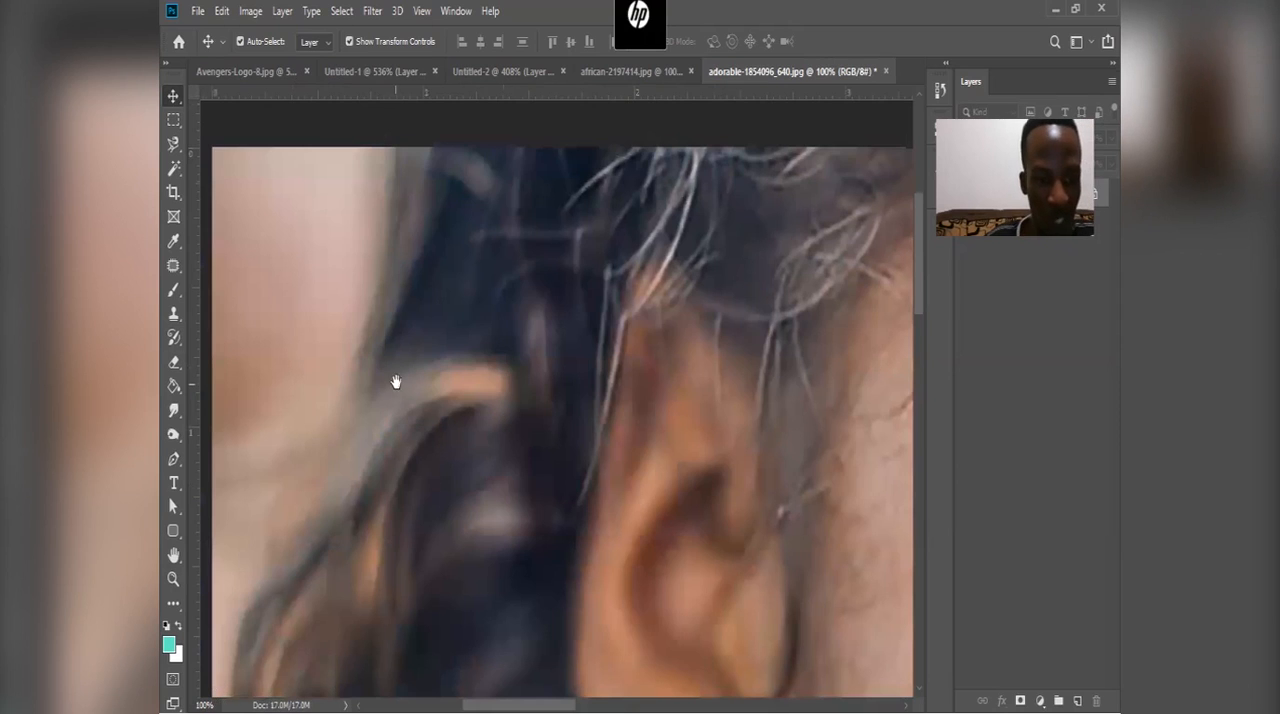
drag(394, 380, 466, 268)
drag(451, 371, 451, 296)
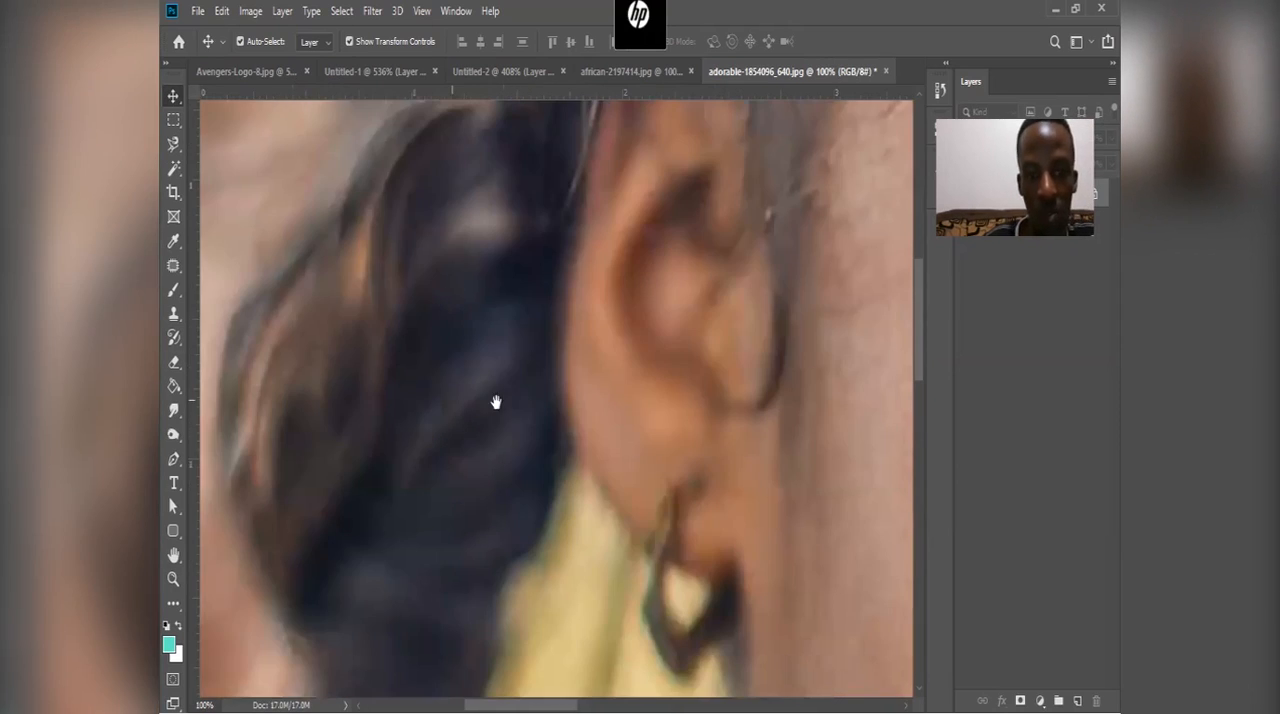
drag(496, 402, 482, 262)
drag(606, 346, 507, 341)
key(ctrl+minus)
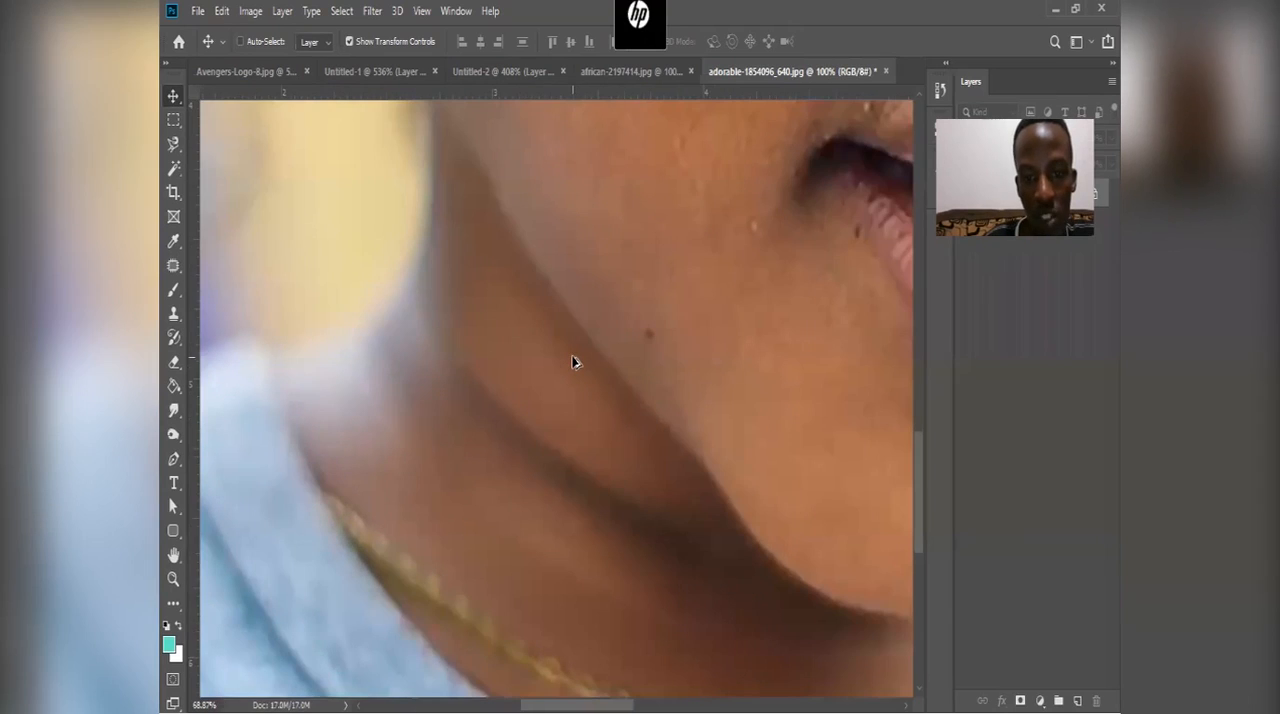
scroll(573, 362, down, 5)
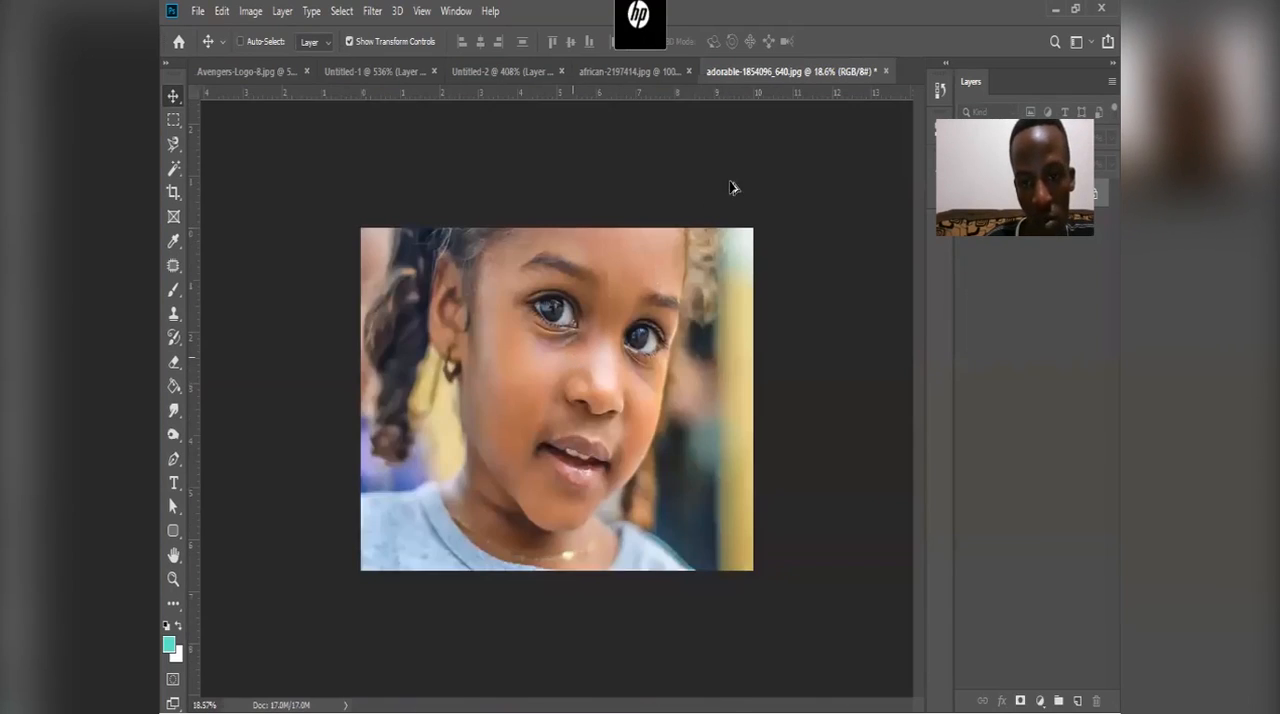
scroll(730, 184, up, 5)
scroll(690, 237, down, 2)
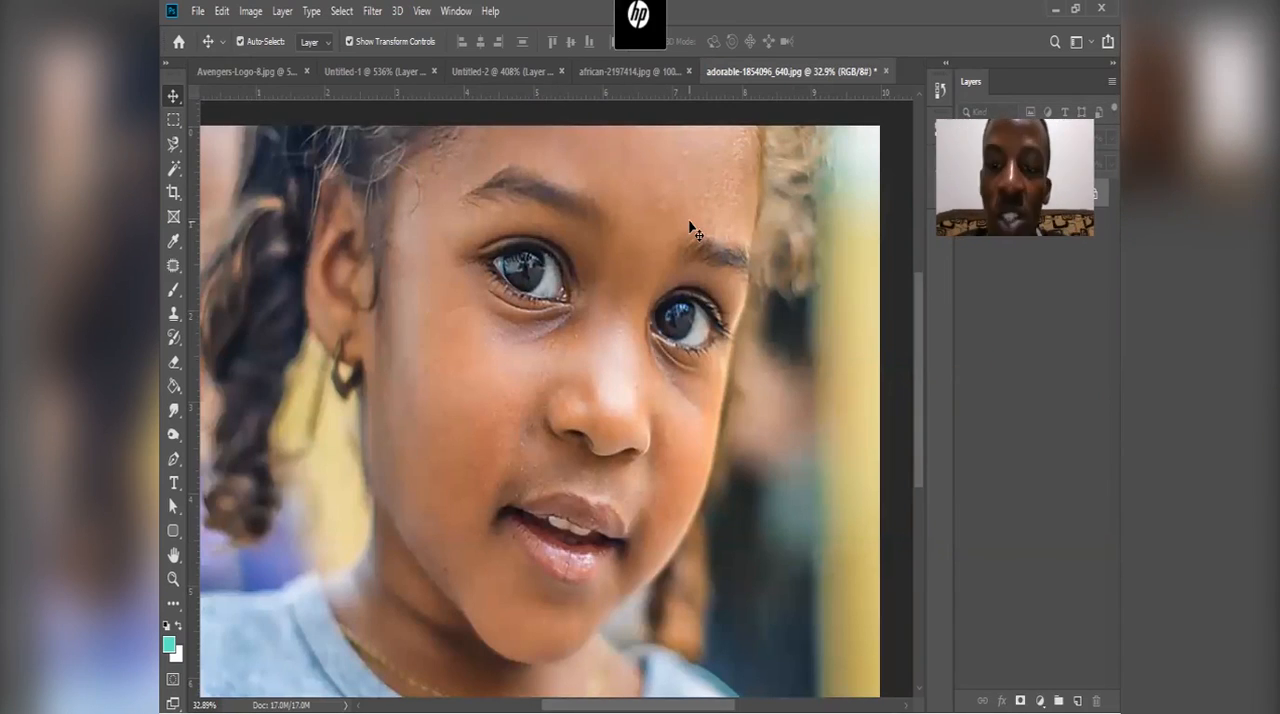
Step: Set the photo's resolution to 72 pixels/inch and its width to 3000 pixels in Image Size
click(250, 11)
click(268, 150)
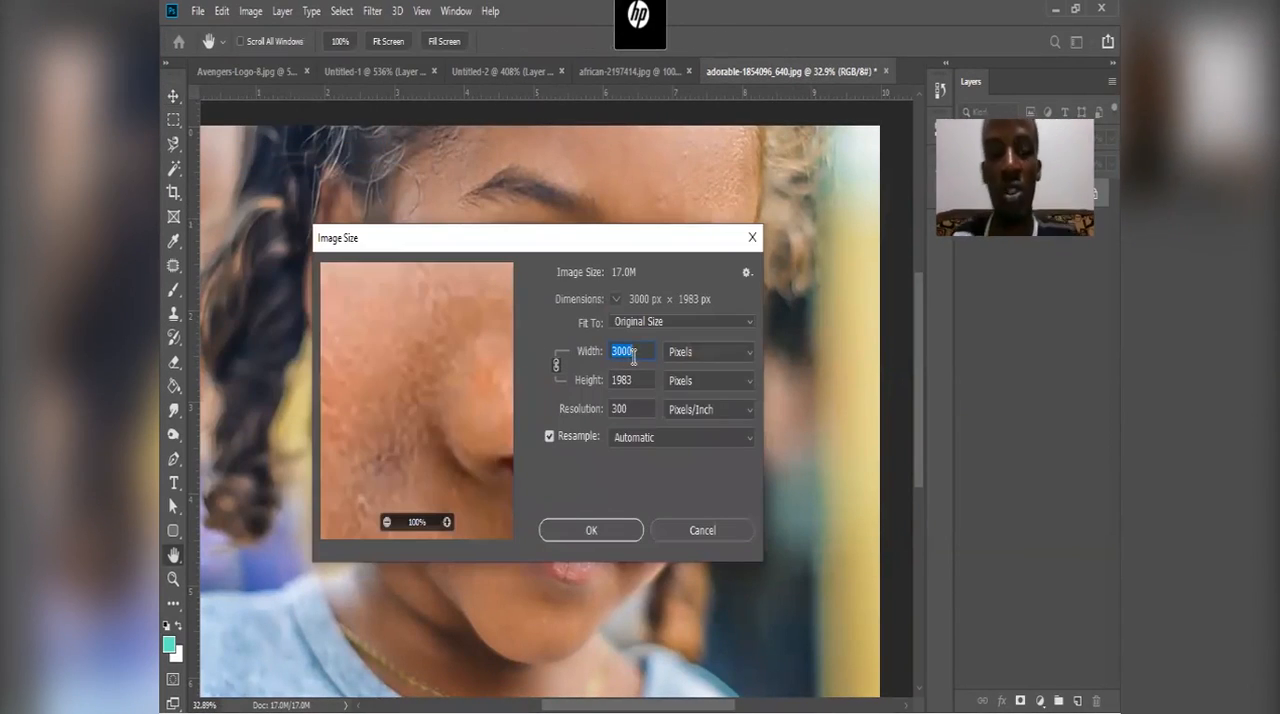
click(640, 379)
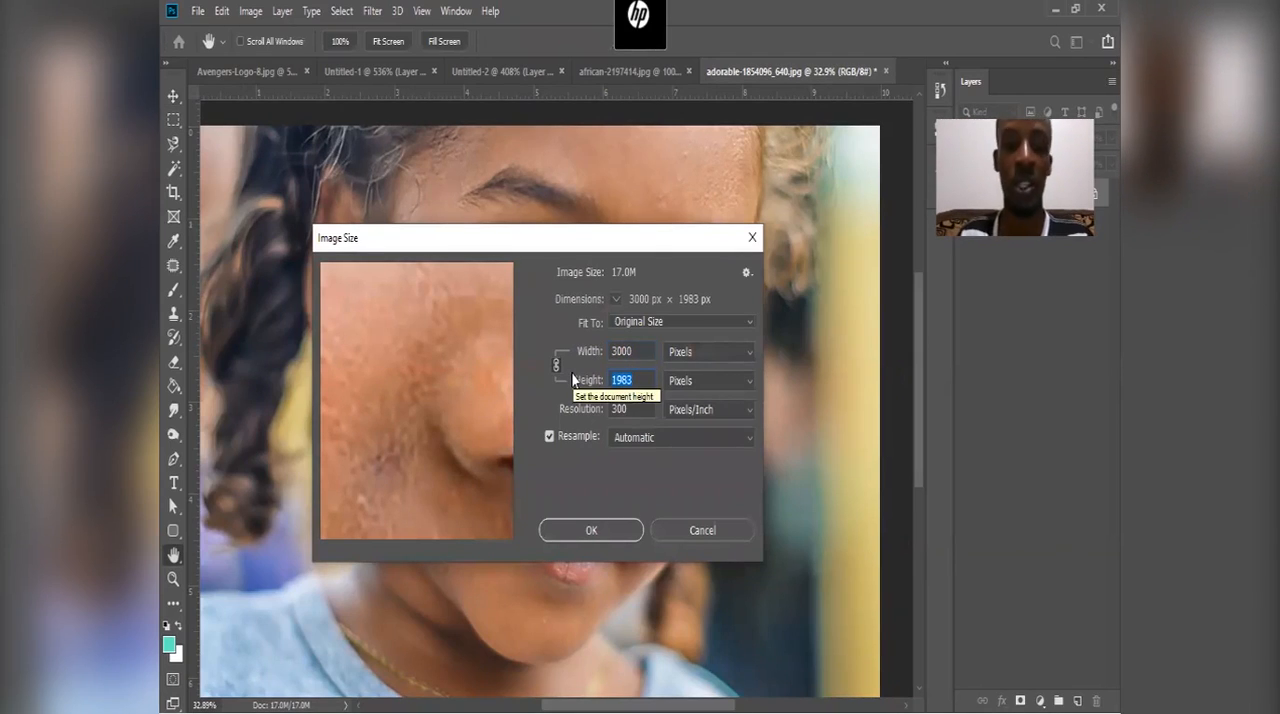
click(640, 408)
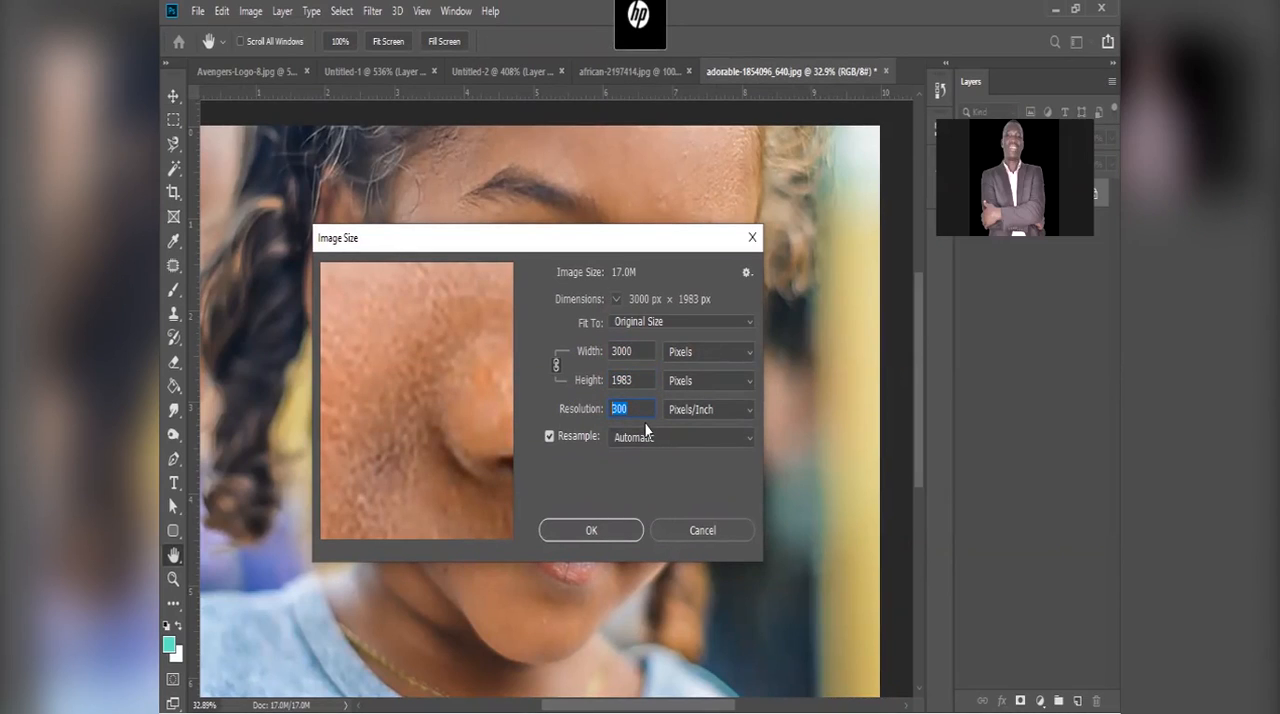
text(72)
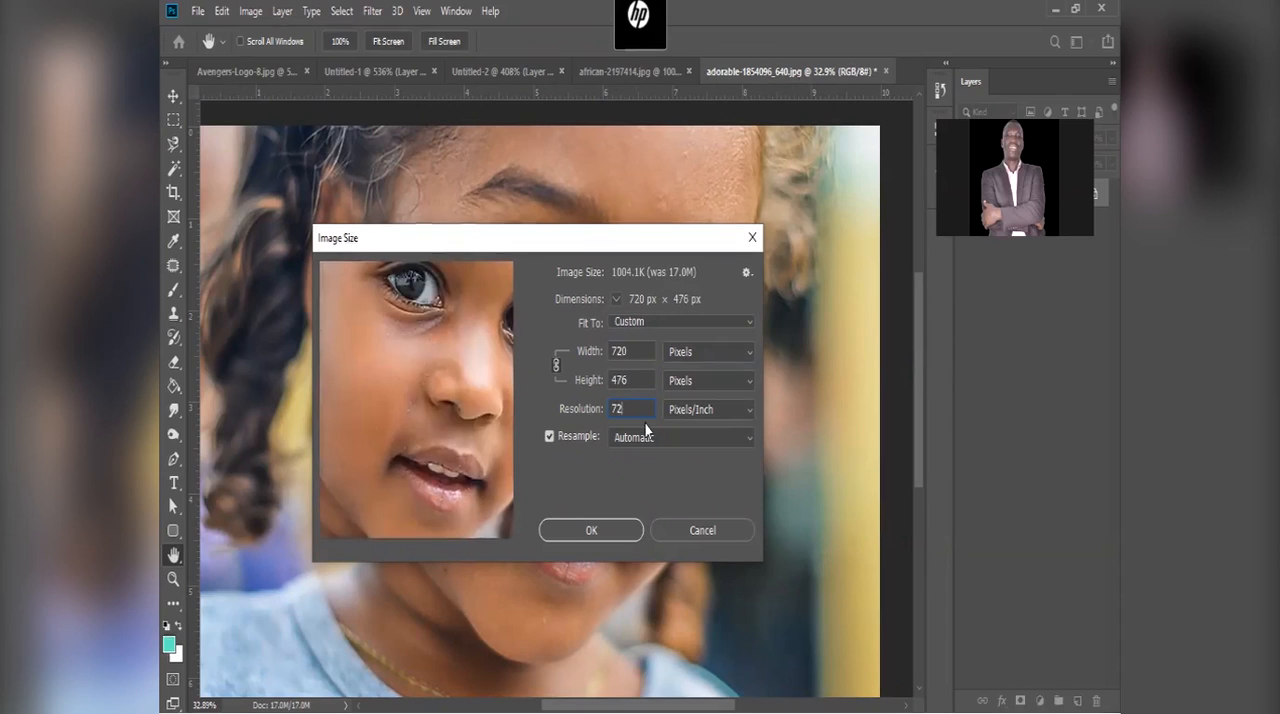
click(641, 349)
text(3000)
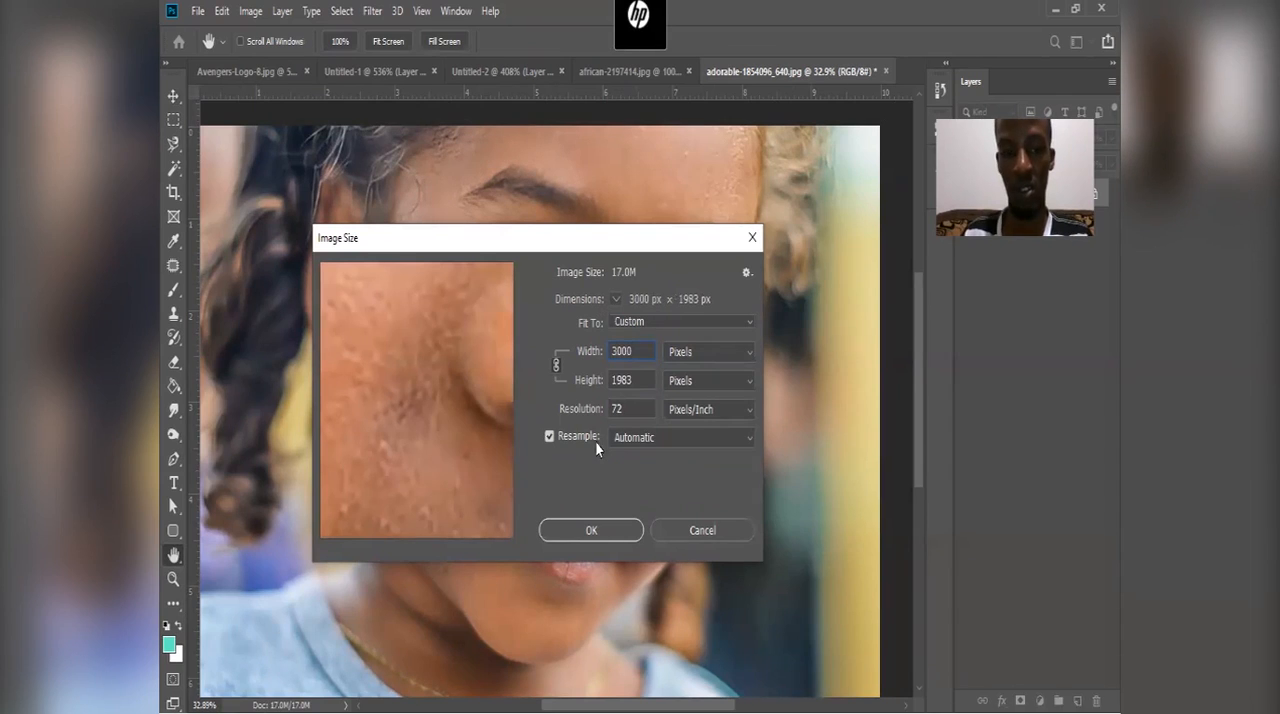
click(603, 530)
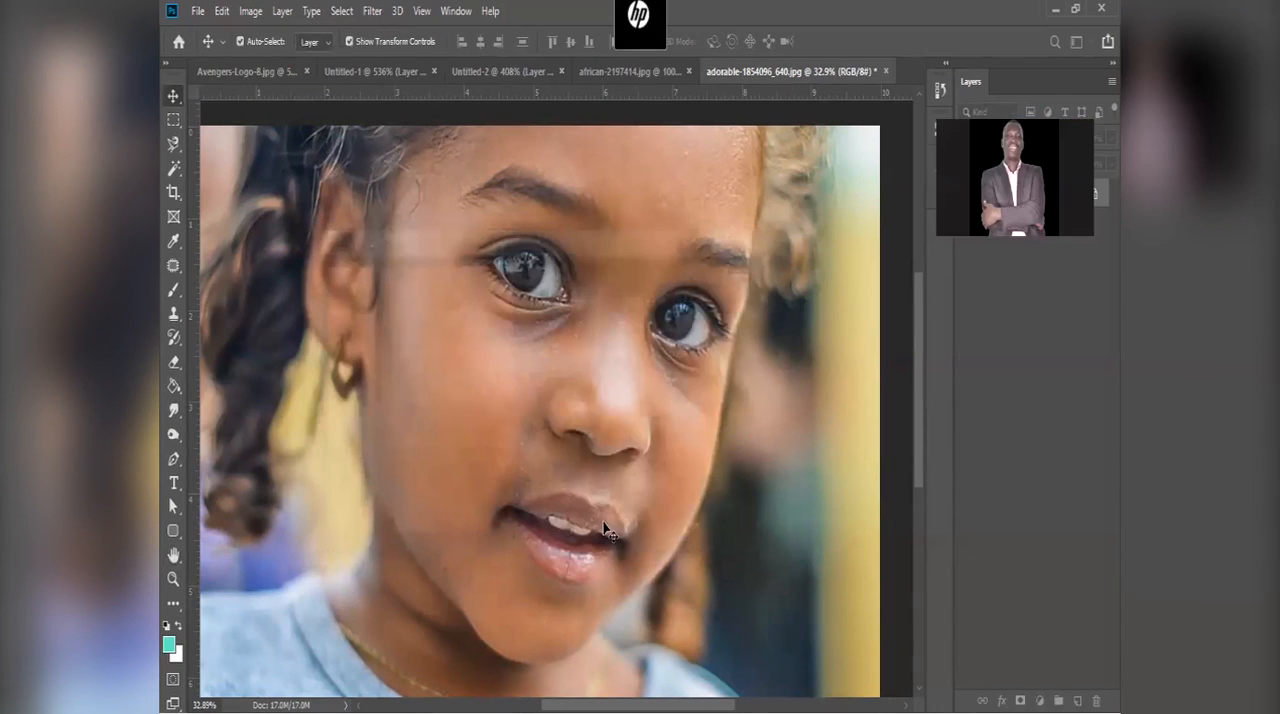
Step: Magnify the 72 pixels/inch photo to inspect the hair strands above the ear and the inner corner of the eye
drag(569, 378, 618, 579)
drag(368, 372, 392, 343)
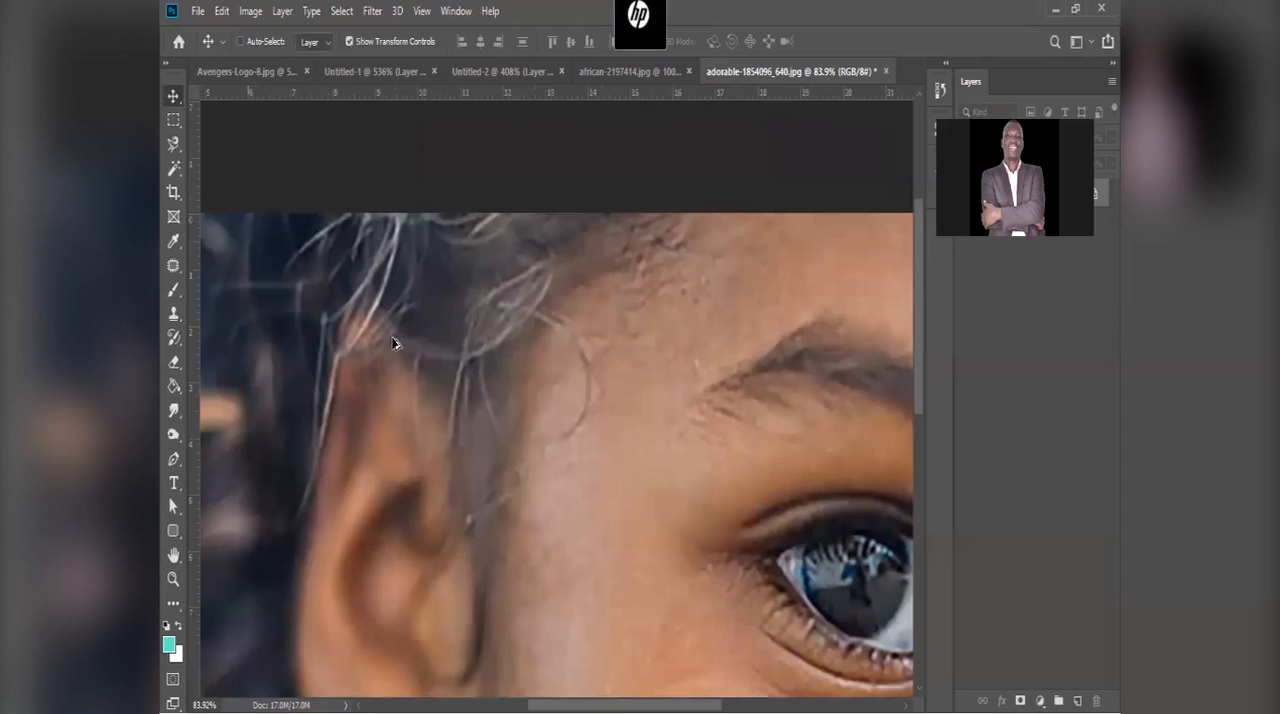
scroll(415, 303, up, 3)
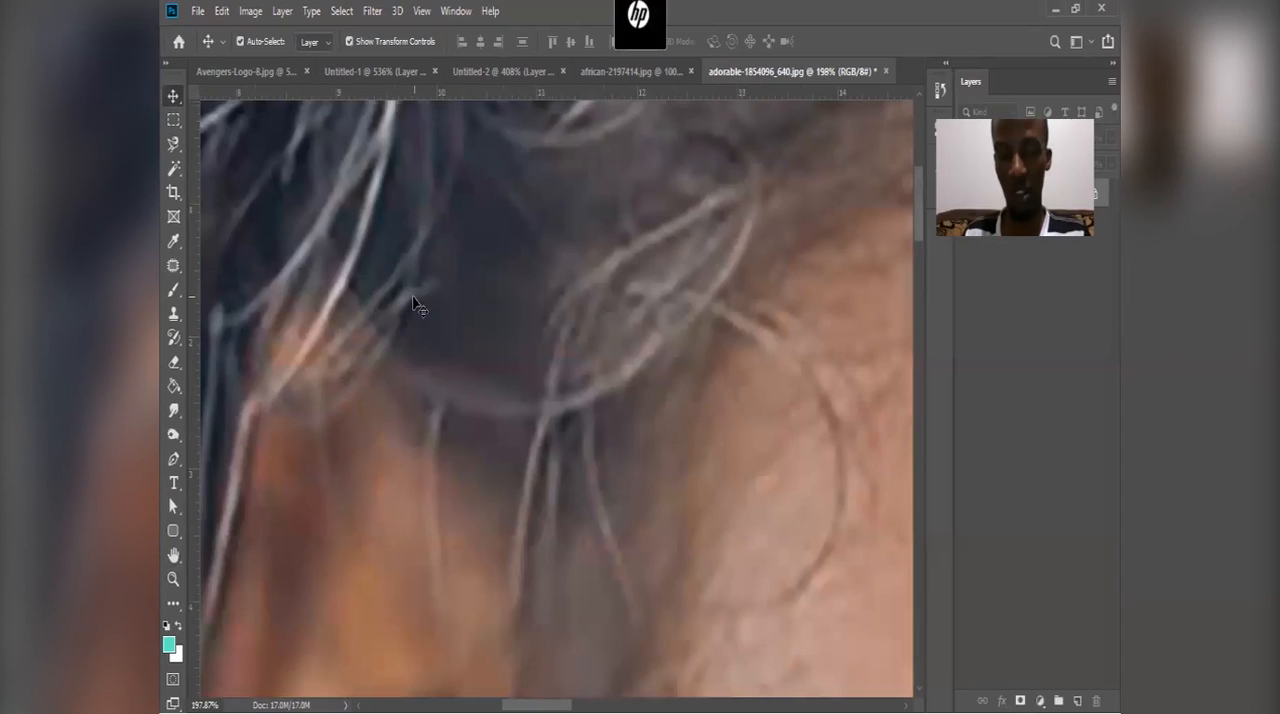
drag(814, 326, 290, 375)
drag(880, 462, 458, 493)
drag(790, 672, 560, 374)
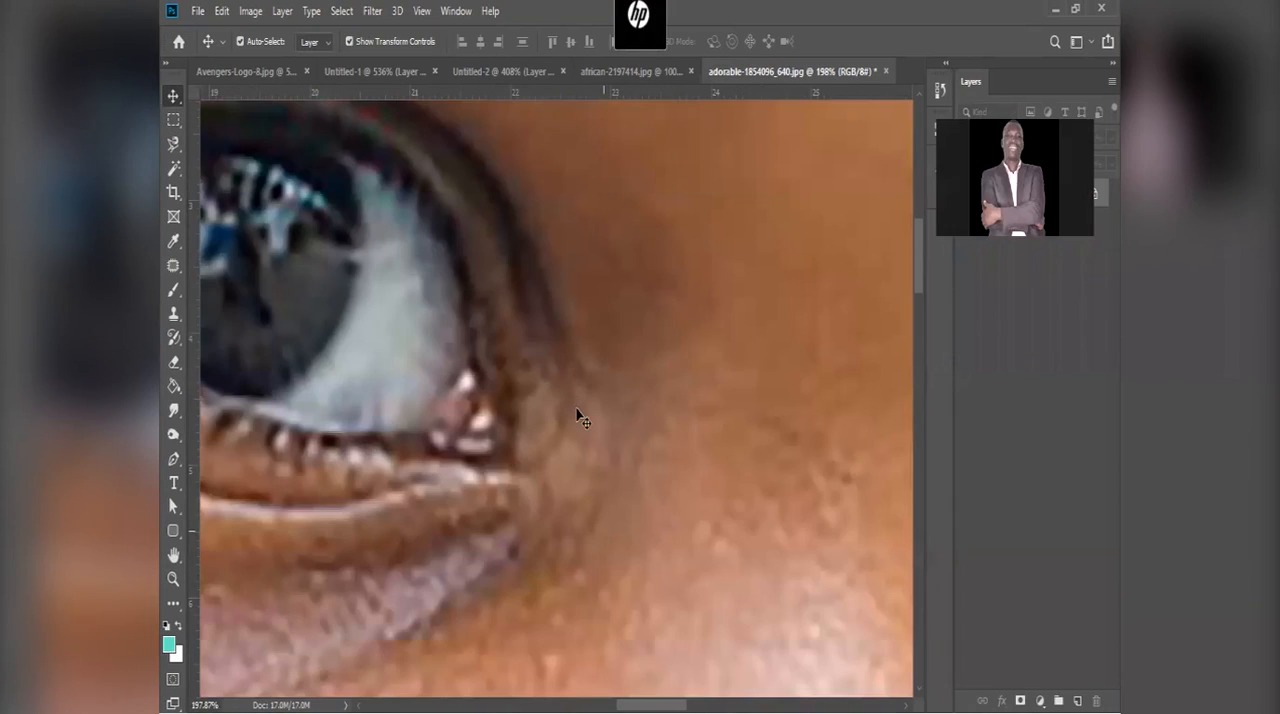
scroll(583, 420, down, 6)
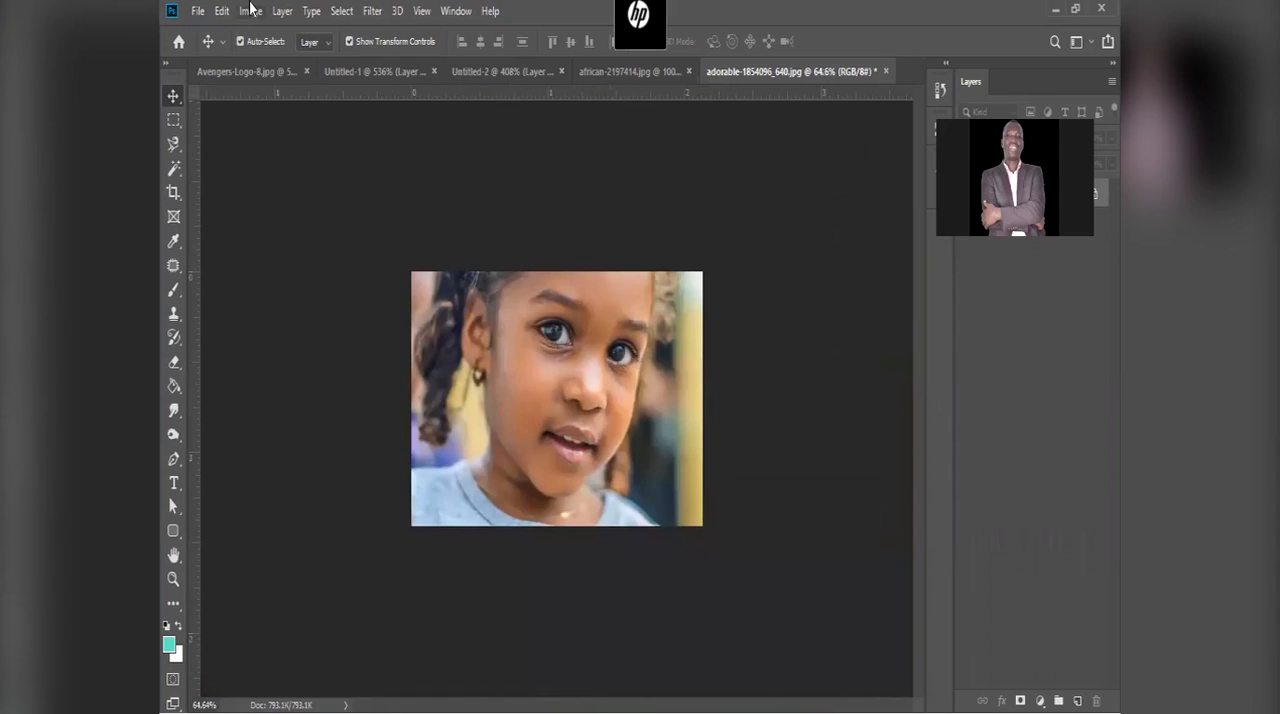
Step: Downsample the girl's photo by setting its resolution to 72 pixels/inch in Image Size with automatic resampling
click(251, 11)
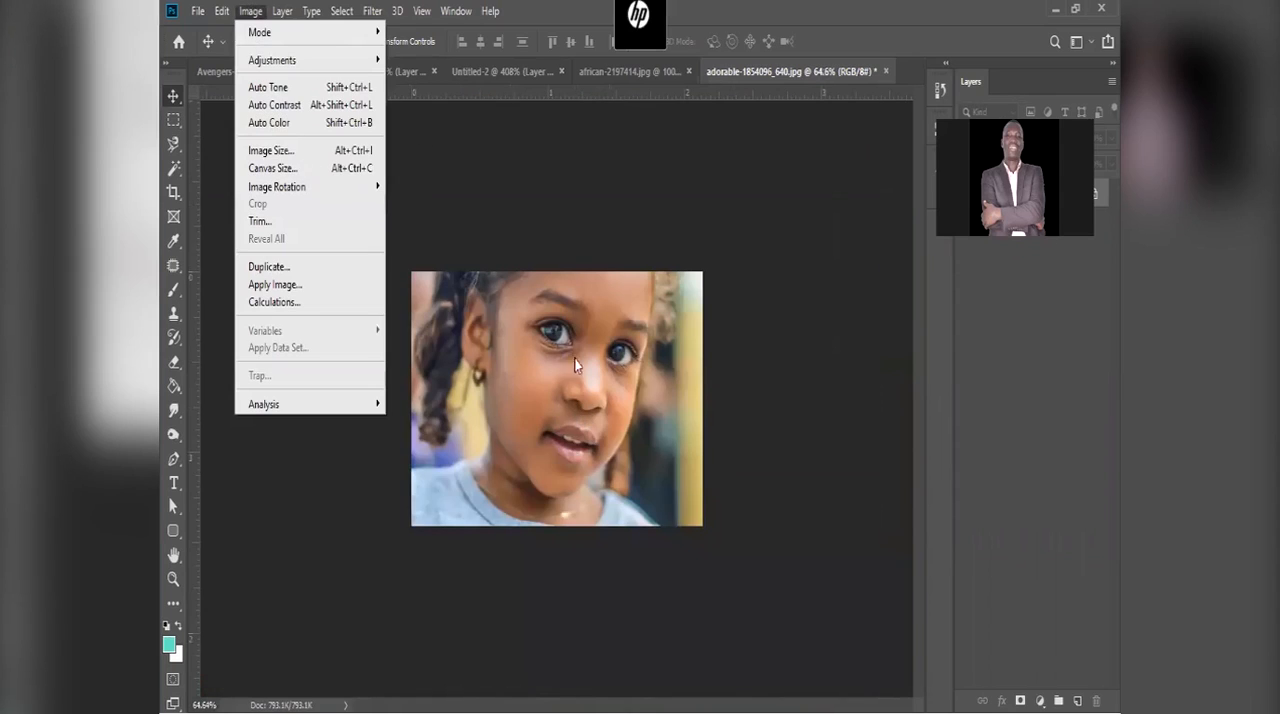
key(alt+ctrl+i)
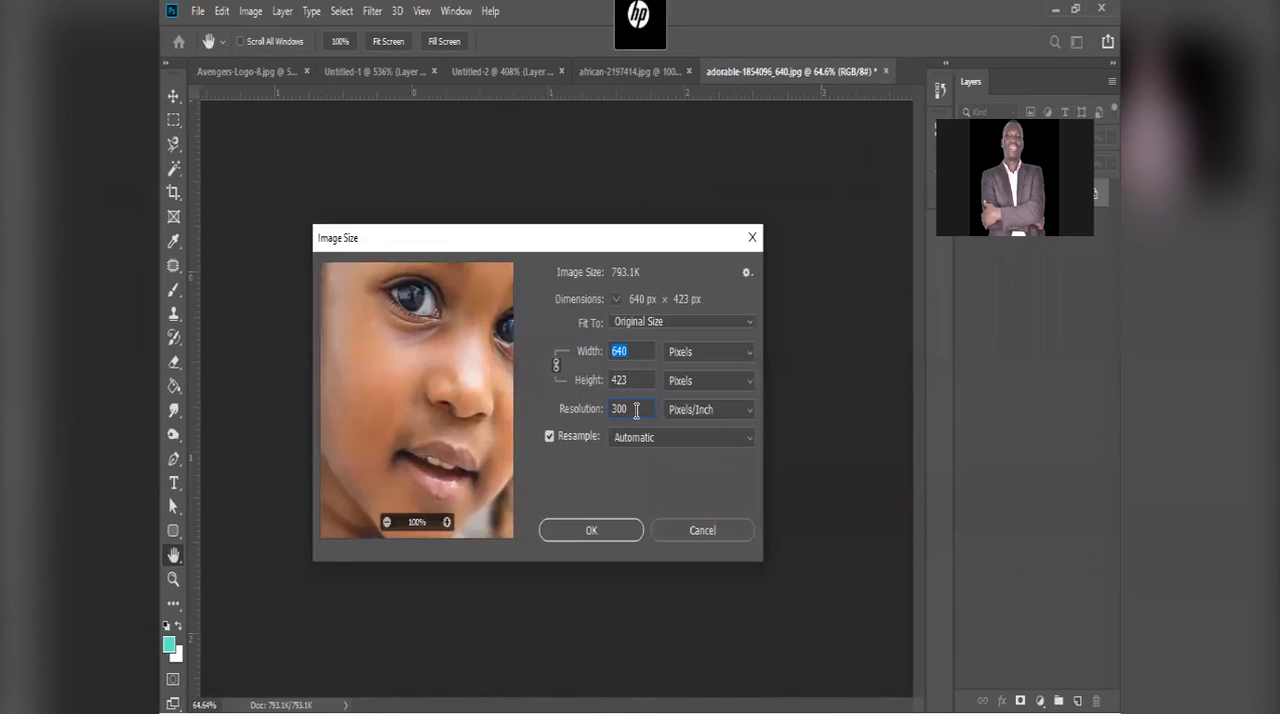
double_click(636, 410)
text(72)
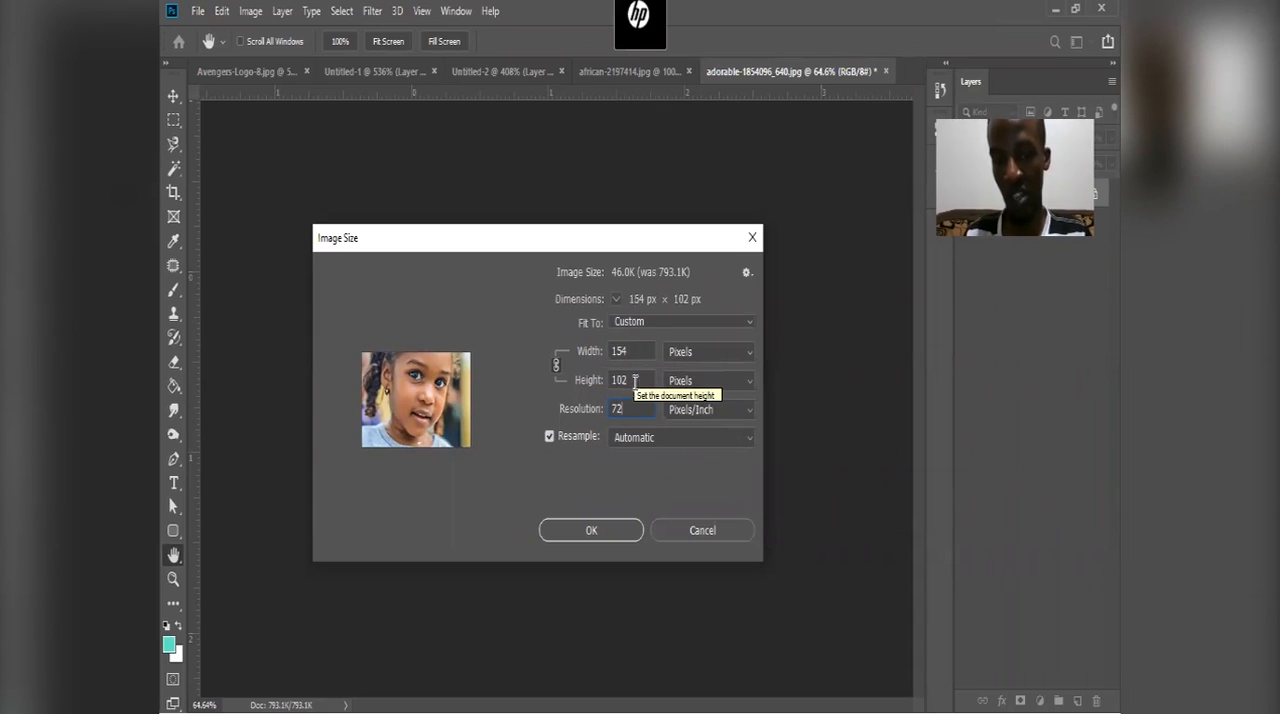
click(600, 528)
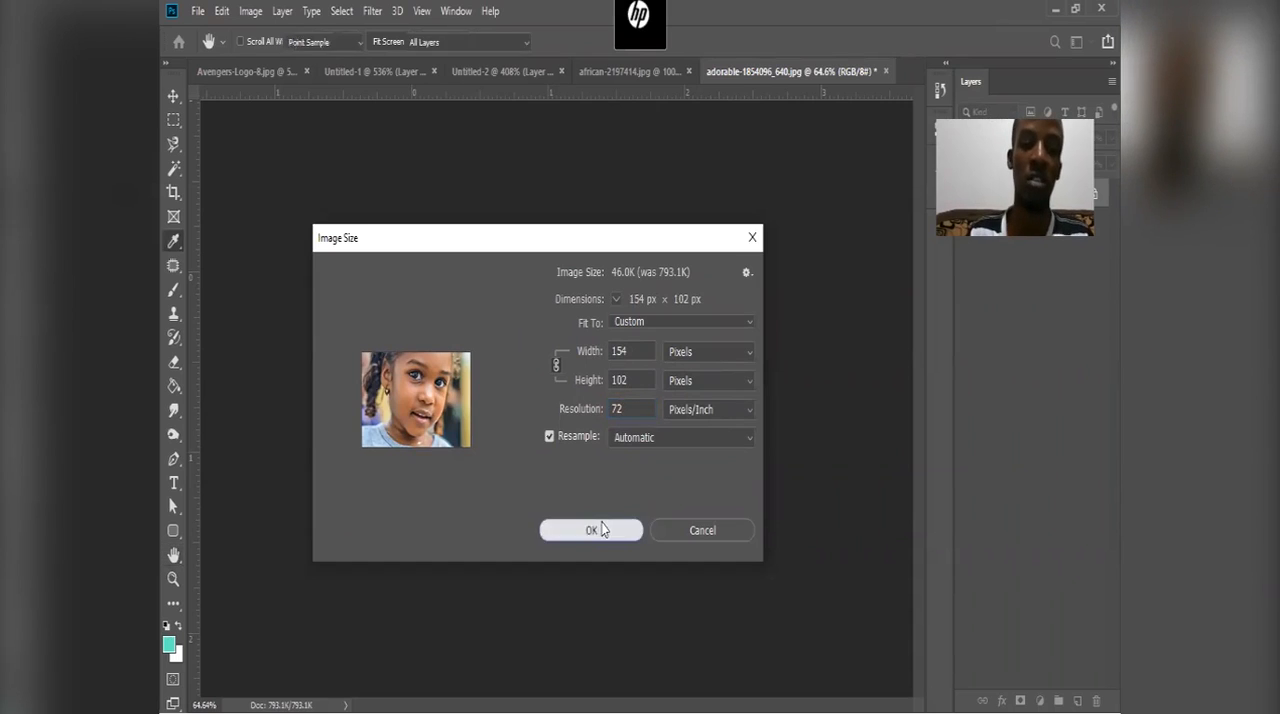
Step: Examine the girl's face and eyes at 100% and at high magnification to judge the effect of downsampling
key(ctrl+1)
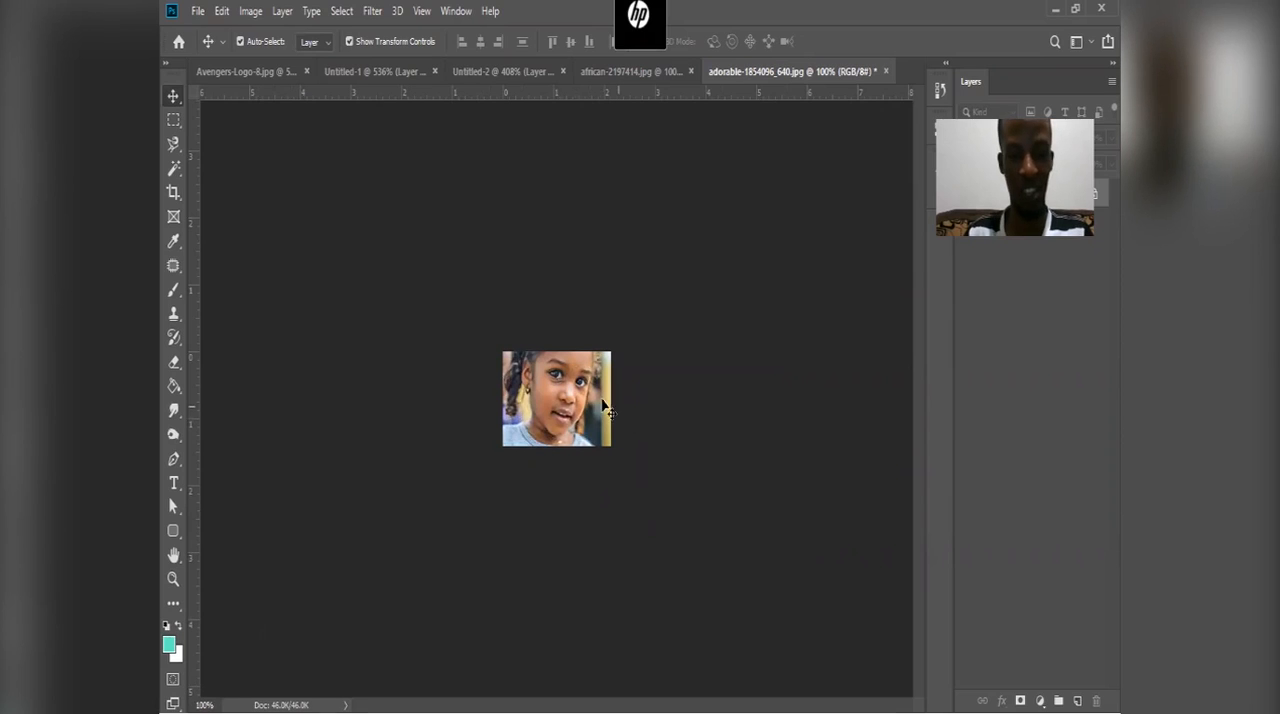
key(ctrl+0)
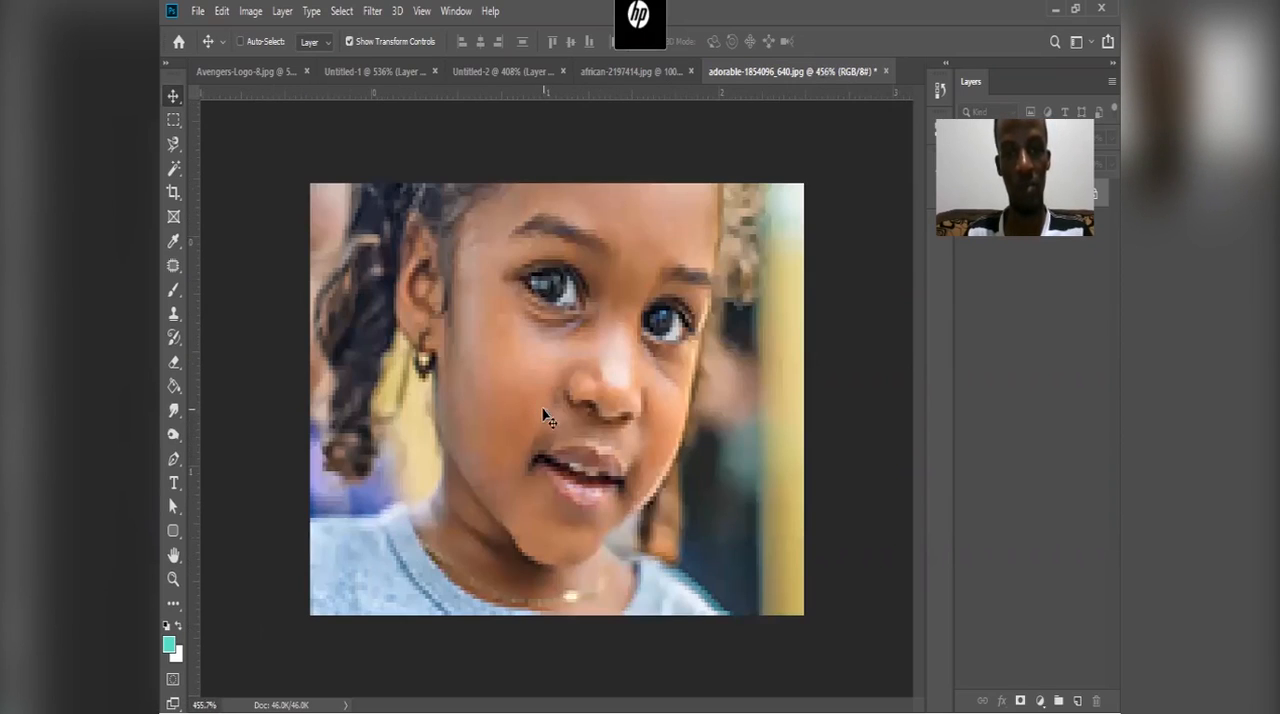
scroll(803, 300, up, 3)
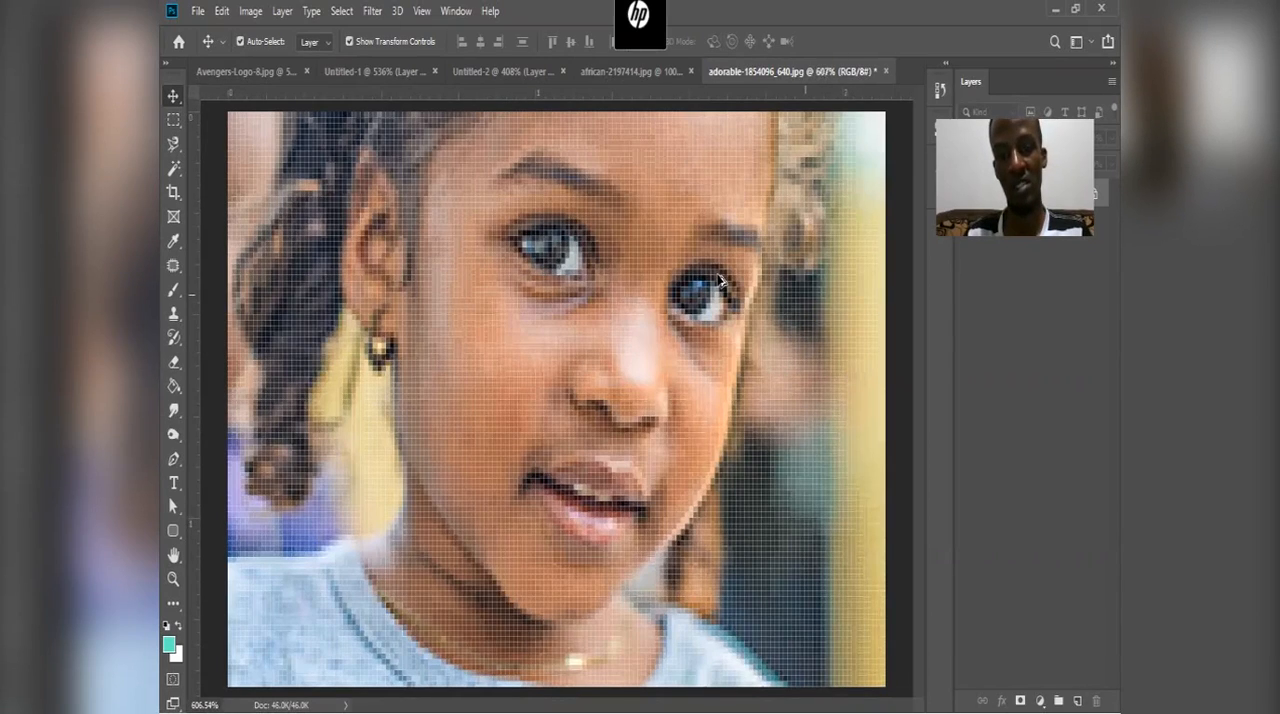
scroll(625, 324, down, 3)
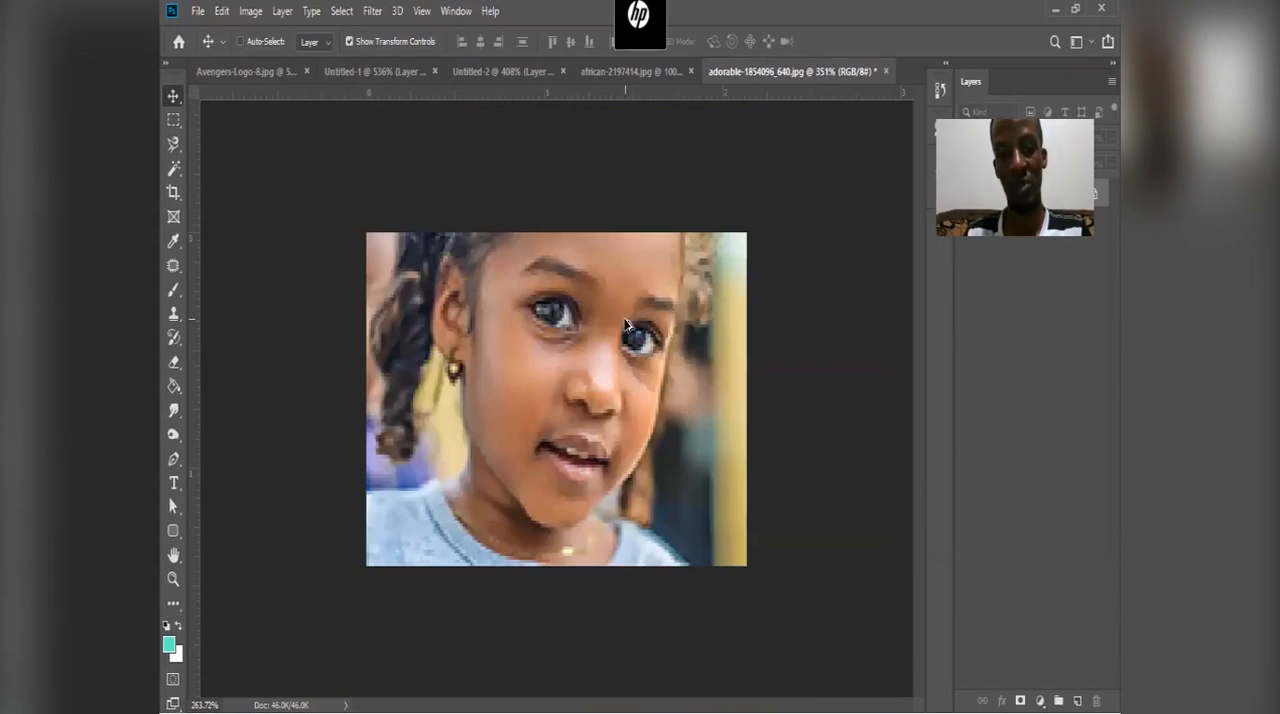
scroll(625, 324, up, 3)
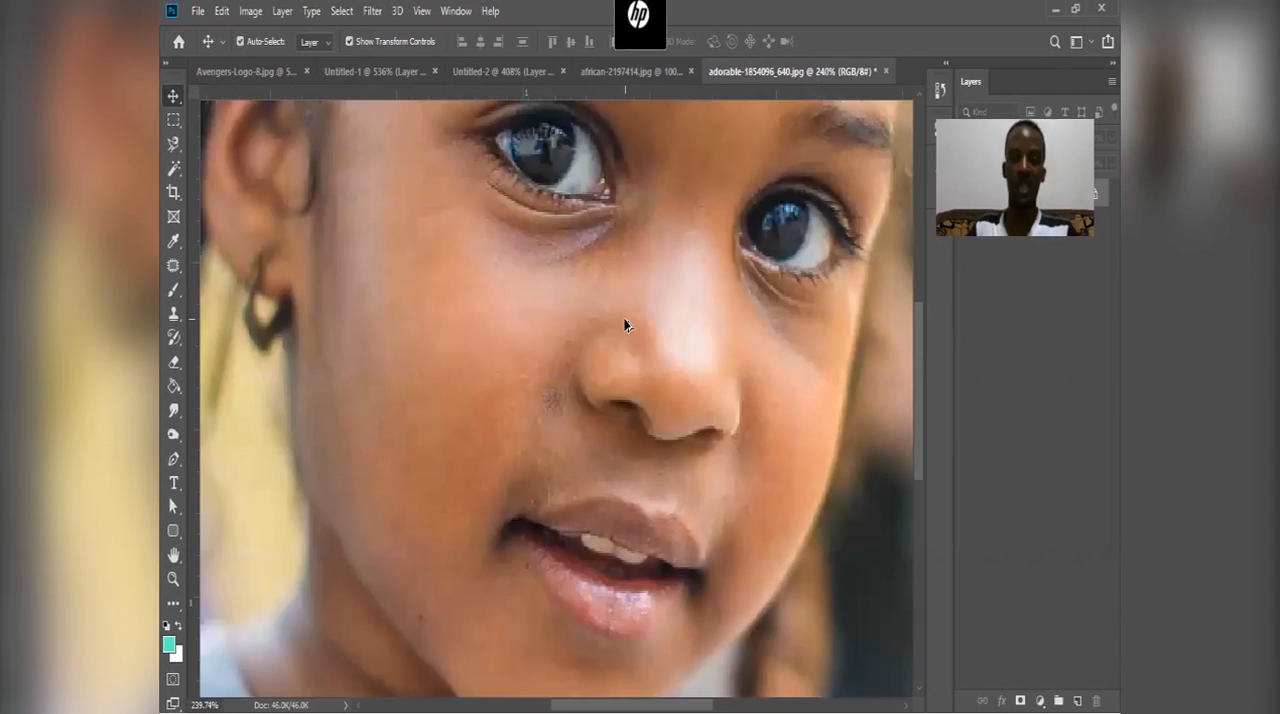
scroll(625, 324, down, 4)
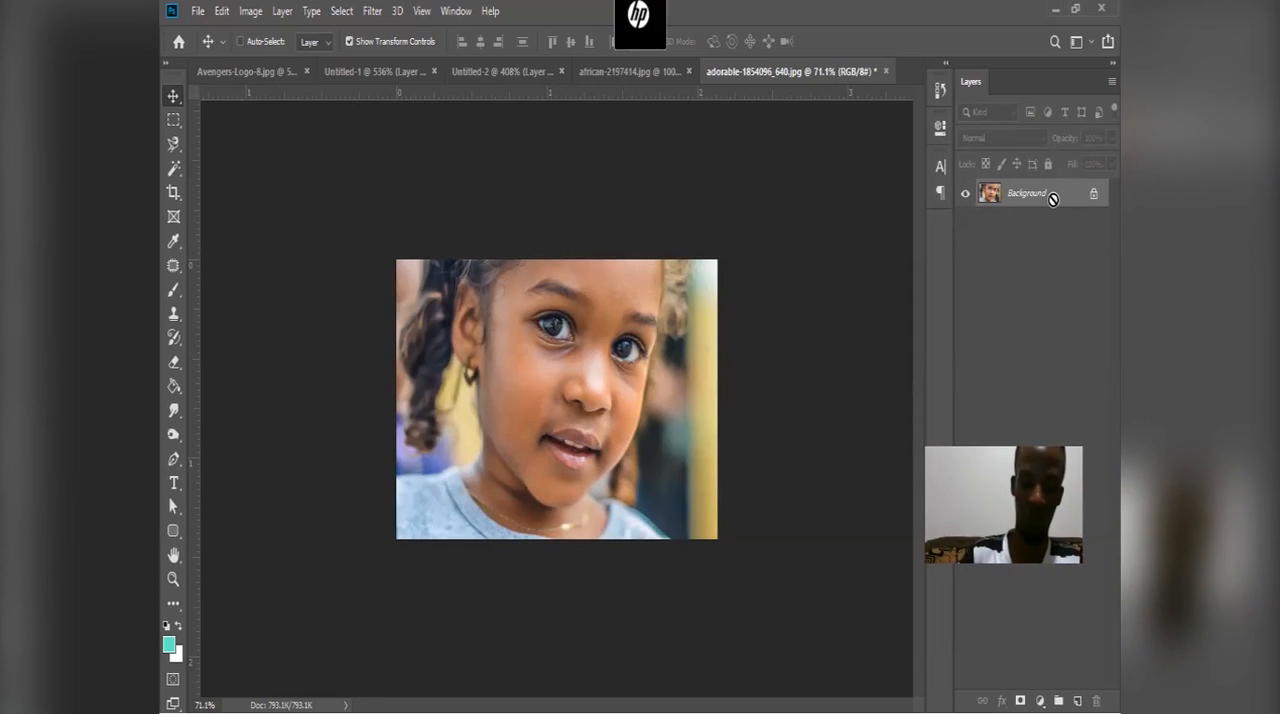
Step: Duplicate the Background layer and apply Smart Sharpen to the copy with Amount 231%, Radius 1.6 px and Reduce Noise 21%
key(ctrl+j)
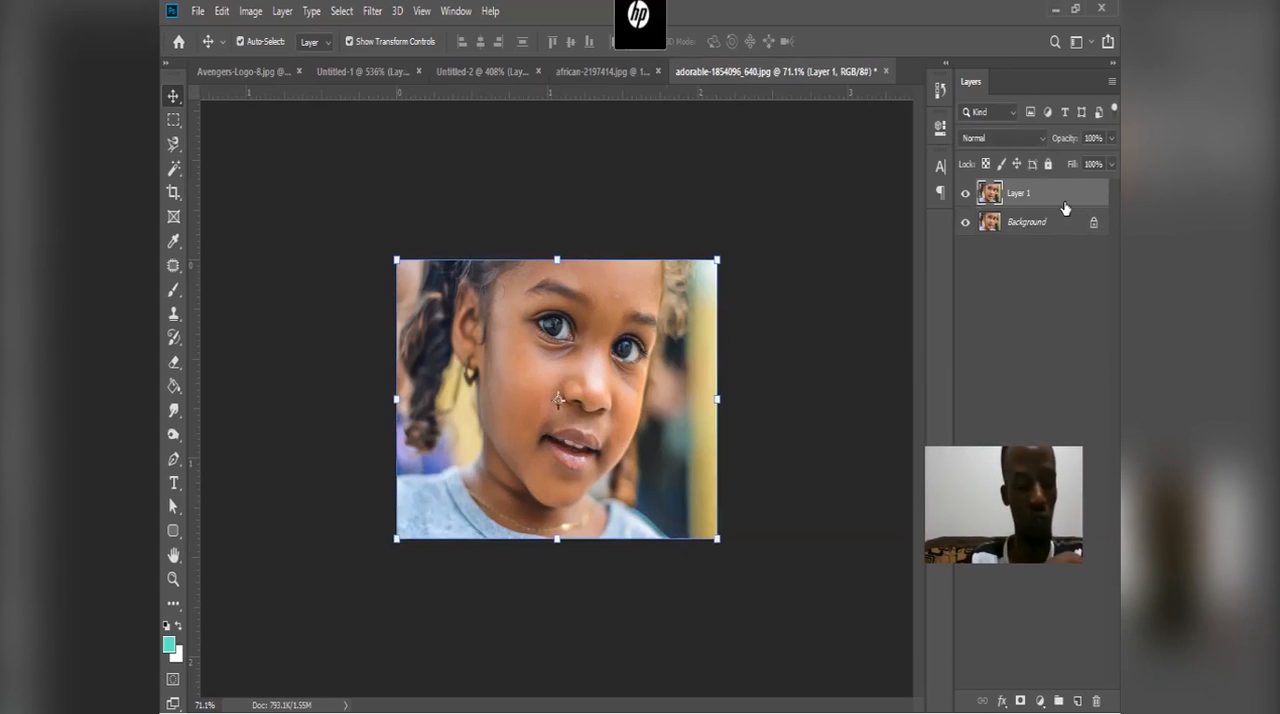
drag(1066, 208, 1078, 698)
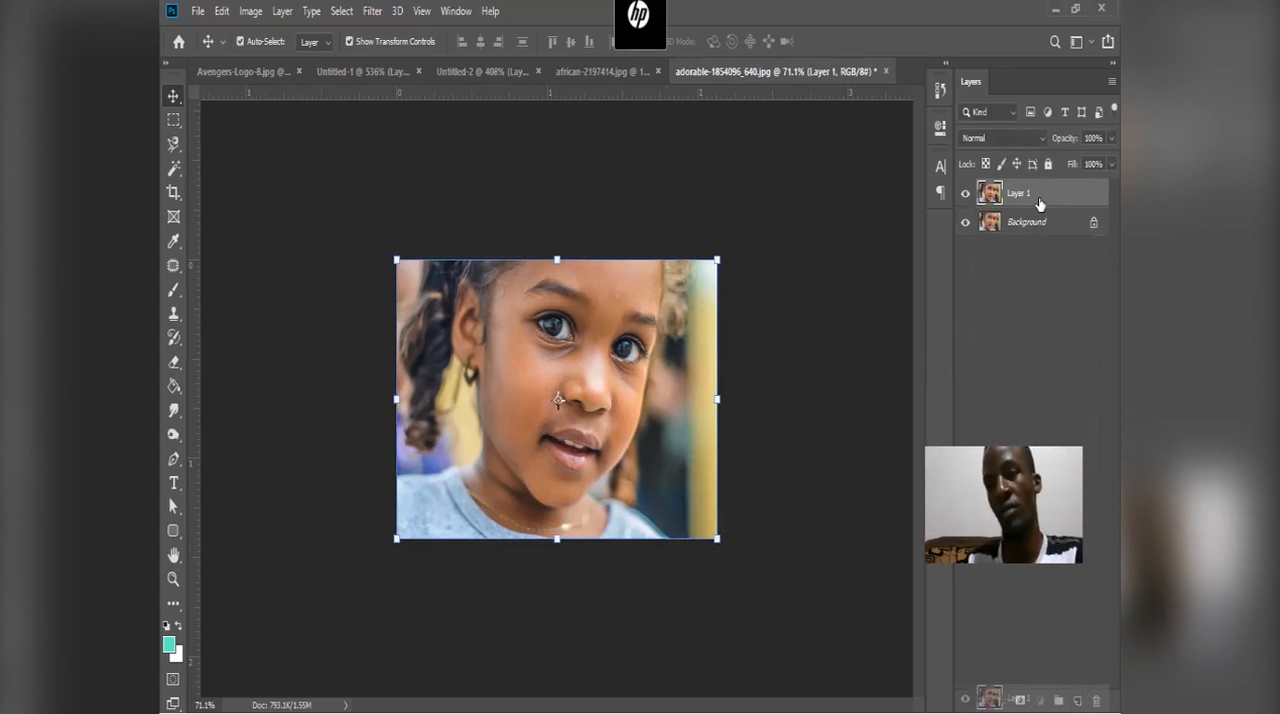
click(370, 12)
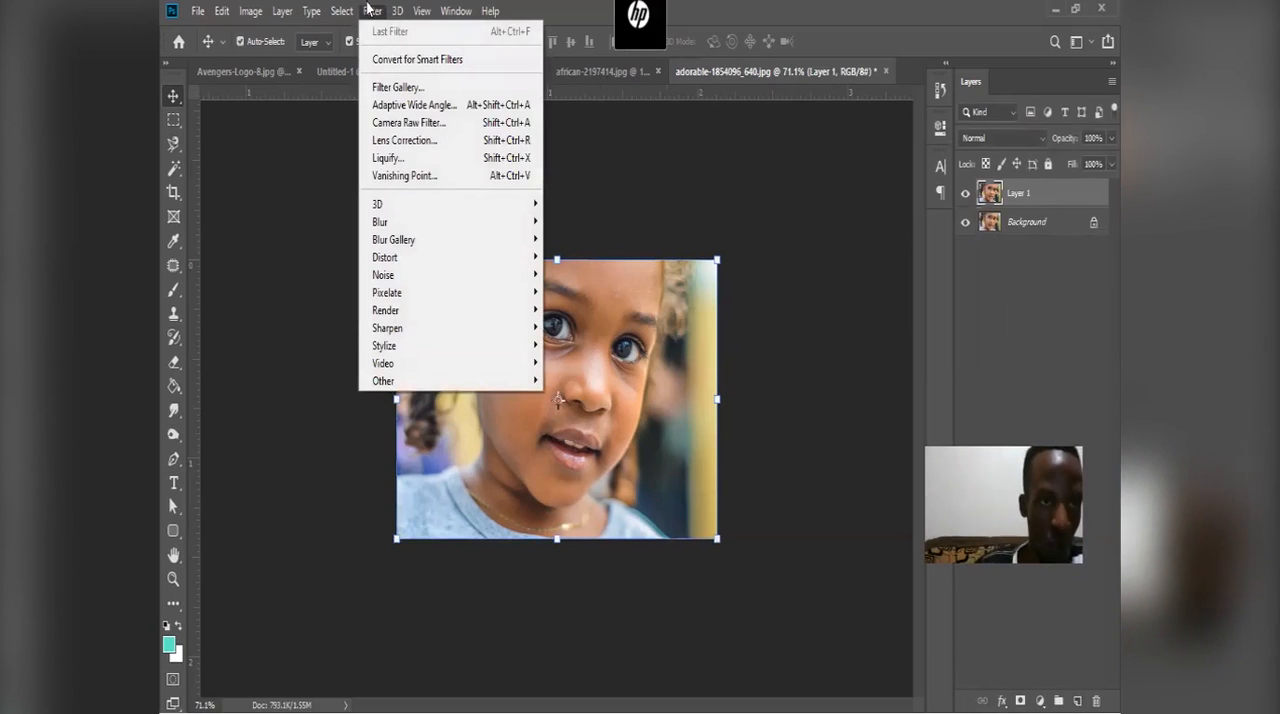
mouse_move(441, 328)
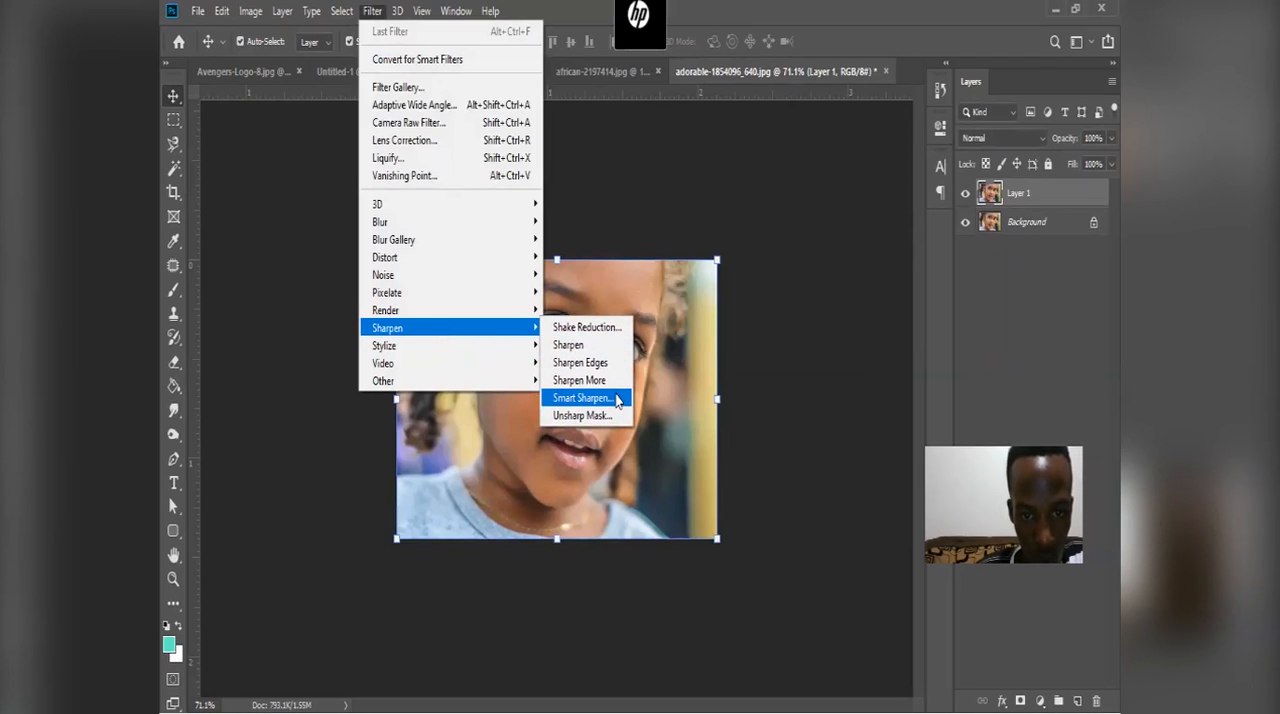
click(584, 398)
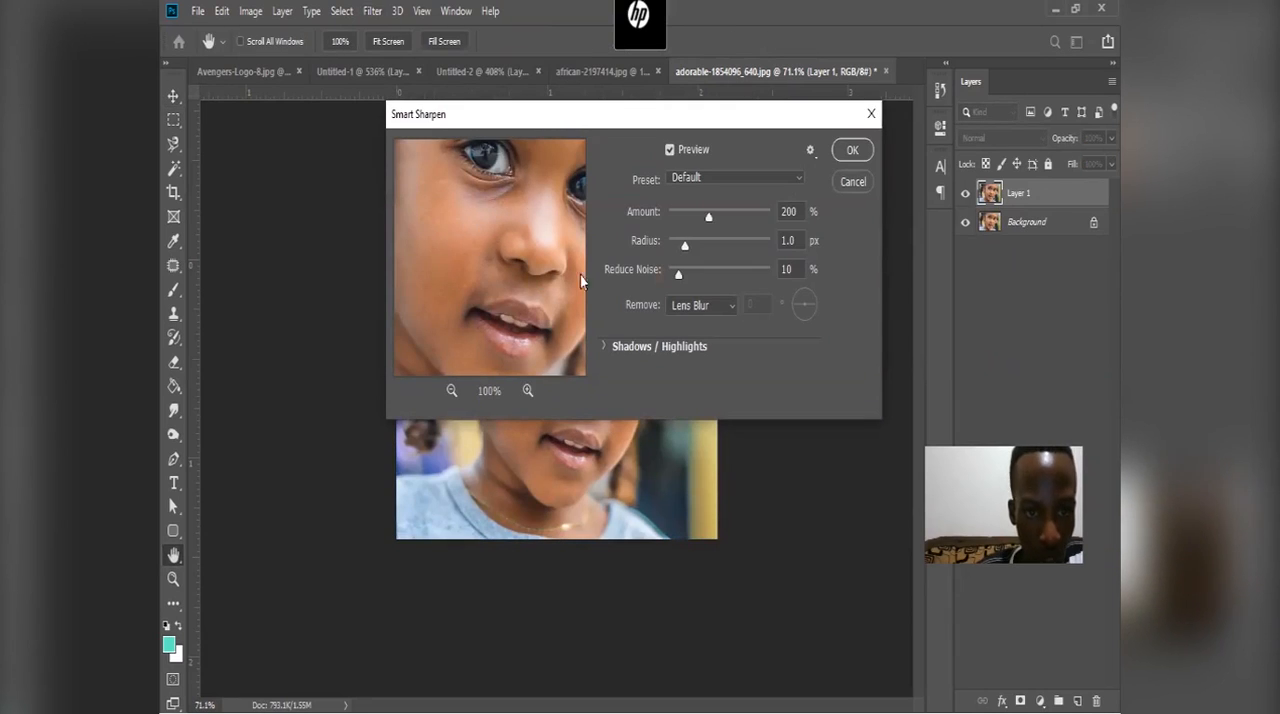
drag(500, 210, 545, 287)
drag(640, 114, 646, 174)
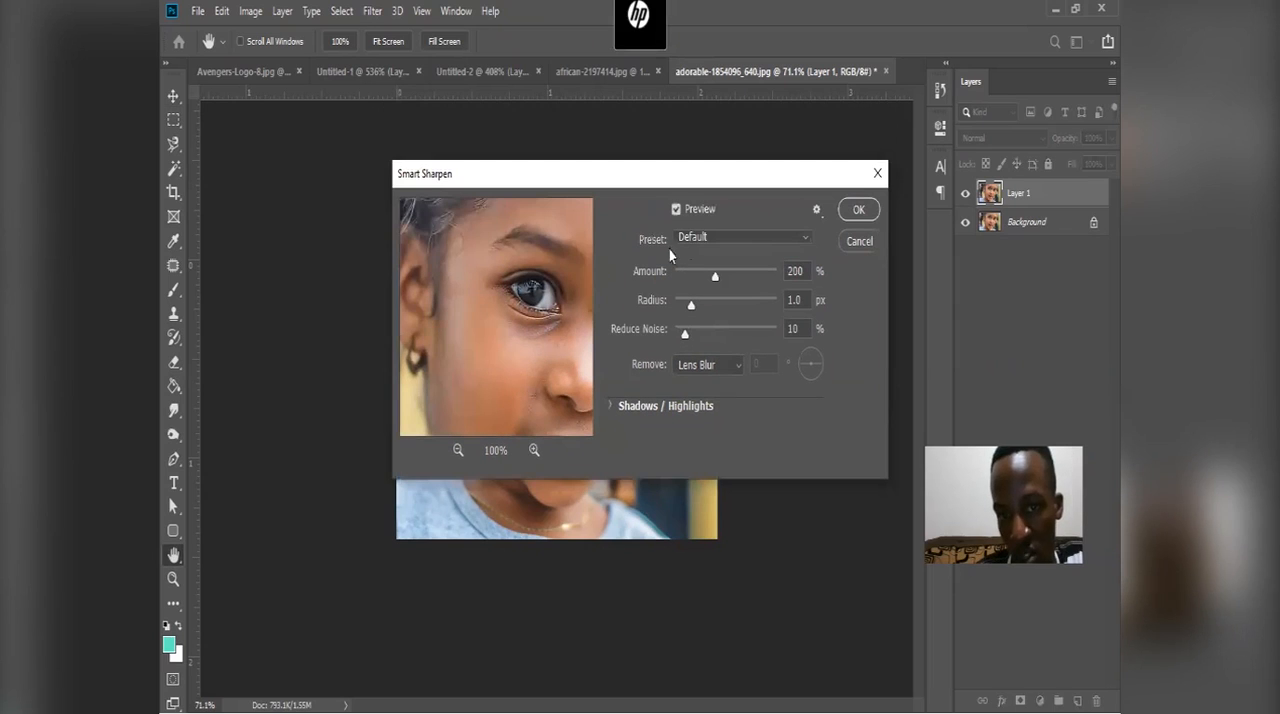
drag(509, 294, 527, 294)
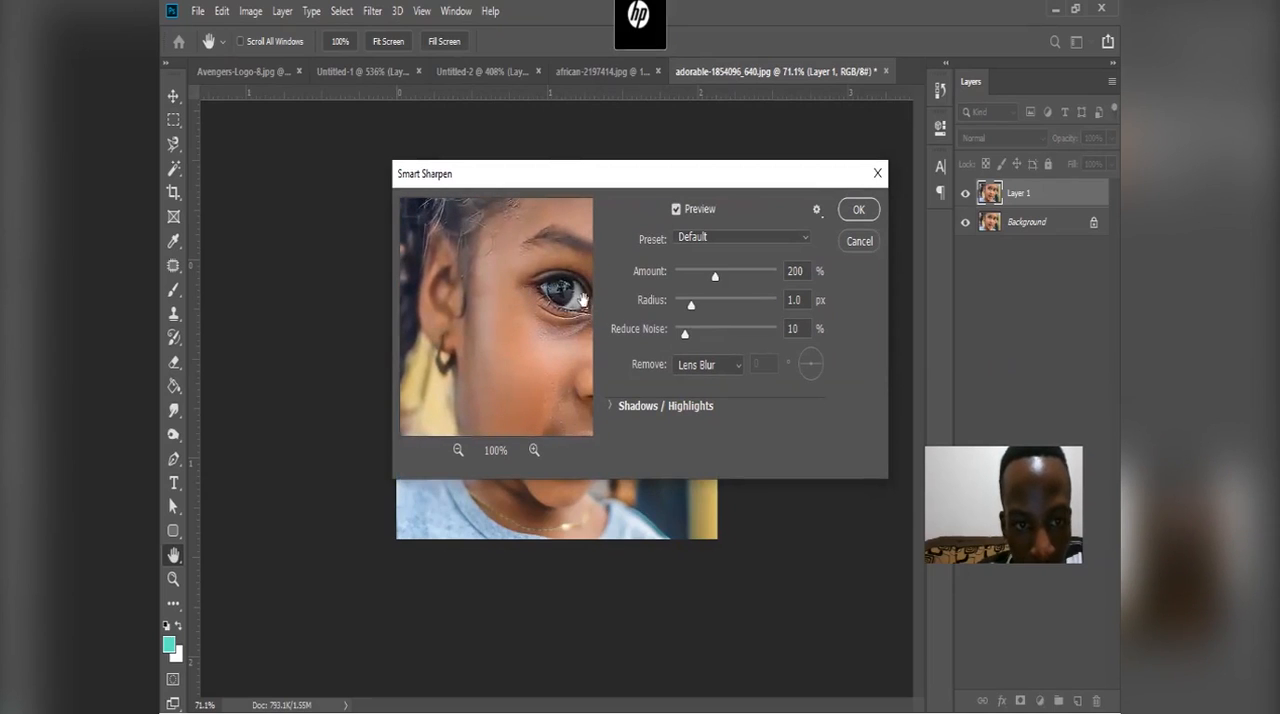
drag(714, 278, 717, 280)
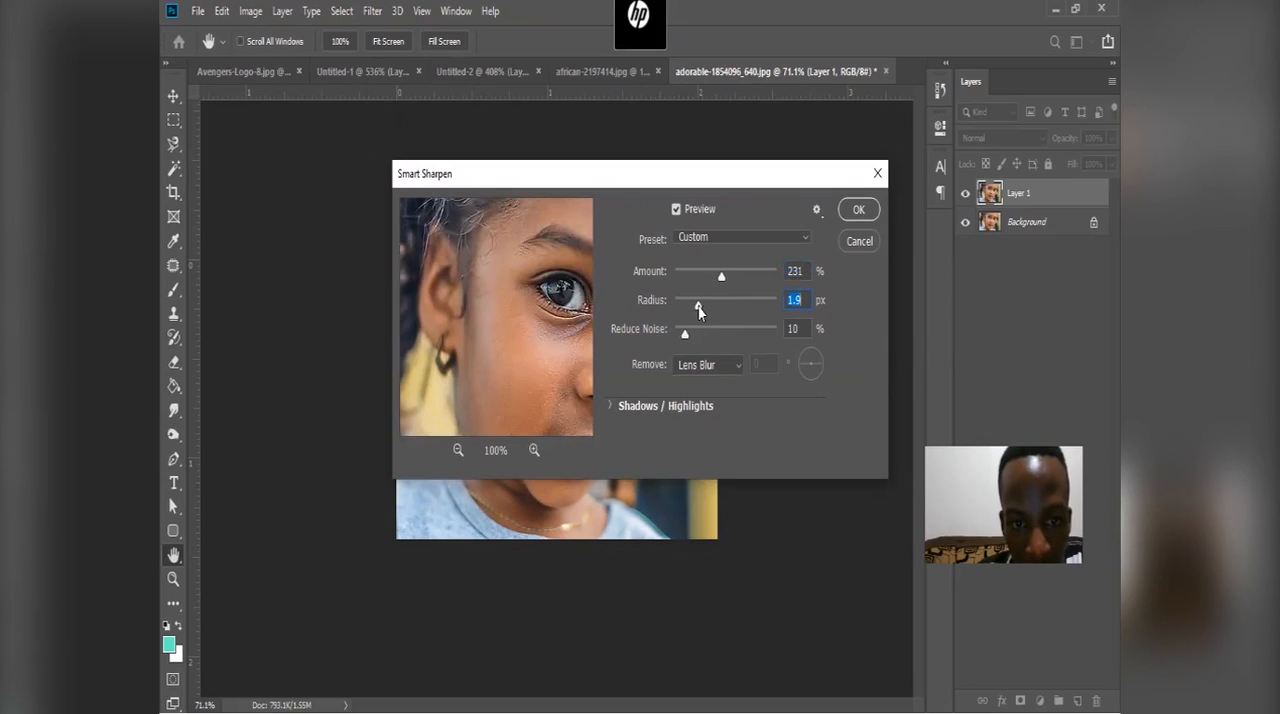
drag(686, 338, 698, 338)
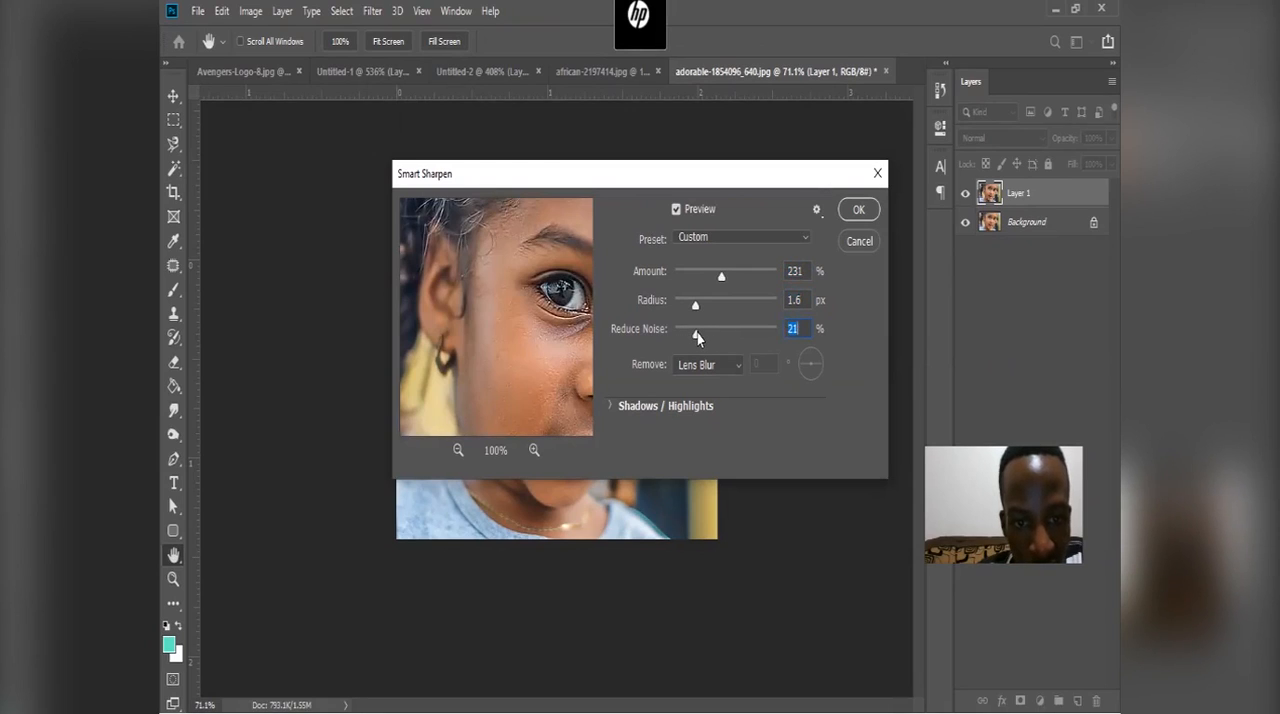
click(856, 212)
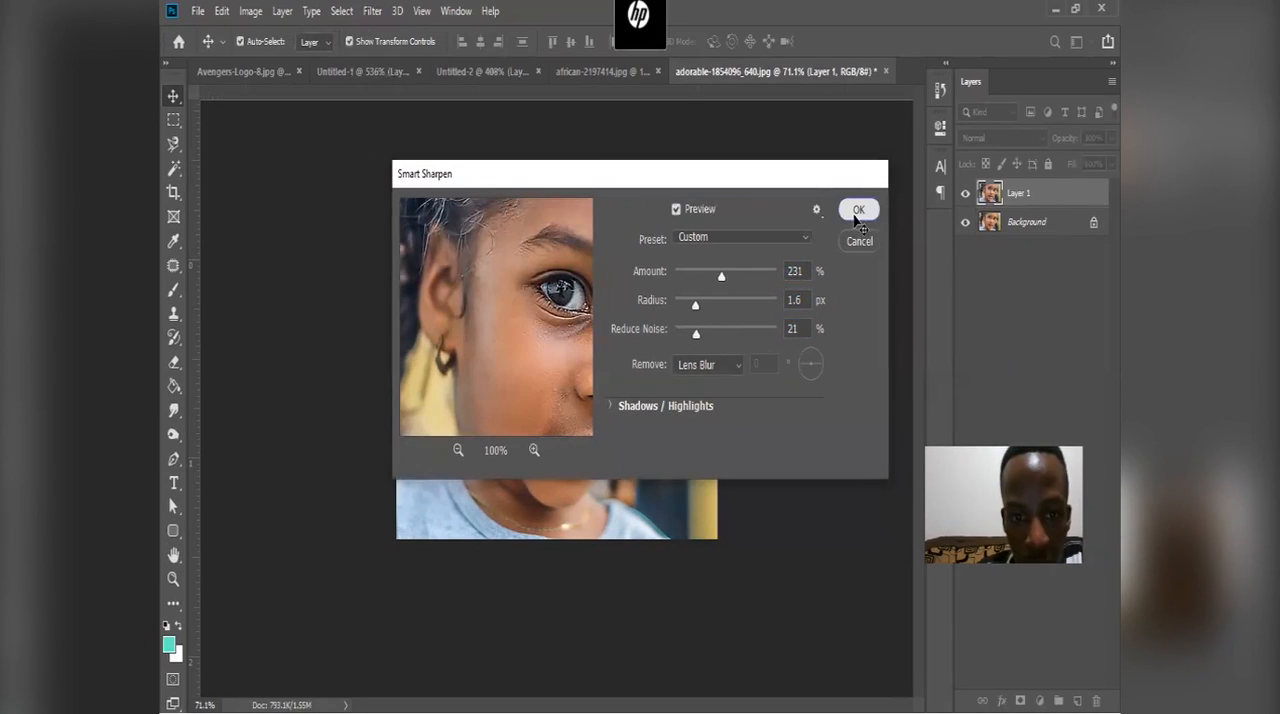
Step: Toggle the sharpened layer's visibility repeatedly to compare the face before and after sharpening, ending with it hidden
click(966, 195)
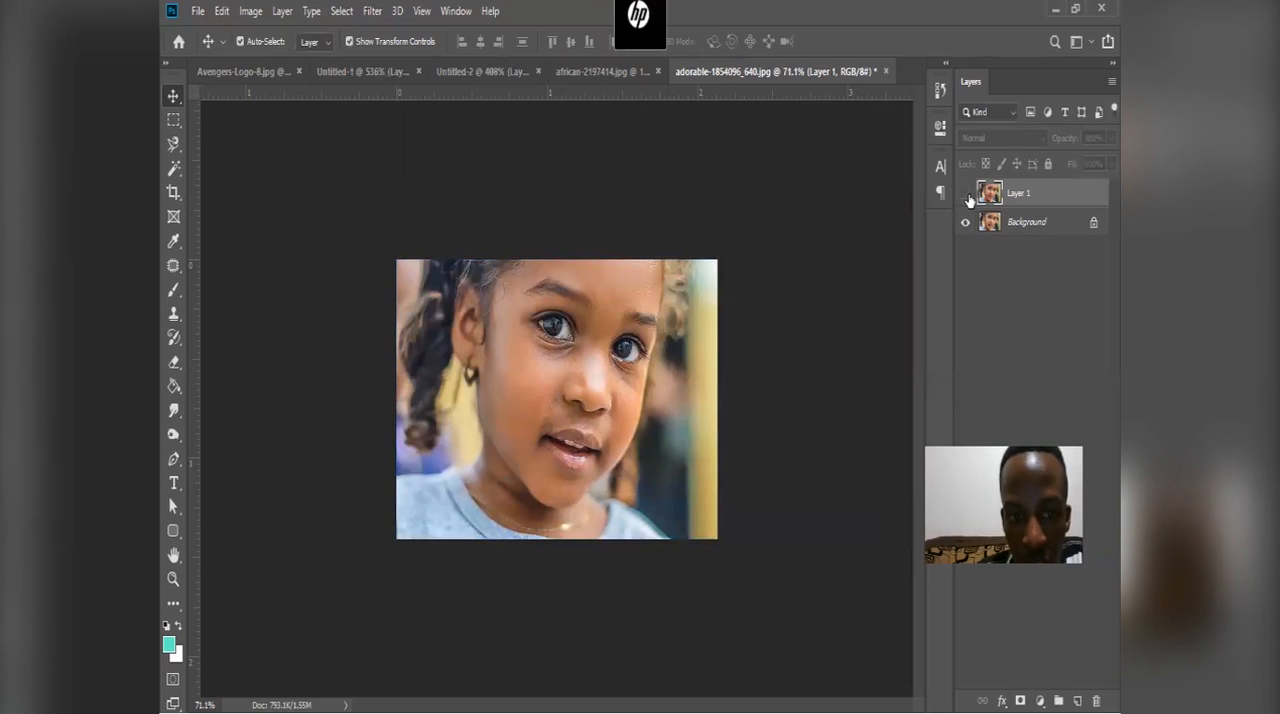
click(966, 195)
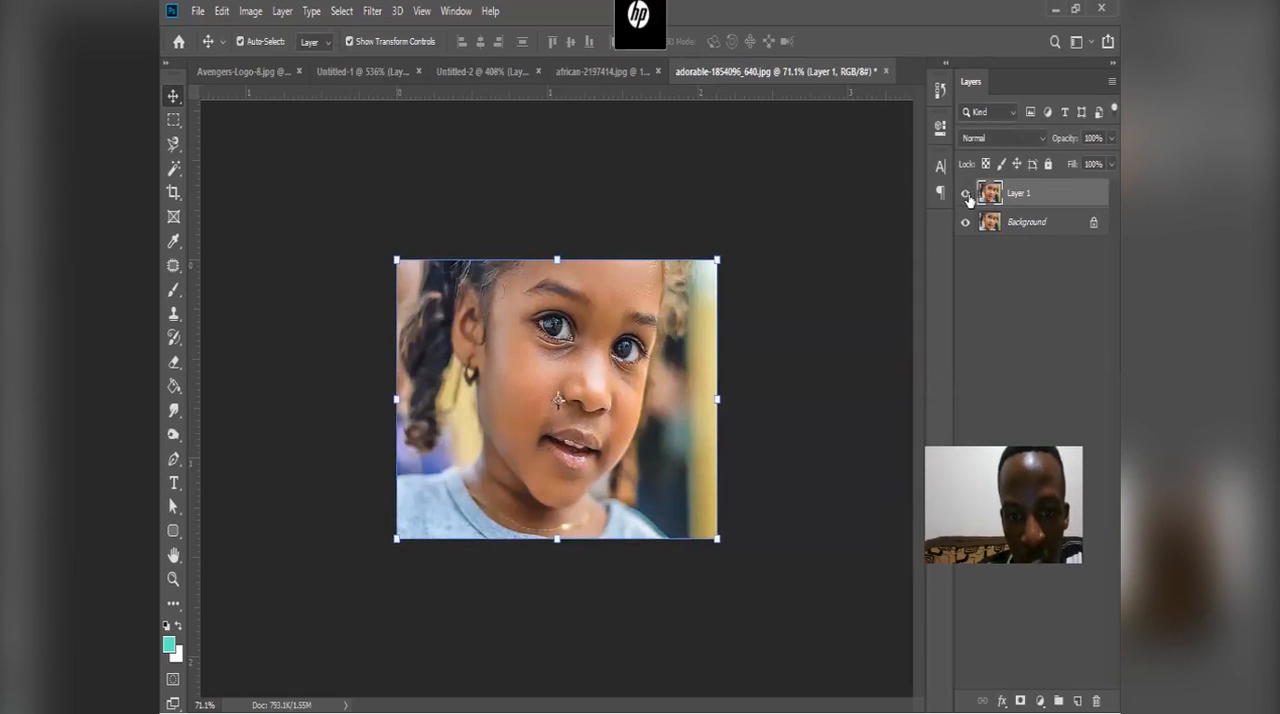
click(966, 195)
click(966, 195)
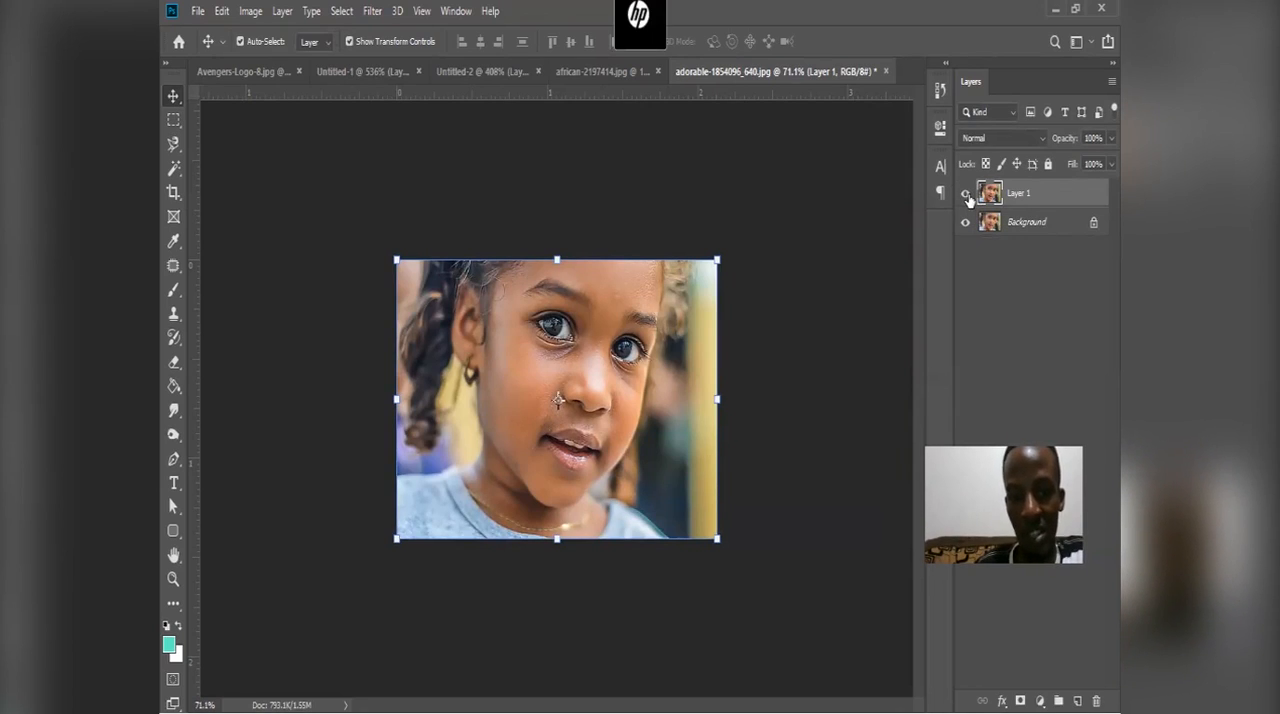
click(969, 200)
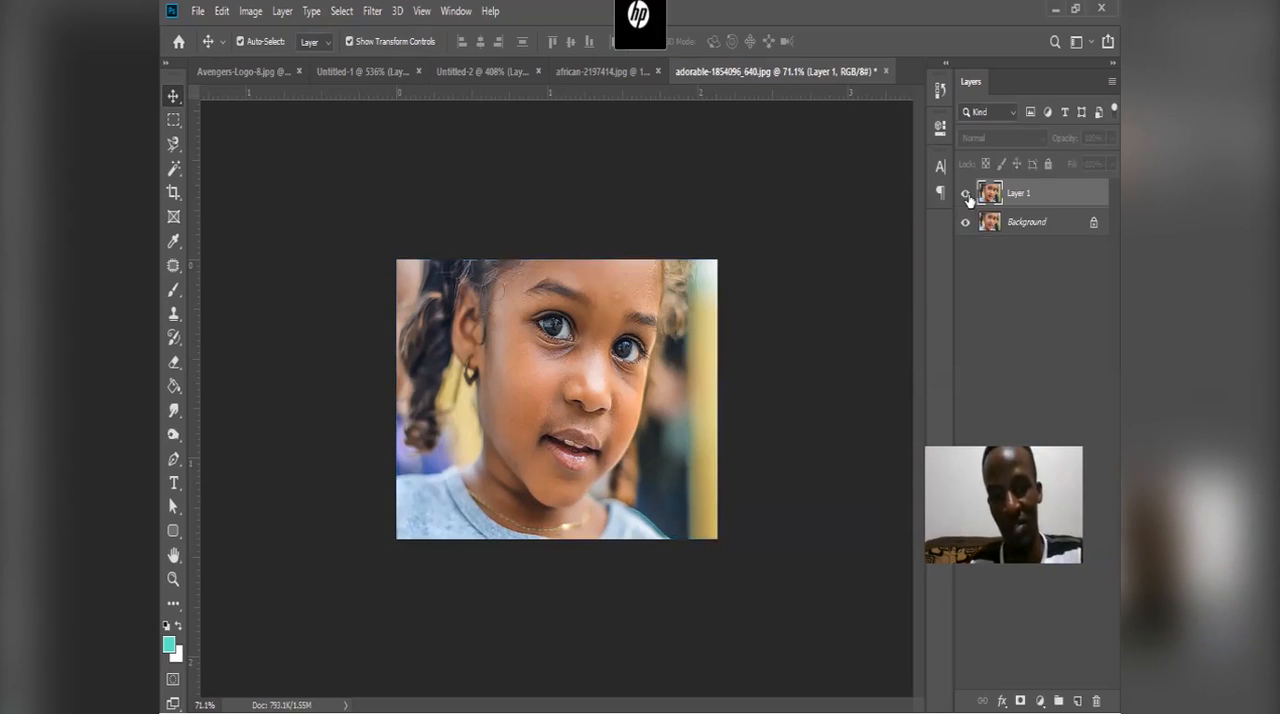
click(969, 200)
scroll(597, 312, up, 5)
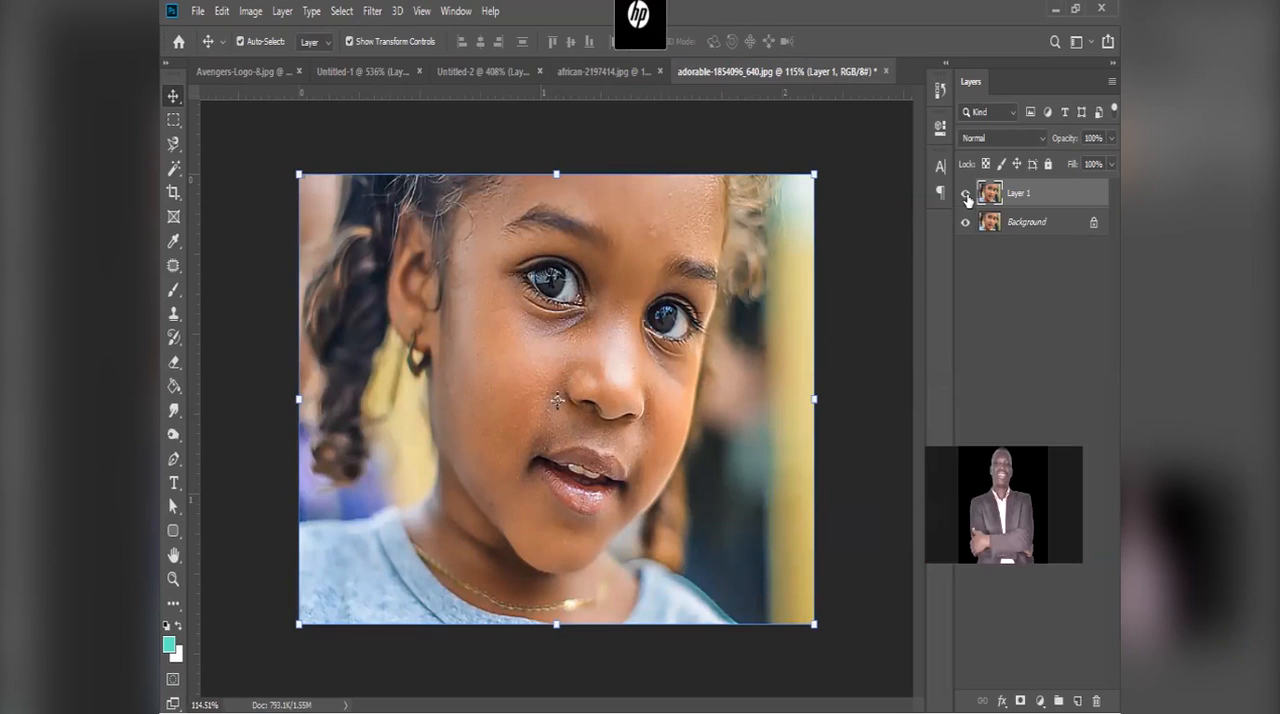
click(966, 195)
click(966, 195)
click(966, 195)
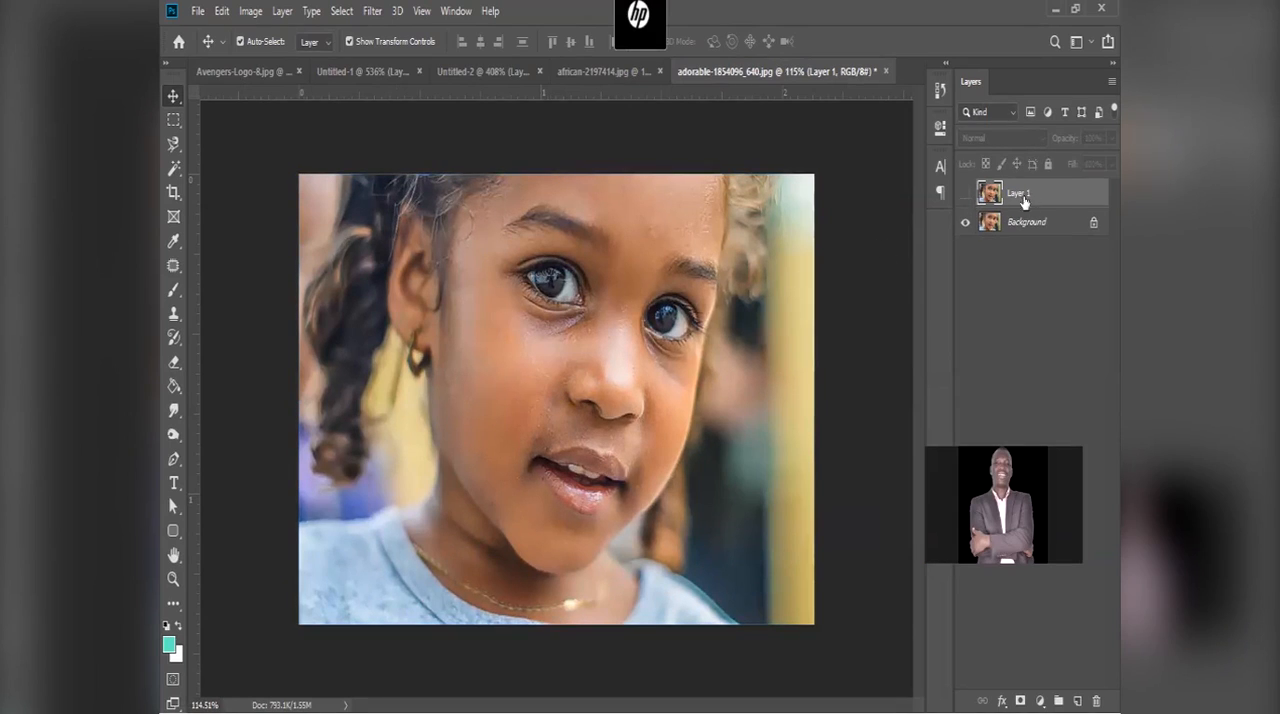
Step: Magnify the eyes on the Background layer, and show and select the sharpened Layer 1 to compare their detail
click(1012, 232)
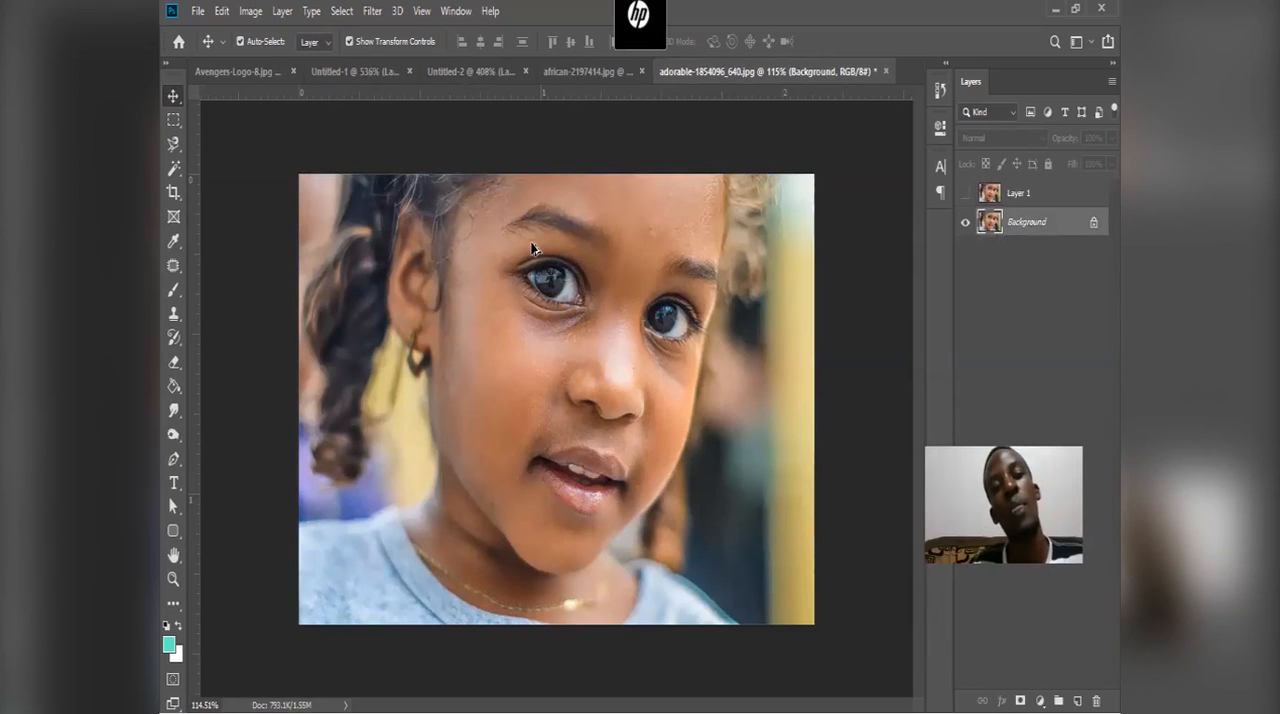
alt+scroll(533, 249, up, 4)
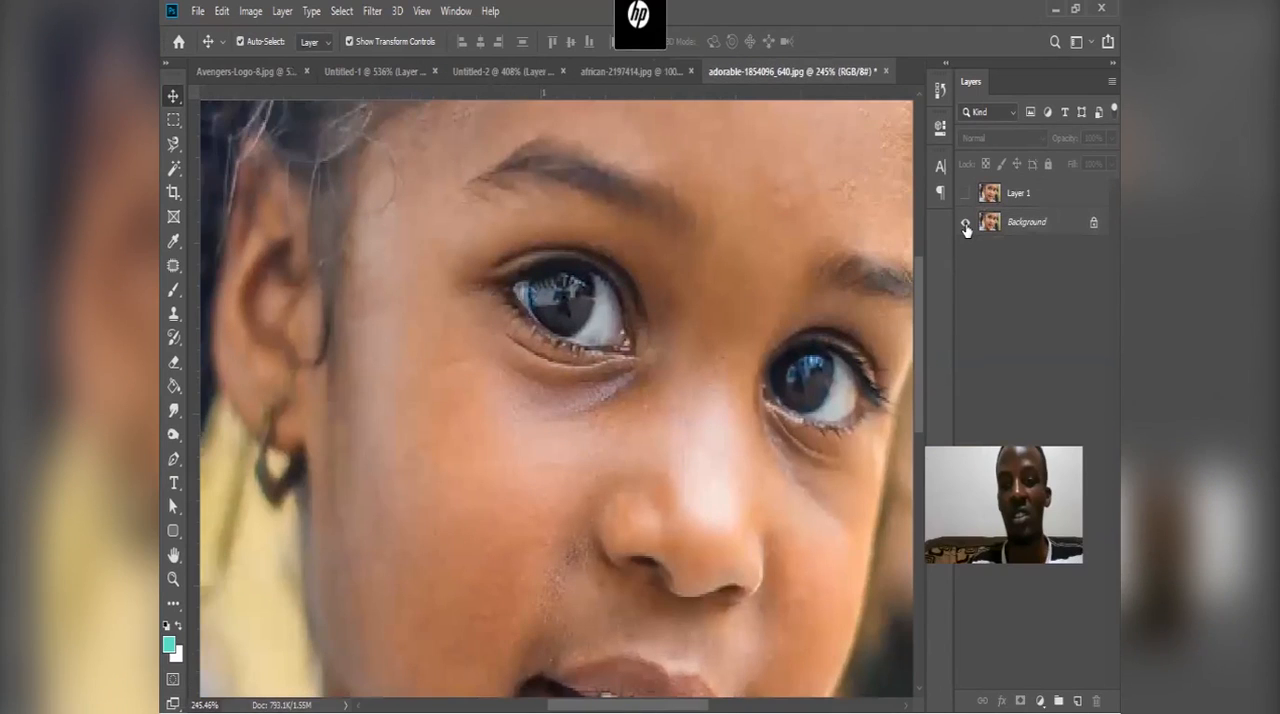
click(1018, 224)
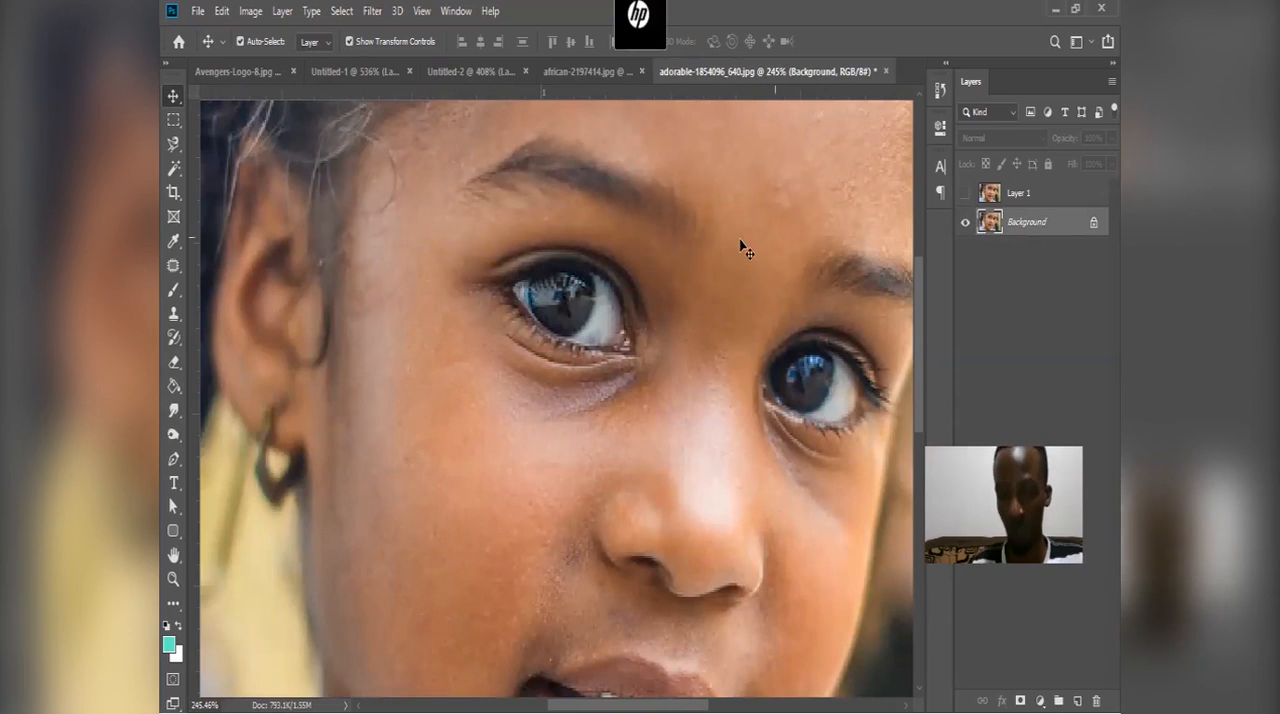
click(965, 192)
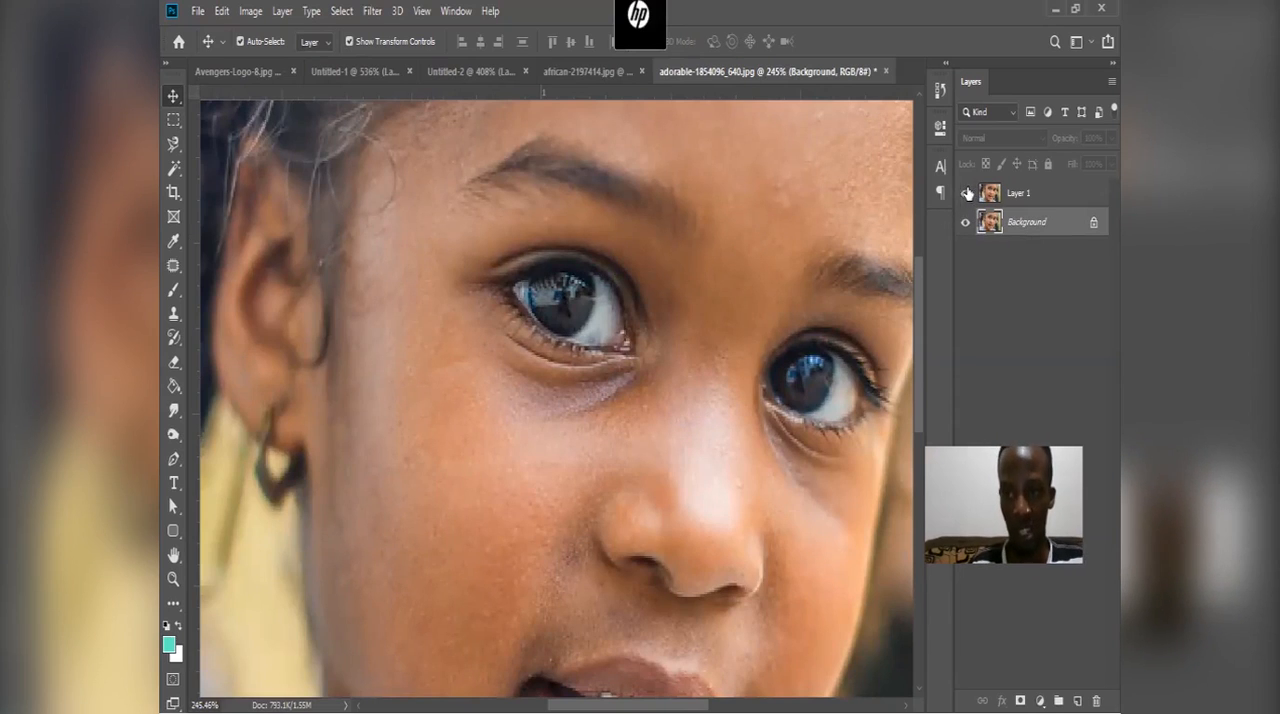
click(1018, 193)
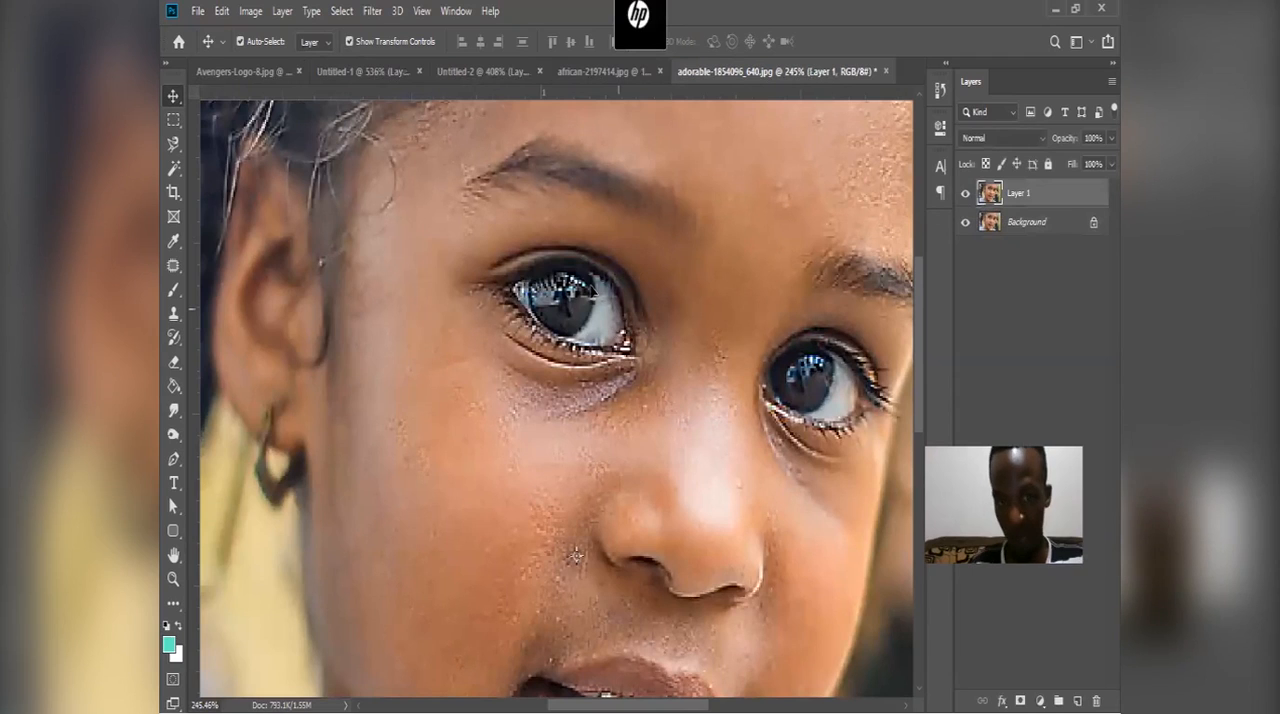
Step: Delete the sharpened Layer 1, leaving only the Background layer
scroll(591, 308, down, 2)
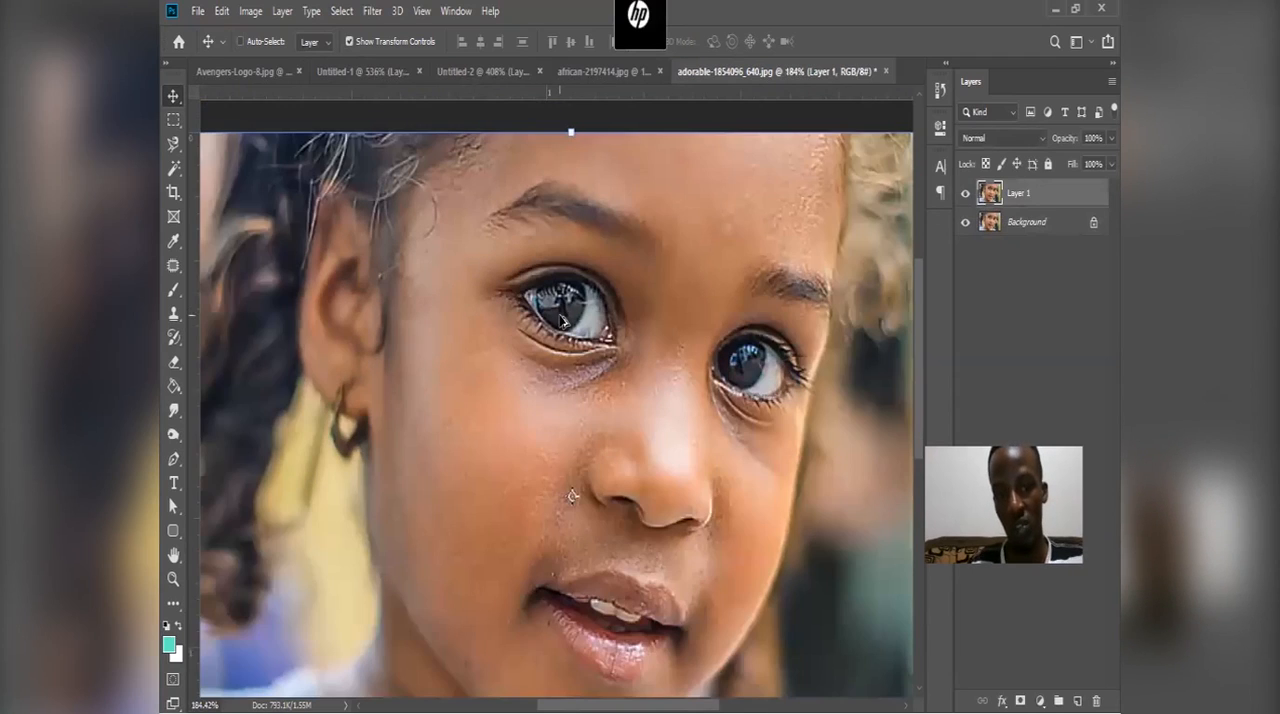
scroll(563, 320, down, 1)
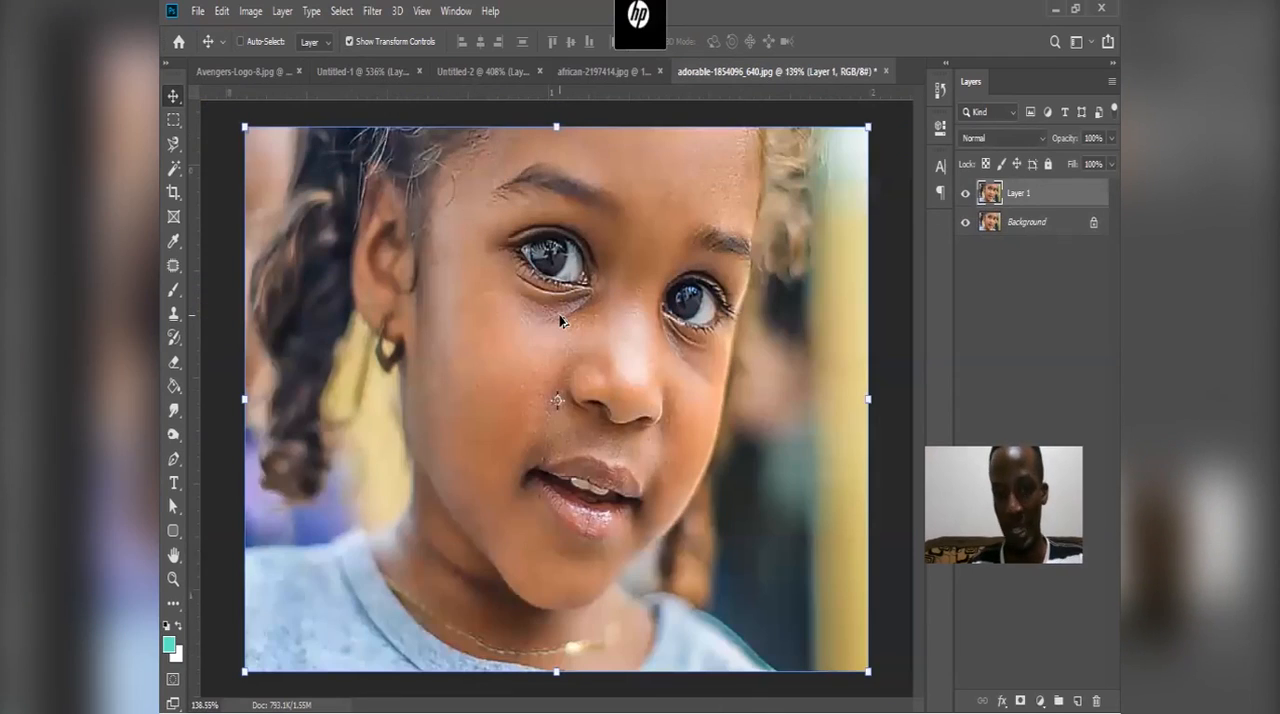
scroll(561, 320, down, 2)
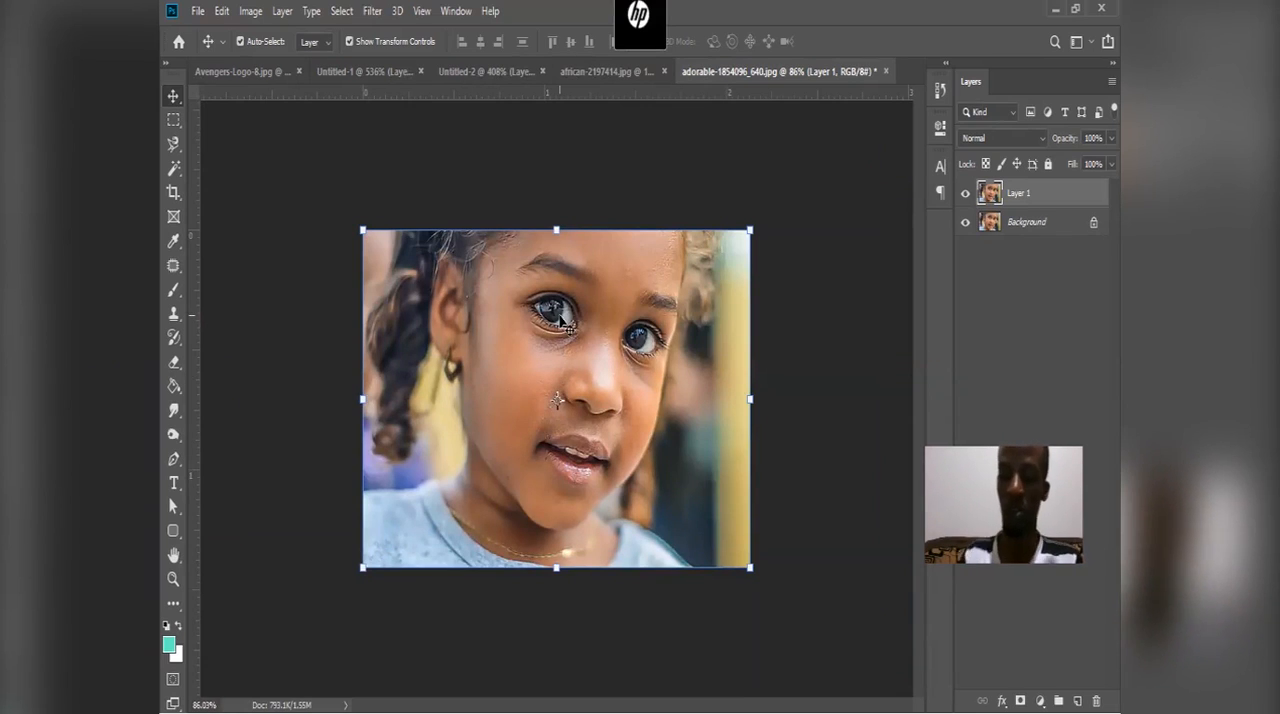
key(Delete)
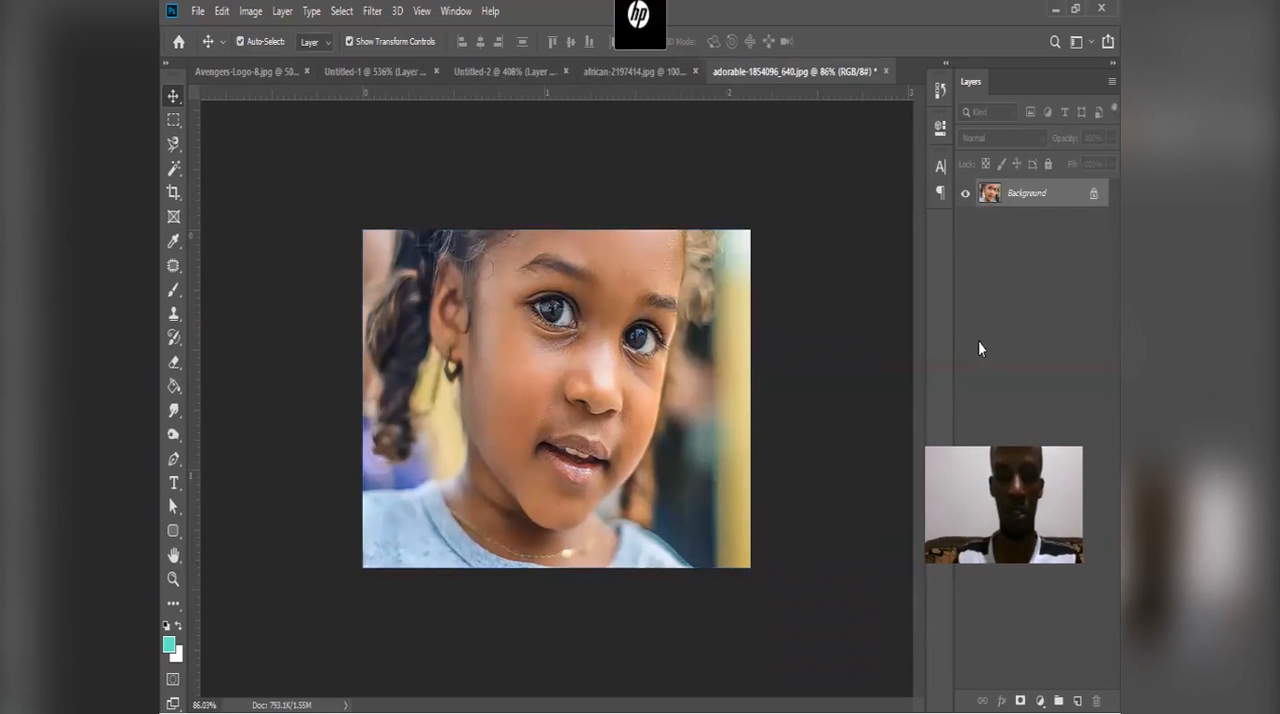
Step: Duplicate the Background layer twice and rename the topmost copy "dup"
key(ctrl+j)
key(ctrl+j)
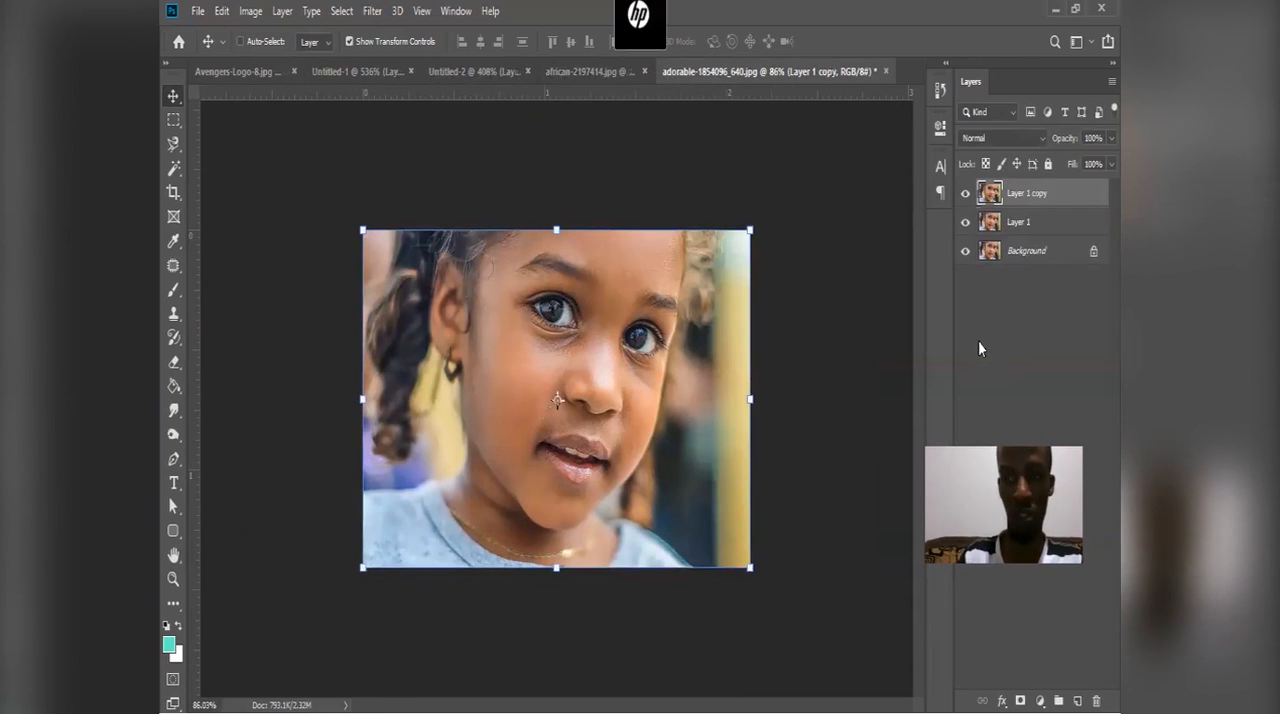
double_click(1036, 194)
text(duc)
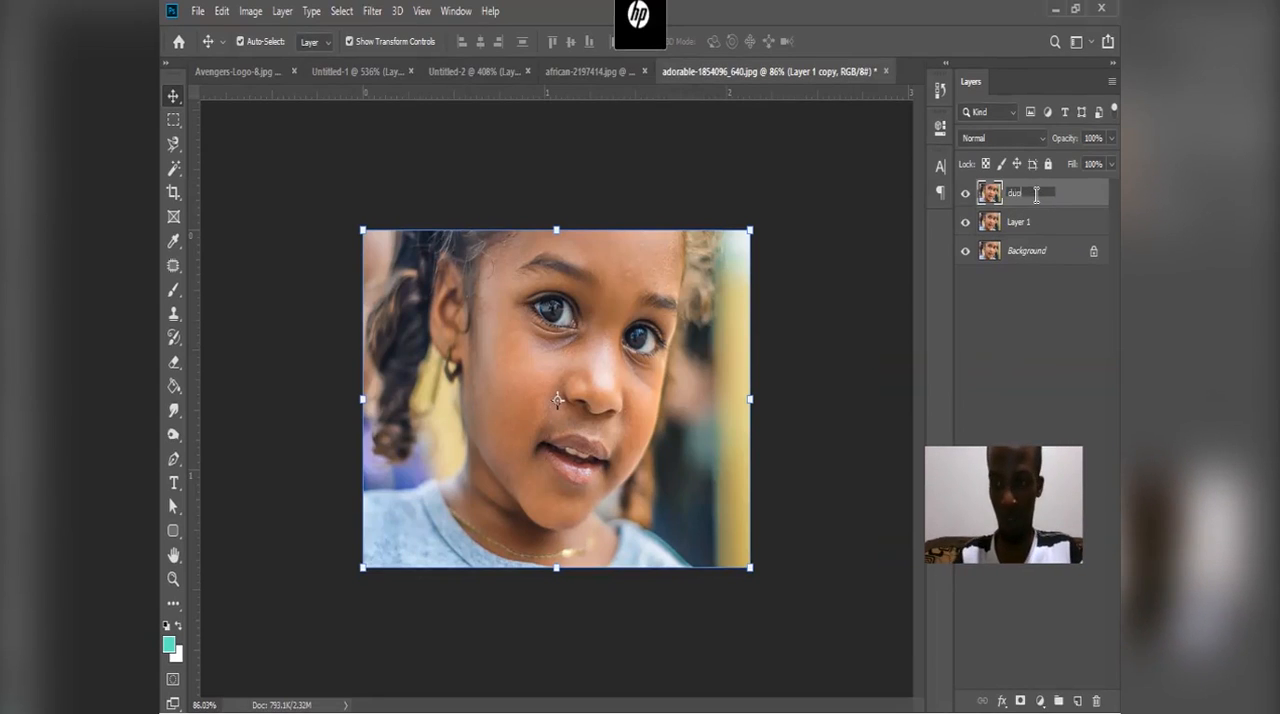
key(BackSpace)
text(p)
key(Return)
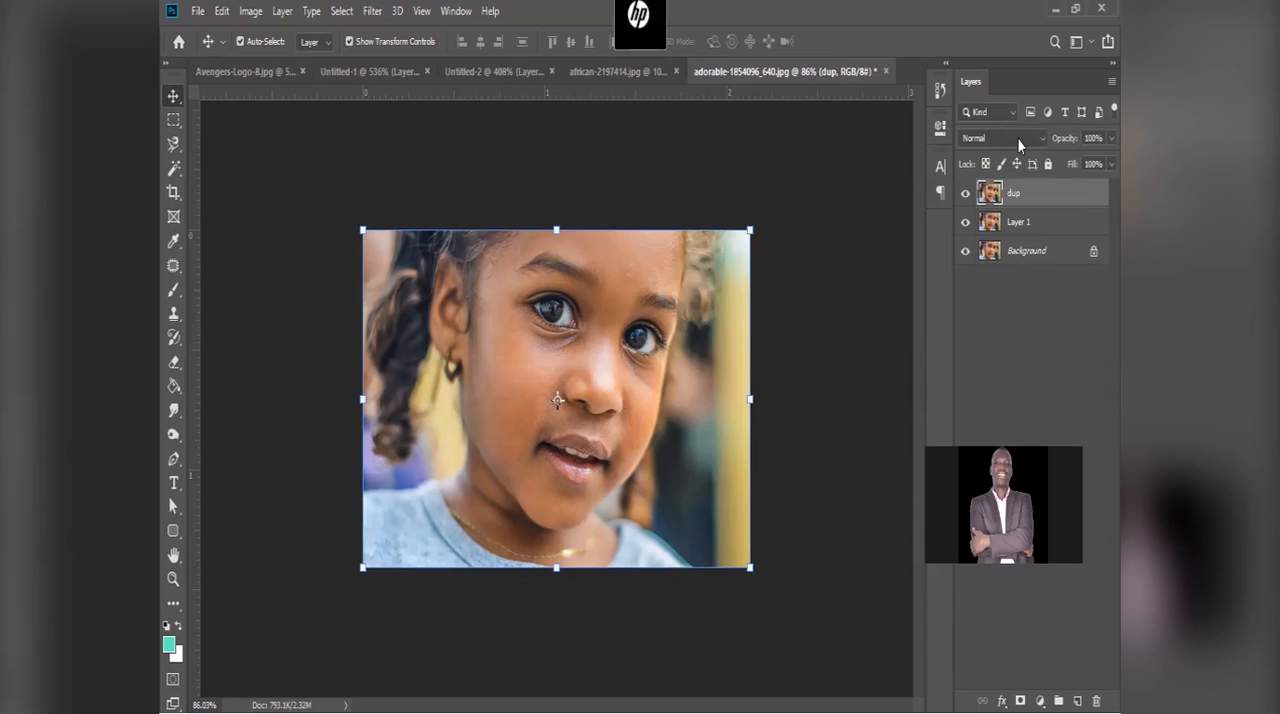
Step: Set the dup layer's blend mode to Overlay and apply a High Pass filter with a 55.3-pixel radius to it
click(992, 137)
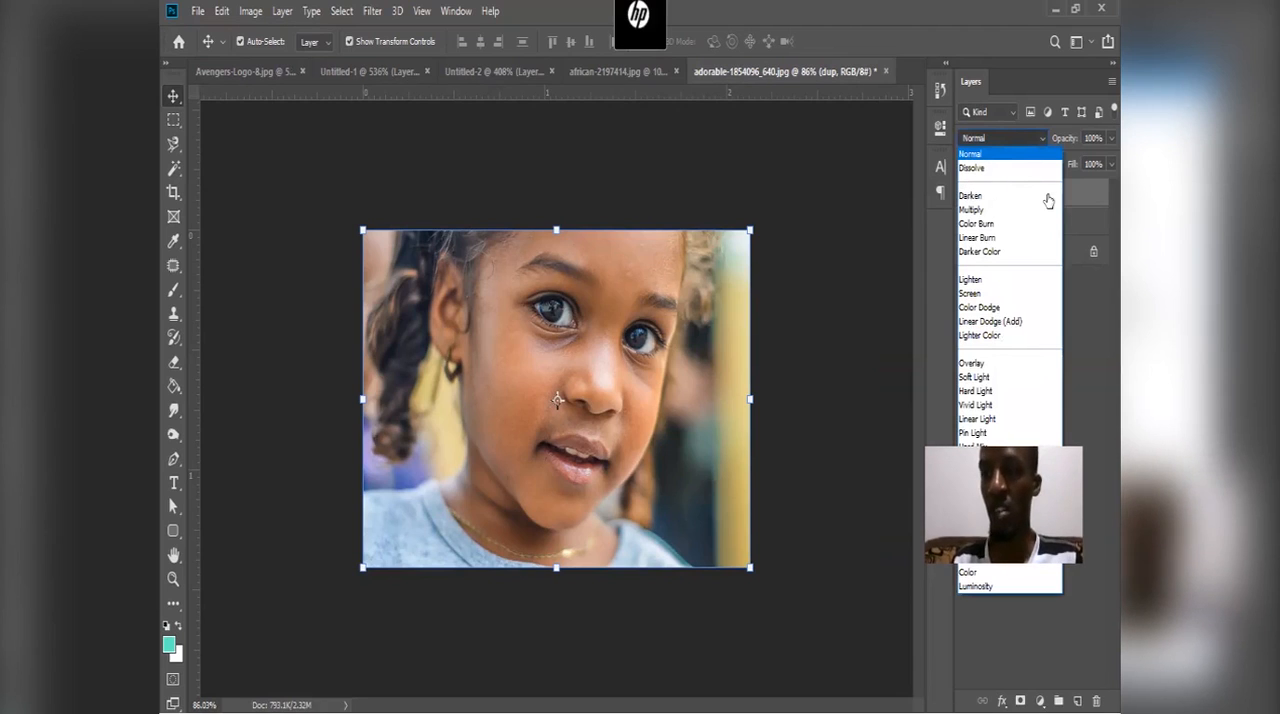
click(972, 363)
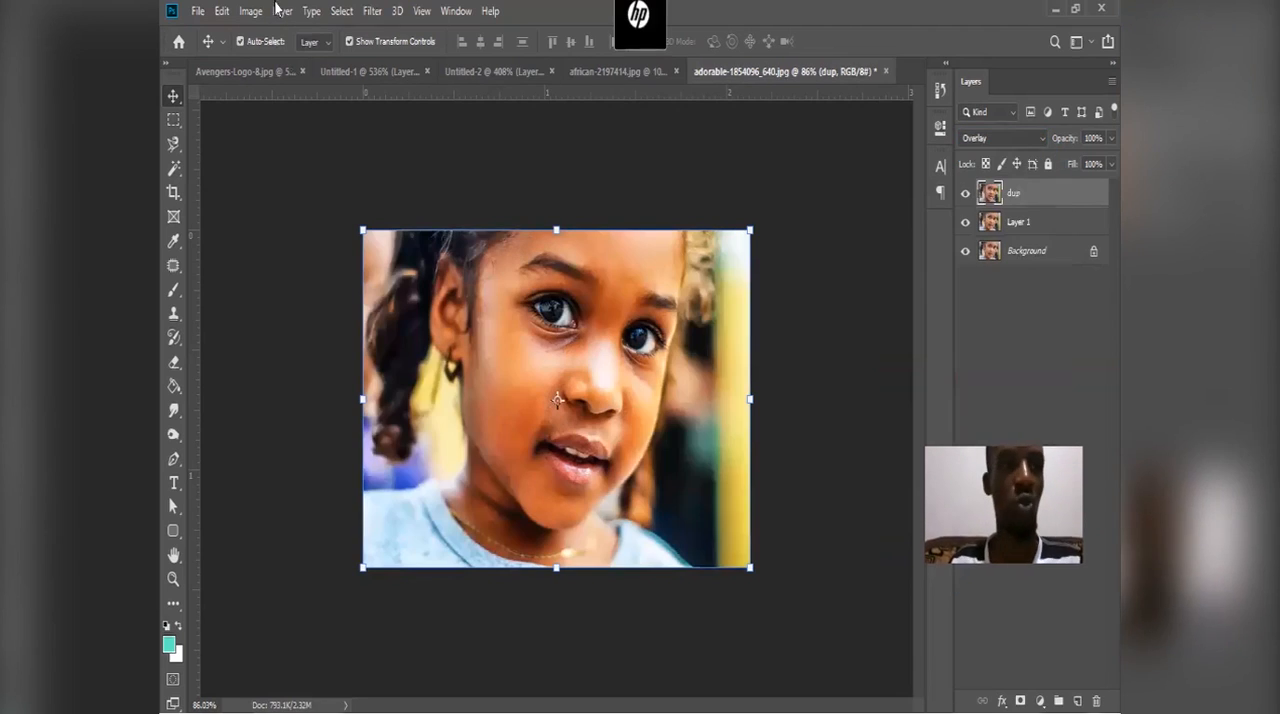
click(371, 11)
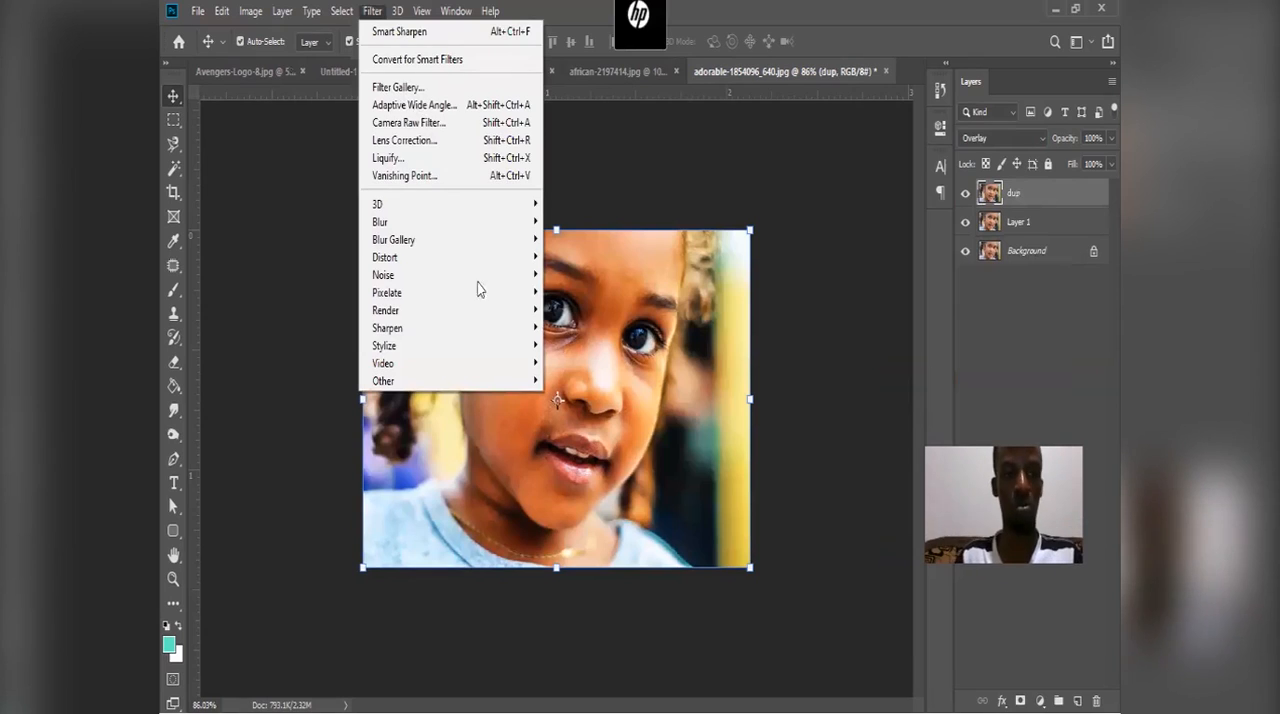
mouse_move(491, 310)
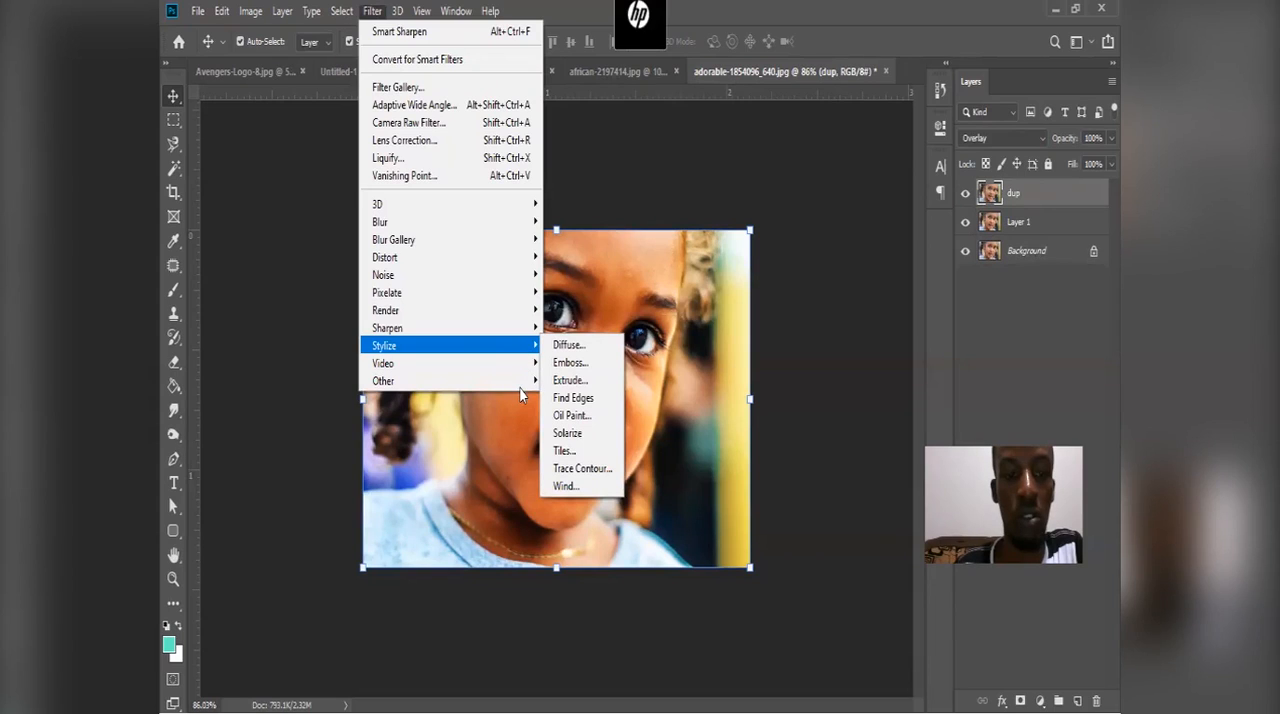
mouse_move(522, 384)
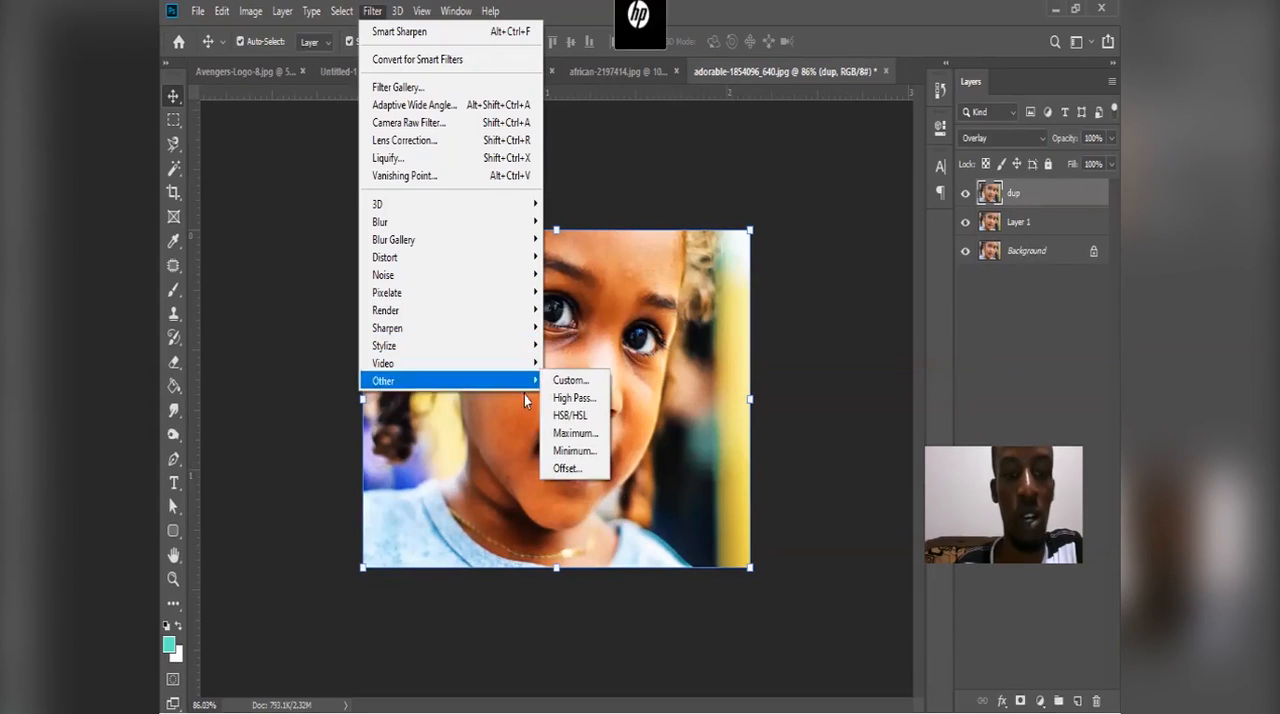
click(585, 398)
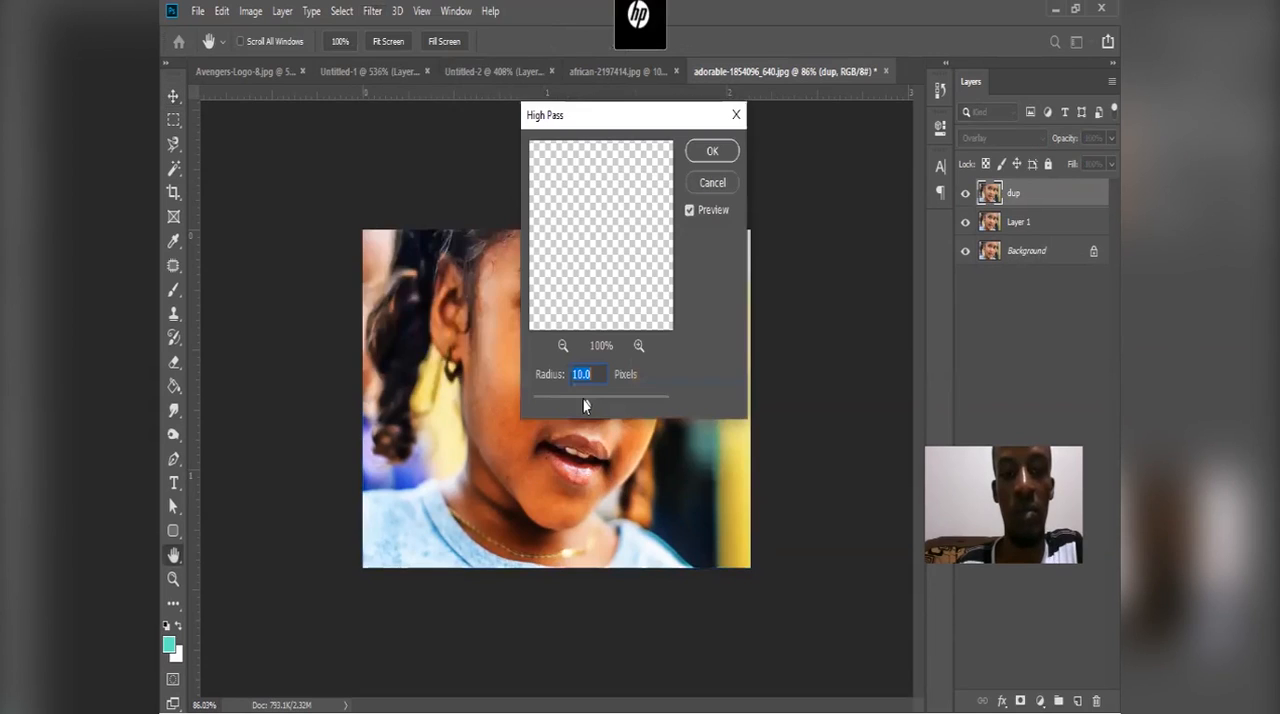
drag(665, 125, 887, 176)
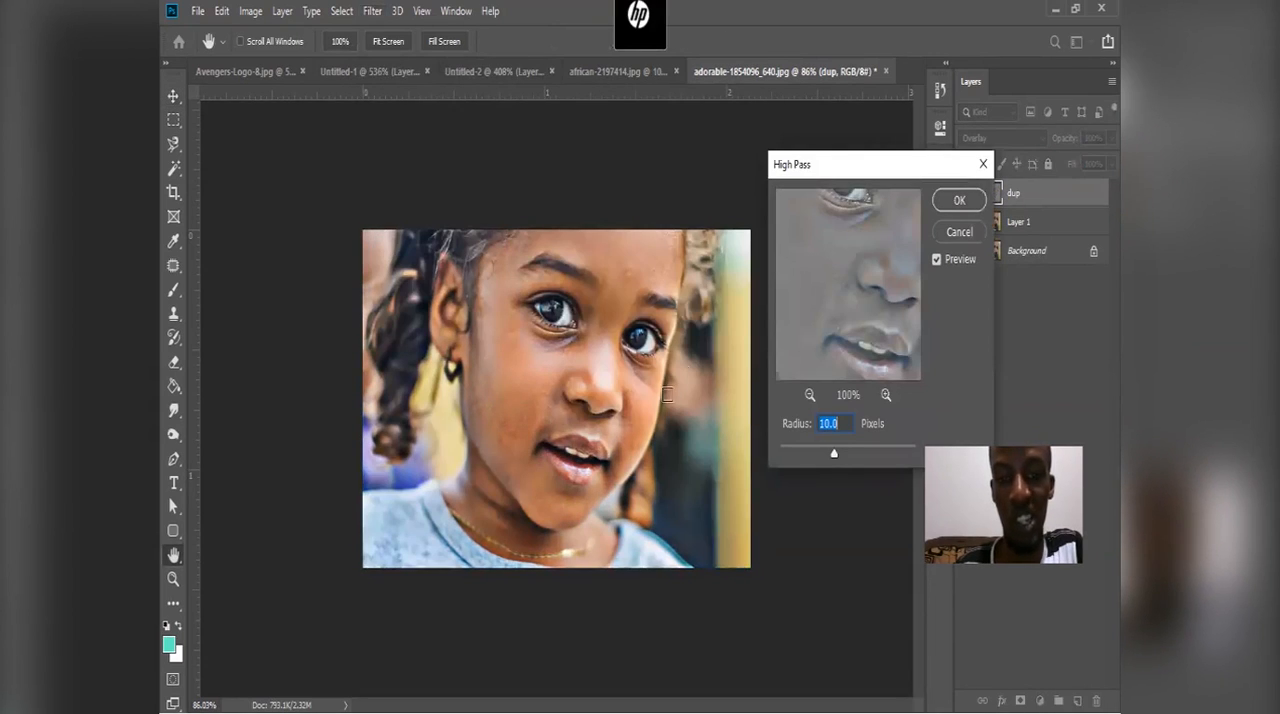
click(857, 455)
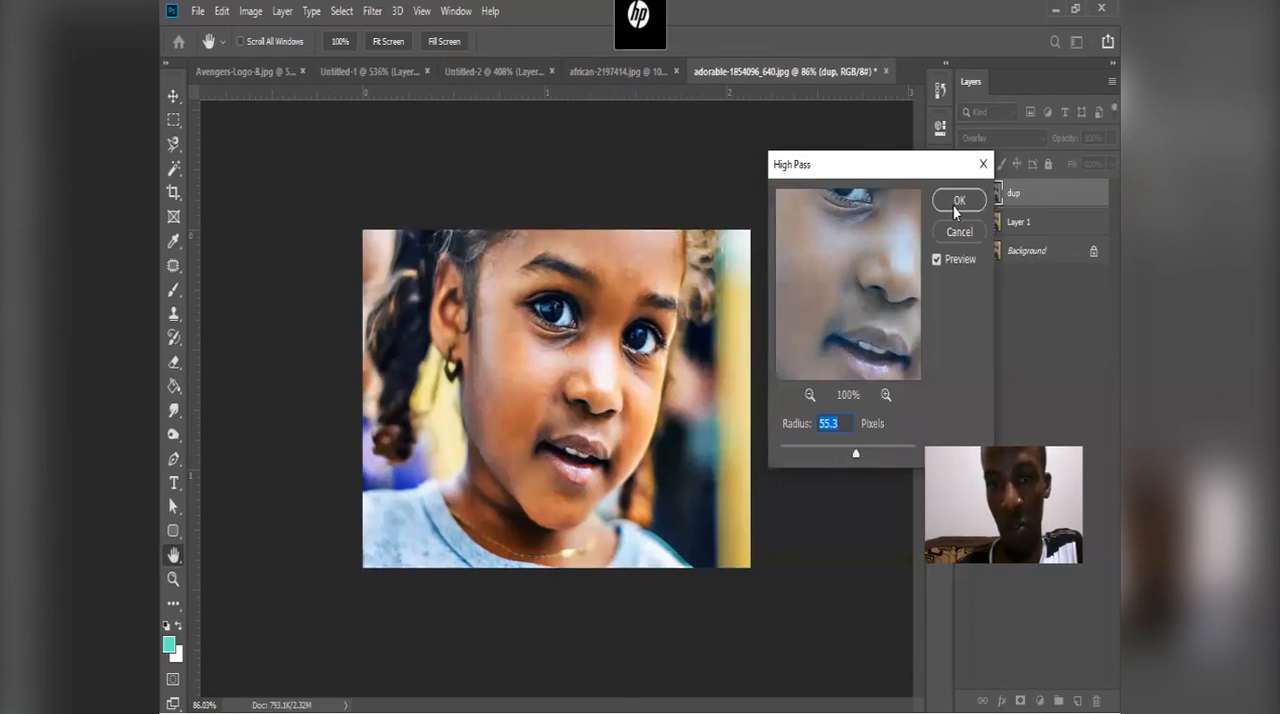
click(957, 203)
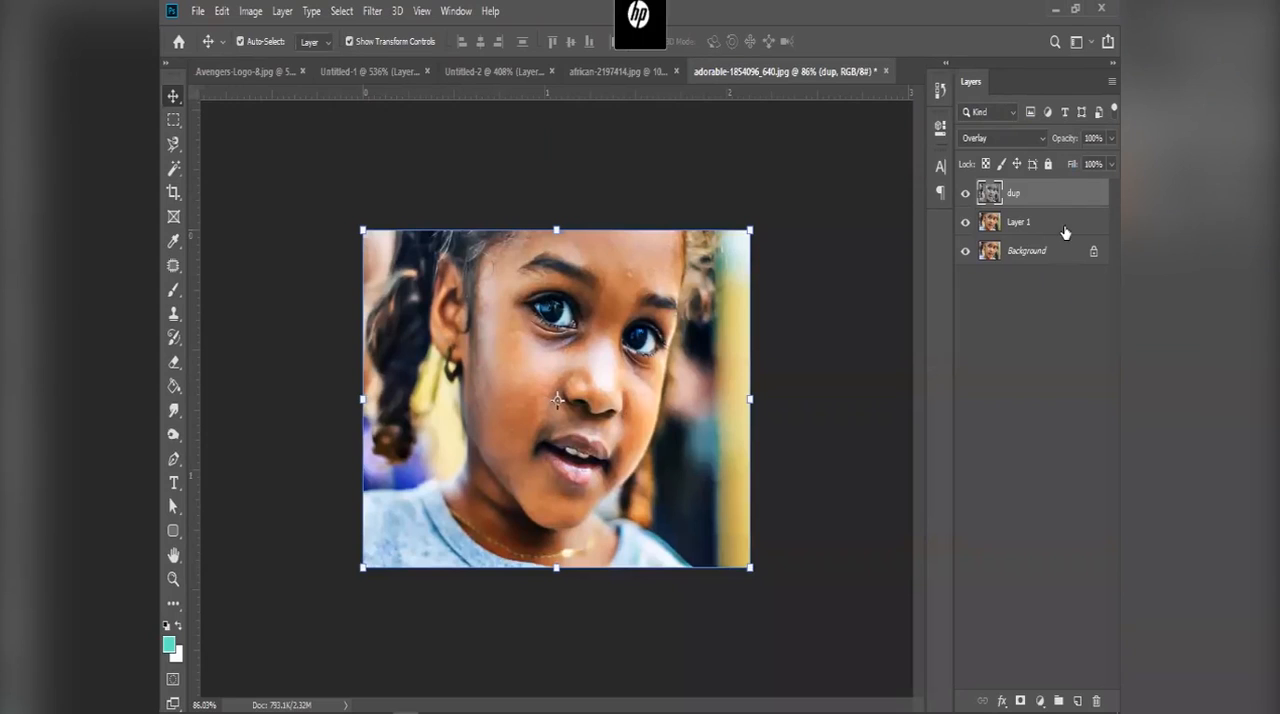
Step: Lower the dup layer's opacity to 45%
click(1110, 164)
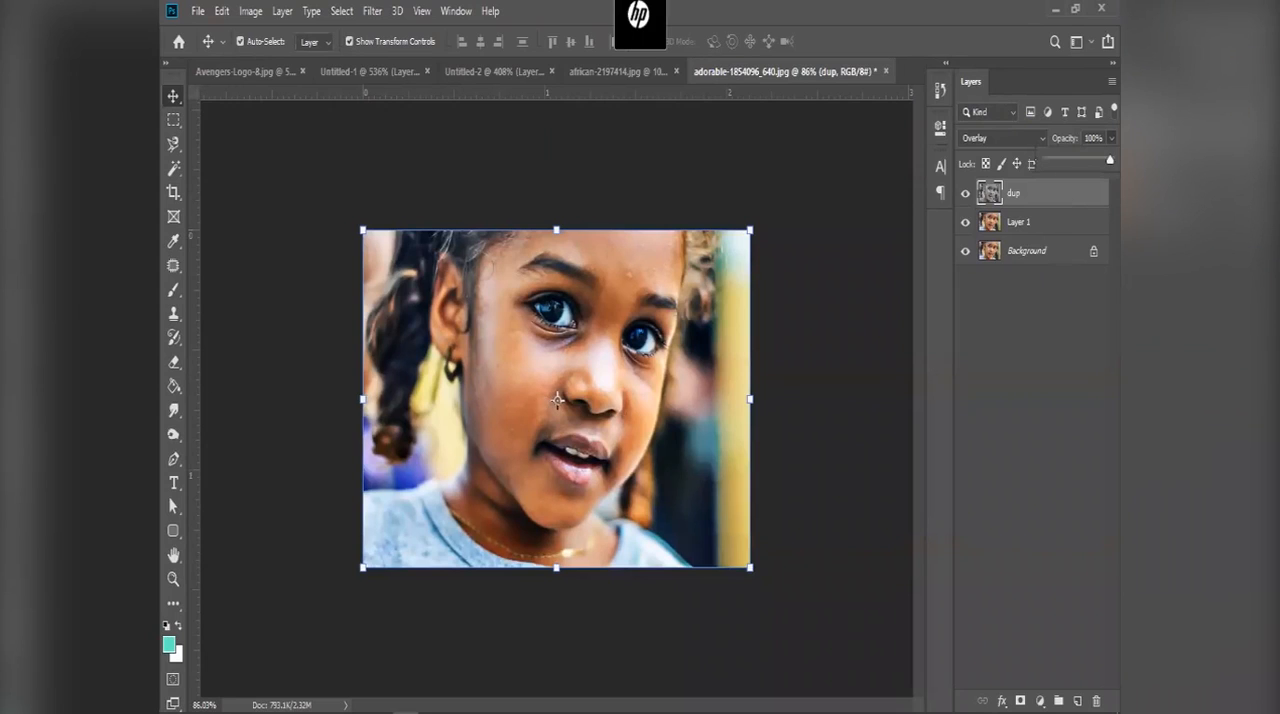
drag(1106, 162, 1077, 162)
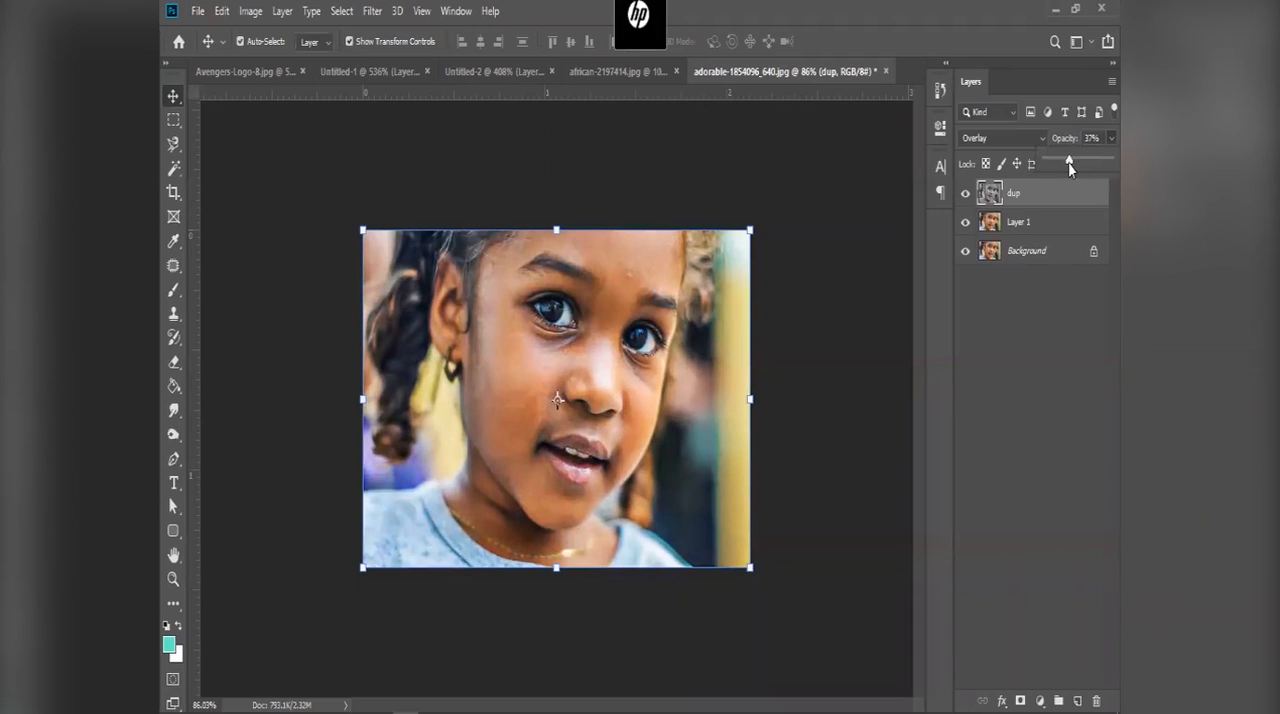
drag(1070, 163, 1066, 163)
Step: Toggle the dup layer's visibility at full view and close up on the eyes to compare the sharpening, leaving it shown
click(965, 193)
click(965, 193)
click(966, 295)
scroll(556, 392, up, 7)
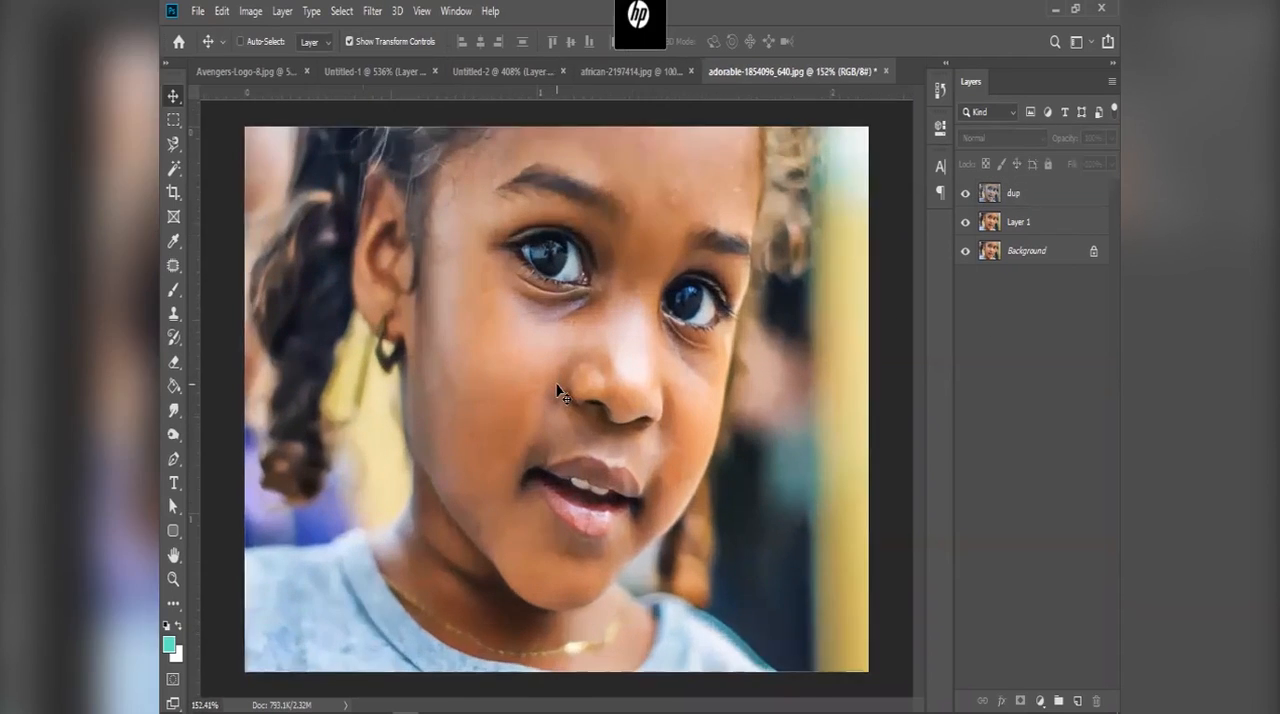
scroll(445, 320, up, 6)
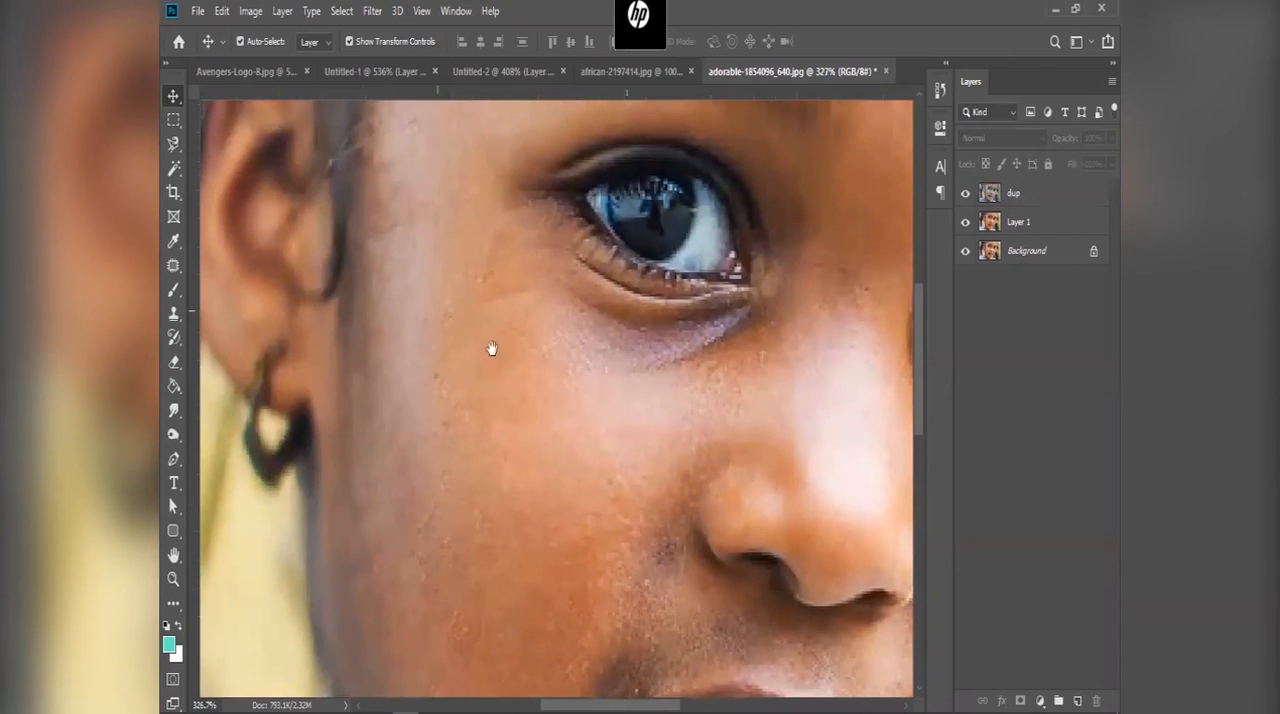
scroll(594, 334, right, 5)
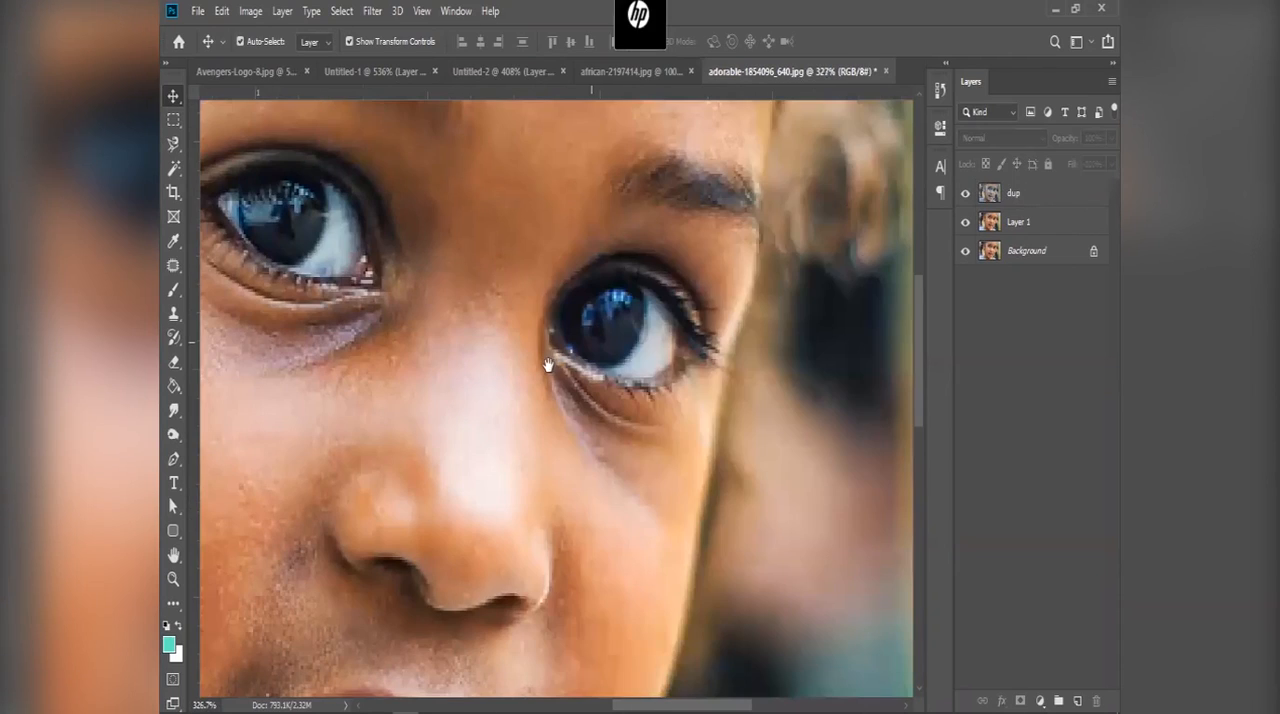
click(966, 193)
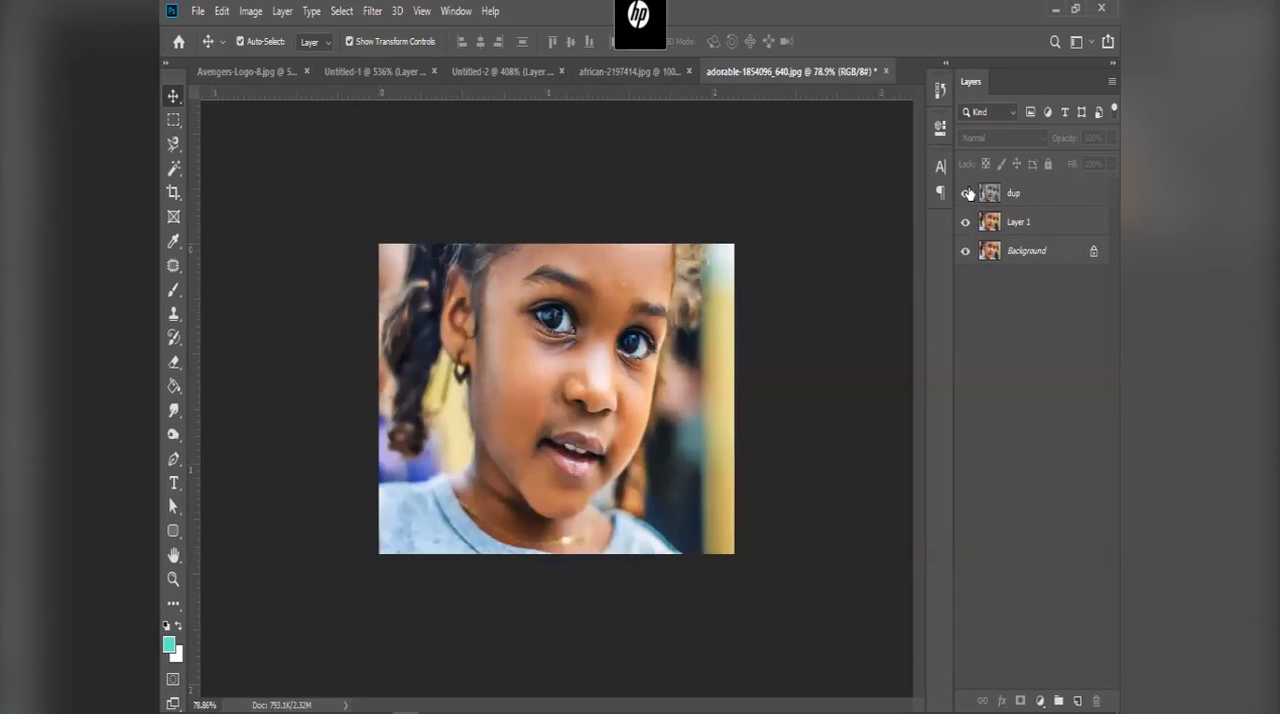
click(967, 193)
click(967, 193)
Step: Review the dup layer's Overlay blend mode and High Pass radius, examining the eyes in the filter preview without reapplying the filter
click(1018, 197)
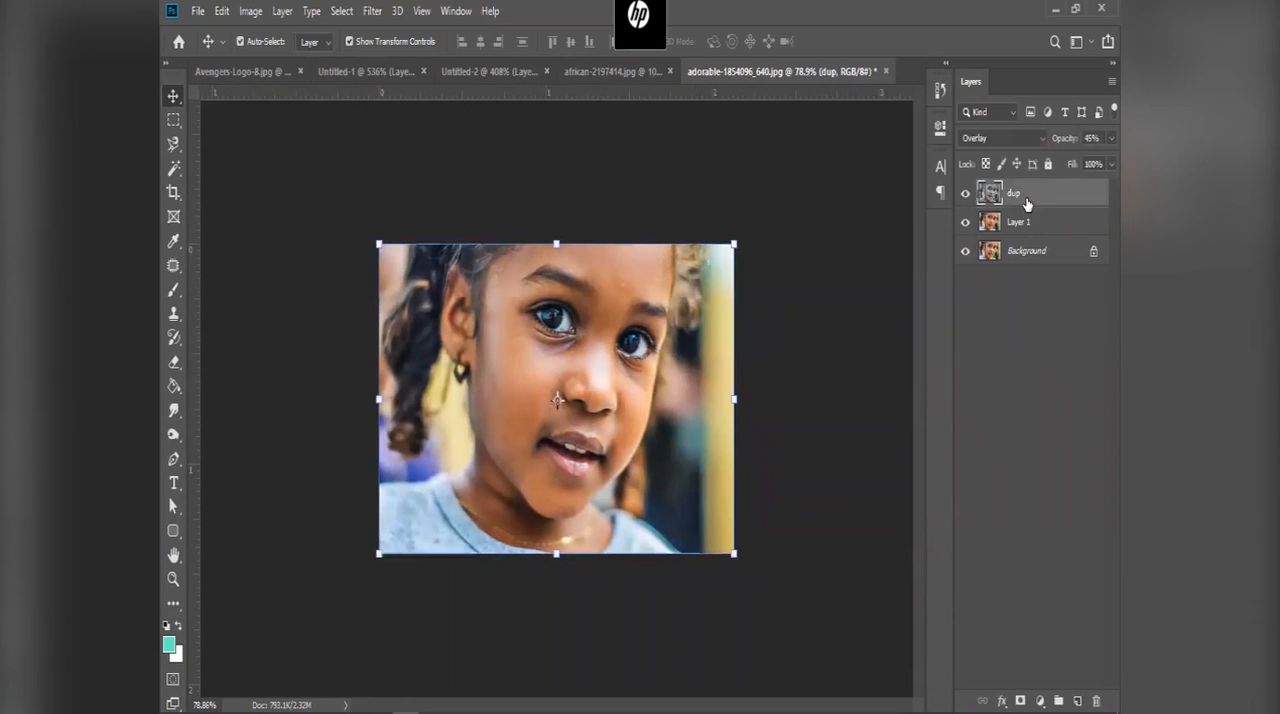
click(1008, 137)
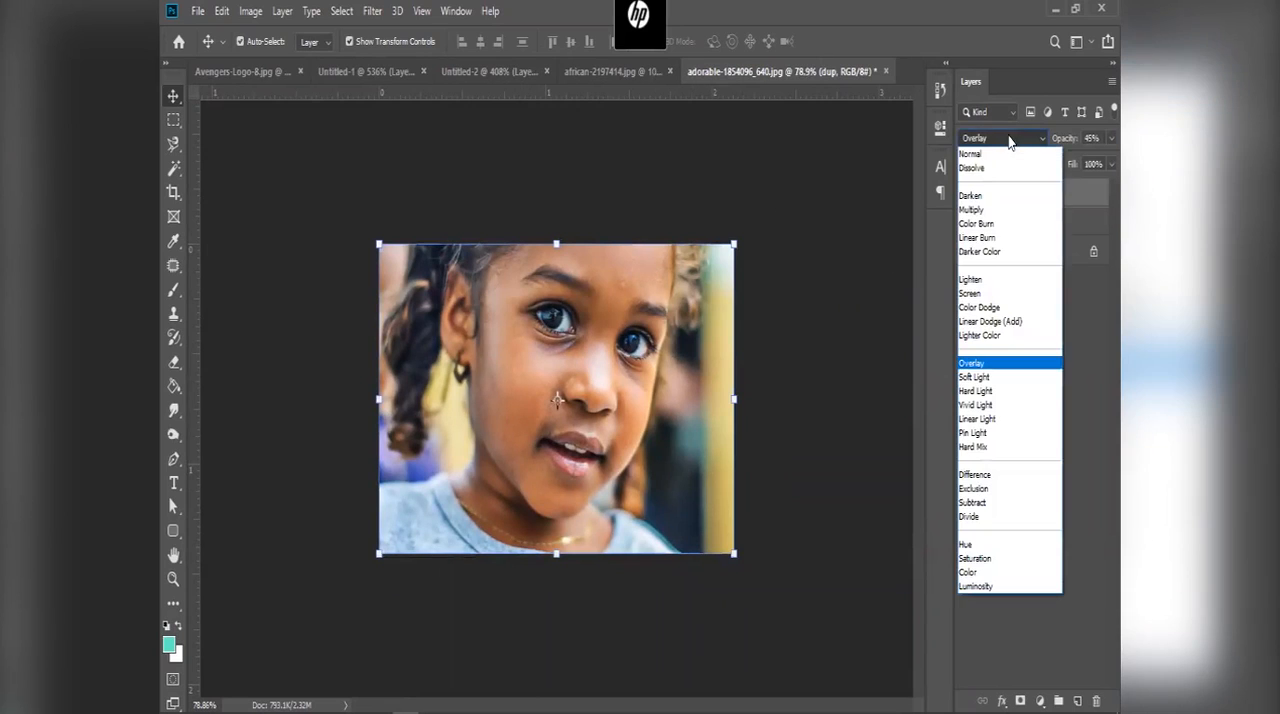
click(1003, 367)
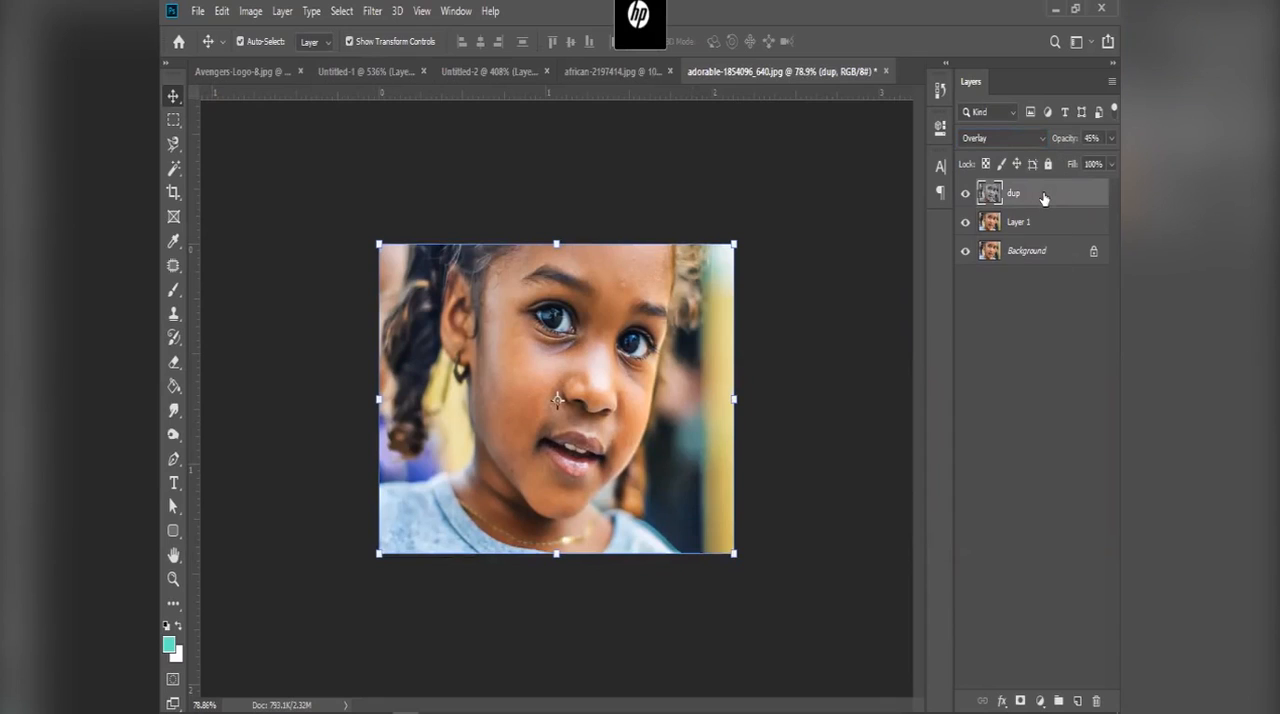
click(372, 12)
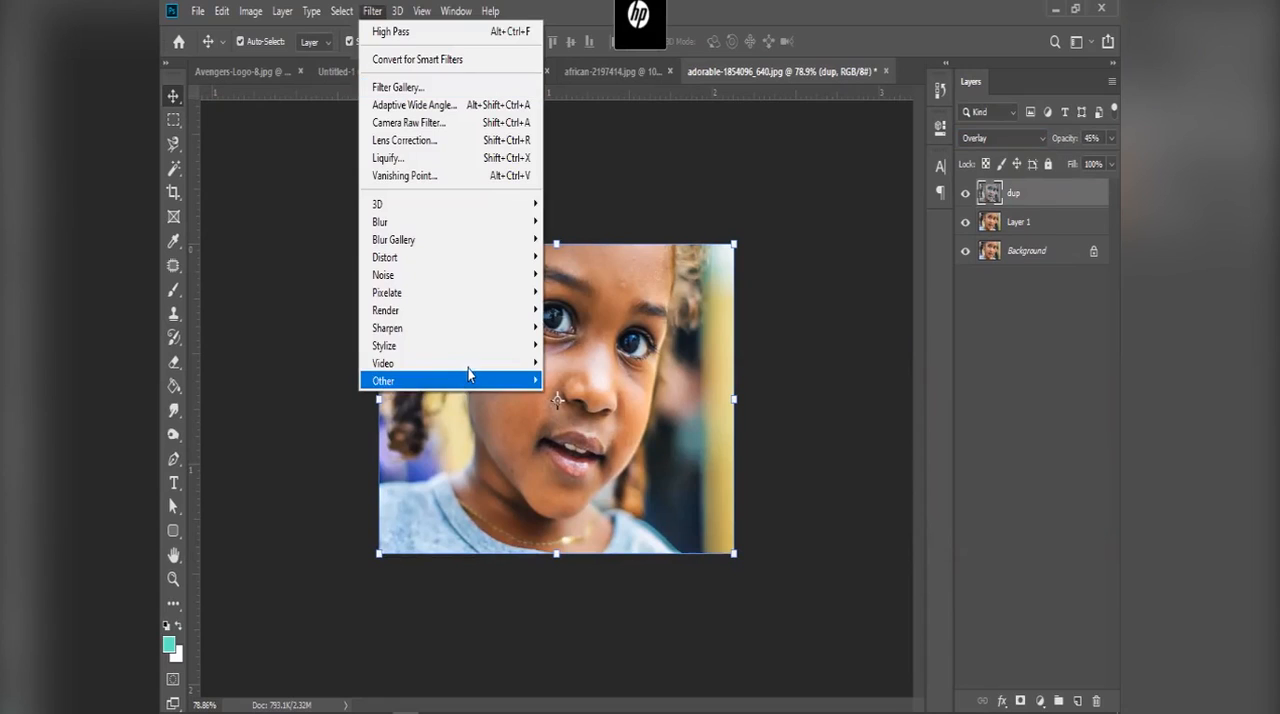
mouse_move(503, 379)
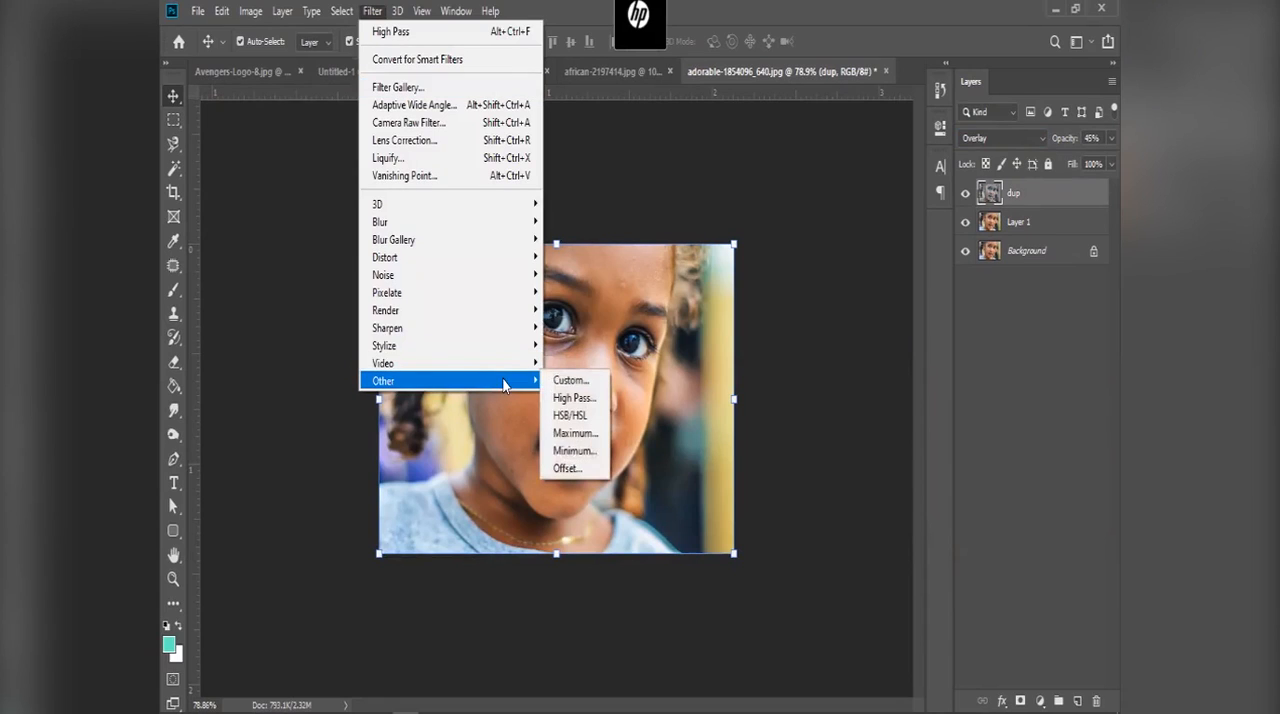
click(587, 400)
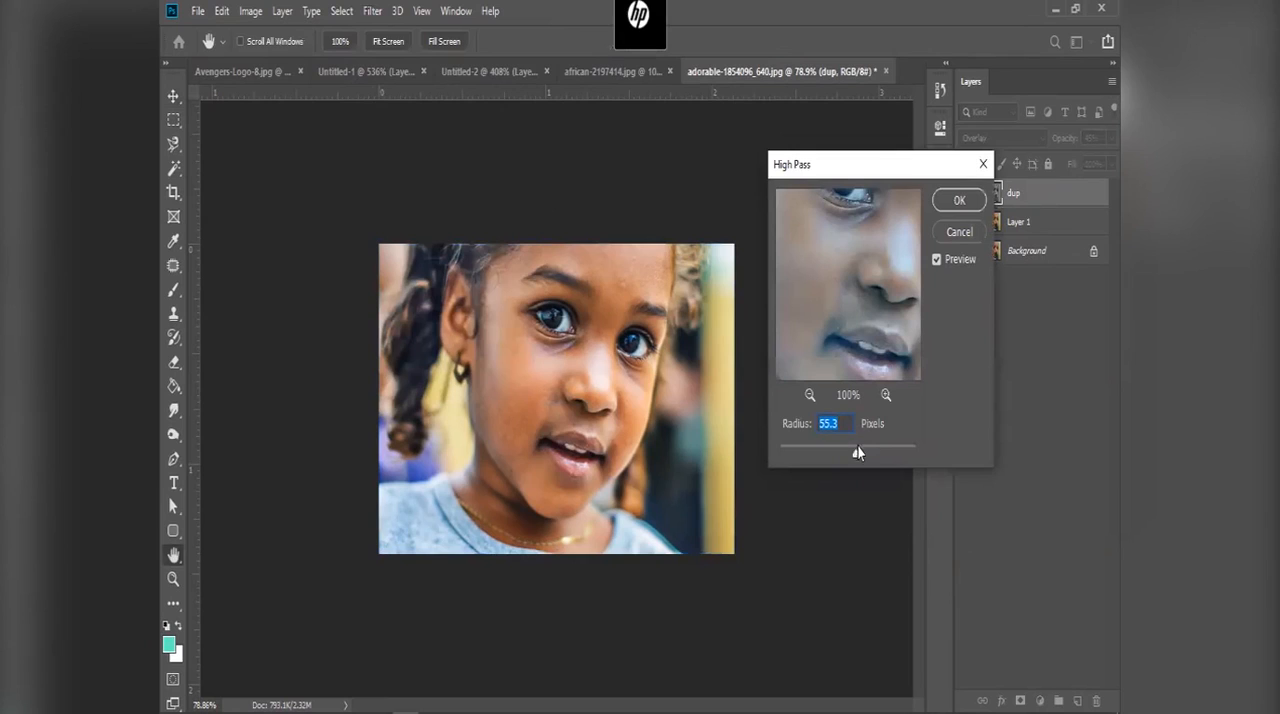
drag(861, 307, 826, 361)
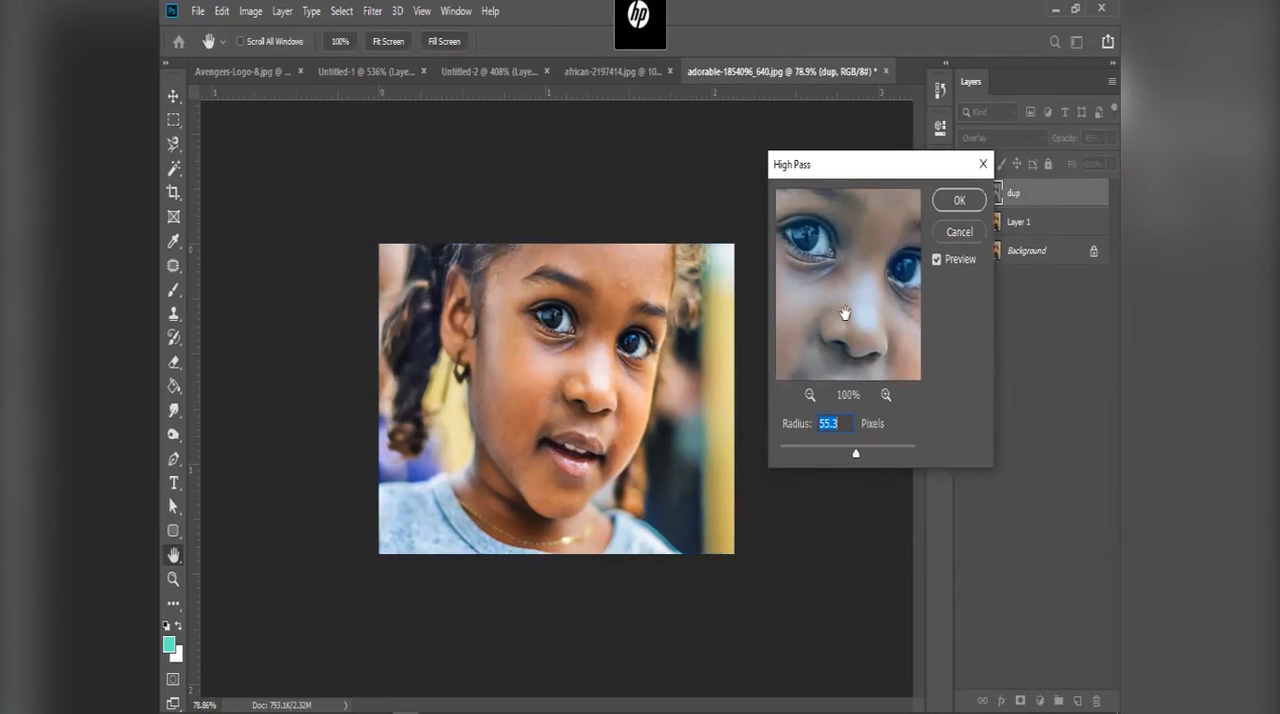
mouse_move(853, 303)
mouse_down()
mouse_move(861, 326)
mouse_move(834, 297)
mouse_up()
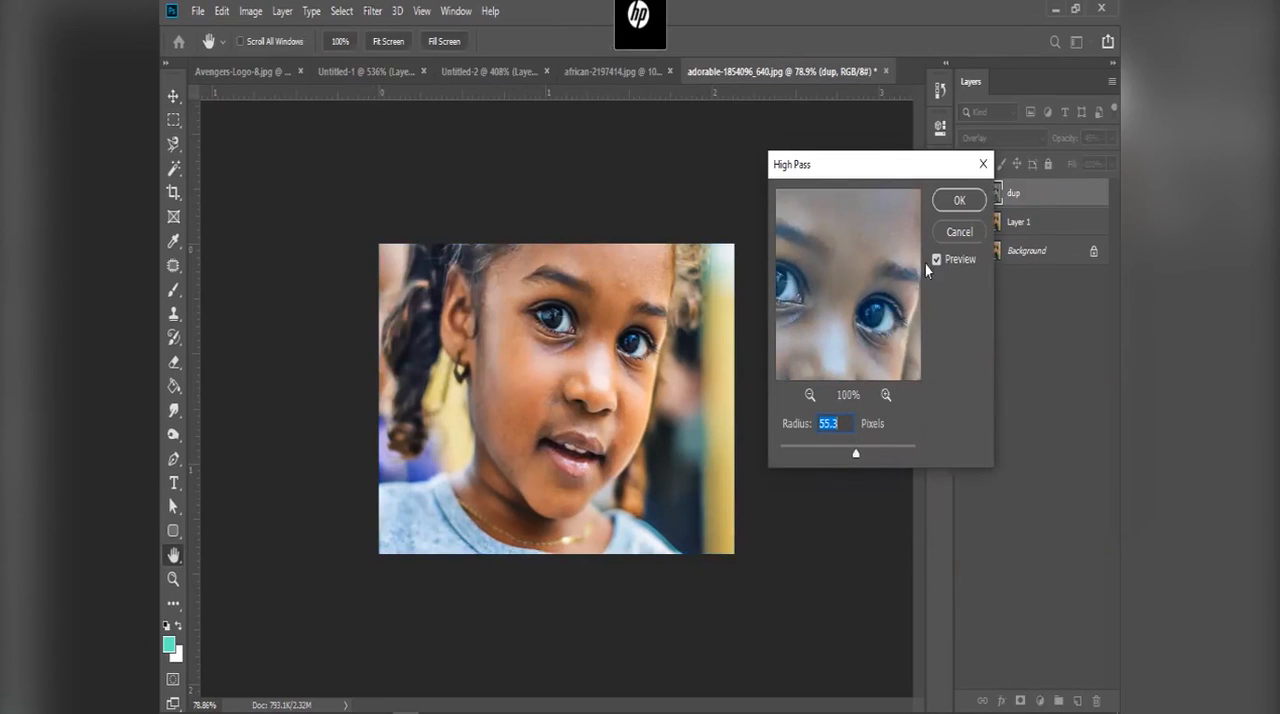
click(965, 236)
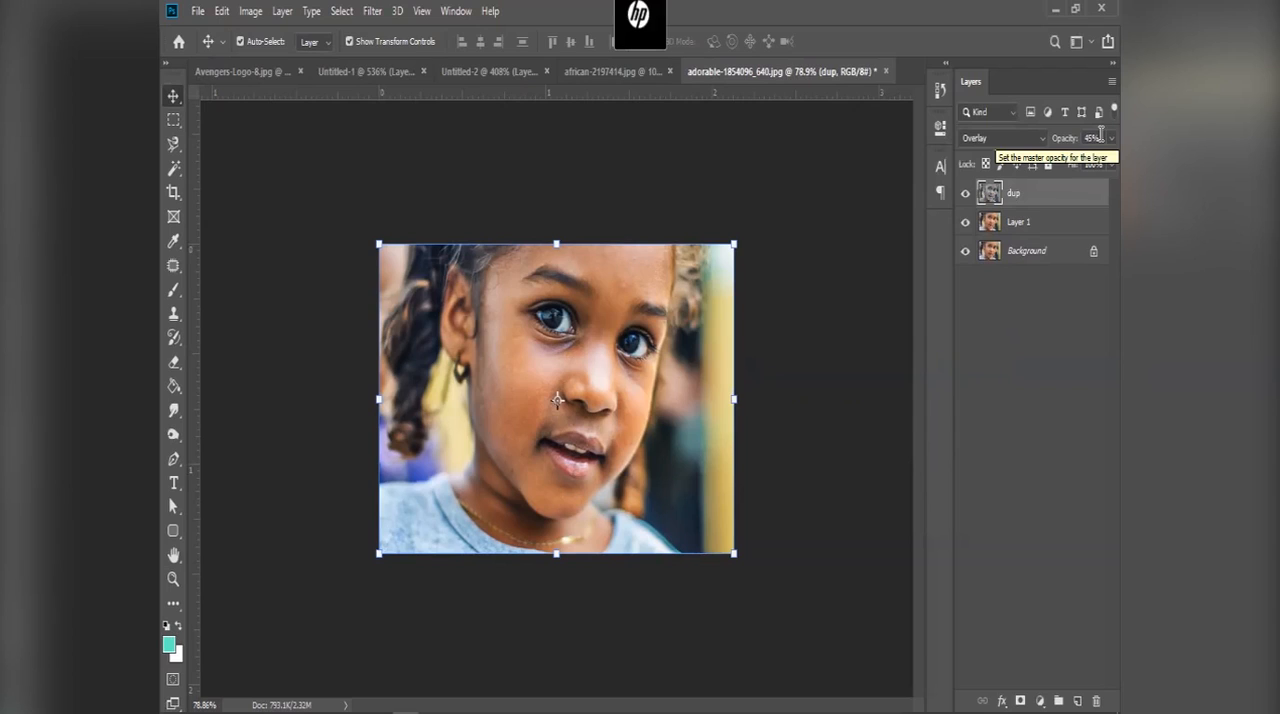
Step: Try opacities of 70% and 35% on the dup layer, return it to 45% and deselect the layer
key(6)
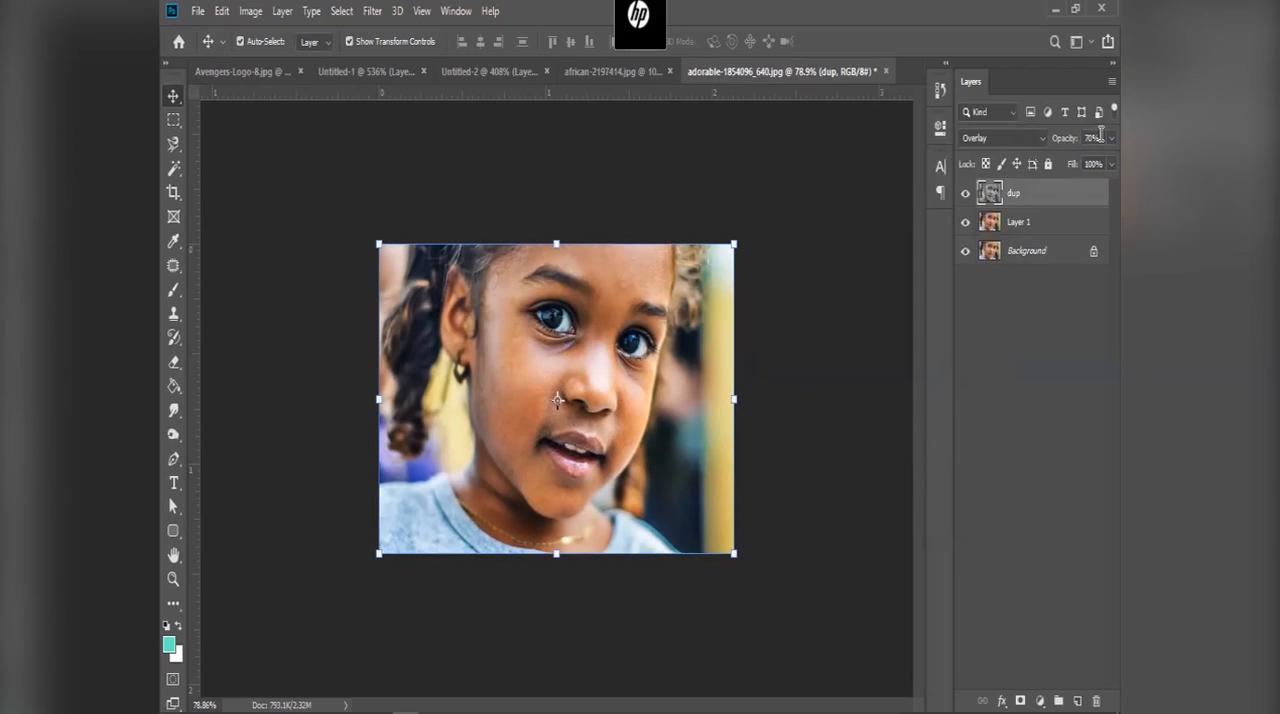
key(5)
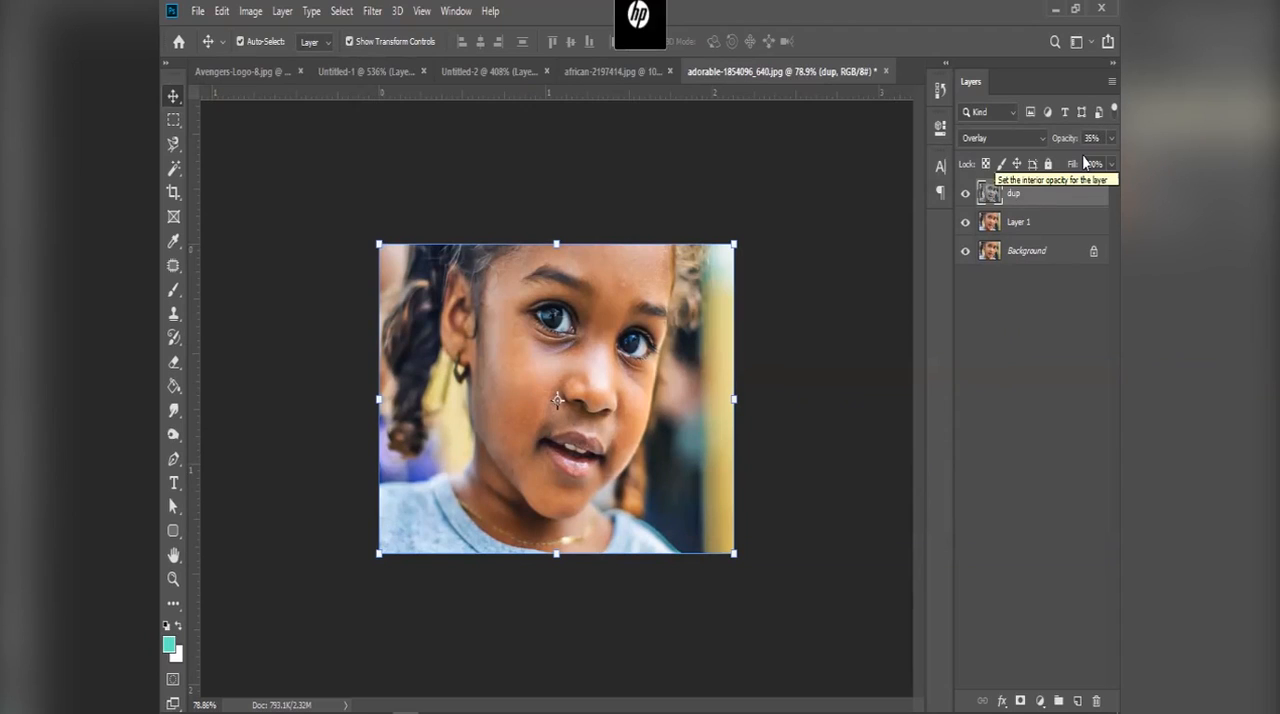
key(4)
key(5)
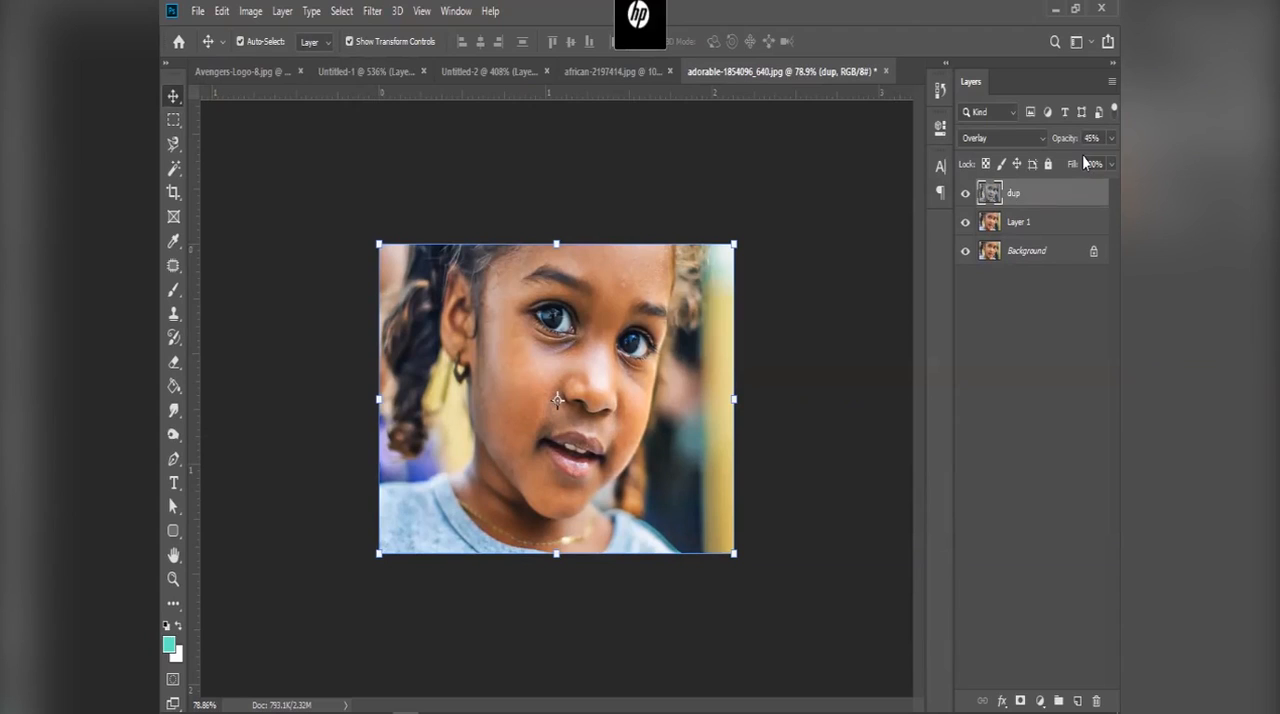
click(1010, 293)
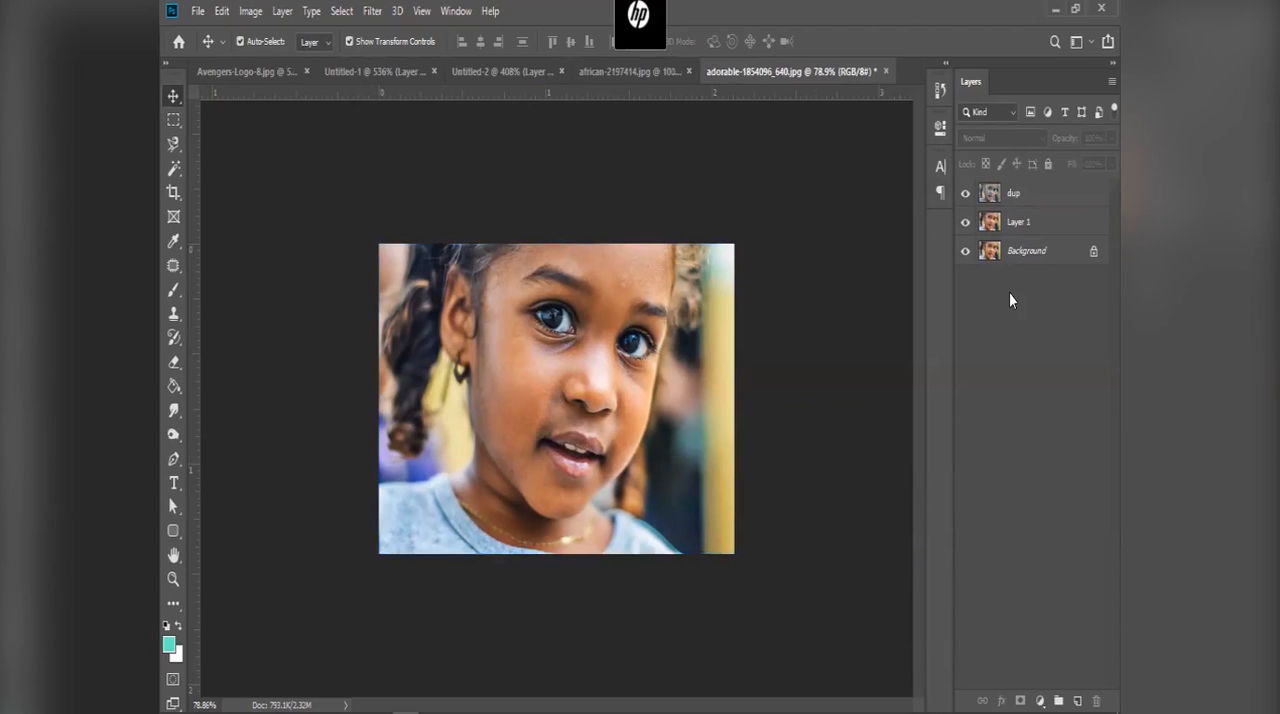